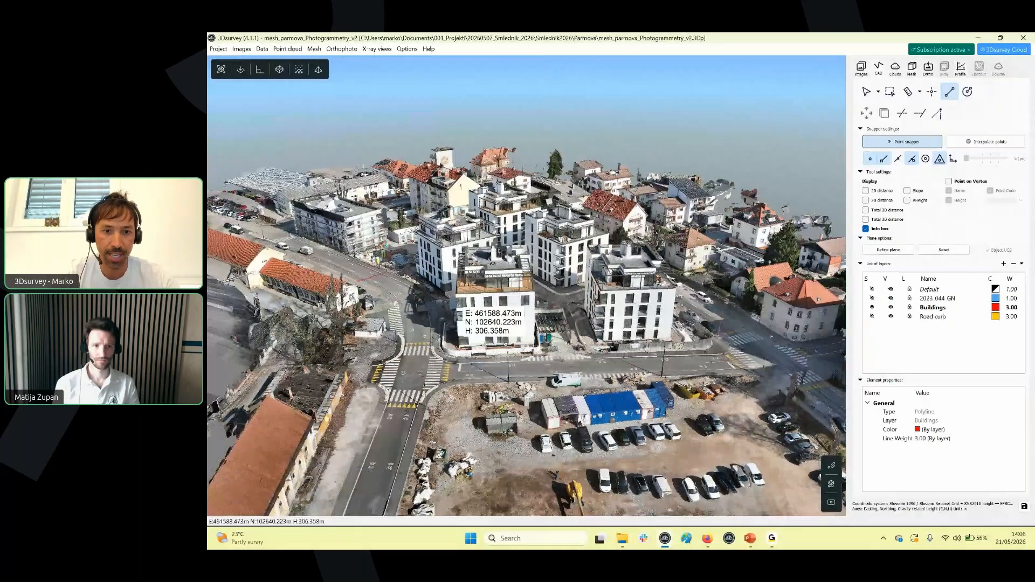
# Step: Display the camera positions over the mesh, examine them around the apartment buildings from above and obliquely, and hide them again
pyautogui.moveTo(458, 304); pyautogui.dragTo(316, 58)
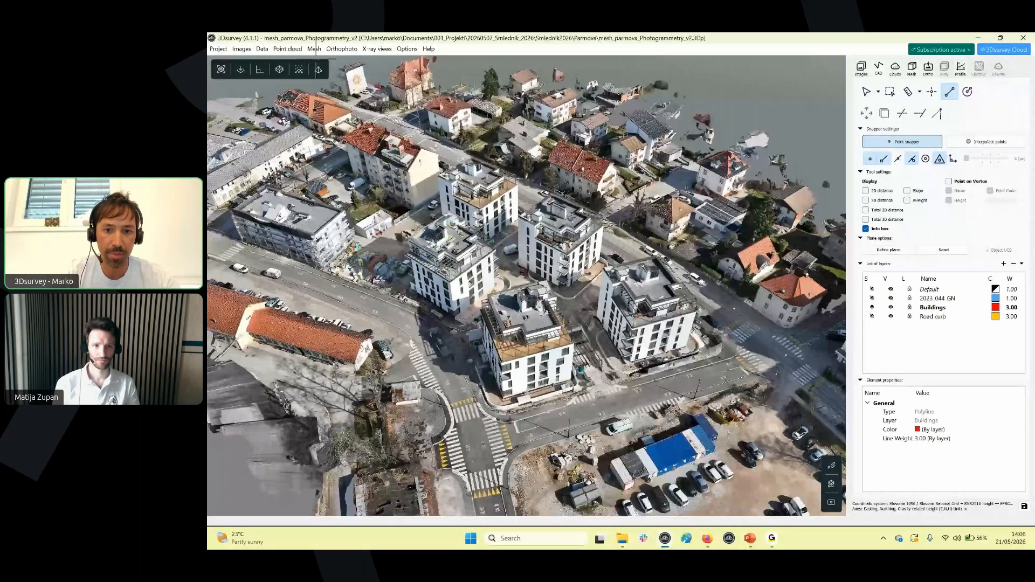
pyautogui.click(318, 69)
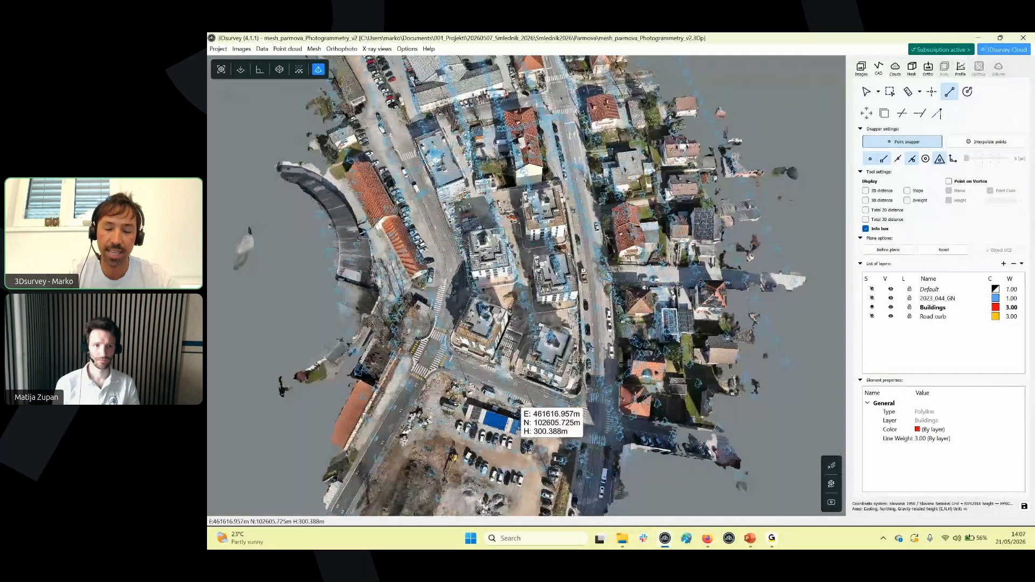
pyautogui.moveTo(521, 411); pyautogui.dragTo(634, 368)
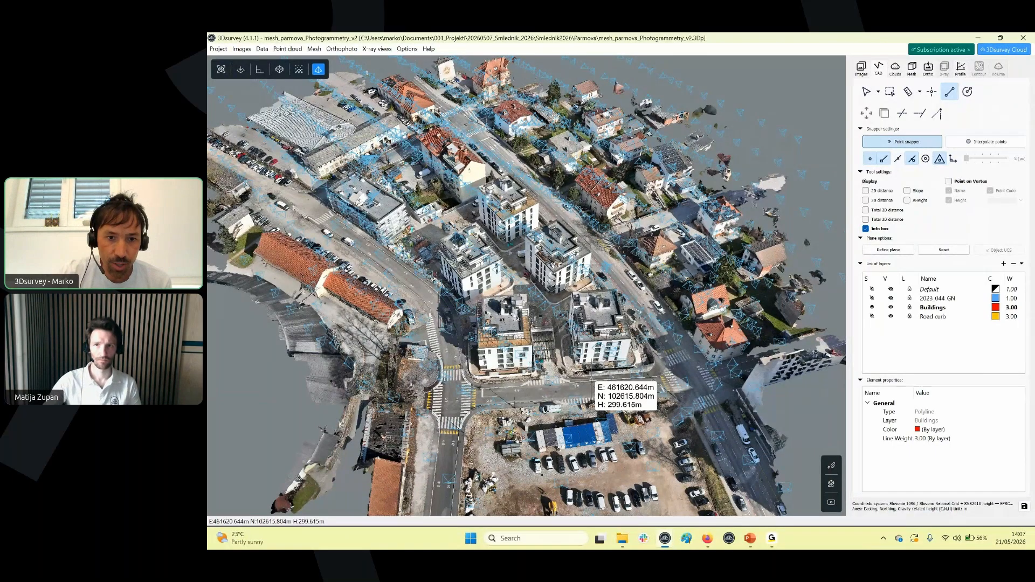
pyautogui.moveTo(437, 387); pyautogui.dragTo(536, 215)
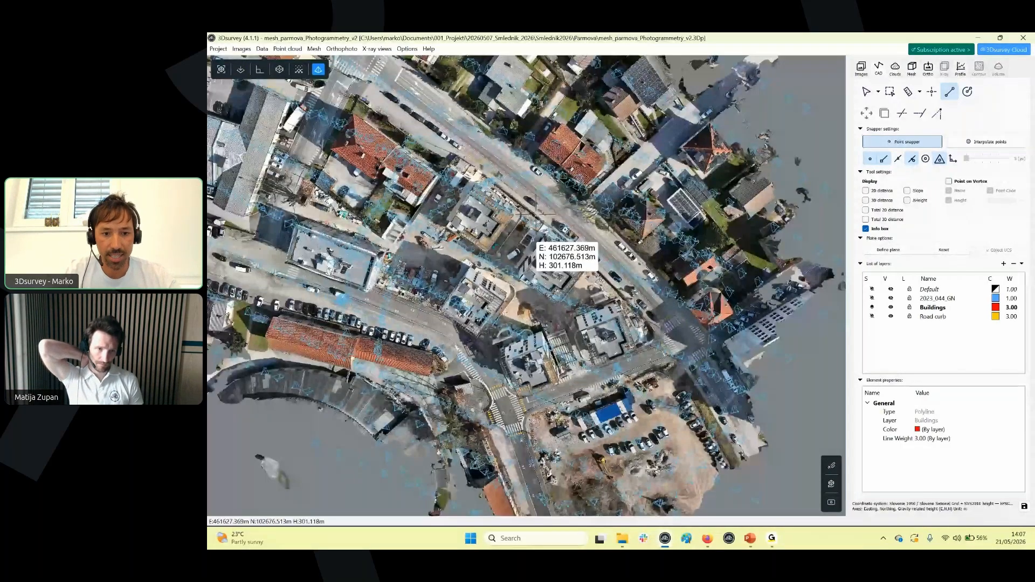
pyautogui.scroll(4, 529, 367)
pyautogui.moveTo(529, 367); pyautogui.dragTo(545, 227)
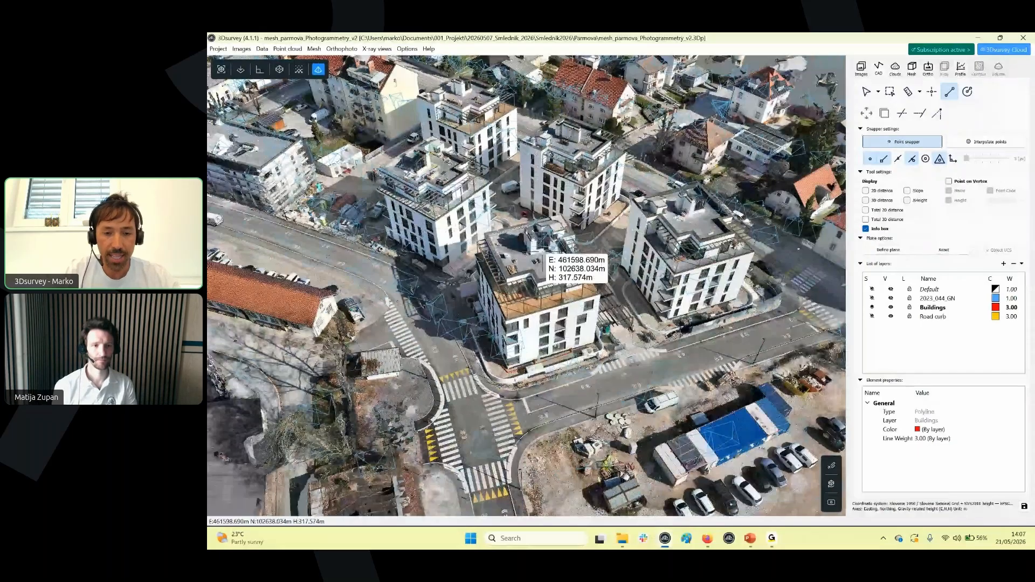
pyautogui.click(318, 69)
# Step: Examine the ground-floor entrance and the base of the apartment building's facade from several angles and distances
pyautogui.moveTo(543, 263); pyautogui.dragTo(557, 237)
pyautogui.scroll(5, 556, 330)
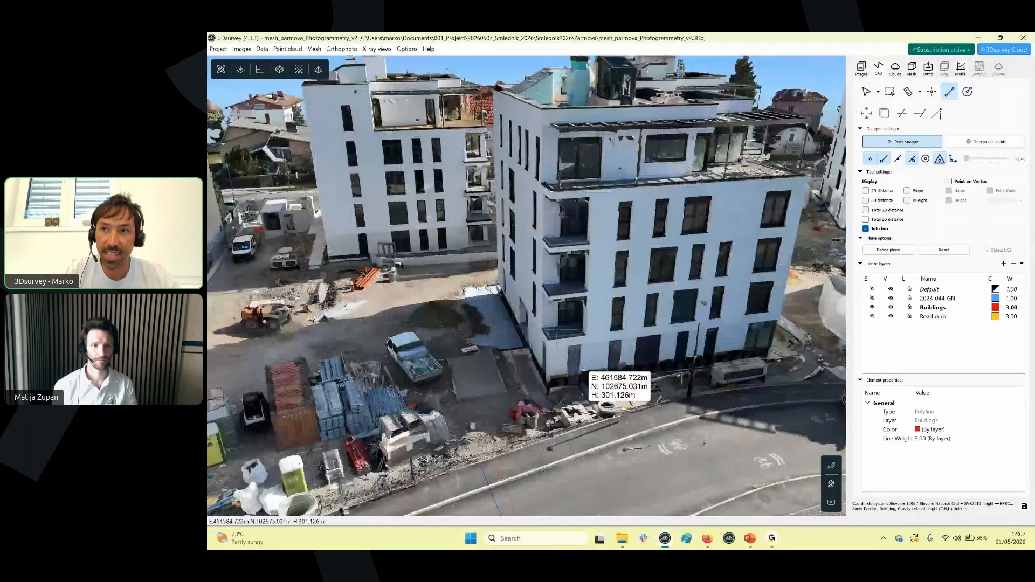
pyautogui.scroll(3, 580, 369)
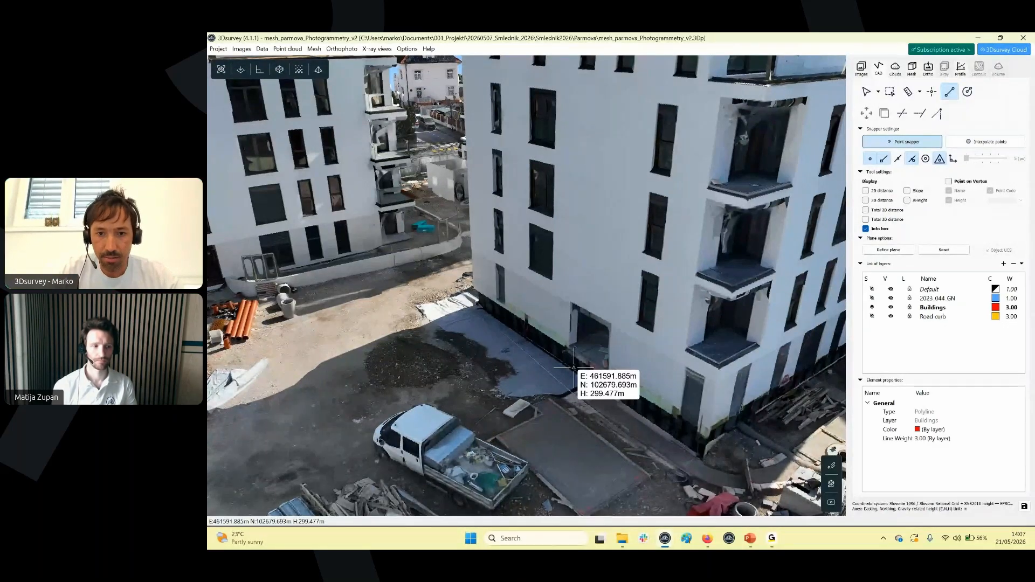
pyautogui.scroll(-2, 574, 368)
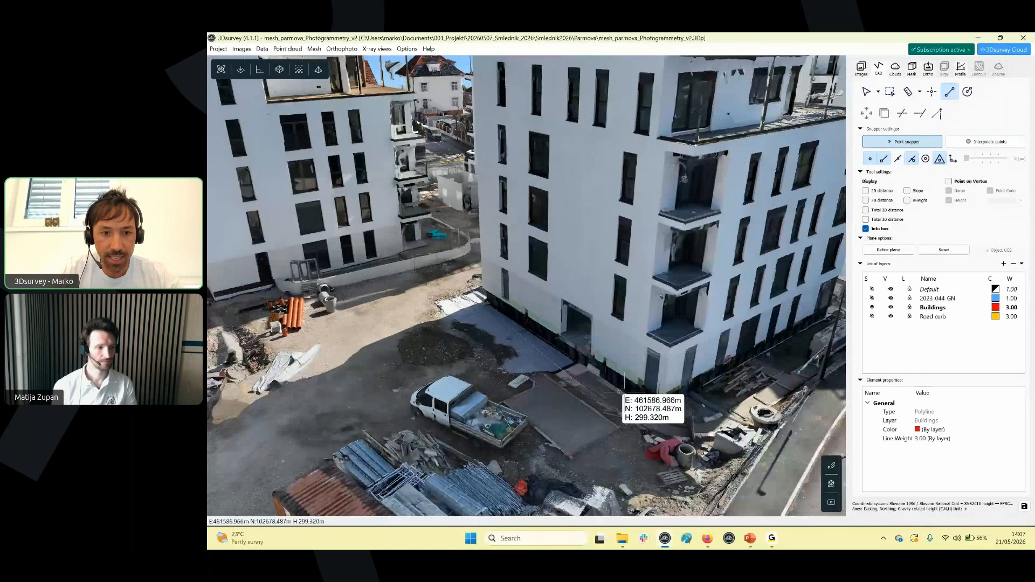
pyautogui.moveTo(627, 390); pyautogui.dragTo(625, 388, button='middle')
pyautogui.scroll(3, 625, 389)
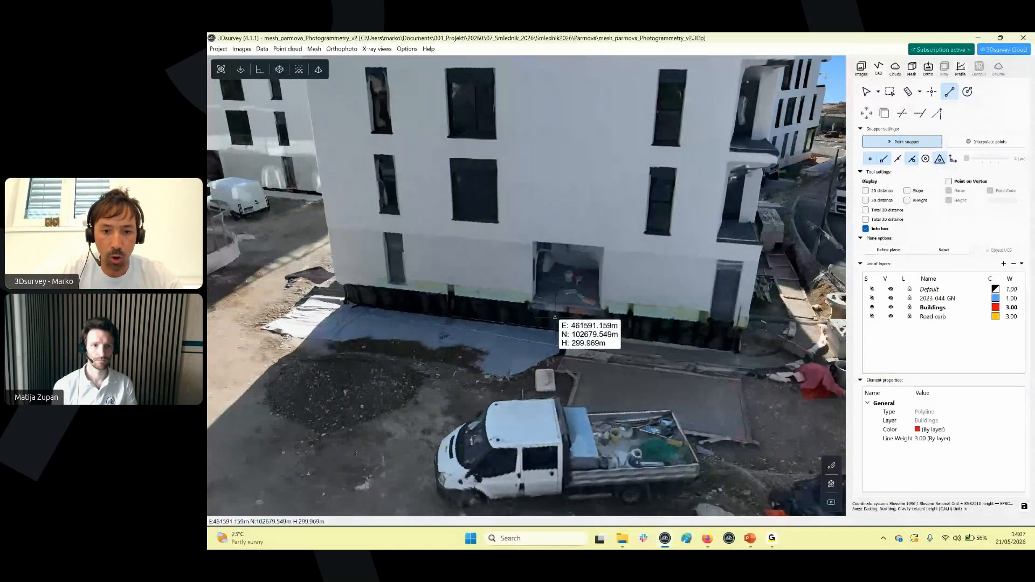
pyautogui.scroll(2, 554, 317)
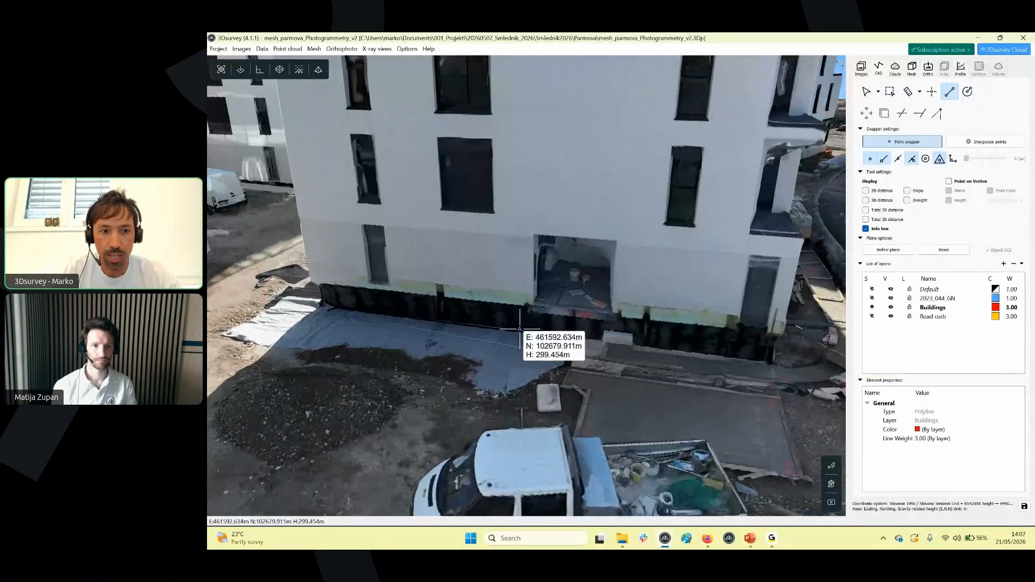
pyautogui.moveTo(519, 328); pyautogui.dragTo(539, 337)
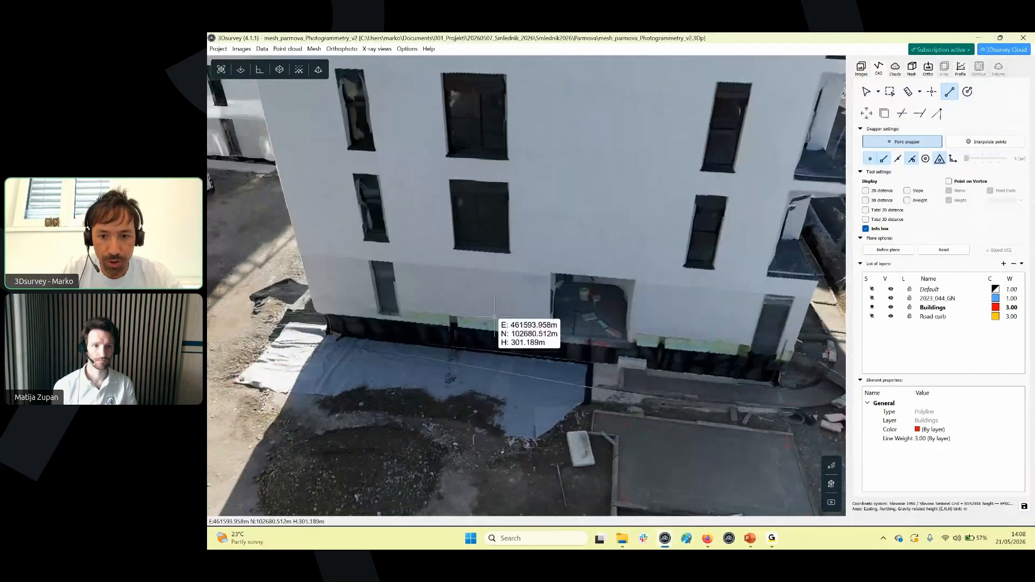
pyautogui.scroll(-3, 529, 321)
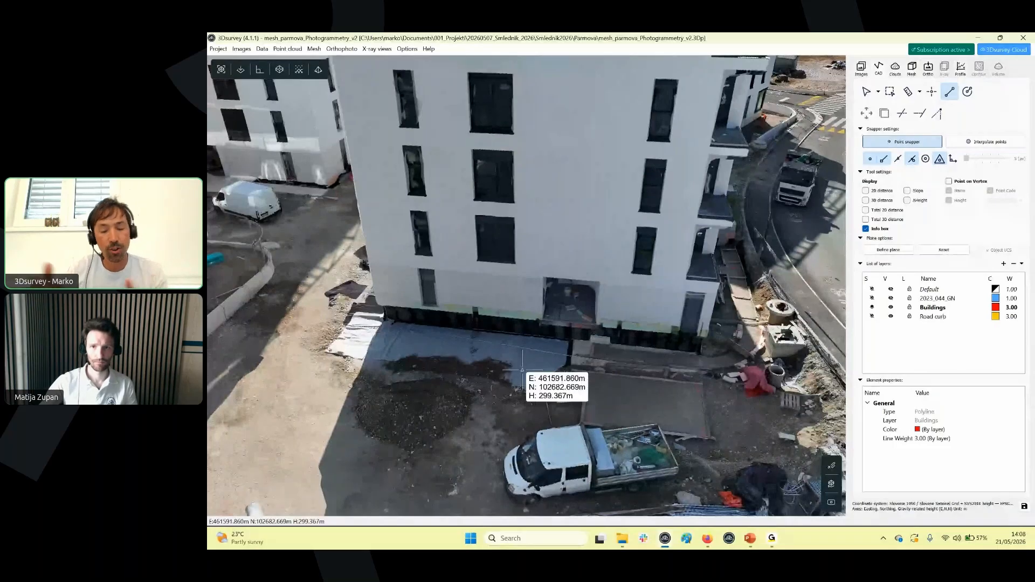
pyautogui.moveTo(522, 370); pyautogui.dragTo(620, 345, button='middle')
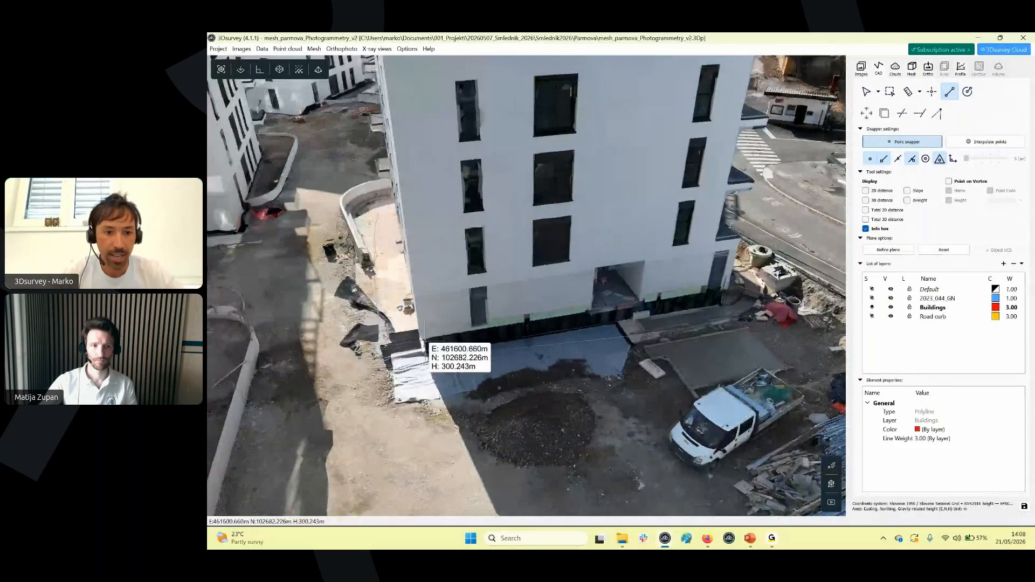
pyautogui.scroll(2, 425, 341)
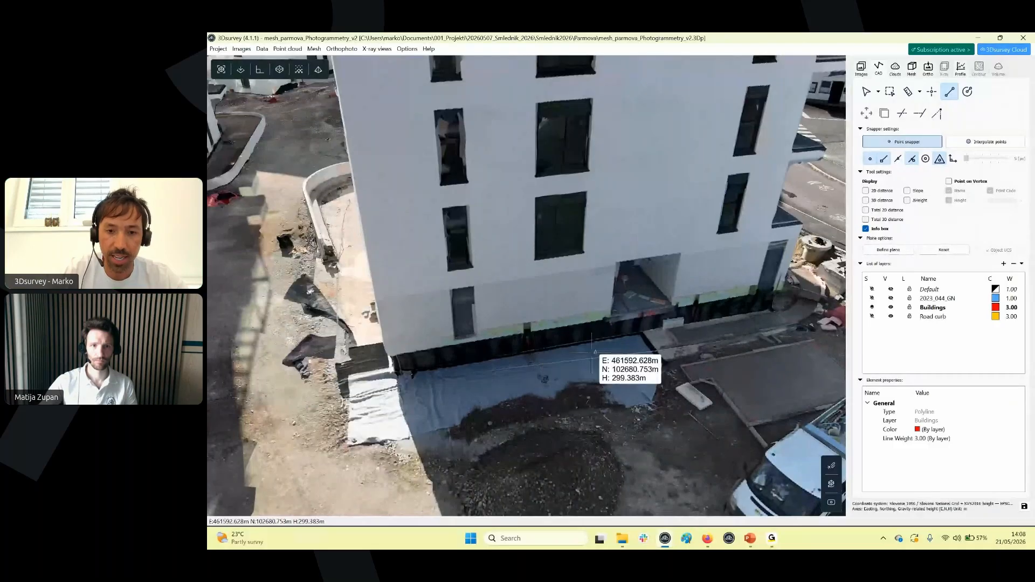
pyautogui.moveTo(662, 373)
pyautogui.mouseDown(button='middle')
pyautogui.moveTo(680, 400)
pyautogui.moveTo(649, 373)
pyautogui.moveTo(657, 386)
pyautogui.mouseUp(button='middle')
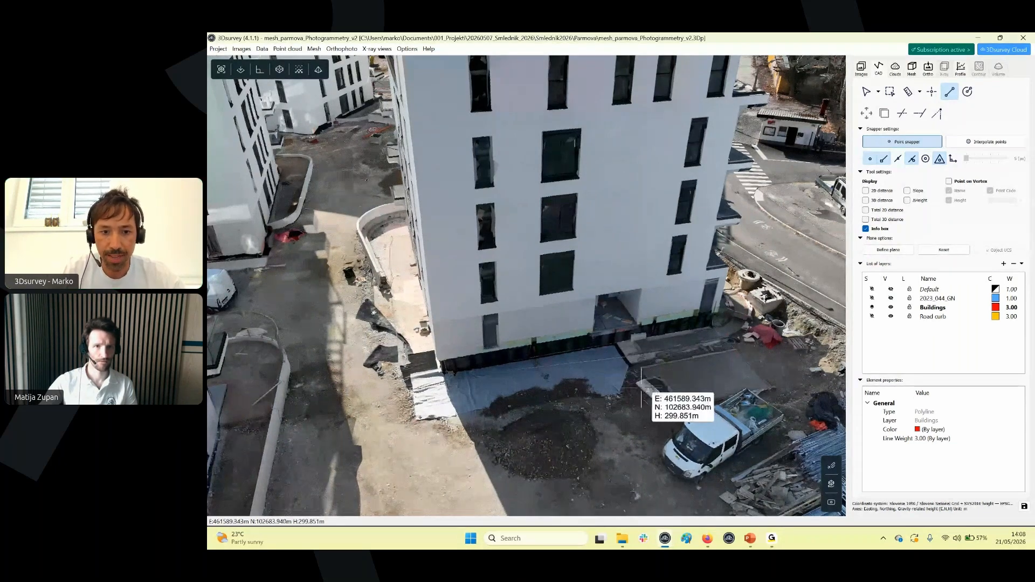
pyautogui.moveTo(649, 404); pyautogui.dragTo(503, 328, button='middle')
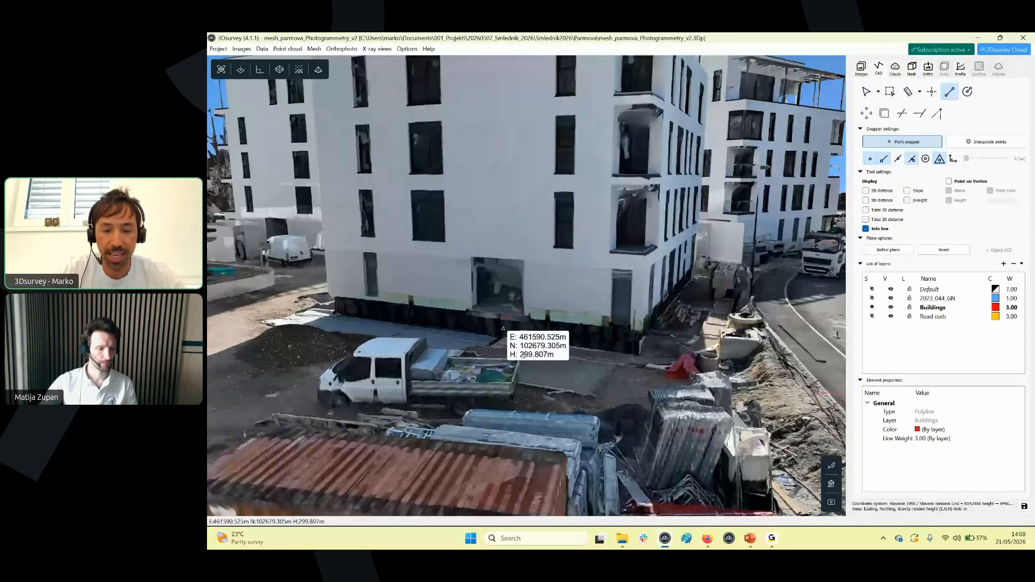
pyautogui.moveTo(503, 328); pyautogui.dragTo(579, 393, button='middle')
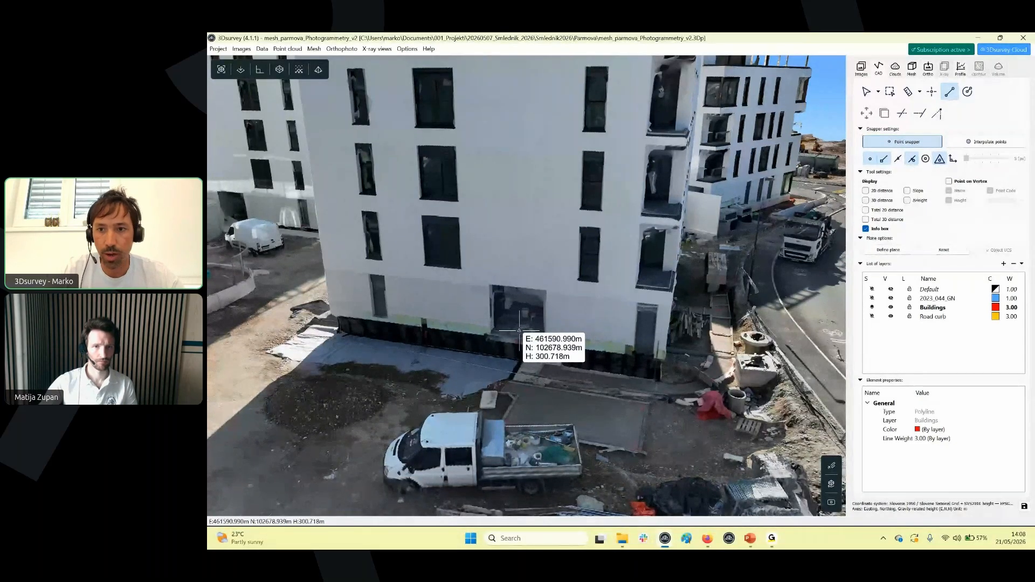
pyautogui.scroll(2, 519, 330)
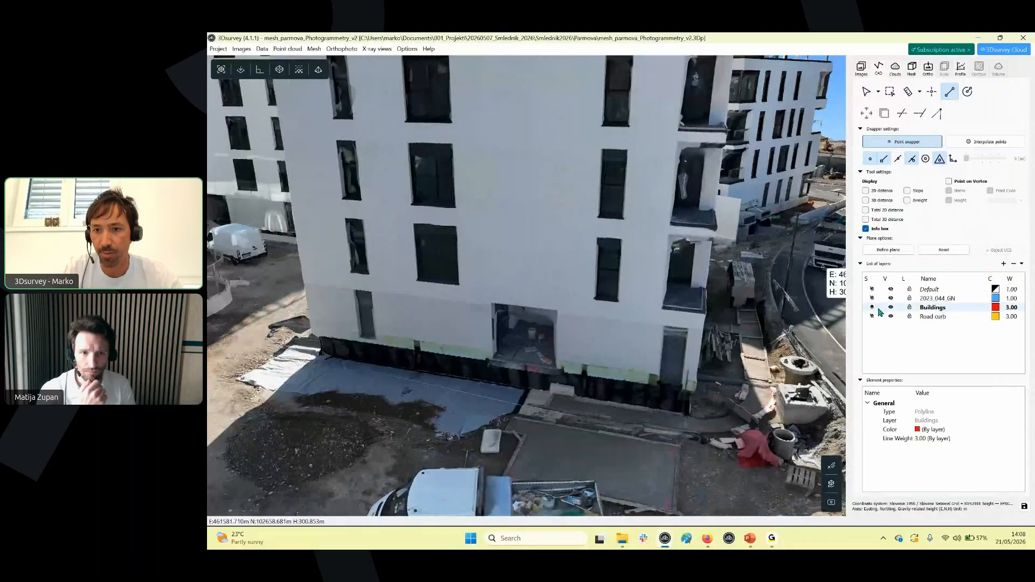
# Step: Place a point on the threshold of the building's ground-floor entrance in the Buildings layer, at a height of about 300.72 m
pyautogui.click(934, 94)
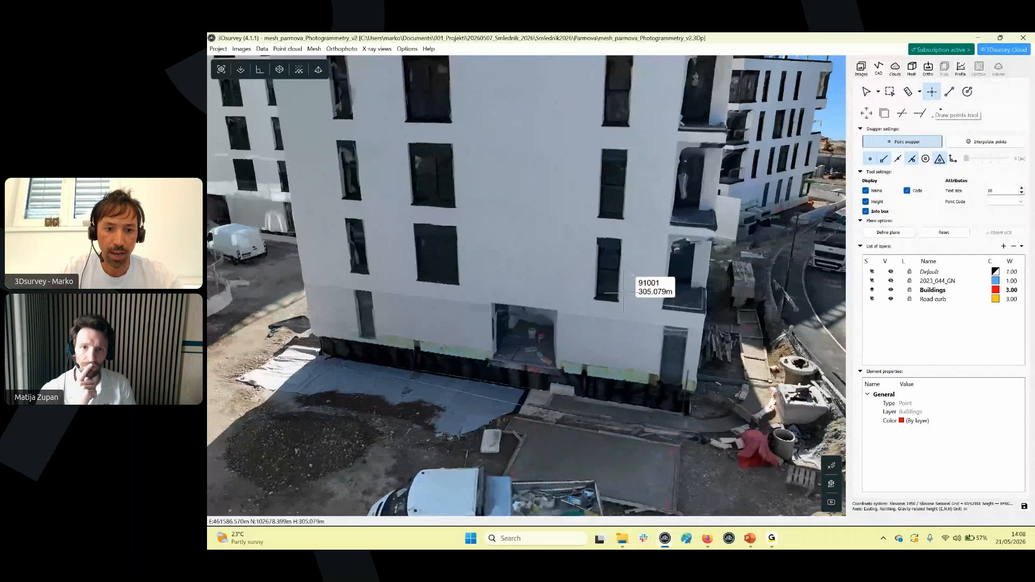
pyautogui.click(524, 356)
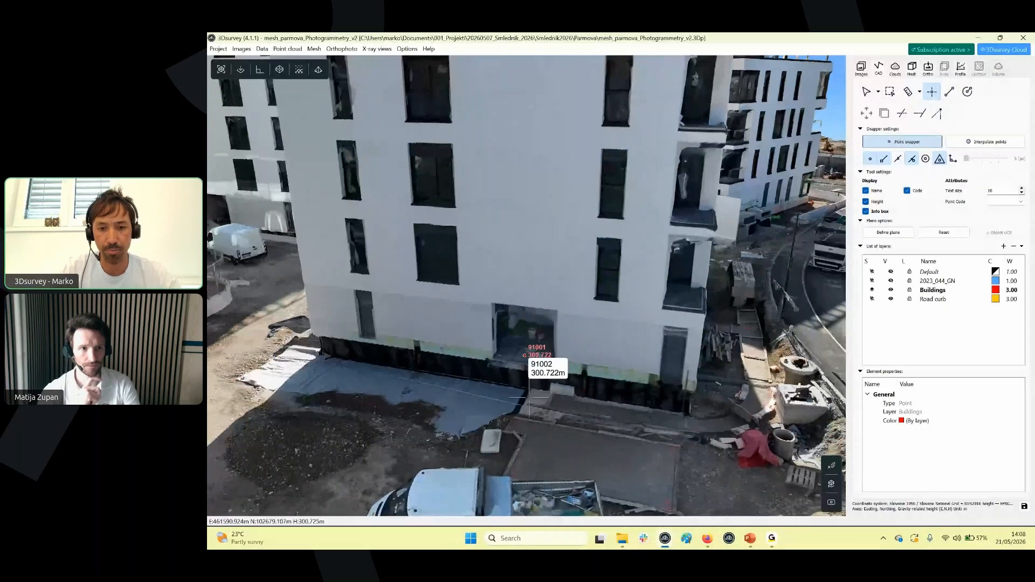
pyautogui.scroll(1, 514, 425)
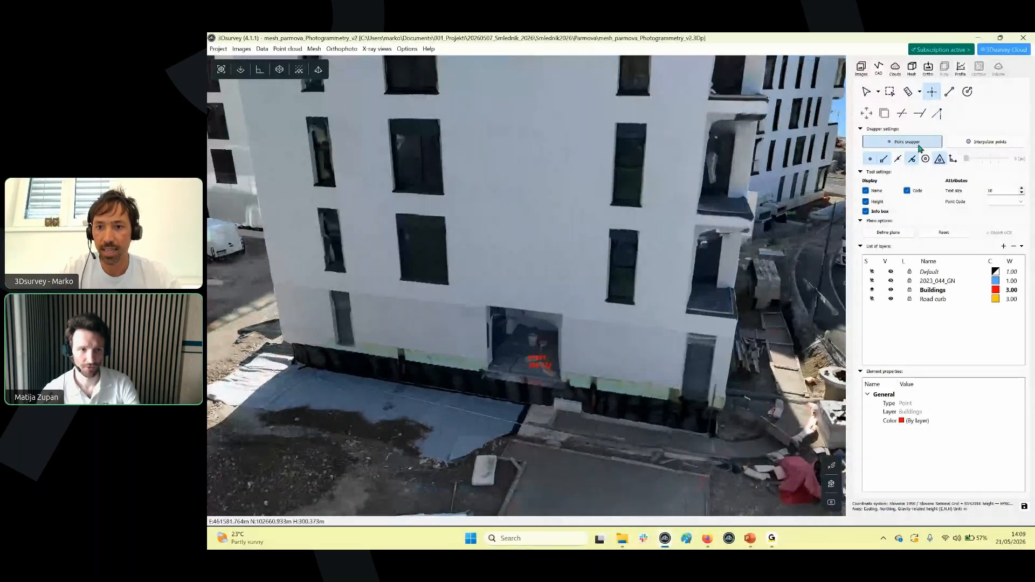
# Step: Define a horizontal drawing plane through the entrance threshold point at height 300.722 m
pyautogui.moveTo(618, 391); pyautogui.dragTo(630, 382)
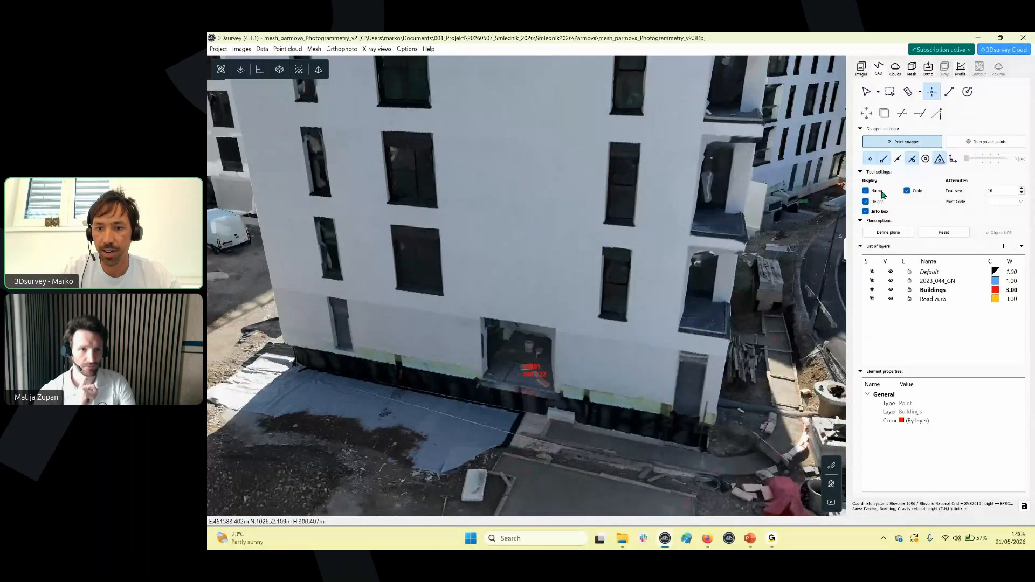
pyautogui.click(881, 235)
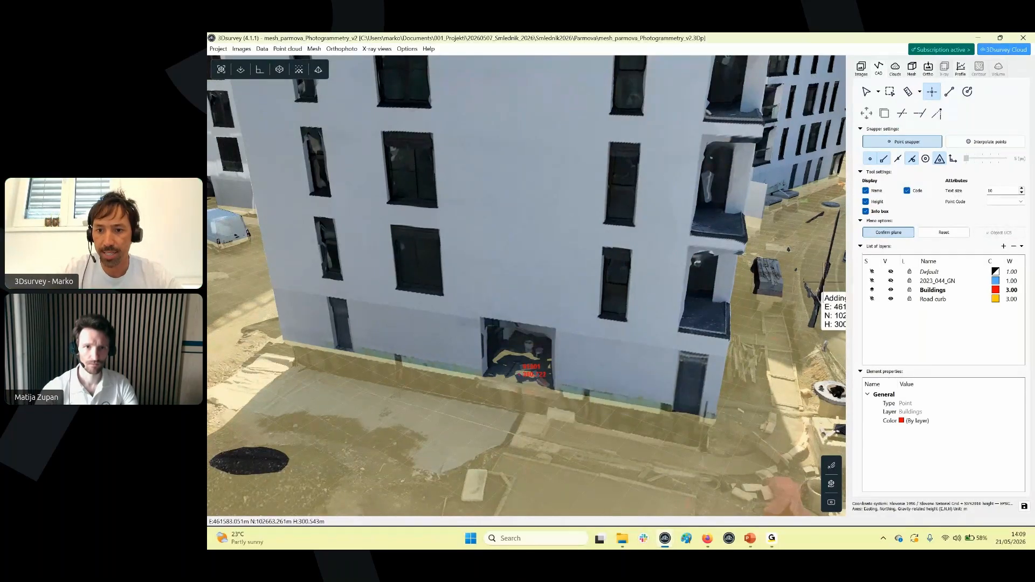
pyautogui.click(890, 232)
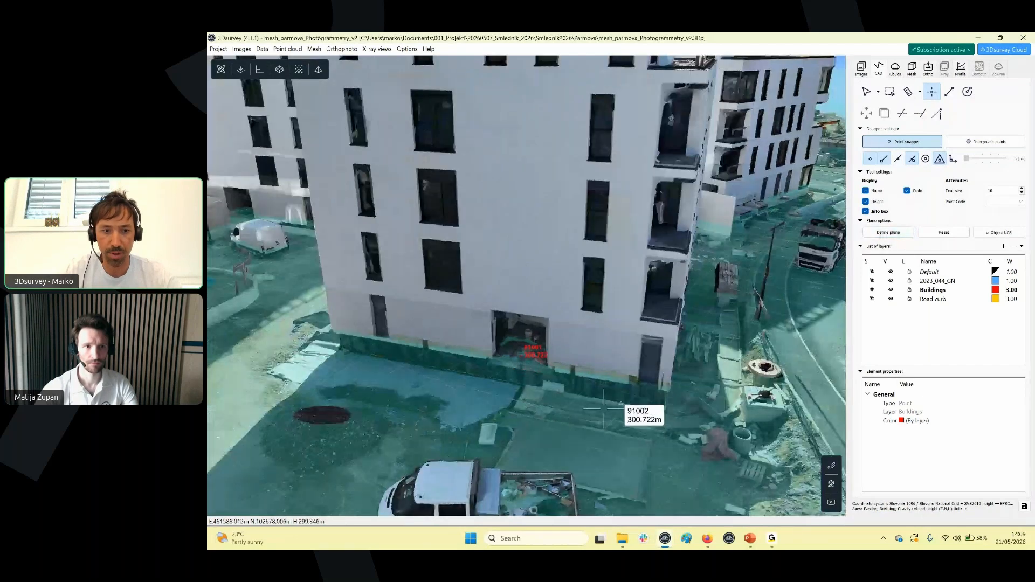
pyautogui.moveTo(596, 410); pyautogui.dragTo(551, 387)
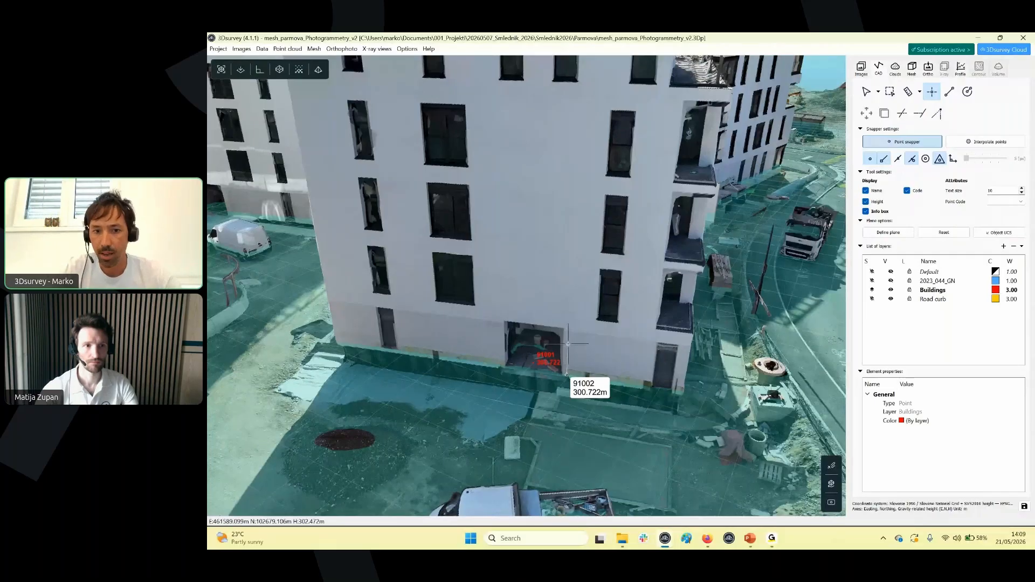
pyautogui.scroll(-1, 567, 343)
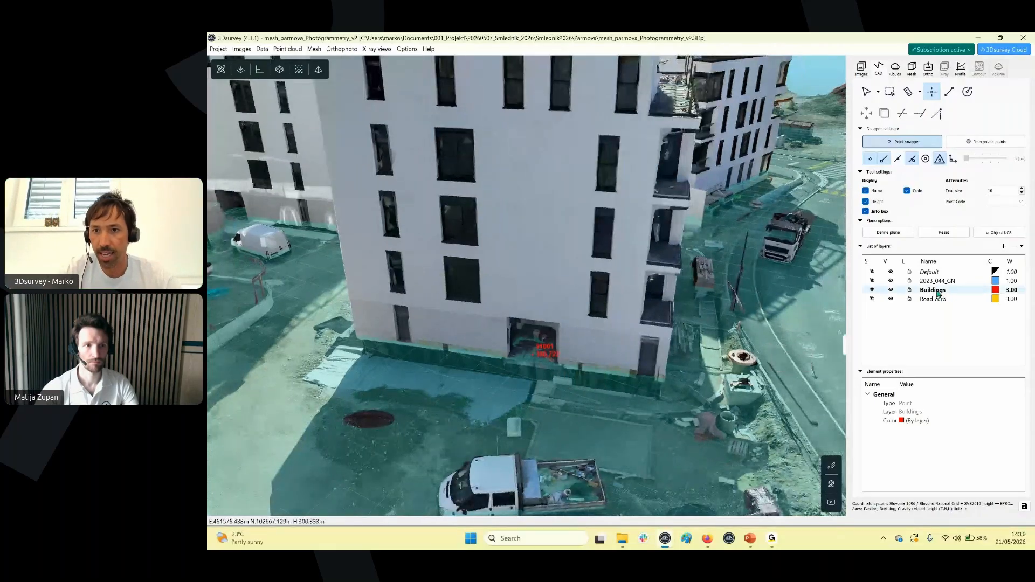
# Step: Start a polyline in the Buildings layer along the base of the entrance facade, running from one building corner to the other on the defined plane
pyautogui.click(950, 93)
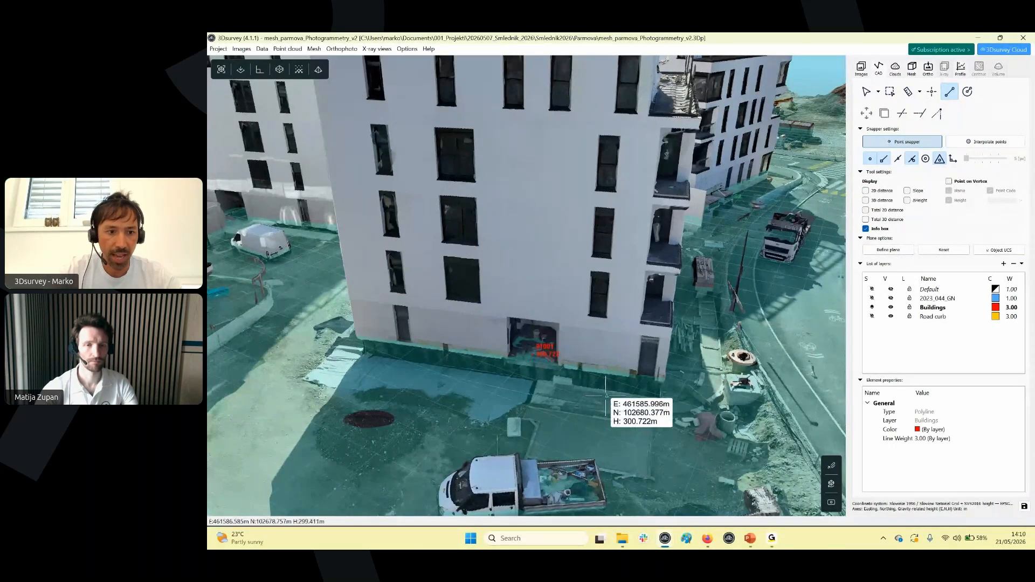
pyautogui.moveTo(497, 387); pyautogui.dragTo(553, 308)
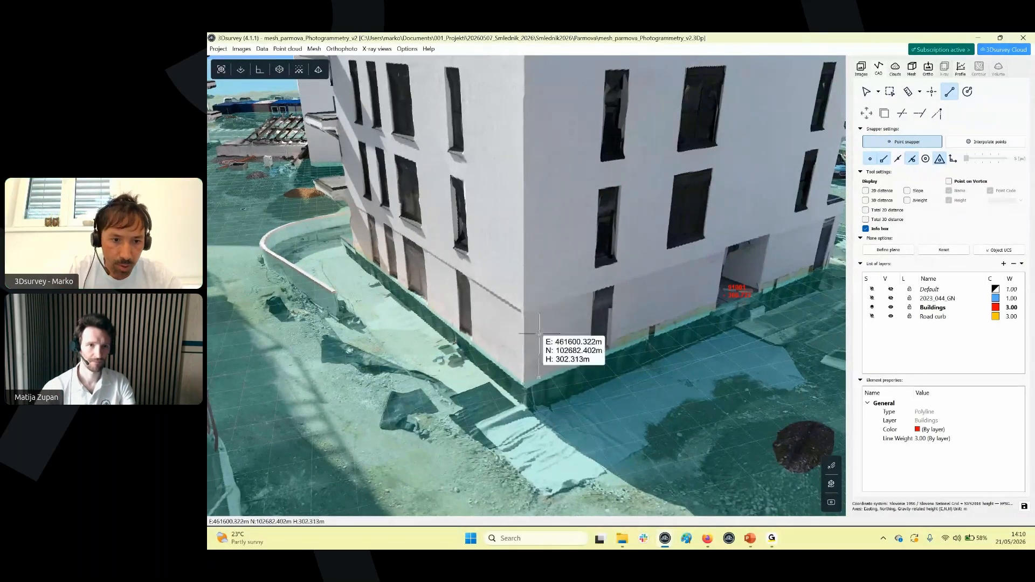
pyautogui.moveTo(539, 334); pyautogui.dragTo(410, 317, button='middle')
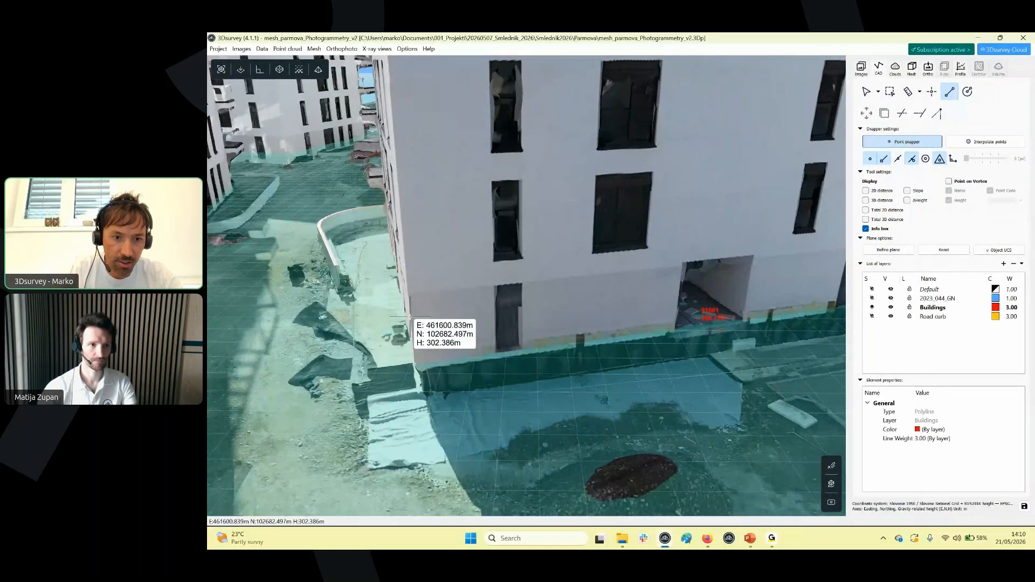
pyautogui.click(416, 362)
pyautogui.click(631, 371)
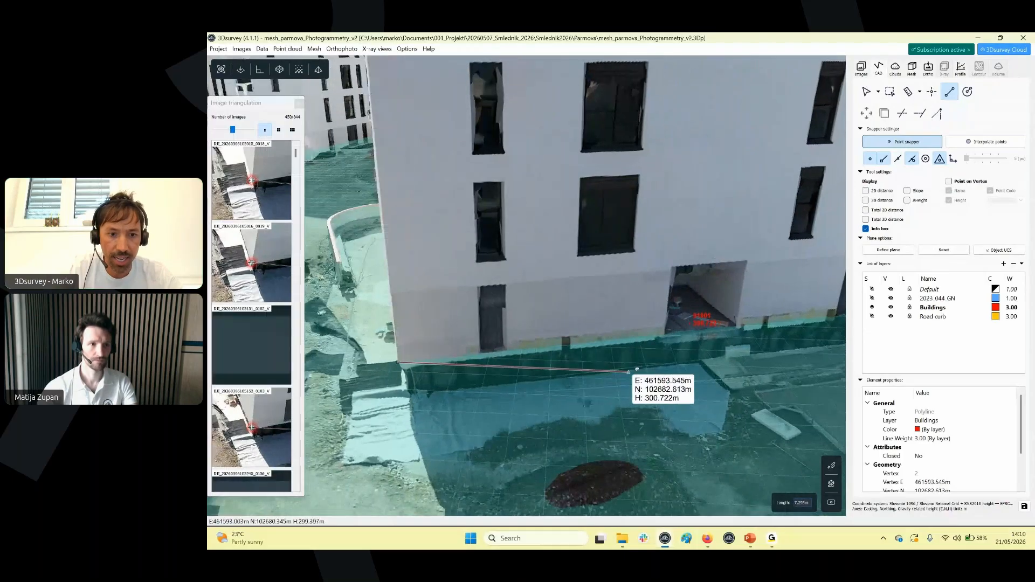
pyautogui.moveTo(637, 370); pyautogui.dragTo(687, 406, button='middle')
pyautogui.click(679, 435)
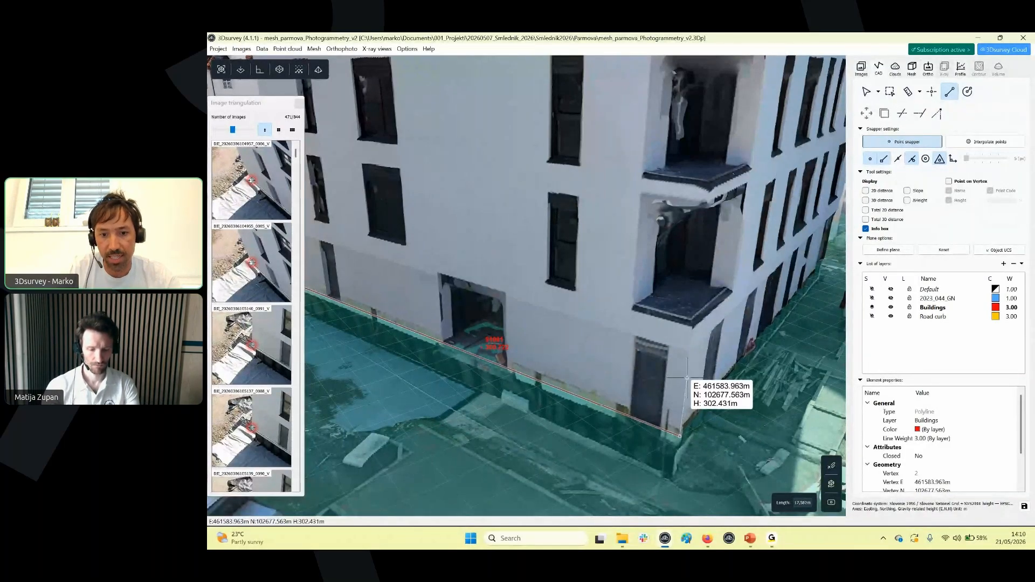
pyautogui.click(688, 377)
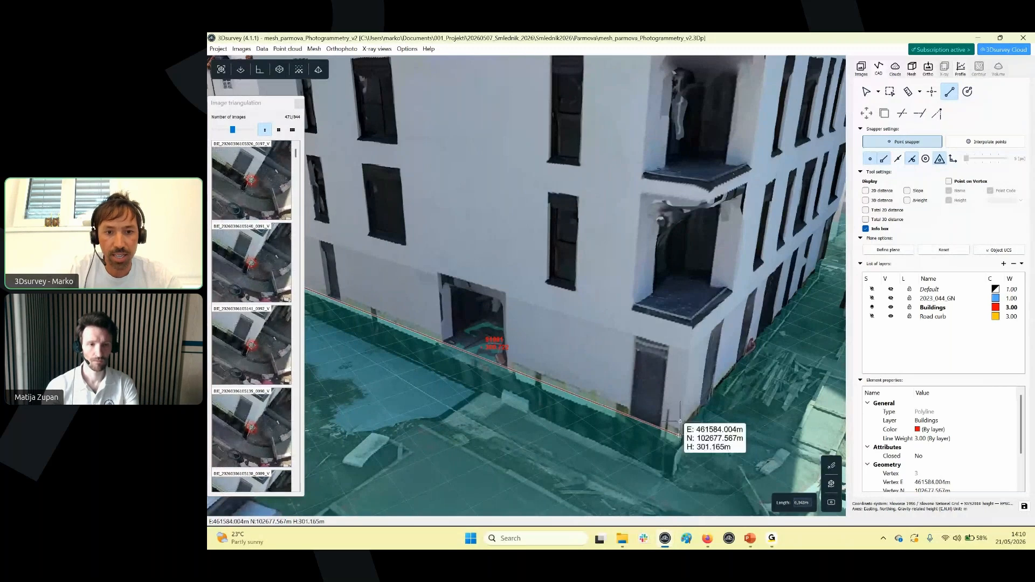
# Step: Extend the footprint polyline along the base of the street-side facade to its far building corner
pyautogui.moveTo(679, 422)
pyautogui.mouseDown(button='middle')
pyautogui.moveTo(749, 350)
pyautogui.moveTo(722, 402)
pyautogui.moveTo(694, 422)
pyautogui.mouseUp(button='middle')
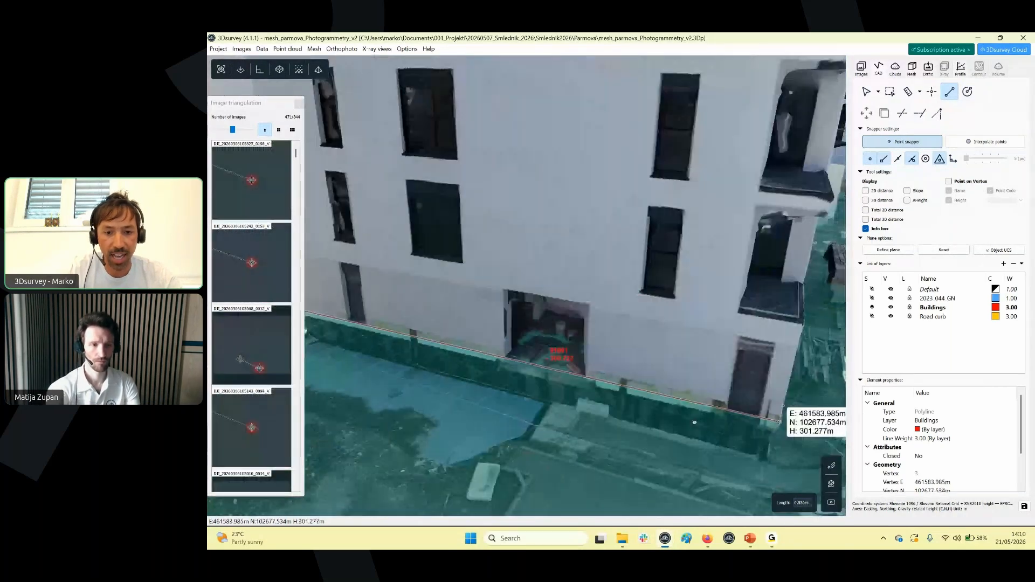
pyautogui.moveTo(781, 405); pyautogui.dragTo(653, 383, button='middle')
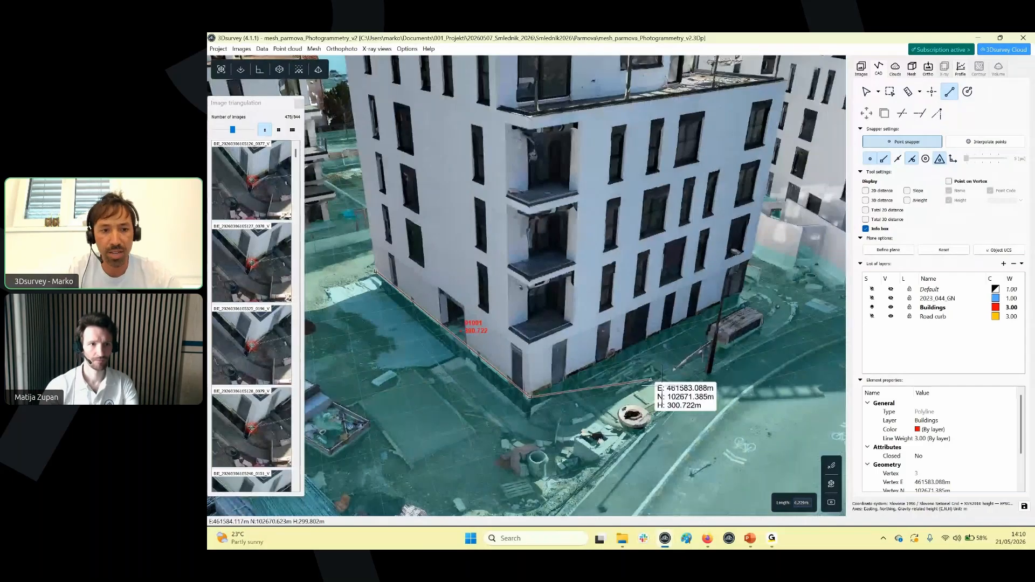
pyautogui.moveTo(650, 381); pyautogui.dragTo(654, 415, button='middle')
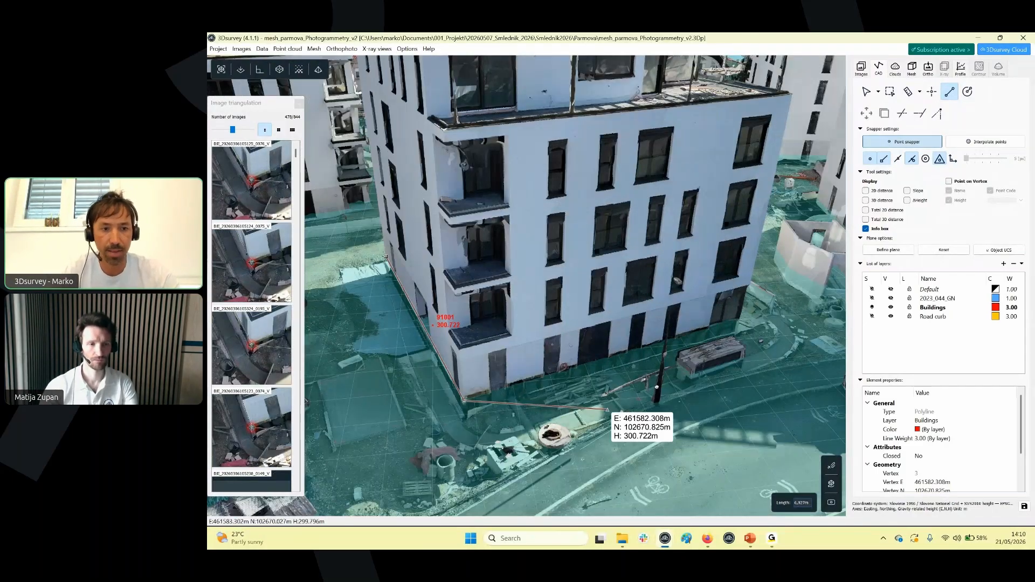
pyautogui.moveTo(608, 409); pyautogui.dragTo(629, 413, button='middle')
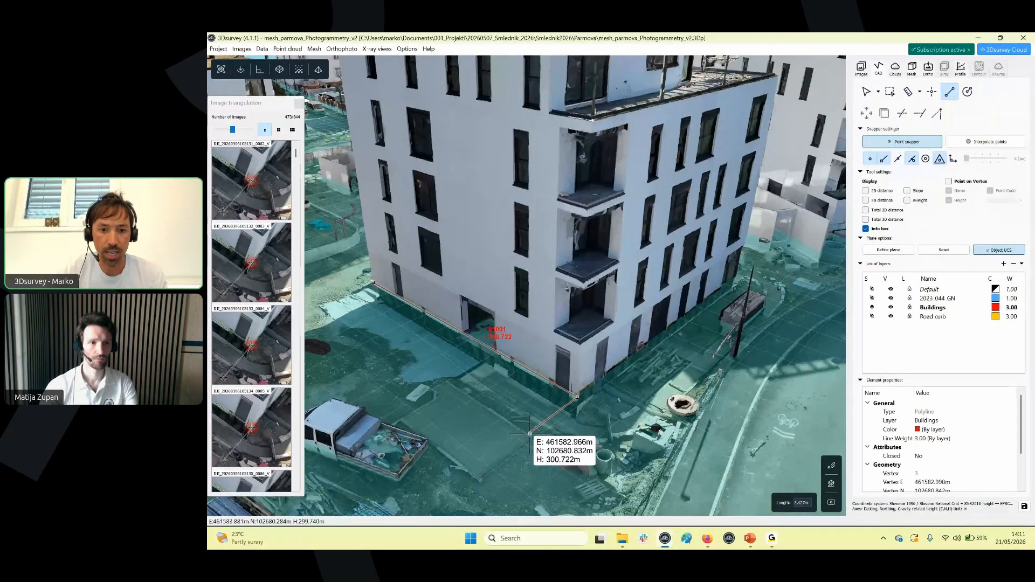
pyautogui.moveTo(711, 335); pyautogui.dragTo(650, 334, button='middle')
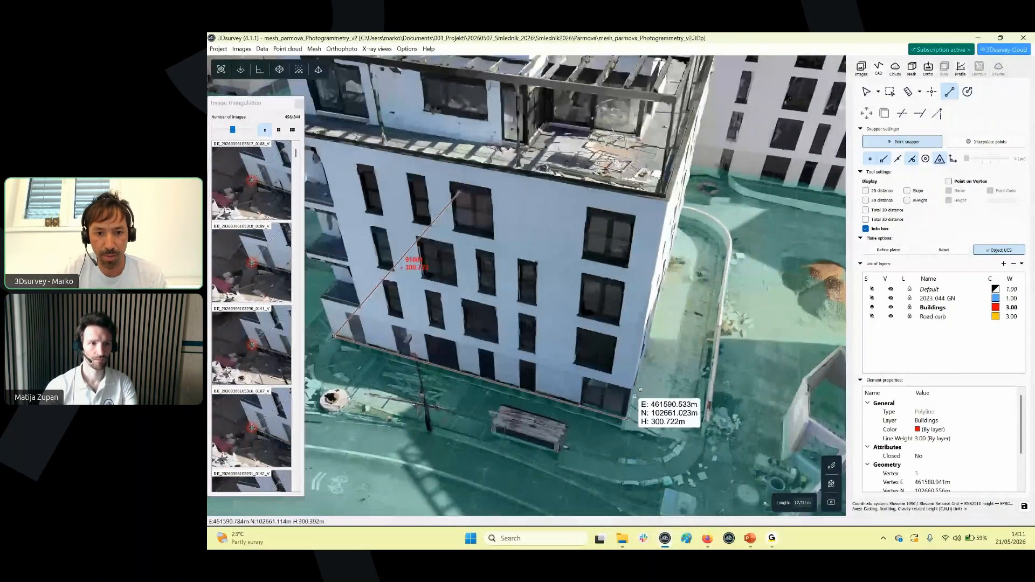
pyautogui.scroll(3, 640, 390)
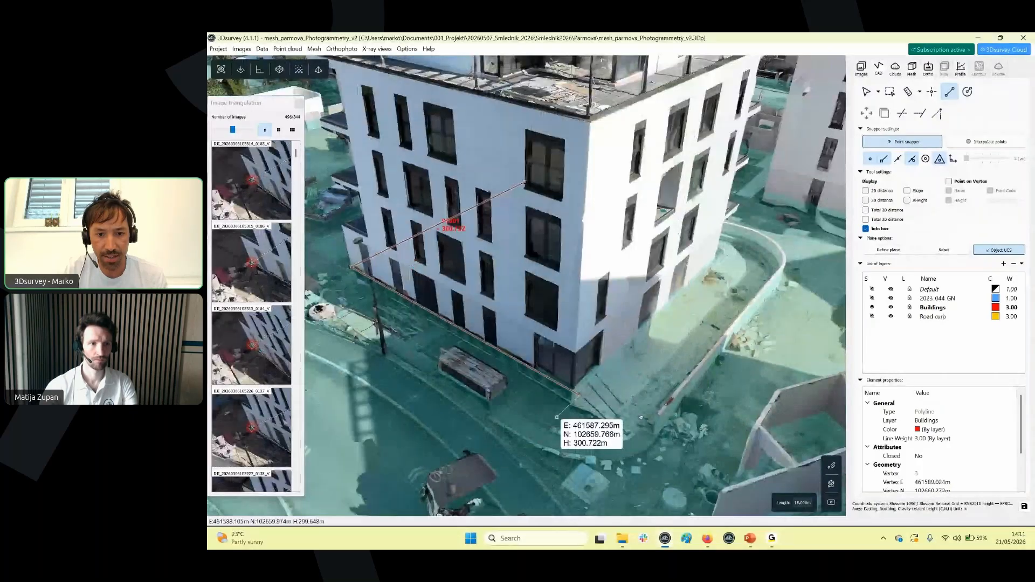
pyautogui.moveTo(615, 376); pyautogui.dragTo(626, 318, button='middle')
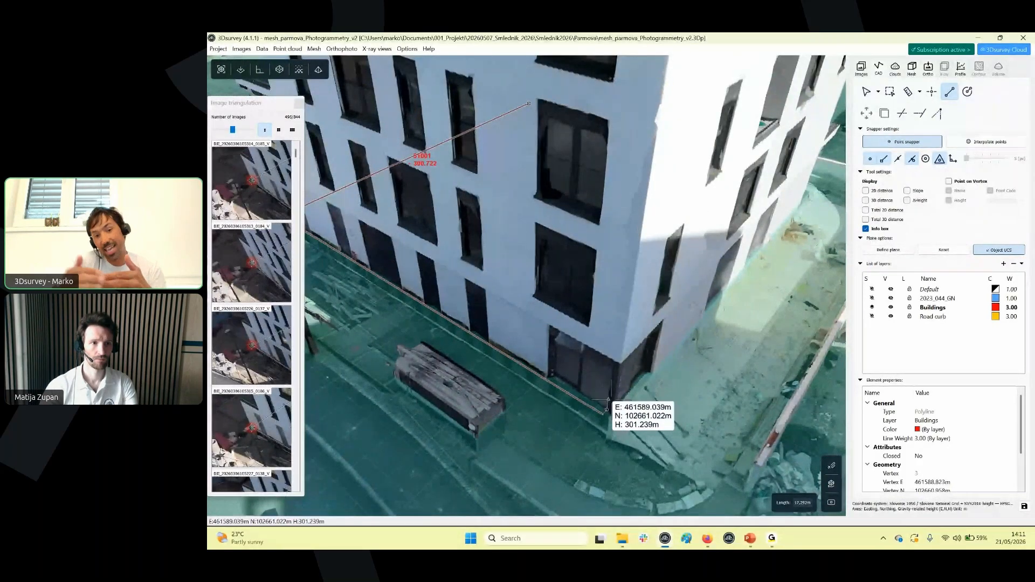
pyautogui.click(610, 418)
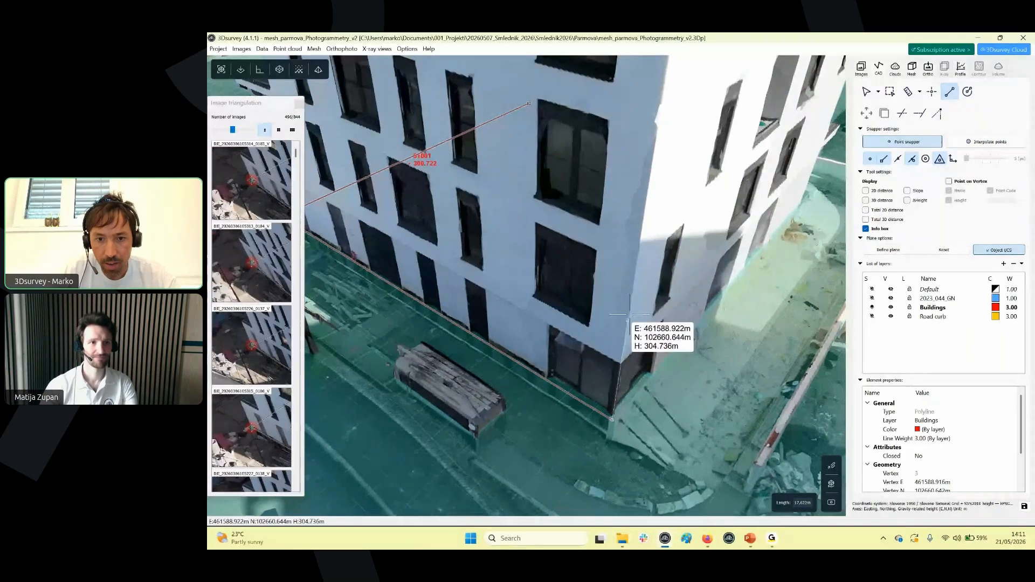
# Step: Continue the polyline along the base of the facade facing the curved retaining wall, up to the balcony corner
pyautogui.moveTo(690, 353); pyautogui.dragTo(665, 408, button='middle')
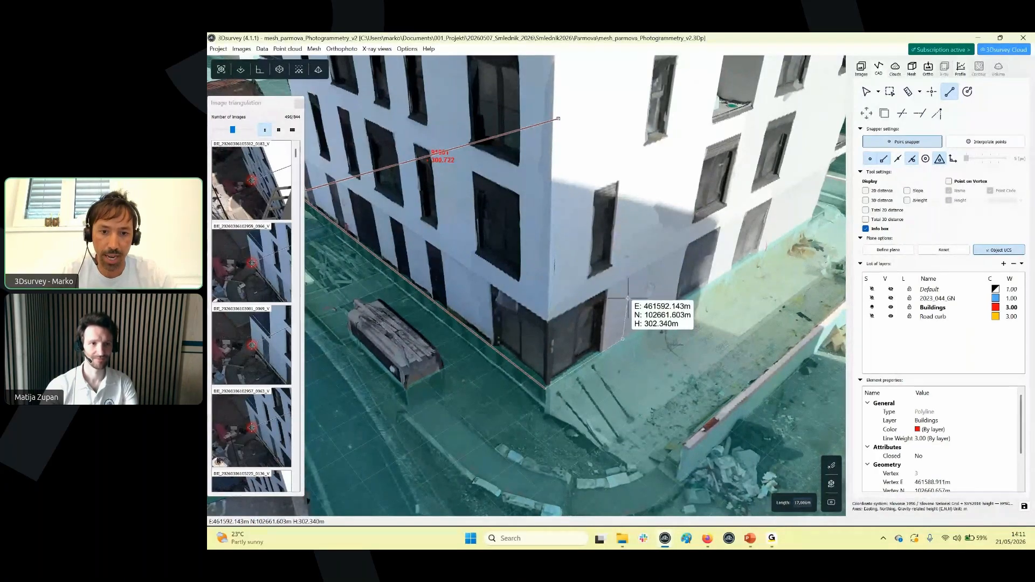
pyautogui.click(625, 337)
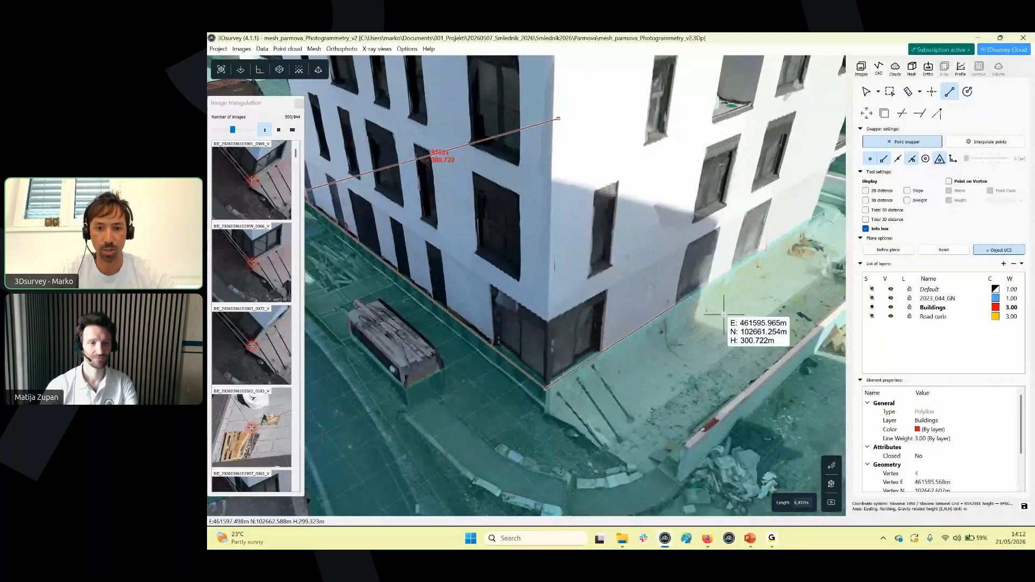
pyautogui.moveTo(761, 269); pyautogui.dragTo(615, 267)
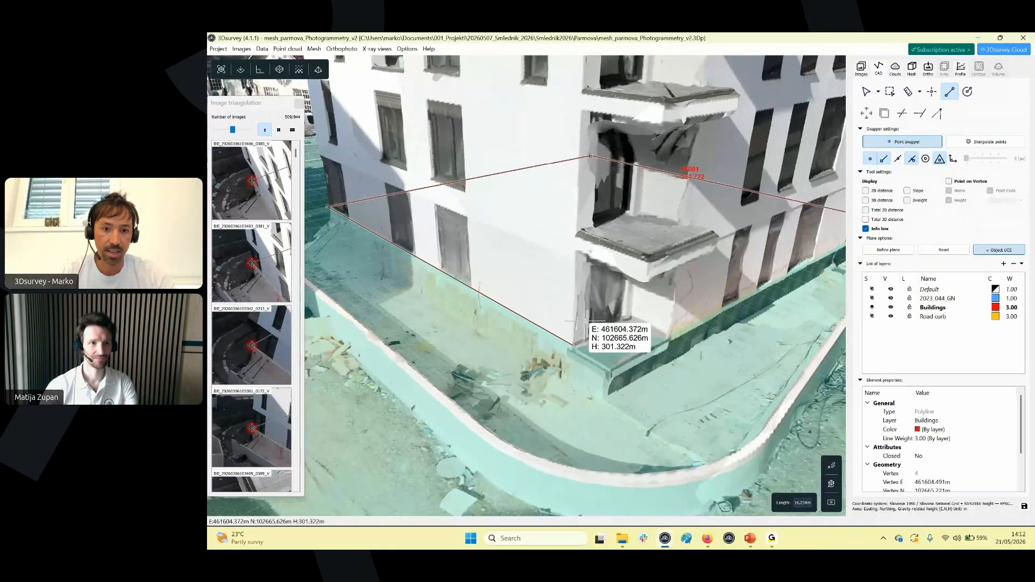
pyautogui.click(585, 321)
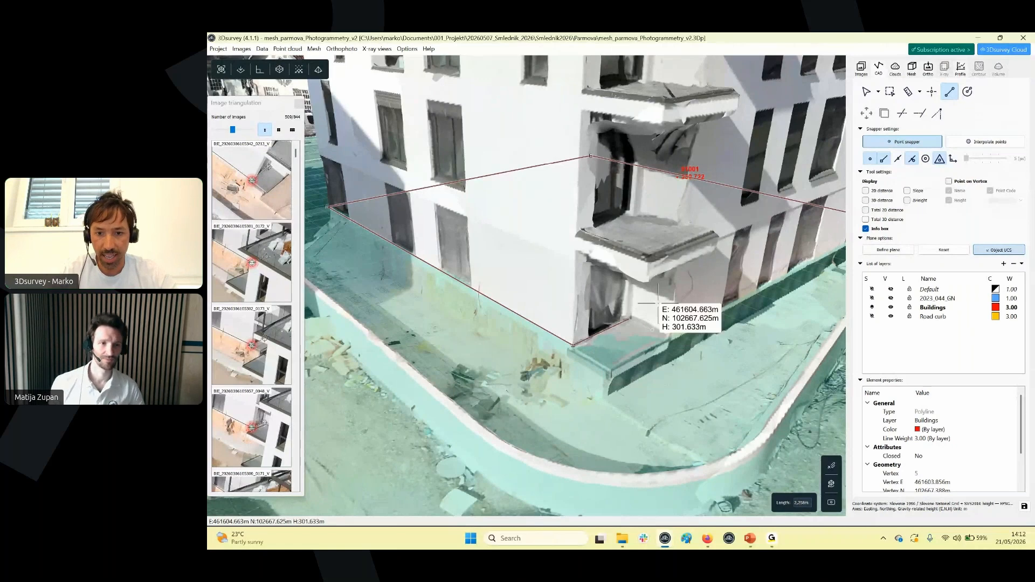
# Step: Trace the recess beneath the corner balconies and the last facade back to the starting corner, closing the footprint polyline
pyautogui.moveTo(692, 329)
pyautogui.mouseDown(button='middle')
pyautogui.moveTo(707, 325)
pyautogui.moveTo(687, 325)
pyautogui.mouseUp(button='middle')
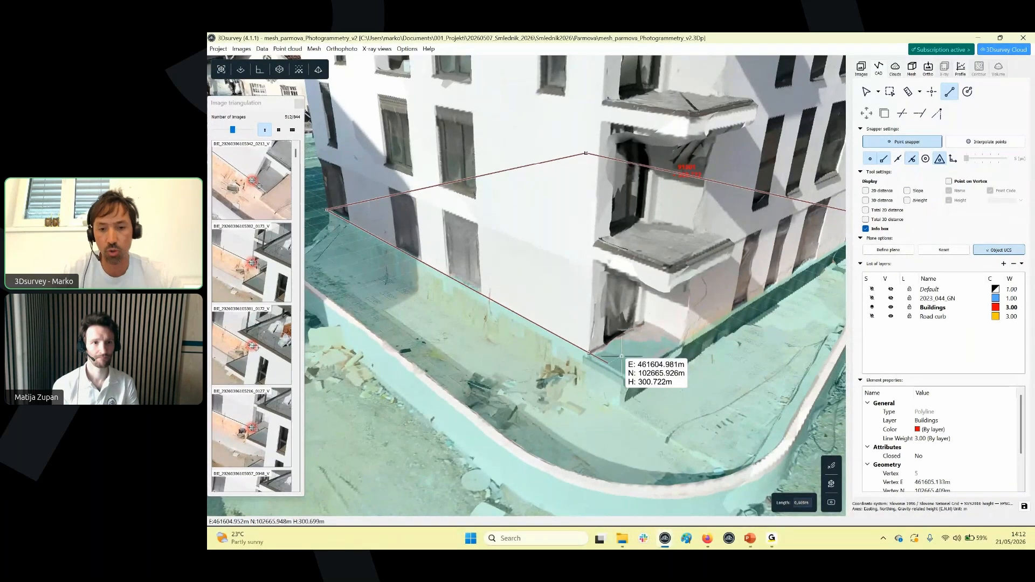
pyautogui.click(647, 338)
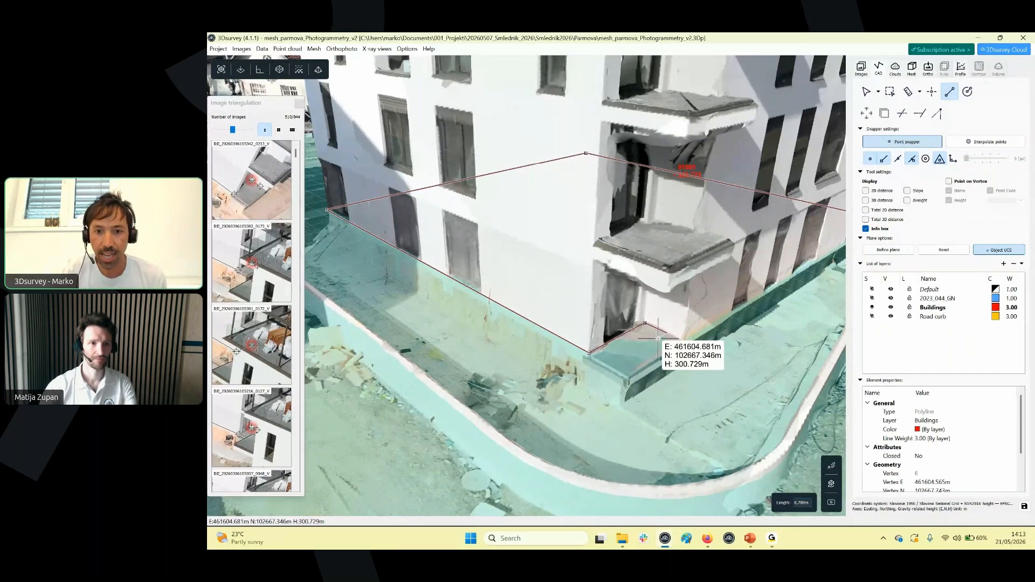
pyautogui.moveTo(687, 361)
pyautogui.mouseDown()
pyautogui.moveTo(657, 380)
pyautogui.moveTo(678, 377)
pyautogui.mouseUp()
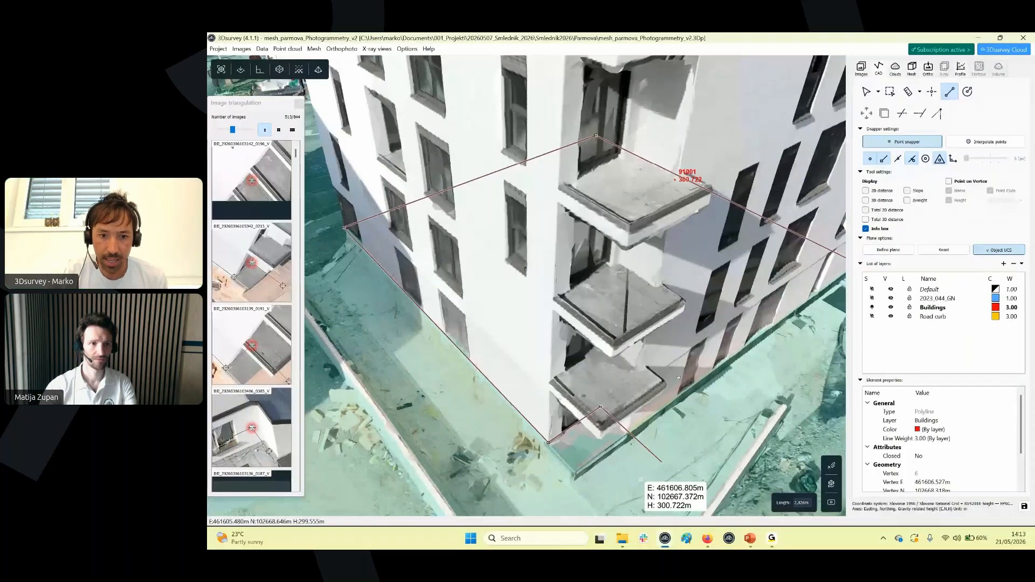
pyautogui.moveTo(679, 379); pyautogui.dragTo(653, 337)
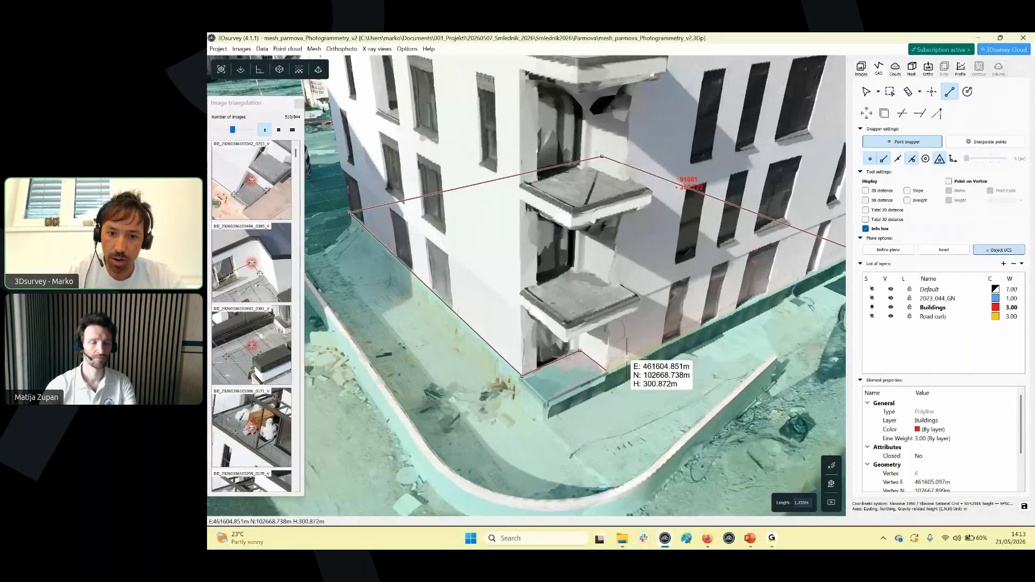
pyautogui.moveTo(627, 367); pyautogui.dragTo(597, 381)
pyautogui.scroll(-1, 588, 364)
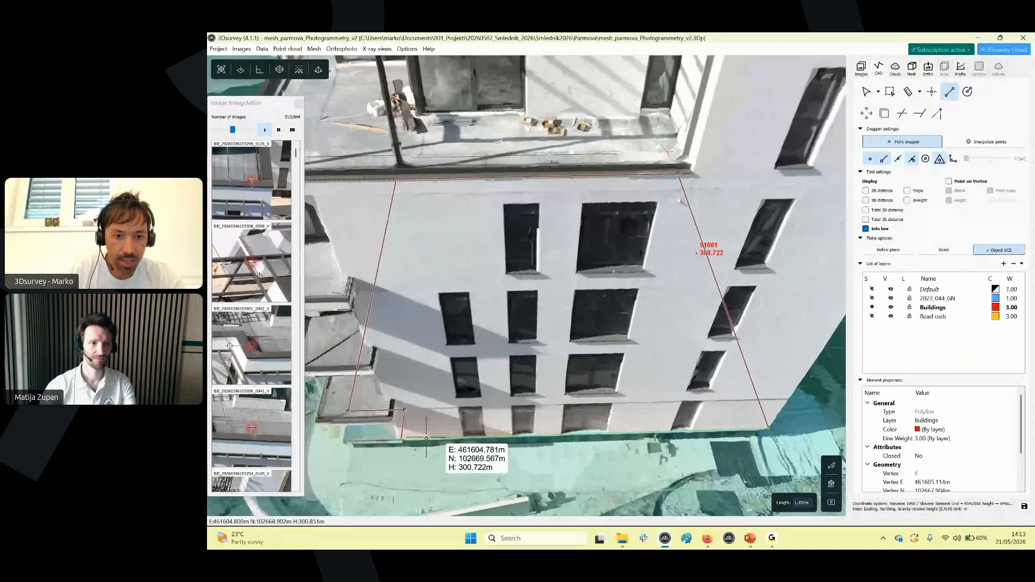
pyautogui.click(606, 433)
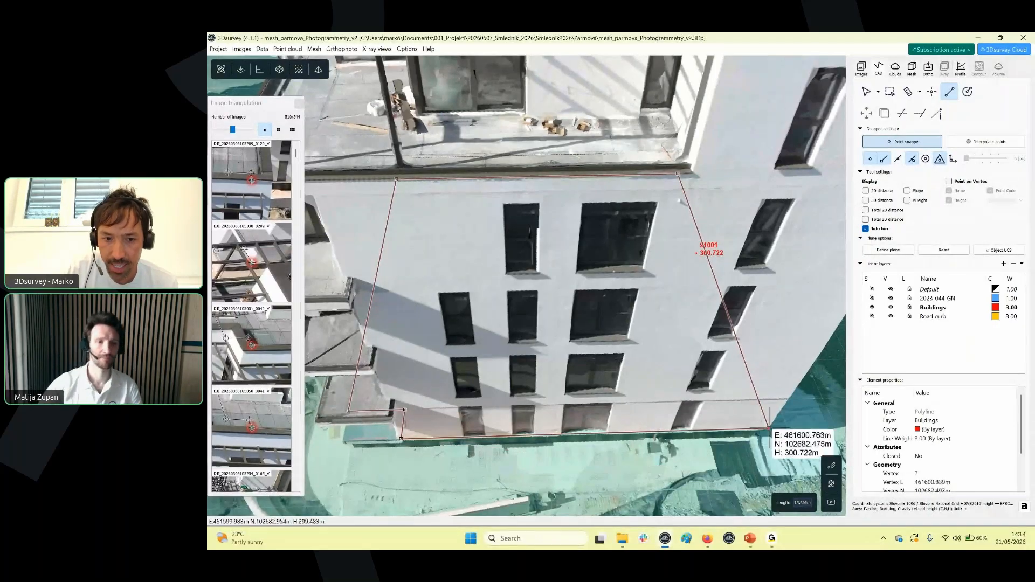
pyautogui.click(767, 429)
# Step: Examine the closed footprint around the building's base and the neighbouring building across the yard
pyautogui.moveTo(727, 424); pyautogui.dragTo(502, 369)
pyautogui.moveTo(503, 369); pyautogui.dragTo(654, 384, button='middle')
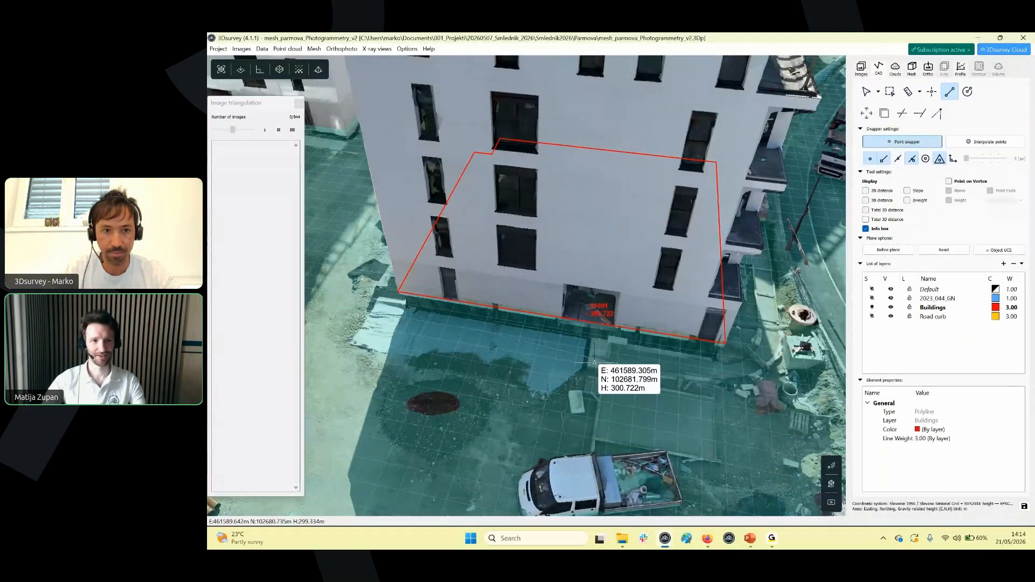
pyautogui.scroll(-2, 594, 361)
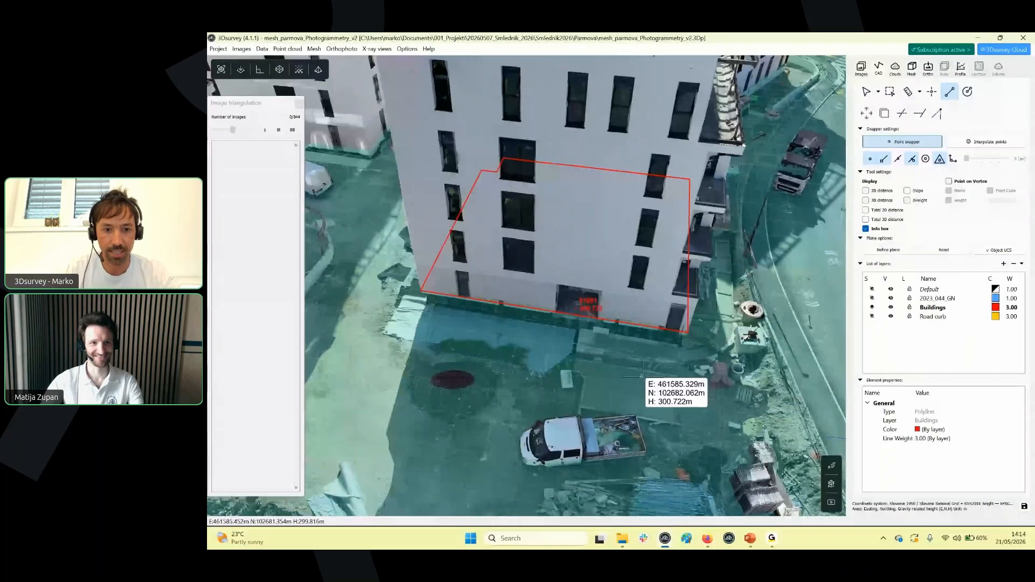
pyautogui.moveTo(641, 377); pyautogui.dragTo(394, 342, button='middle')
pyautogui.scroll(-2, 600, 358)
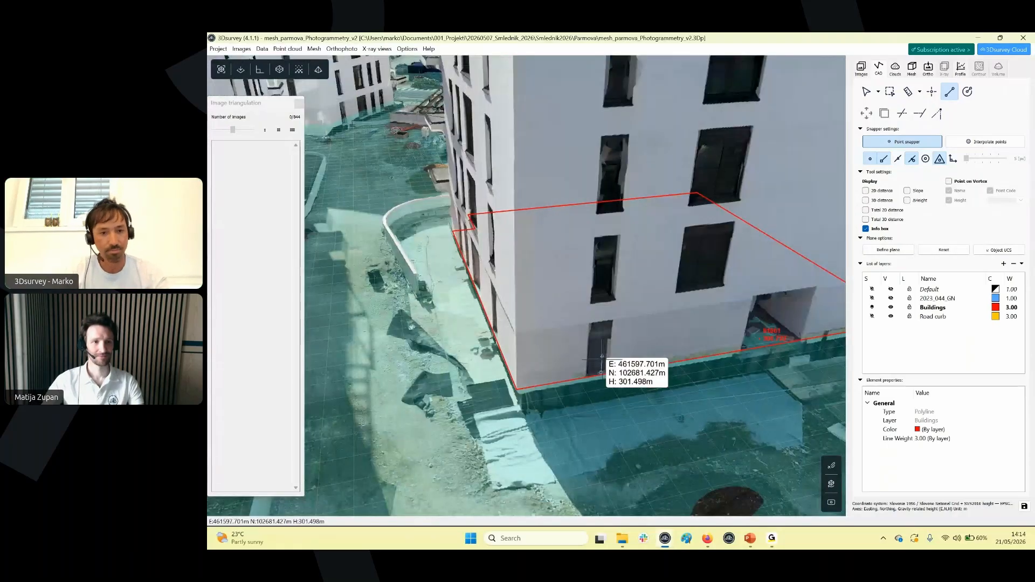
pyautogui.scroll(-2, 601, 360)
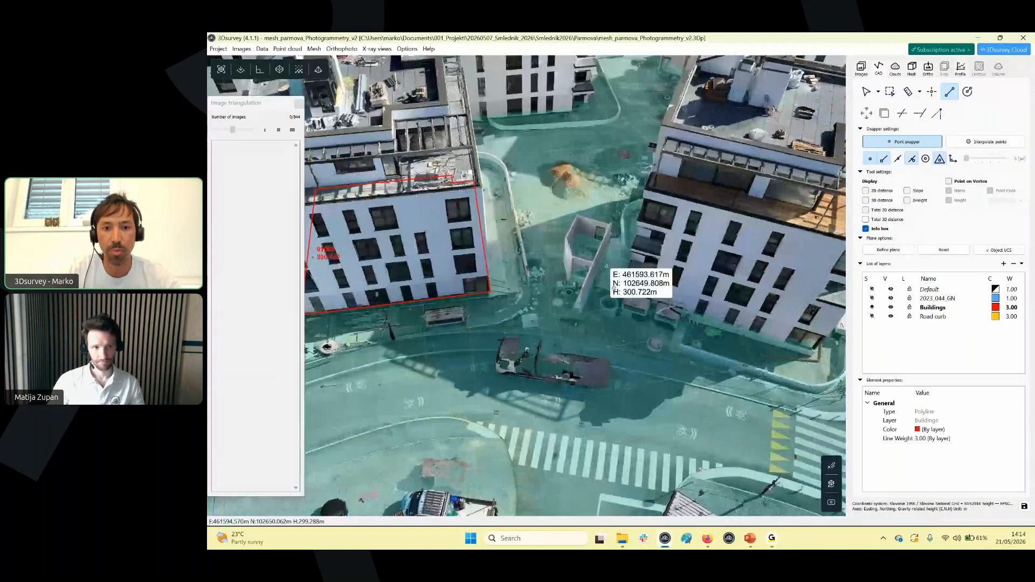
pyautogui.moveTo(614, 288); pyautogui.dragTo(631, 292, button='middle')
pyautogui.moveTo(617, 256); pyautogui.dragTo(634, 233, button='middle')
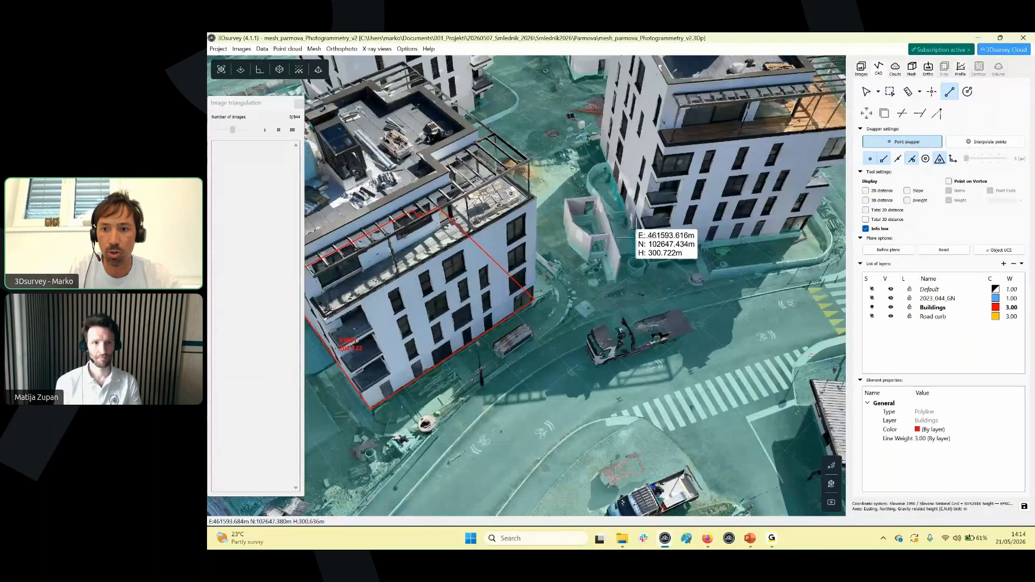
# Step: Reset the drawing plane and place a Buildings-layer point in the neighbouring building's ground-floor corner opening, at about 300.54 m height
pyautogui.click(939, 251)
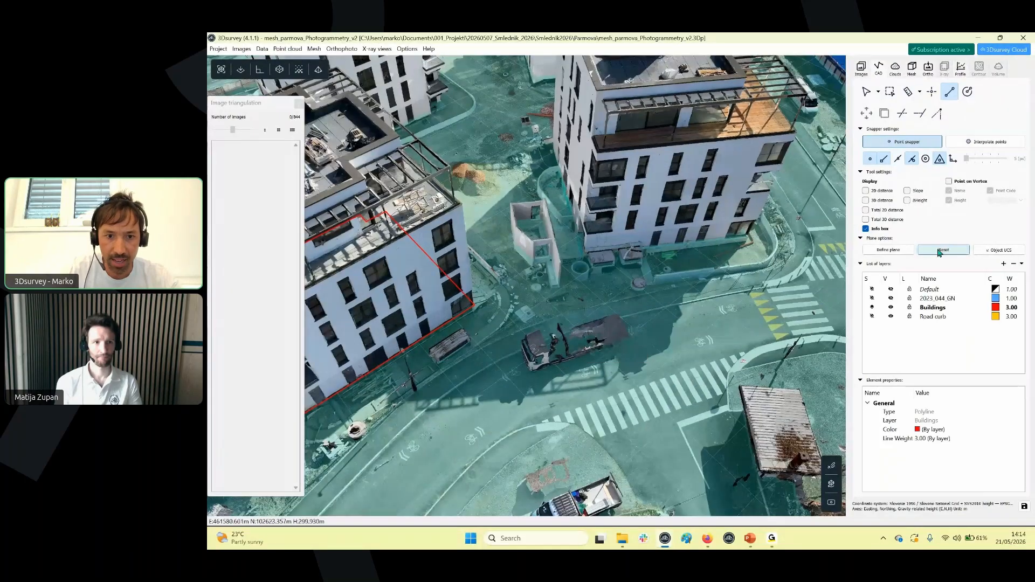
pyautogui.moveTo(616, 260); pyautogui.dragTo(620, 311, button='middle')
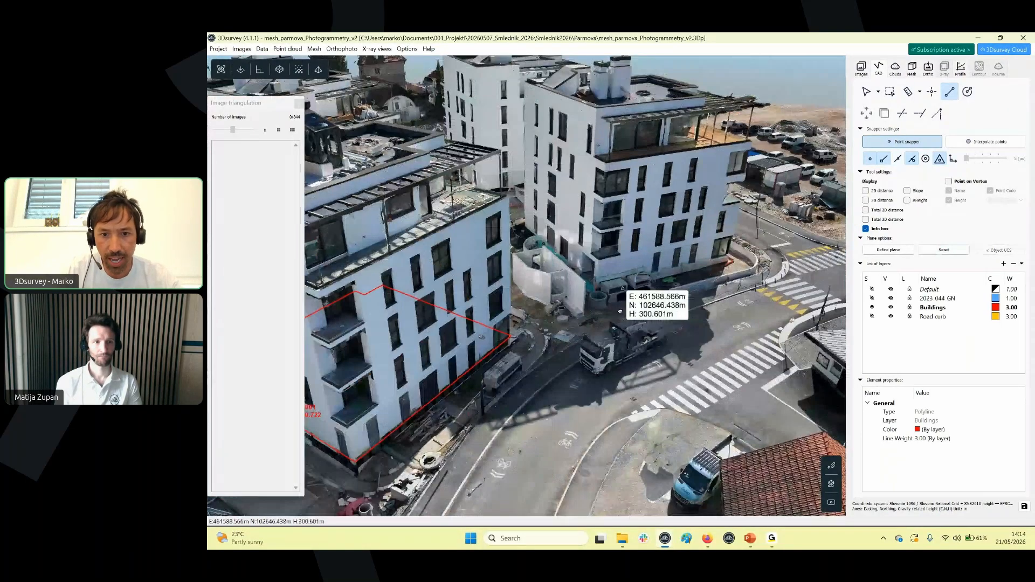
pyautogui.scroll(3, 620, 311)
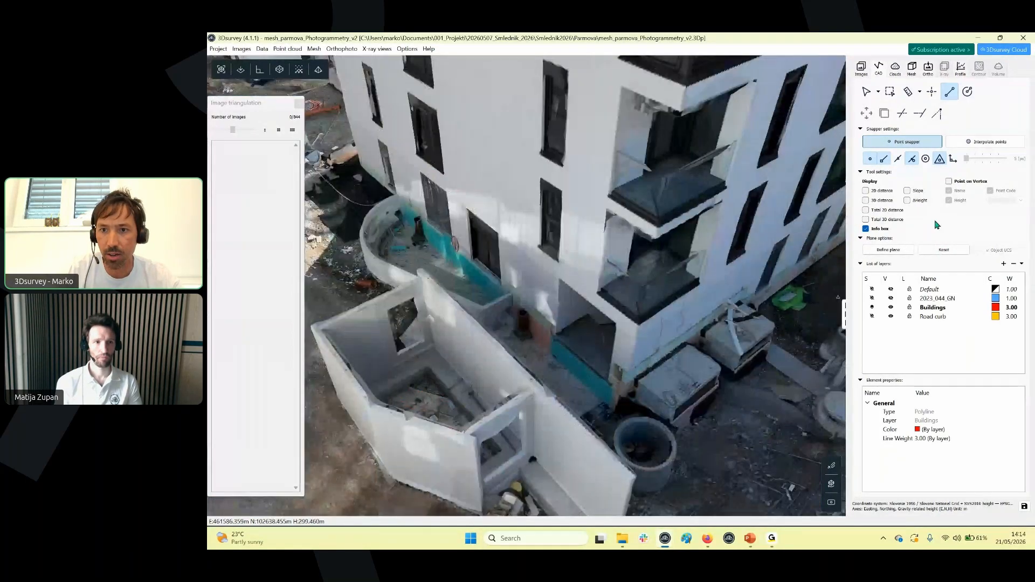
pyautogui.click(931, 91)
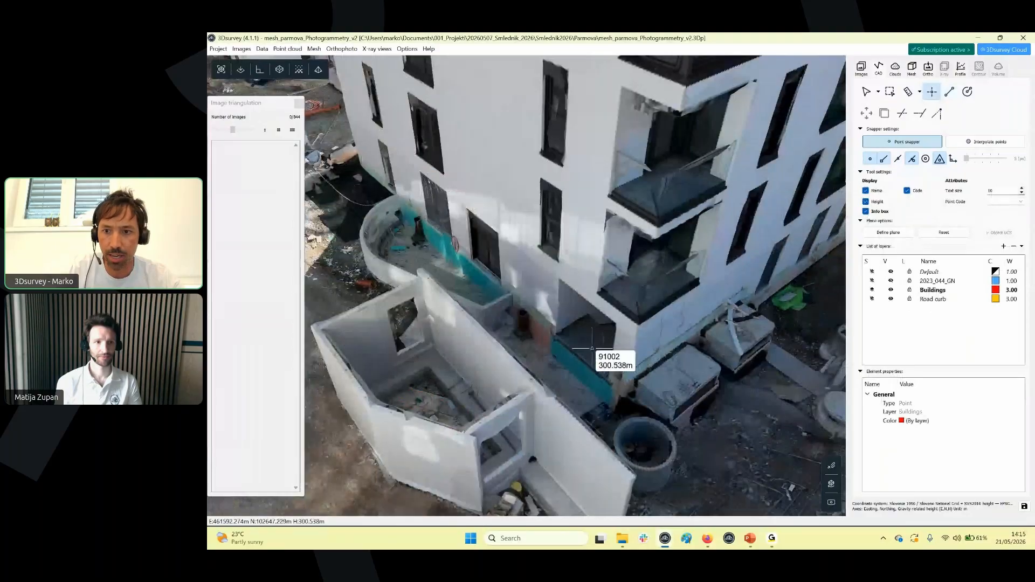
pyautogui.click(594, 352)
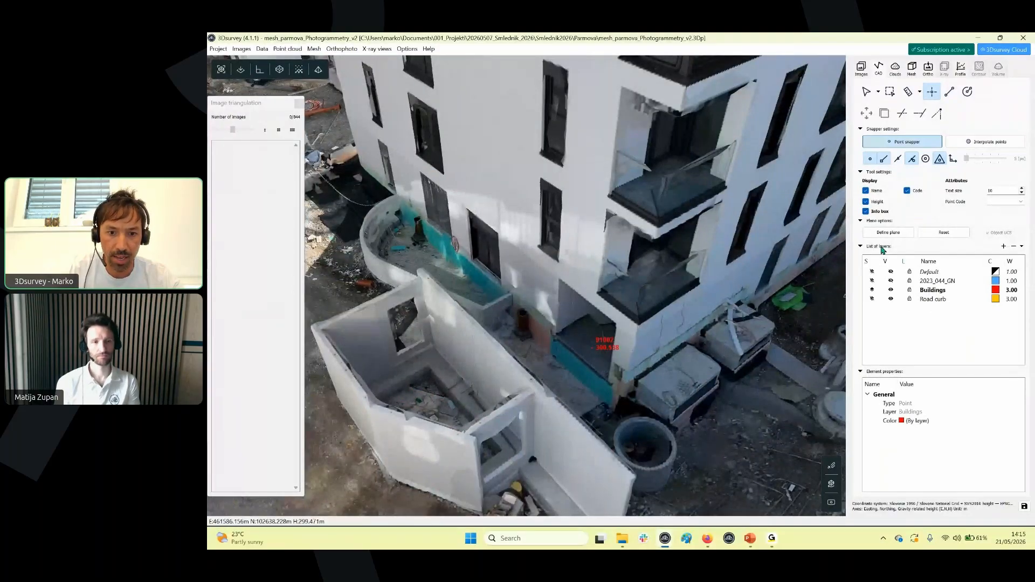
# Step: Define a horizontal drawing plane through the neighbouring building's new point, at a height of about 300.53 m
pyautogui.click(887, 233)
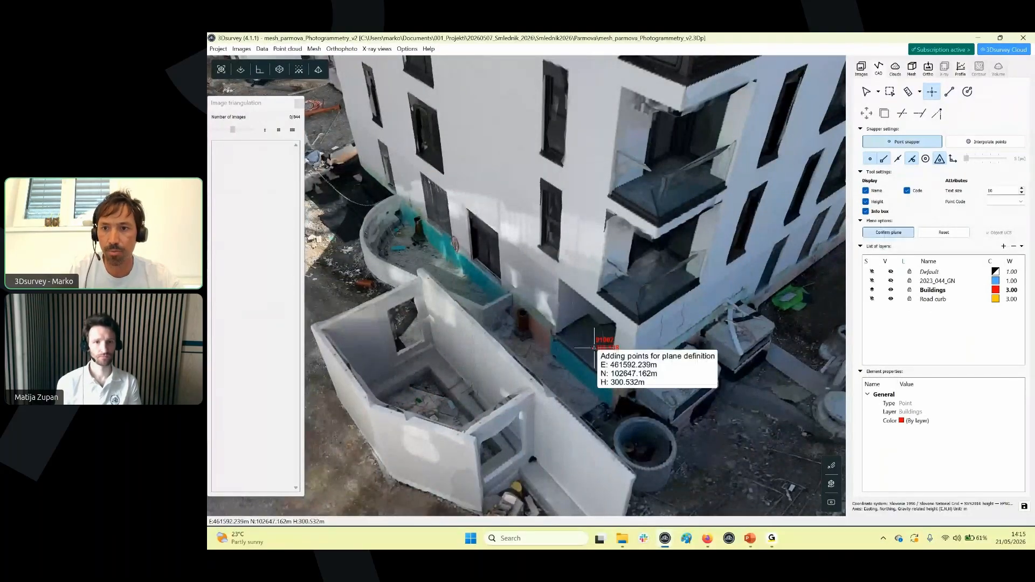
pyautogui.click(594, 348)
pyautogui.click(881, 235)
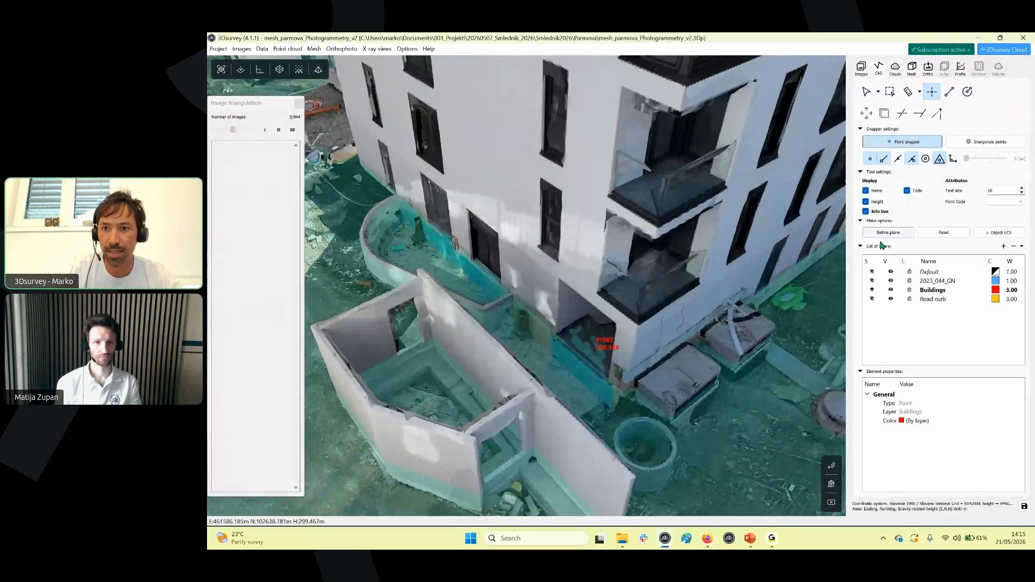
# Step: Start a polyline in the Buildings layer at the neighbouring building's corner beside the opening and run it along the street-side base to the next corner
pyautogui.click(949, 92)
pyautogui.click(626, 393)
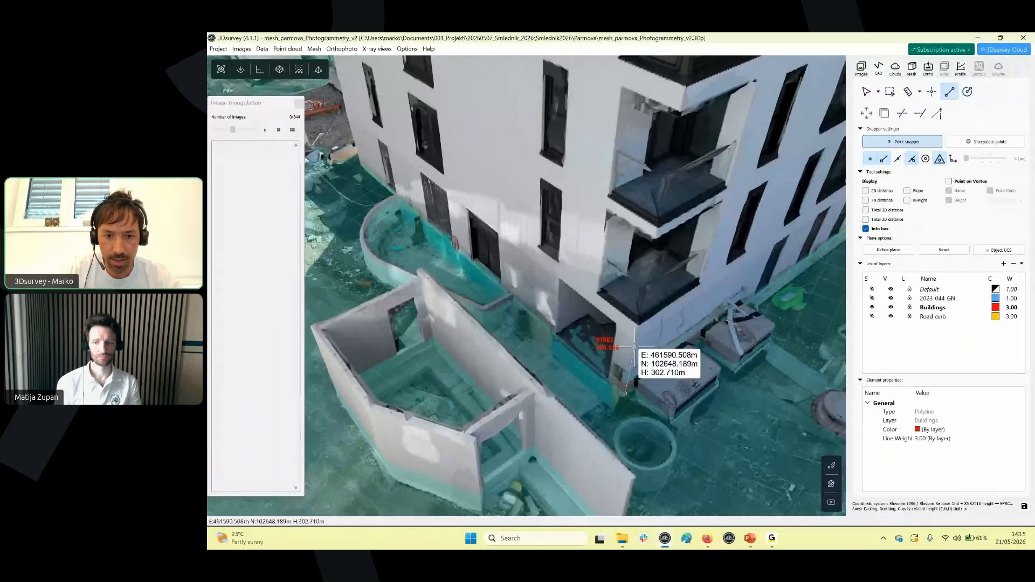
pyautogui.moveTo(635, 346); pyautogui.dragTo(431, 291, button='middle')
pyautogui.click(555, 386)
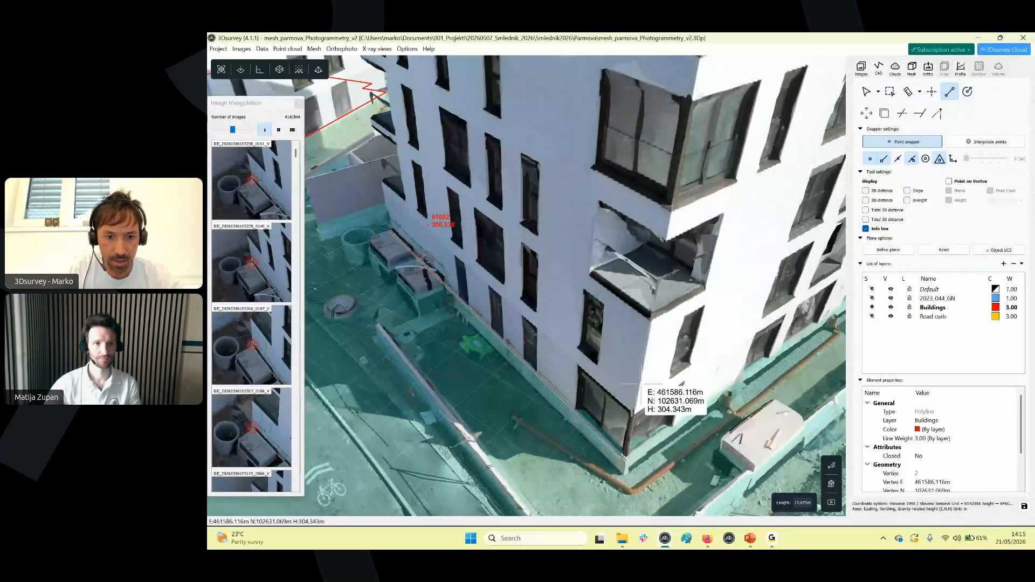
pyautogui.click(641, 384)
# Step: Run the polyline around the neighbouring building's two remaining corners and close the footprint at its starting corner
pyautogui.moveTo(752, 407); pyautogui.dragTo(531, 403, button='middle')
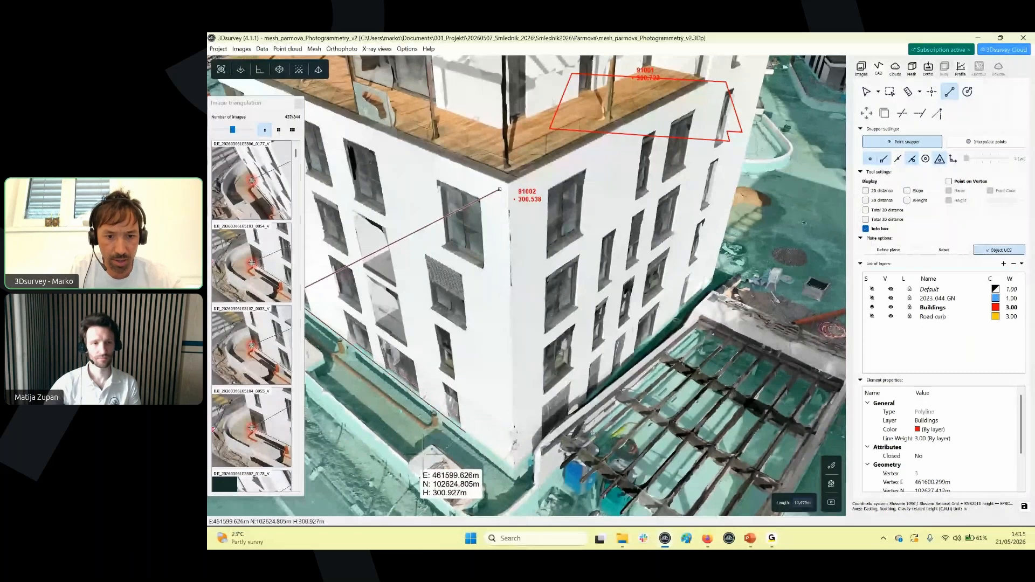
pyautogui.click(511, 479)
pyautogui.moveTo(717, 325); pyautogui.dragTo(474, 386, button='middle')
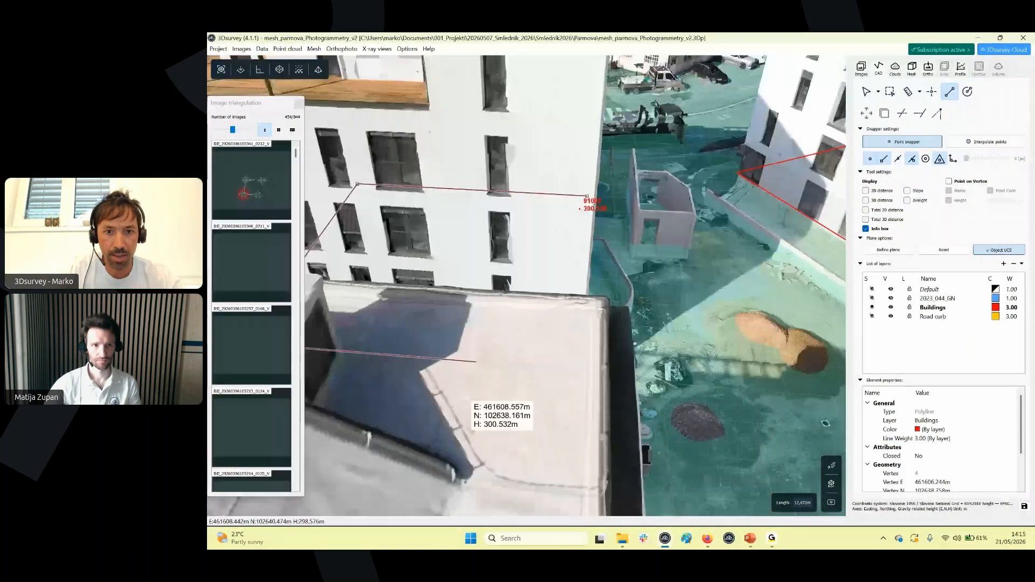
pyautogui.moveTo(473, 385); pyautogui.dragTo(511, 373, button='middle')
pyautogui.click(511, 373)
pyautogui.click(608, 205)
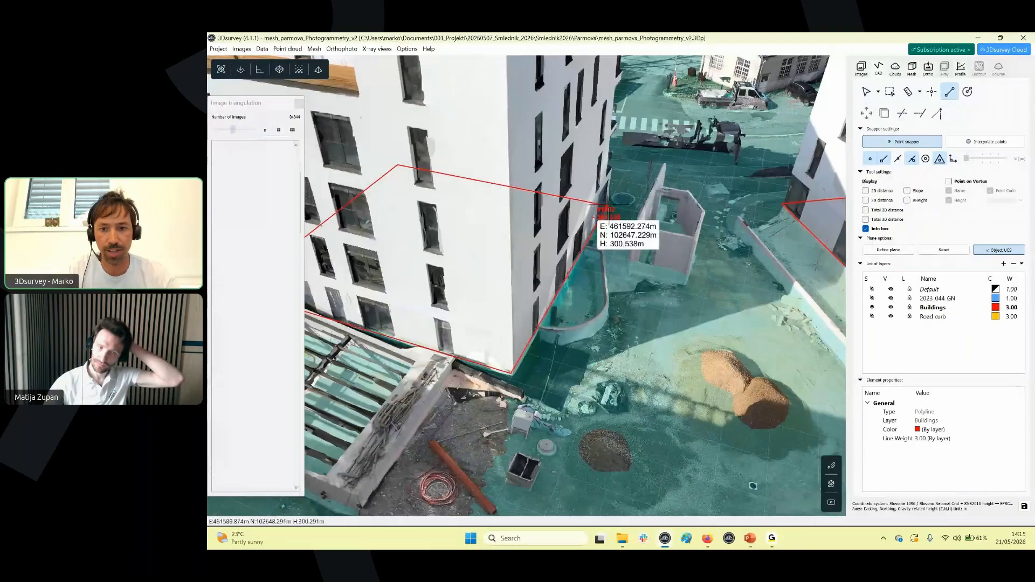
# Step: Check the closed footprint around the neighbouring building and reset the drawing plane
pyautogui.moveTo(608, 205); pyautogui.dragTo(406, 239, button='middle')
pyautogui.scroll(-3, 479, 277)
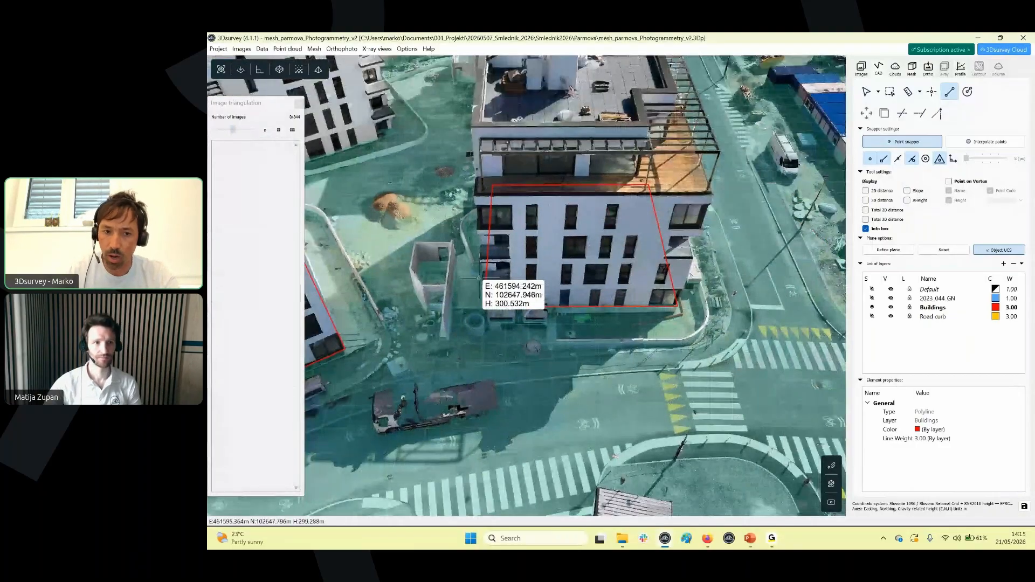
pyautogui.moveTo(493, 291); pyautogui.dragTo(588, 361, button='middle')
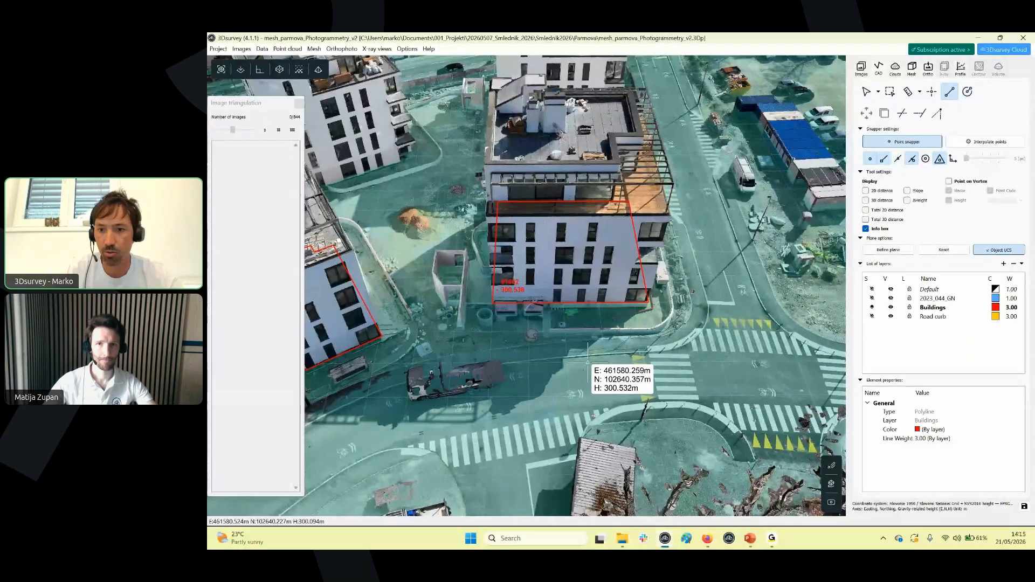
pyautogui.scroll(-3, 588, 362)
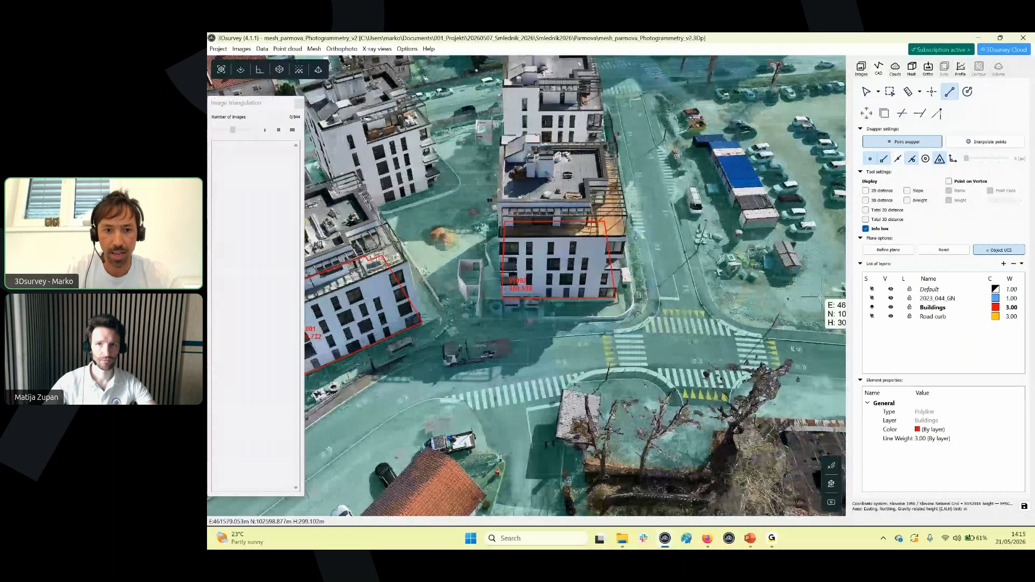
pyautogui.click(942, 250)
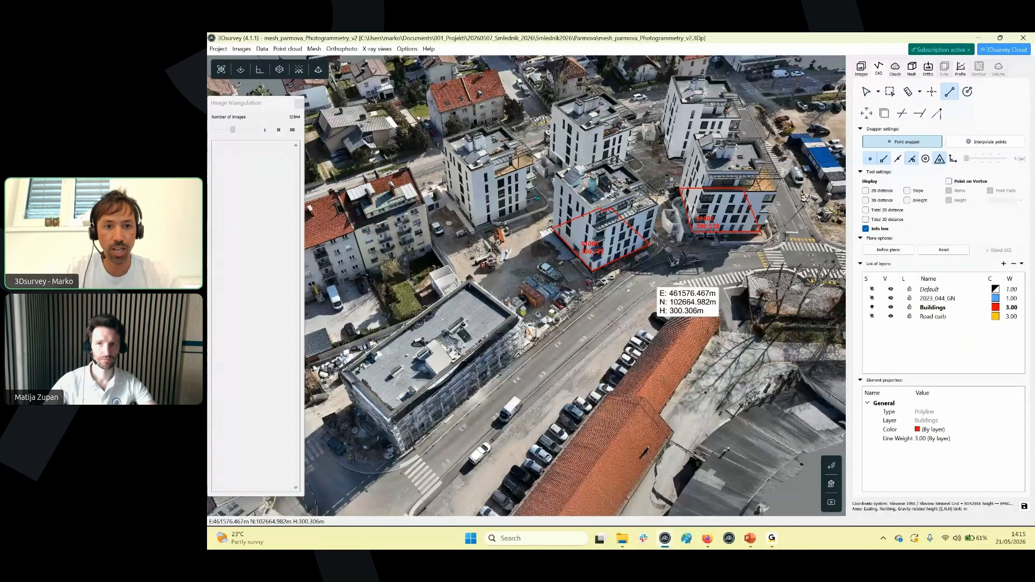
# Step: Examine the white road curb along the street beside the parked cars, from above and at street level
pyautogui.scroll(5, 628, 291)
pyautogui.moveTo(649, 440); pyautogui.dragTo(422, 368, button='middle')
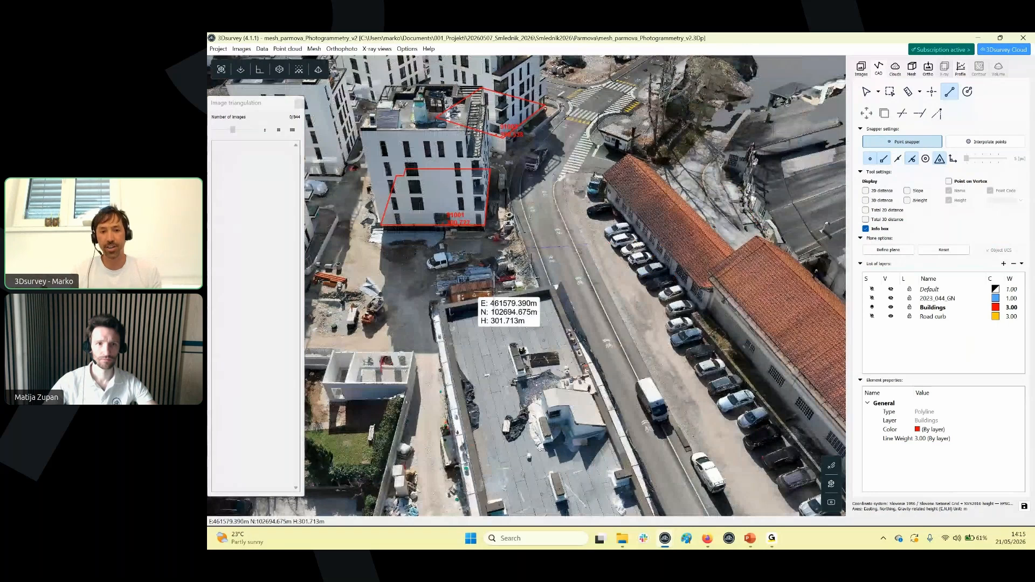
pyautogui.moveTo(503, 252); pyautogui.dragTo(610, 397, button='middle')
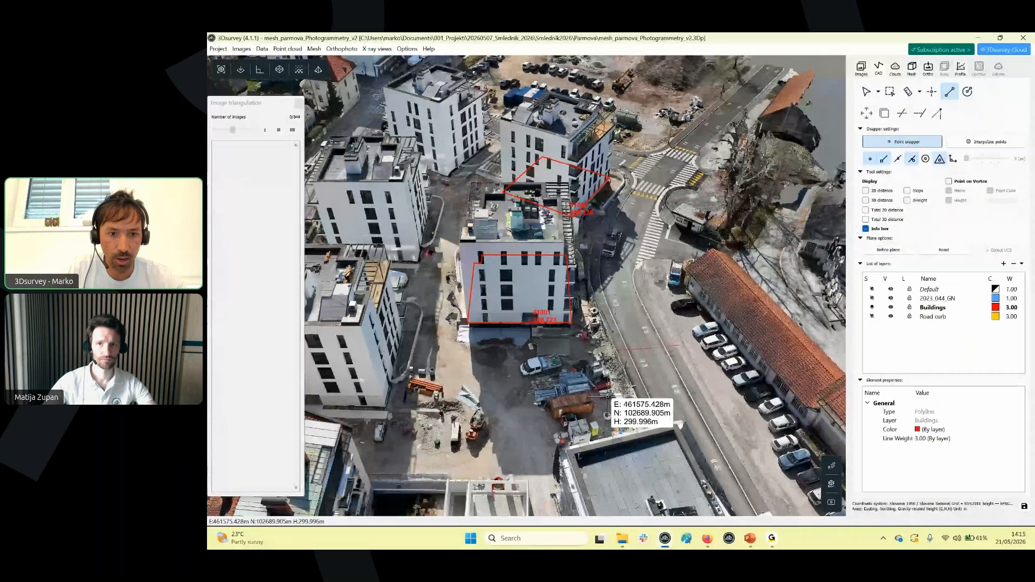
pyautogui.scroll(10, 608, 415)
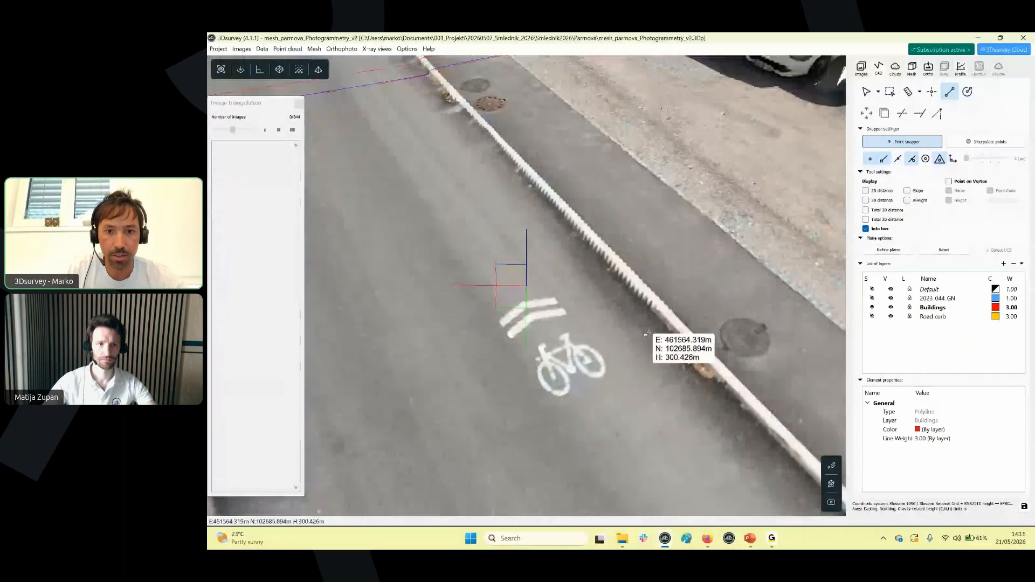
pyautogui.moveTo(622, 333); pyautogui.dragTo(656, 325, button='middle')
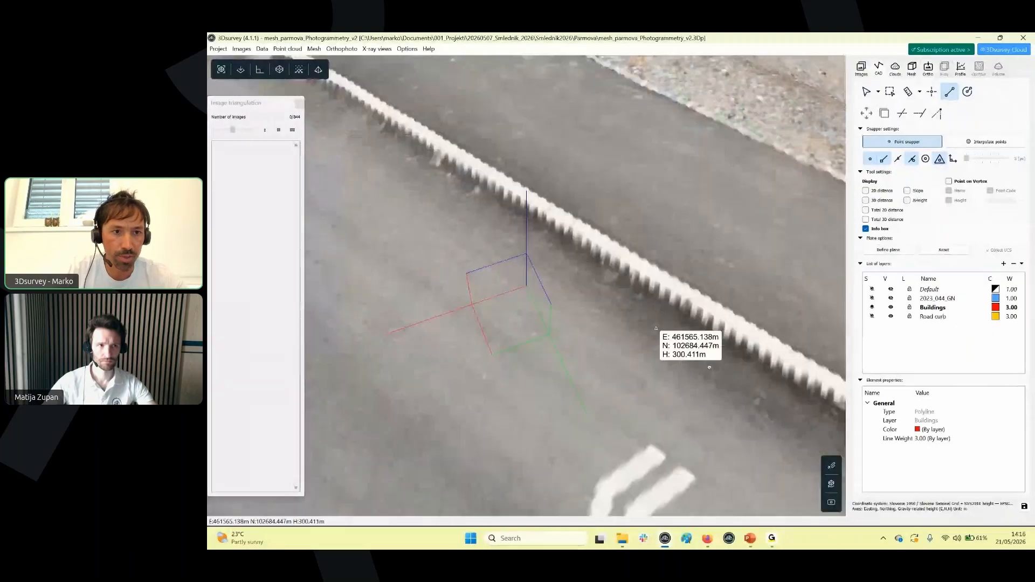
pyautogui.moveTo(518, 215); pyautogui.dragTo(725, 356, button='middle')
pyautogui.moveTo(393, 212); pyautogui.dragTo(641, 415, button='middle')
pyautogui.moveTo(513, 356); pyautogui.dragTo(384, 216, button='middle')
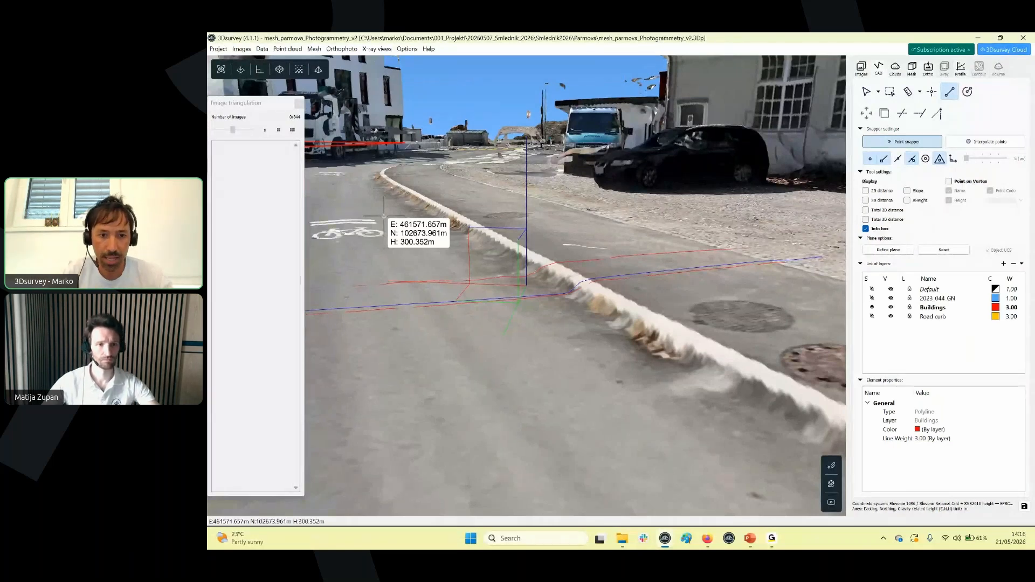
pyautogui.scroll(-1, 349, 208)
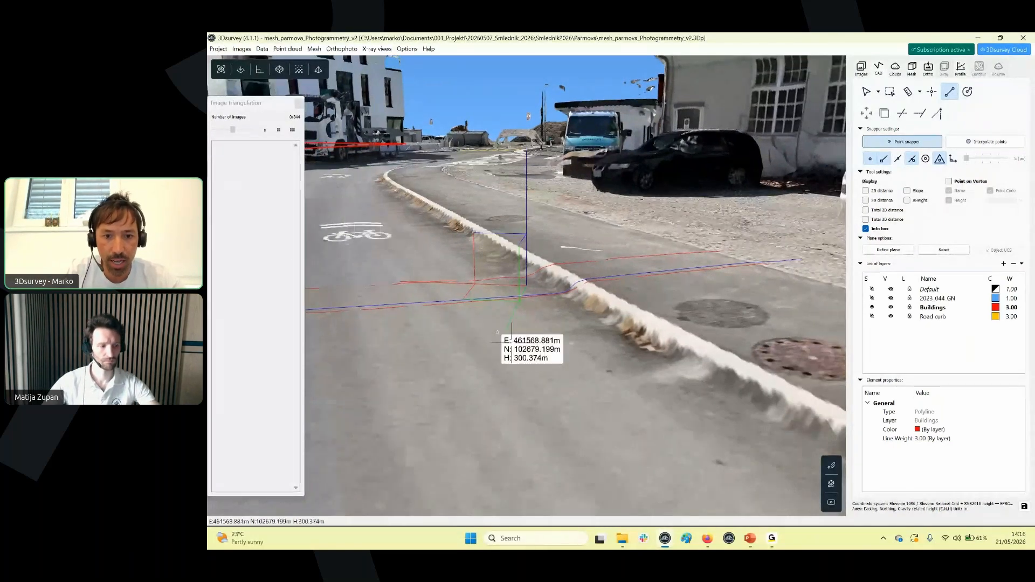
pyautogui.moveTo(545, 358); pyautogui.dragTo(521, 357)
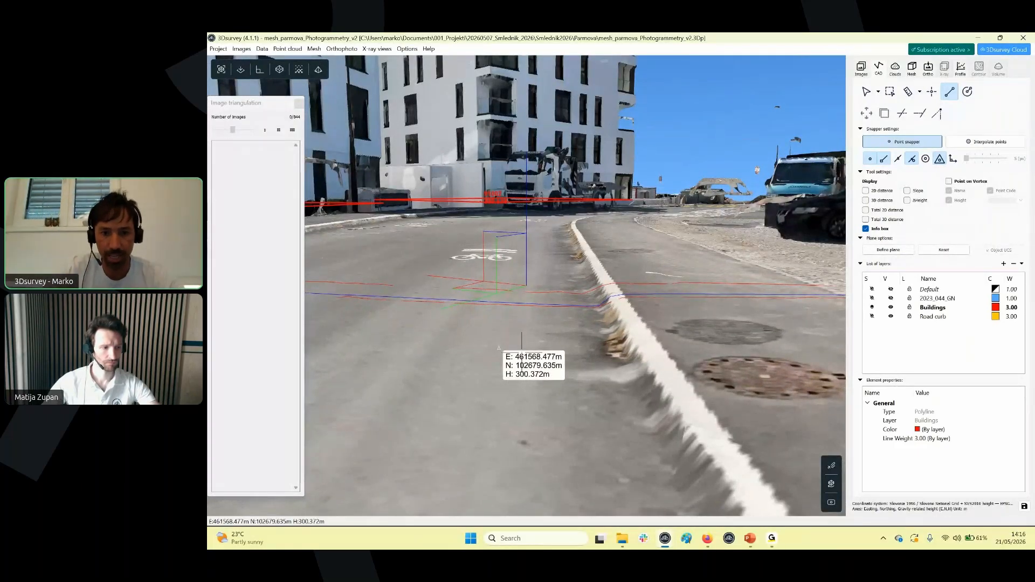
pyautogui.scroll(-1, 522, 352)
pyautogui.moveTo(485, 324); pyautogui.dragTo(519, 336)
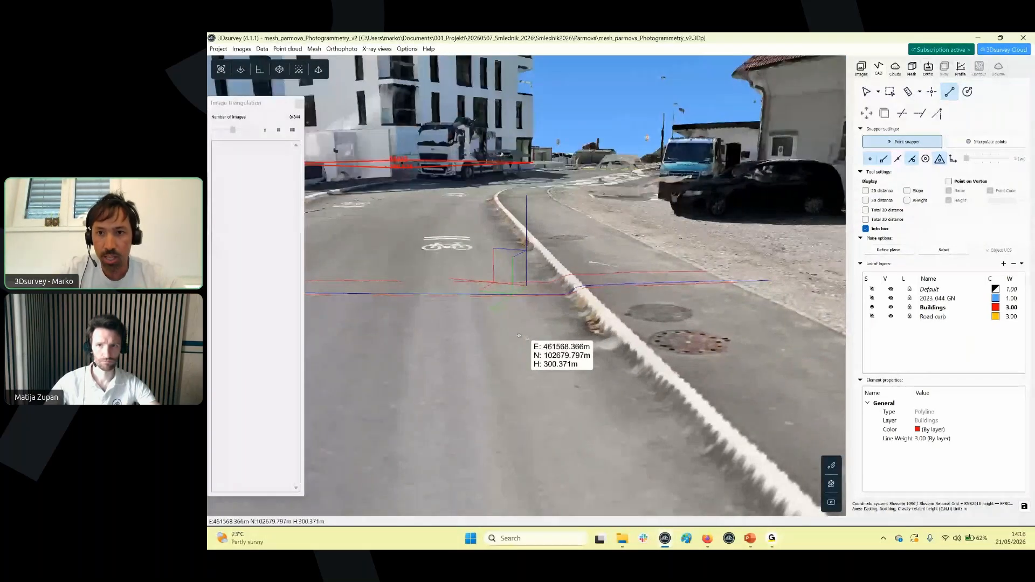
pyautogui.moveTo(639, 345); pyautogui.dragTo(570, 354)
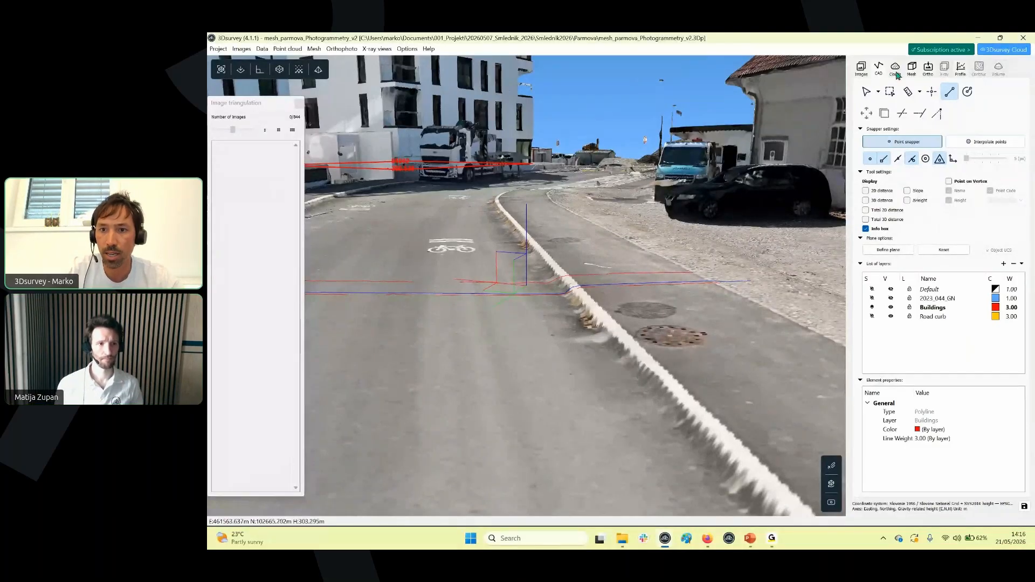
# Step: Hide the mesh, show PointCloud_2026_03_09-17_05_24 with a larger point render size and inspect the curb in it
pyautogui.click(911, 68)
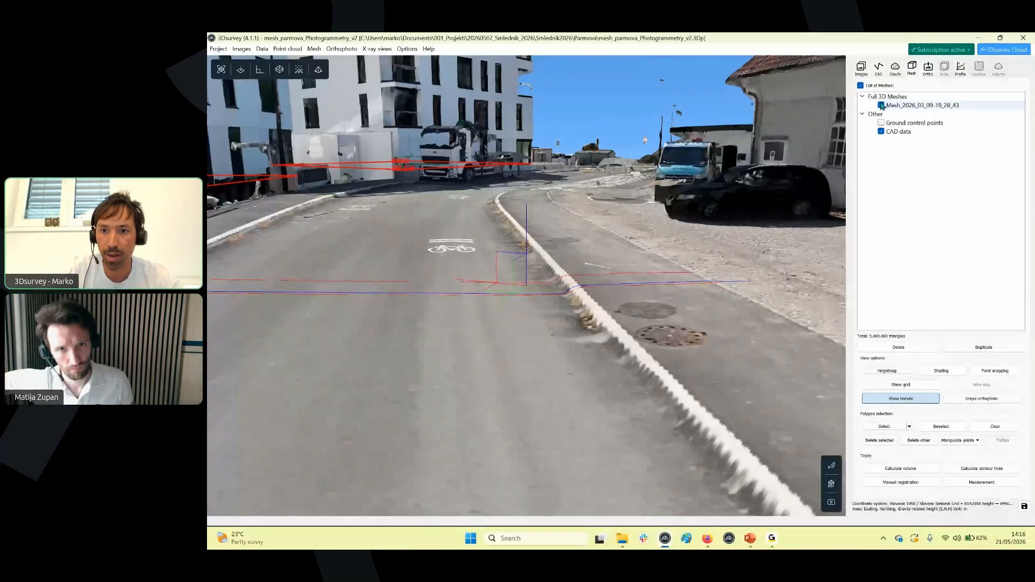
pyautogui.click(894, 68)
pyautogui.click(881, 105)
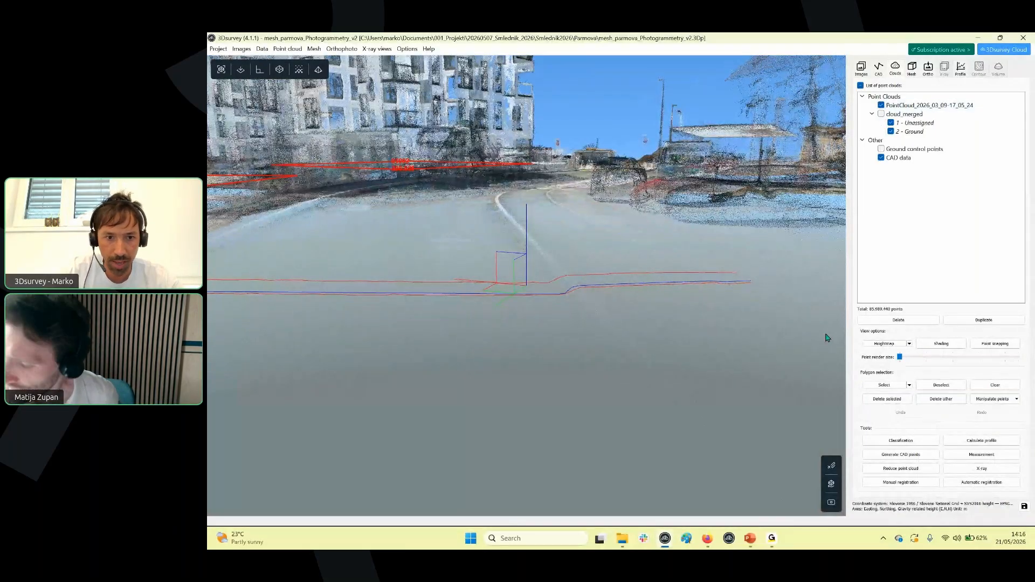
pyautogui.moveTo(899, 357); pyautogui.dragTo(952, 357)
pyautogui.moveTo(712, 351)
pyautogui.mouseDown()
pyautogui.moveTo(652, 343)
pyautogui.moveTo(662, 336)
pyautogui.moveTo(620, 373)
pyautogui.mouseUp()
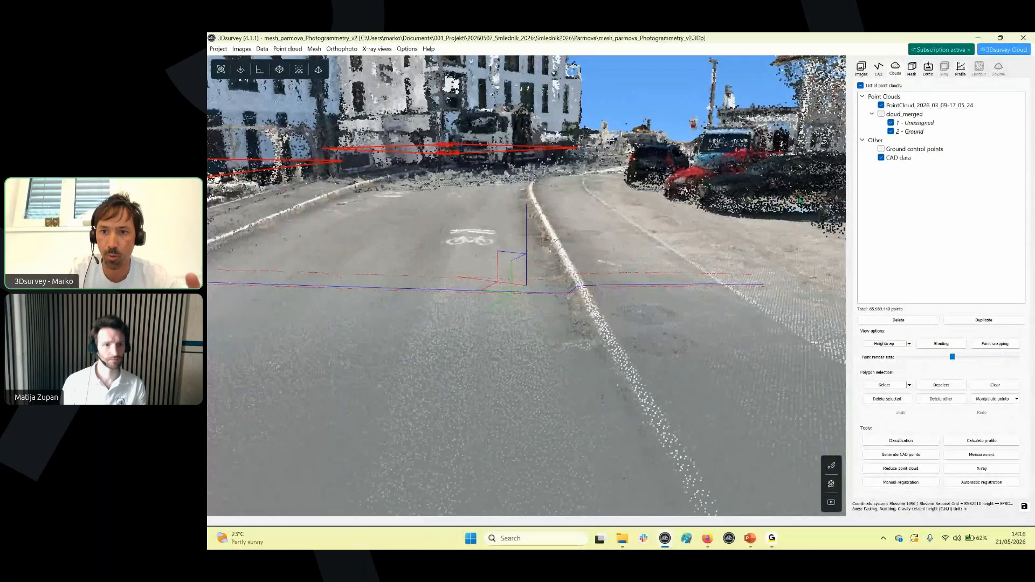
# Step: Display the textured mesh again in place of the point cloud and examine the curb edge beside the manhole covers
pyautogui.click(911, 68)
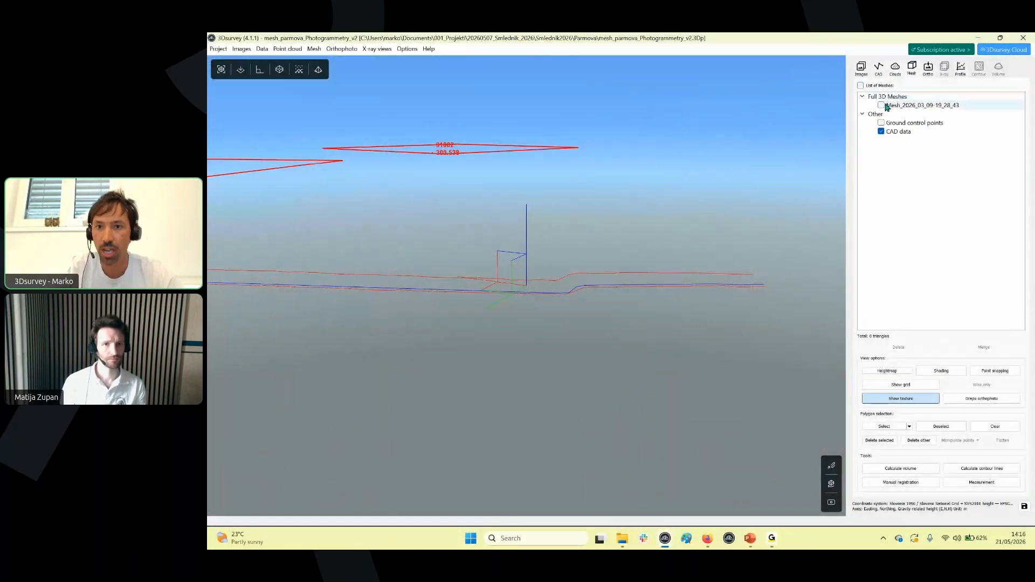
pyautogui.click(881, 106)
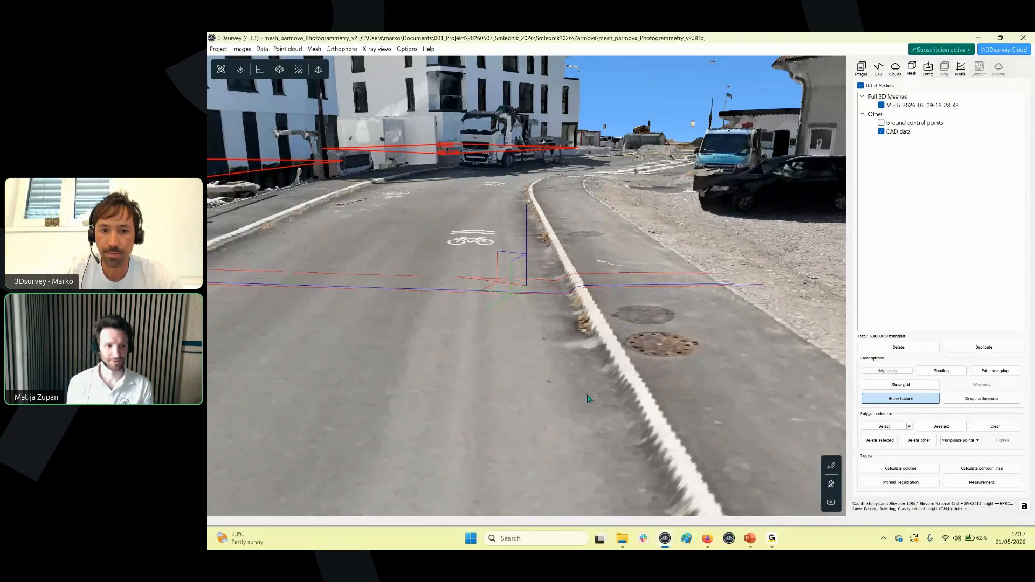
pyautogui.moveTo(649, 256); pyautogui.dragTo(685, 294)
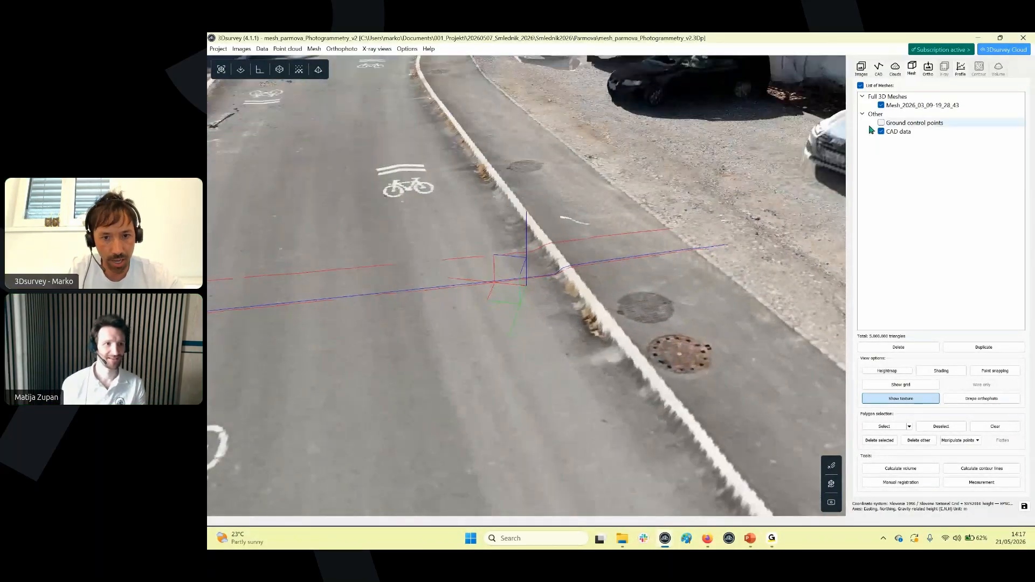
pyautogui.scroll(2, 628, 331)
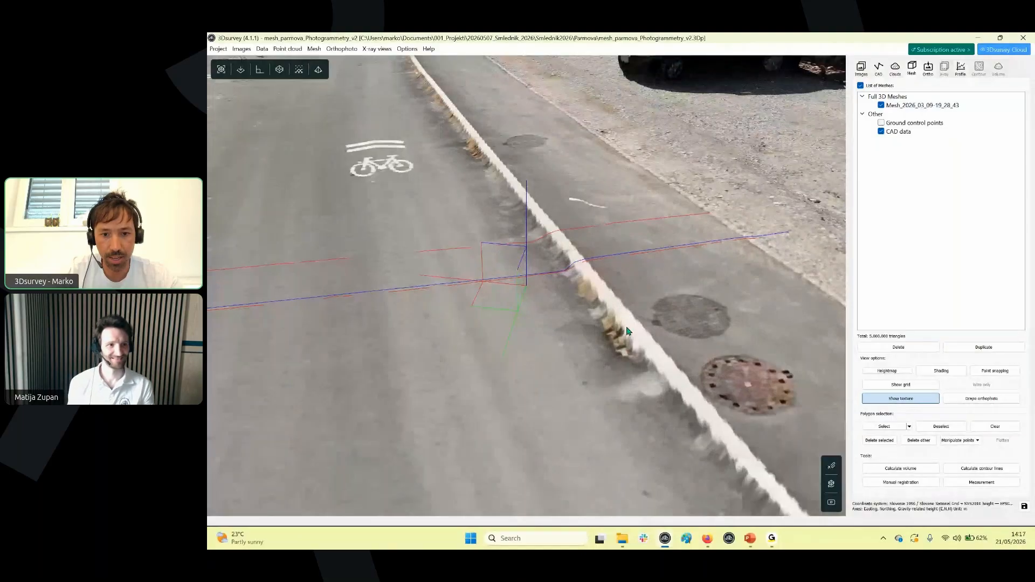
pyautogui.moveTo(627, 326); pyautogui.dragTo(622, 323, button='middle')
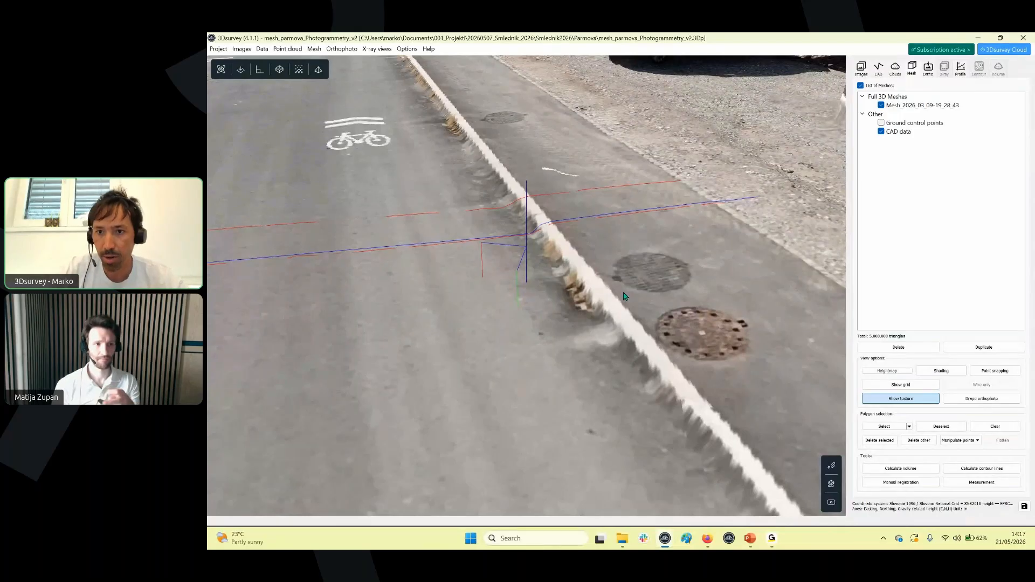
# Step: Turn off texture compression for Mesh_2026_03_09-19_28_43 and inspect the curb edge
pyautogui.rightClick(935, 110)
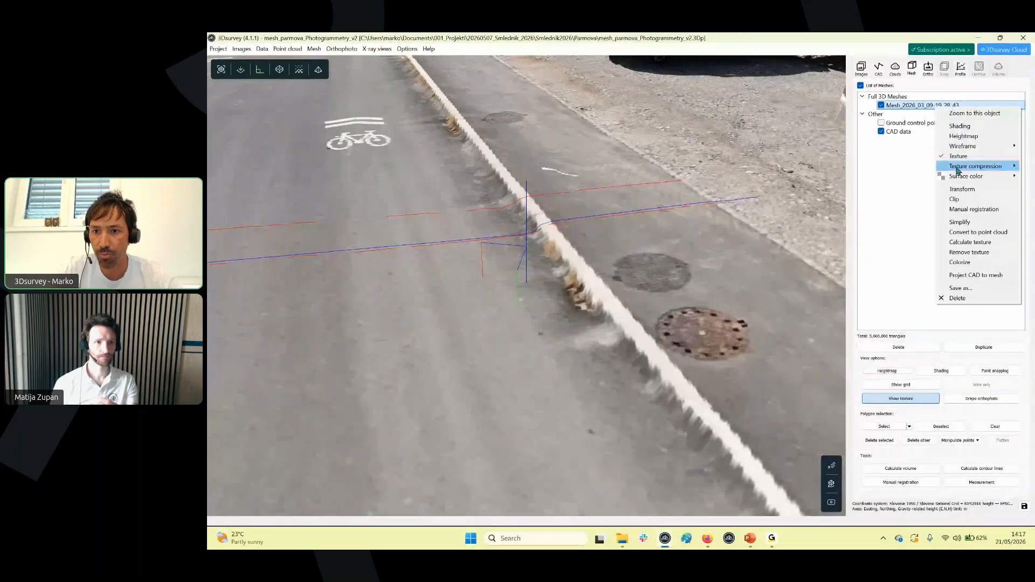
pyautogui.moveTo(957, 168)
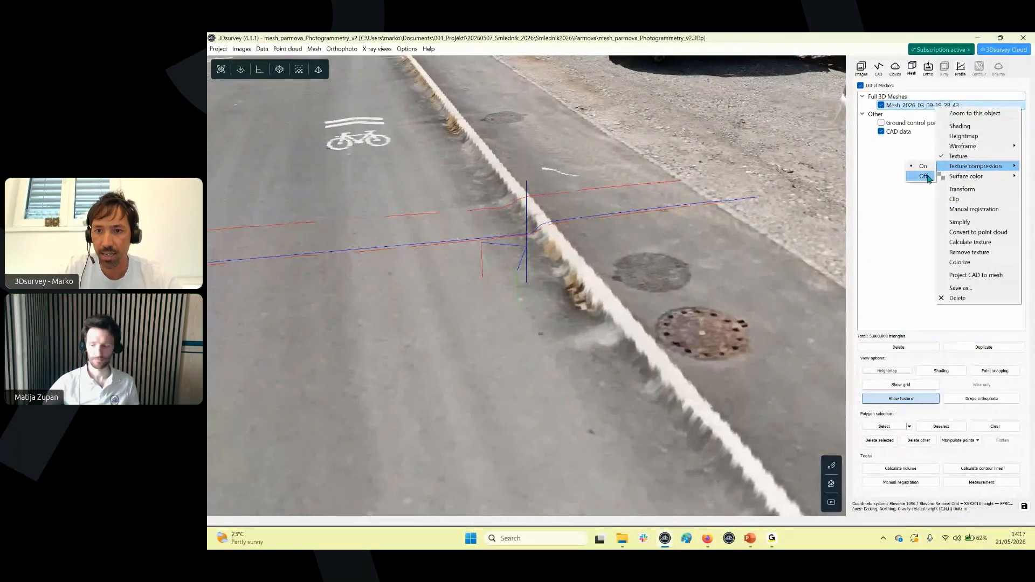
pyautogui.click(923, 176)
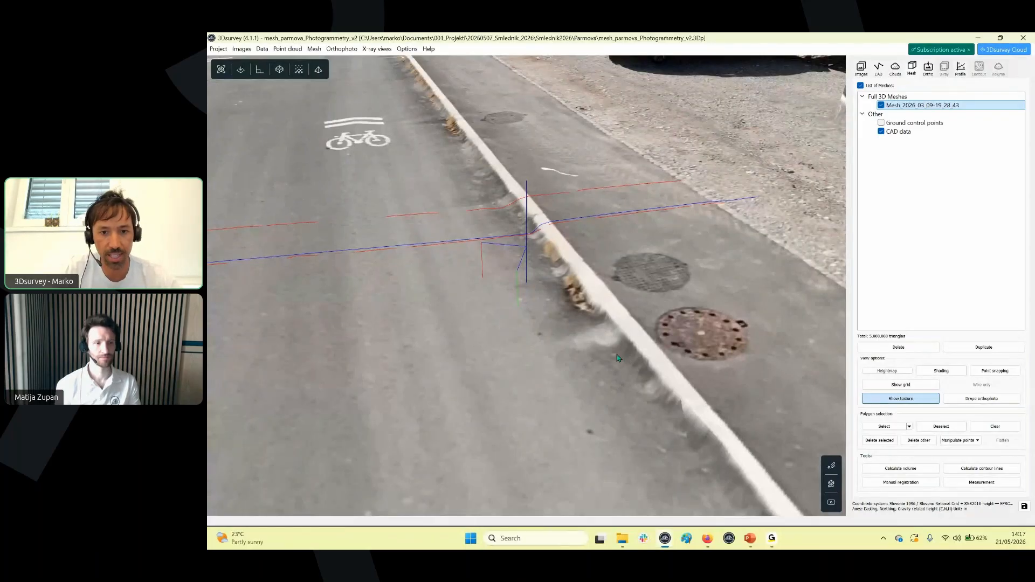
pyautogui.moveTo(618, 358); pyautogui.dragTo(618, 328)
pyautogui.scroll(-3, 607, 399)
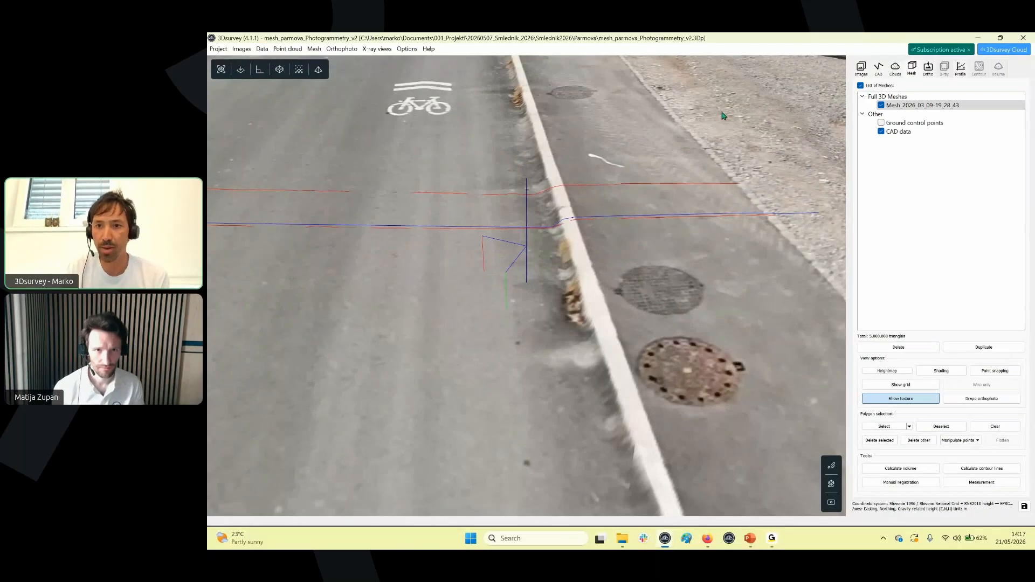
# Step: Make Road curb the current layer and set the polyline tool to create vertex points with name and height but no point code
pyautogui.click(877, 70)
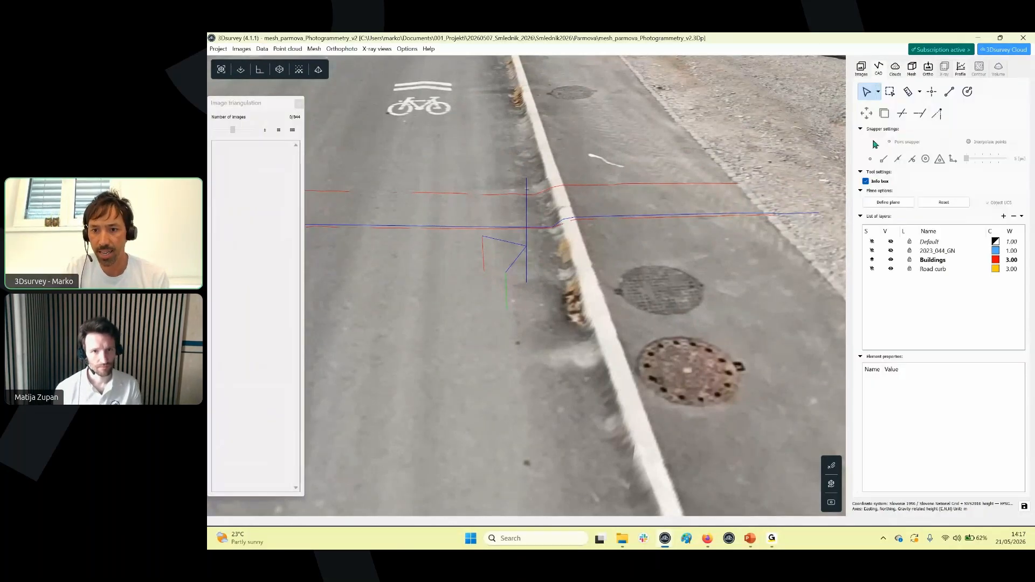
pyautogui.click(871, 268)
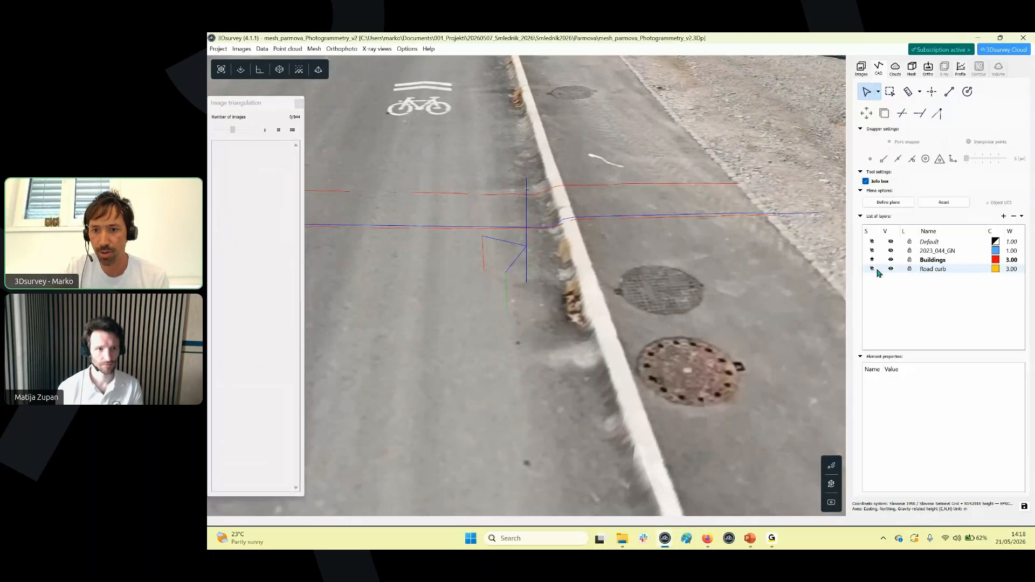
pyautogui.click(949, 96)
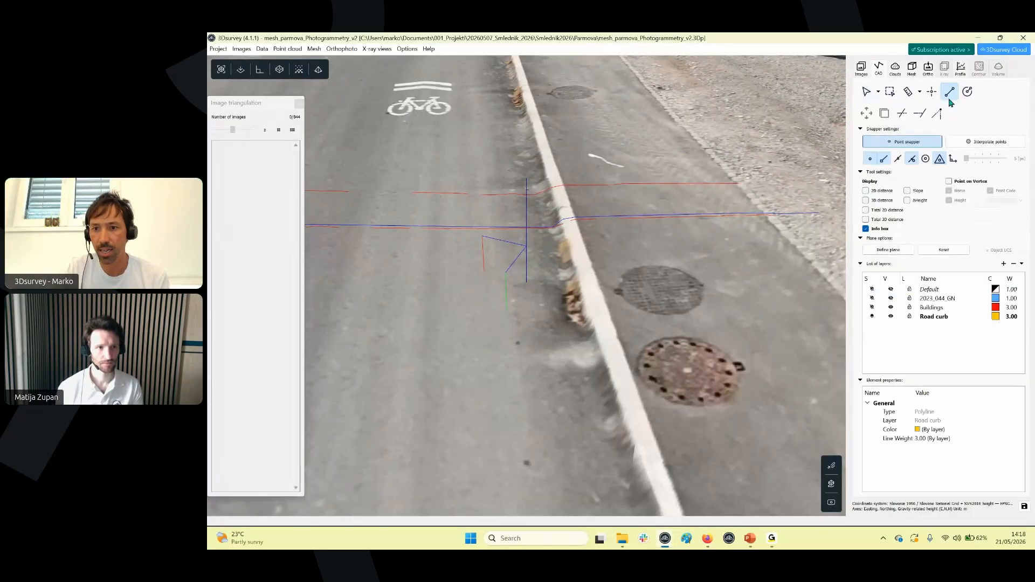
pyautogui.click(949, 182)
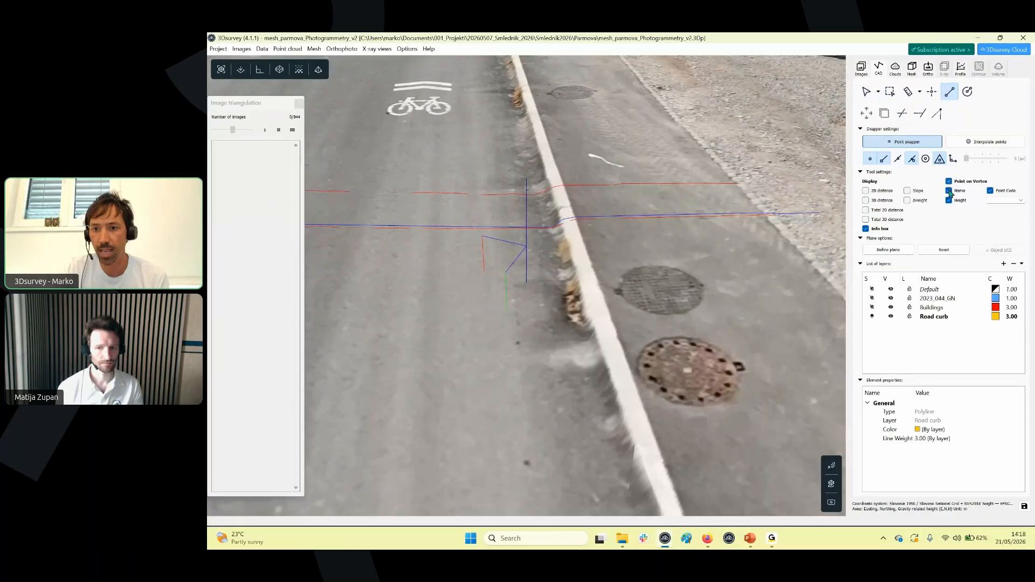
pyautogui.click(990, 191)
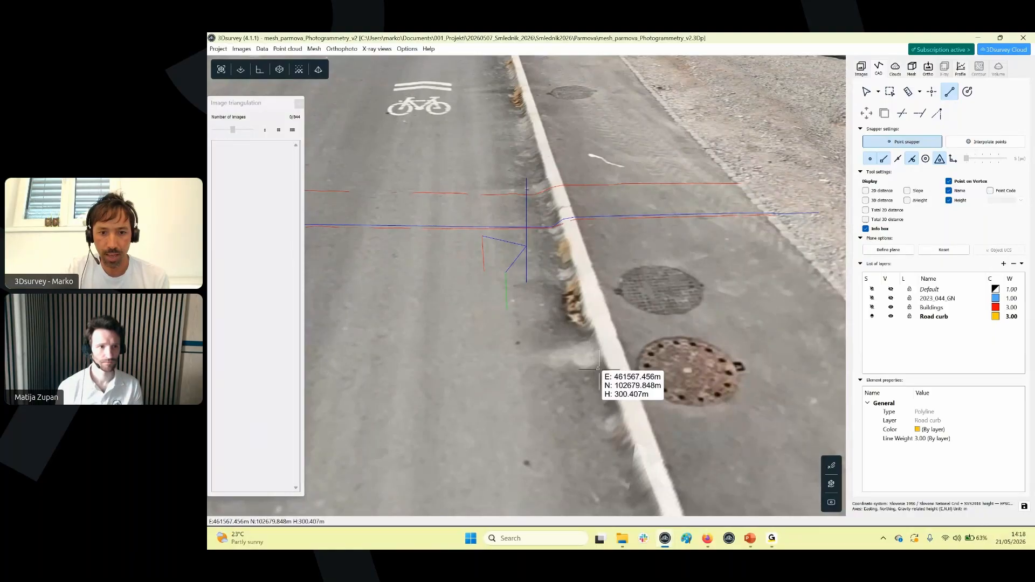
# Step: Start the Road curb polyline at the foot of the curb just before the manhole covers and add a second vertex towards them
pyautogui.scroll(-3, 598, 370)
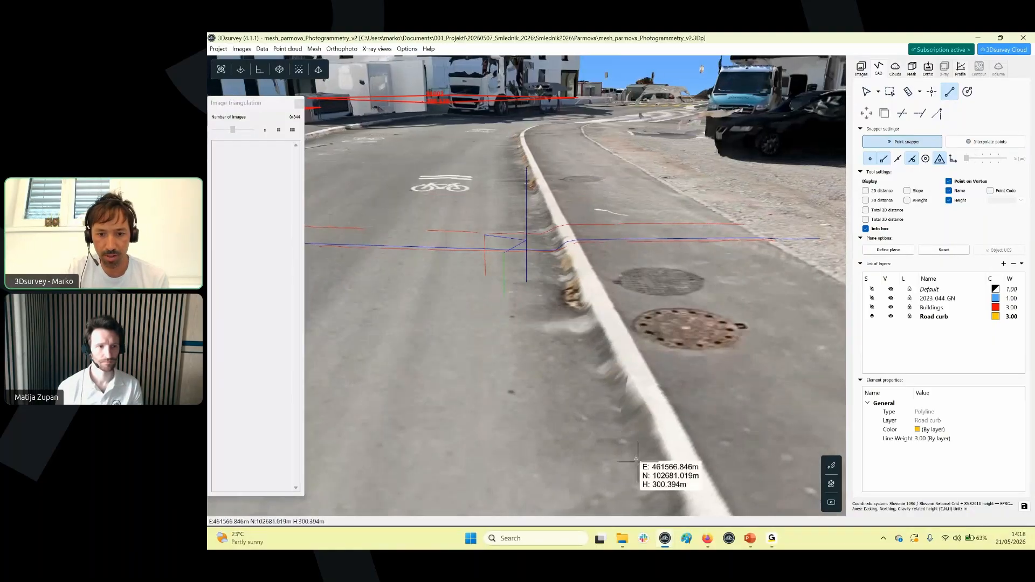
pyautogui.scroll(2, 655, 463)
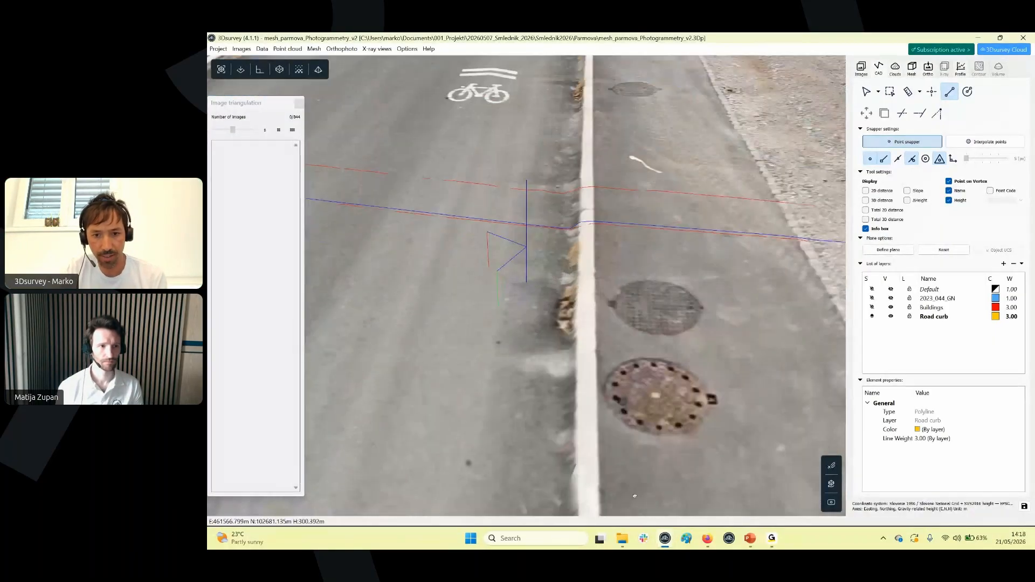
pyautogui.scroll(2, 647, 310)
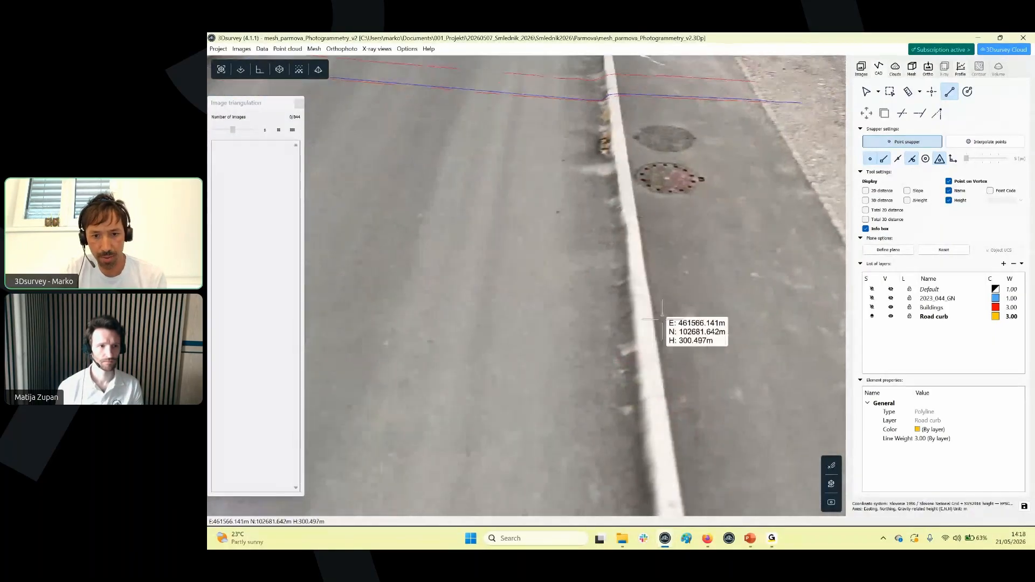
pyautogui.click(640, 394)
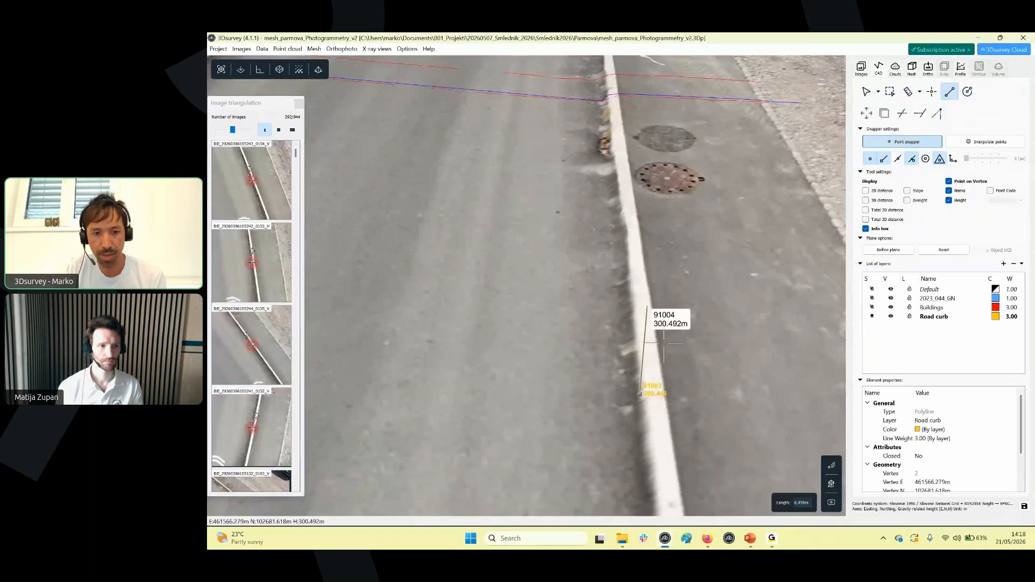
pyautogui.scroll(1, 668, 326)
pyautogui.moveTo(668, 326); pyautogui.dragTo(661, 280, button='middle')
pyautogui.scroll(1, 661, 280)
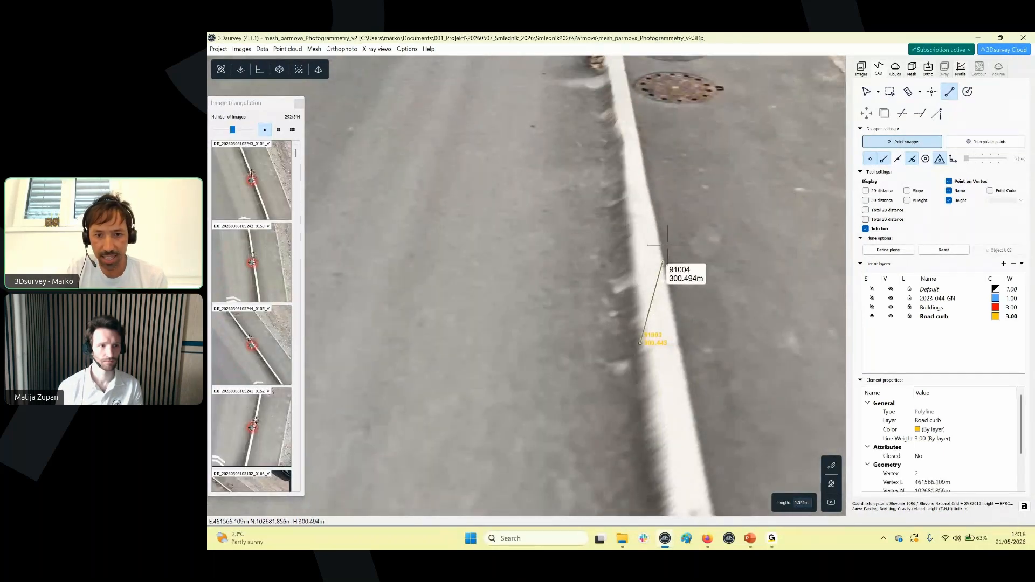
pyautogui.moveTo(699, 221); pyautogui.dragTo(631, 222, button='middle')
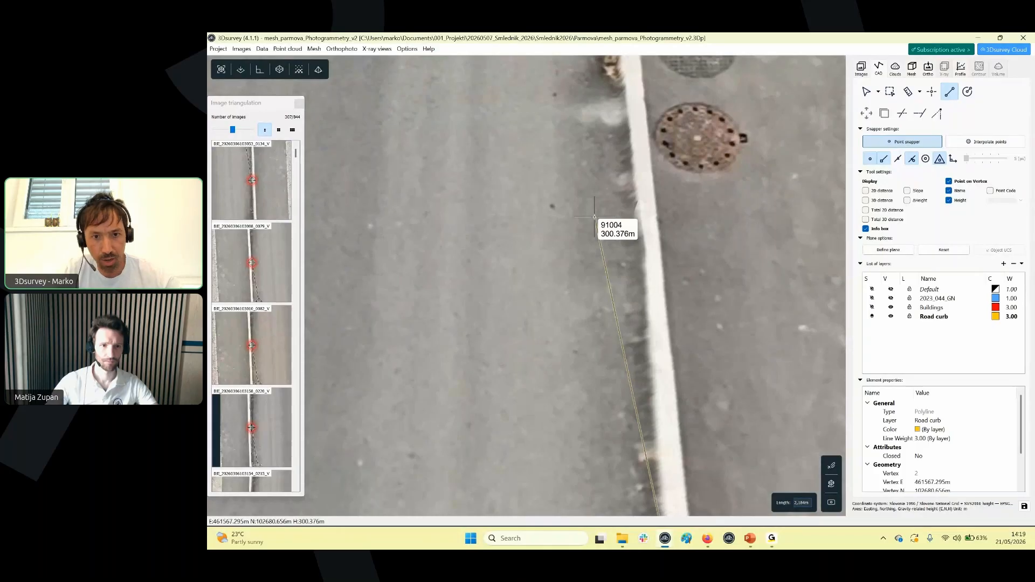
pyautogui.scroll(-3, 595, 217)
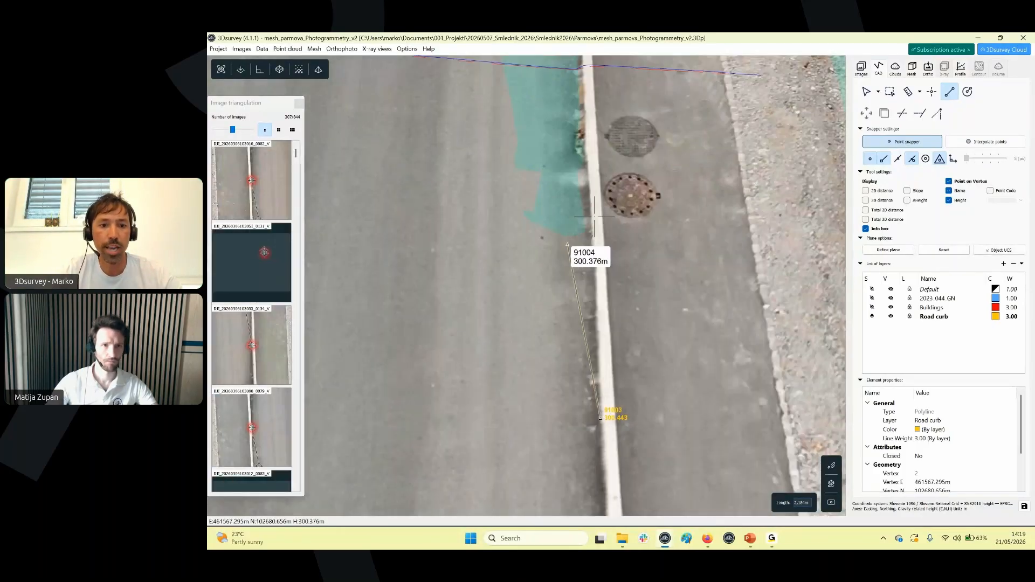
pyautogui.scroll(-5, 594, 217)
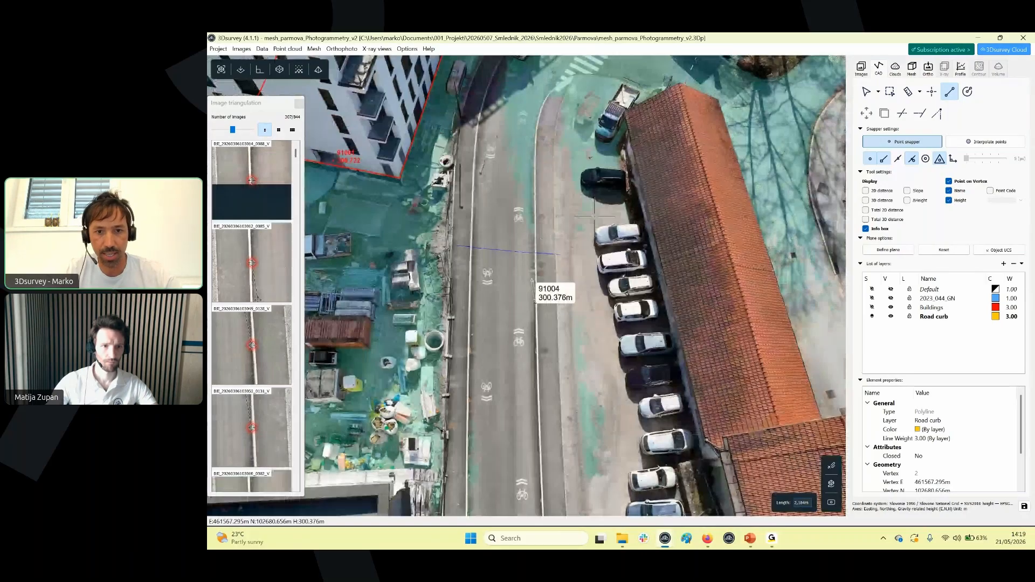
pyautogui.scroll(8, 594, 216)
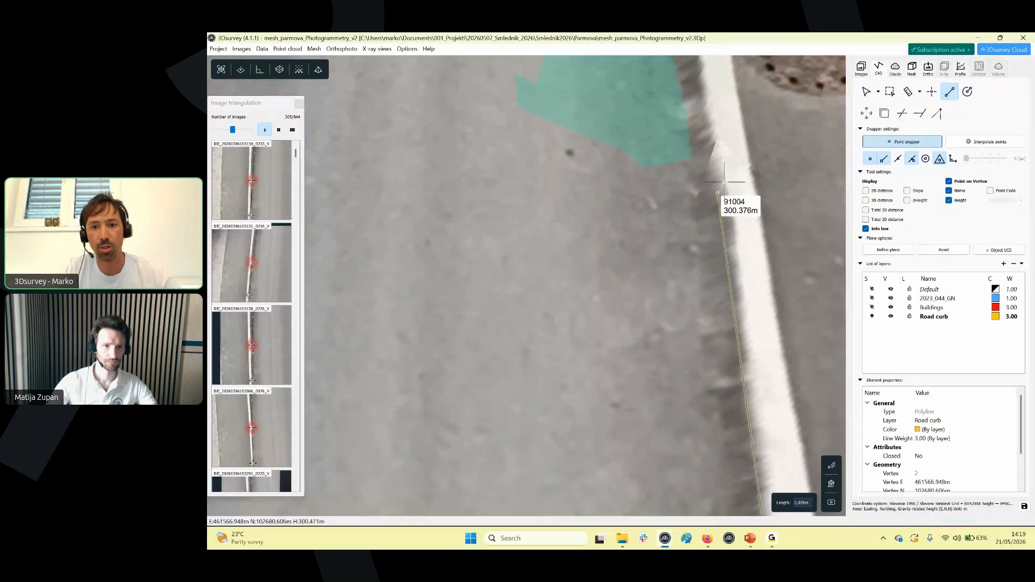
pyautogui.click(724, 181)
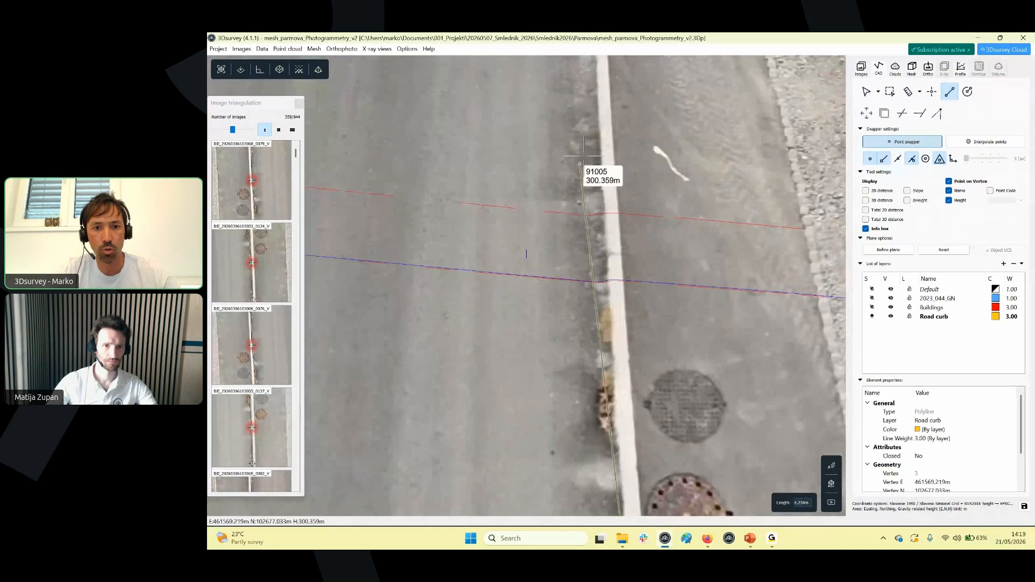
# Step: Continue the curb polyline with four more vertices past the manhole covers and bicycle marking, and finish it where the curb begins to bend
pyautogui.click(582, 157)
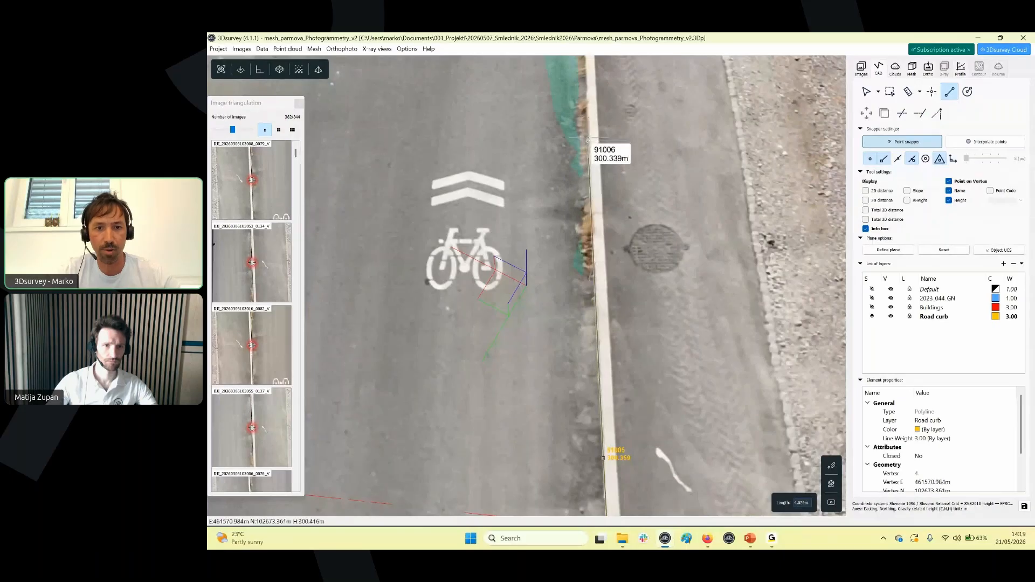
pyautogui.click(588, 141)
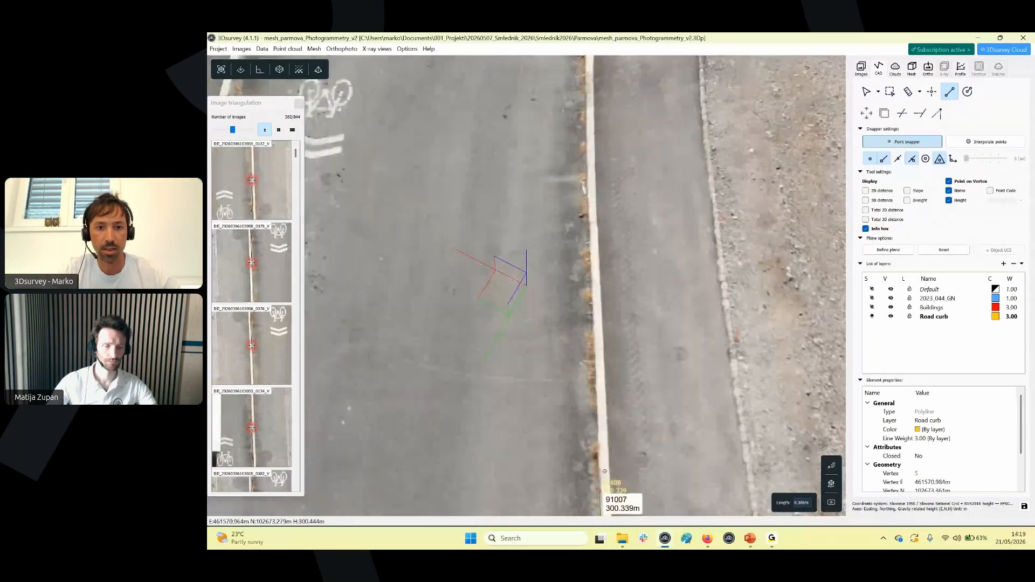
pyautogui.click(588, 196)
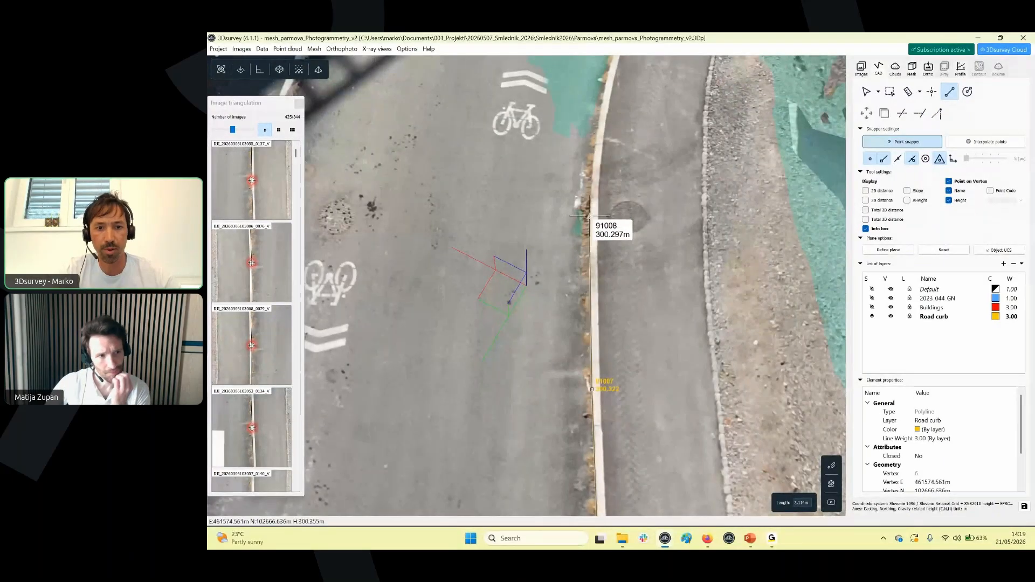
pyautogui.click(588, 216)
pyautogui.moveTo(584, 162); pyautogui.dragTo(579, 269, button='middle')
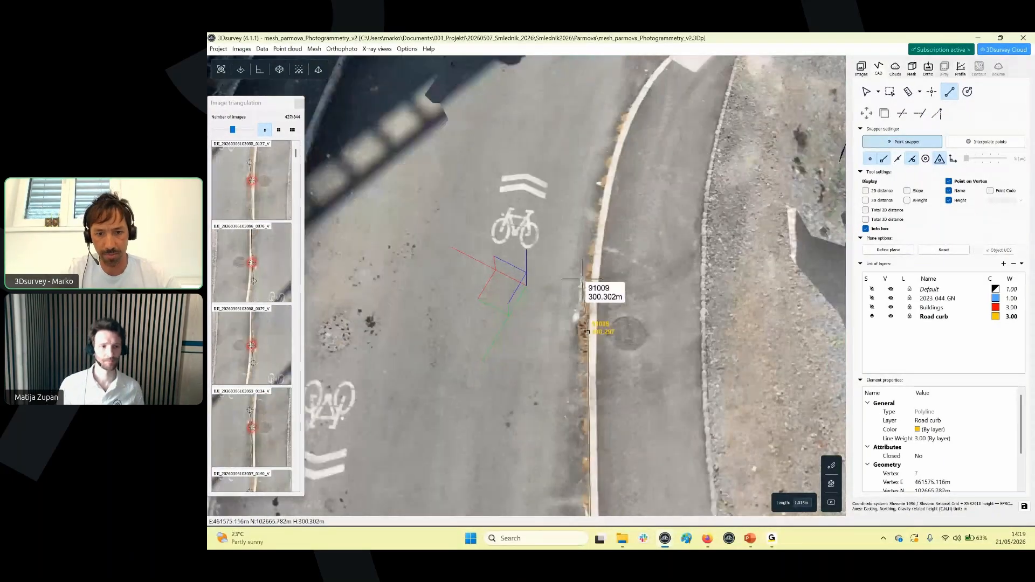
pyautogui.rightClick(579, 270)
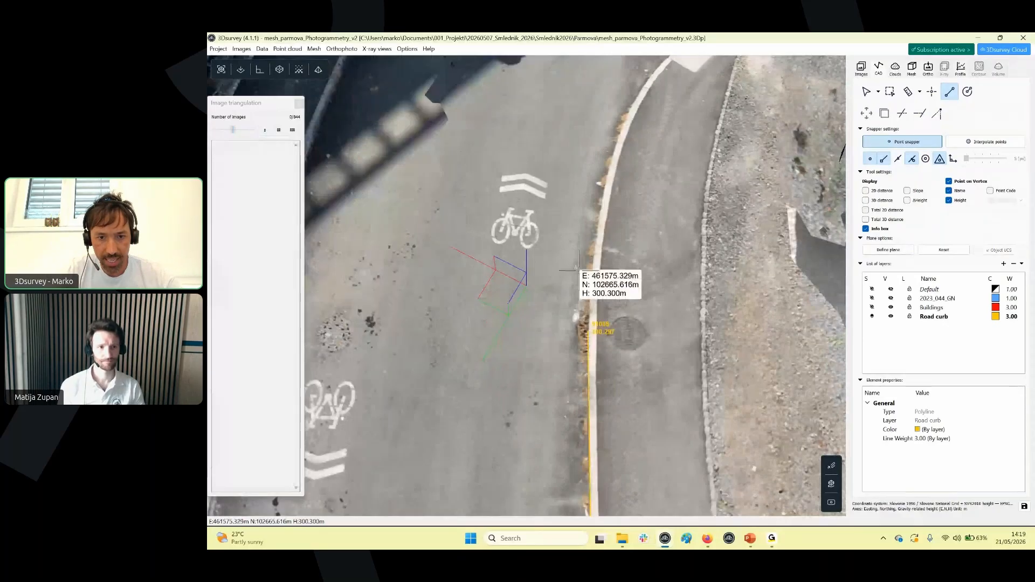
# Step: Show the 2023_044_GN layer and compare its point heights with the traced curb polyline from a low viewing angle
pyautogui.scroll(-2, 579, 270)
pyautogui.moveTo(613, 408); pyautogui.dragTo(534, 287, button='middle')
pyautogui.scroll(3, 534, 286)
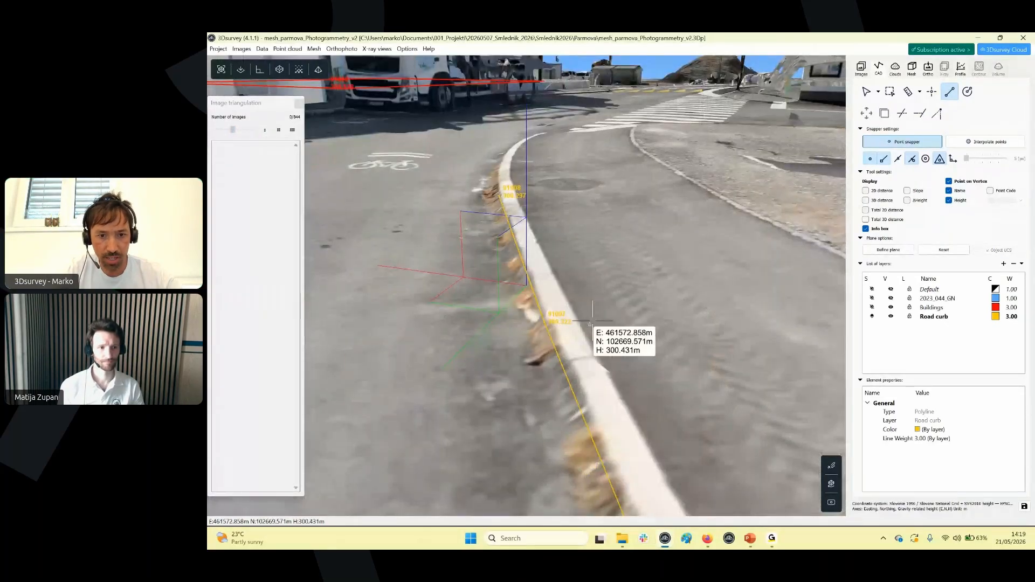
pyautogui.moveTo(592, 322)
pyautogui.mouseDown(button='middle')
pyautogui.moveTo(591, 297)
pyautogui.moveTo(596, 304)
pyautogui.mouseUp(button='middle')
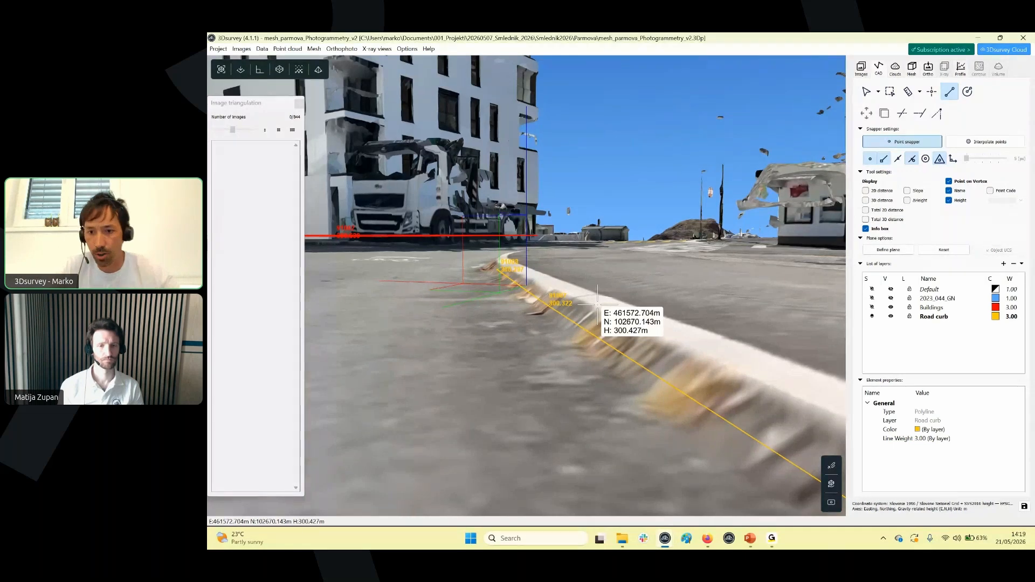
pyautogui.click(890, 298)
pyautogui.moveTo(655, 300); pyautogui.dragTo(558, 316, button='middle')
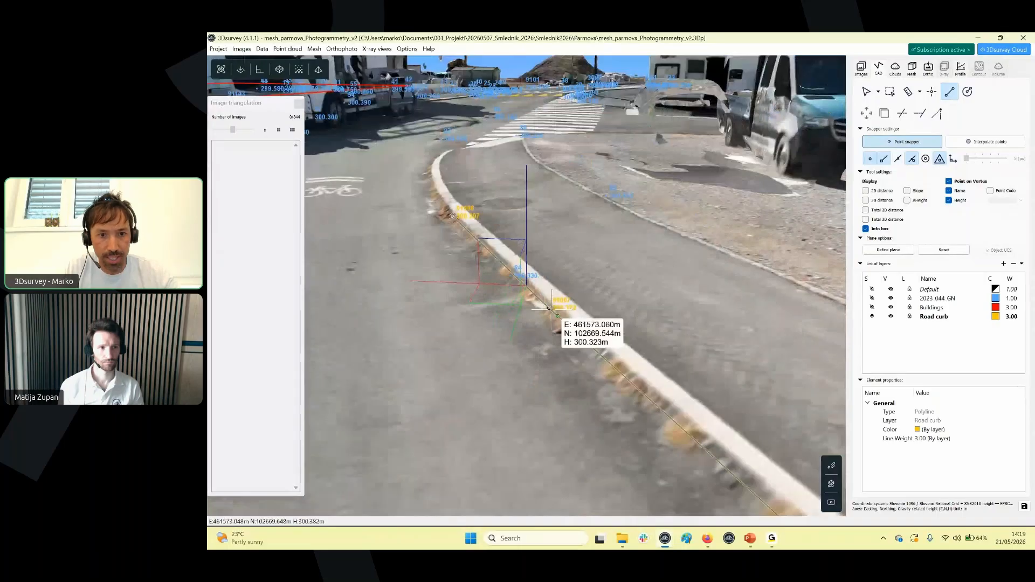
pyautogui.scroll(2, 539, 301)
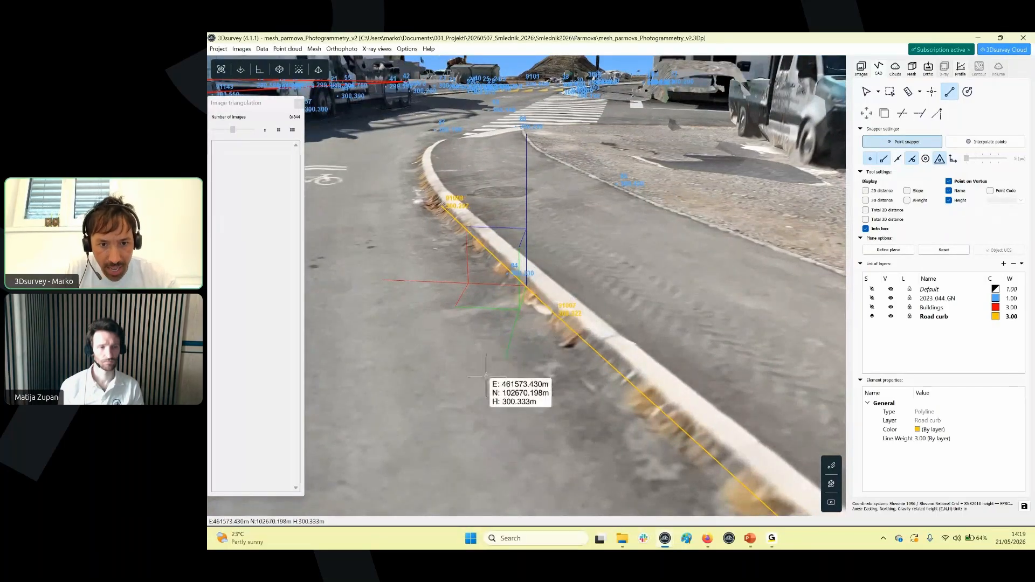
pyautogui.scroll(1, 539, 366)
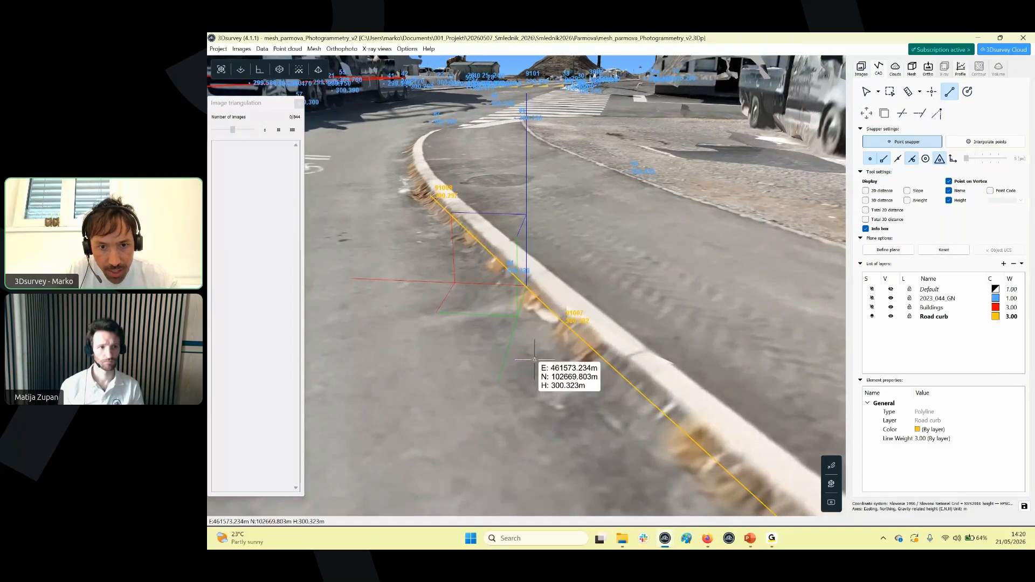
pyautogui.scroll(-2, 534, 359)
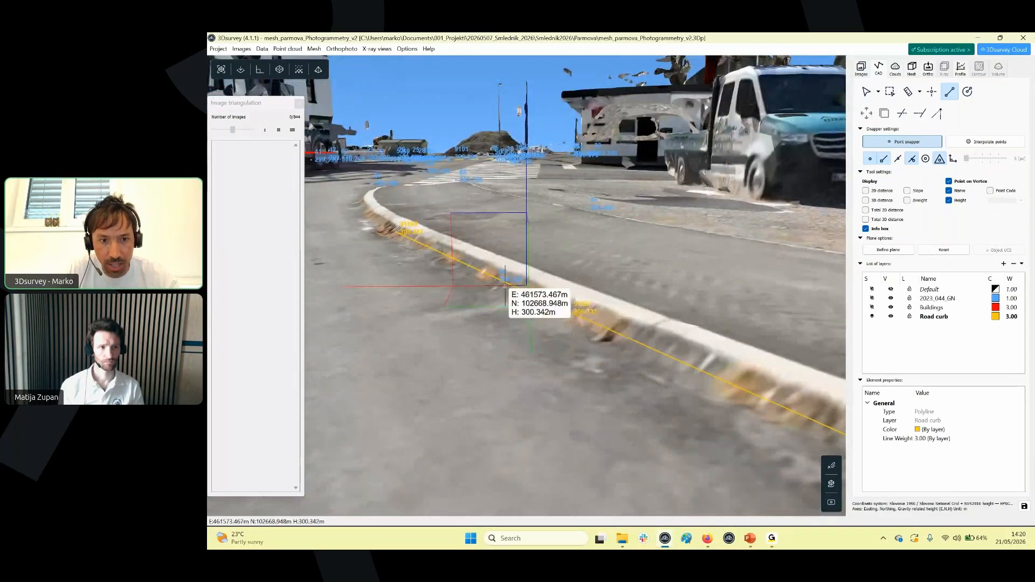
pyautogui.click(527, 291)
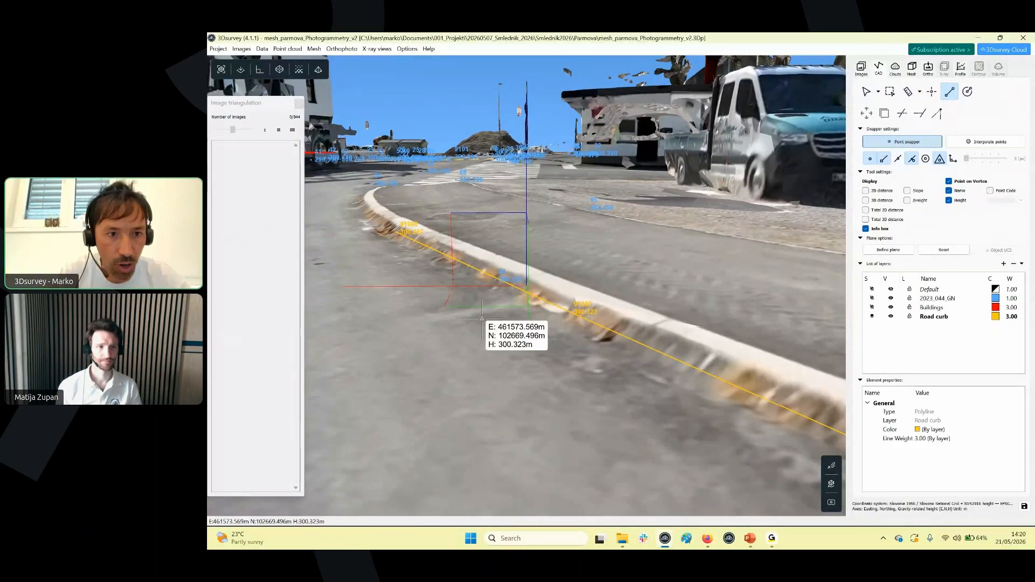
# Step: Examine the curb polyline and the 2023_044_GN points from above, along the road up to the pedestrian crossing
pyautogui.scroll(-2, 482, 319)
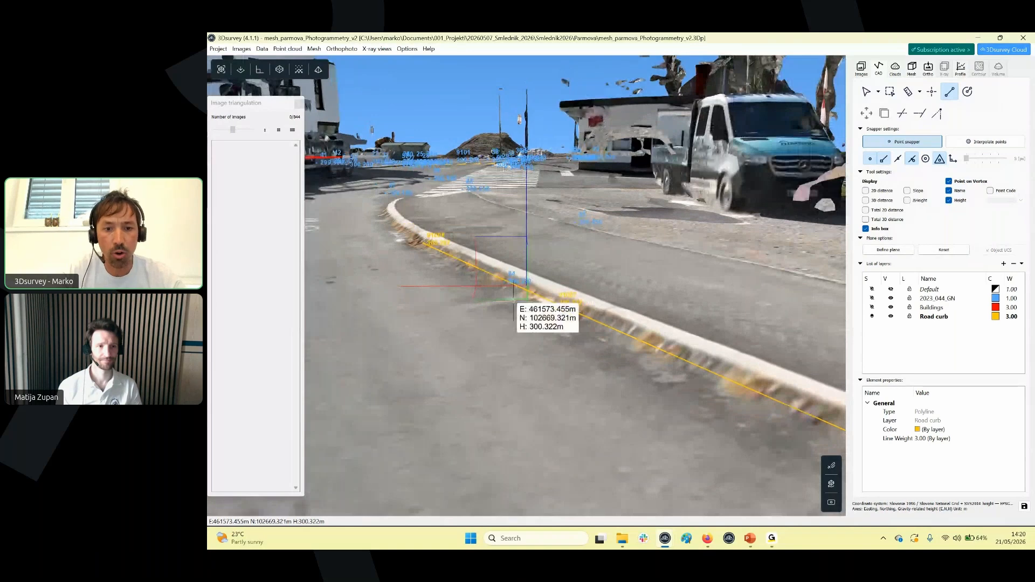
pyautogui.scroll(-2, 514, 301)
pyautogui.moveTo(533, 331); pyautogui.dragTo(510, 478)
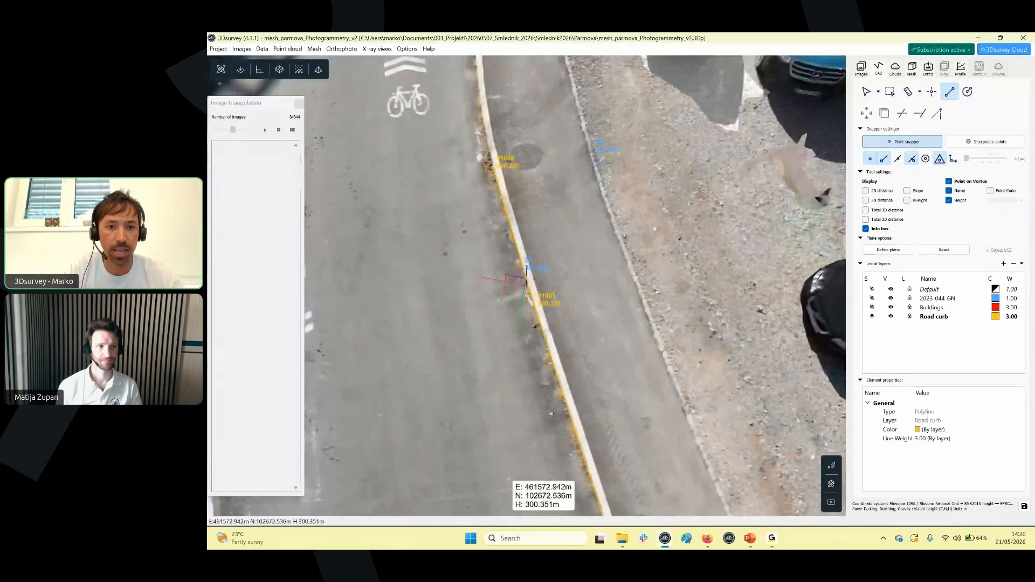
pyautogui.moveTo(510, 243); pyautogui.dragTo(554, 346, button='middle')
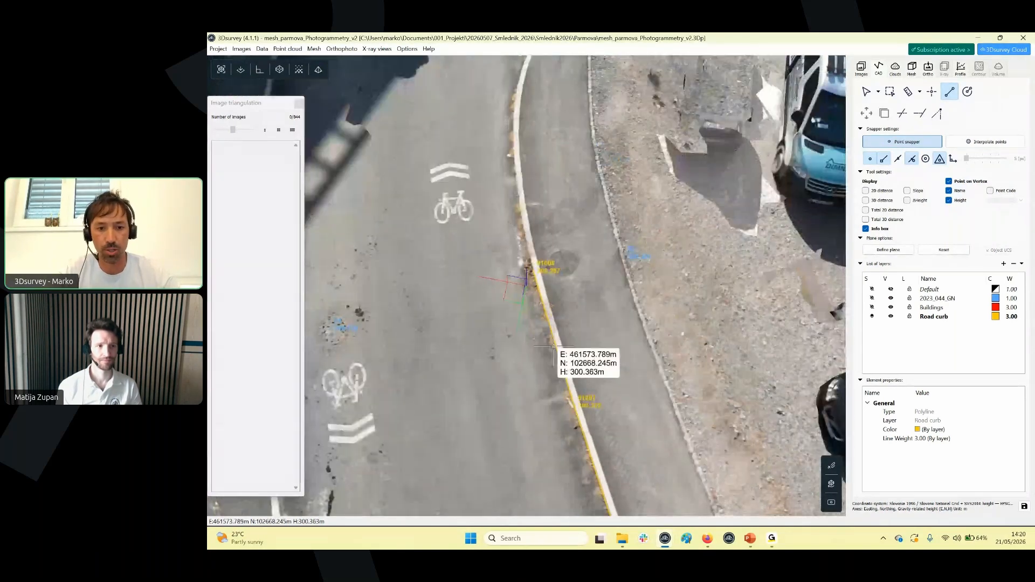
pyautogui.scroll(-2, 485, 275)
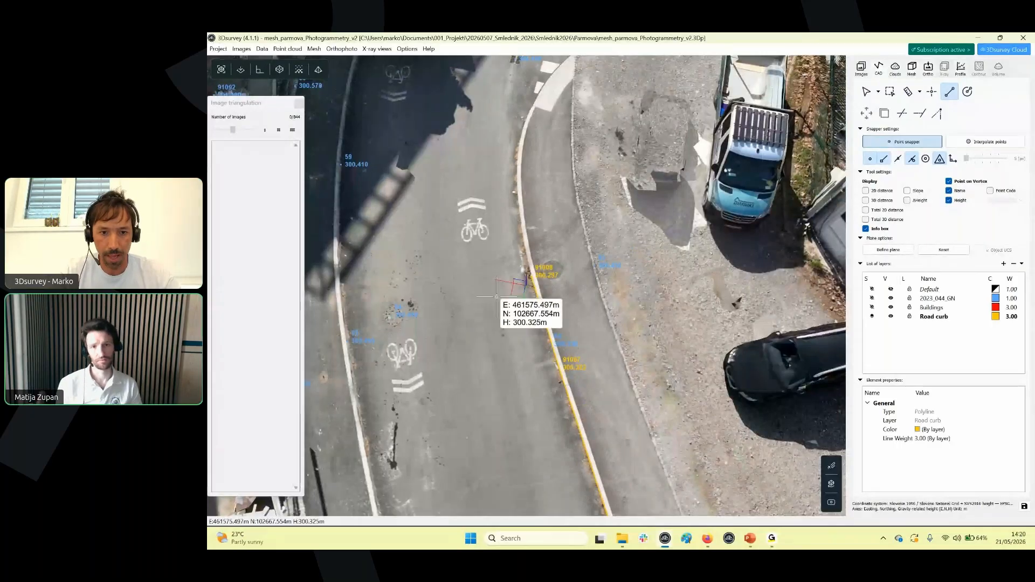
pyautogui.moveTo(496, 296); pyautogui.dragTo(488, 229, button='middle')
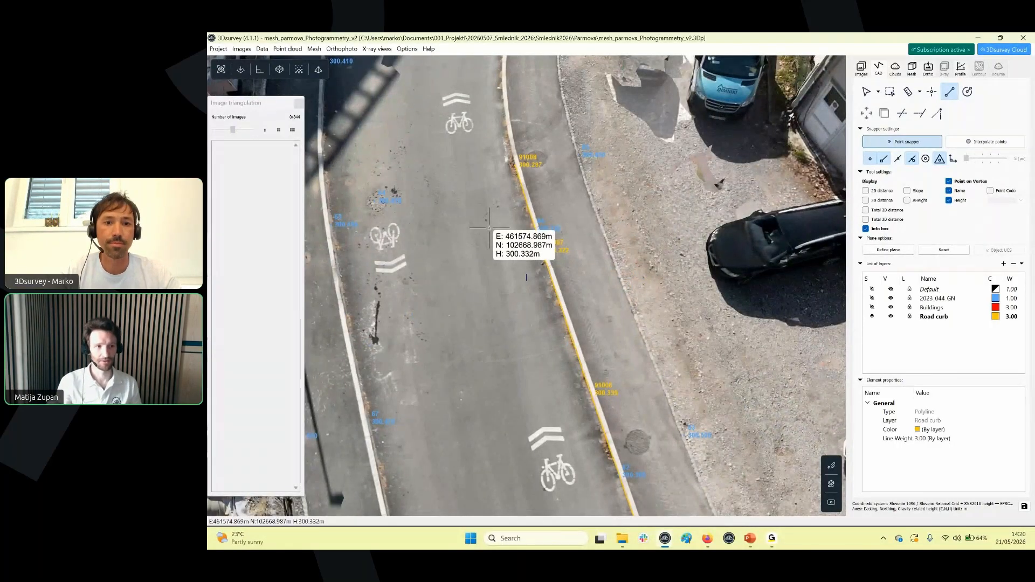
pyautogui.scroll(1, 526, 276)
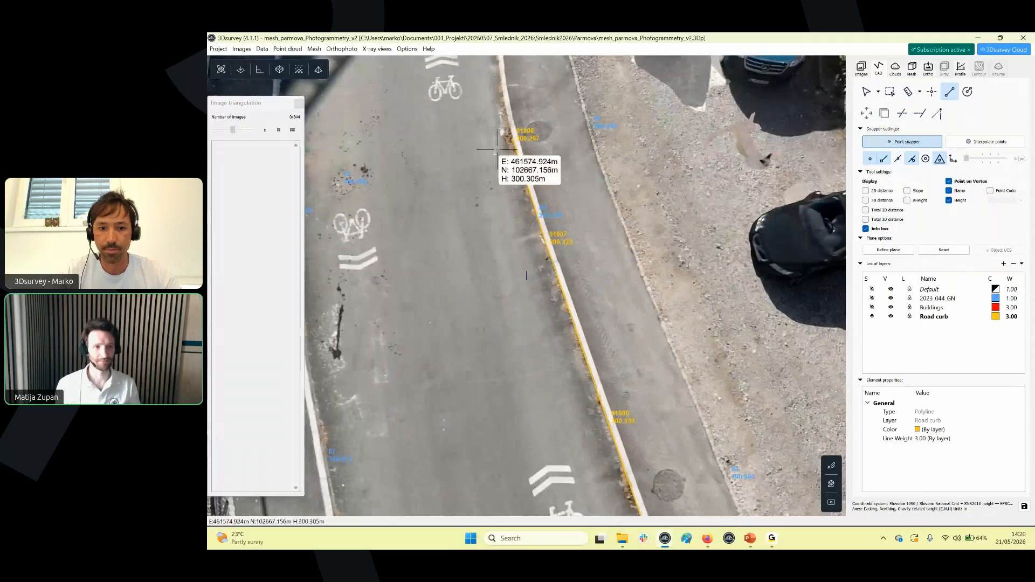
pyautogui.moveTo(497, 149); pyautogui.dragTo(548, 406, button='middle')
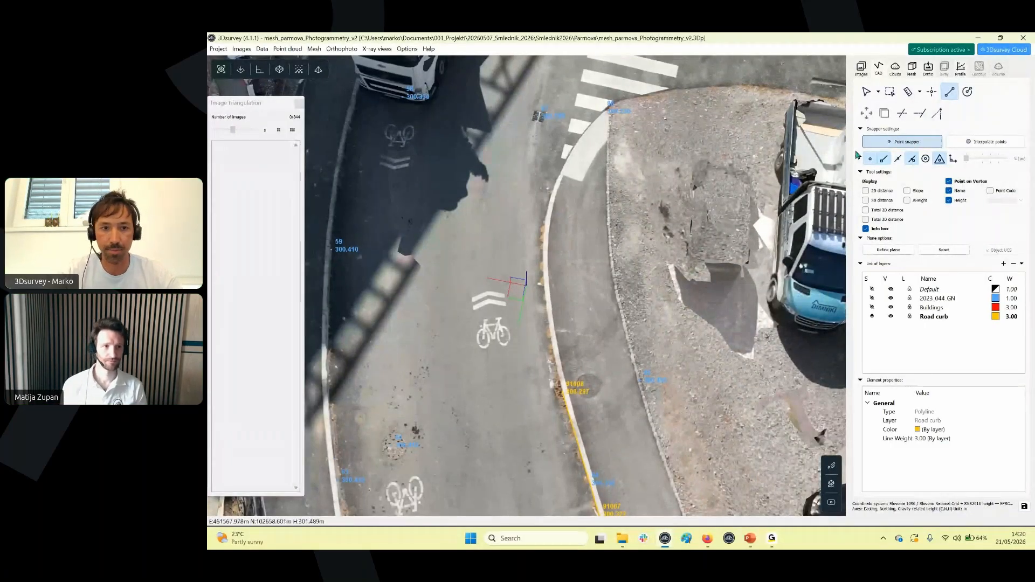
pyautogui.scroll(-1, 522, 279)
pyautogui.scroll(-1, 521, 280)
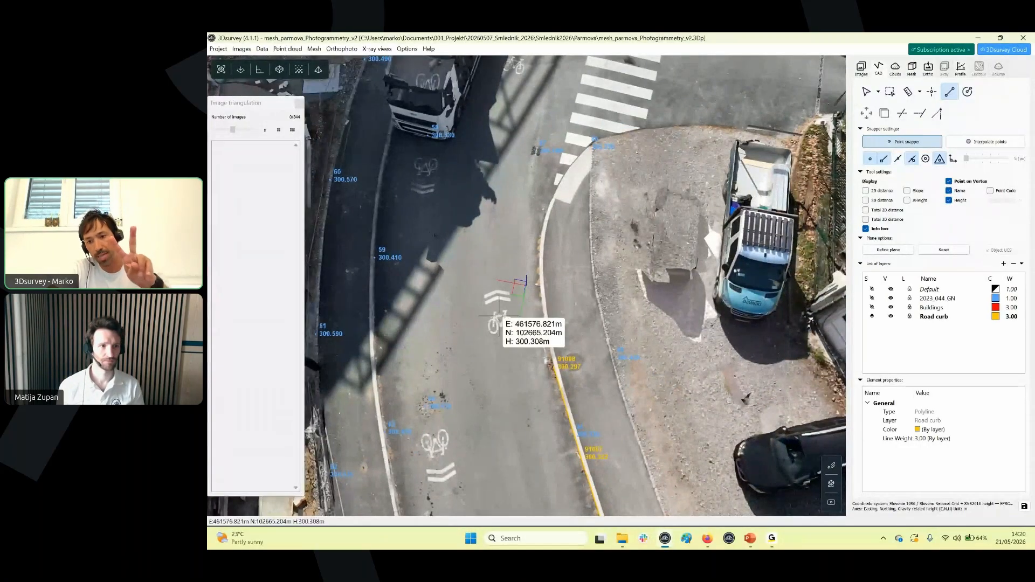
pyautogui.moveTo(499, 316); pyautogui.dragTo(540, 145, button='right')
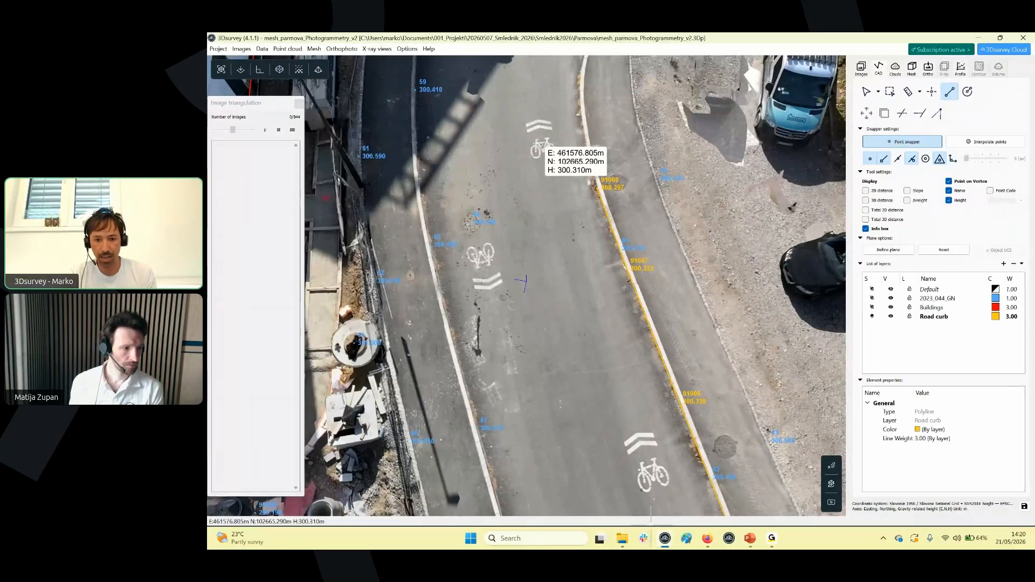
# Step: Switch to the open Potocnikova_2_Ground_orthophoto project and examine the parking area in its True Orthophoto
pyautogui.moveTo(664, 538)
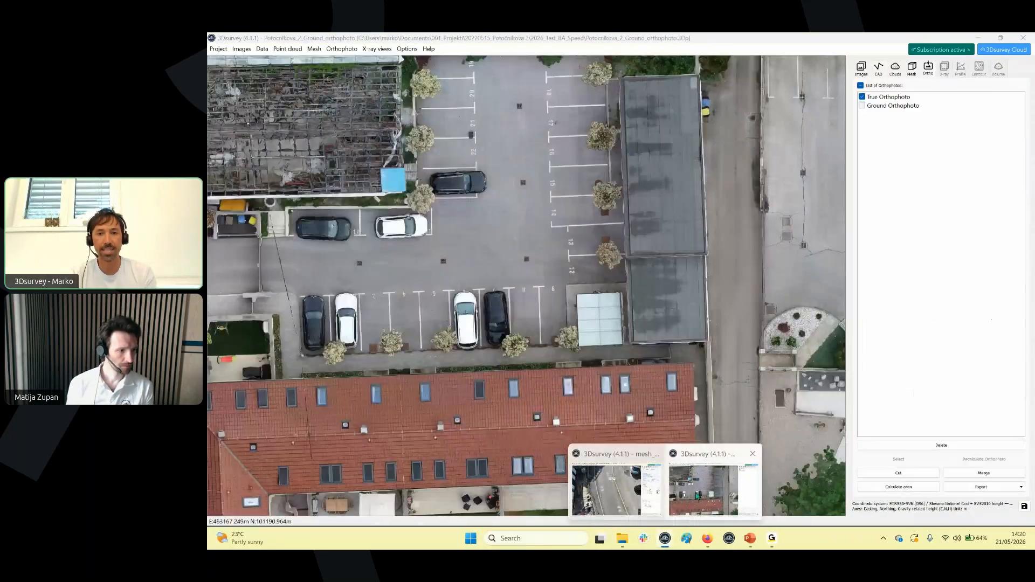
pyautogui.click(698, 493)
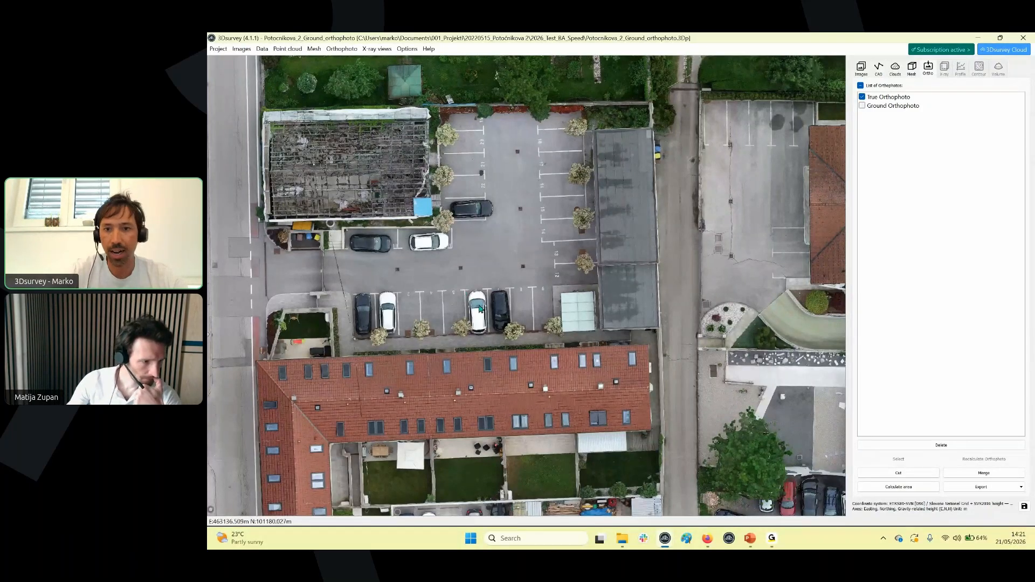
pyautogui.scroll(1, 474, 299)
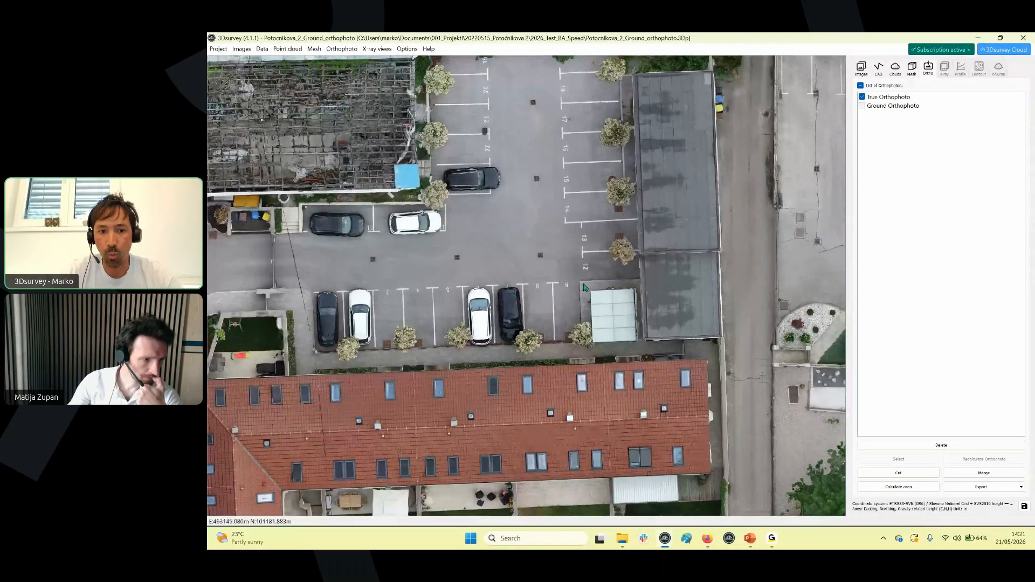
pyautogui.scroll(1, 585, 288)
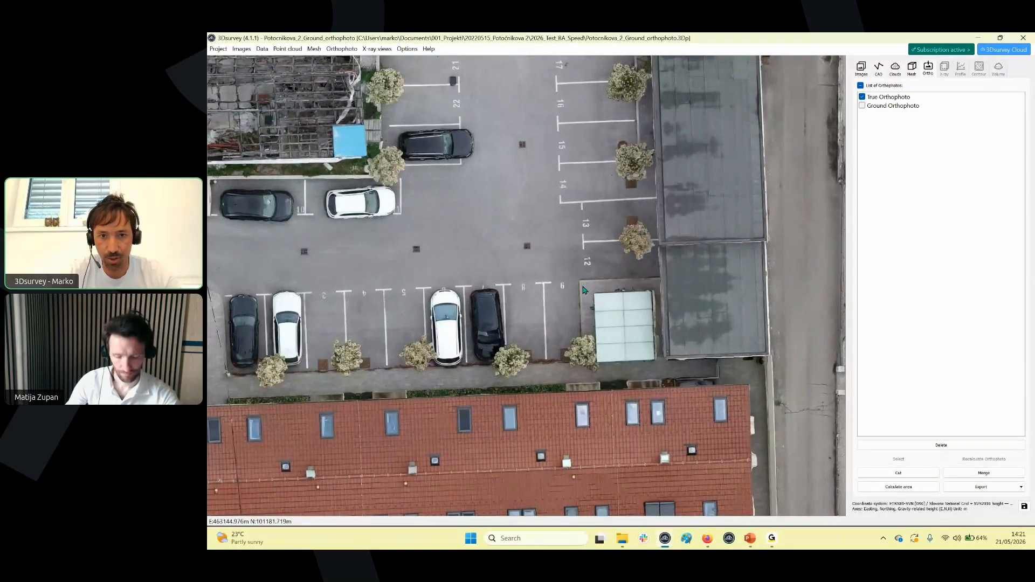
# Step: Open the project's meshes and examine the parking area and red-roofed building on Mesh_4_0 from oblique and overhead angles
pyautogui.scroll(-3, 588, 264)
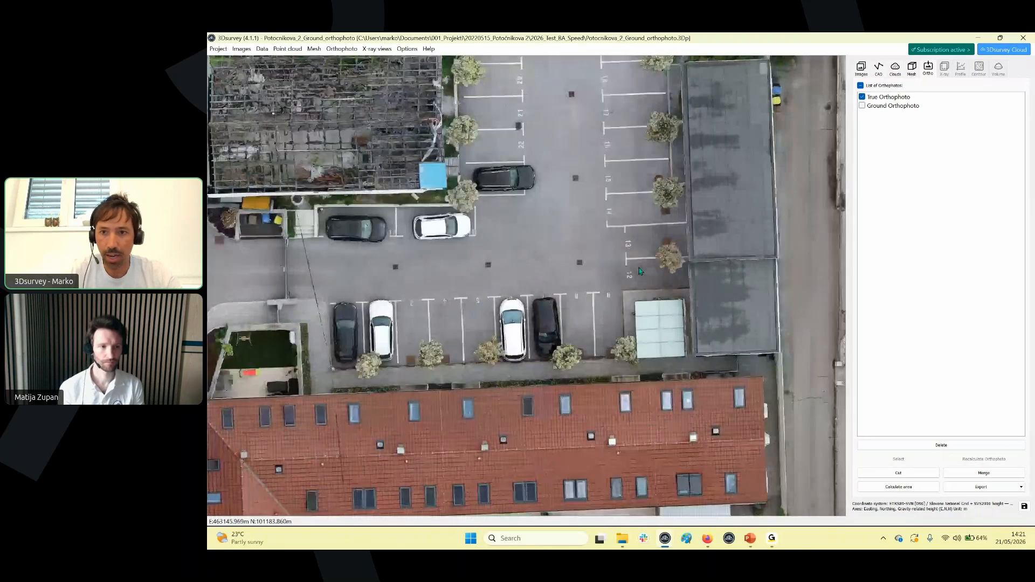
pyautogui.scroll(-2, 641, 271)
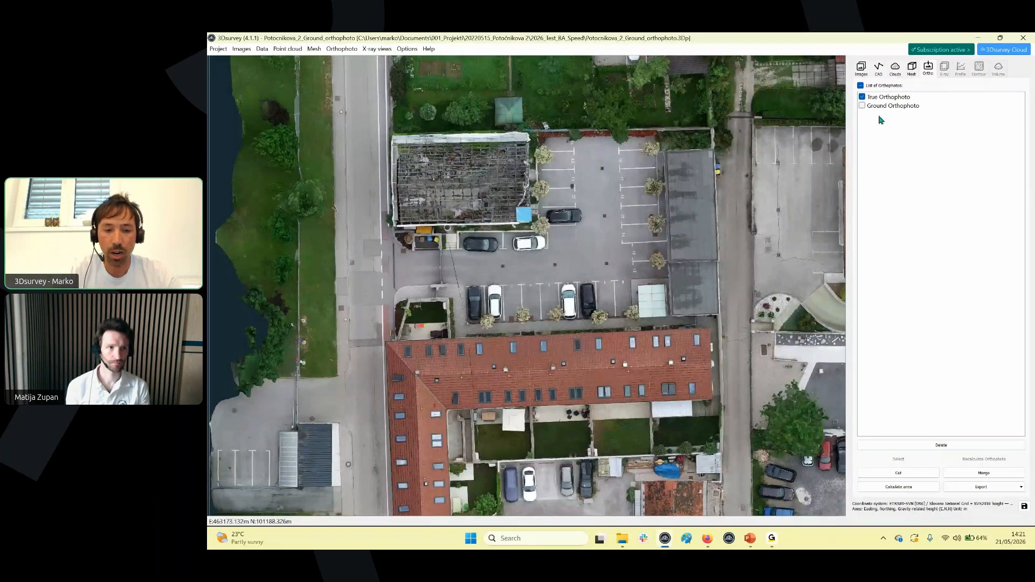
pyautogui.click(911, 67)
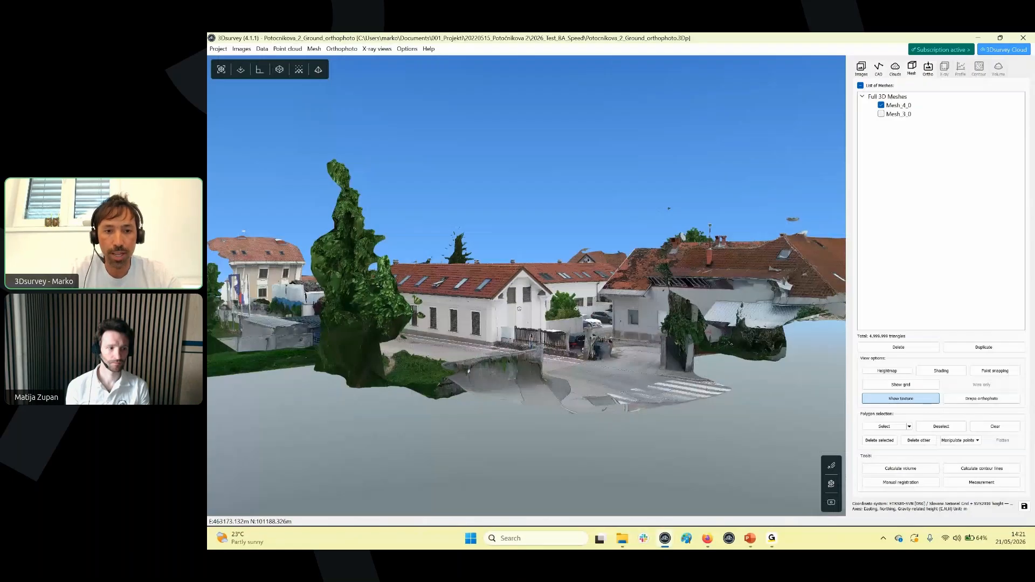
pyautogui.moveTo(519, 309); pyautogui.dragTo(516, 372)
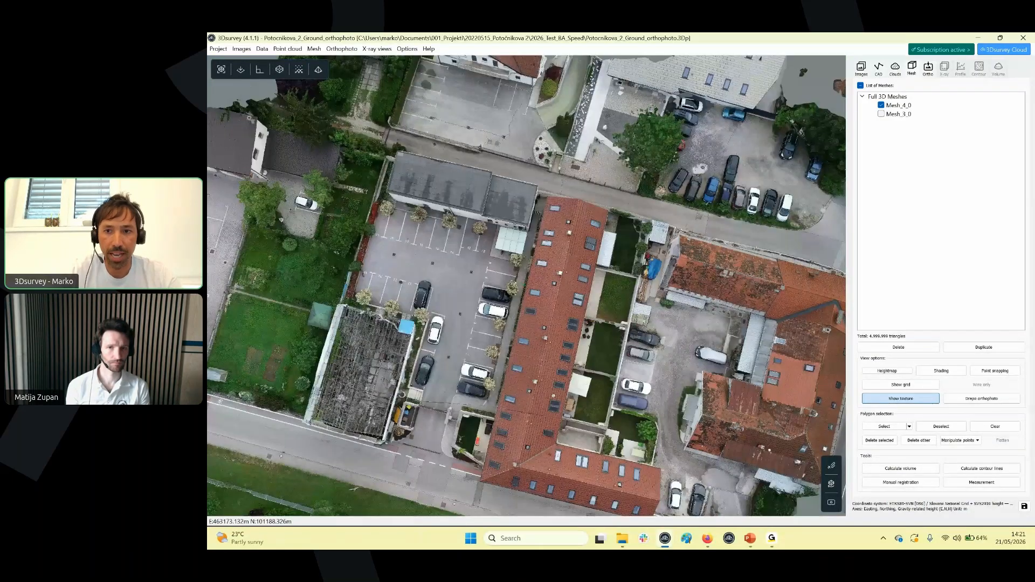
pyautogui.moveTo(517, 334); pyautogui.dragTo(539, 253)
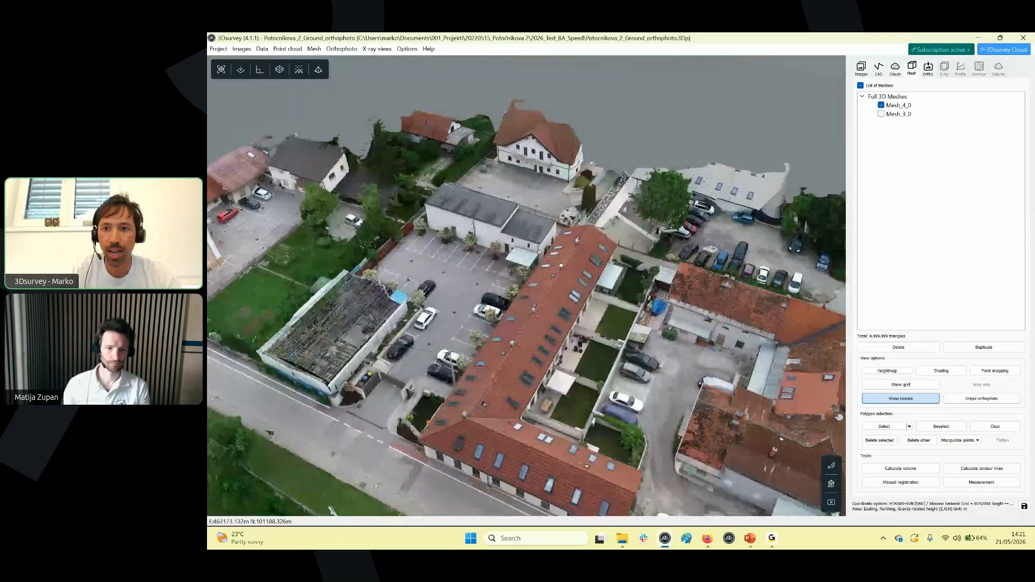
pyautogui.moveTo(539, 252); pyautogui.dragTo(524, 281)
pyautogui.scroll(3, 524, 281)
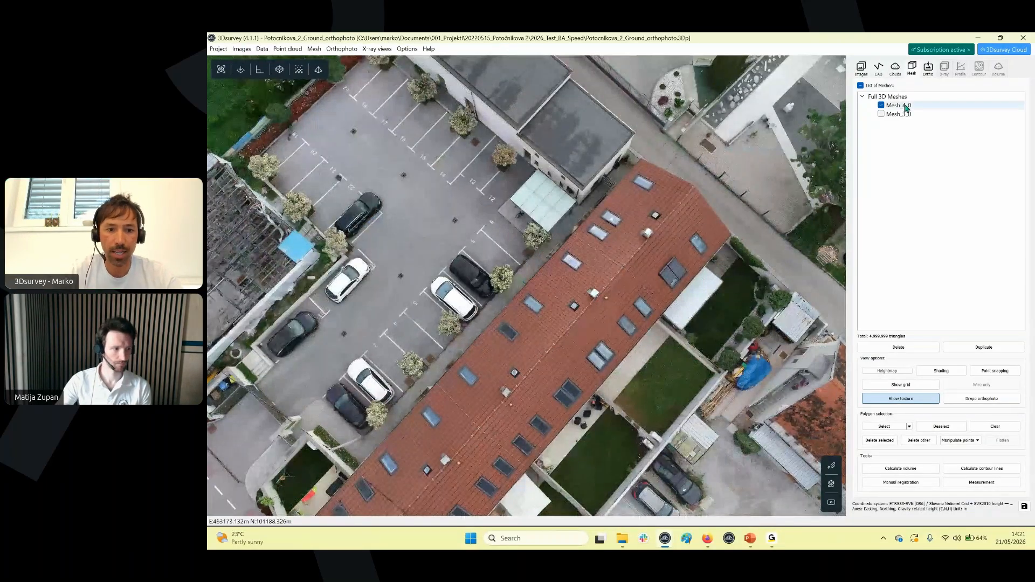
# Step: Return to the True Orthophoto and inspect the parking bays and the trees that cover parts of bays 12 to 18
pyautogui.click(926, 71)
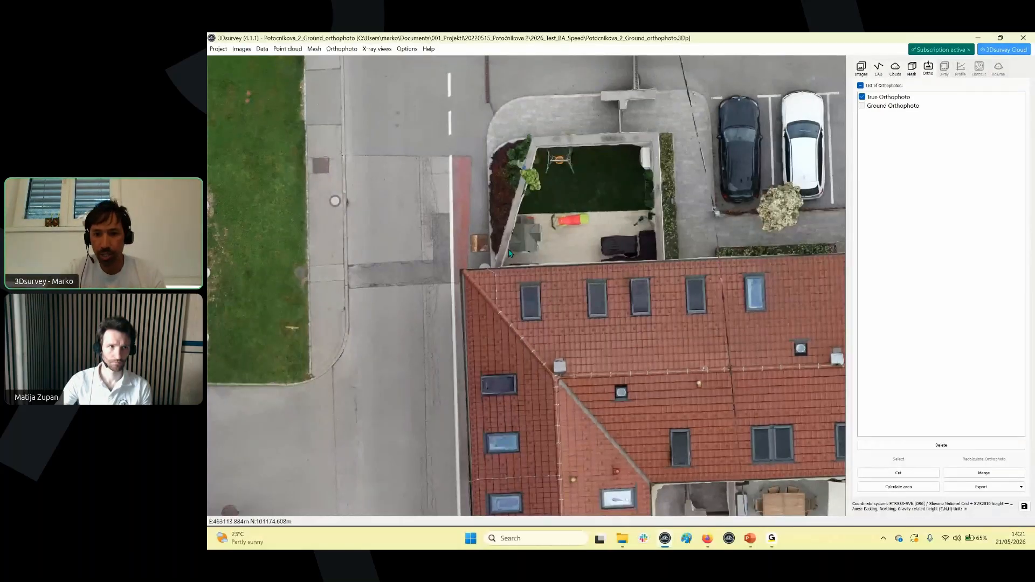
pyautogui.moveTo(656, 235); pyautogui.dragTo(447, 261)
pyautogui.moveTo(733, 216); pyautogui.dragTo(593, 263)
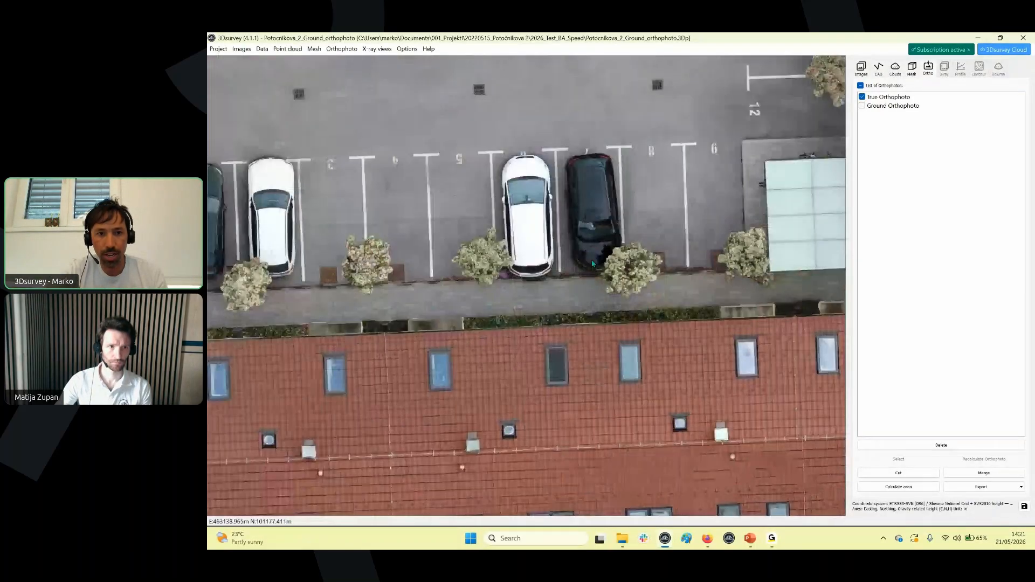
pyautogui.moveTo(700, 162); pyautogui.dragTo(432, 396)
pyautogui.moveTo(567, 114); pyautogui.dragTo(592, 253)
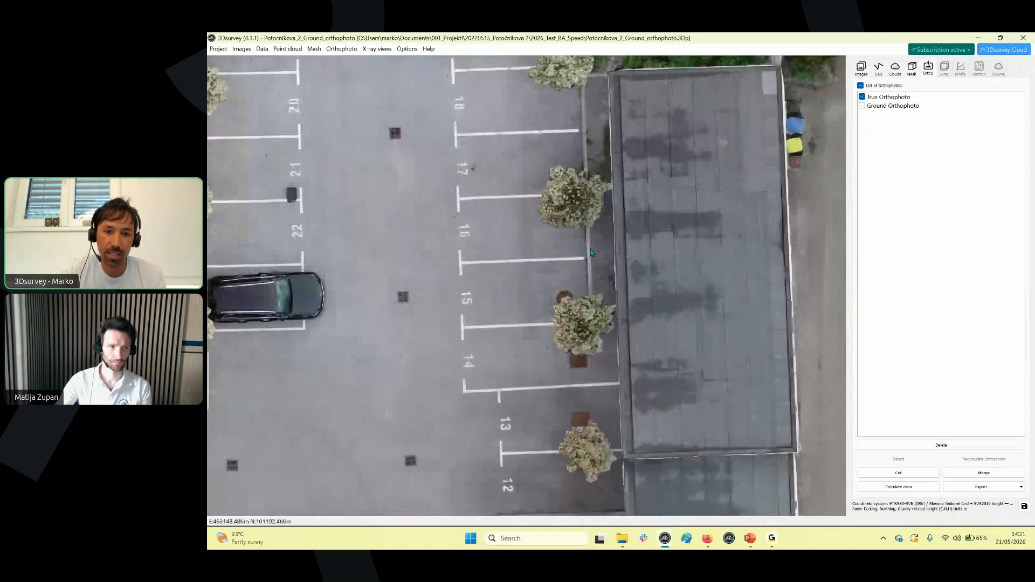
pyautogui.scroll(2, 590, 249)
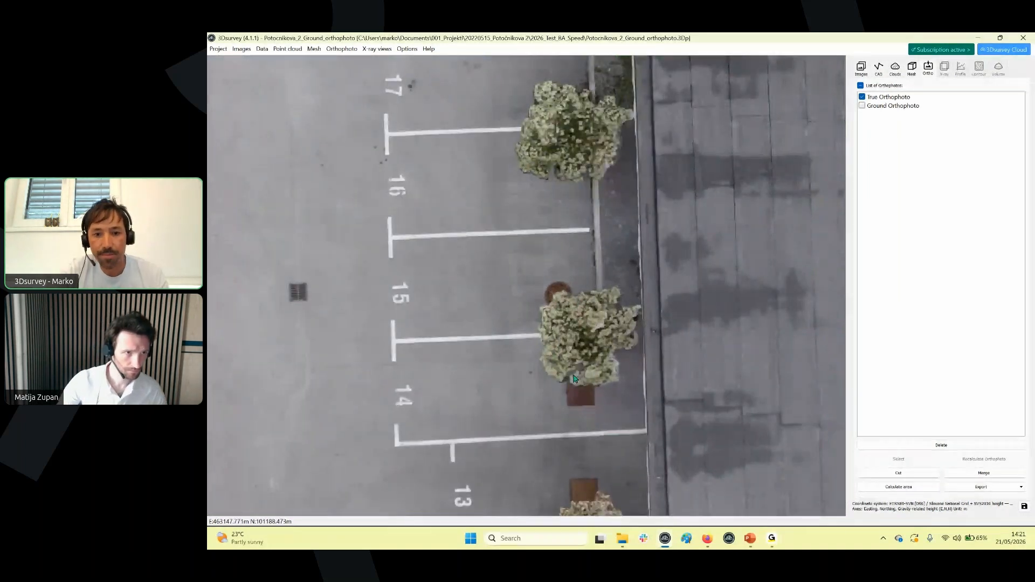
pyautogui.scroll(-3, 571, 305)
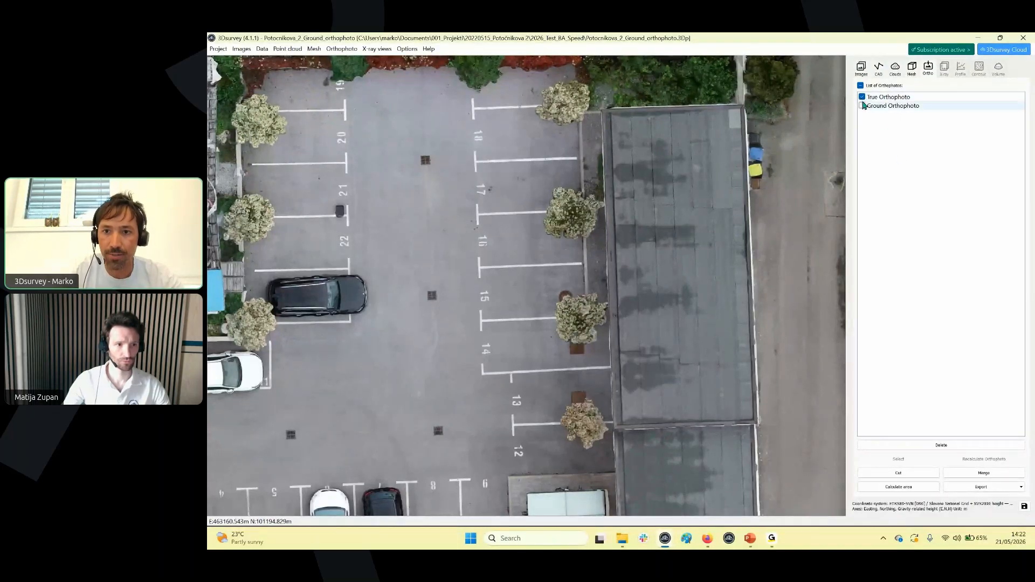
# Step: Show the Ground Orthophoto and compare it with the True Orthophoto around the trees, planters and manhole covers at bays 12 to 15
pyautogui.click(862, 106)
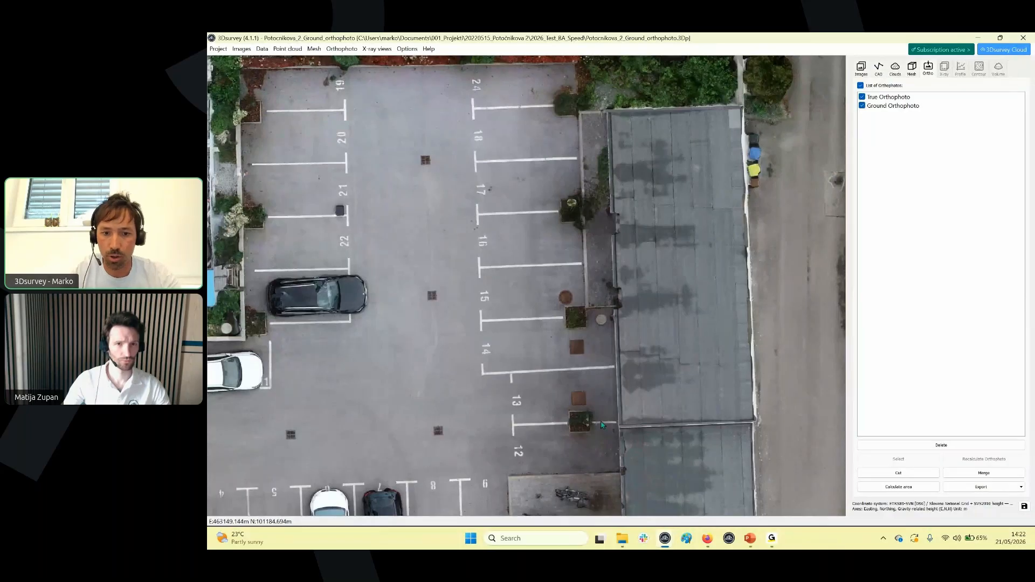
pyautogui.moveTo(588, 405); pyautogui.dragTo(613, 271)
pyautogui.scroll(1, 612, 269)
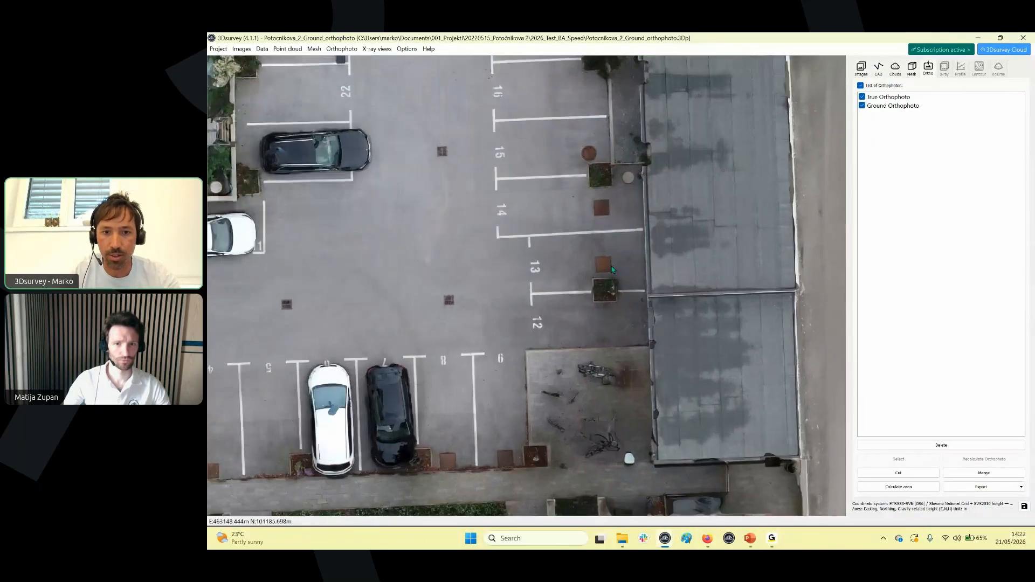
pyautogui.scroll(8, 612, 269)
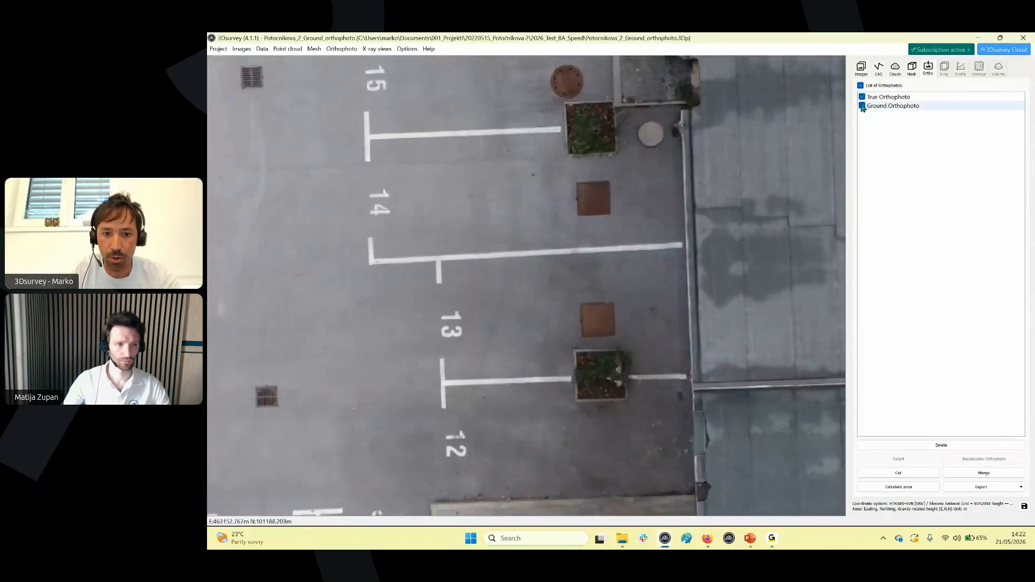
pyautogui.click(861, 106)
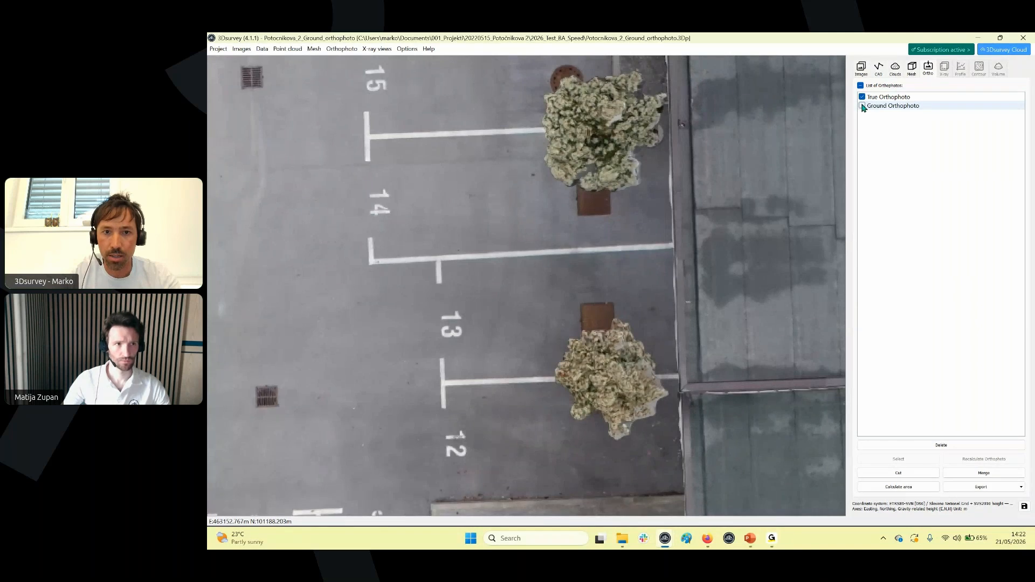
pyautogui.click(862, 106)
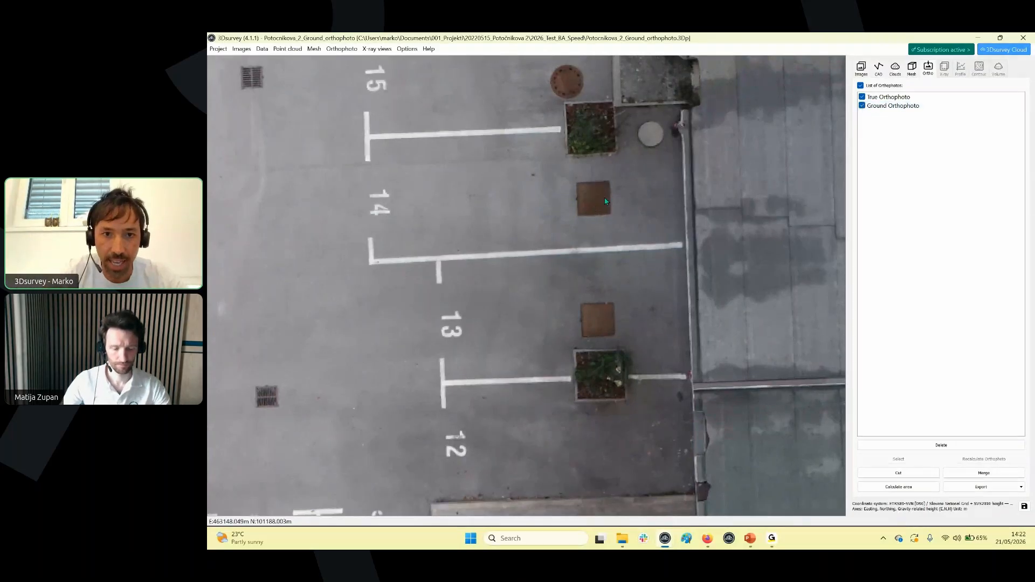
pyautogui.scroll(2, 604, 199)
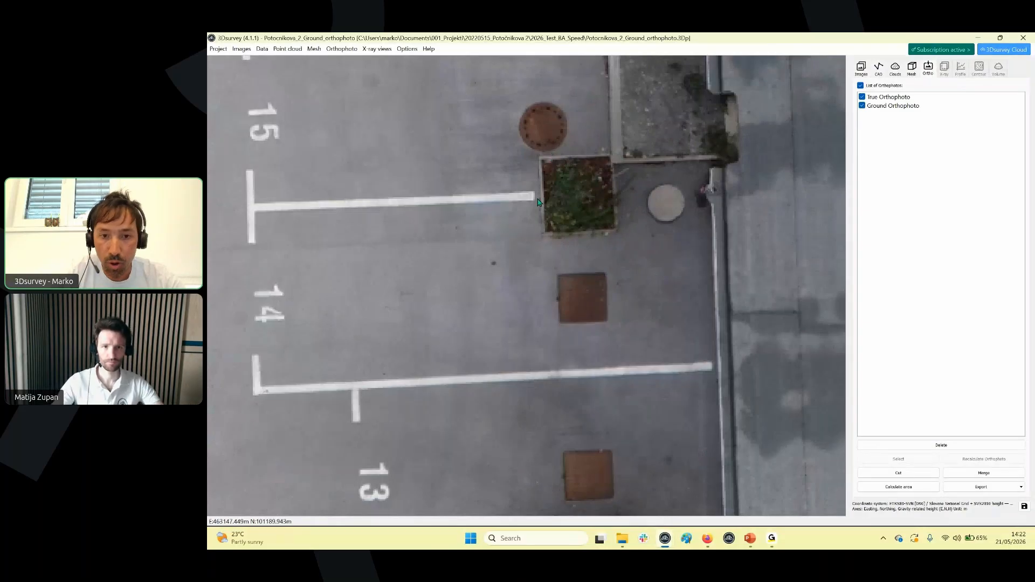
pyautogui.scroll(-2, 604, 247)
pyautogui.scroll(-3, 588, 311)
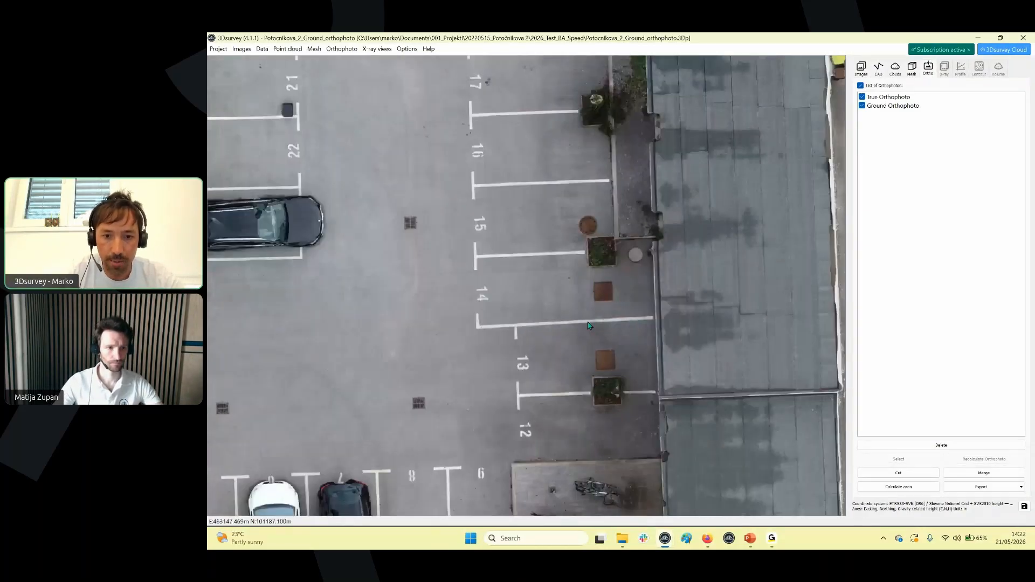
# Step: Toggle the Ground Orthophoto to compare the trees and roof edge beside parking bays 3 to 9 with the True Orthophoto
pyautogui.moveTo(576, 333); pyautogui.dragTo(774, 130)
pyautogui.scroll(-1, 591, 349)
pyautogui.moveTo(591, 348); pyautogui.dragTo(727, 245)
pyautogui.scroll(2, 726, 245)
pyautogui.click(862, 106)
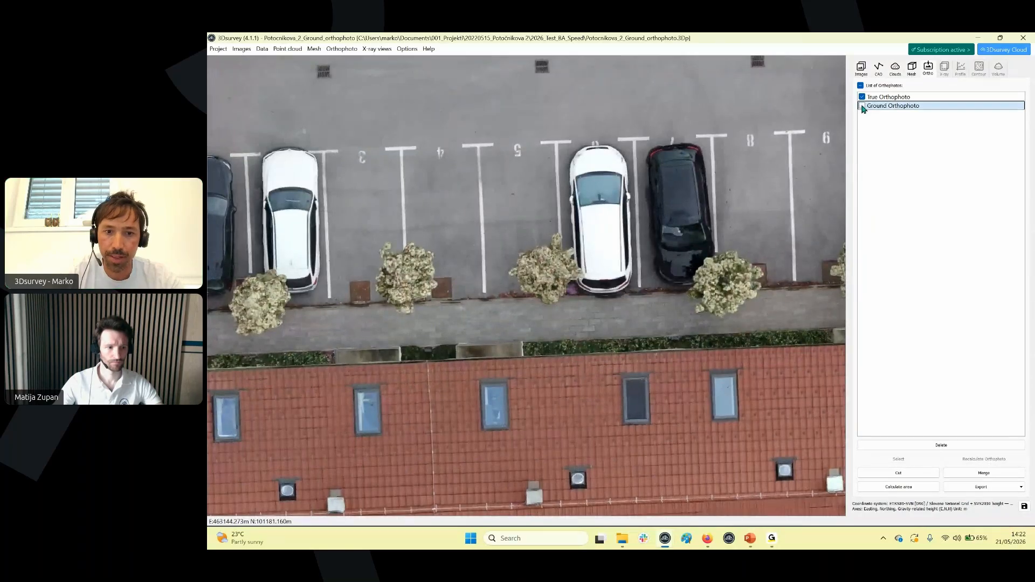
pyautogui.click(863, 106)
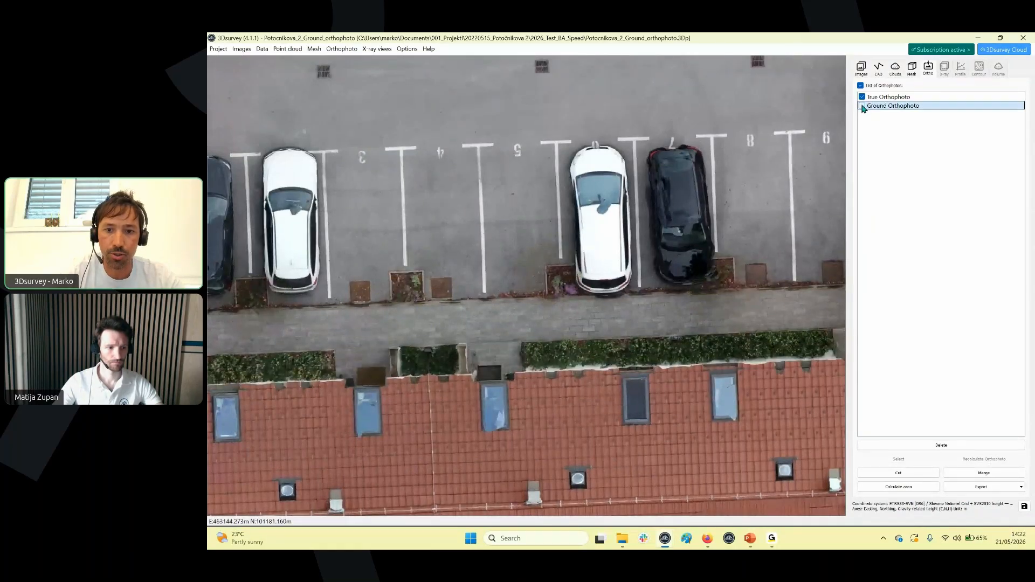
pyautogui.click(863, 106)
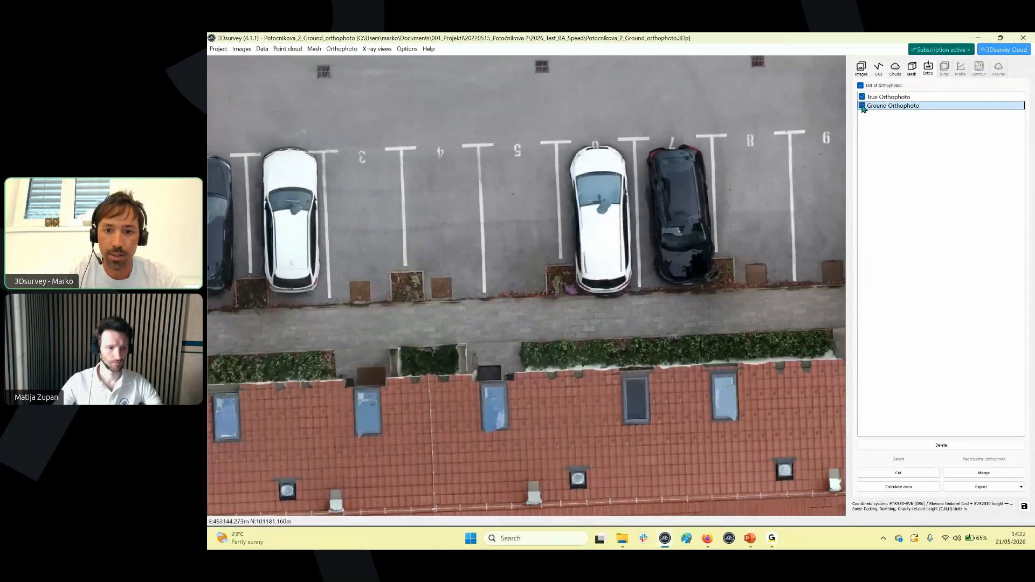
# Step: Compare the Ground and True Orthophotos at the roof corner beside the road and garden terrace, leaving the Ground Orthophoto shown
pyautogui.moveTo(218, 323); pyautogui.dragTo(776, 138)
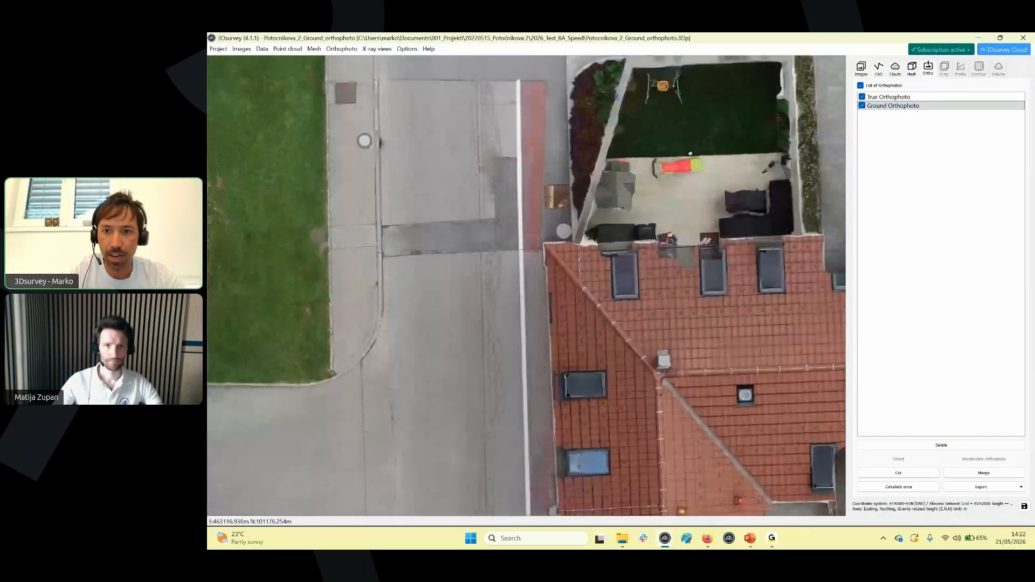
pyautogui.scroll(3, 619, 282)
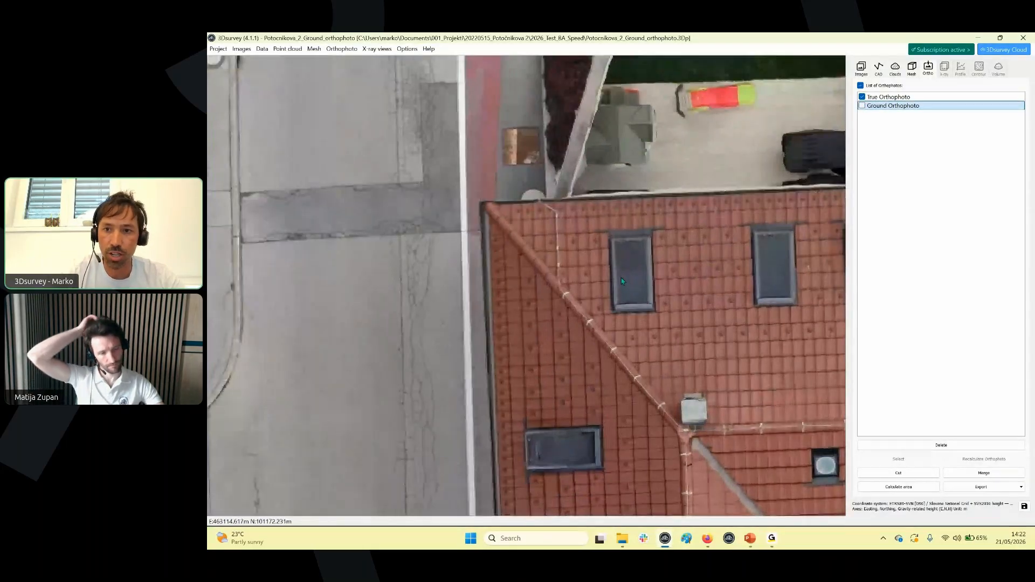
pyautogui.scroll(1, 516, 253)
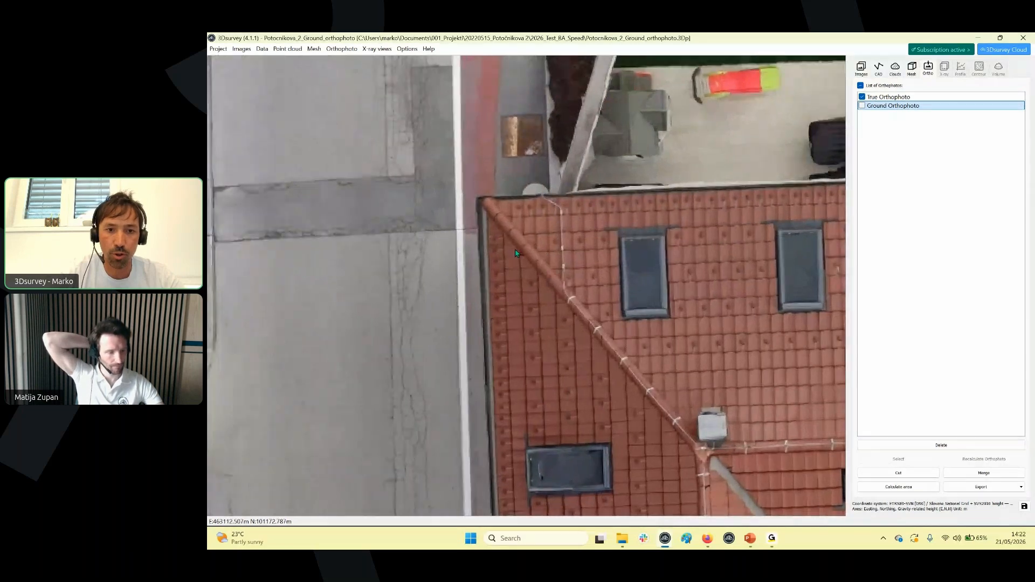
pyautogui.scroll(1, 516, 252)
pyautogui.moveTo(515, 253); pyautogui.dragTo(525, 304)
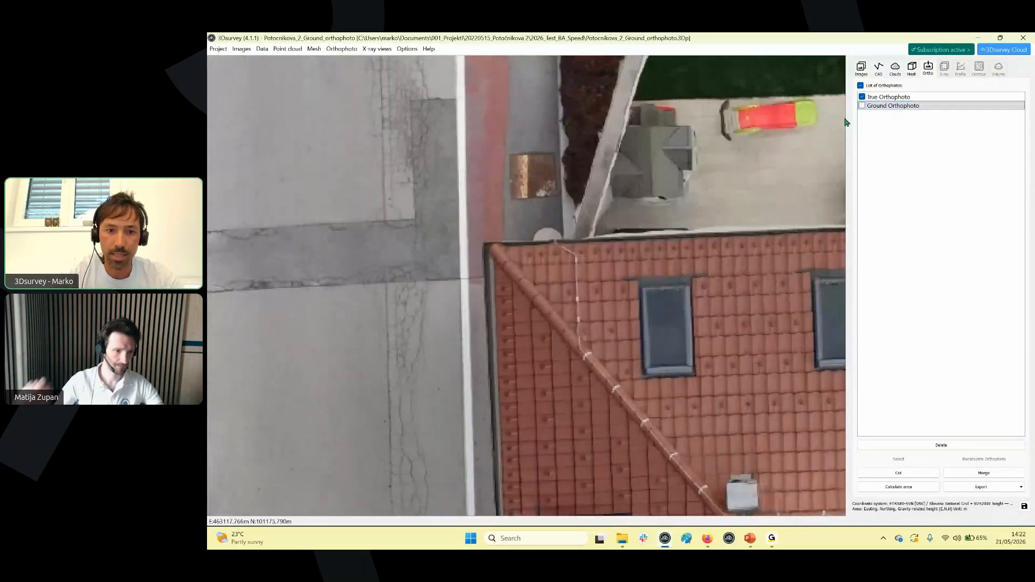
pyautogui.click(862, 106)
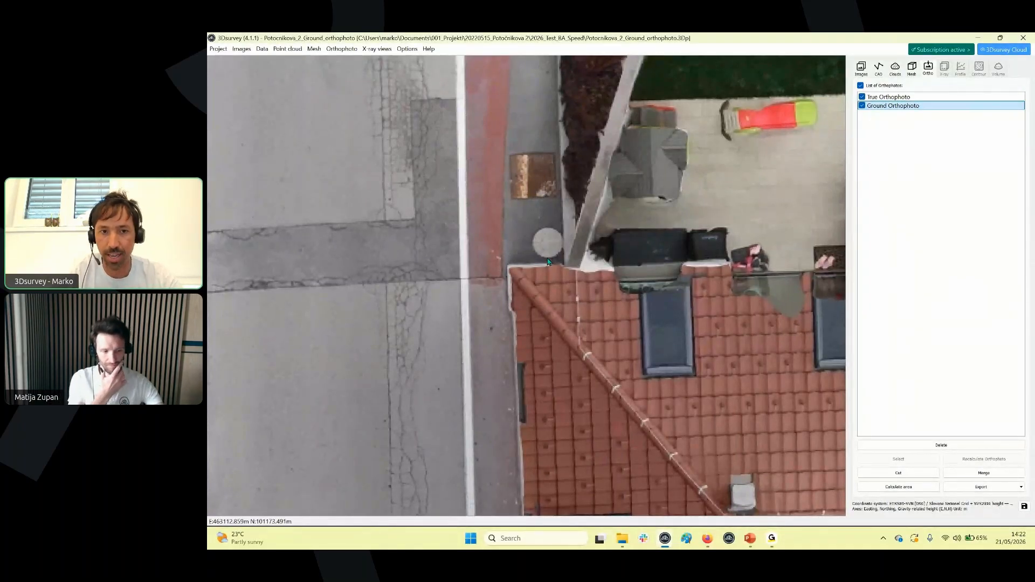
pyautogui.scroll(-1, 547, 262)
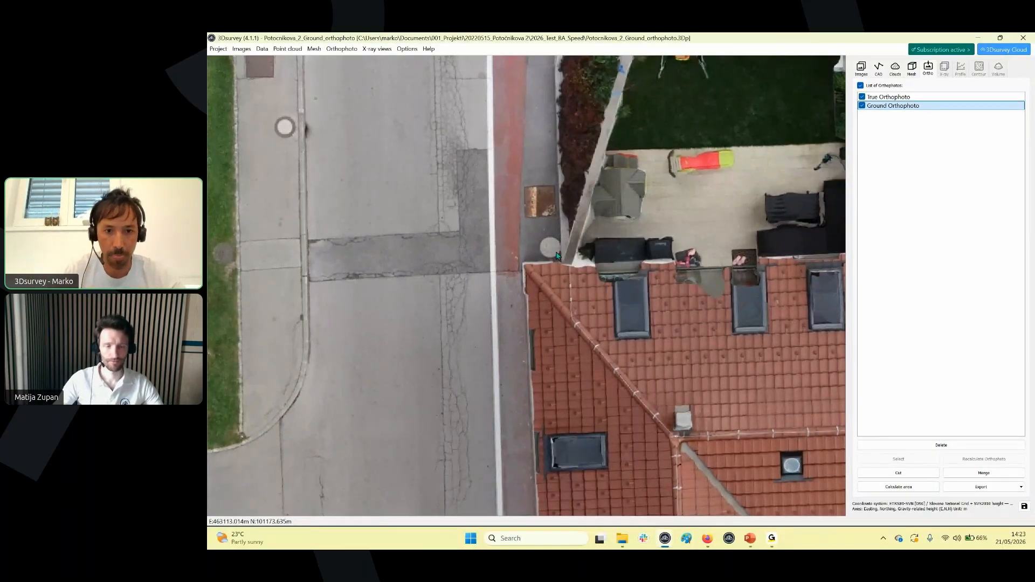
pyautogui.scroll(-3, 558, 255)
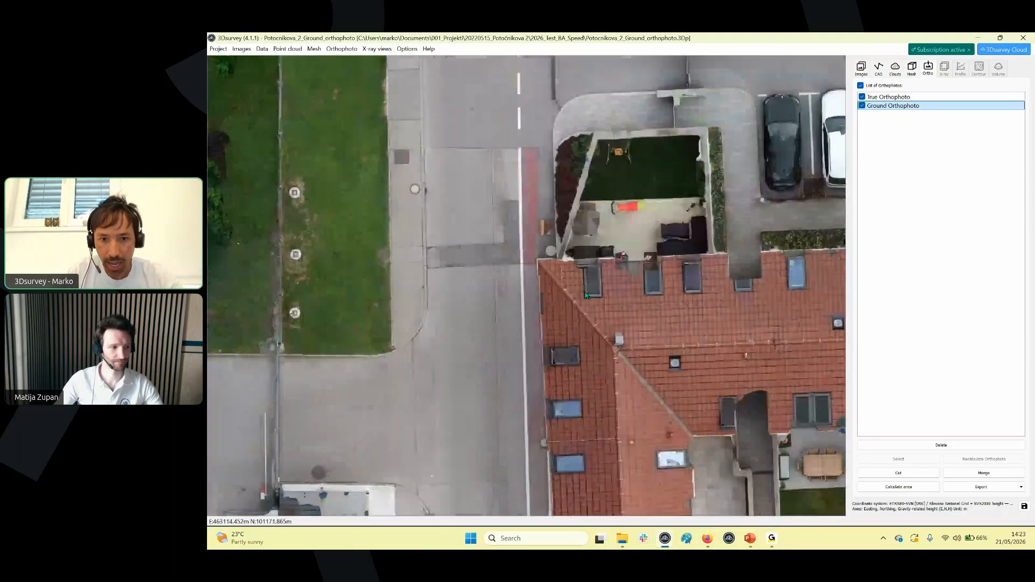
pyautogui.scroll(-2, 593, 302)
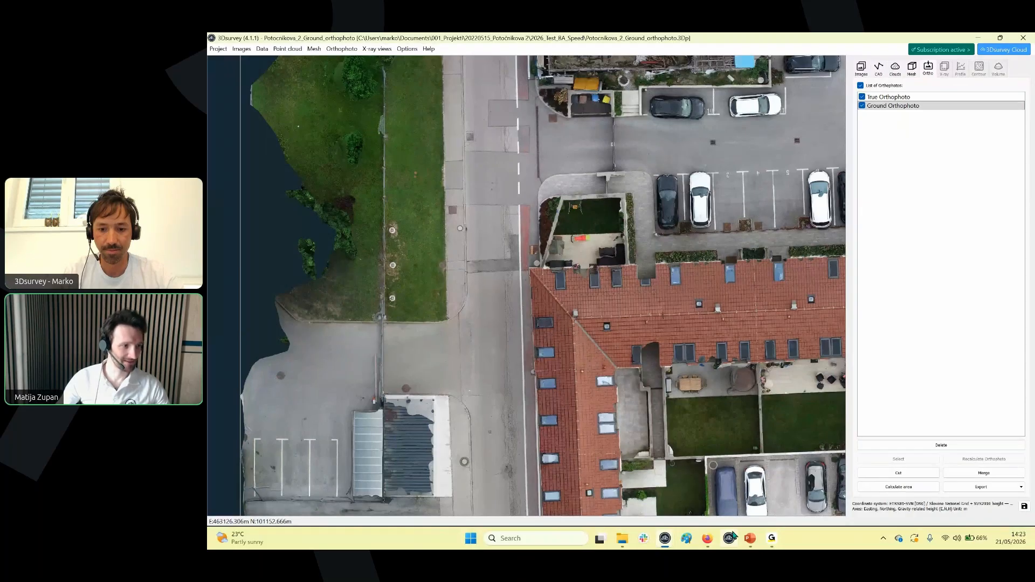
# Step: Switch to the GoTo Webinar window
pyautogui.click(771, 538)
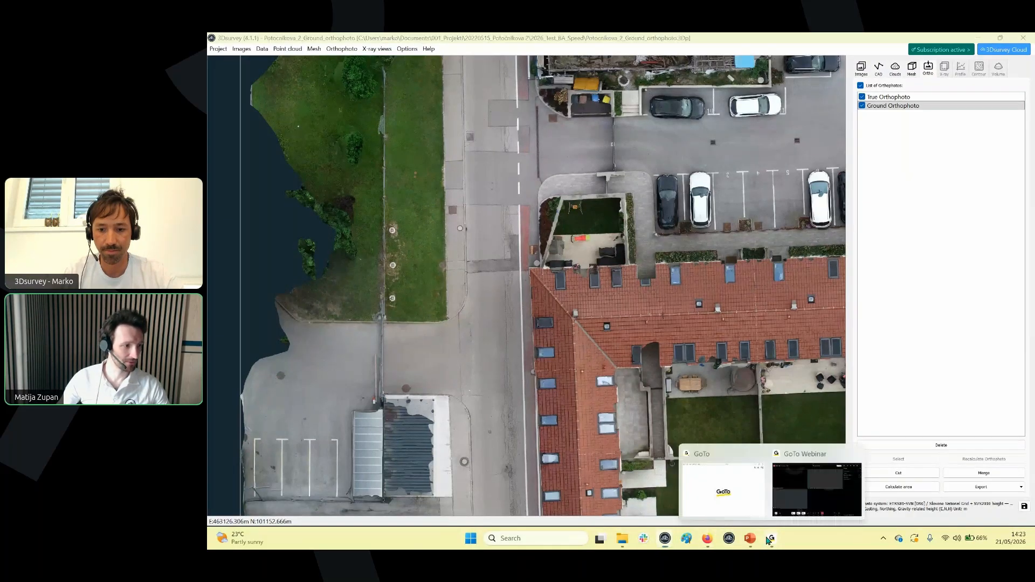
pyautogui.click(819, 501)
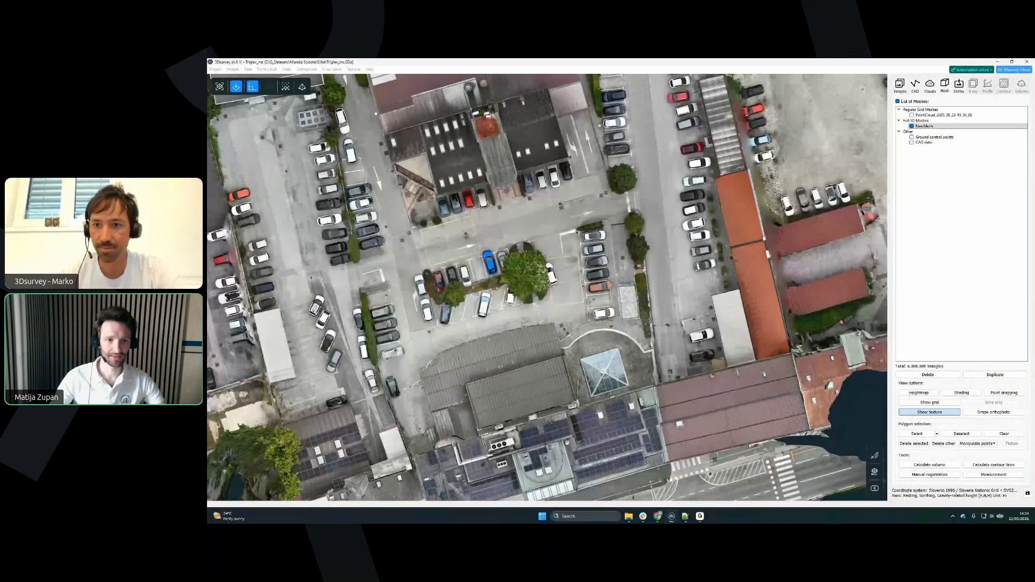
# Step: Examine the large parking lot and surrounding roofs on the textured full 3D mesh from above
pyautogui.moveTo(678, 286); pyautogui.dragTo(752, 196)
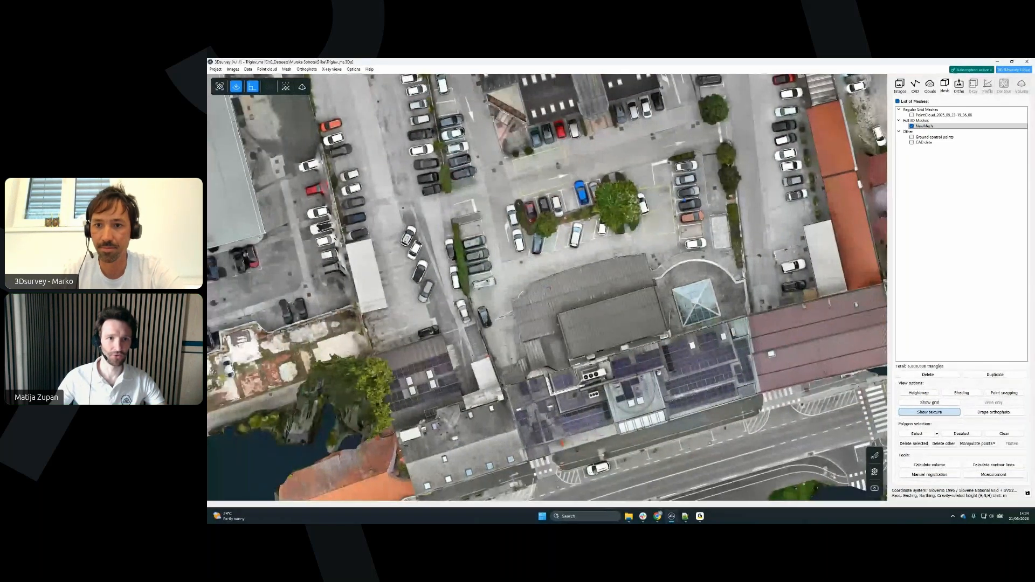
pyautogui.scroll(-2, 353, 336)
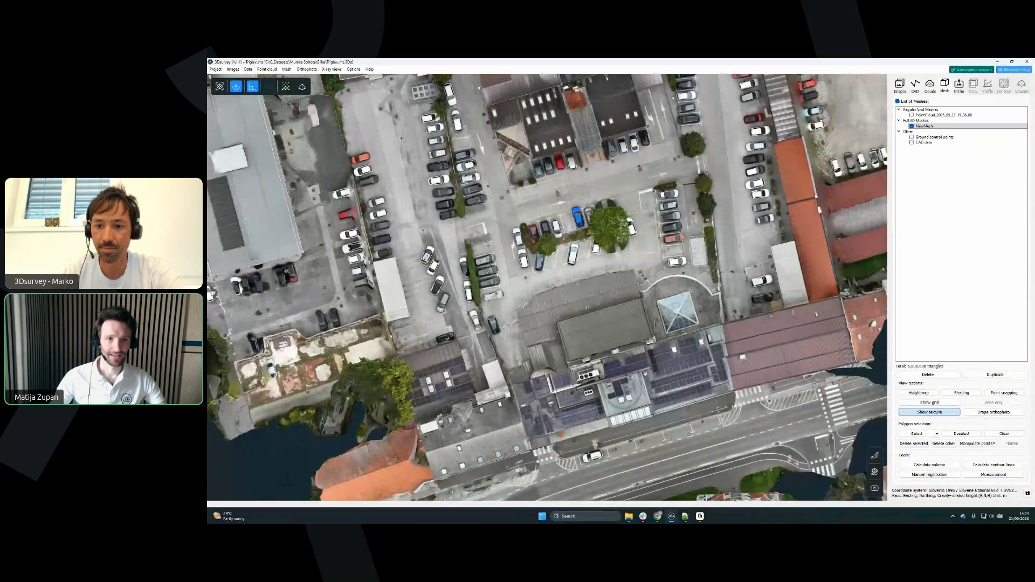
pyautogui.moveTo(642, 188); pyautogui.dragTo(663, 184)
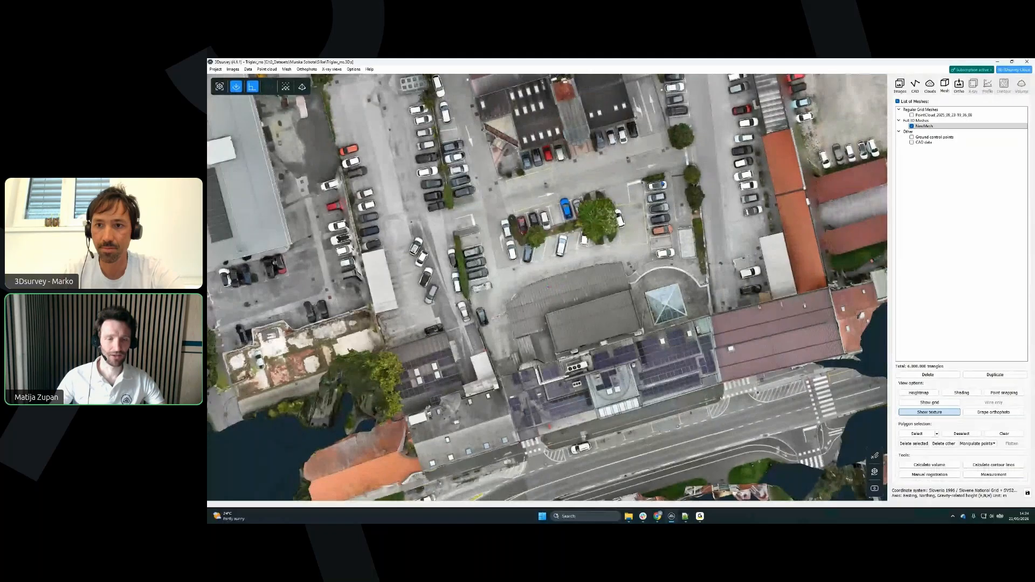
pyautogui.scroll(5, 669, 237)
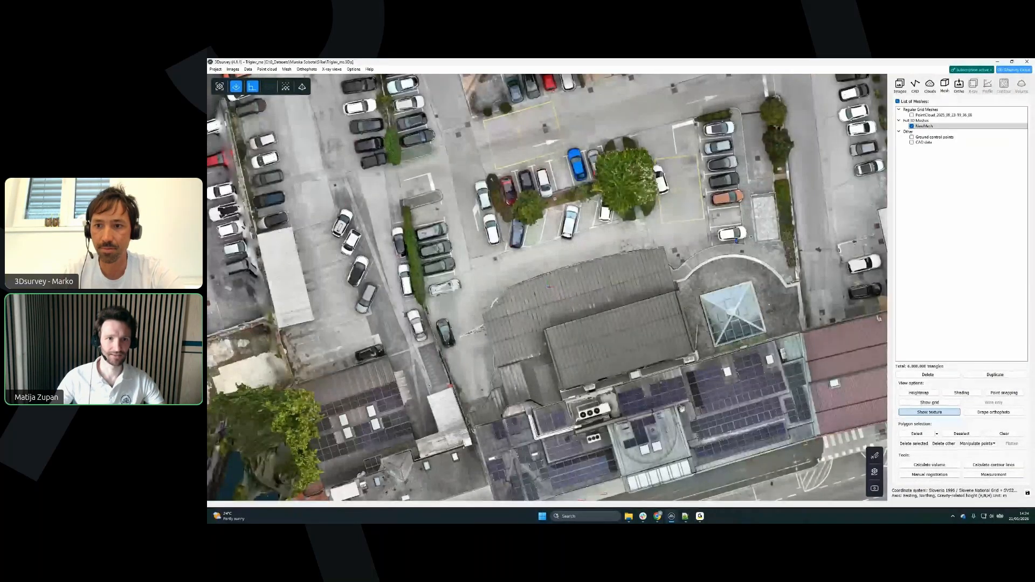
# Step: Turn off the orthographic and top-down view modes, and inspect the canopy building and parking lot on the textured mesh in an oblique perspective
pyautogui.moveTo(736, 241); pyautogui.dragTo(675, 215)
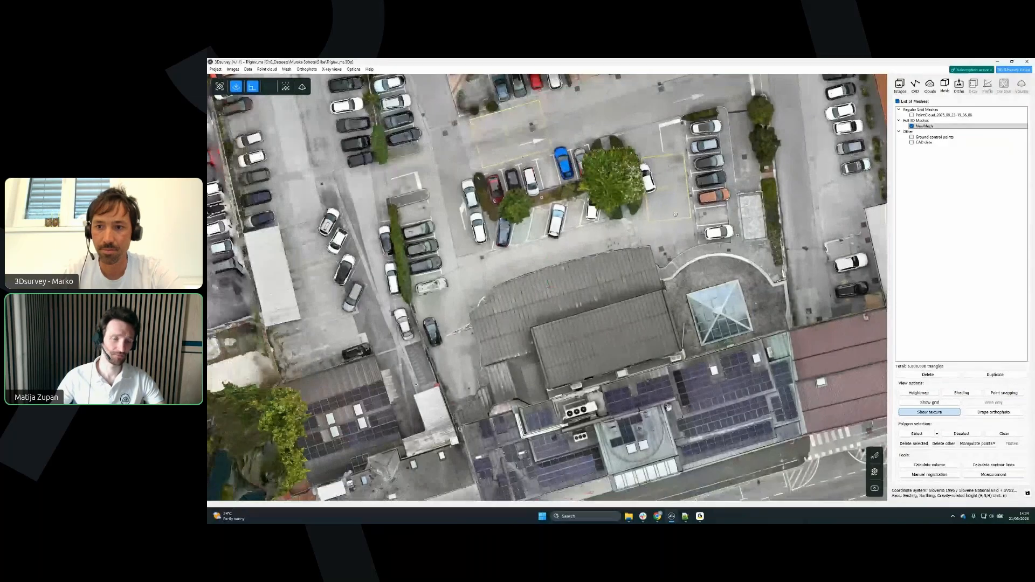
pyautogui.scroll(2, 679, 218)
pyautogui.moveTo(503, 273); pyautogui.dragTo(501, 298)
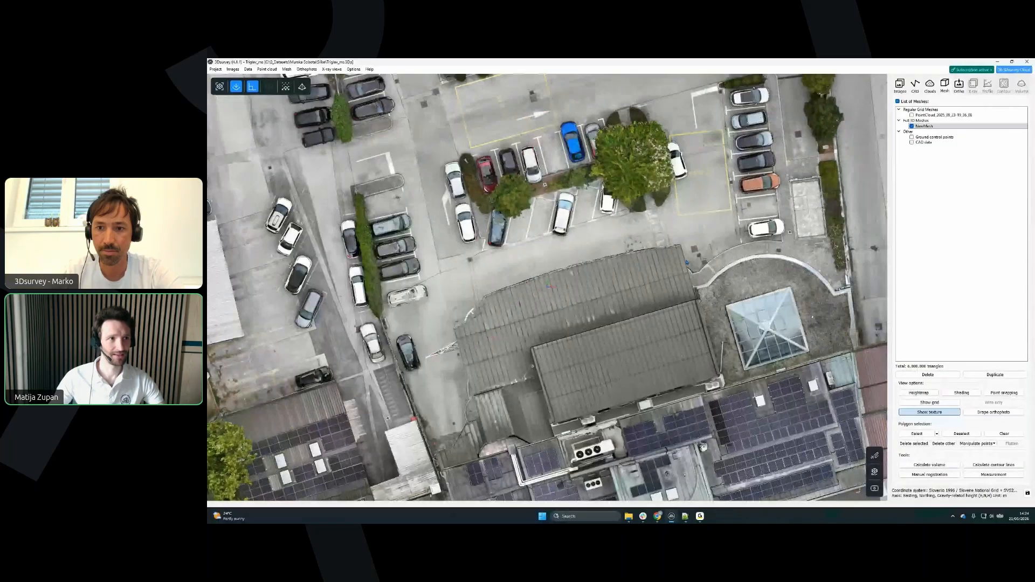
pyautogui.click(251, 88)
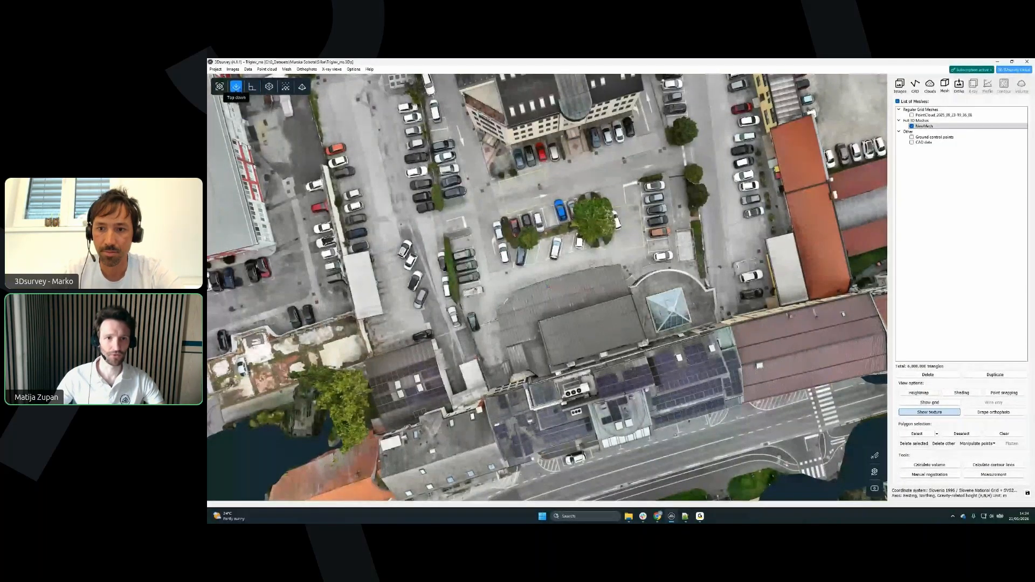
pyautogui.click(236, 87)
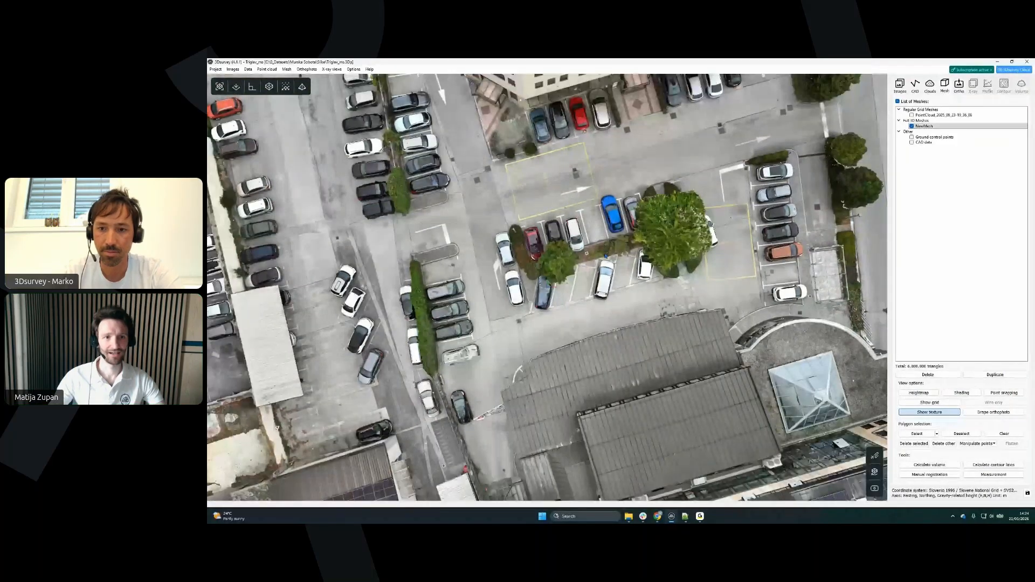
pyautogui.moveTo(605, 257); pyautogui.dragTo(727, 182)
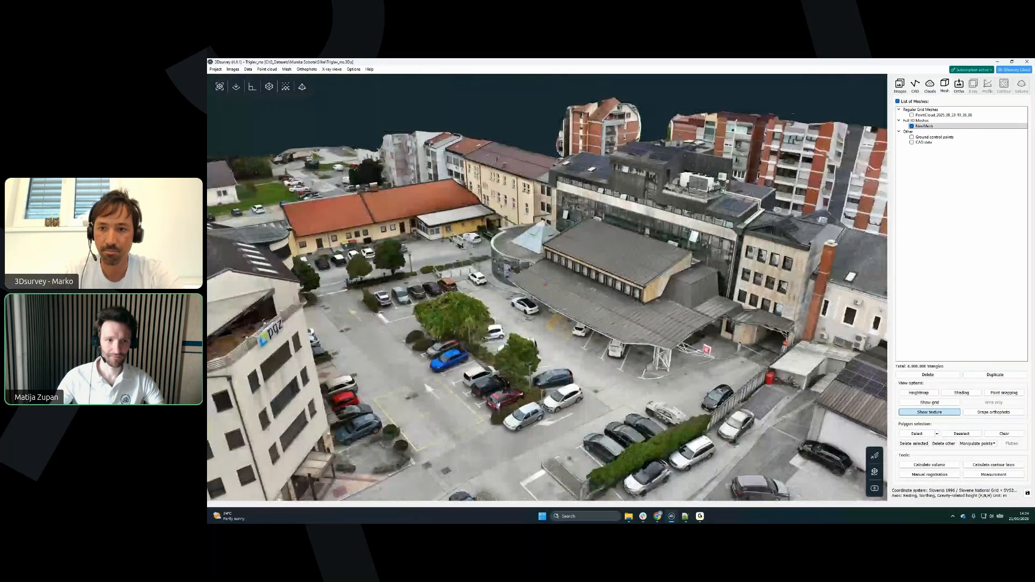
pyautogui.moveTo(544, 282); pyautogui.dragTo(679, 305)
pyautogui.scroll(3, 680, 360)
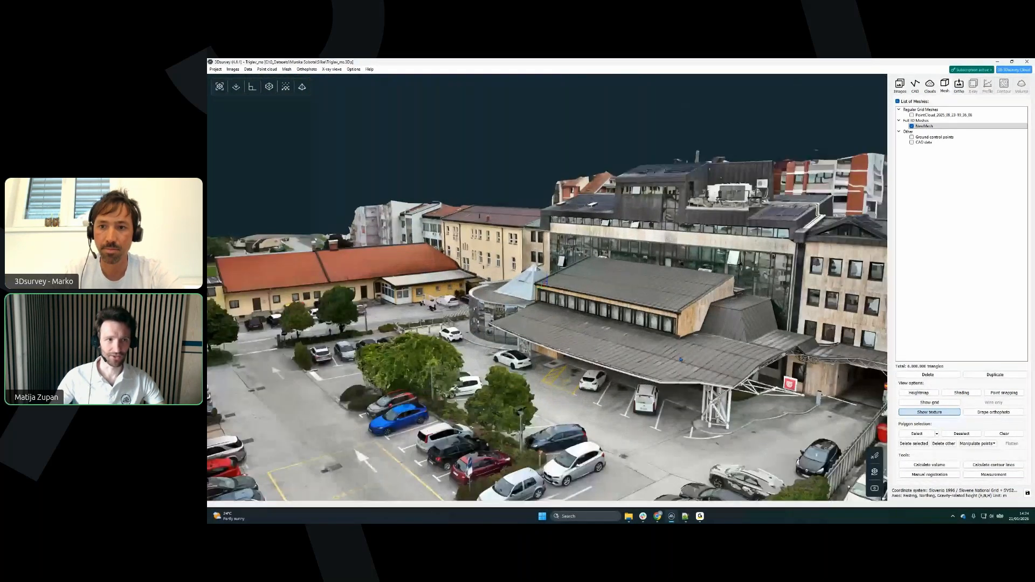
pyautogui.moveTo(680, 359); pyautogui.dragTo(646, 324)
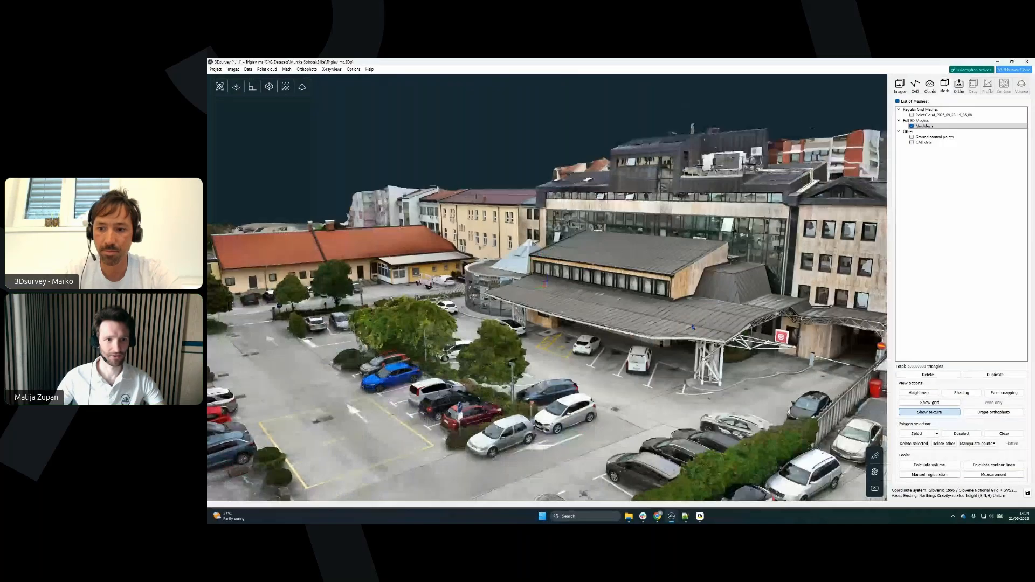
# Step: Display the camera positions around the canopy building, examine their distribution above and beneath the roof, and hide them
pyautogui.click(302, 87)
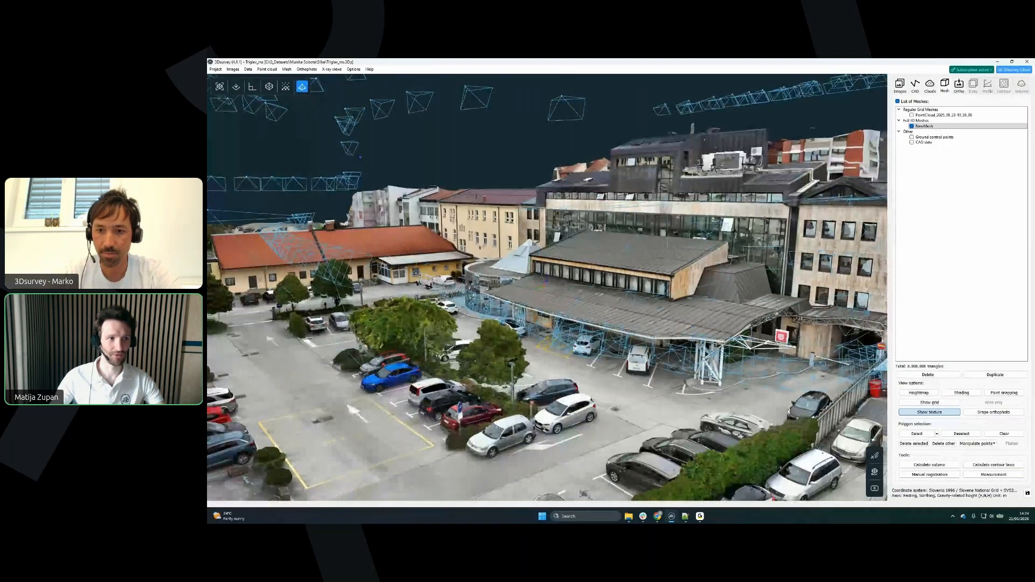
pyautogui.moveTo(550, 276)
pyautogui.mouseDown()
pyautogui.moveTo(521, 264)
pyautogui.moveTo(559, 285)
pyautogui.mouseUp()
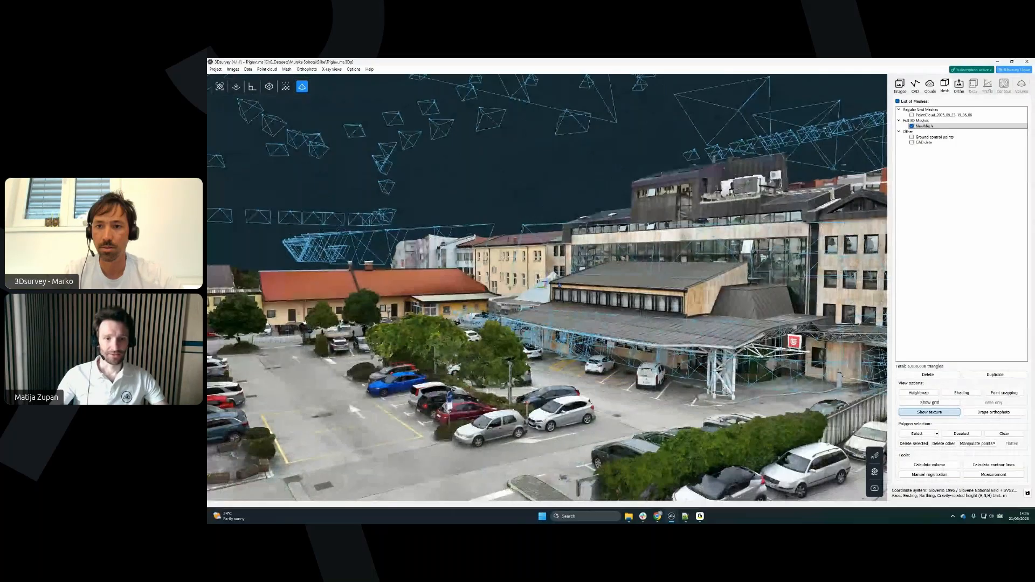
pyautogui.moveTo(559, 285); pyautogui.dragTo(599, 305)
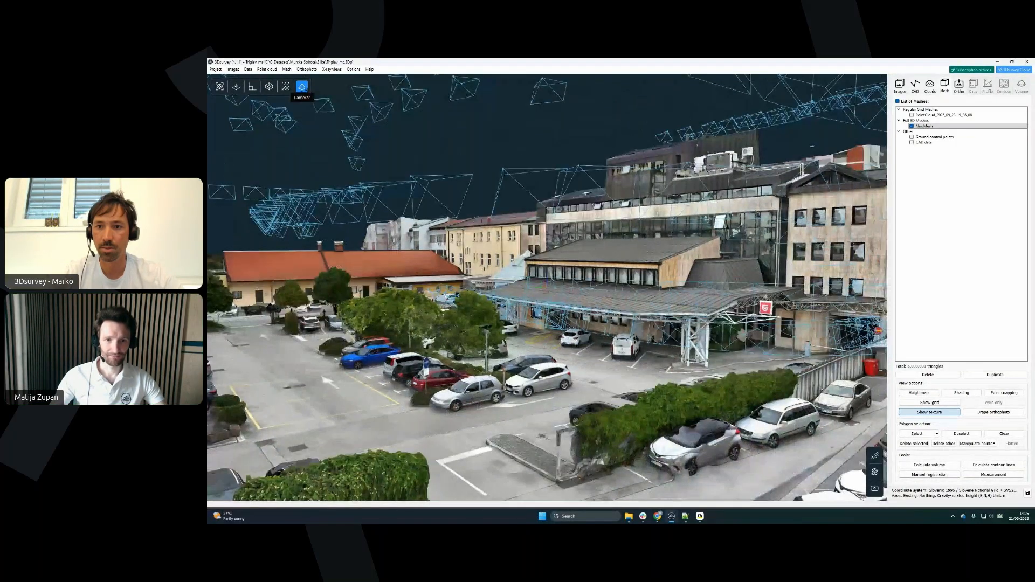
pyautogui.click(302, 86)
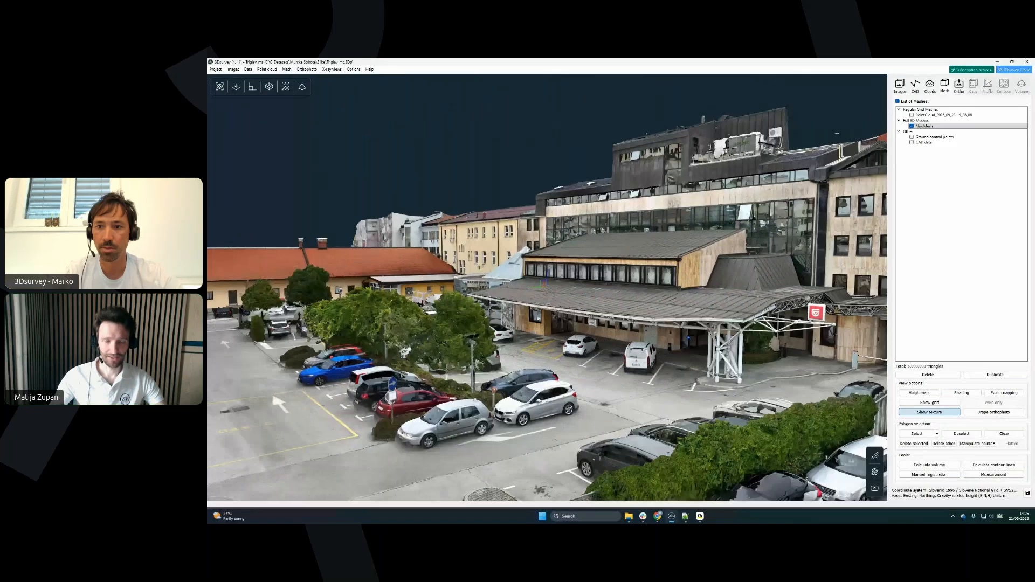
# Step: Inspect the mesh detail beneath the entrance canopy up close, from the support truss to the bicycle beside the hedge
pyautogui.scroll(3, 734, 339)
pyautogui.scroll(-1, 734, 340)
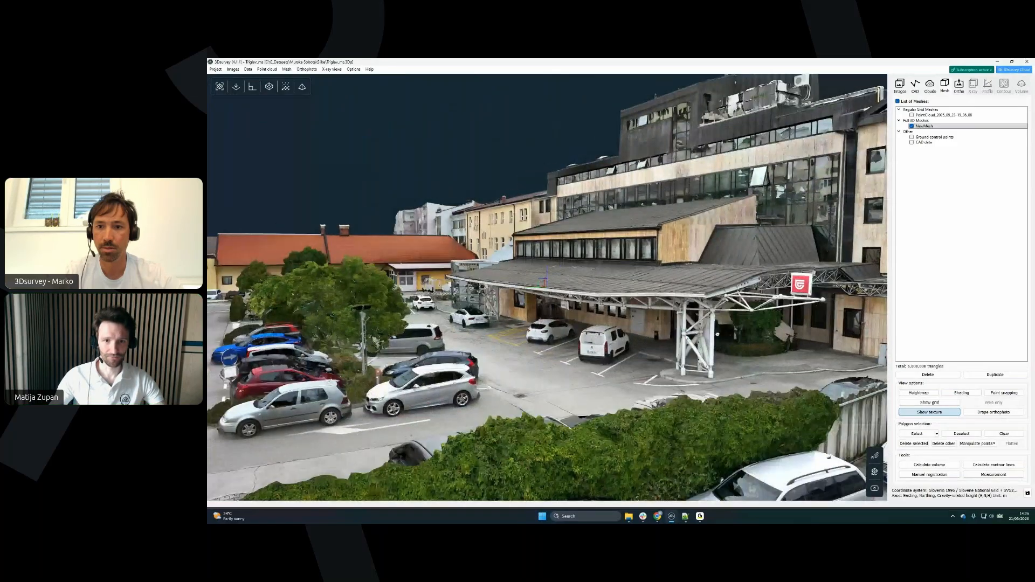
pyautogui.moveTo(735, 340); pyautogui.dragTo(694, 330)
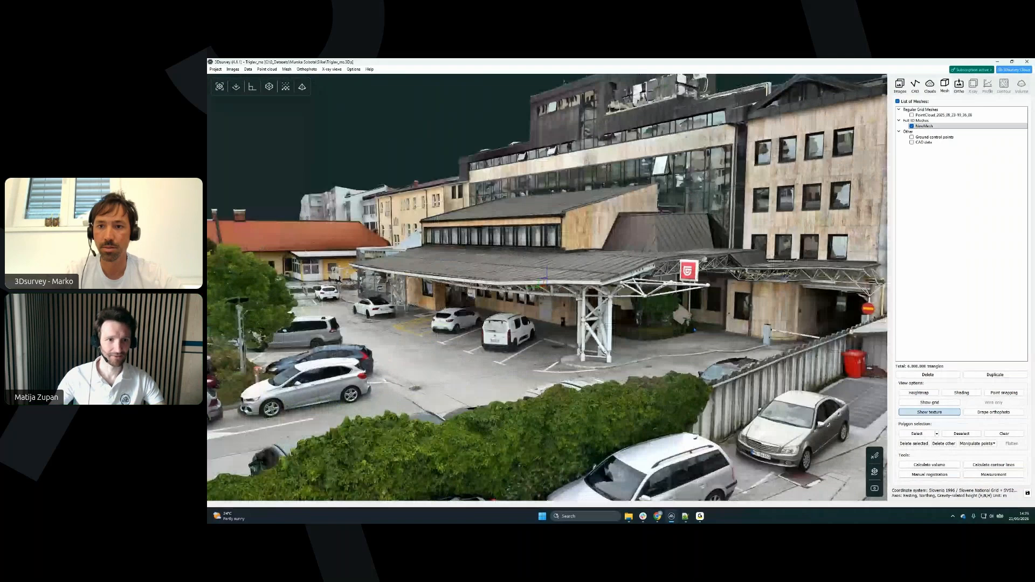
pyautogui.scroll(6, 694, 330)
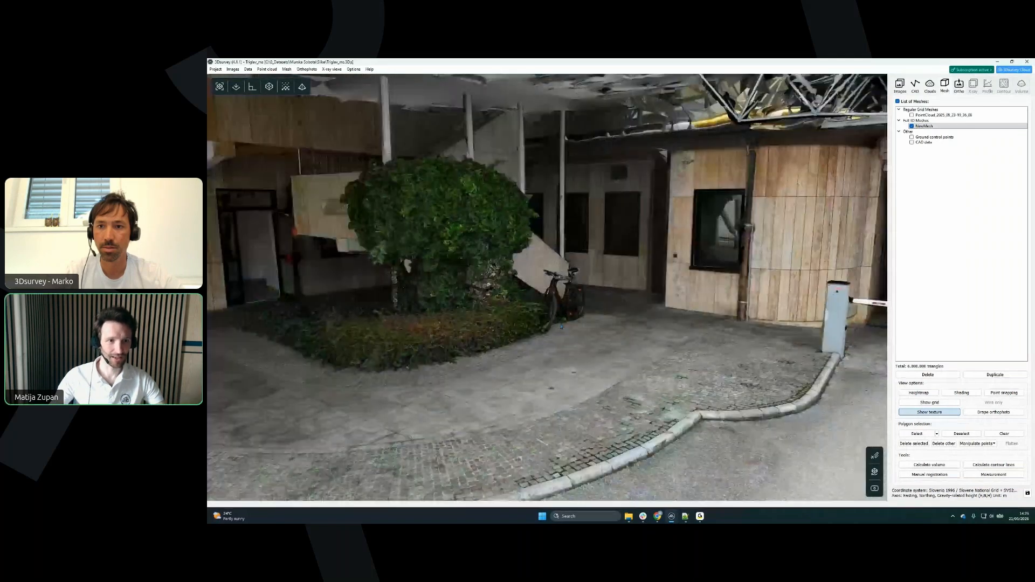
pyautogui.moveTo(561, 327); pyautogui.dragTo(536, 325)
pyautogui.scroll(5, 536, 325)
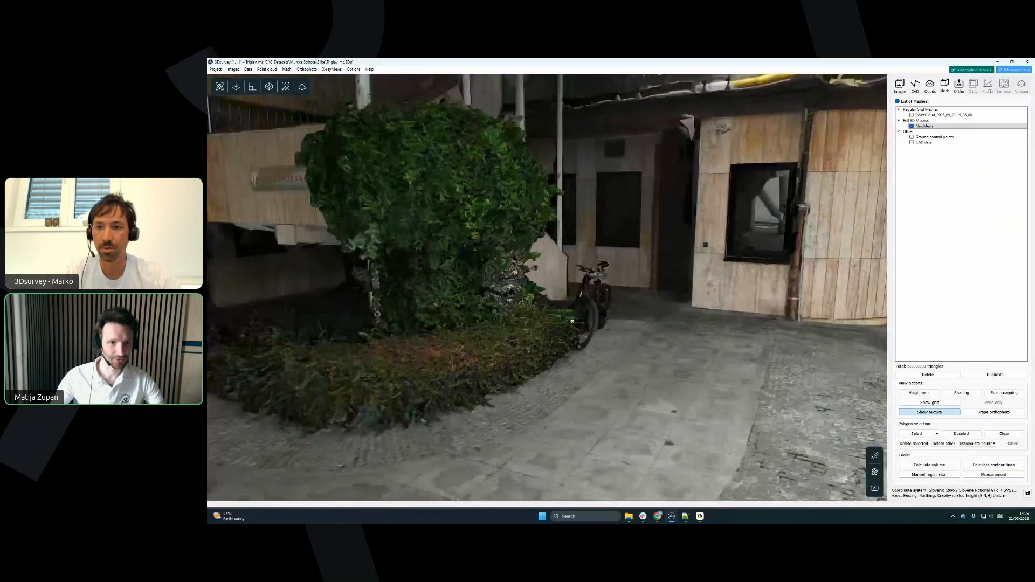
pyautogui.moveTo(572, 321)
pyautogui.mouseDown()
pyautogui.moveTo(535, 321)
pyautogui.moveTo(562, 335)
pyautogui.mouseUp()
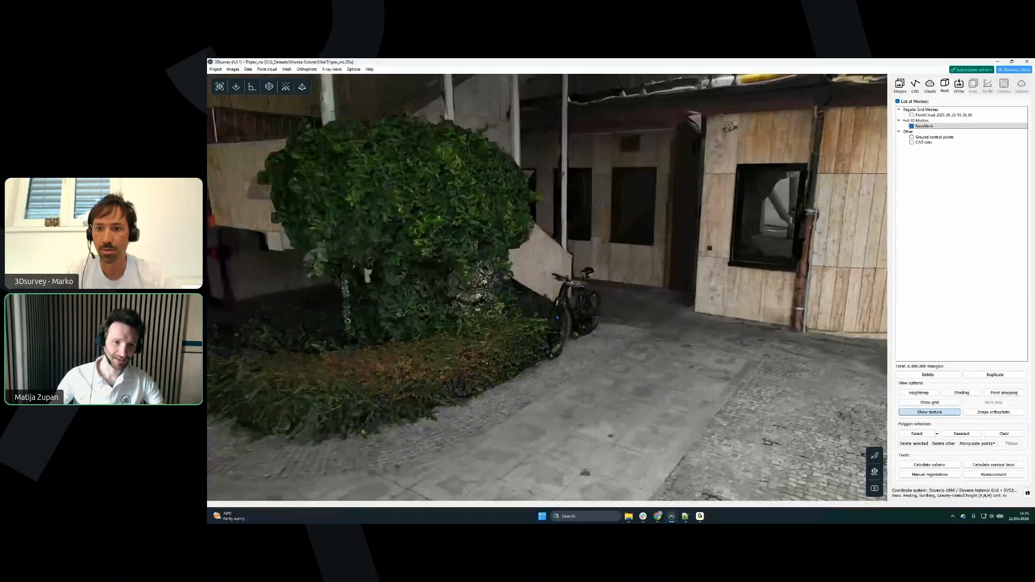
pyautogui.scroll(3, 563, 323)
pyautogui.moveTo(567, 307); pyautogui.dragTo(540, 359)
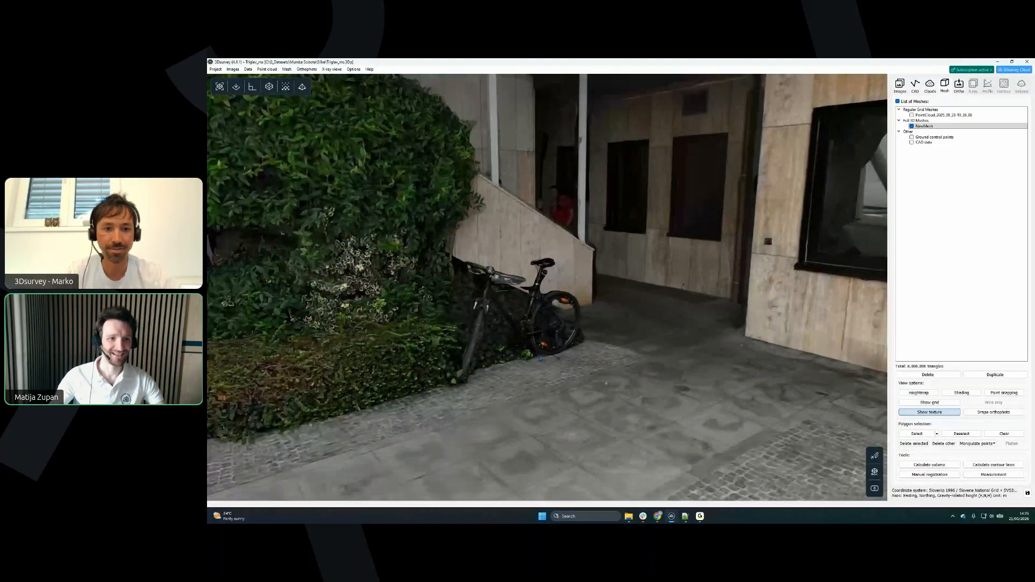
# Step: Examine the full canopy roof, its truss support and the covered parking bays from across the parking lot
pyautogui.scroll(-10, 540, 359)
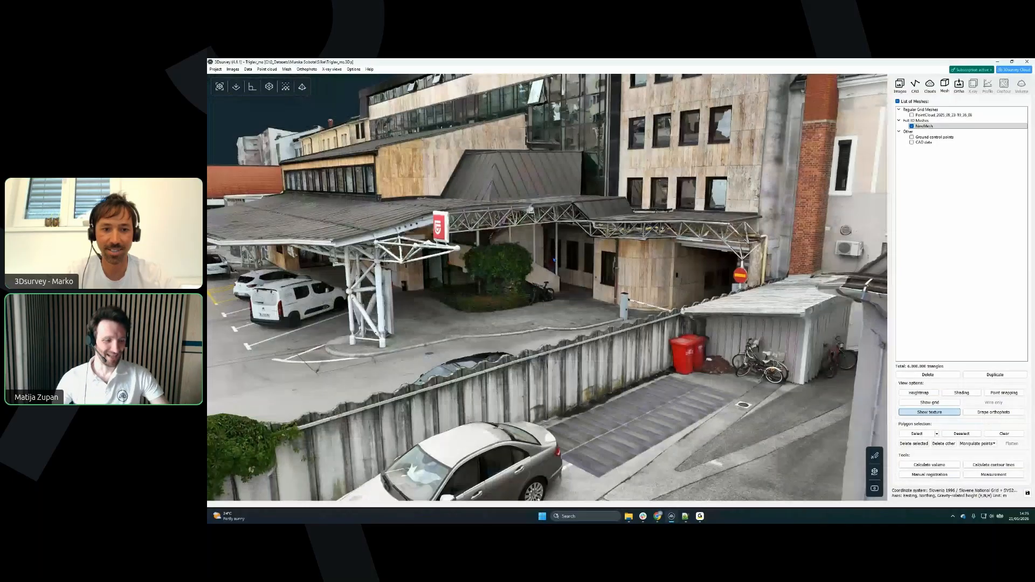
pyautogui.moveTo(453, 318); pyautogui.dragTo(513, 289)
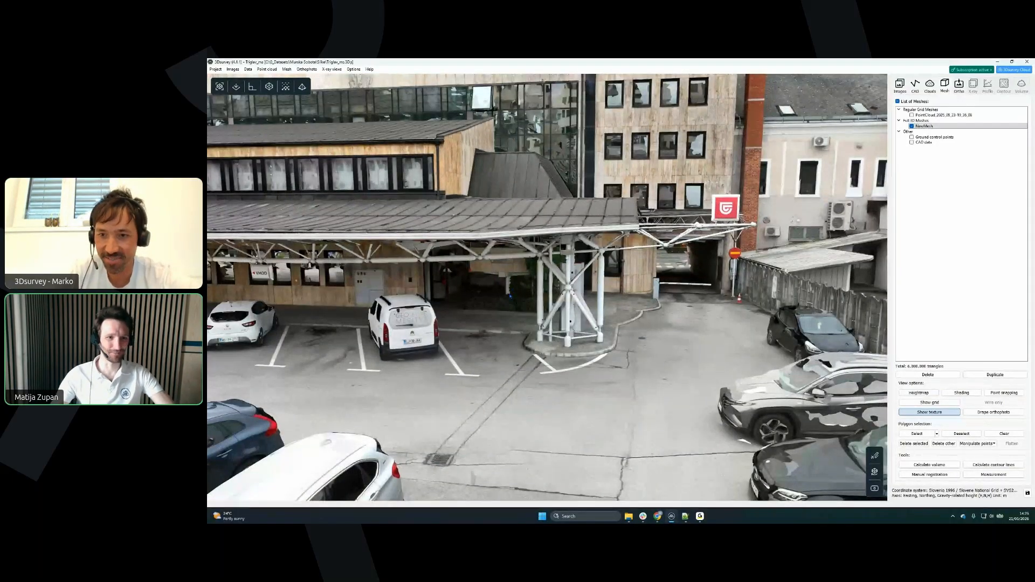
pyautogui.moveTo(523, 290); pyautogui.dragTo(519, 295, button='middle')
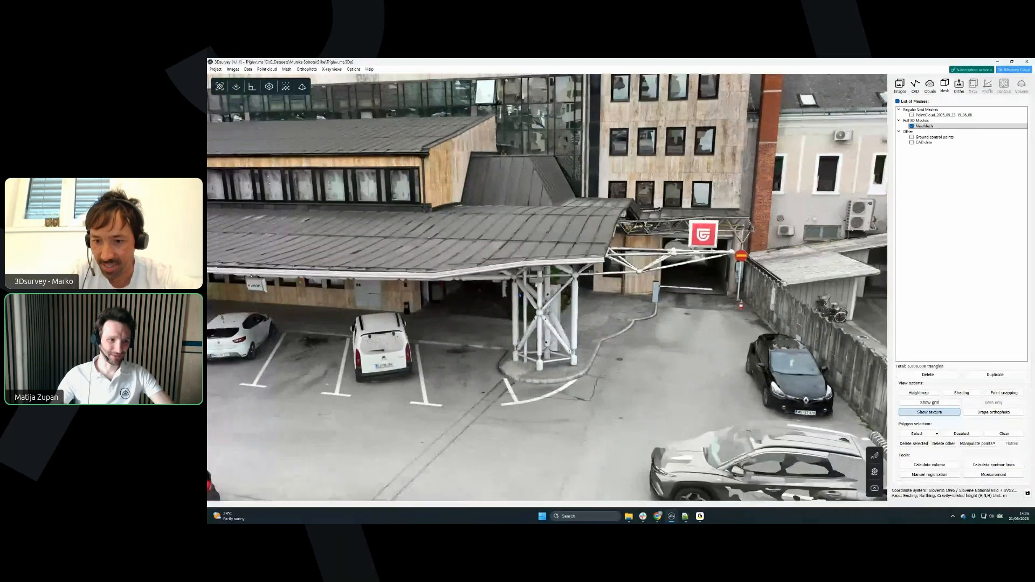
pyautogui.scroll(-3, 520, 295)
pyautogui.moveTo(520, 295); pyautogui.dragTo(569, 286)
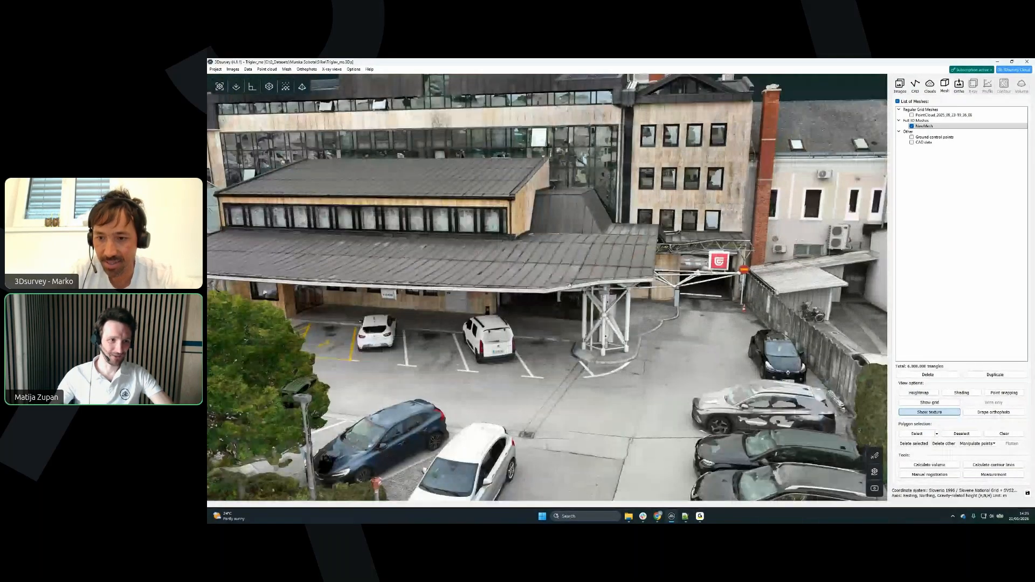
pyautogui.moveTo(570, 286); pyautogui.dragTo(565, 402, button='middle')
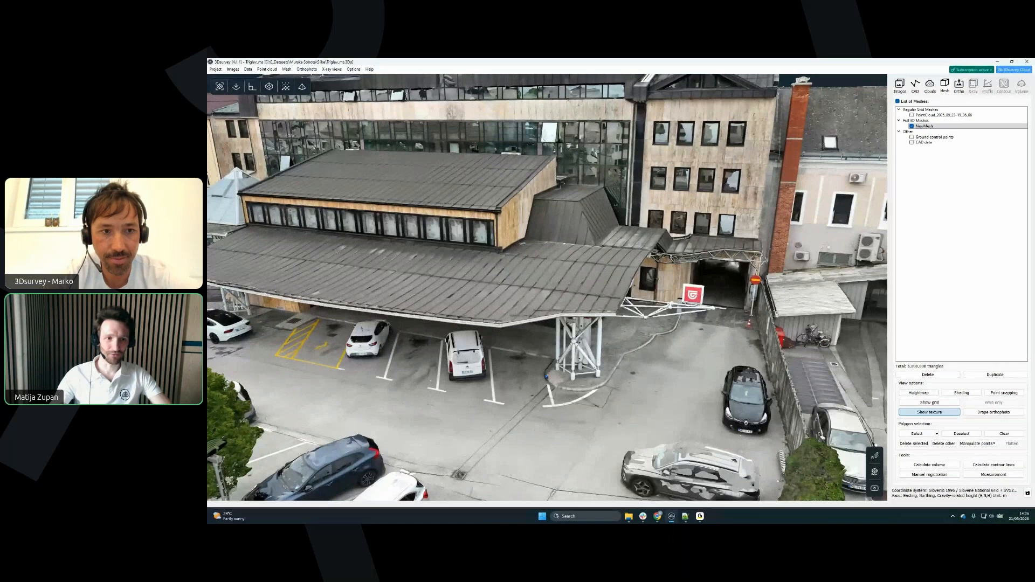
# Step: Open the project's orthophotos and show the Ground Orthophoto over the TopDown Orthophoto around the canopy building
pyautogui.click(959, 87)
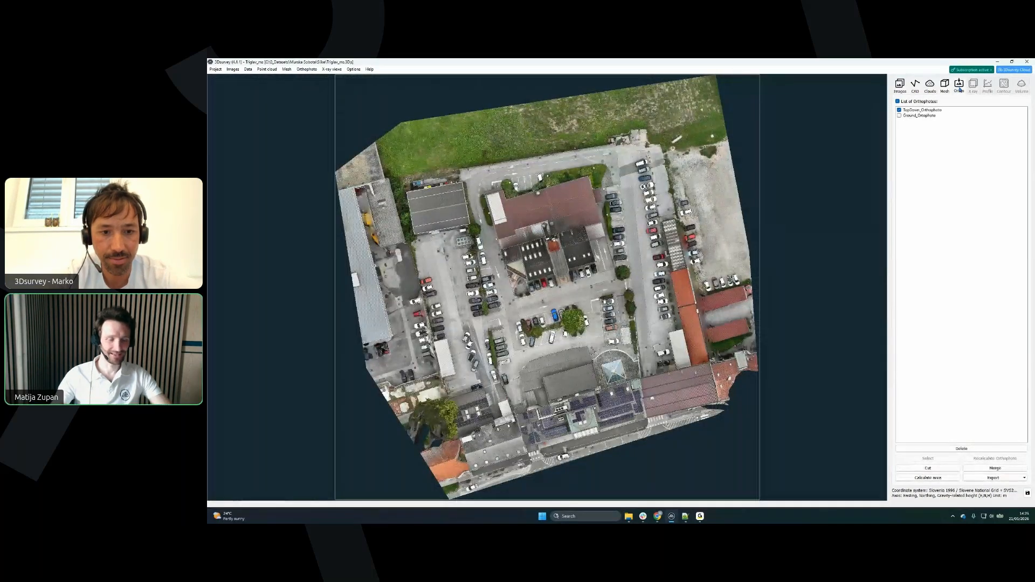
pyautogui.scroll(3, 570, 356)
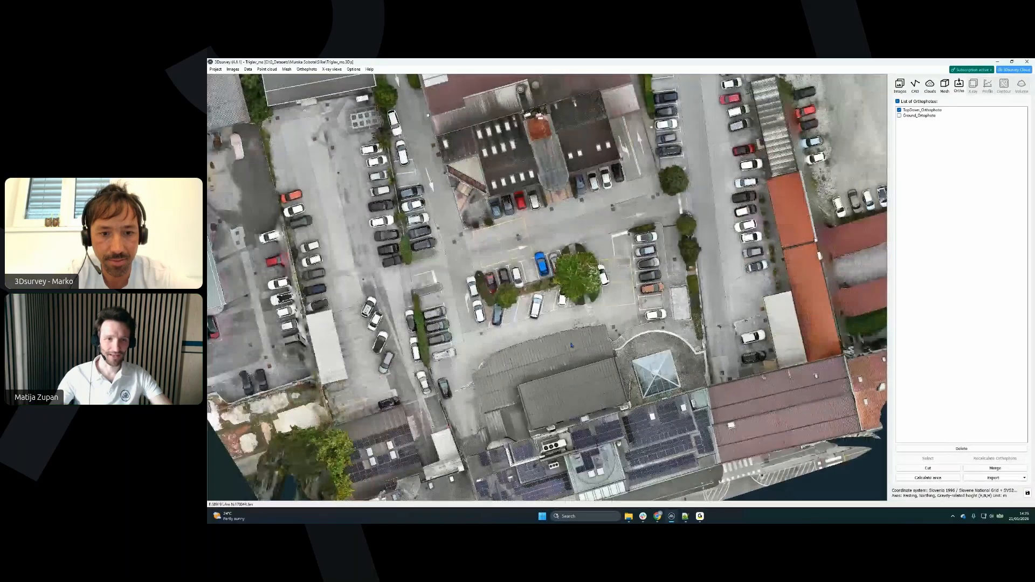
pyautogui.scroll(2, 639, 302)
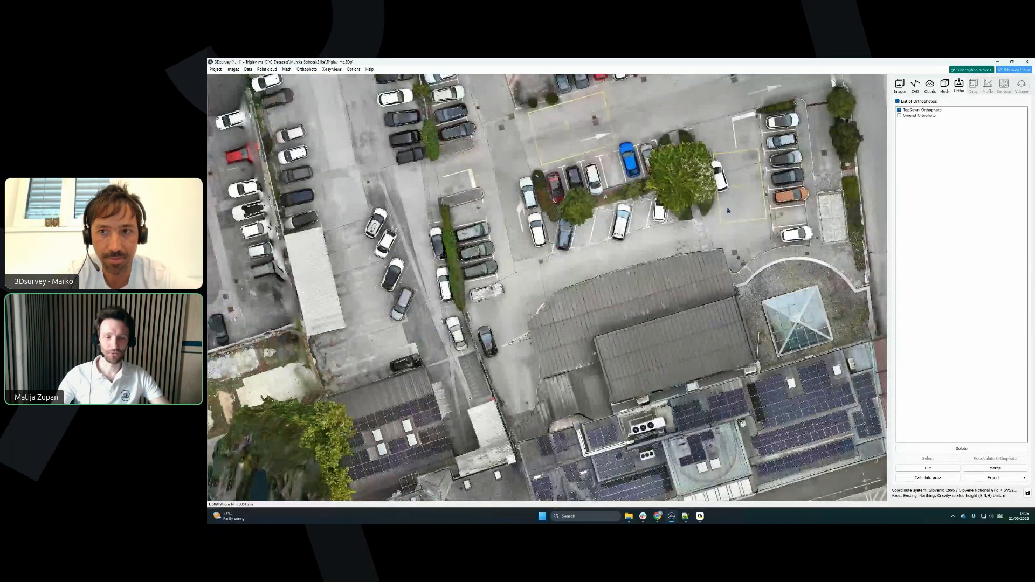
pyautogui.moveTo(728, 211); pyautogui.dragTo(626, 219)
pyautogui.click(900, 117)
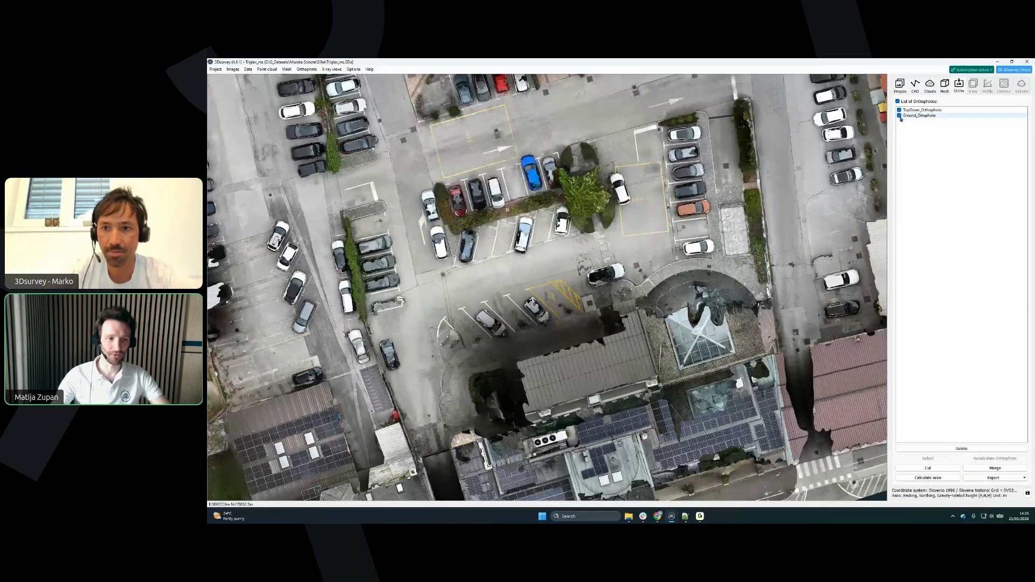
# Step: Examine the parking bays beneath the removed canopy and the tree-lined central island on the Ground Orthophoto
pyautogui.scroll(3, 614, 242)
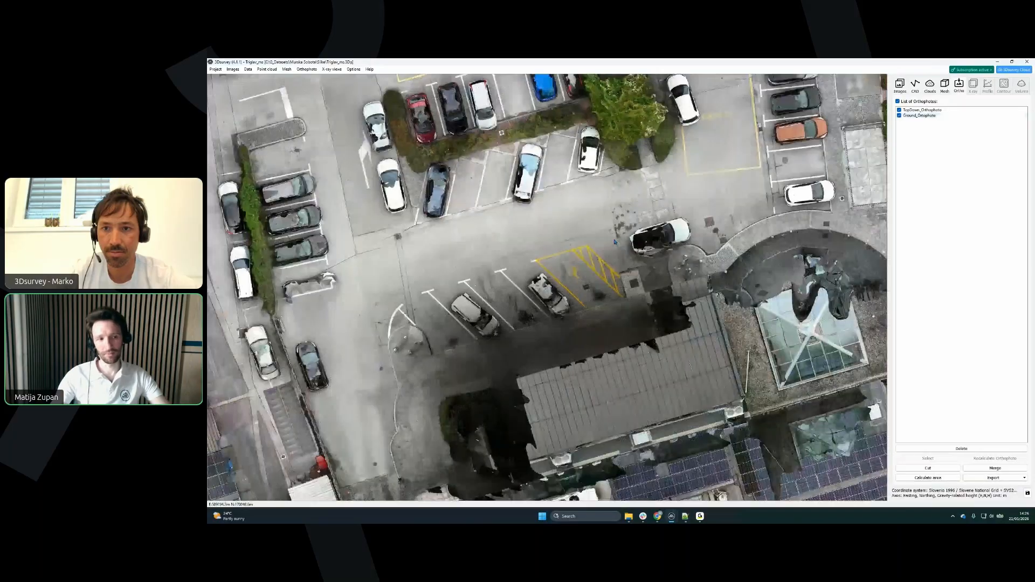
pyautogui.moveTo(535, 311); pyautogui.dragTo(593, 245)
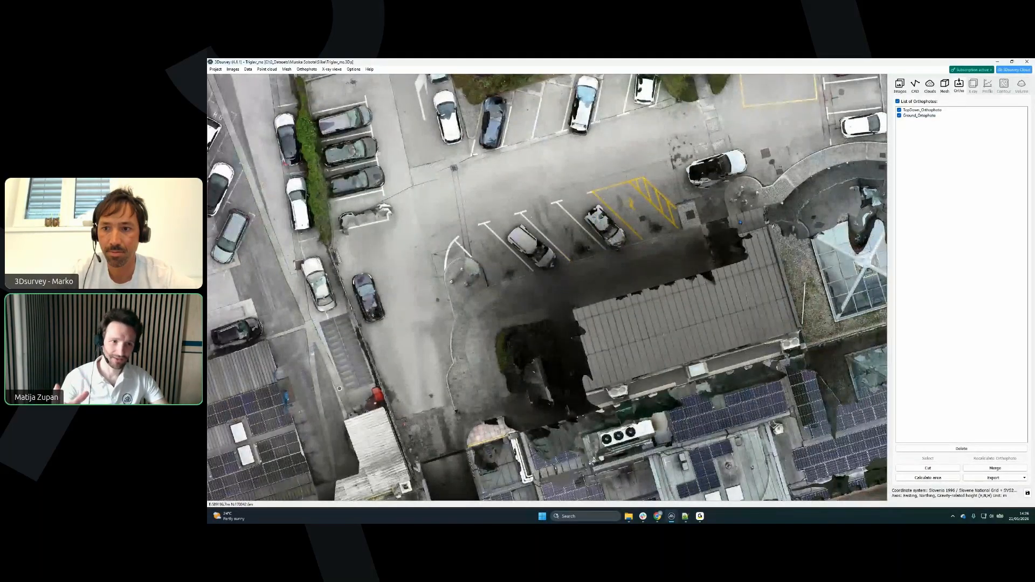
pyautogui.moveTo(740, 221); pyautogui.dragTo(748, 273)
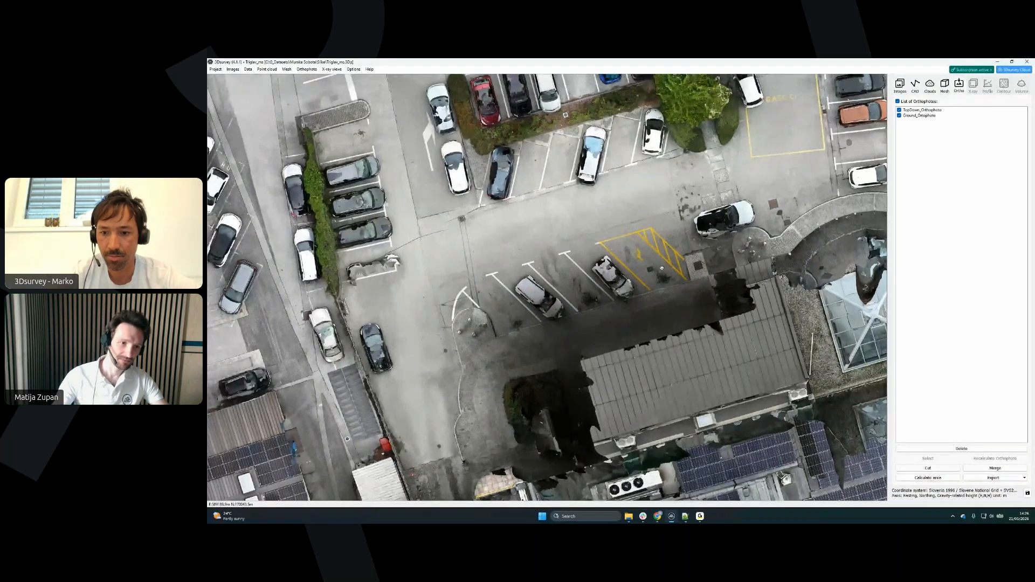
pyautogui.moveTo(592, 323); pyautogui.dragTo(584, 359)
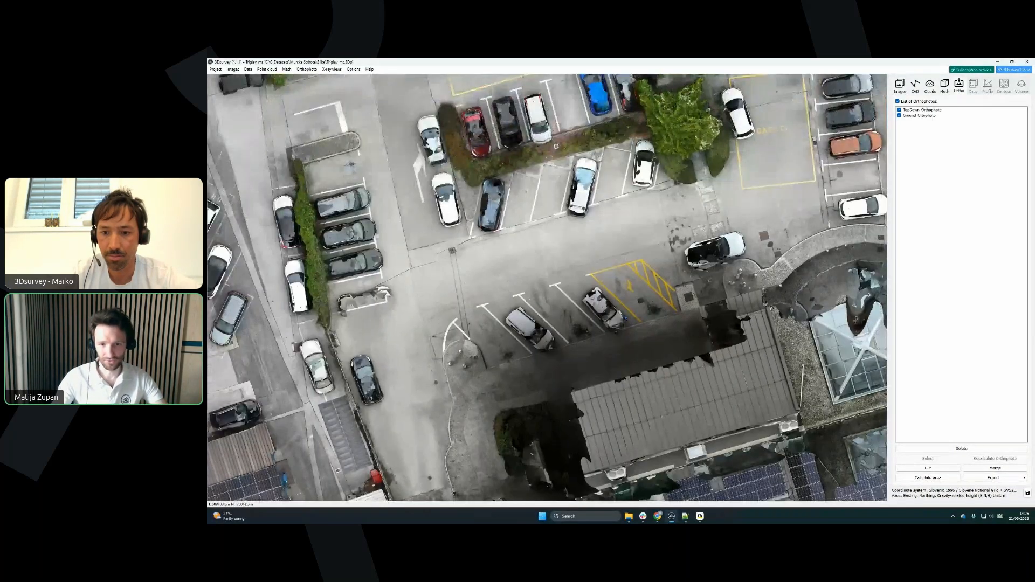
pyautogui.moveTo(556, 146); pyautogui.dragTo(553, 183)
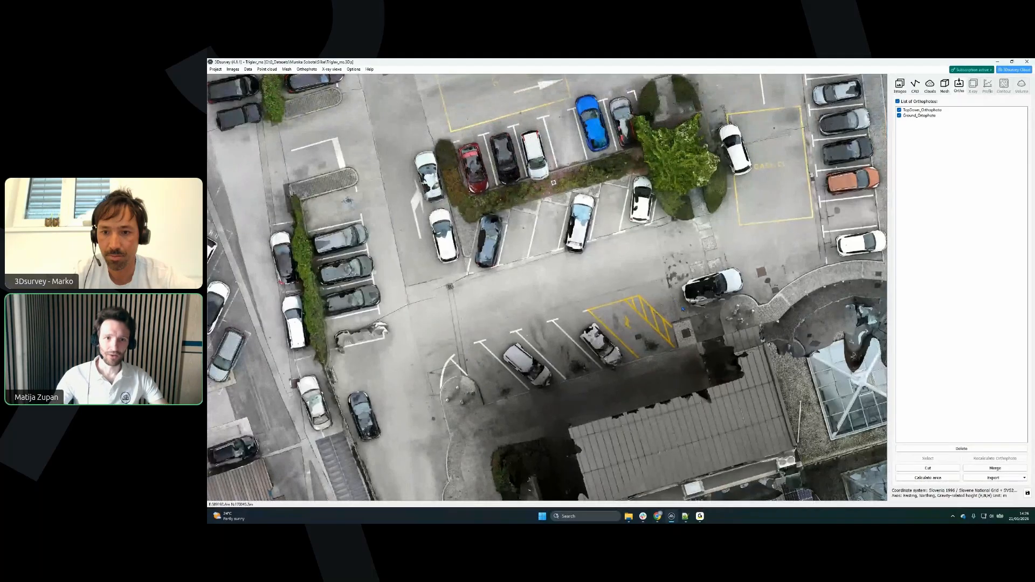
pyautogui.moveTo(672, 296); pyautogui.dragTo(633, 357)
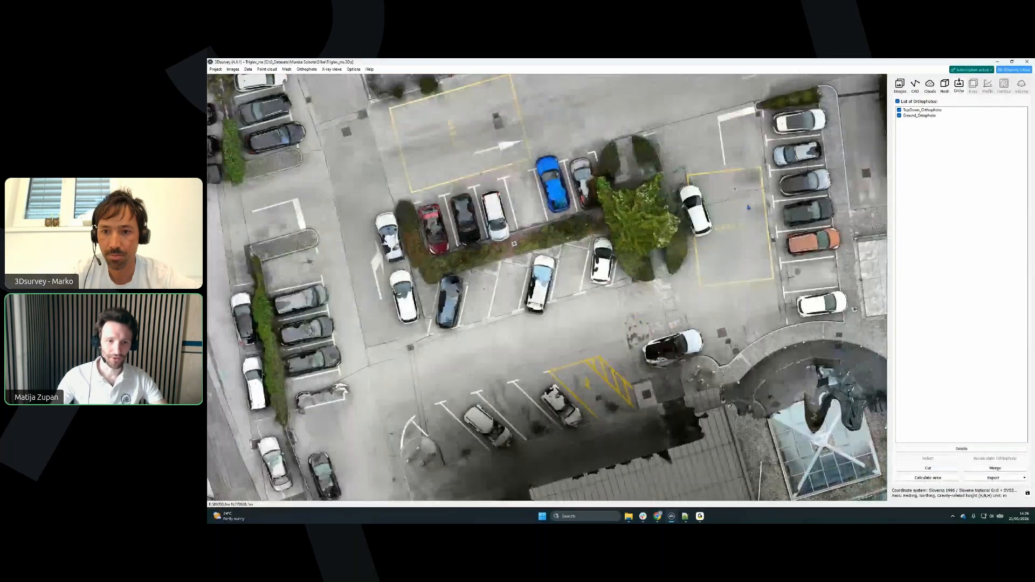
# Step: Toggle the Ground Orthophoto off and on to compare the canopy and central trees with the TopDown Orthophoto
pyautogui.click(899, 116)
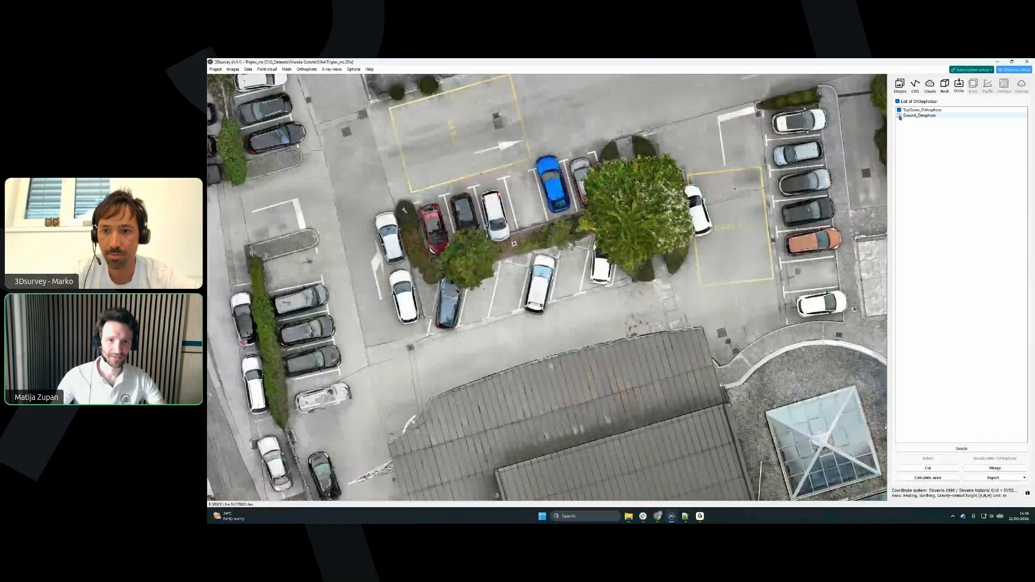
pyautogui.click(900, 115)
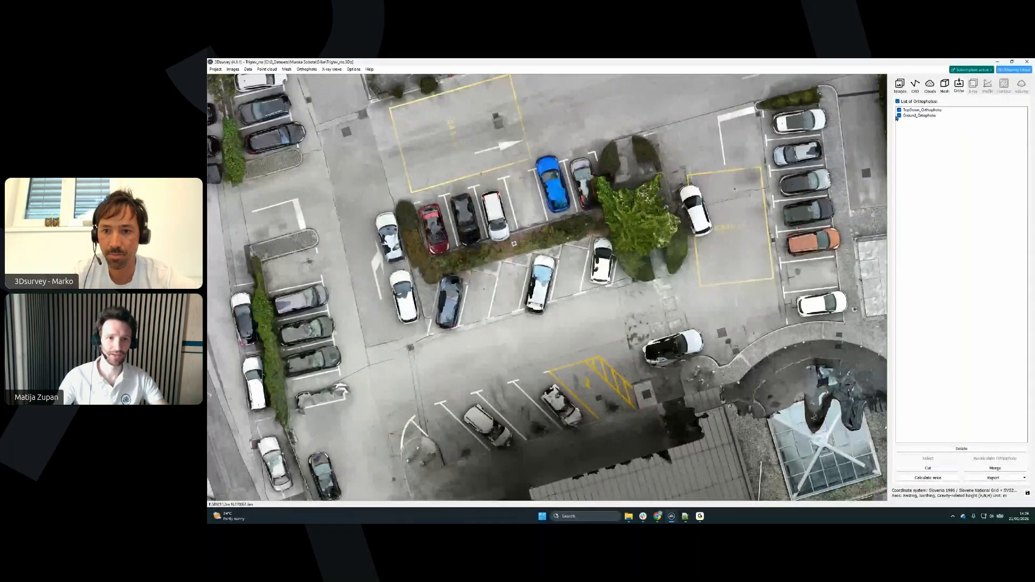
pyautogui.scroll(-2, 664, 195)
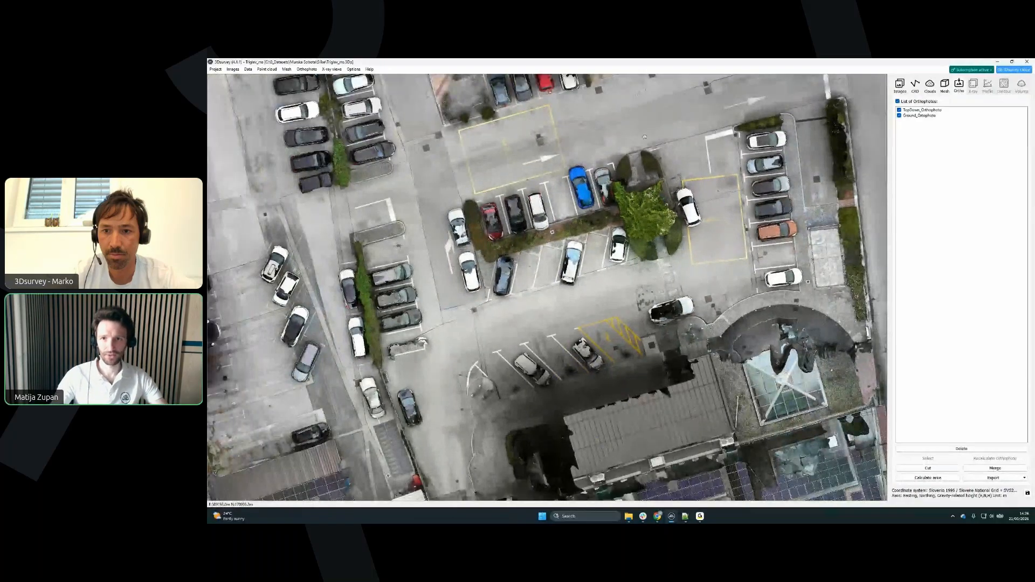
pyautogui.moveTo(645, 136); pyautogui.dragTo(669, 106)
pyautogui.scroll(-1, 798, 259)
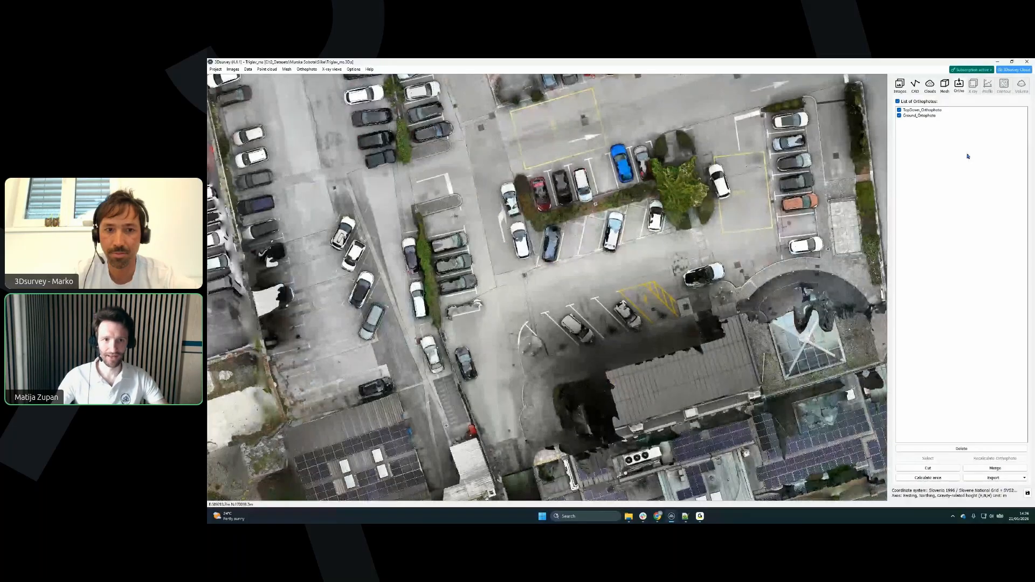
pyautogui.moveTo(737, 243); pyautogui.dragTo(693, 263)
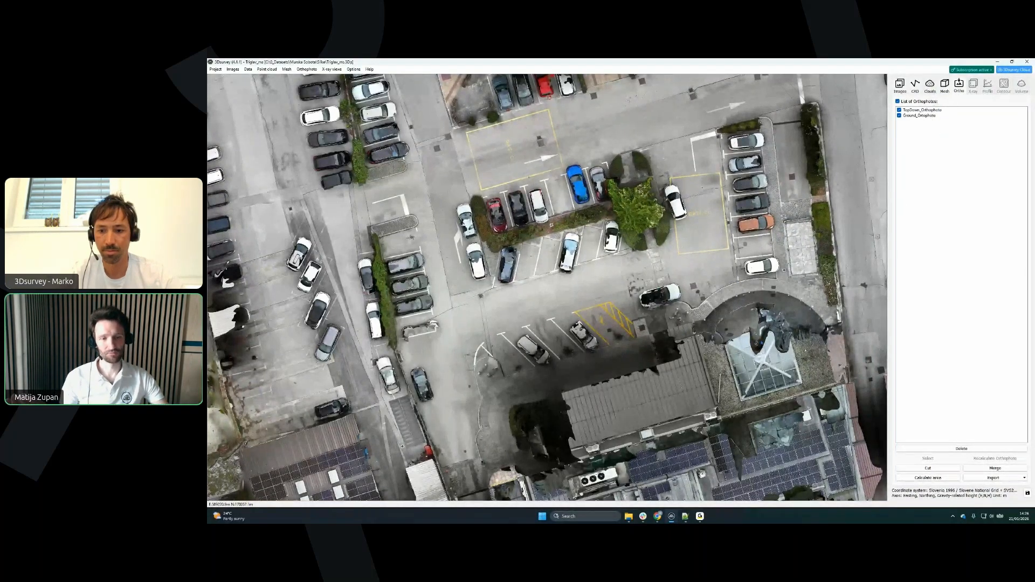
# Step: Open the point cloud and enable its Unassigned class to view the buildings, trees and cars across the whole parking lot
pyautogui.click(930, 86)
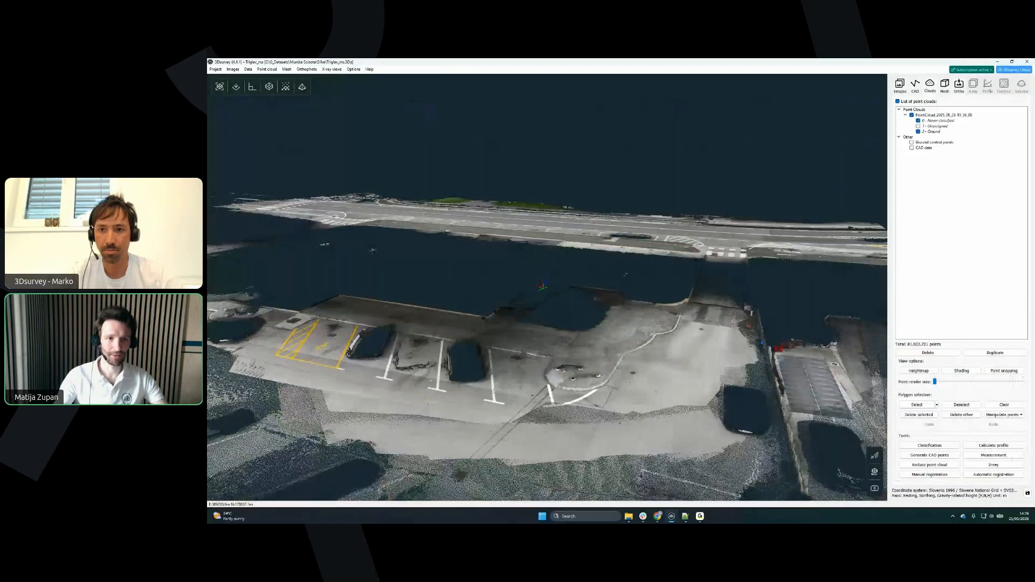
pyautogui.scroll(-3, 499, 247)
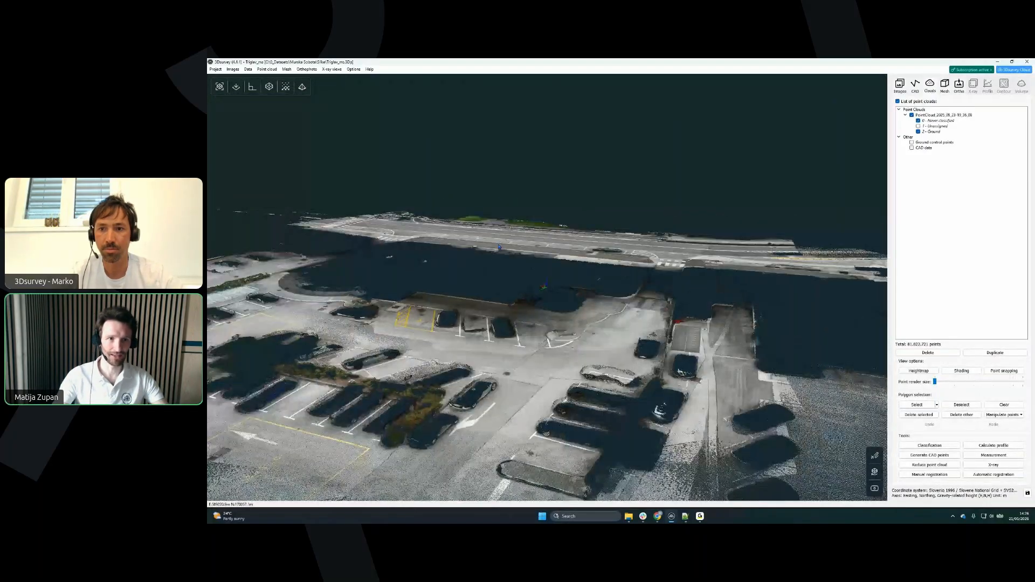
pyautogui.scroll(-3, 499, 247)
pyautogui.moveTo(499, 246); pyautogui.dragTo(531, 245)
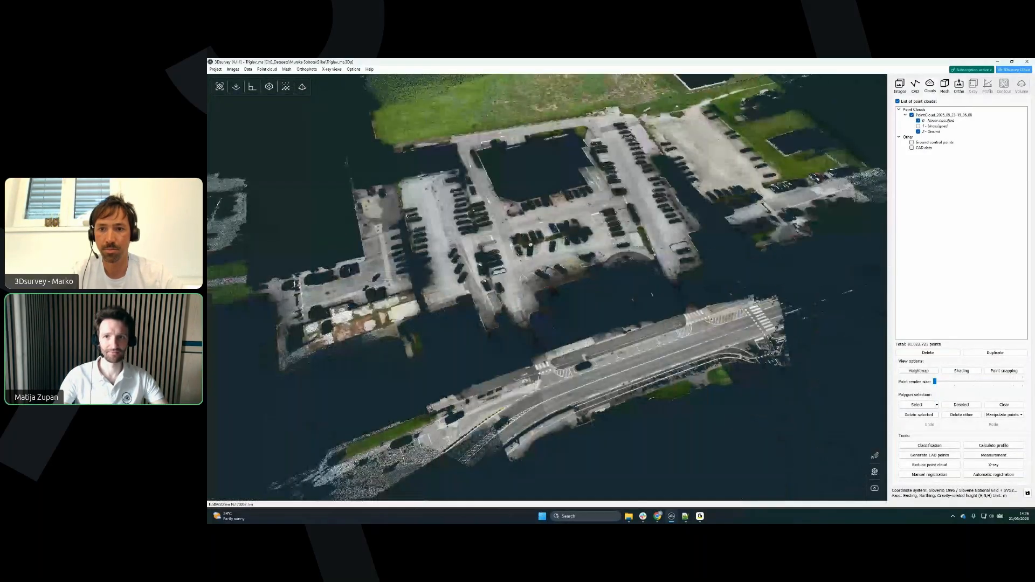
pyautogui.moveTo(530, 245); pyautogui.dragTo(553, 327, button='right')
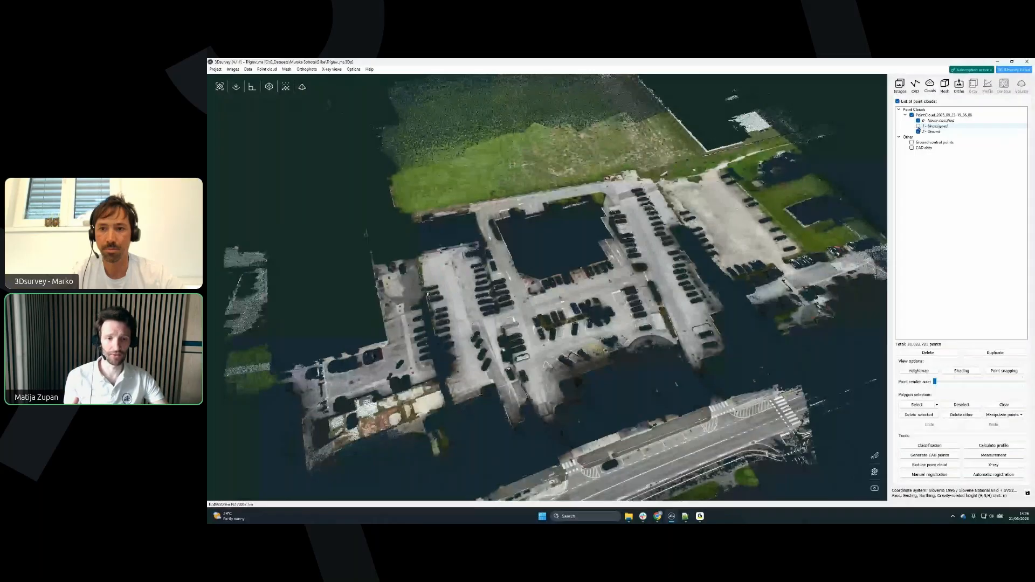
pyautogui.click(918, 126)
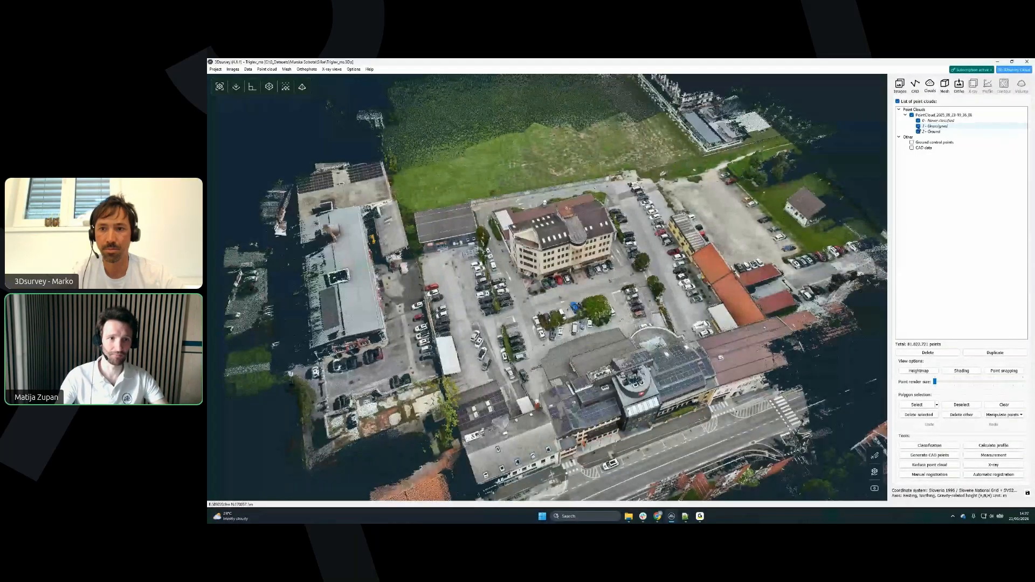
pyautogui.scroll(1, 605, 284)
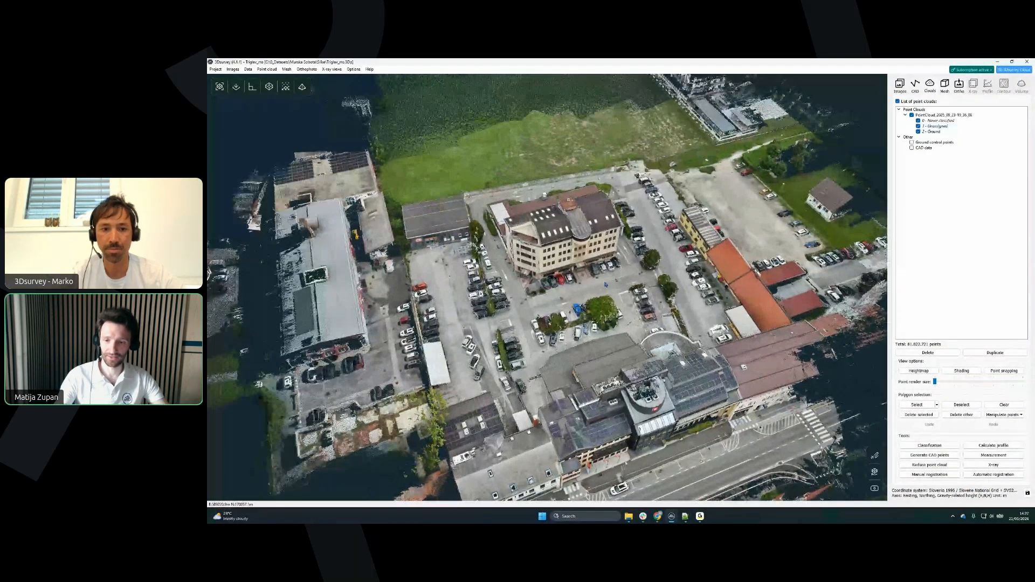
pyautogui.scroll(2, 605, 285)
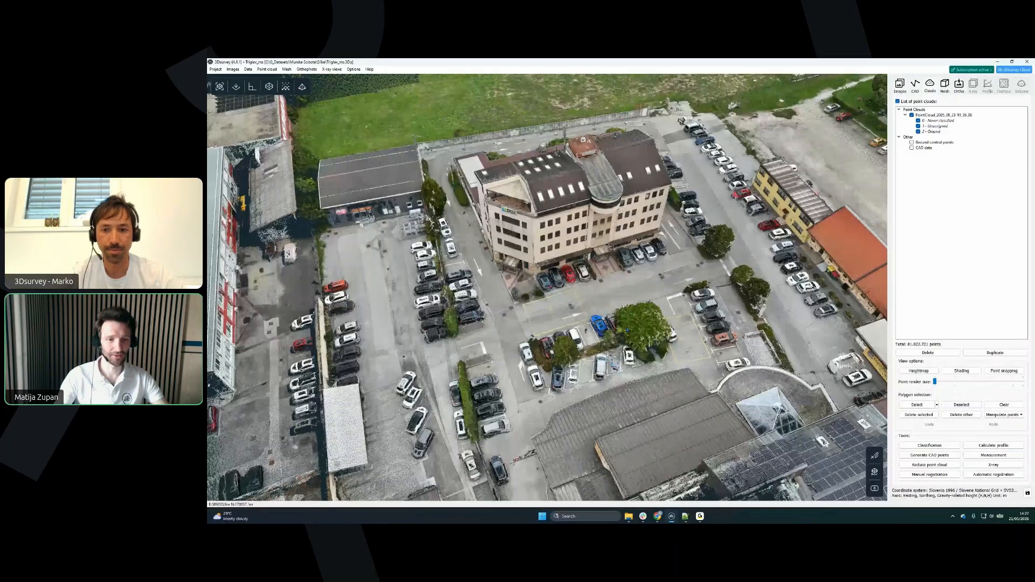
pyautogui.click(931, 446)
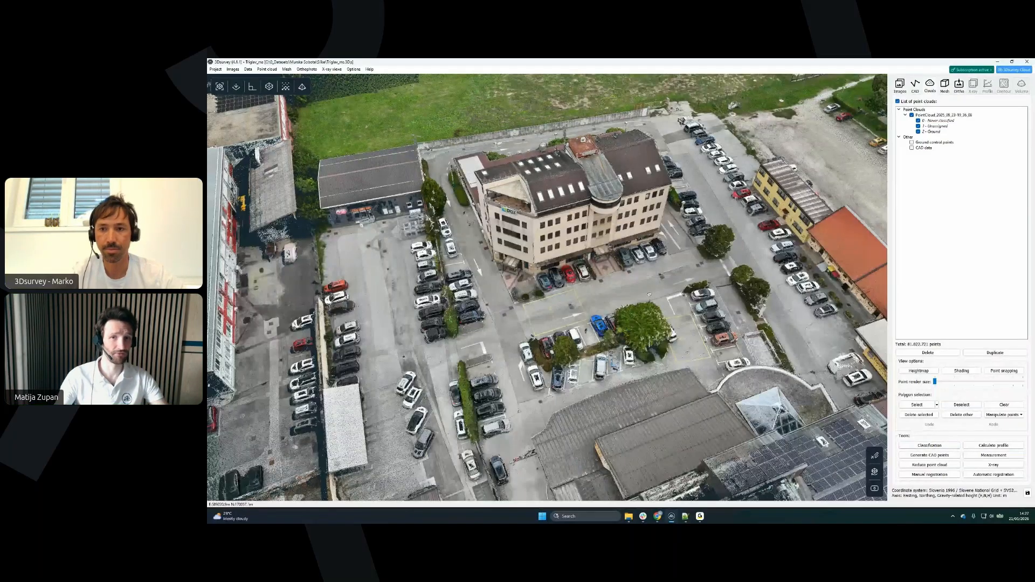
pyautogui.moveTo(649, 295); pyautogui.dragTo(648, 302)
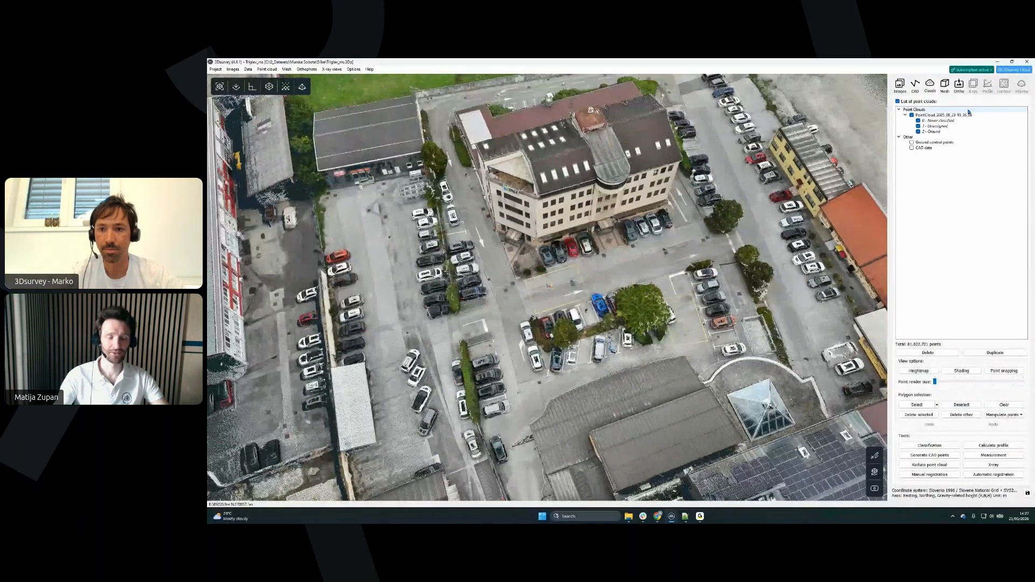
# Step: Hide the point cloud's Unassigned class and bring up the regular grid mesh calculation command
pyautogui.click(918, 126)
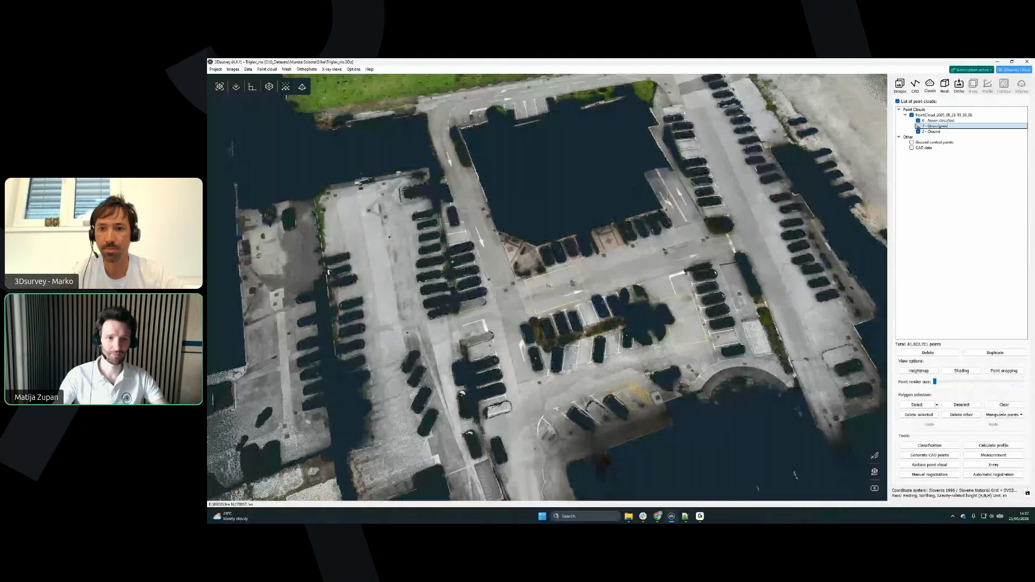
pyautogui.moveTo(691, 243); pyautogui.dragTo(886, 131)
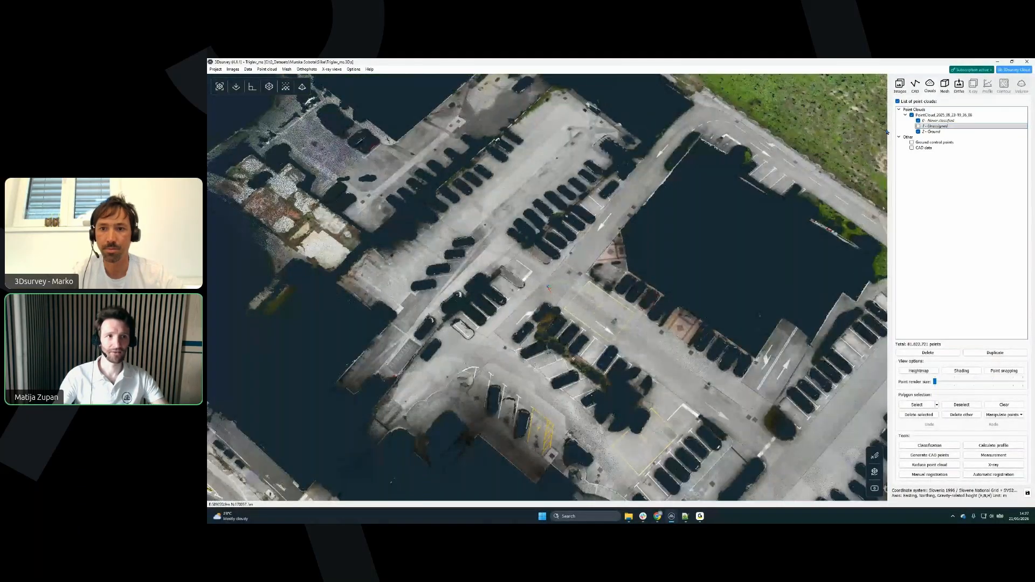
pyautogui.click(286, 69)
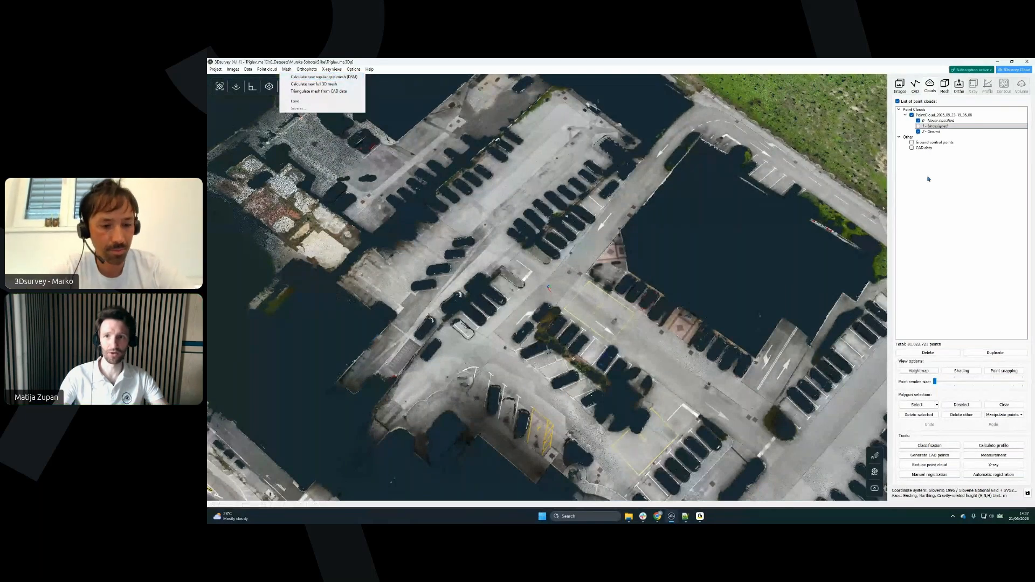
pyautogui.click(357, 79)
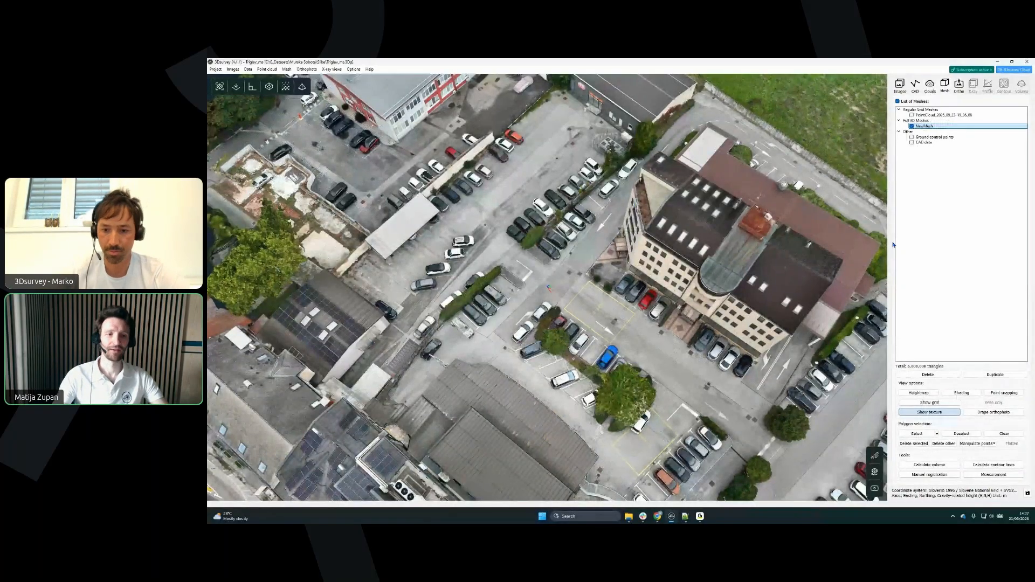
# Step: Show the regular grid mesh instead of the full 3D mesh, with heightmap and shading enabled
pyautogui.moveTo(724, 302); pyautogui.dragTo(700, 254)
pyautogui.click(918, 393)
pyautogui.click(953, 394)
pyautogui.scroll(-2, 713, 341)
pyautogui.moveTo(713, 341)
pyautogui.mouseDown()
pyautogui.moveTo(759, 310)
pyautogui.moveTo(768, 341)
pyautogui.moveTo(727, 354)
pyautogui.mouseUp()
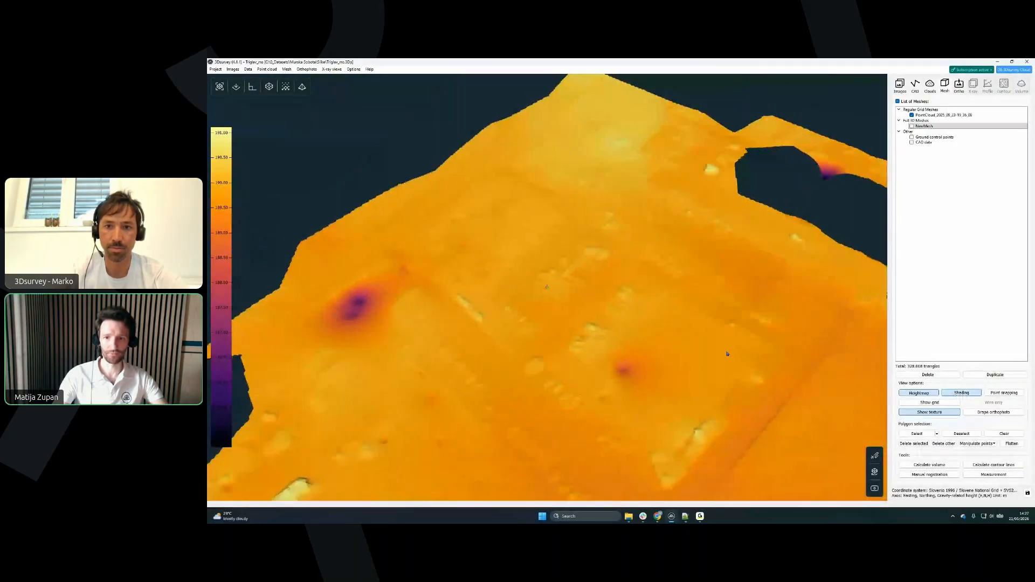
# Step: Turn off the heightmap and shading and examine the regular grid mesh's texture around the large building
pyautogui.click(934, 394)
pyautogui.click(948, 395)
pyautogui.scroll(6, 588, 327)
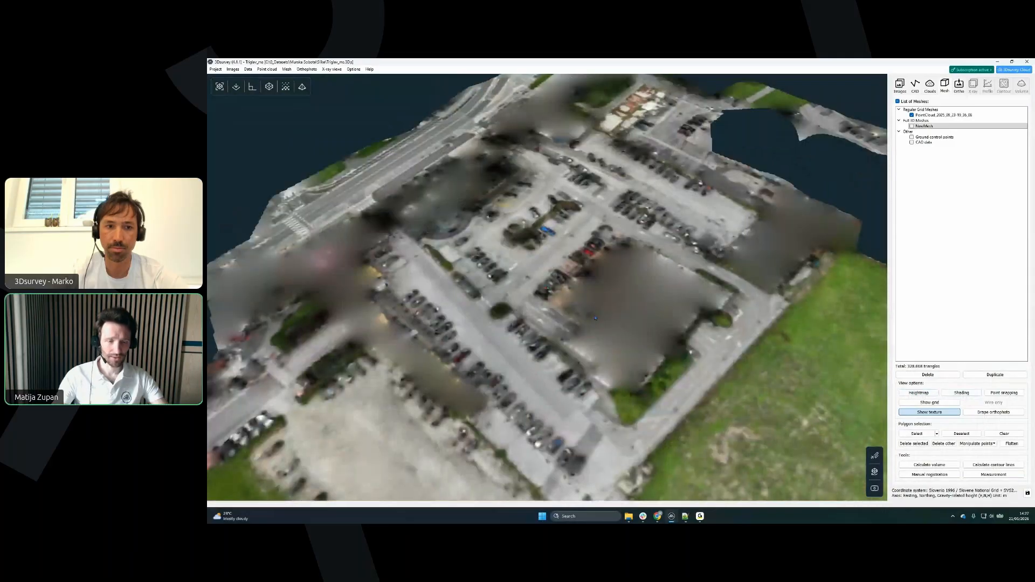
pyautogui.moveTo(617, 258); pyautogui.dragTo(598, 232)
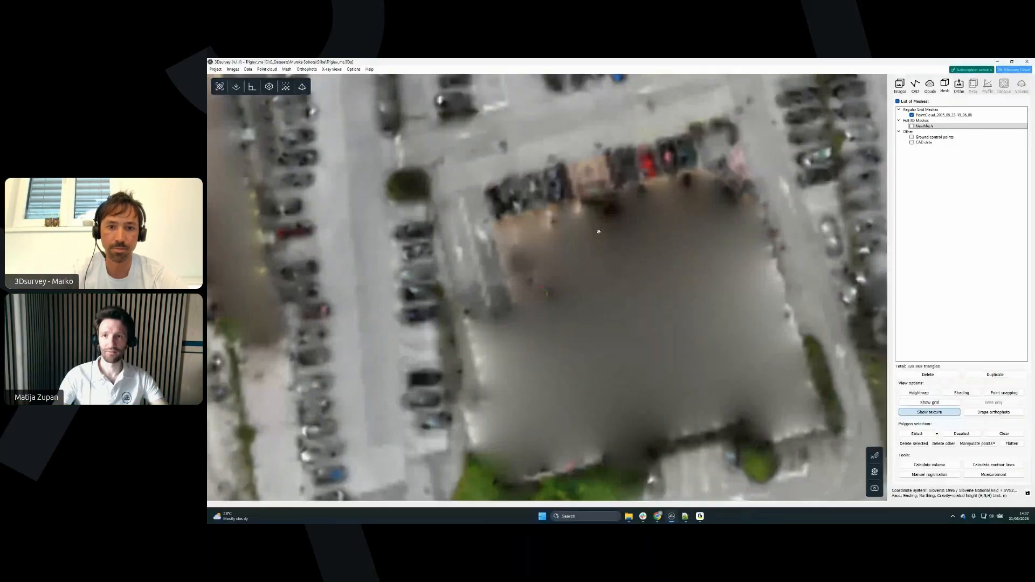
pyautogui.moveTo(599, 232); pyautogui.dragTo(643, 245, button='right')
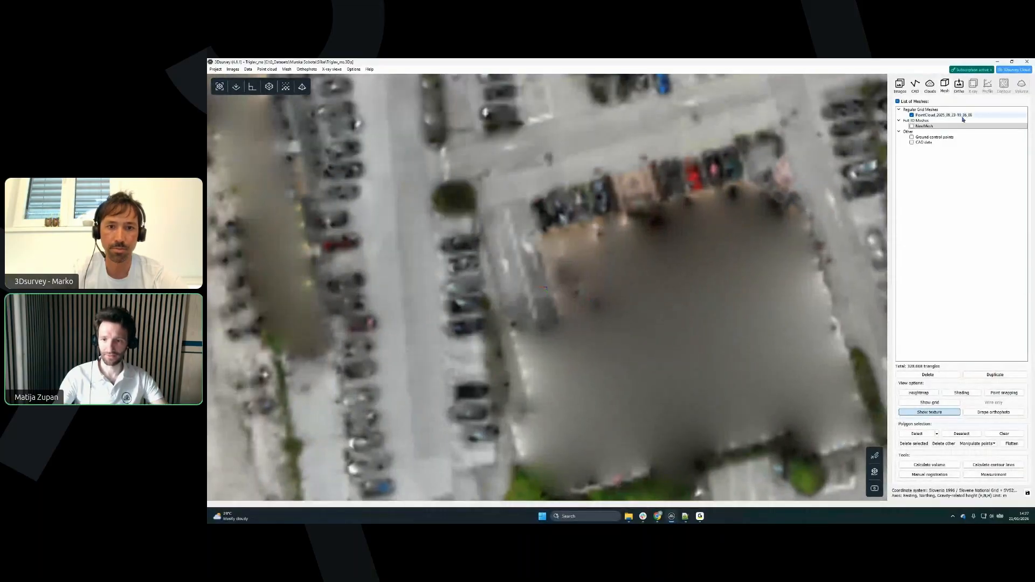
# Step: Drape the Ground Orthophoto over the regular grid mesh
pyautogui.click(1002, 413)
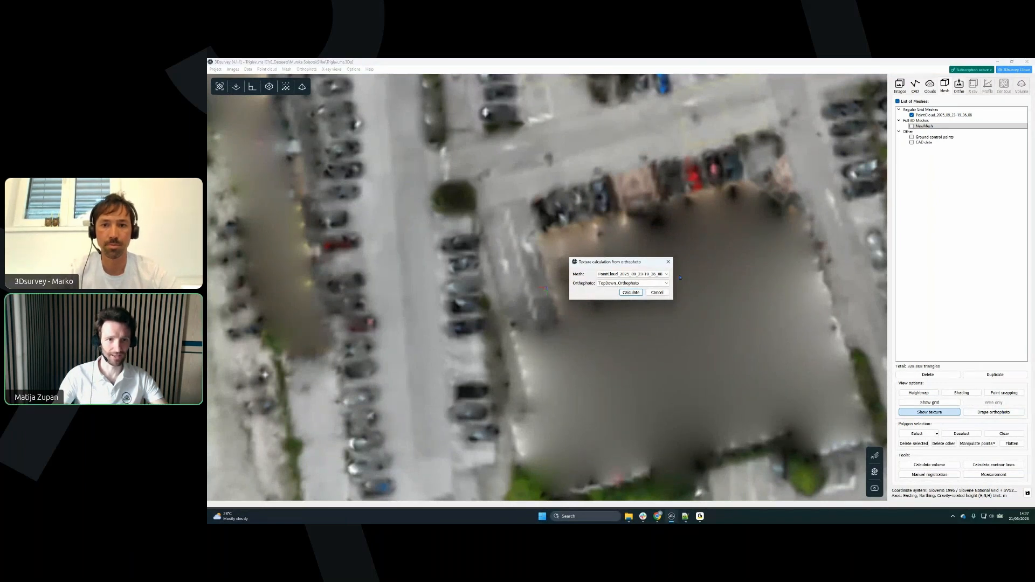
pyautogui.click(645, 284)
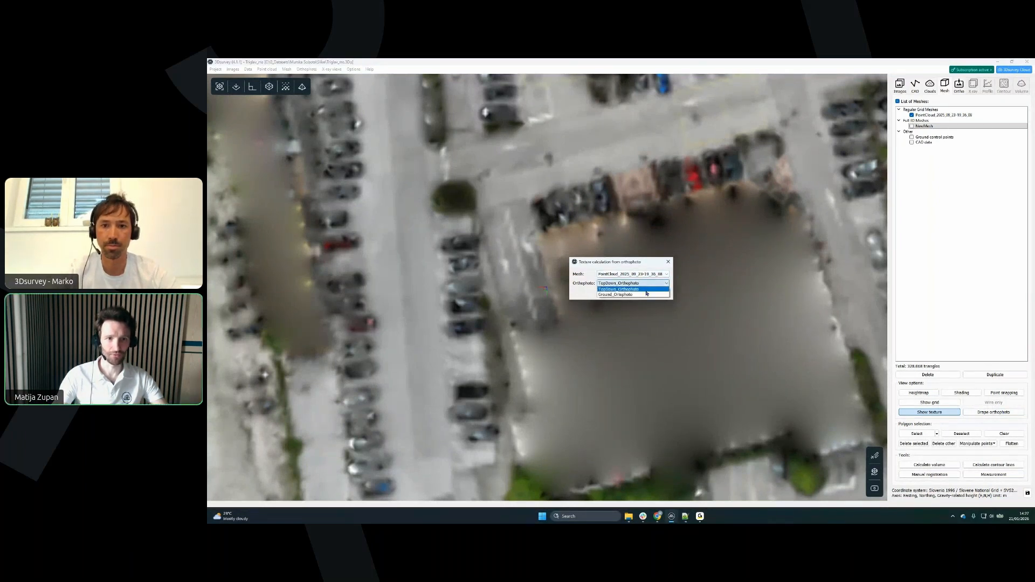
pyautogui.click(646, 294)
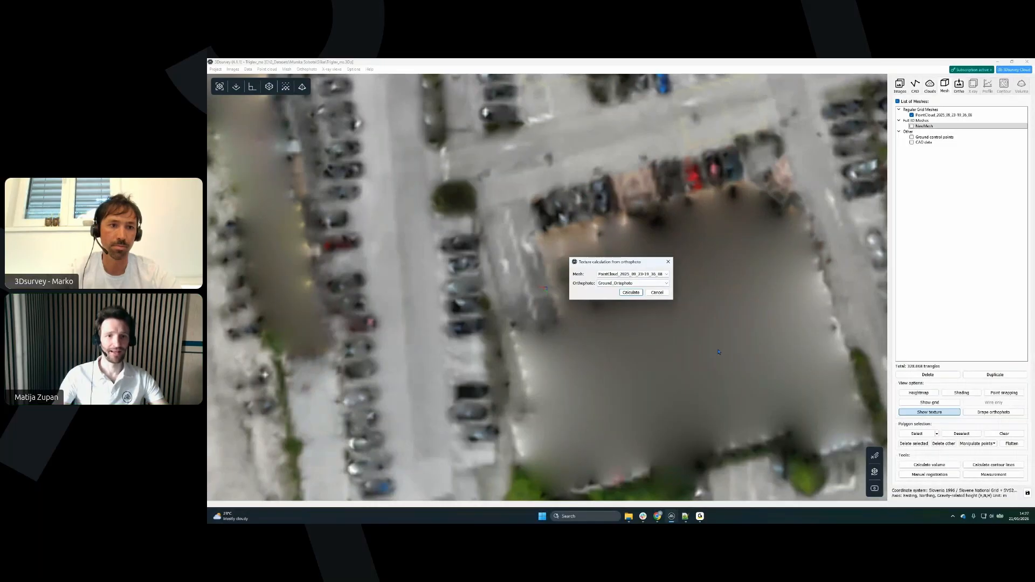
pyautogui.click(630, 293)
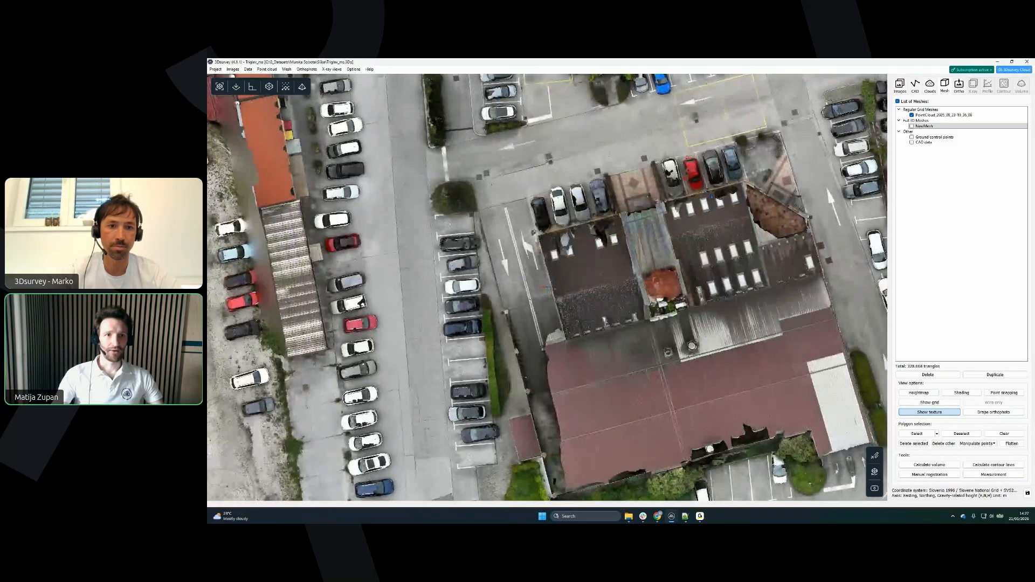
# Step: Examine the draped mesh around the central tree island, the canopy building and its parking bays
pyautogui.moveTo(715, 205); pyautogui.dragTo(740, 367)
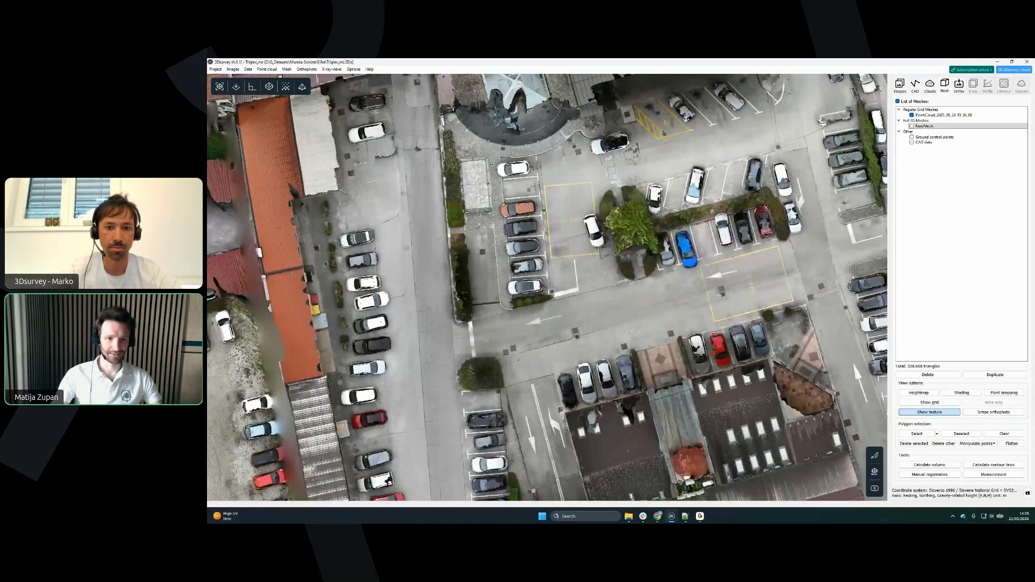
pyautogui.moveTo(663, 133); pyautogui.dragTo(546, 102, button='right')
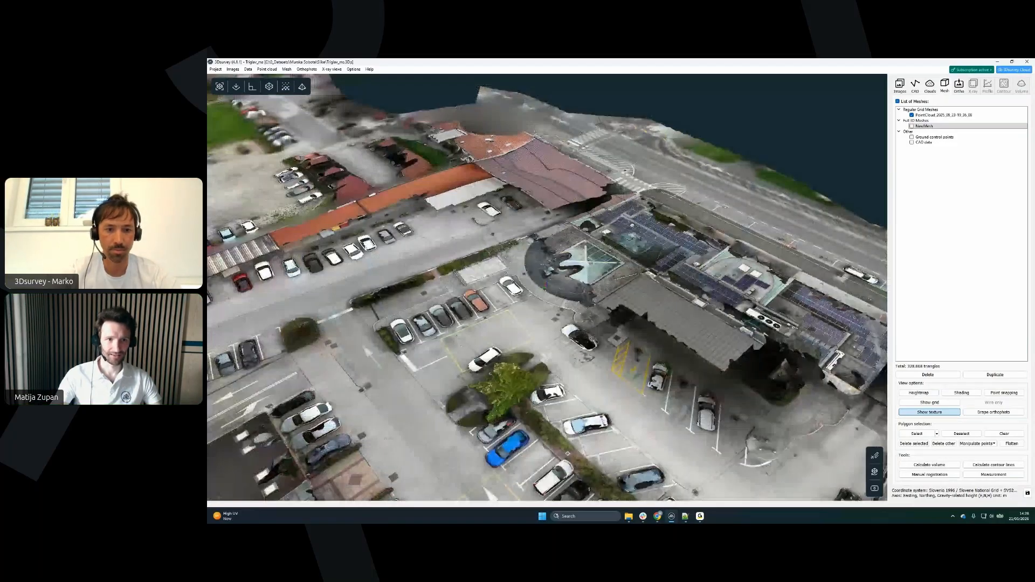
pyautogui.moveTo(636, 237); pyautogui.dragTo(501, 248)
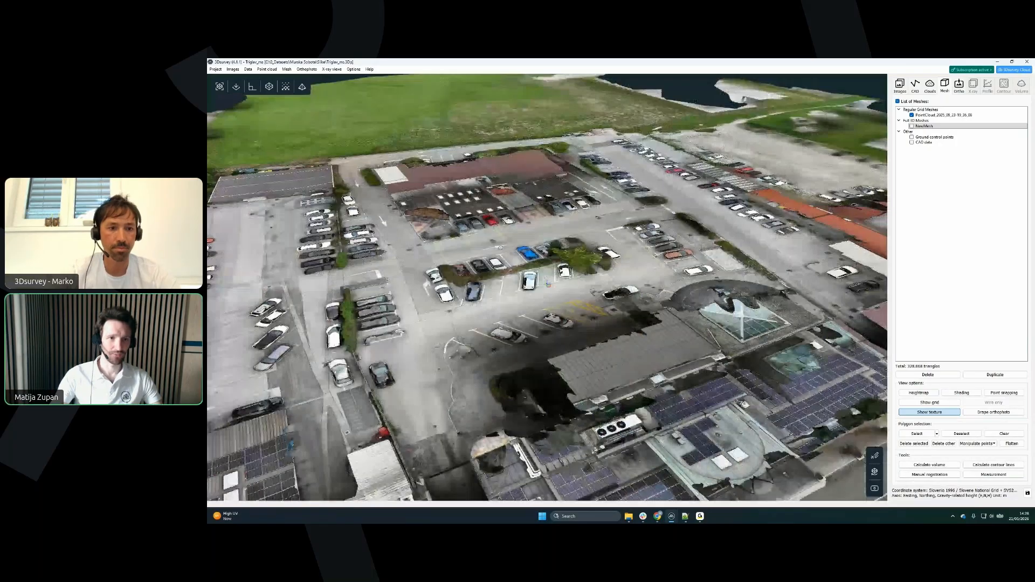
pyautogui.scroll(4, 548, 284)
pyautogui.moveTo(549, 284); pyautogui.dragTo(622, 238)
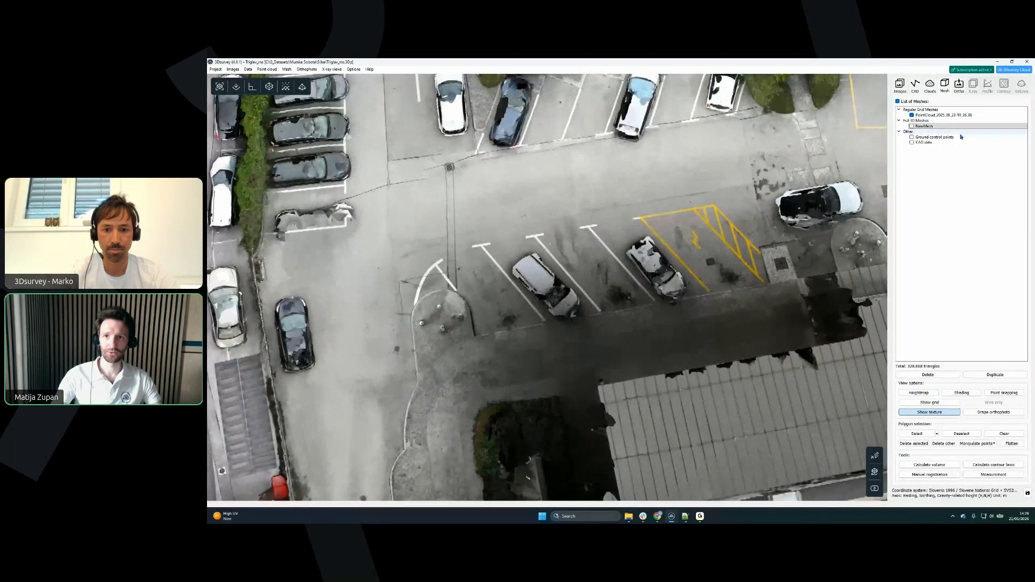
# Step: Check the ground point cloud at the canopy bays and display the CAD linework over the draped mesh there
pyautogui.click(930, 85)
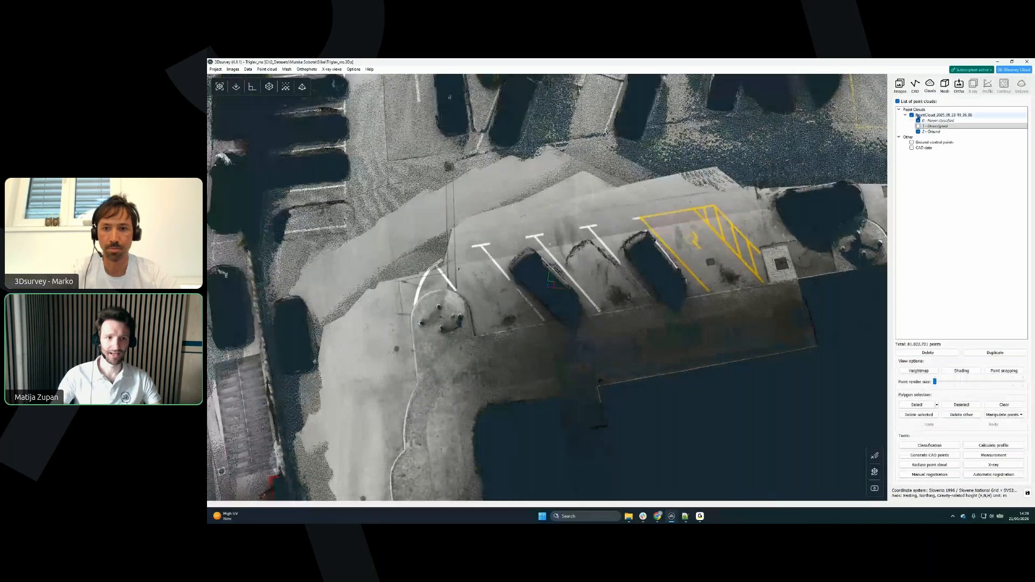
pyautogui.click(914, 85)
pyautogui.moveTo(584, 269)
pyautogui.mouseDown()
pyautogui.moveTo(581, 255)
pyautogui.moveTo(542, 294)
pyautogui.mouseUp()
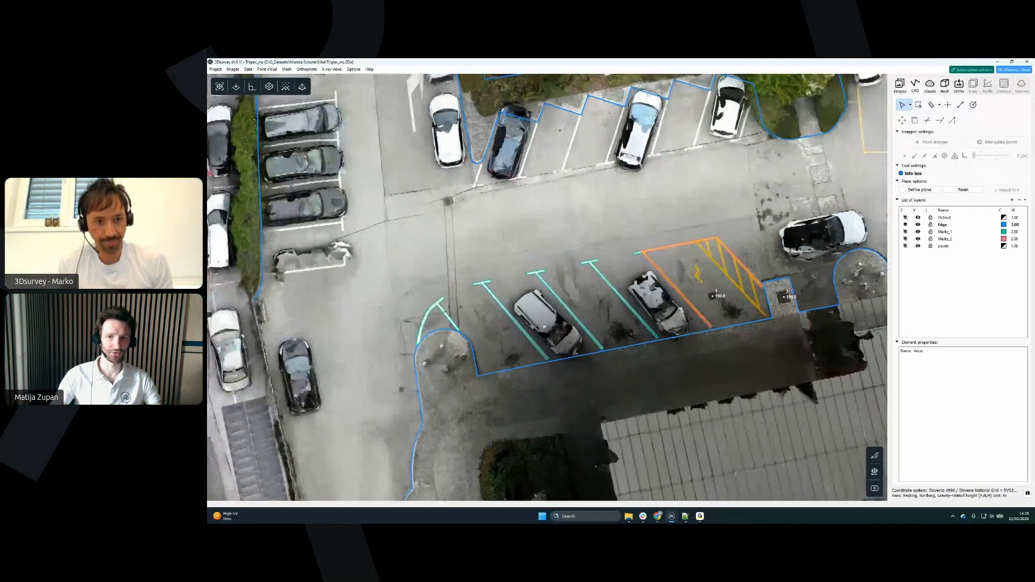
pyautogui.scroll(-2, 541, 294)
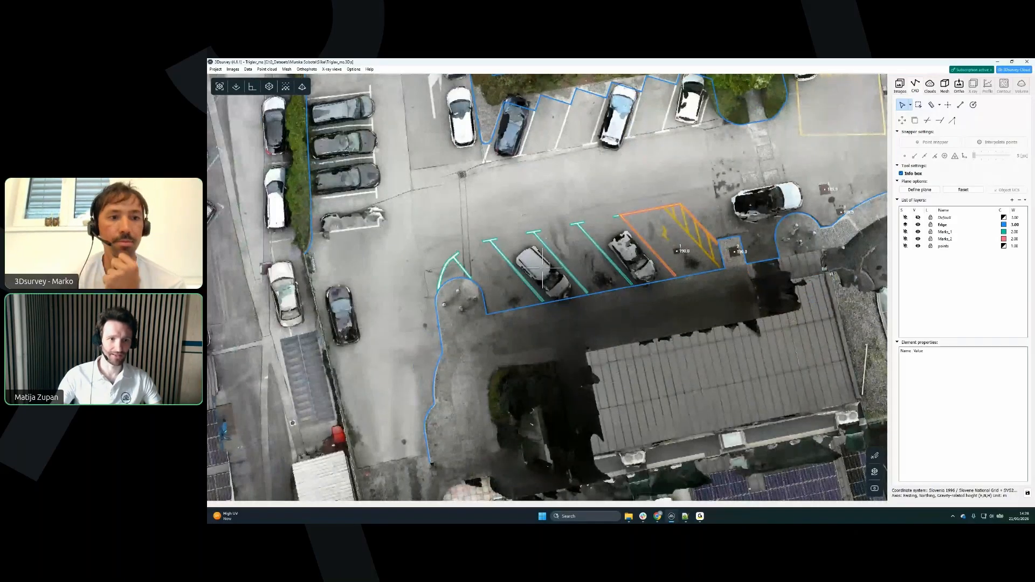
pyautogui.scroll(-1, 542, 267)
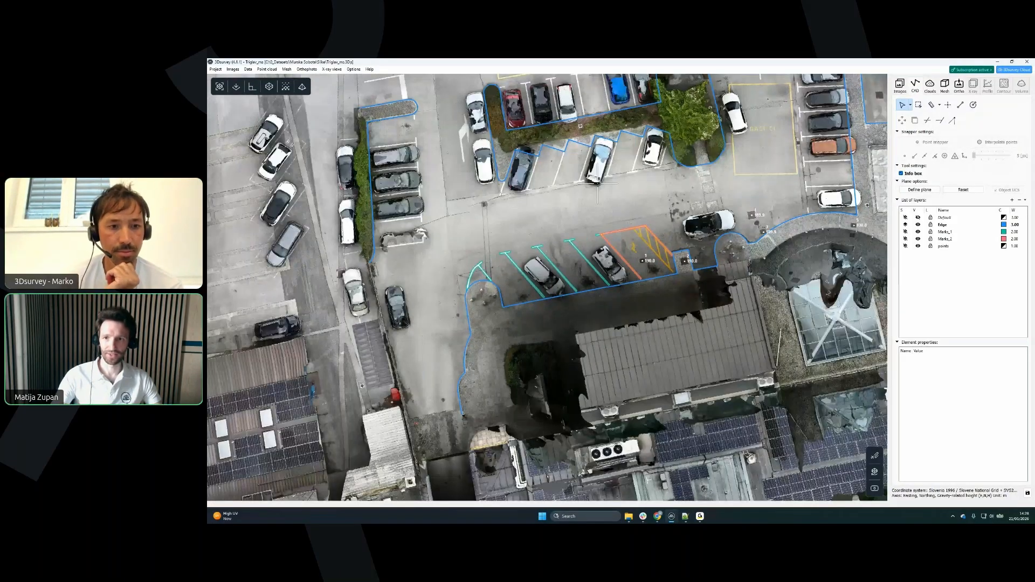
pyautogui.scroll(2, 527, 210)
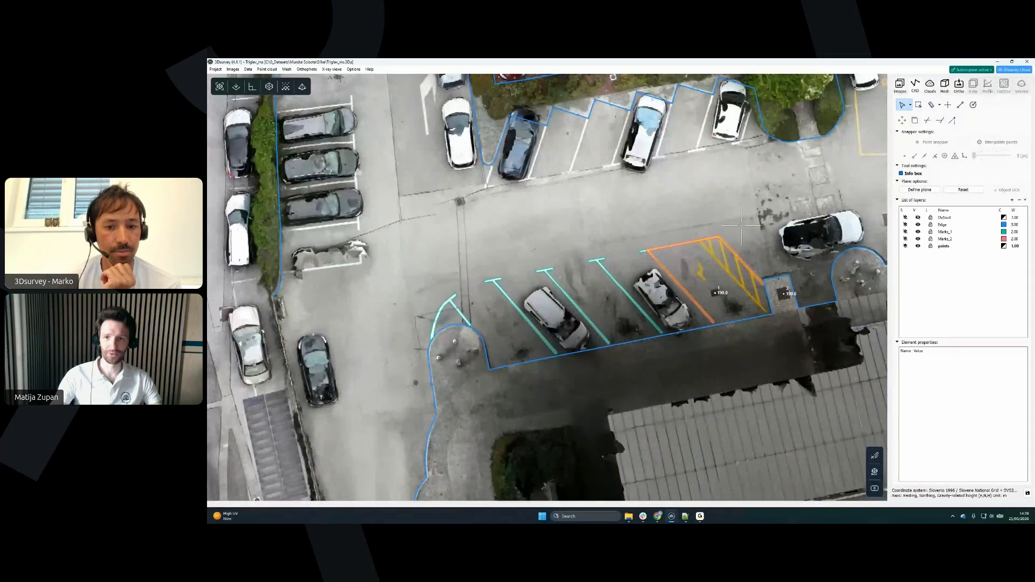
# Step: Start a polyline on the Marks_2 layer at a stall's end marking, enlarging the image triangulation window and magnifying its photos to check the vertex
pyautogui.click(907, 240)
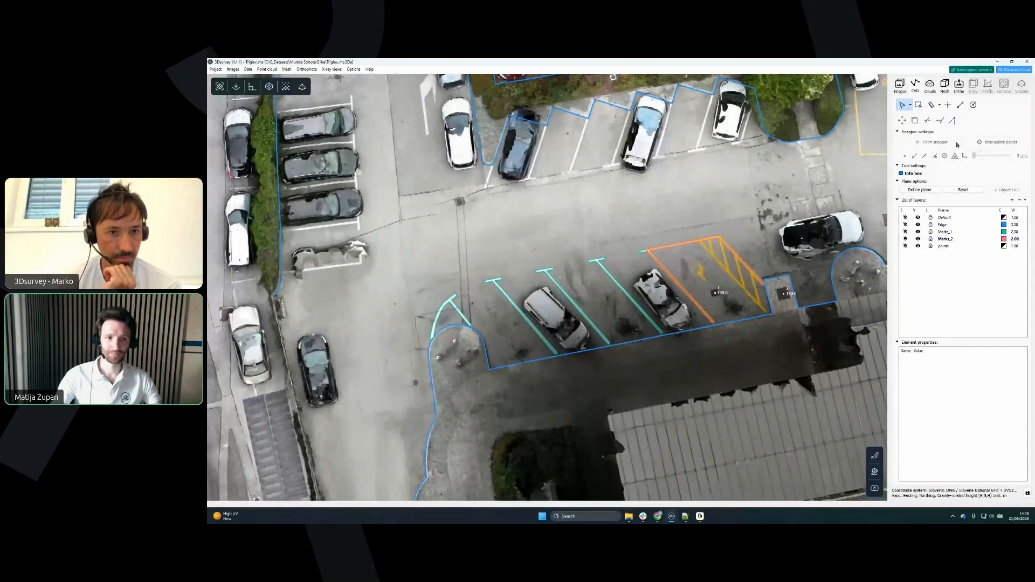
pyautogui.click(960, 106)
pyautogui.moveTo(500, 214); pyautogui.dragTo(499, 251, button='middle')
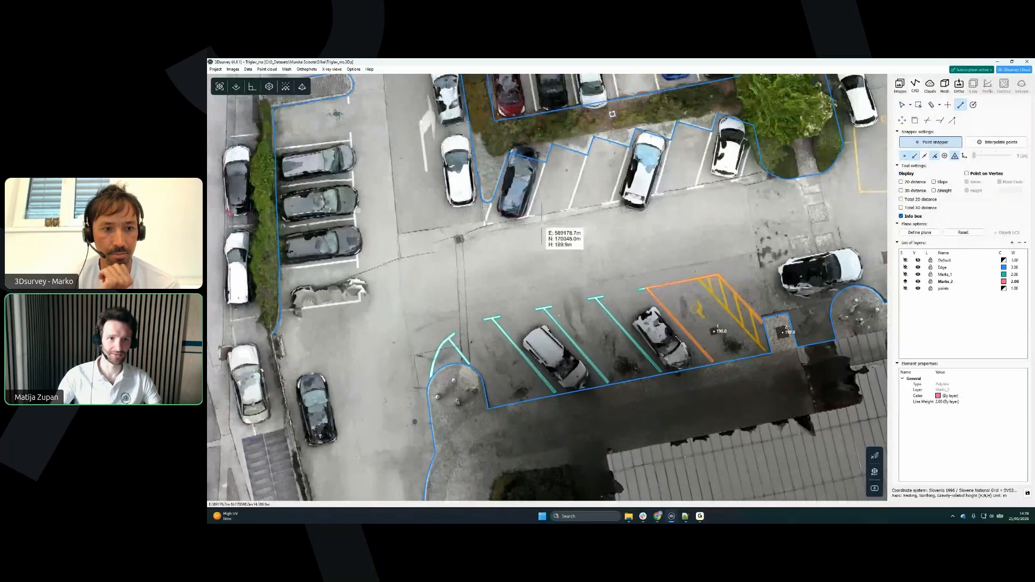
pyautogui.click(577, 207)
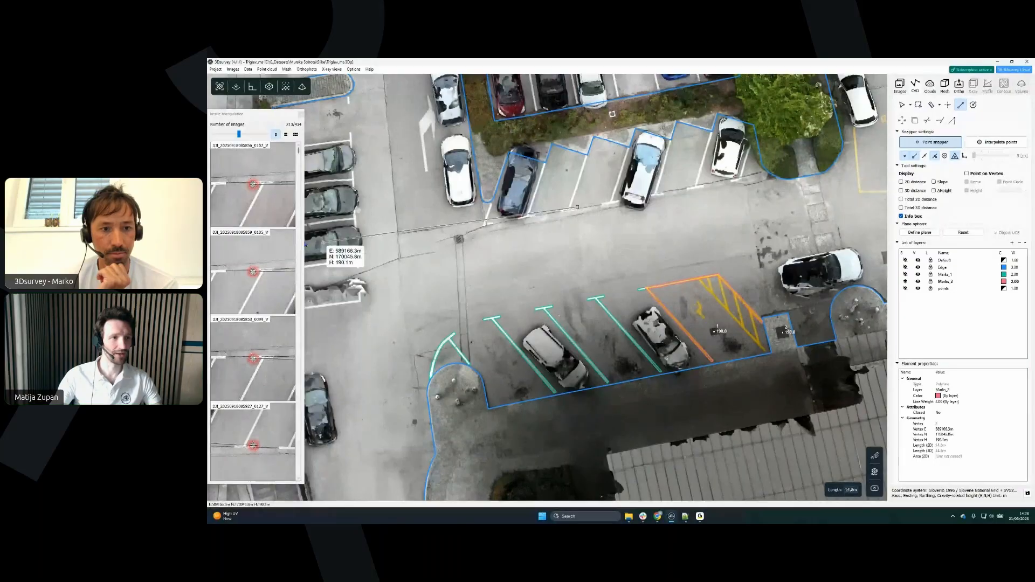
pyautogui.moveTo(304, 244); pyautogui.dragTo(387, 245)
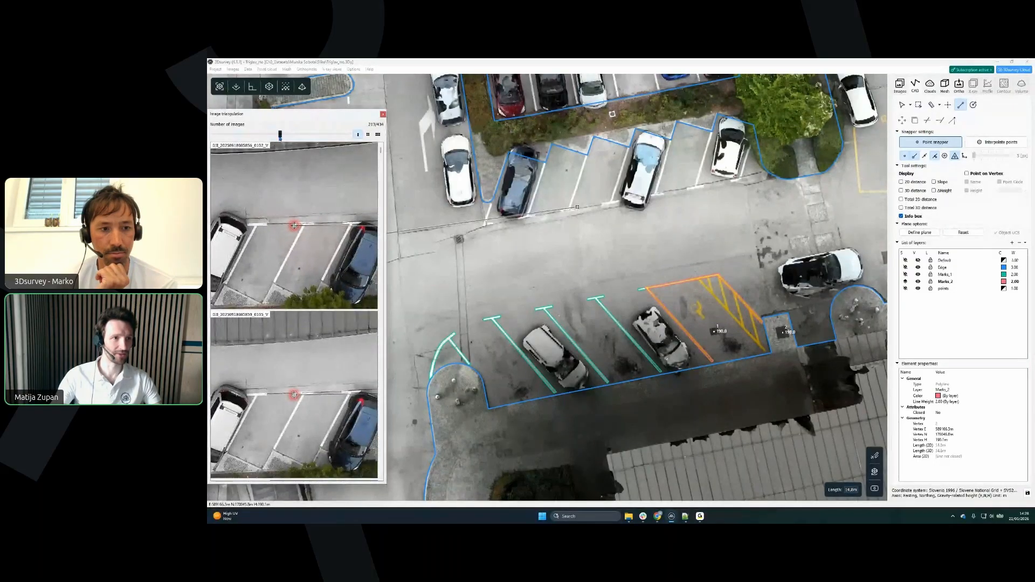
pyautogui.moveTo(279, 137); pyautogui.dragTo(317, 138)
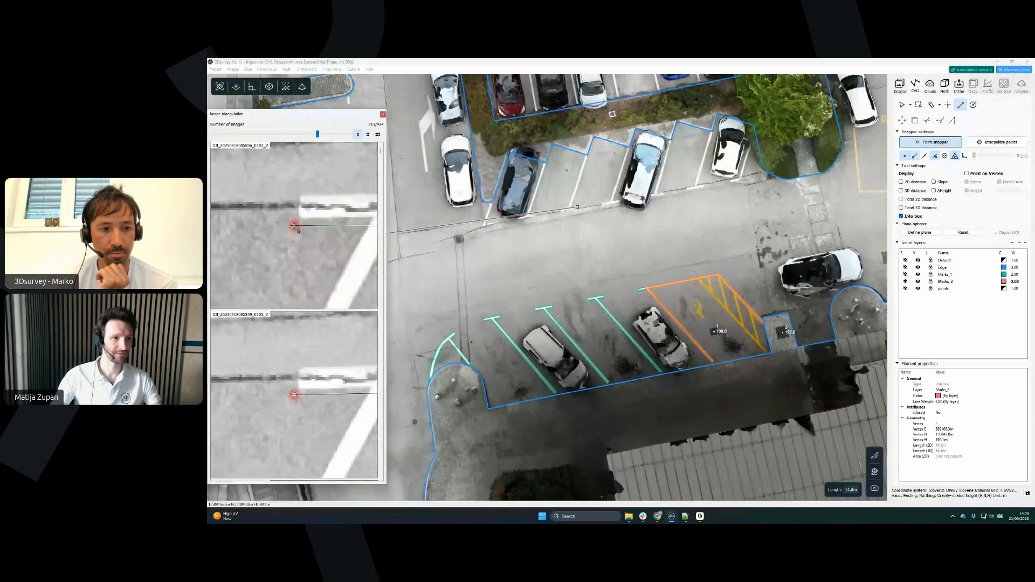
pyautogui.moveTo(295, 228); pyautogui.dragTo(300, 218)
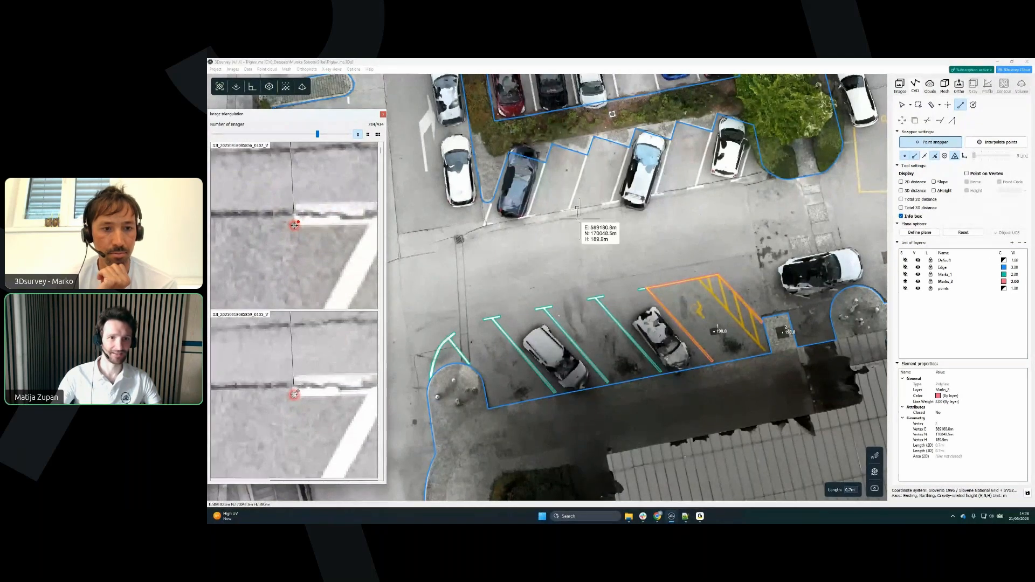
# Step: Trace the outline of the short white end bar with the polyline, finish it, and close the image triangulation window
pyautogui.scroll(3, 578, 208)
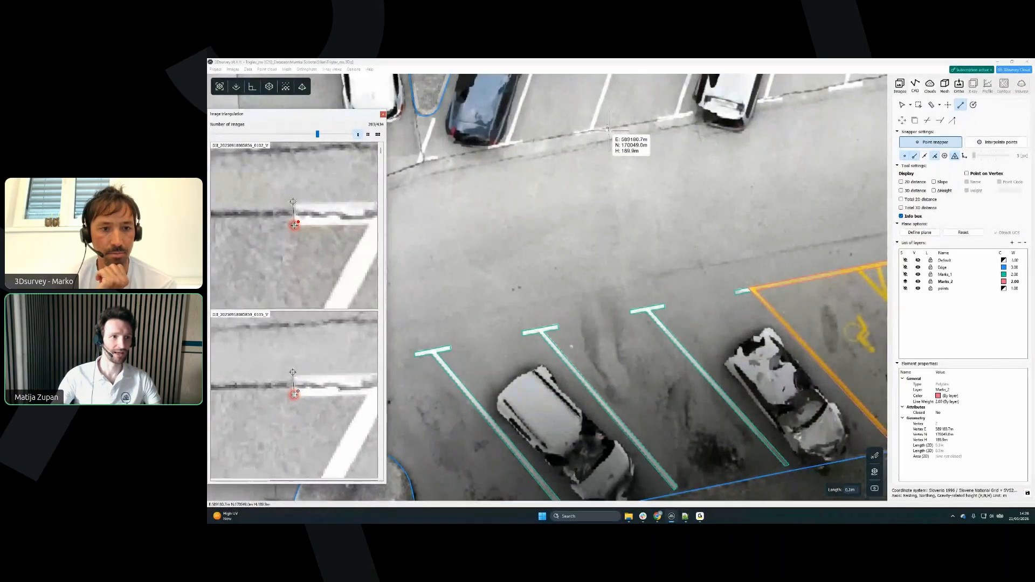
pyautogui.click(608, 130)
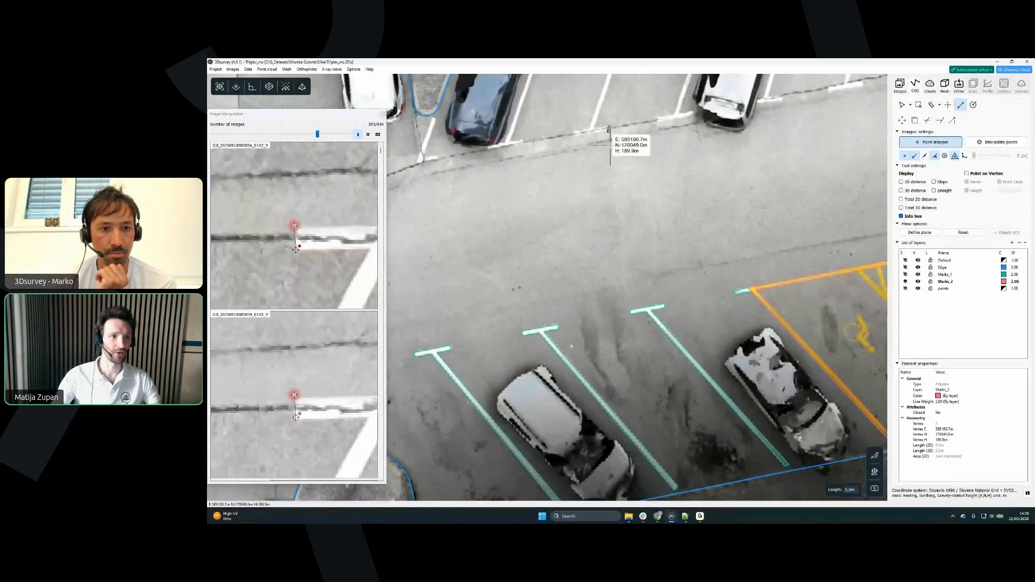
pyautogui.click(574, 136)
pyautogui.click(574, 129)
pyautogui.rightClick(617, 142)
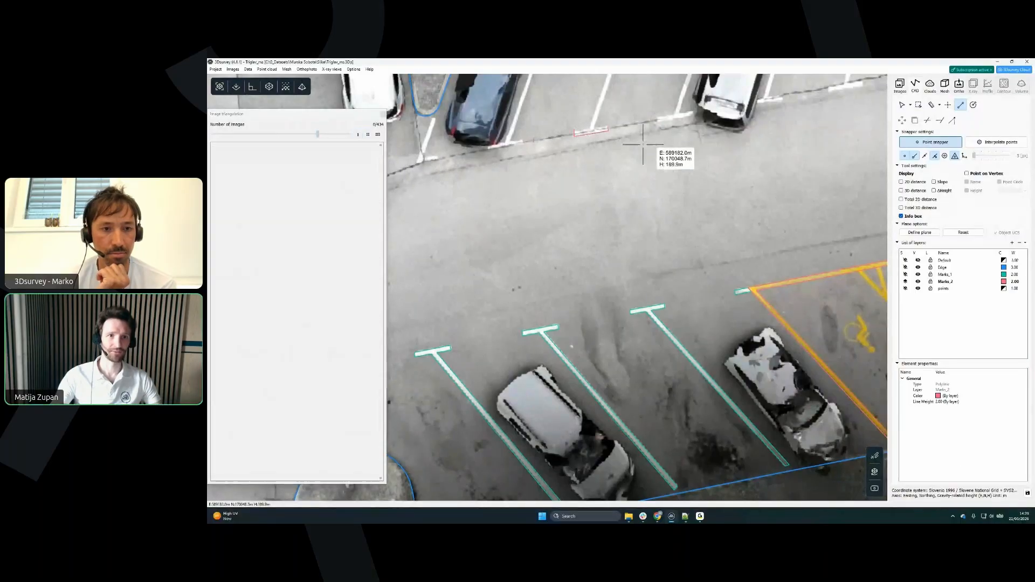
pyautogui.scroll(-2, 636, 147)
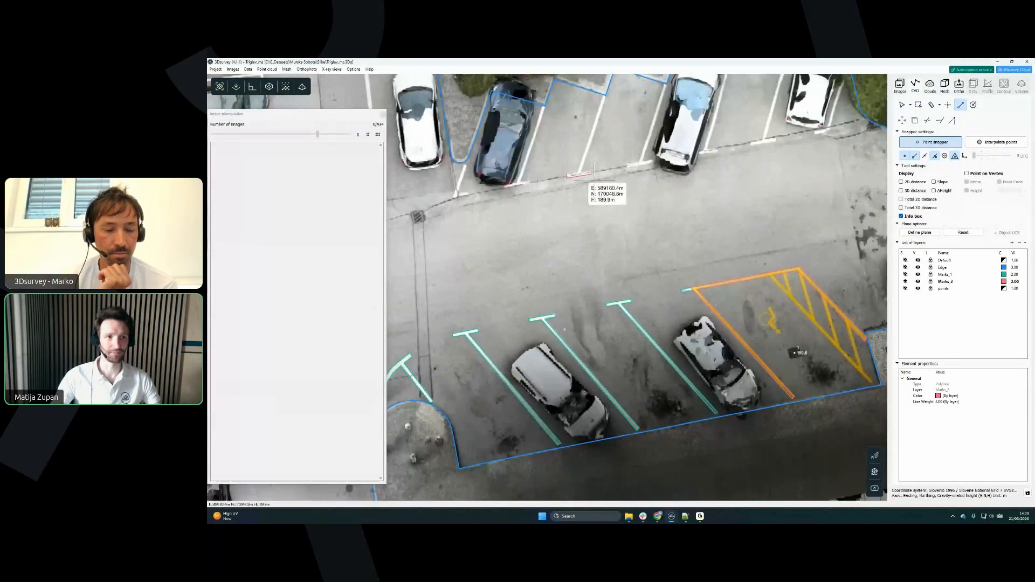
pyautogui.click(382, 114)
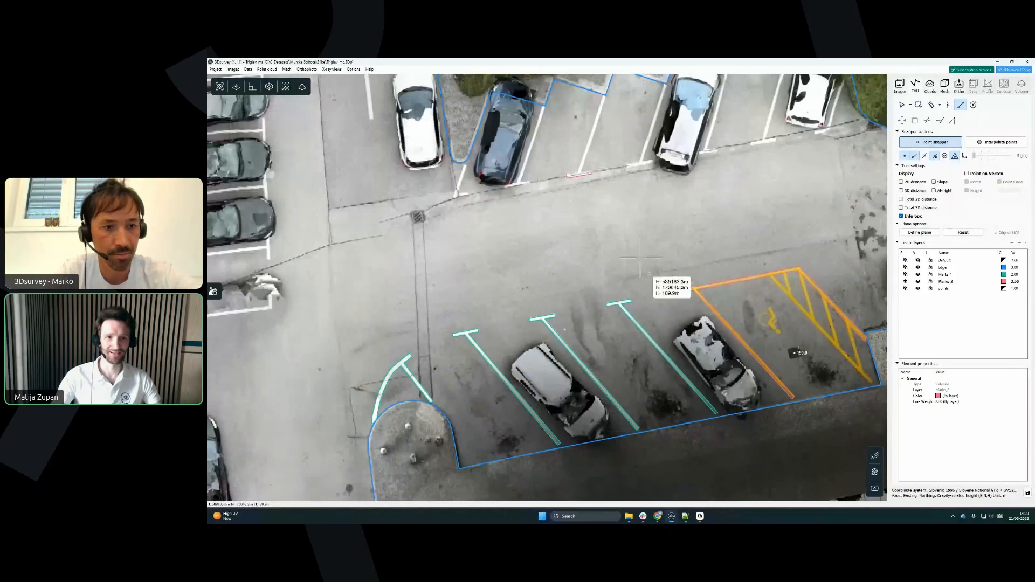
# Step: Display the CAD data from the point cloud list and turn on Ground_Orthophoto beneath the linework
pyautogui.scroll(-1, 639, 275)
pyautogui.scroll(-1, 625, 218)
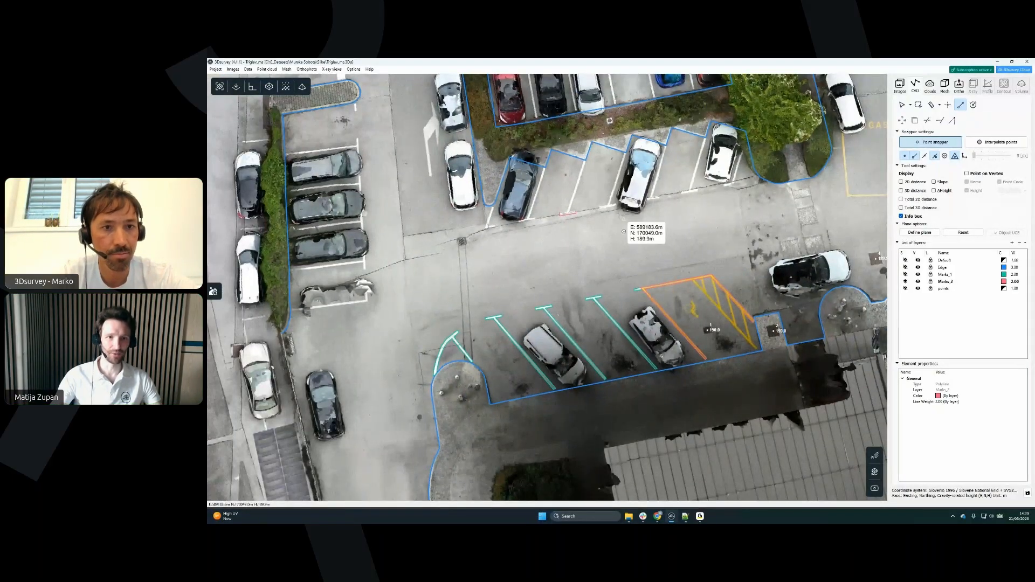
pyautogui.moveTo(493, 397); pyautogui.dragTo(461, 386, button='middle')
pyautogui.moveTo(682, 381); pyautogui.dragTo(675, 338, button='middle')
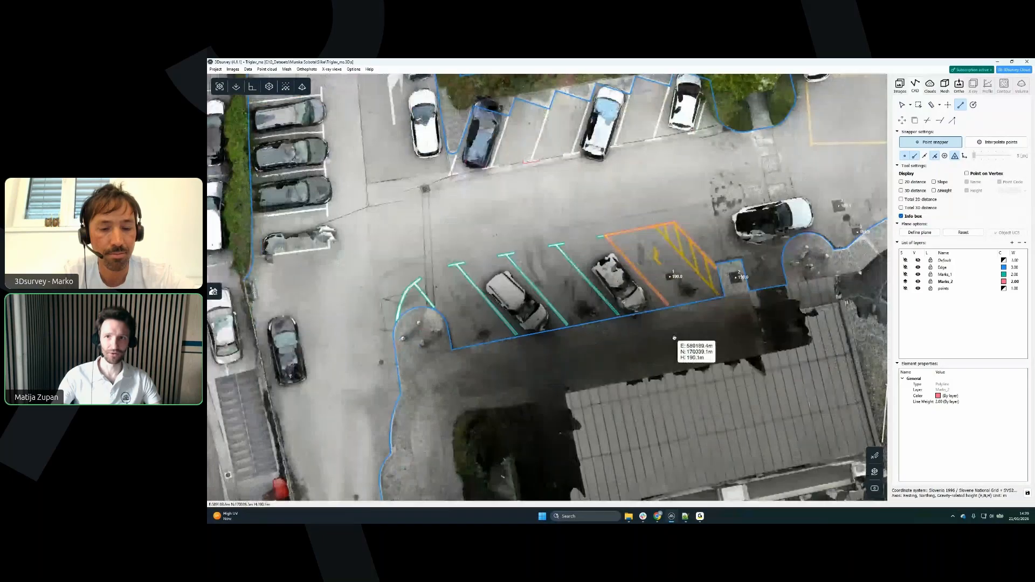
pyautogui.scroll(-1, 674, 338)
pyautogui.scroll(-3, 675, 329)
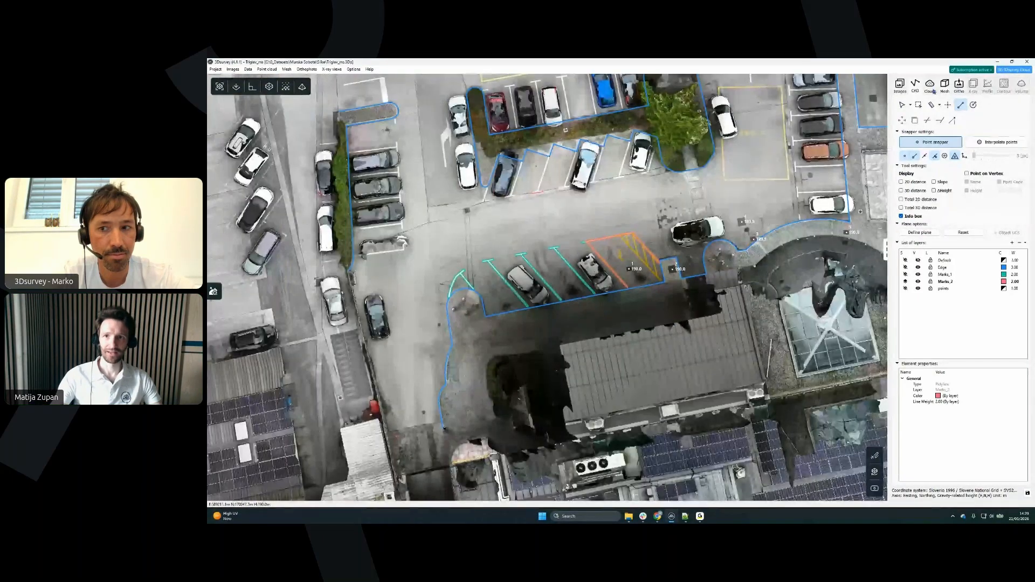
pyautogui.click(930, 86)
pyautogui.click(912, 149)
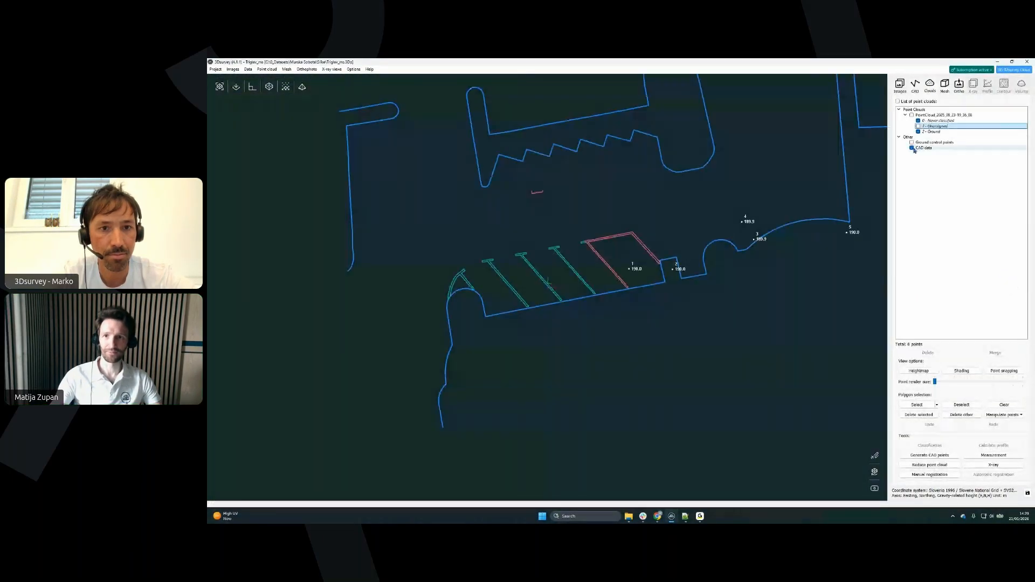
pyautogui.click(959, 85)
pyautogui.click(900, 115)
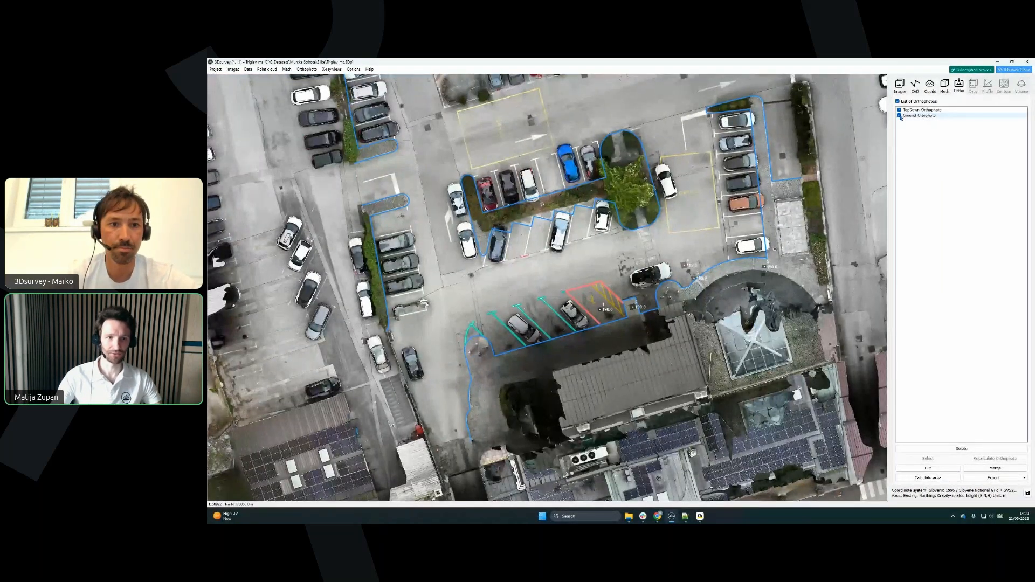
# Step: Hide Ground_Orthophoto and compare the vectorised markings with TopDown_Orthophoto around the canopy and tree island
pyautogui.click(899, 115)
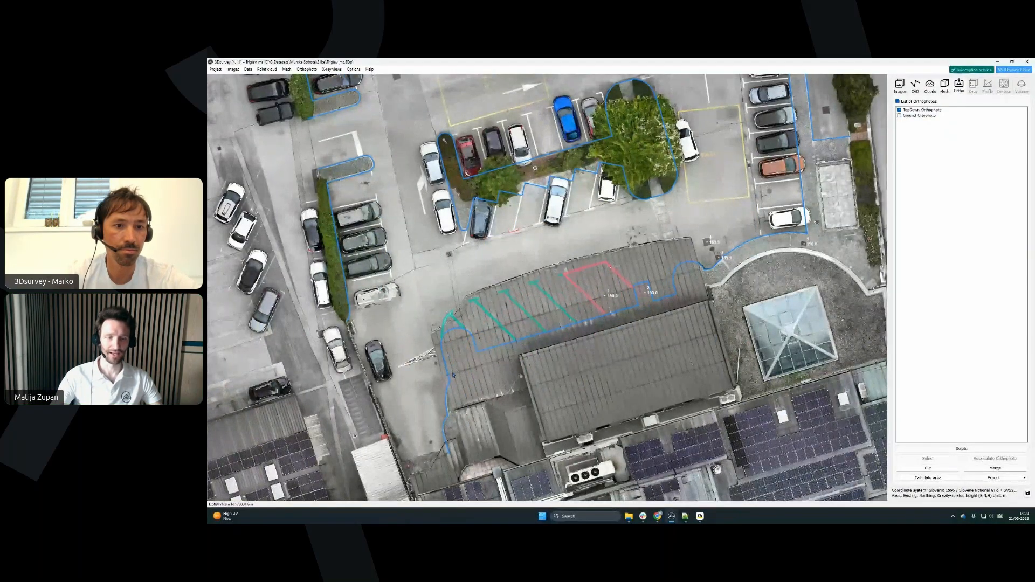
pyautogui.moveTo(677, 263); pyautogui.dragTo(677, 313, button='middle')
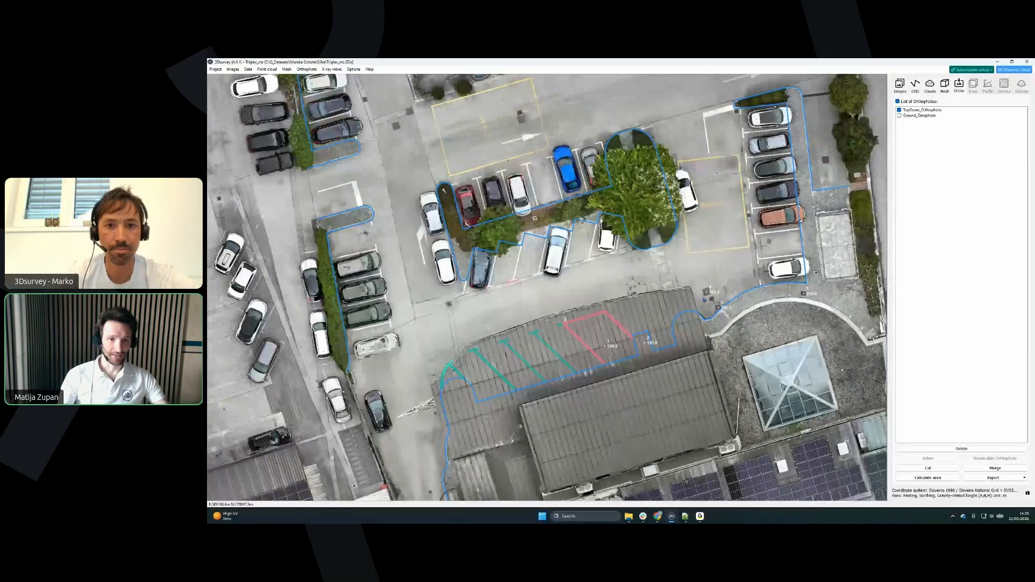
pyautogui.moveTo(673, 266); pyautogui.dragTo(706, 317, button='middle')
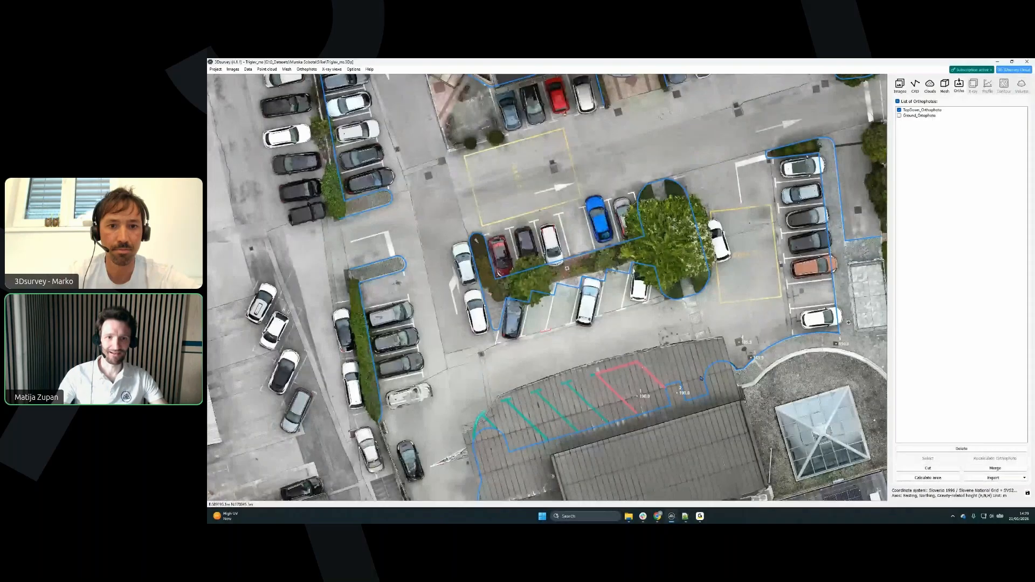
pyautogui.moveTo(687, 413); pyautogui.dragTo(717, 328, button='middle')
pyautogui.scroll(1, 717, 327)
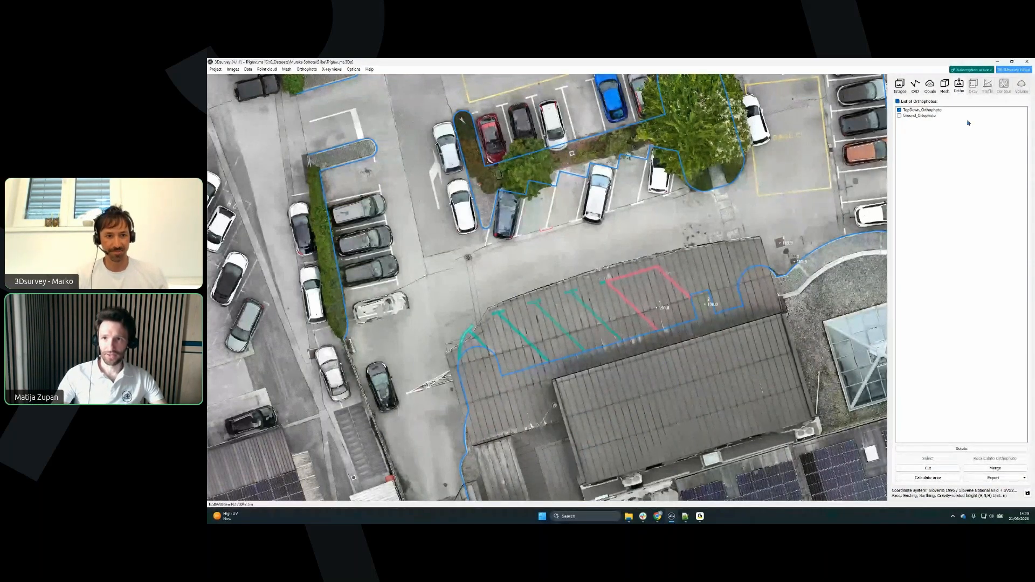
# Step: Switch to the house scan project and examine the point cloud's facades, roof and surroundings from several angles
pyautogui.click(998, 63)
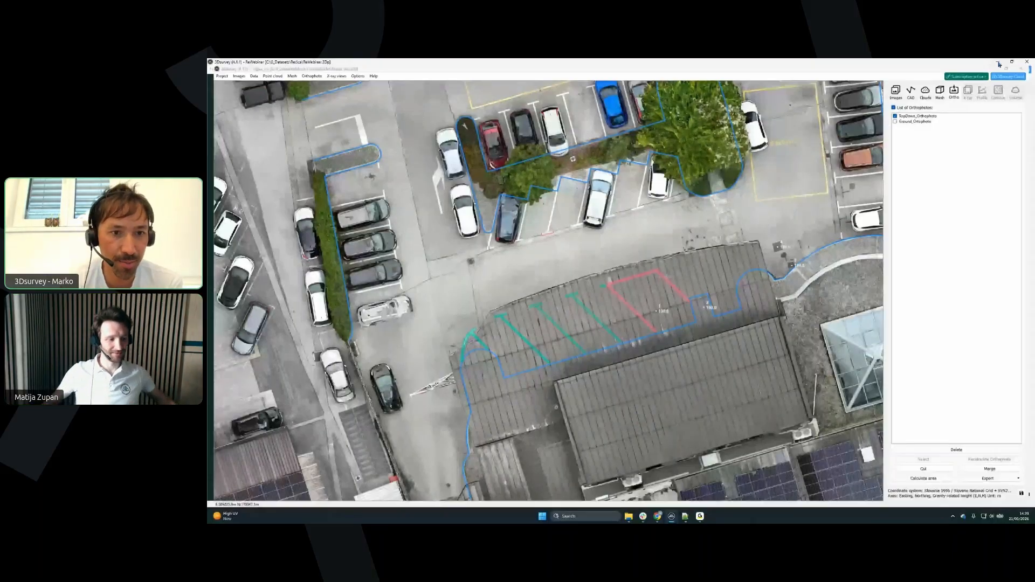
pyautogui.click(998, 63)
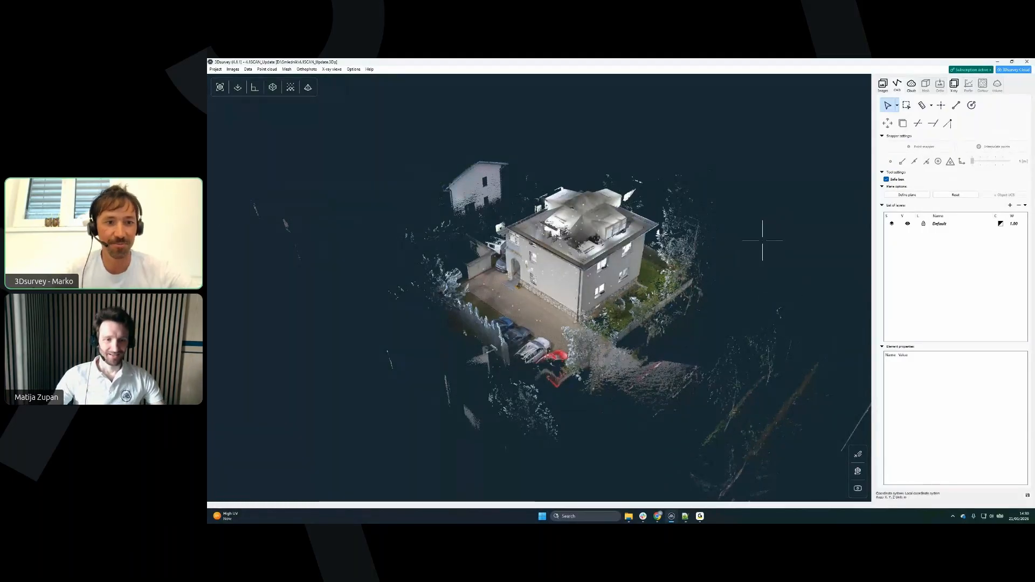
pyautogui.moveTo(751, 237); pyautogui.dragTo(662, 221)
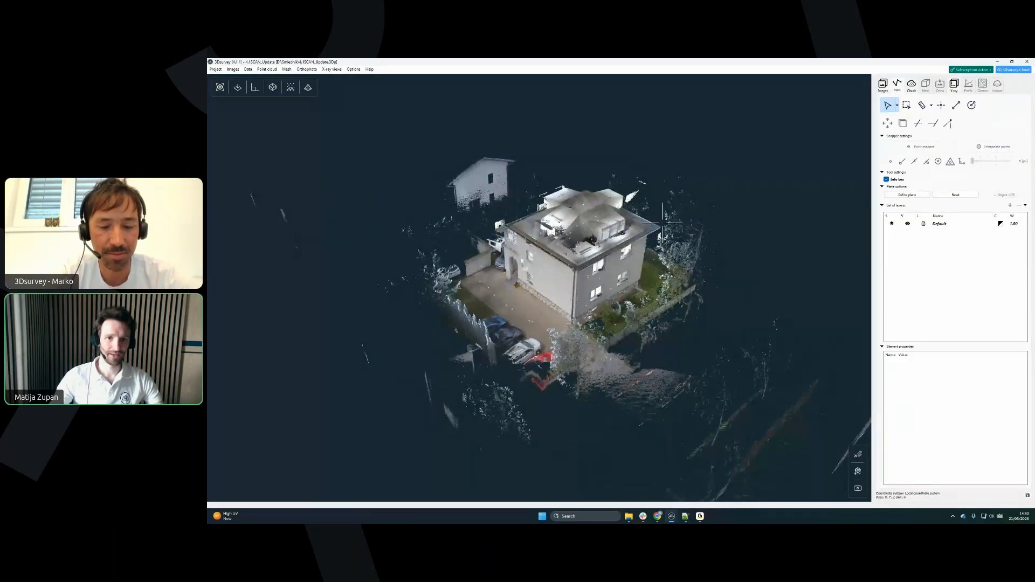
pyautogui.scroll(2, 662, 221)
pyautogui.scroll(2, 663, 221)
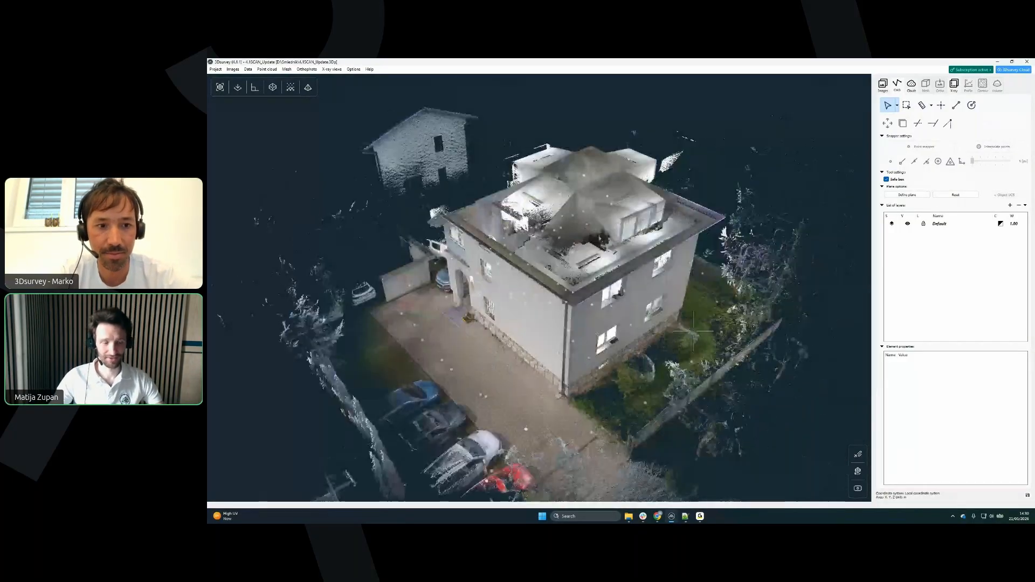
pyautogui.moveTo(697, 335); pyautogui.dragTo(719, 332)
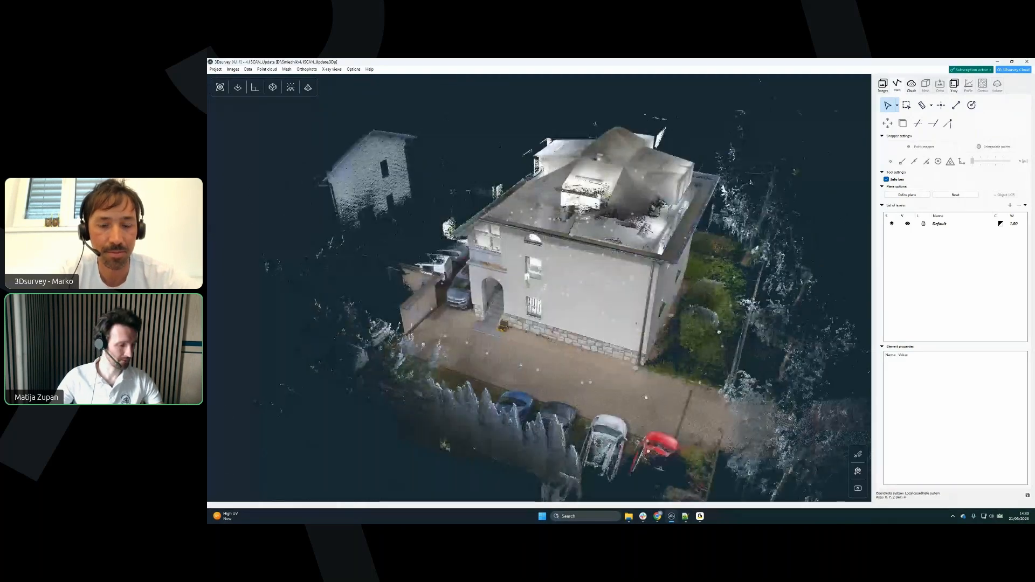
pyautogui.moveTo(727, 332); pyautogui.dragTo(622, 340)
pyautogui.scroll(1, 622, 340)
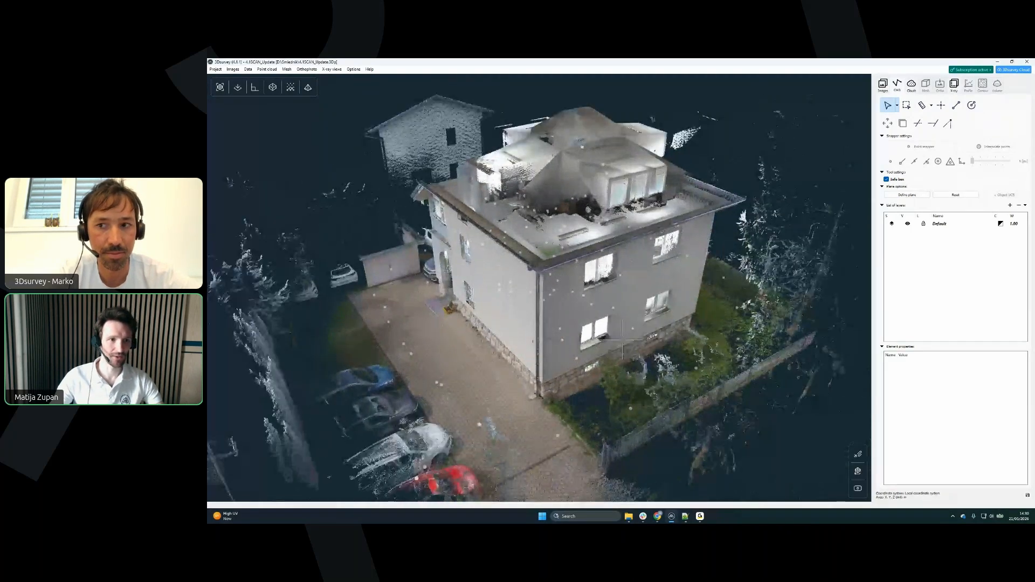
pyautogui.scroll(1, 627, 364)
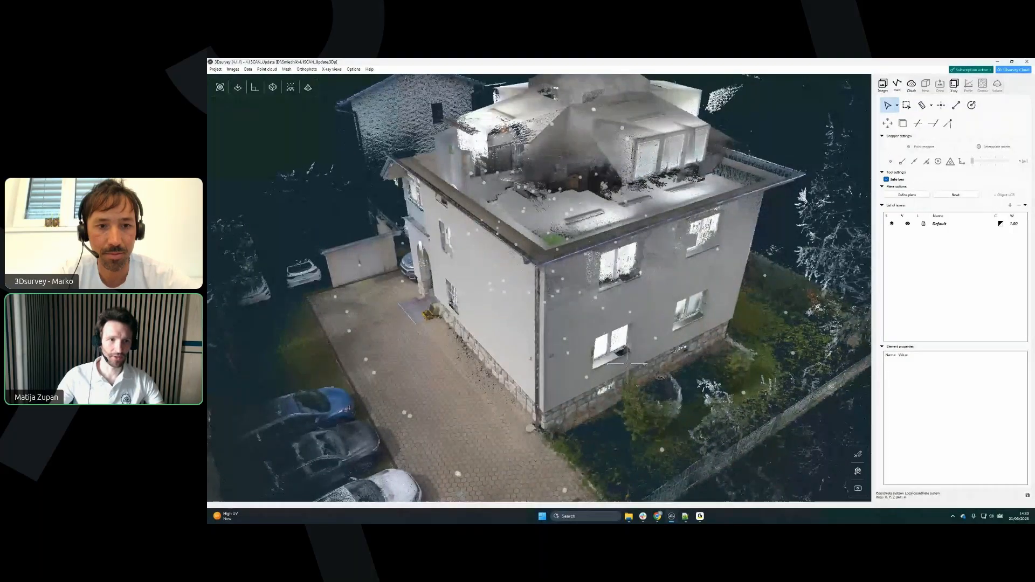
pyautogui.moveTo(628, 364); pyautogui.dragTo(598, 363)
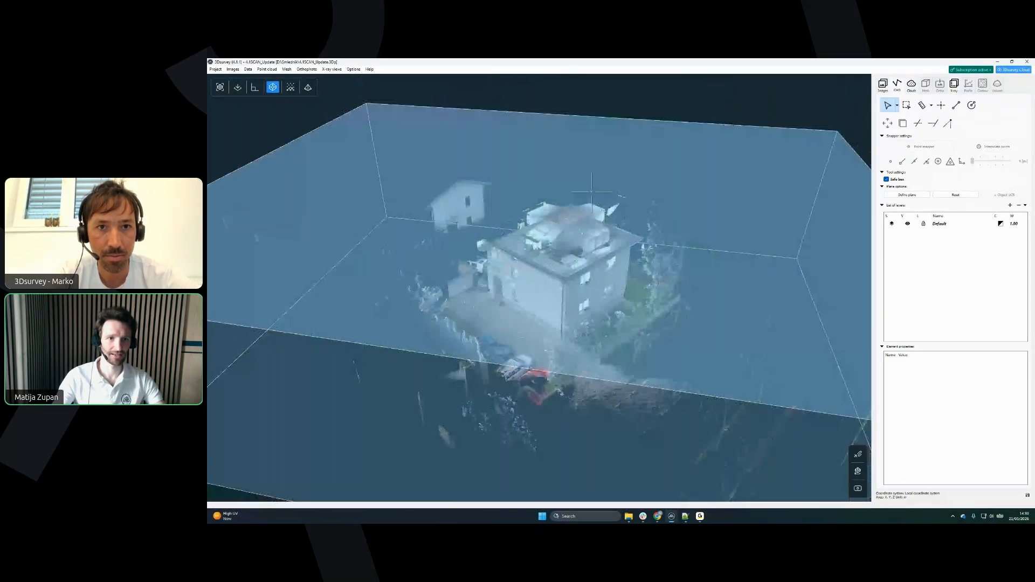
# Step: Slice the house with the clipping box at different heights to inspect the rooms inside, then turn the clipping box off
pyautogui.moveTo(591, 191); pyautogui.dragTo(622, 273)
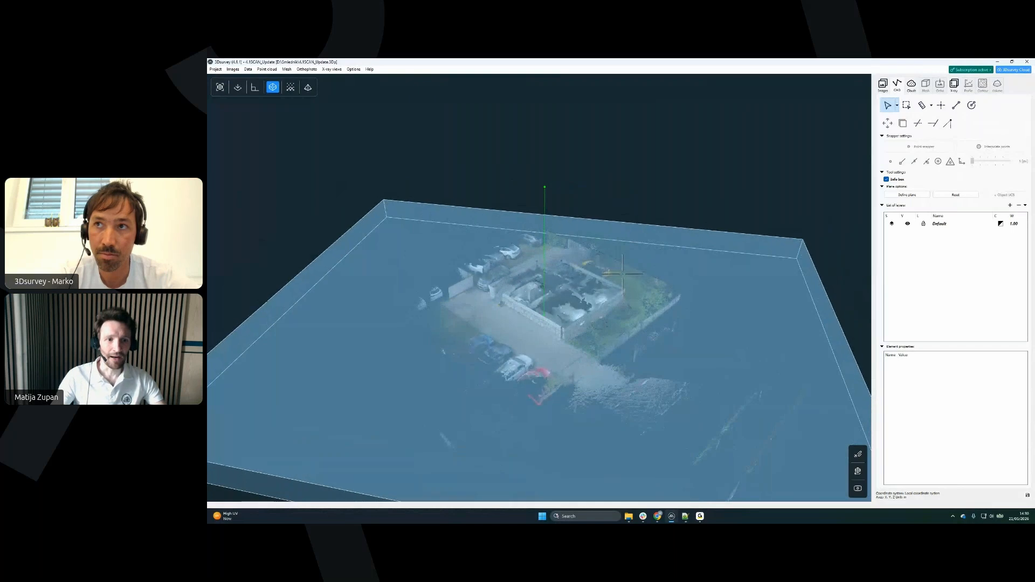
pyautogui.scroll(4, 620, 272)
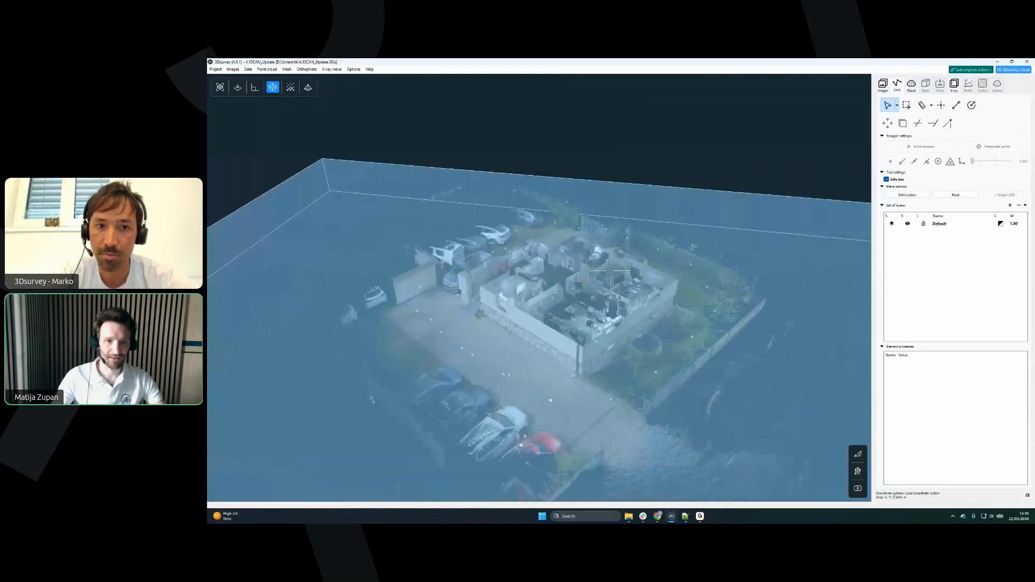
pyautogui.scroll(2, 610, 271)
pyautogui.scroll(2, 644, 176)
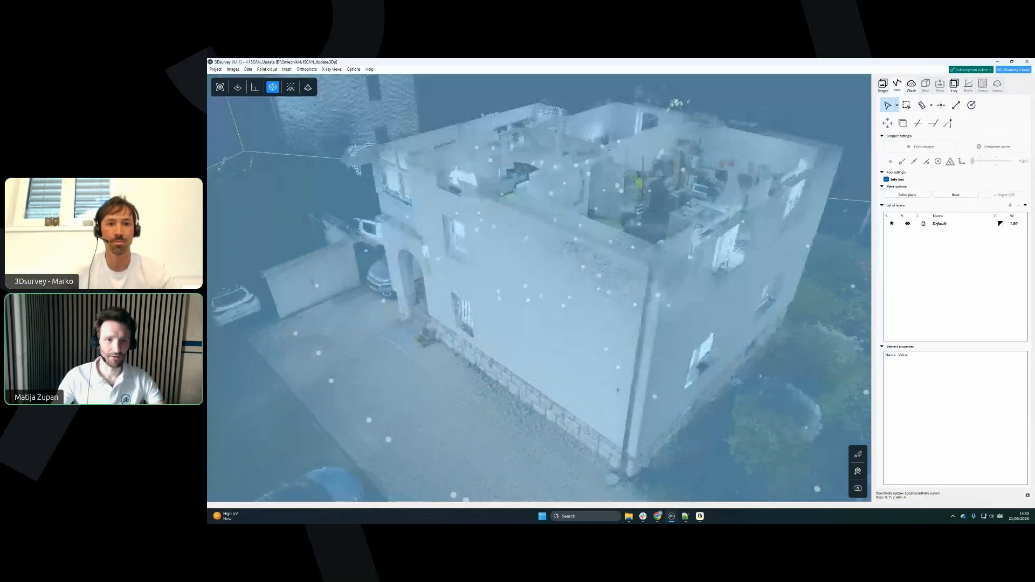
pyautogui.moveTo(643, 176); pyautogui.dragTo(646, 115)
pyautogui.moveTo(651, 220); pyautogui.dragTo(618, 264)
pyautogui.scroll(-2, 618, 264)
pyautogui.click(272, 88)
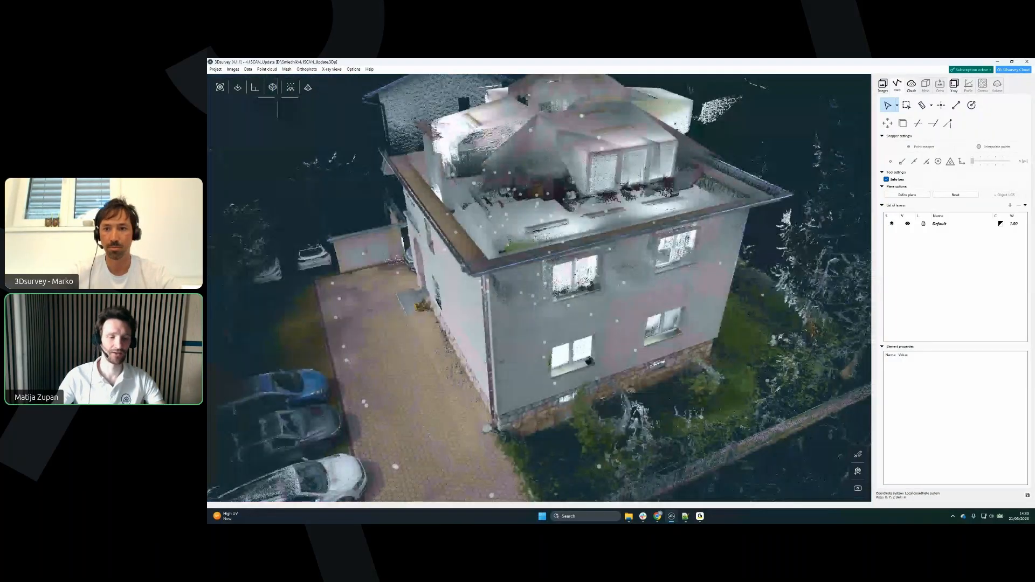
# Step: Open the X-ray views of the house and examine its top, front and right projections
pyautogui.scroll(-3, 558, 324)
pyautogui.moveTo(558, 325); pyautogui.dragTo(611, 322)
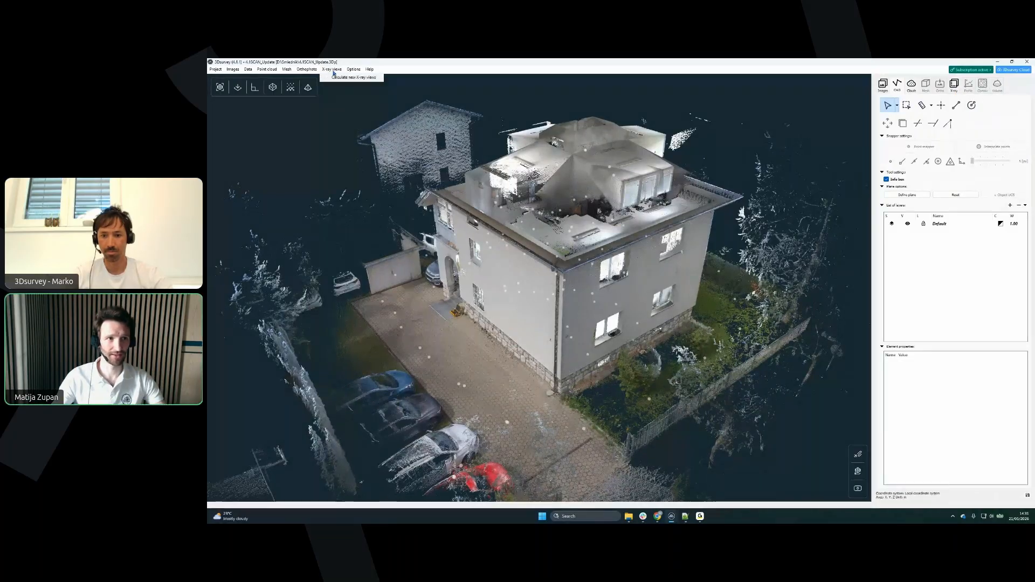
pyautogui.click(954, 89)
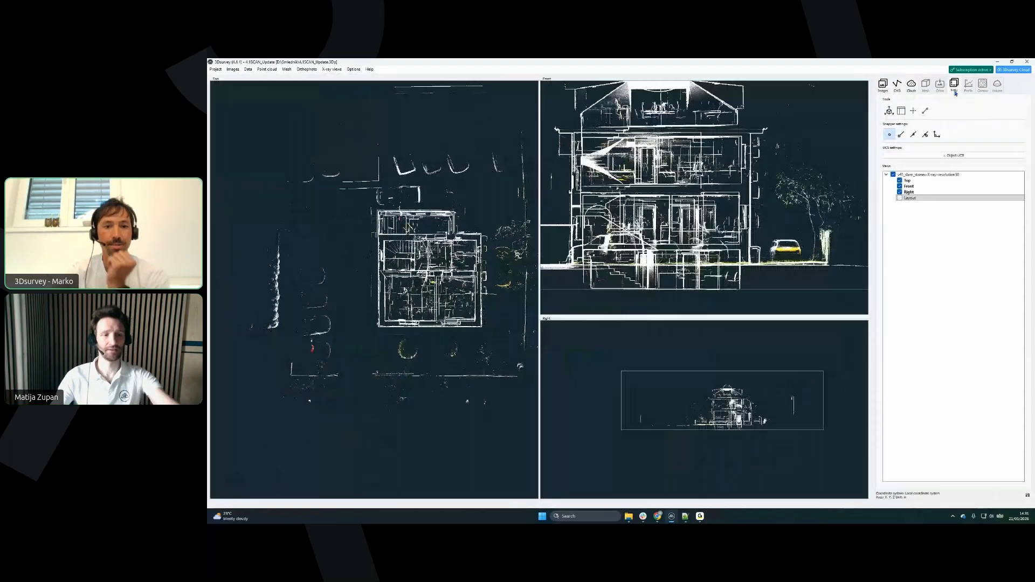
pyautogui.scroll(-3, 671, 205)
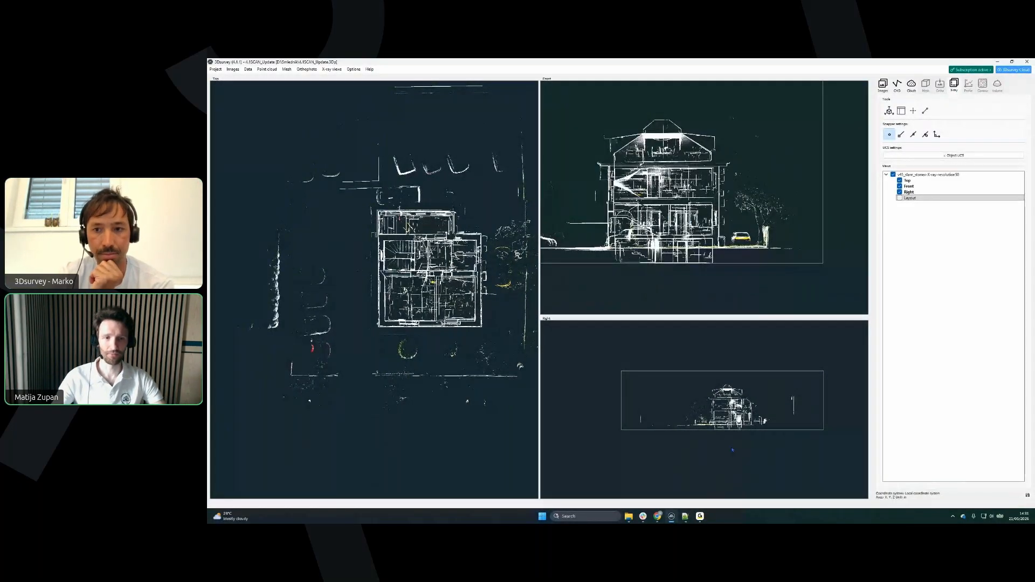
# Step: Start a new layout and span its section band across the house's storey just above ground level in the Front view
pyautogui.moveTo(696, 212); pyautogui.dragTo(742, 227, button='middle')
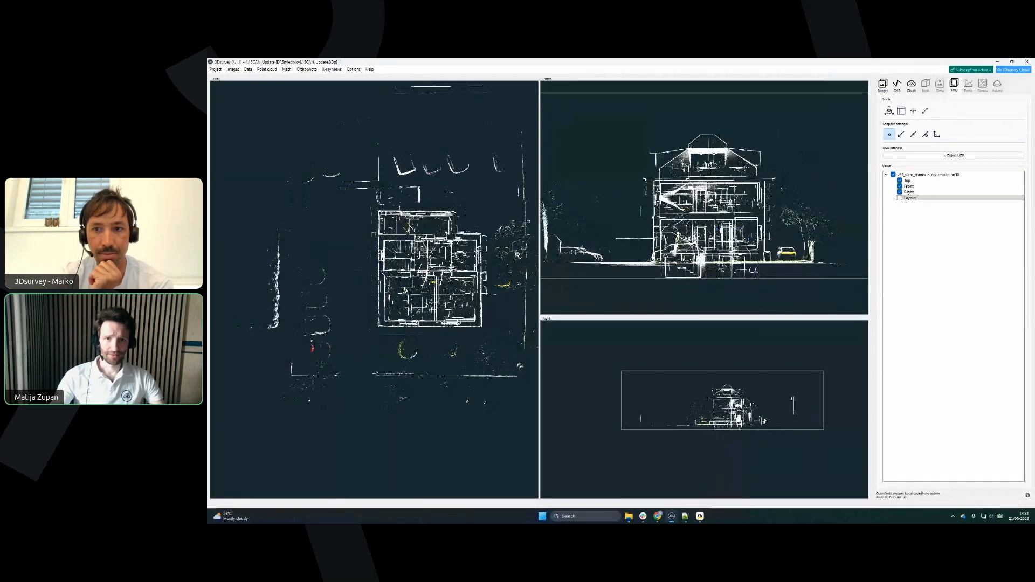
pyautogui.scroll(3, 731, 234)
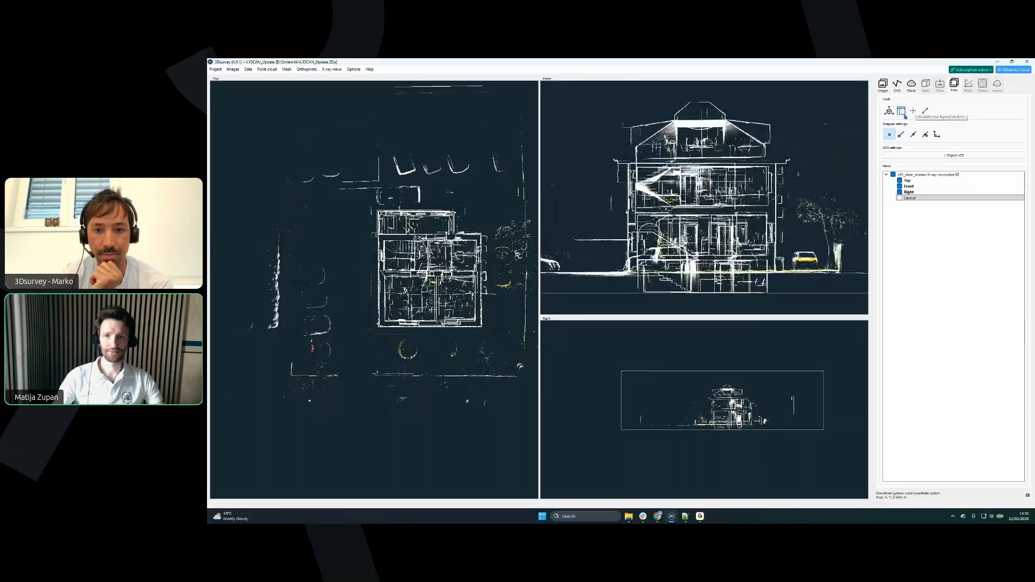
pyautogui.click(902, 113)
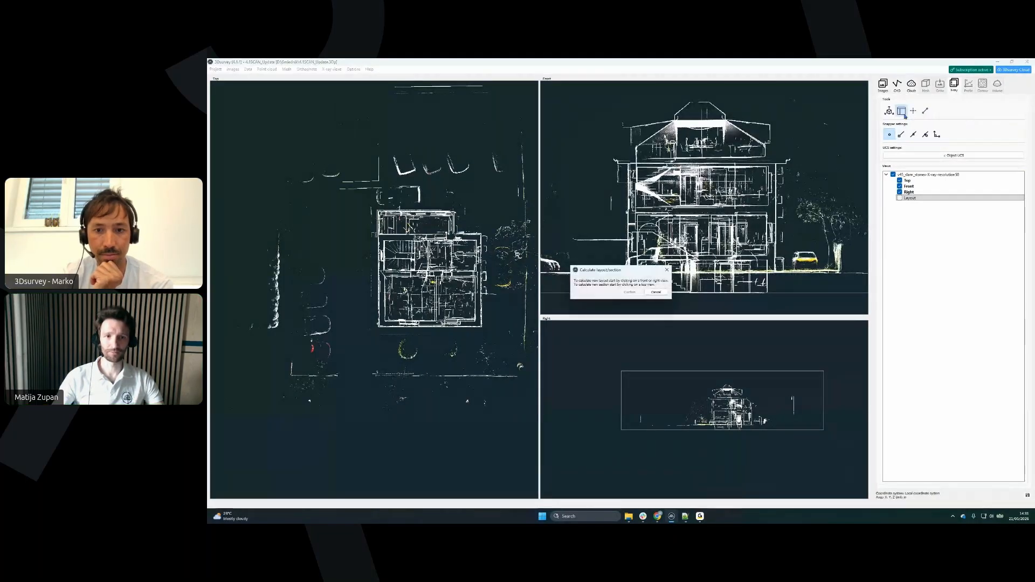
pyautogui.moveTo(636, 270); pyautogui.dragTo(526, 220)
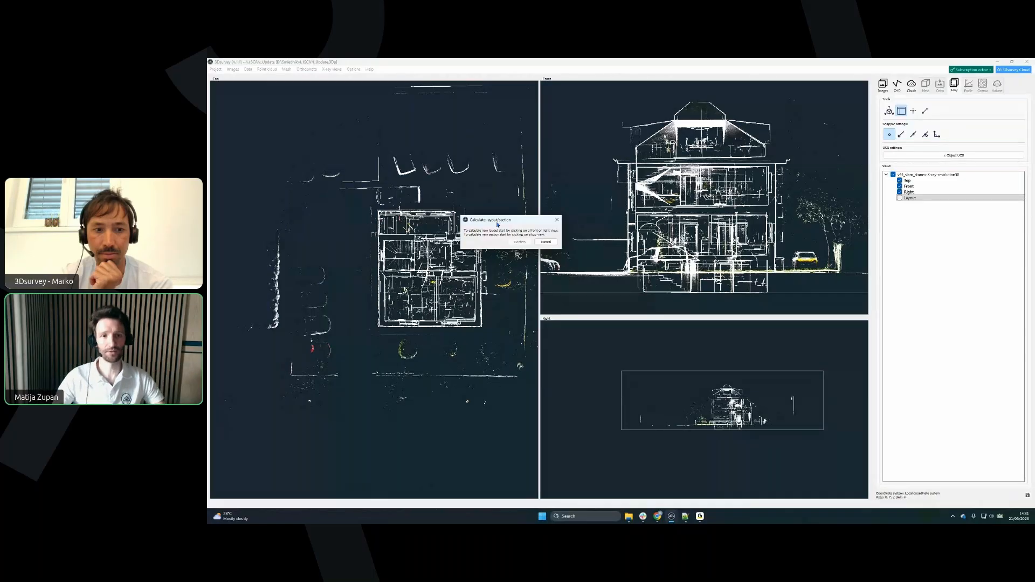
pyautogui.click(611, 224)
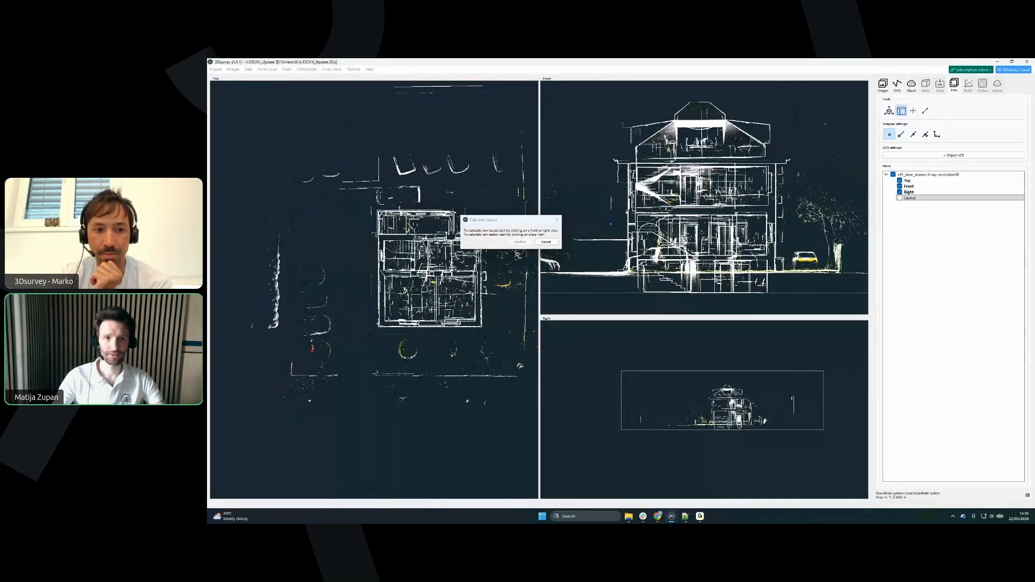
pyautogui.click(806, 226)
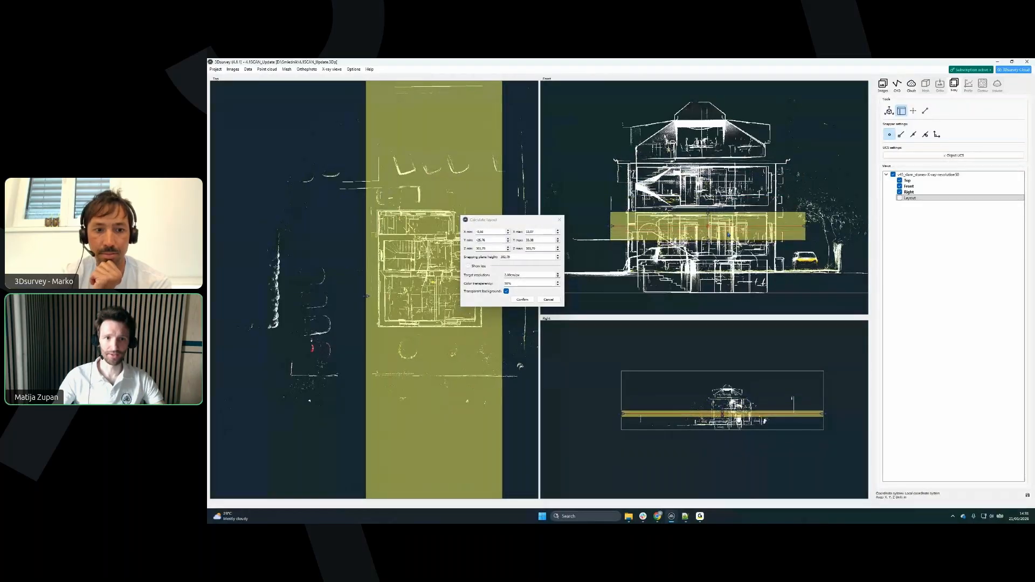
pyautogui.scroll(2, 728, 233)
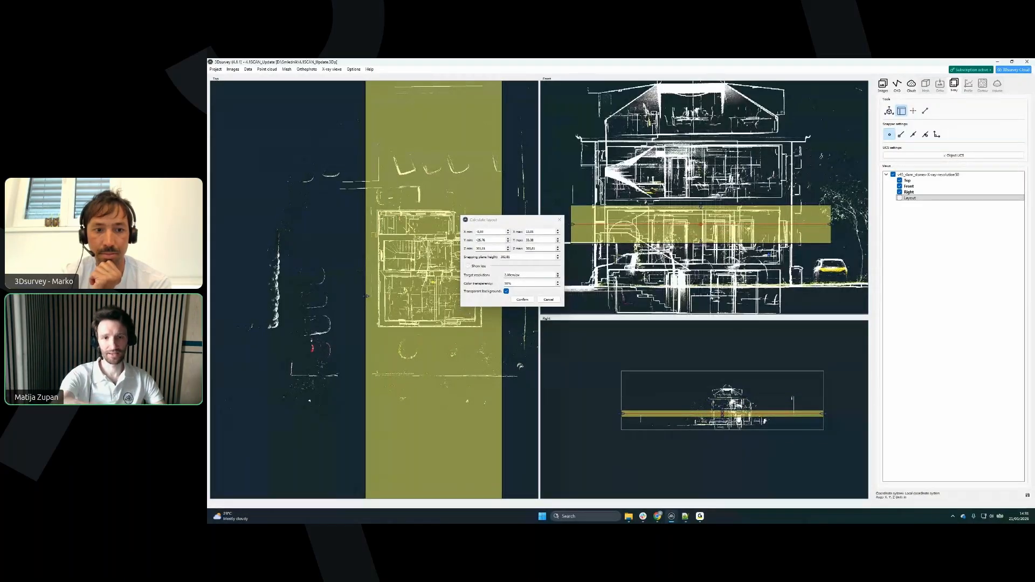
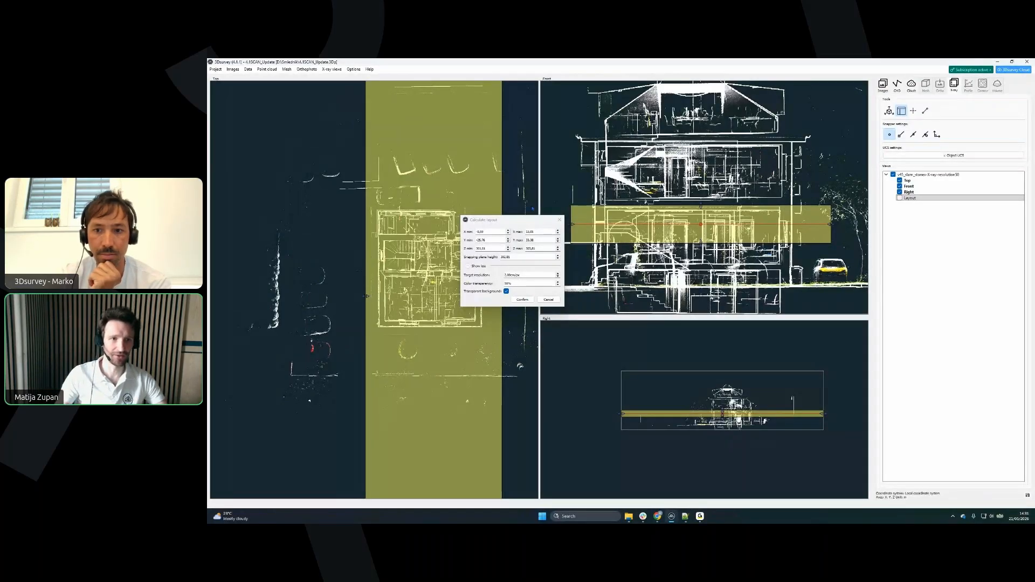
# Step: Narrow the layout band's height range within the storey and lower the snapping plane towards that storey's floor
pyautogui.moveTo(527, 220); pyautogui.dragTo(615, 279)
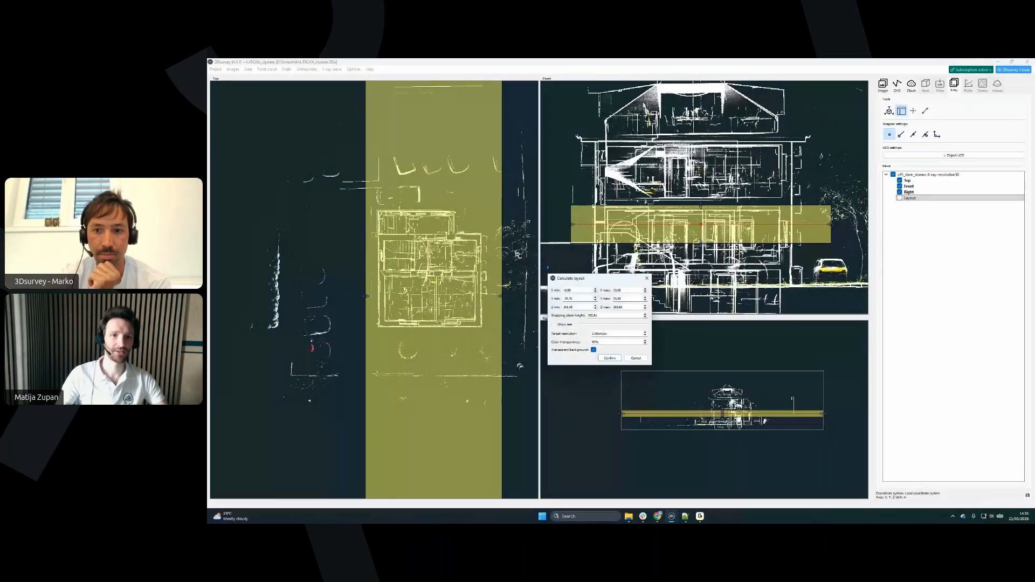
pyautogui.moveTo(701, 241); pyautogui.dragTo(701, 218)
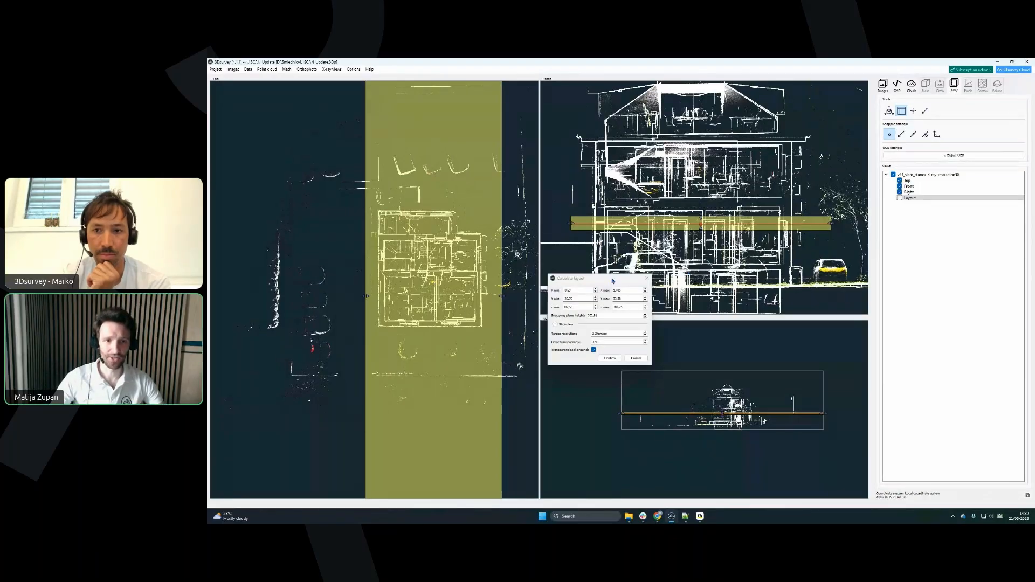
pyautogui.moveTo(613, 280); pyautogui.dragTo(516, 141)
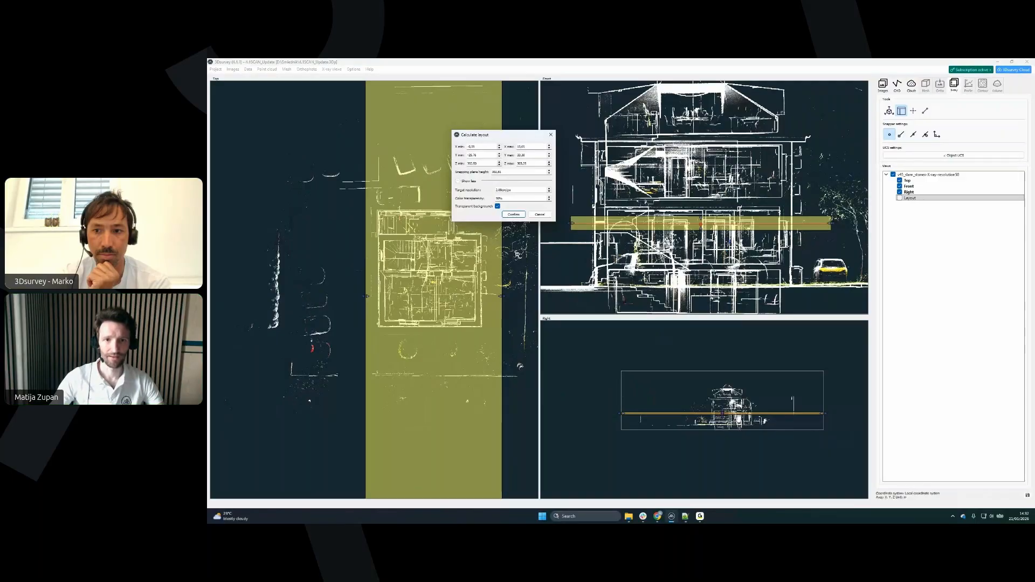
pyautogui.click(700, 227)
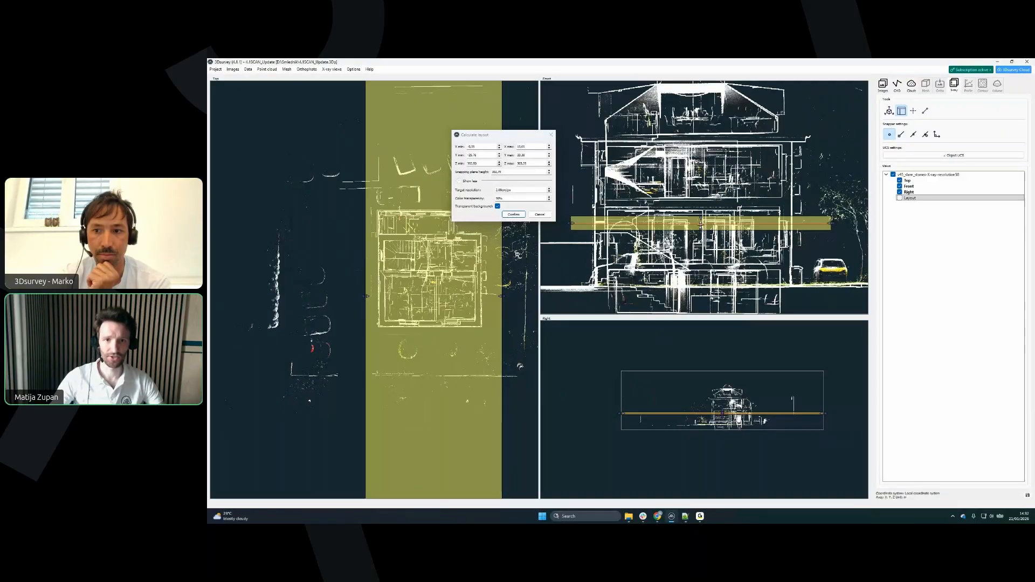
pyautogui.moveTo(701, 225); pyautogui.dragTo(735, 264)
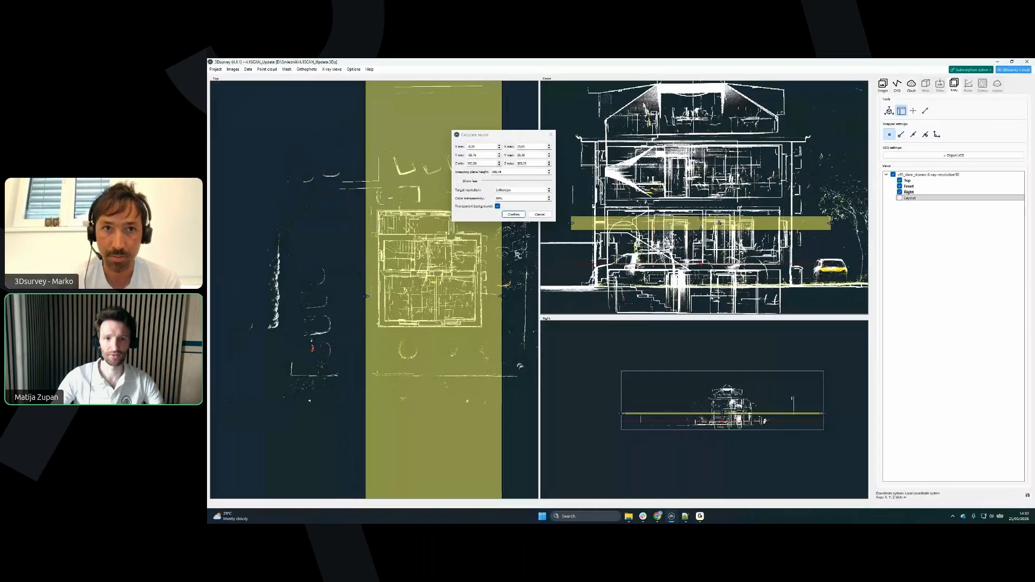
# Step: Thin the layout band further to a narrow slice in the Front view and calculate the layout
pyautogui.scroll(2, 698, 231)
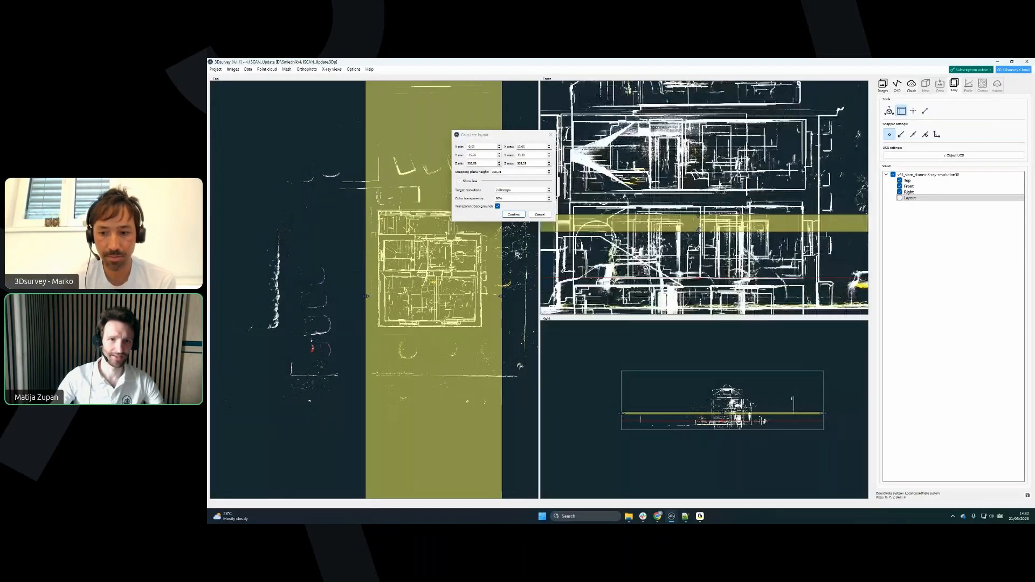
pyautogui.moveTo(698, 231); pyautogui.dragTo(706, 247)
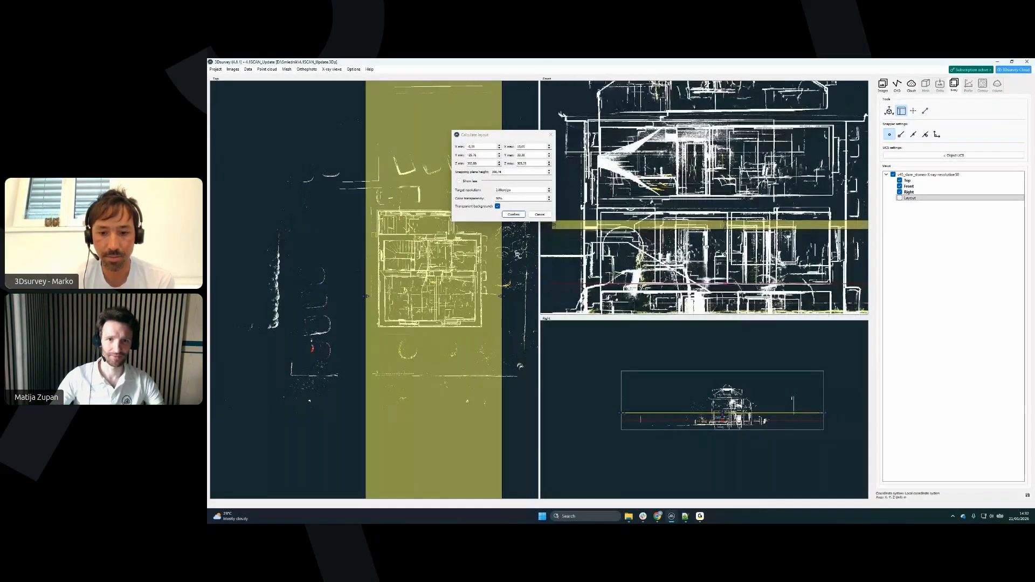
pyautogui.scroll(-3, 701, 226)
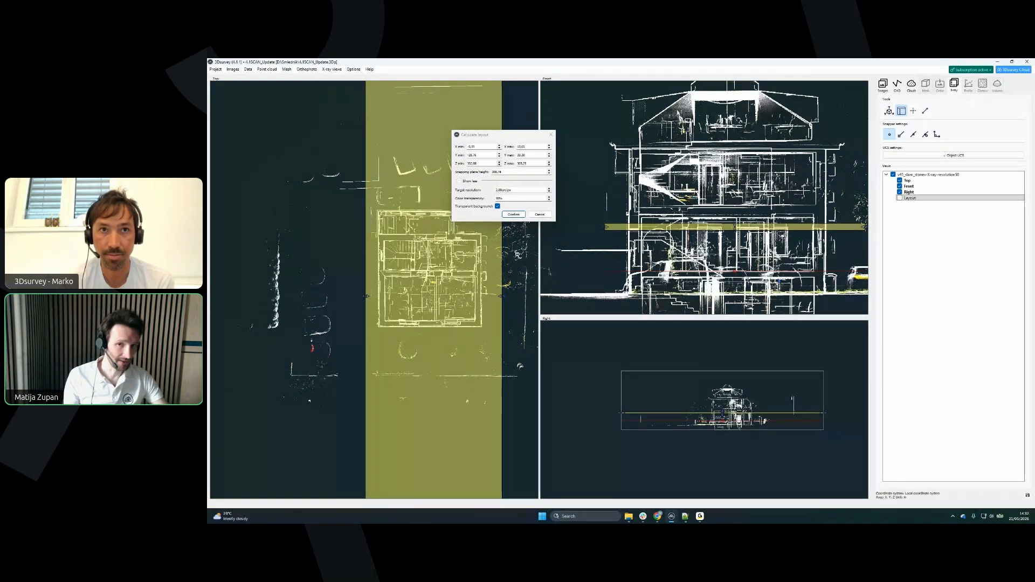
pyautogui.scroll(2, 760, 231)
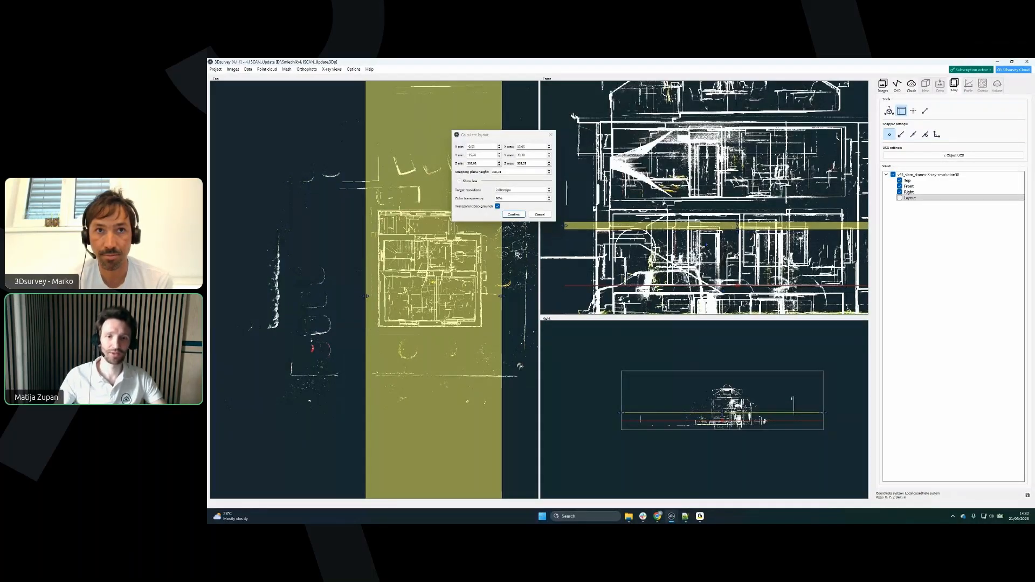
pyautogui.scroll(-2, 704, 198)
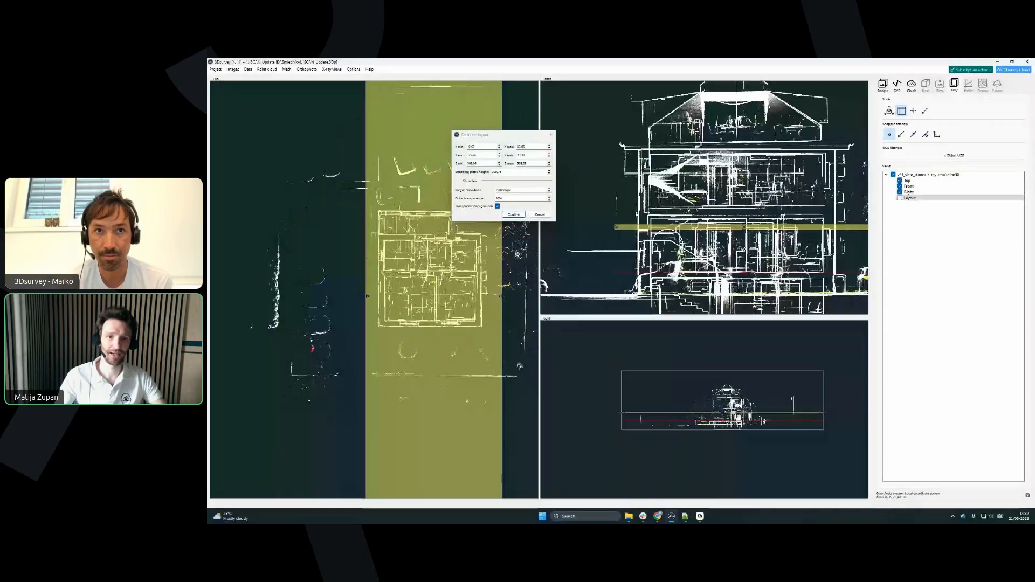
pyautogui.moveTo(799, 245); pyautogui.dragTo(760, 245, button='middle')
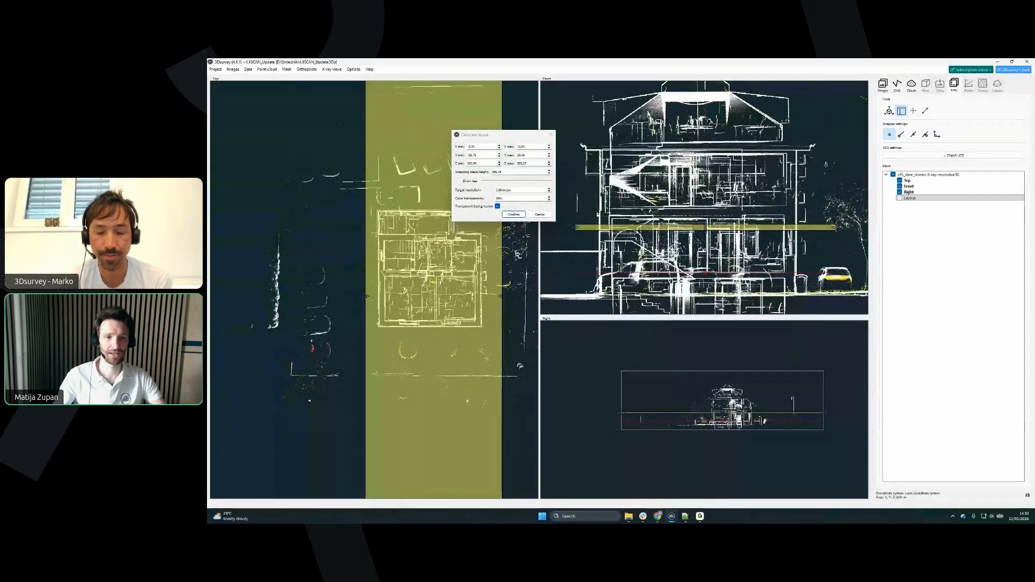
pyautogui.click(514, 215)
pyautogui.click(514, 215)
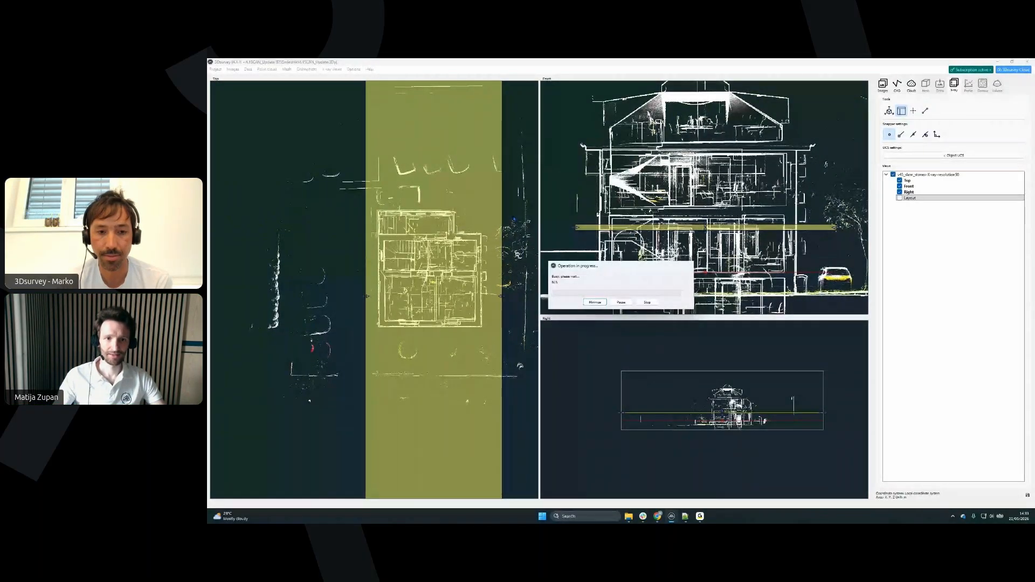
# Step: Run automatic line detection on the new layout into the Default CAD layer and check the lines against the walls
pyautogui.scroll(5, 690, 286)
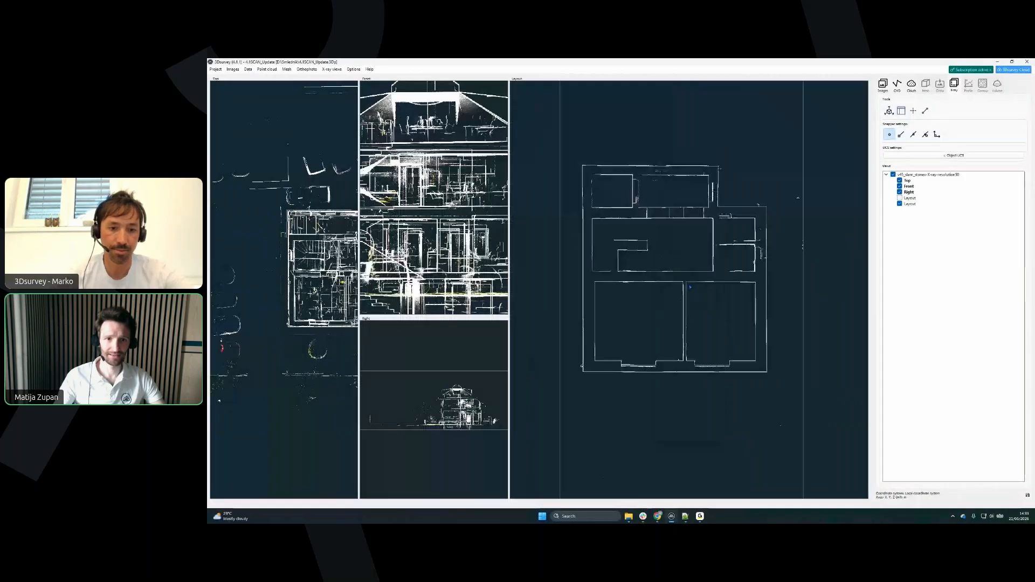
pyautogui.scroll(2, 689, 290)
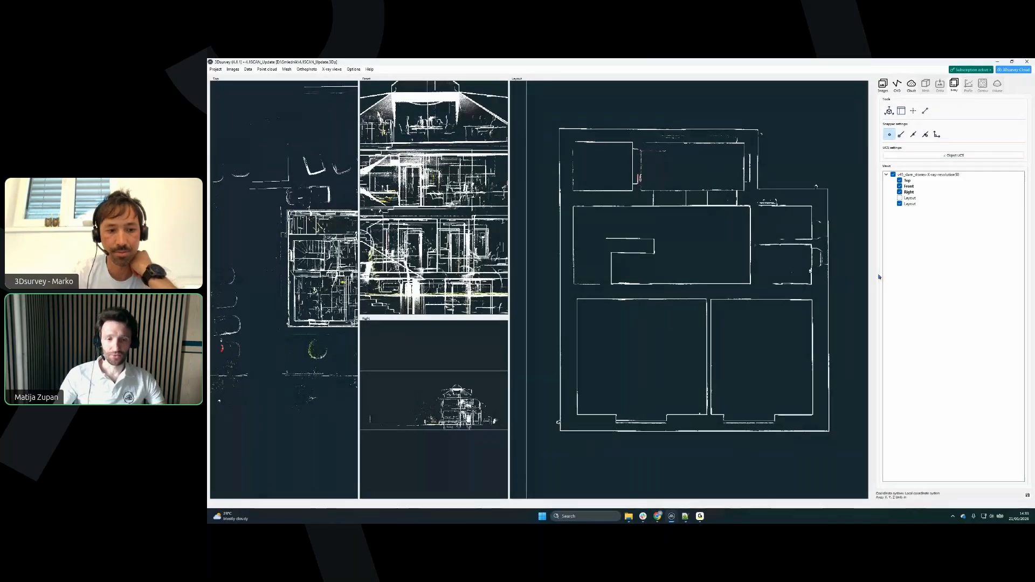
pyautogui.rightClick(913, 204)
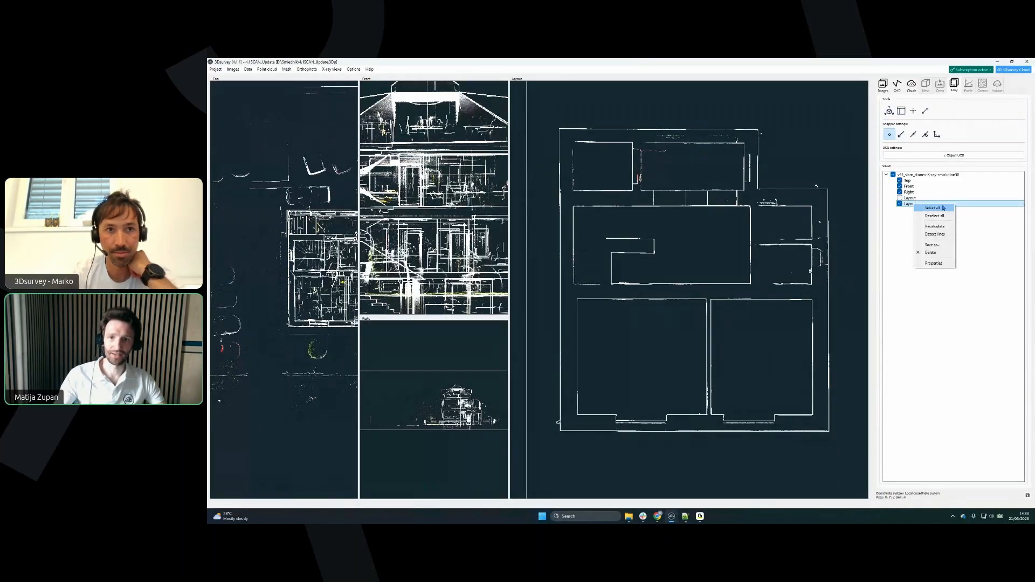
pyautogui.click(950, 235)
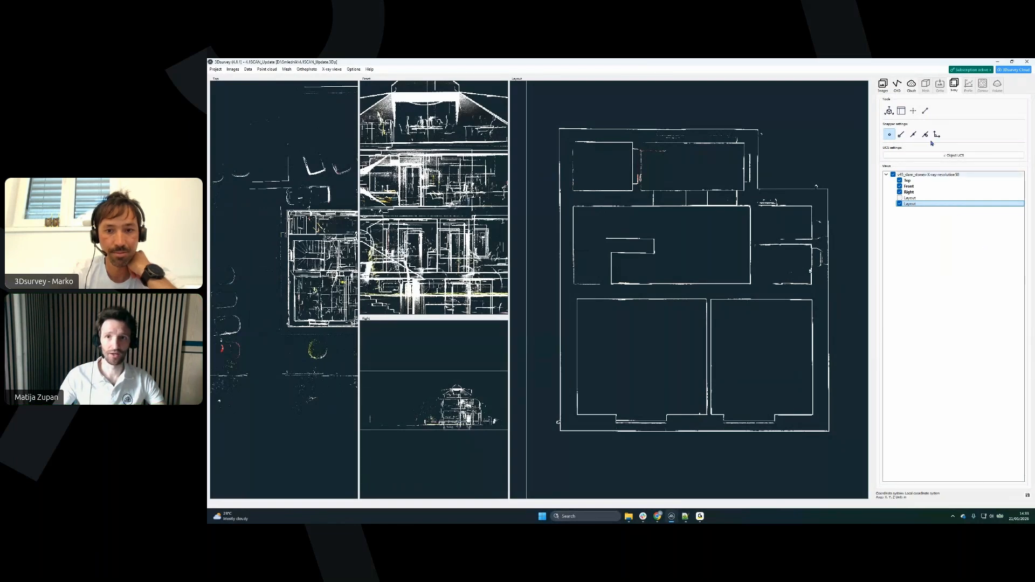
pyautogui.rightClick(922, 204)
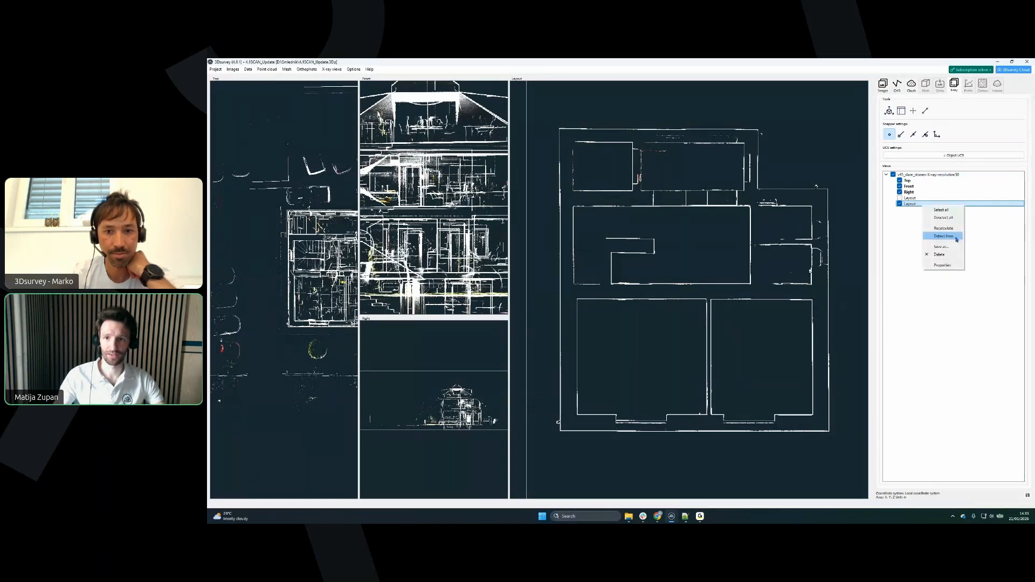
pyautogui.click(949, 235)
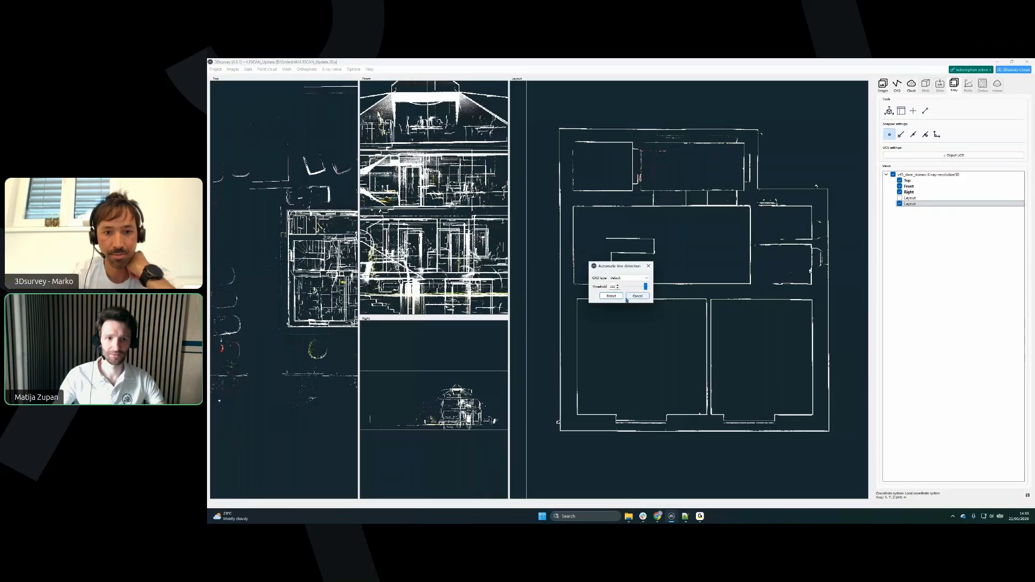
pyautogui.click(611, 296)
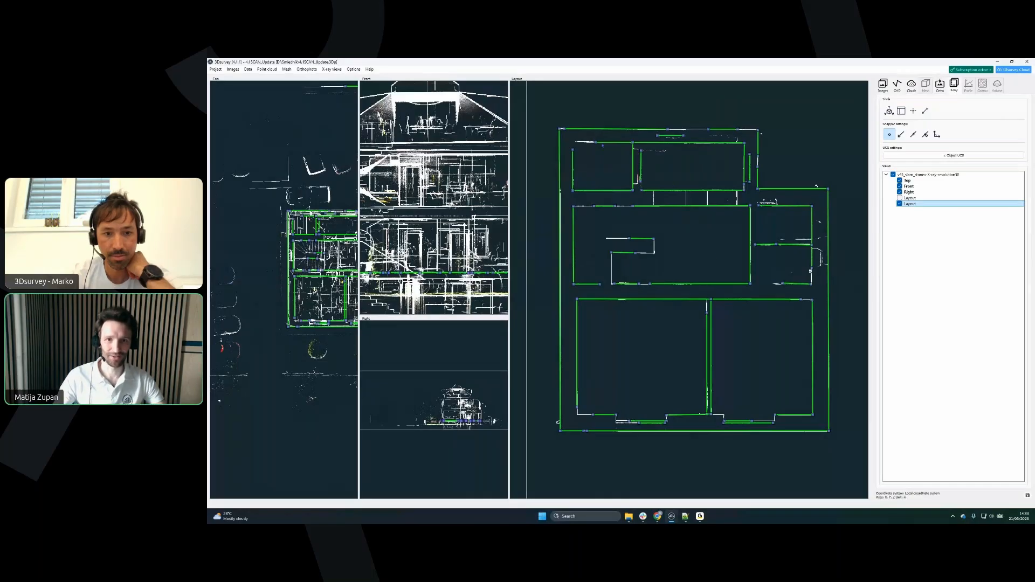
pyautogui.scroll(1, 655, 145)
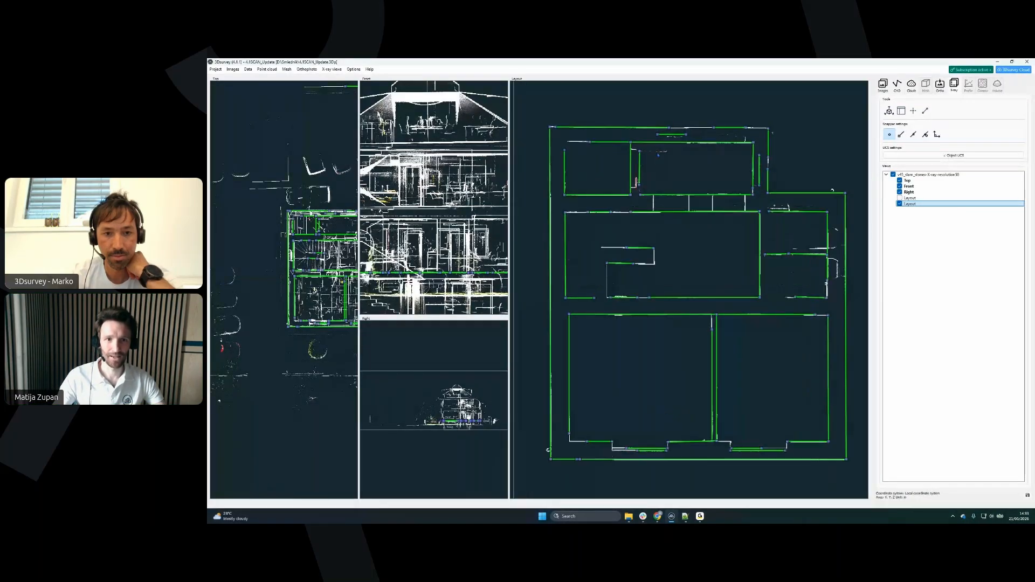
pyautogui.scroll(1, 657, 116)
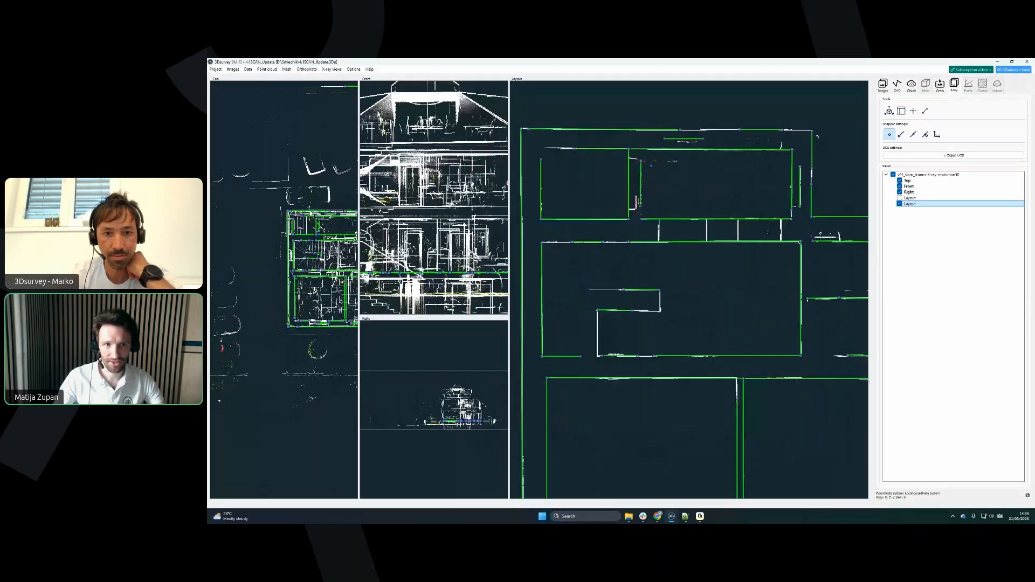
pyautogui.scroll(-1, 672, 186)
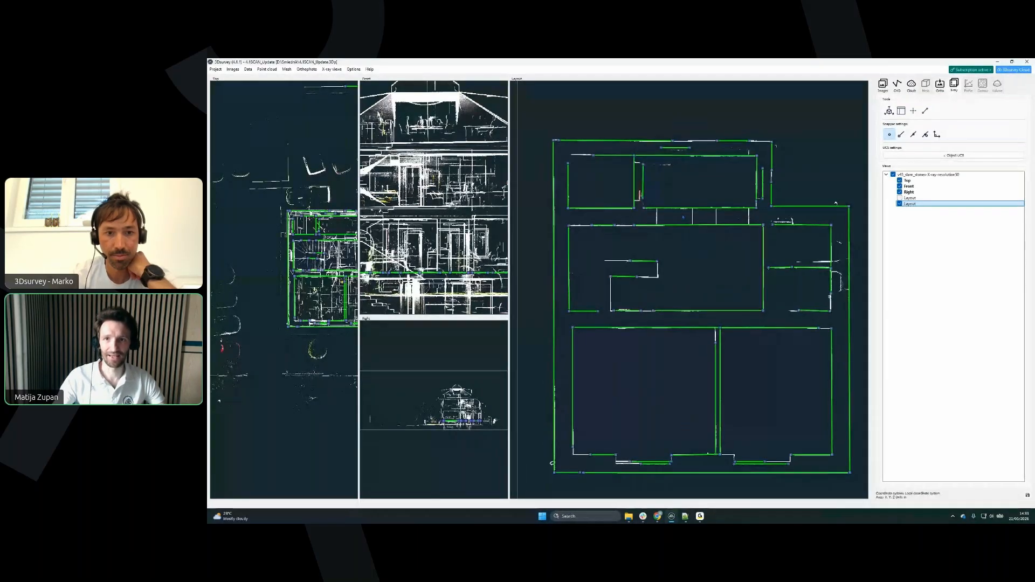
pyautogui.scroll(-1, 684, 211)
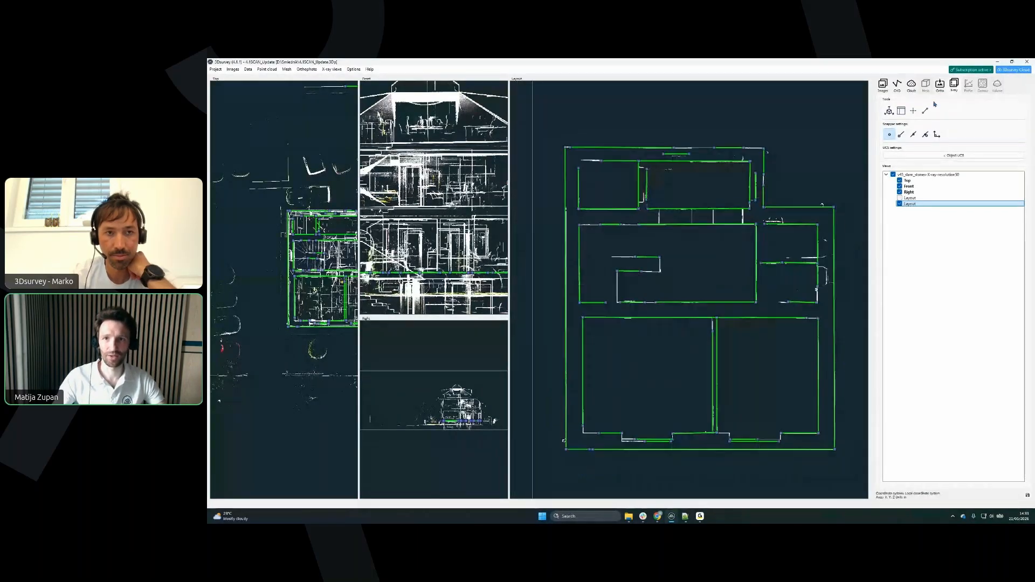
# Step: Switch to the CAD view, cut the house open with the clipping box and compare the detected lines with the scanned walls
pyautogui.click(897, 85)
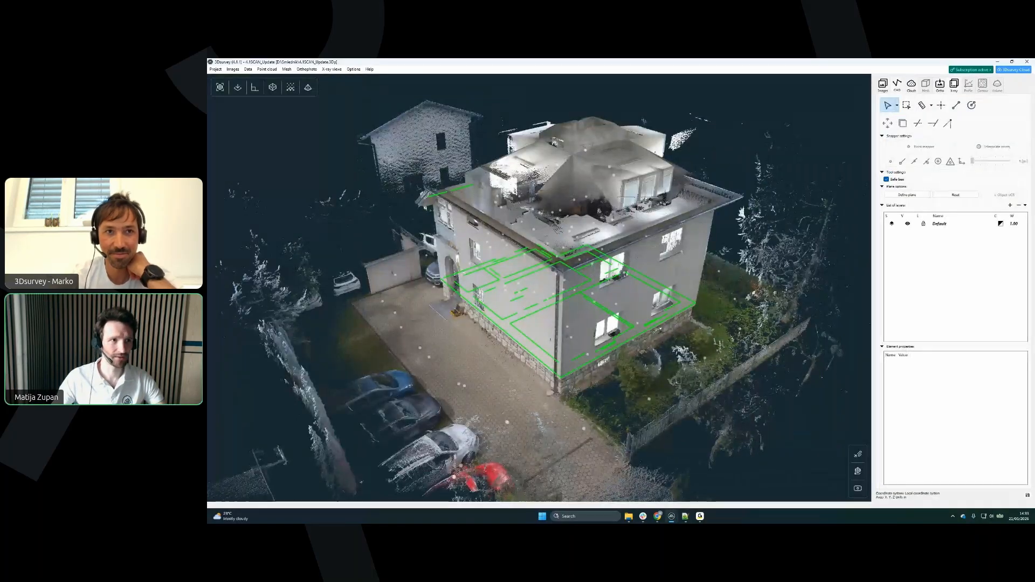
pyautogui.moveTo(637, 197); pyautogui.dragTo(634, 232, button='middle')
pyautogui.click(273, 87)
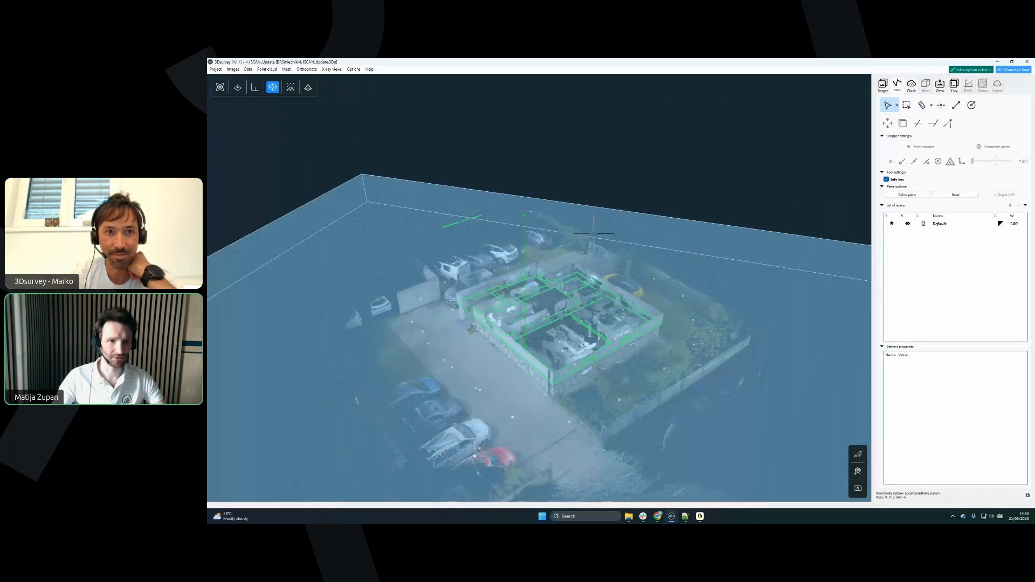
pyautogui.press('Escape')
pyautogui.moveTo(593, 234); pyautogui.dragTo(546, 258)
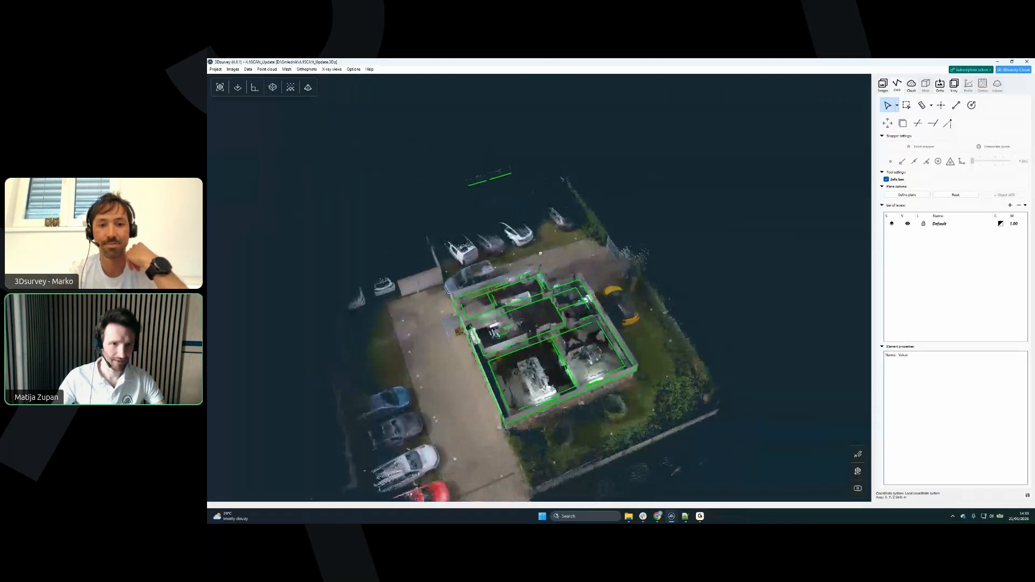
pyautogui.scroll(5, 546, 257)
pyautogui.scroll(2, 557, 412)
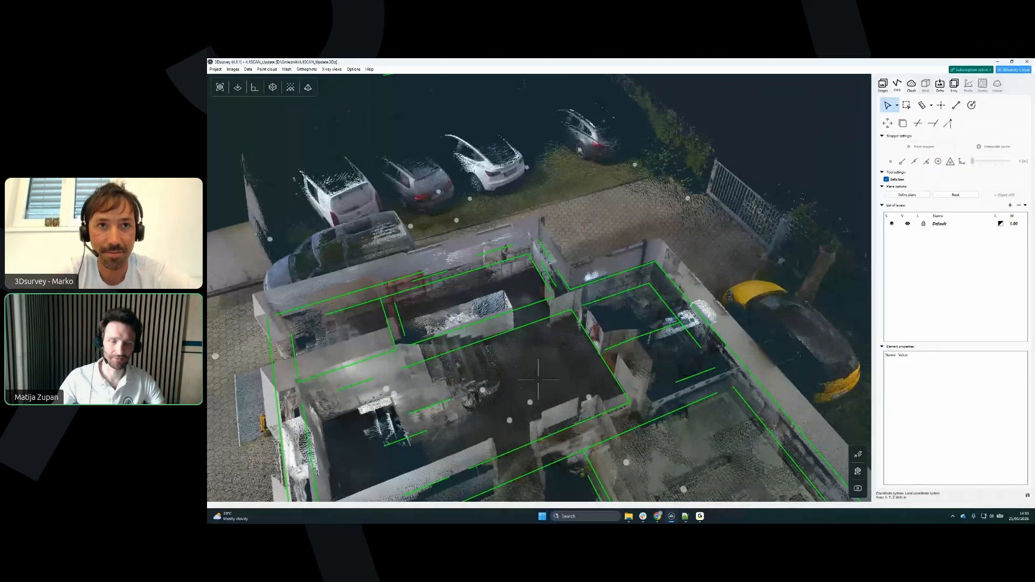
# Step: Join the open inner wall lines of the small upper-left room into a corner
pyautogui.moveTo(538, 379); pyautogui.dragTo(604, 273)
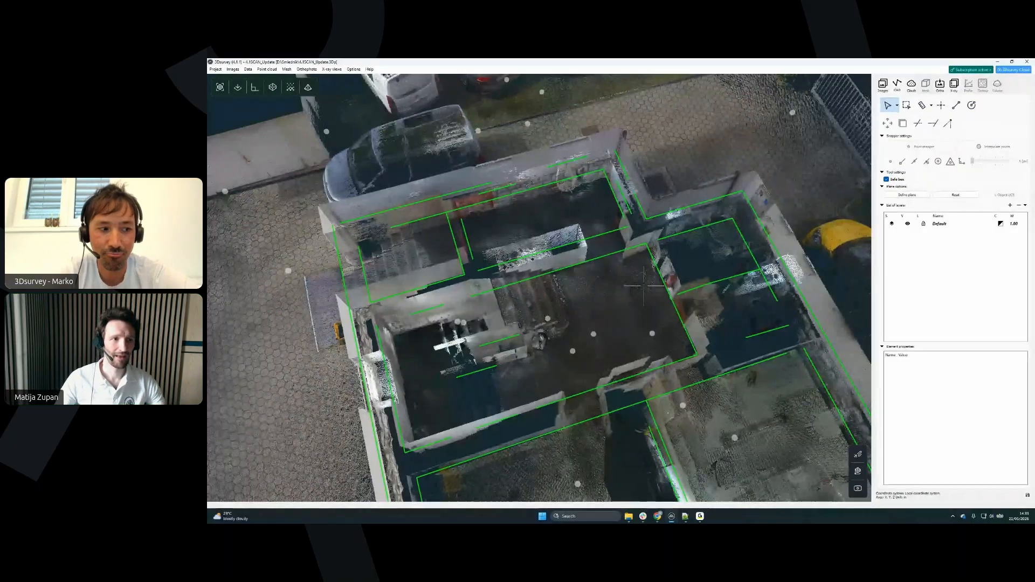
pyautogui.moveTo(620, 282); pyautogui.dragTo(635, 273)
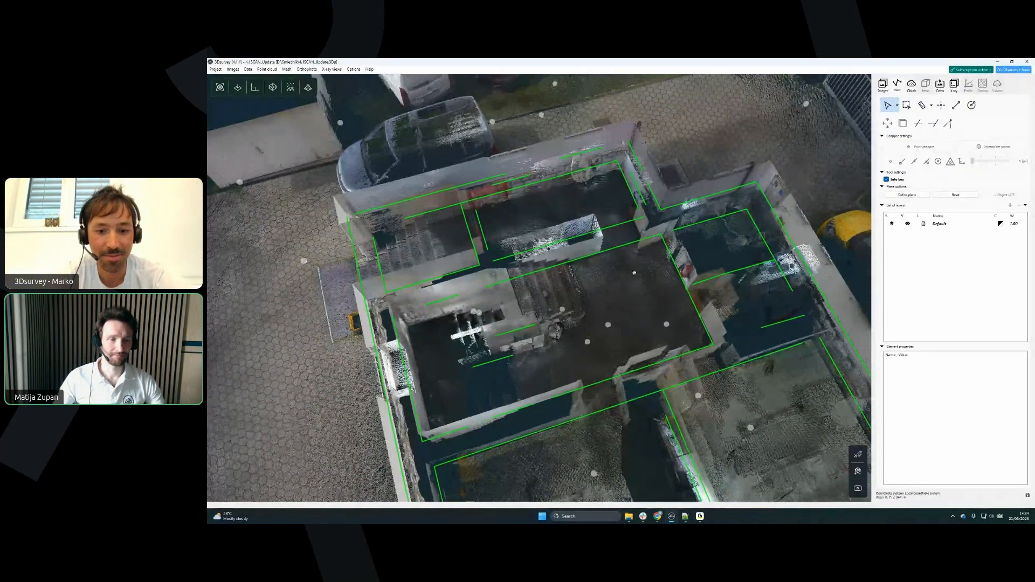
pyautogui.moveTo(635, 273); pyautogui.dragTo(659, 261)
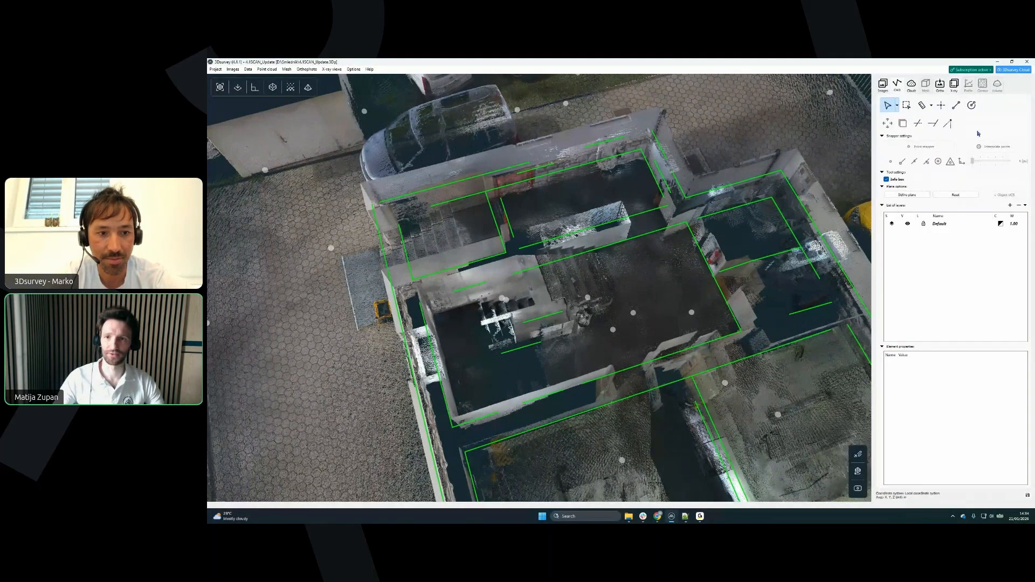
pyautogui.click(948, 124)
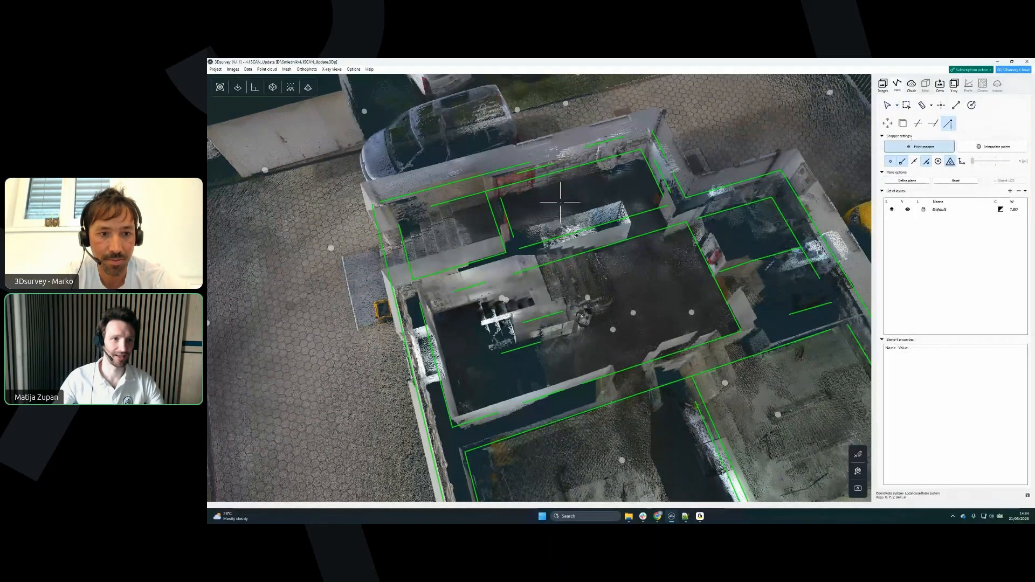
pyautogui.click(464, 197)
pyautogui.click(404, 243)
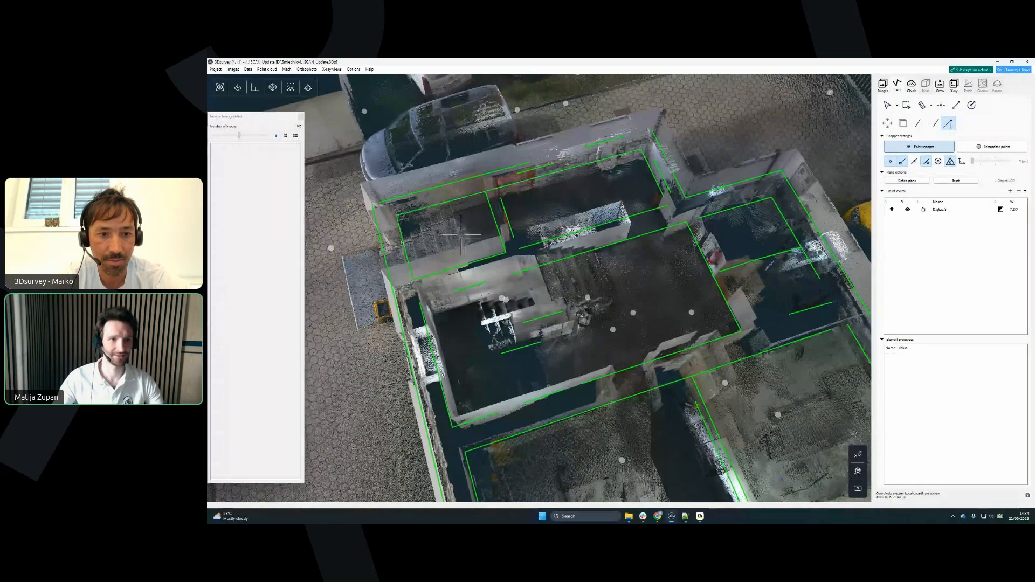
# Step: Join the inner wall lines of the adjoining middle room at the corners of its left wall
pyautogui.click(506, 211)
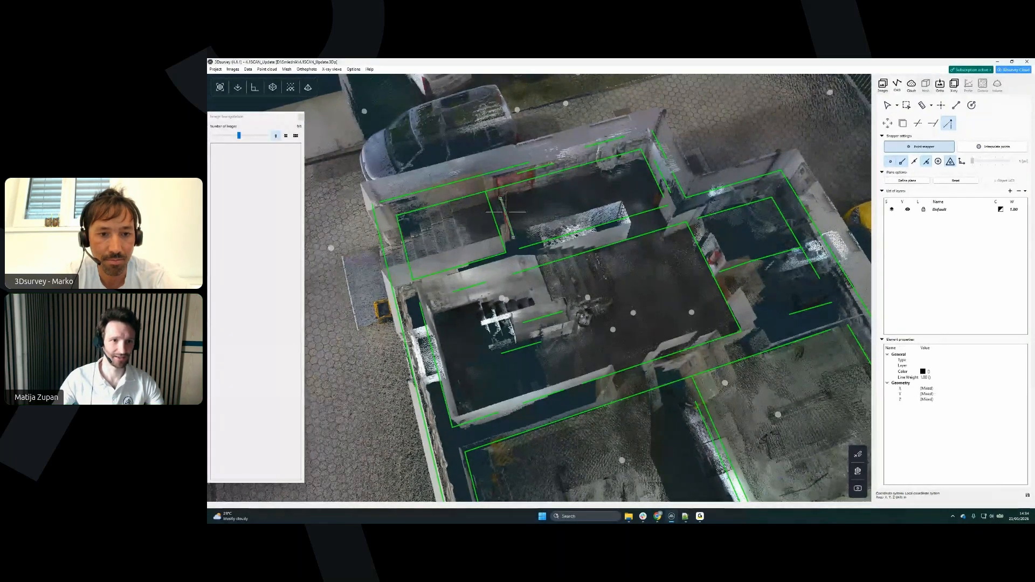
pyautogui.click(531, 246)
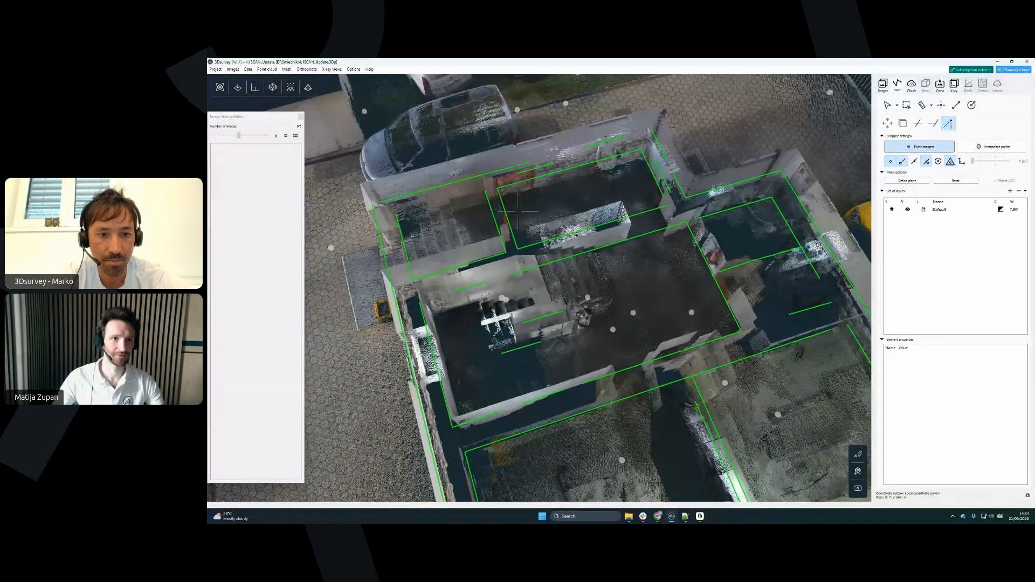
pyautogui.click(505, 187)
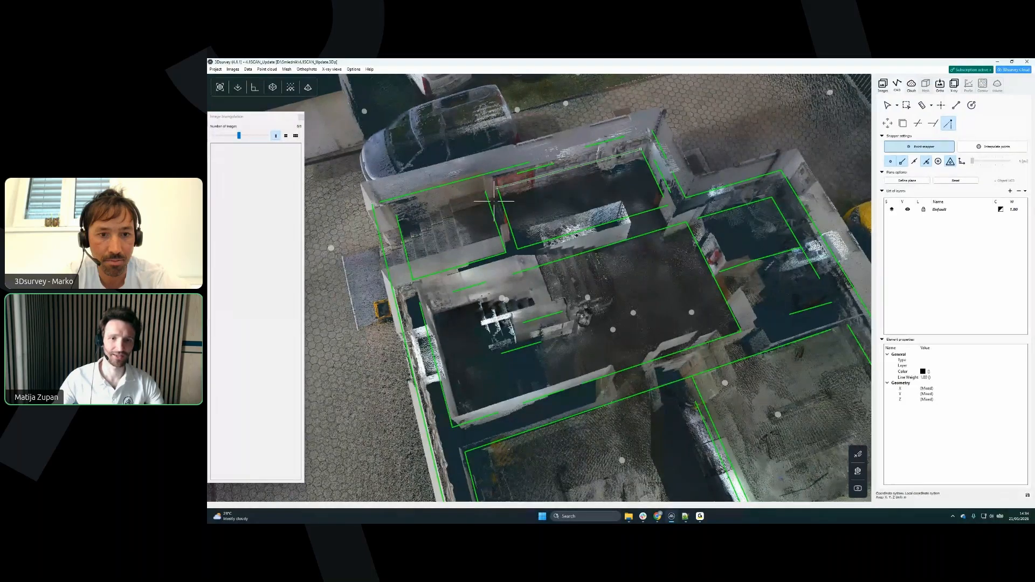
pyautogui.click(499, 200)
pyautogui.click(660, 208)
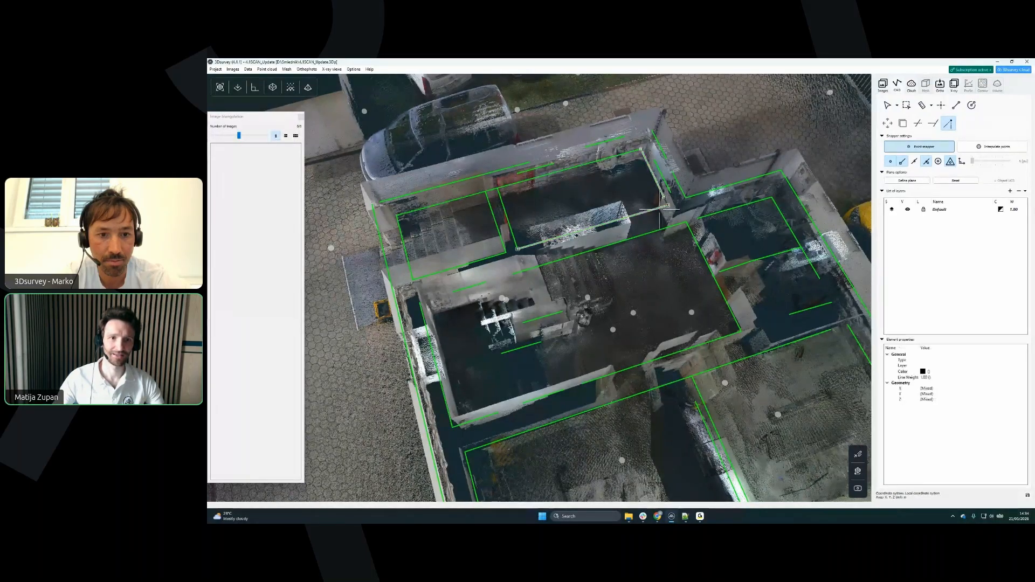
pyautogui.press('Escape')
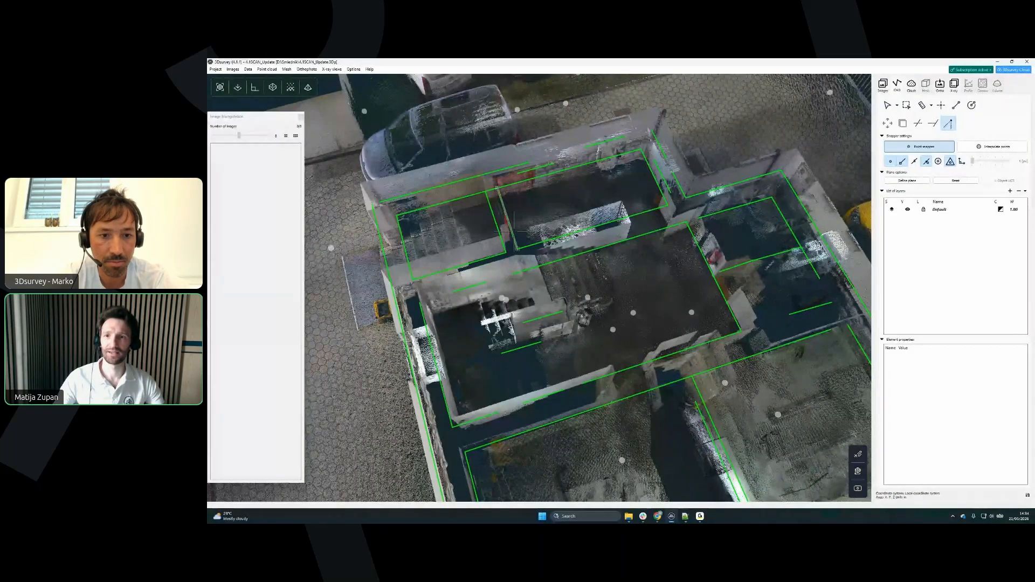
# Step: Join the outer wall lines at the house's upper-left corner and two inner lines in the room near the yellow car
pyautogui.click(919, 125)
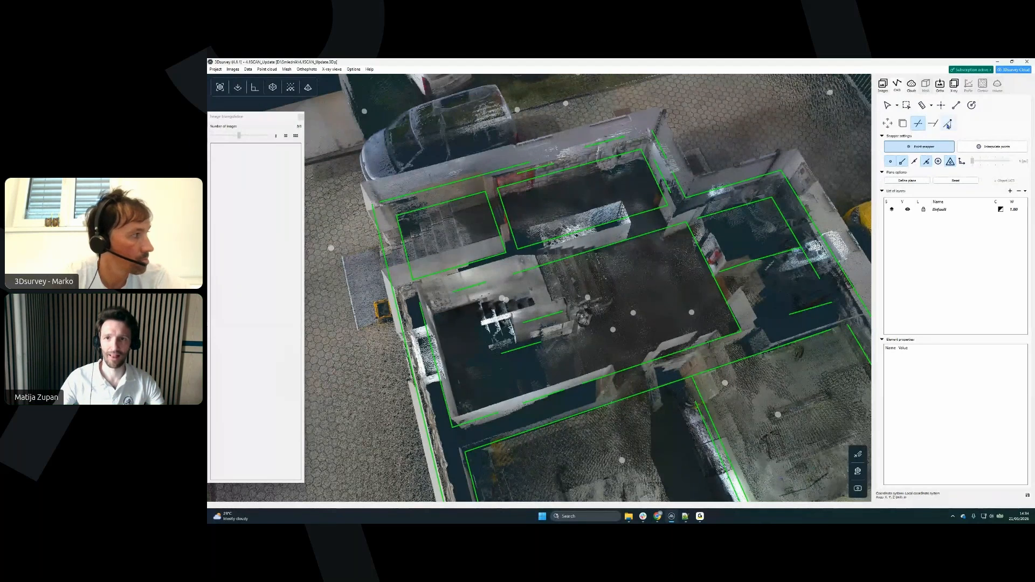
pyautogui.click(949, 125)
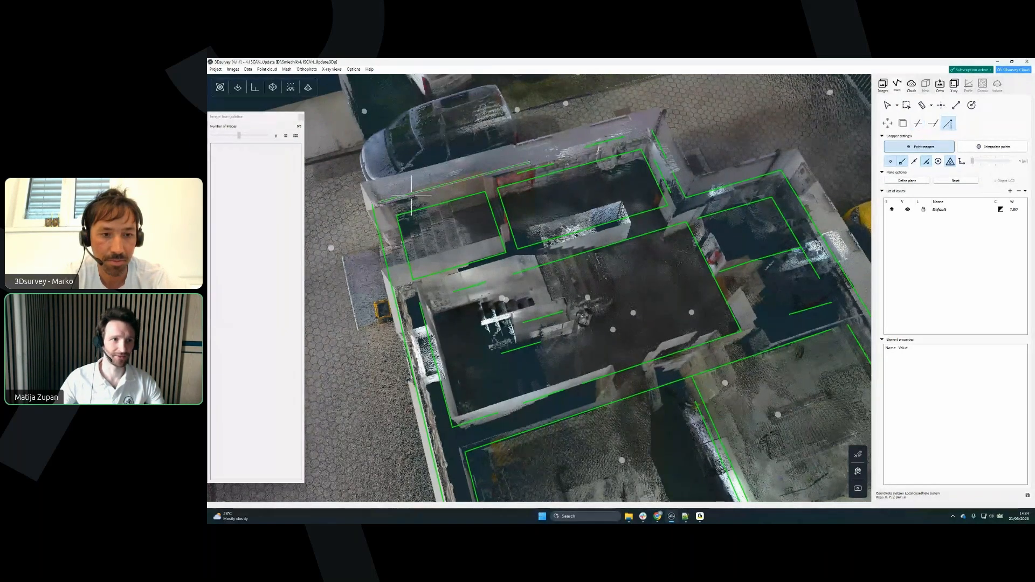
pyautogui.click(411, 193)
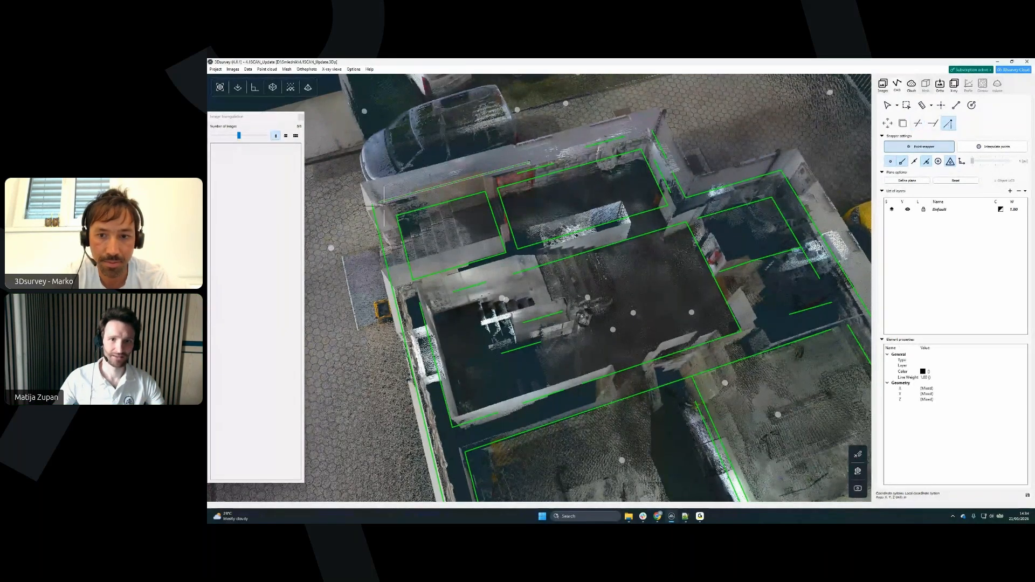
pyautogui.click(376, 214)
pyautogui.moveTo(655, 295); pyautogui.dragTo(501, 293, button='middle')
pyautogui.click(676, 239)
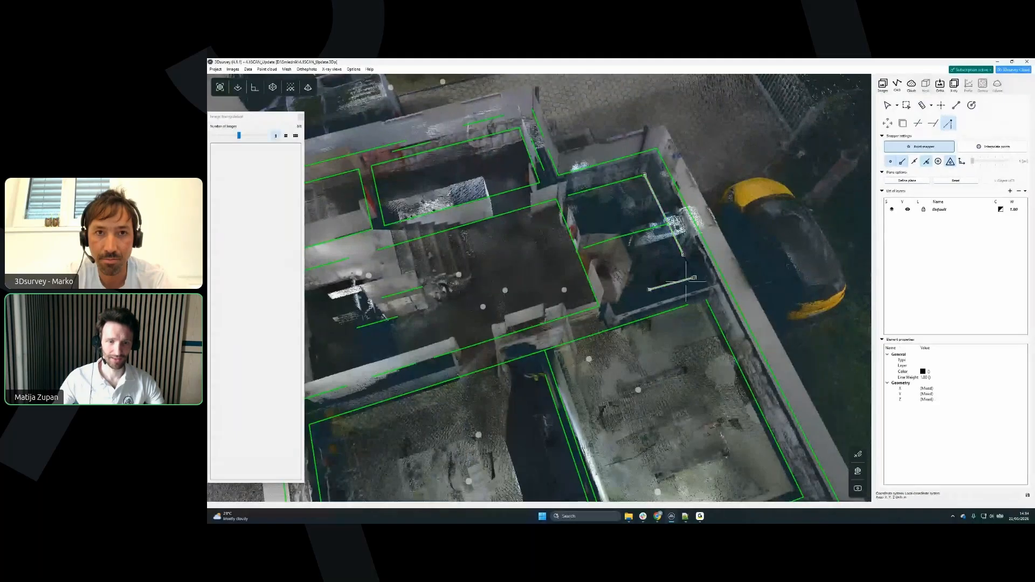
pyautogui.click(686, 281)
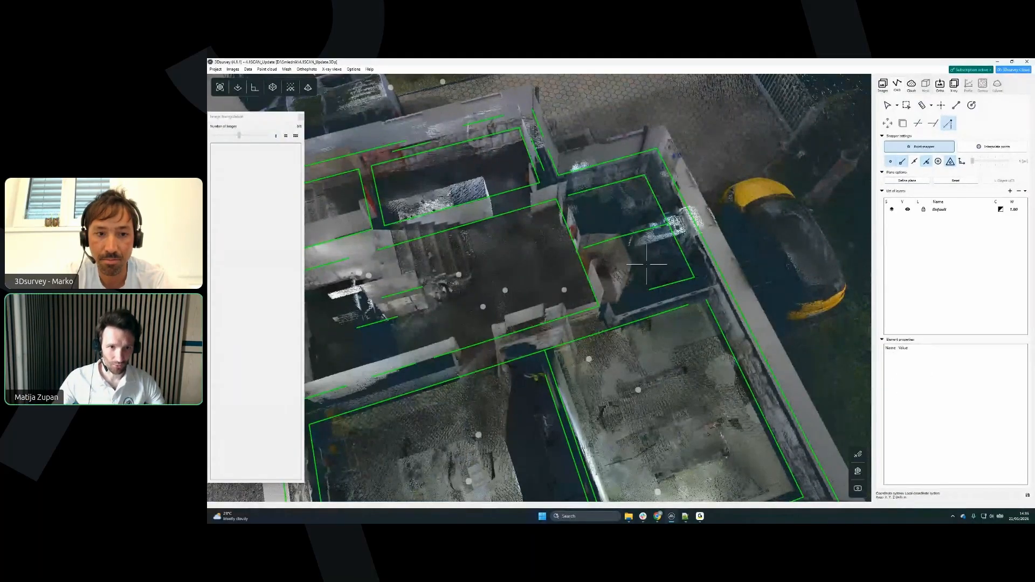
# Step: Extend the short wall line in the room near the yellow car to the stair hall's wall line and select its new end vertex
pyautogui.moveTo(646, 264); pyautogui.dragTo(644, 276, button='middle')
pyautogui.scroll(2, 645, 276)
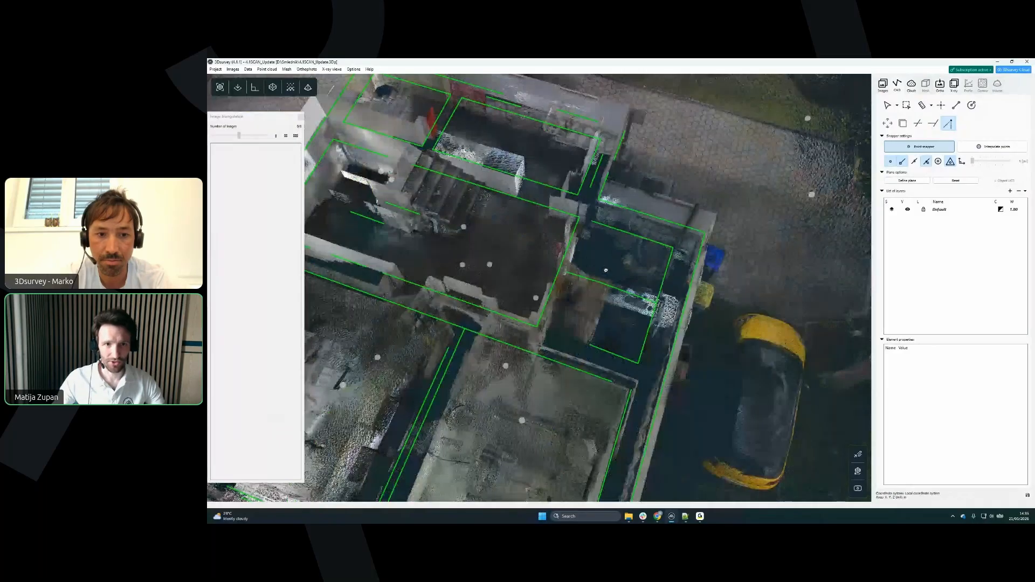
pyautogui.scroll(2, 620, 269)
pyautogui.moveTo(620, 269); pyautogui.dragTo(757, 247, button='middle')
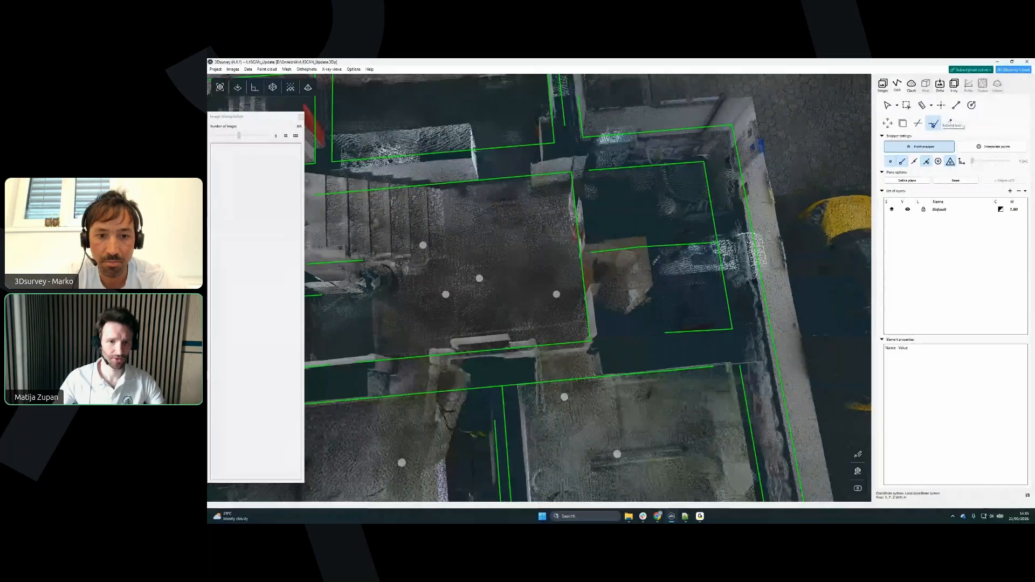
pyautogui.click(686, 331)
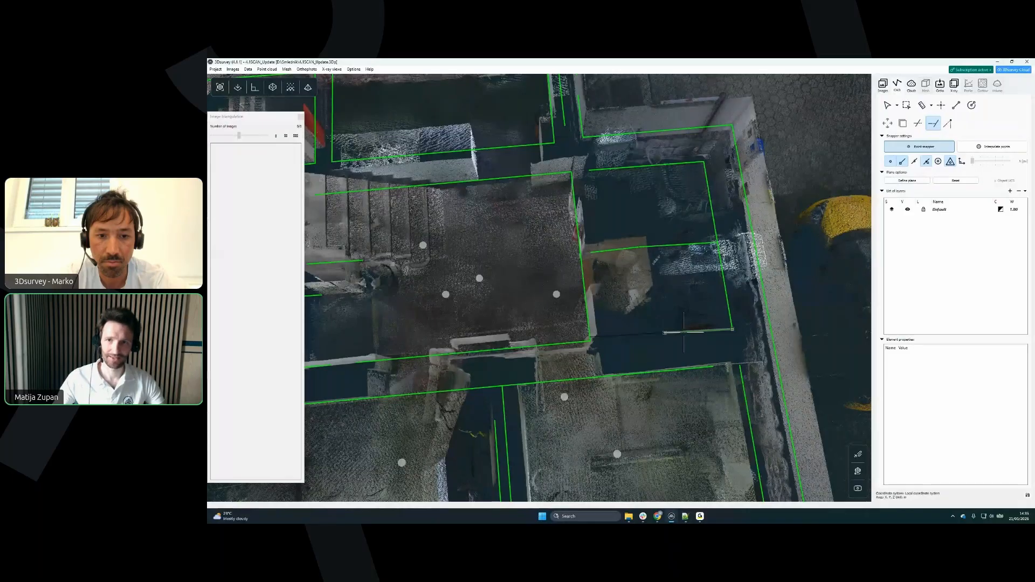
pyautogui.click(684, 331)
pyautogui.moveTo(655, 268); pyautogui.dragTo(660, 247, button='middle')
pyautogui.press('Escape')
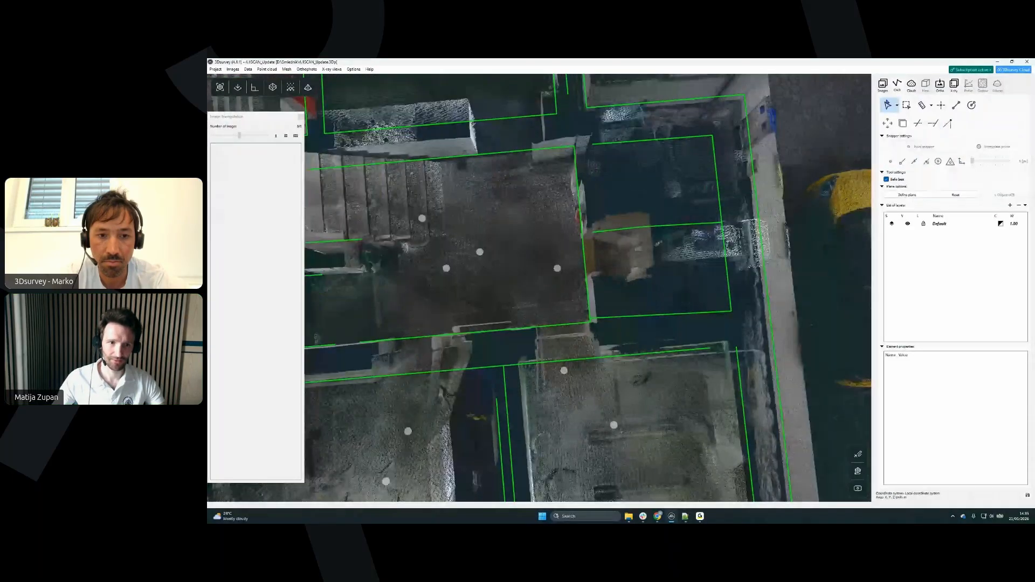
pyautogui.click(589, 319)
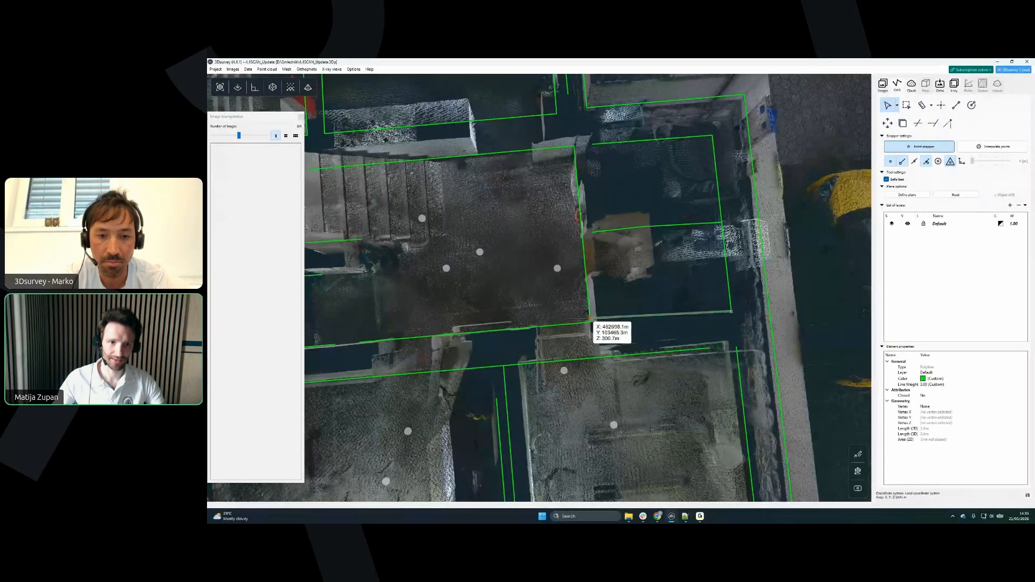
pyautogui.click(589, 320)
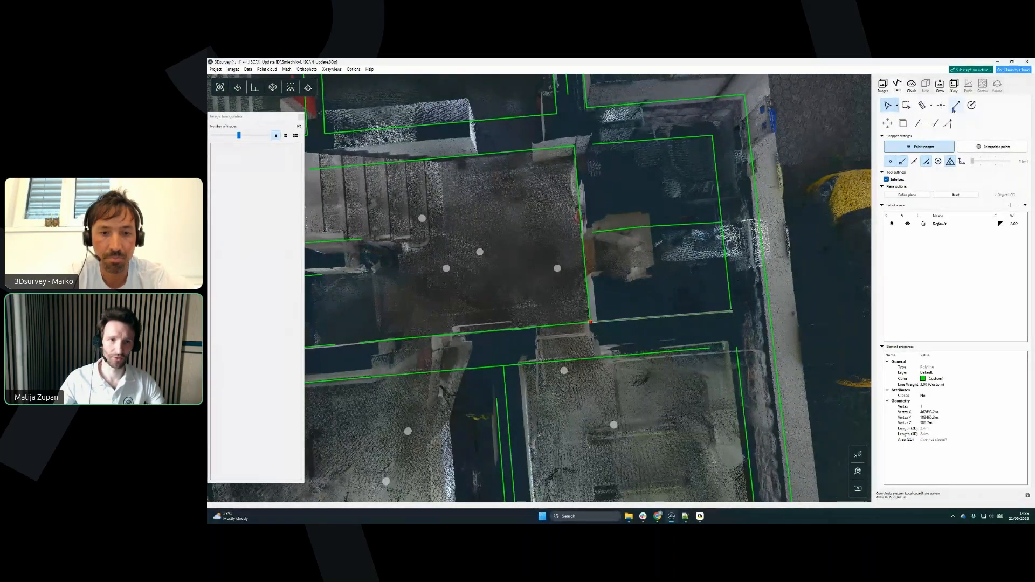
# Step: Start a polyline at the stair hall's upper-right wall corner, and redefine and confirm the drawing plane for it
pyautogui.click(956, 106)
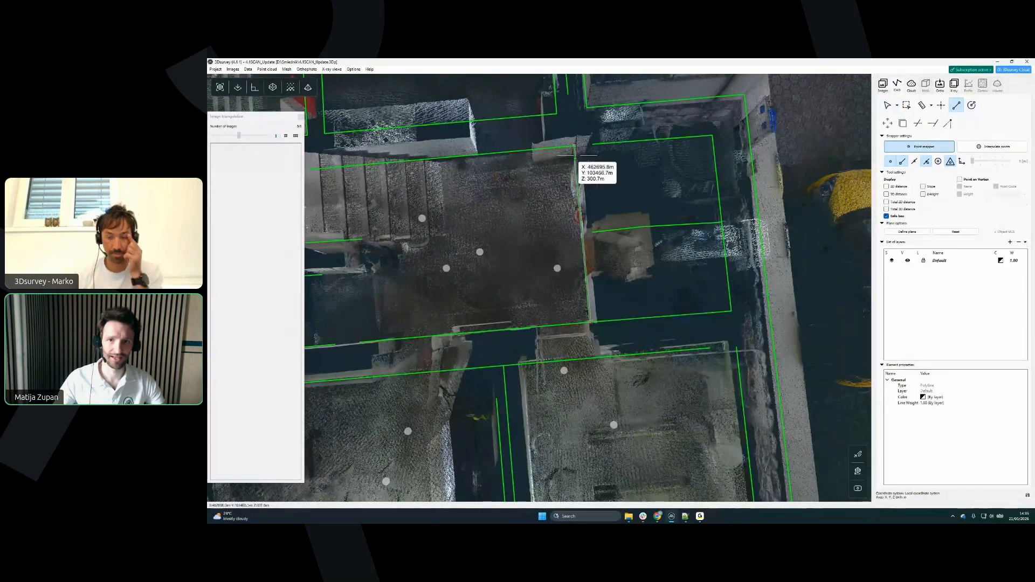
pyautogui.click(908, 231)
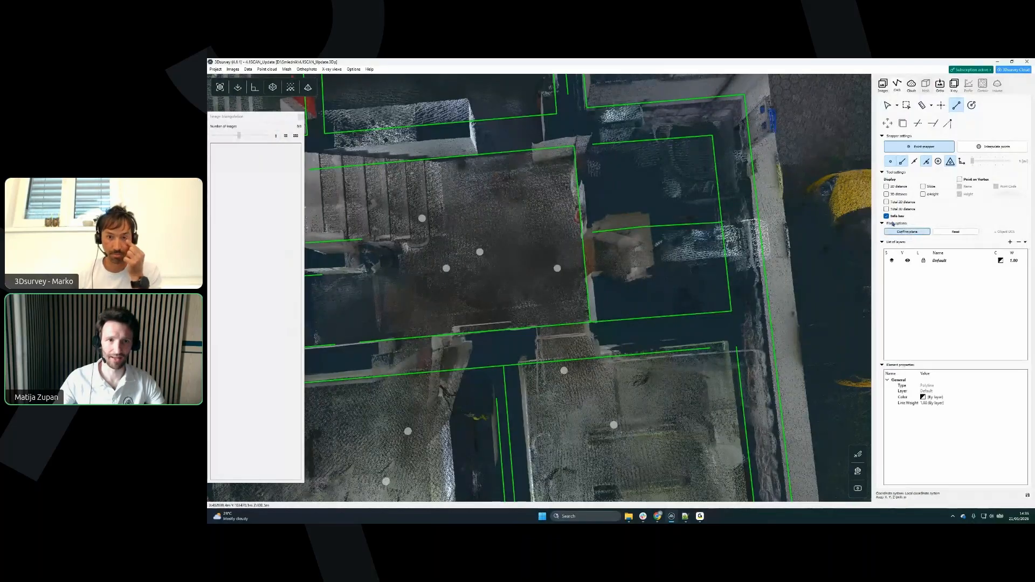
pyautogui.click(575, 145)
pyautogui.rightClick(575, 145)
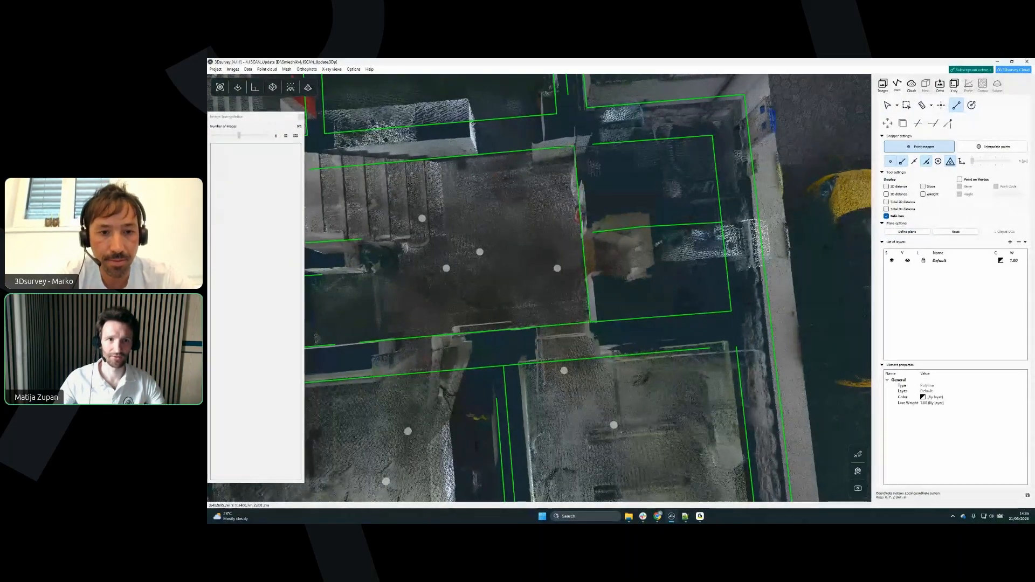
pyautogui.click(574, 146)
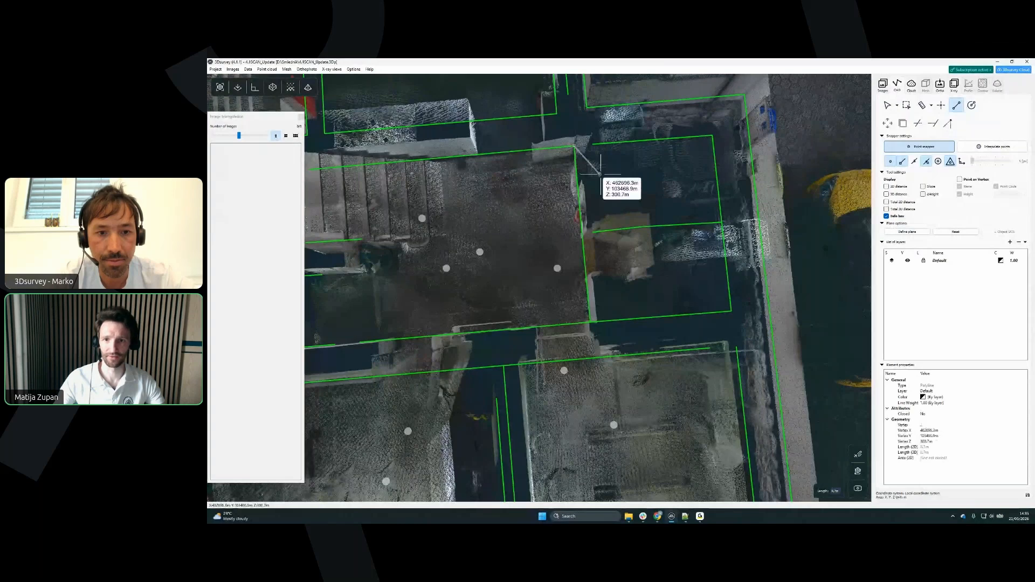
pyautogui.click(885, 231)
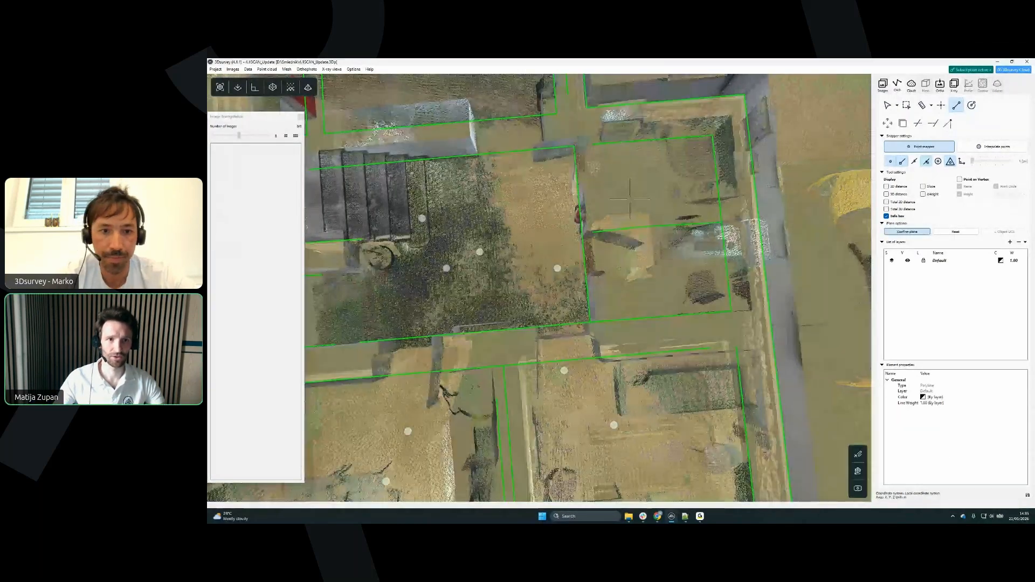
pyautogui.click(890, 231)
pyautogui.moveTo(615, 253); pyautogui.dragTo(669, 277)
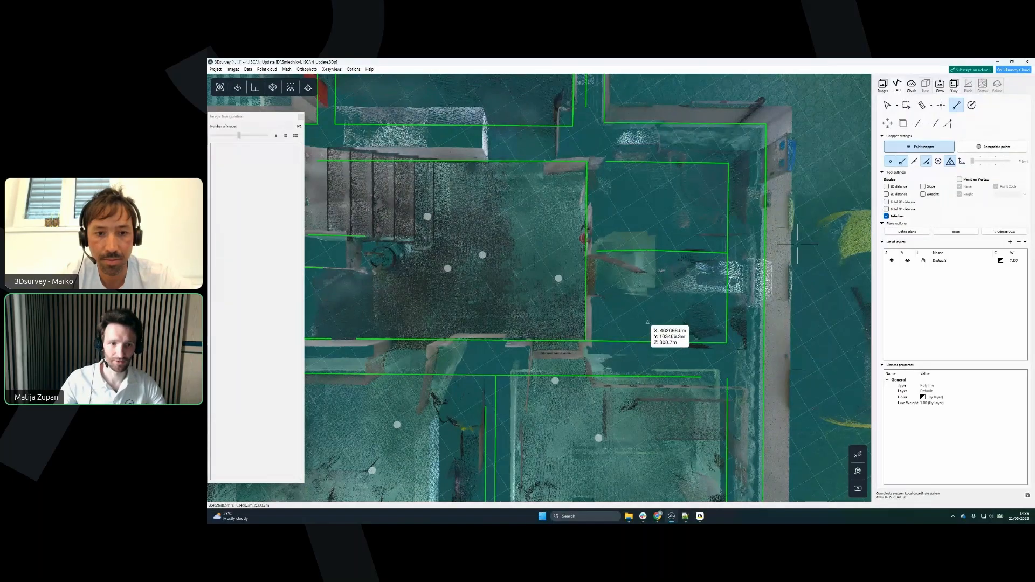
# Step: Using the Object UCS alignment, draw a polyline along the stair hall's right wall between its two corners
pyautogui.click(587, 161)
pyautogui.click(586, 341)
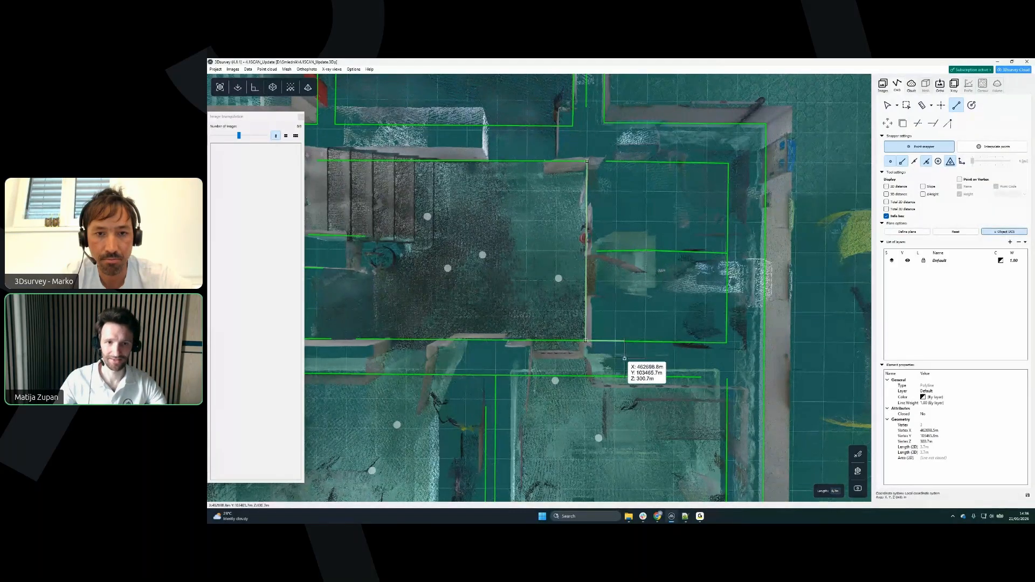
pyautogui.rightClick(635, 346)
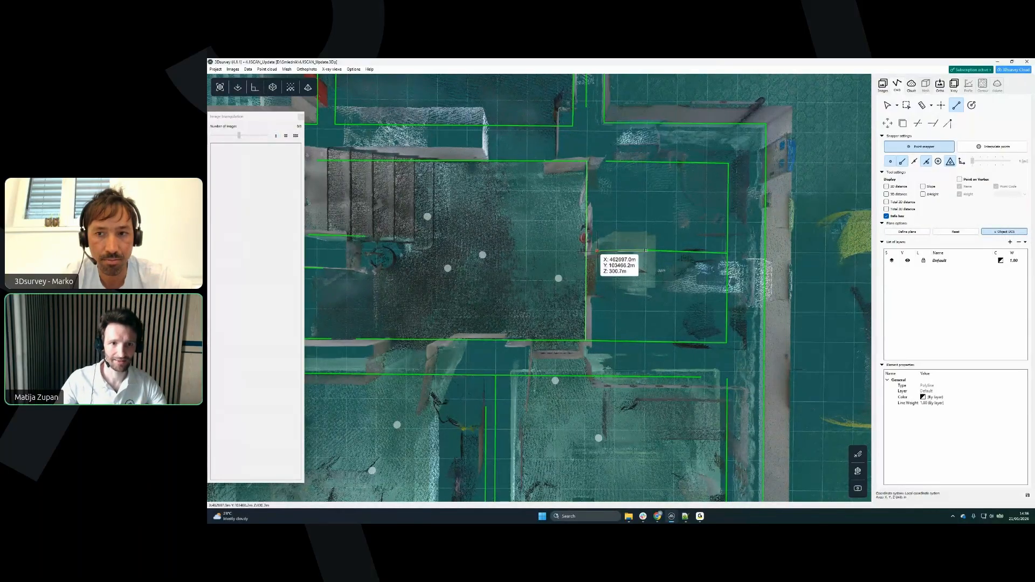
# Step: Draw the missing room-side wall line parallel to the stair hall's right wall, passing through the partition line's open end
pyautogui.click(596, 251)
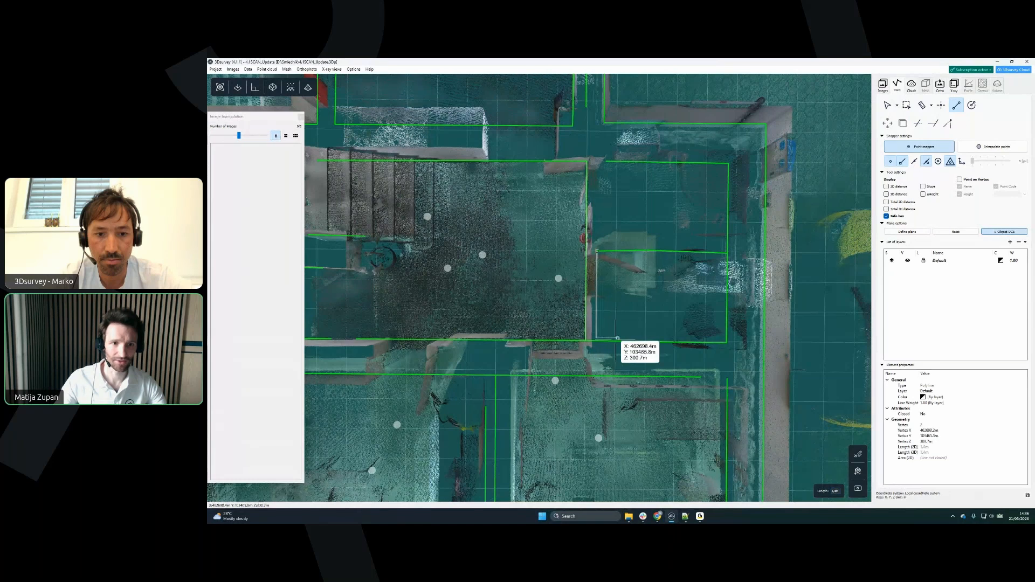
pyautogui.press('Escape')
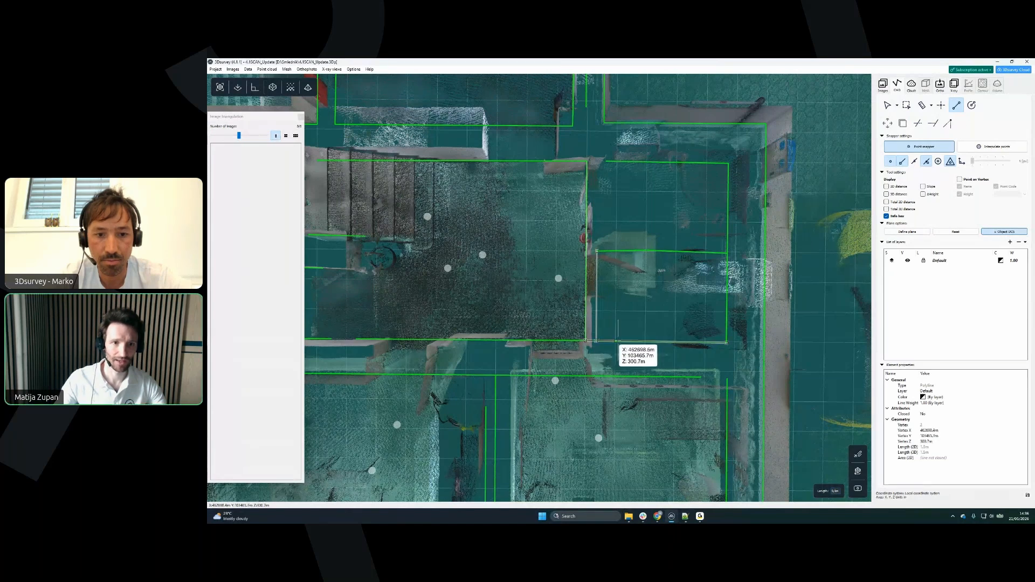
pyautogui.click(597, 251)
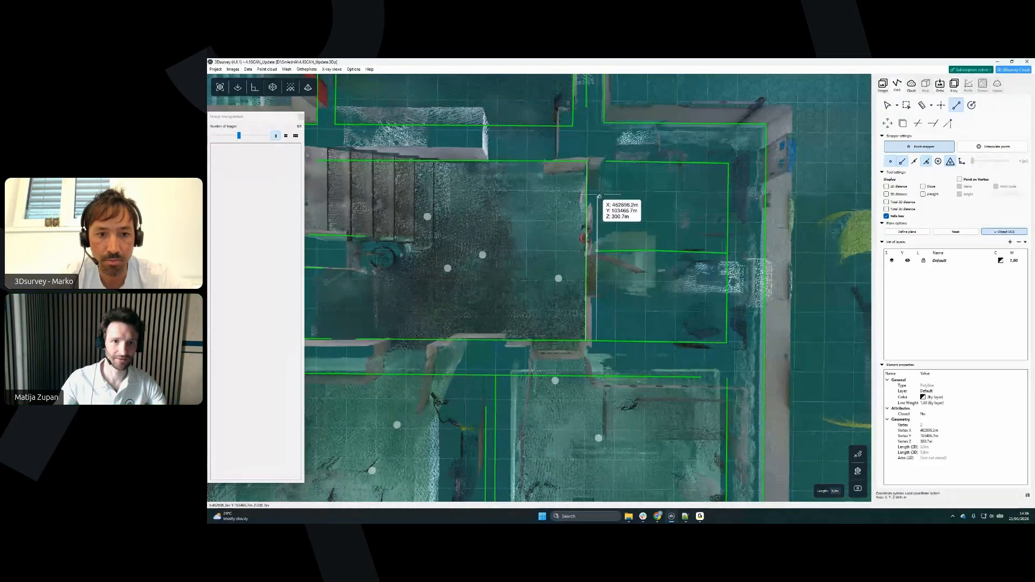
pyautogui.click(597, 190)
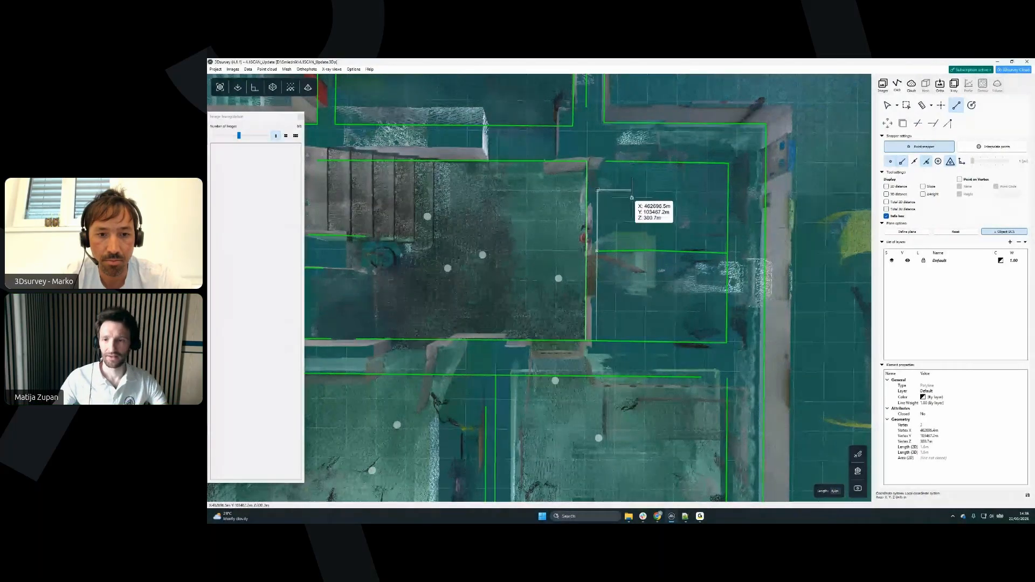
pyautogui.rightClick(631, 197)
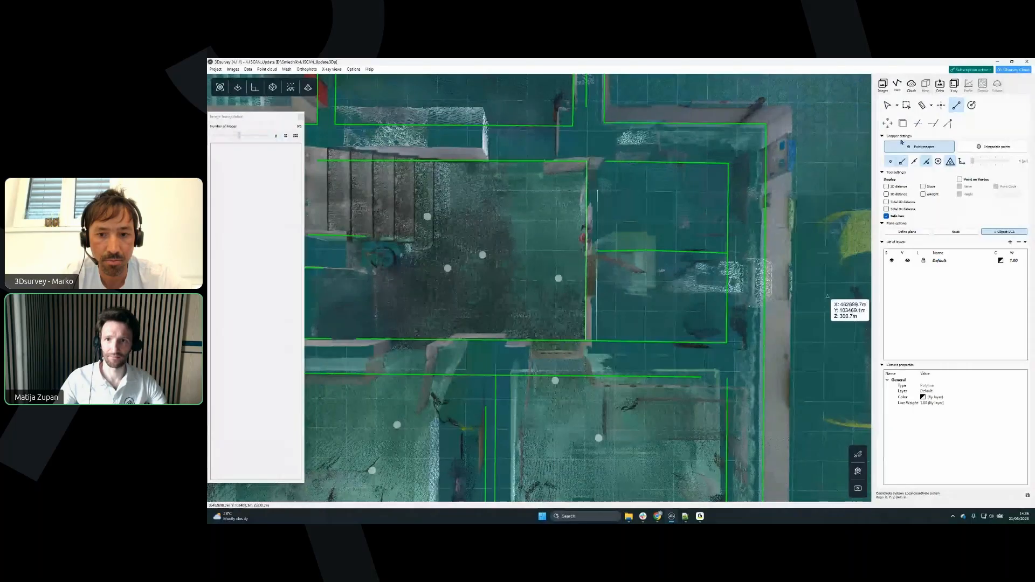
# Step: Select the newly drawn room-side wall line and set its colour to a custom green
pyautogui.click(887, 105)
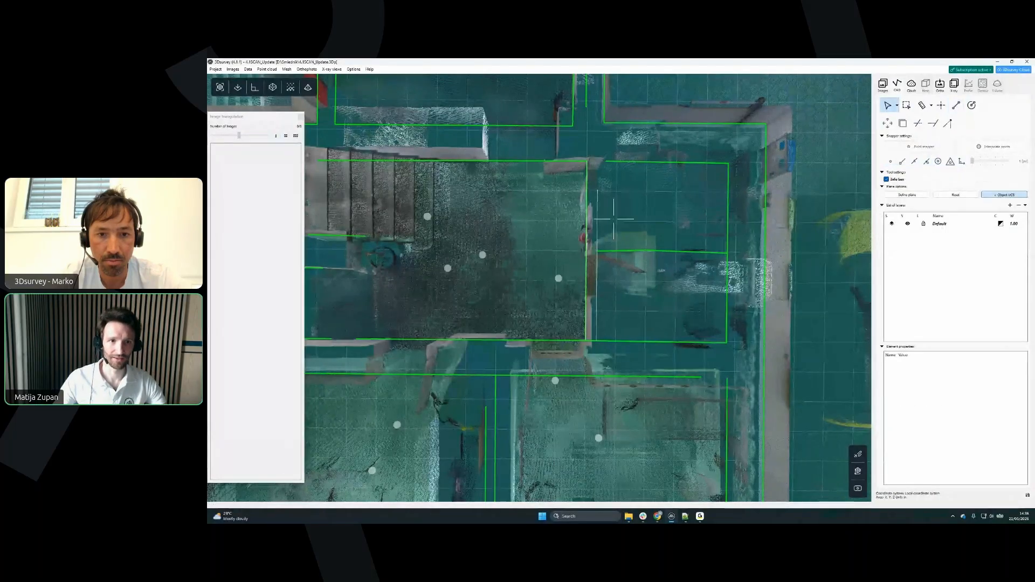
pyautogui.click(598, 223)
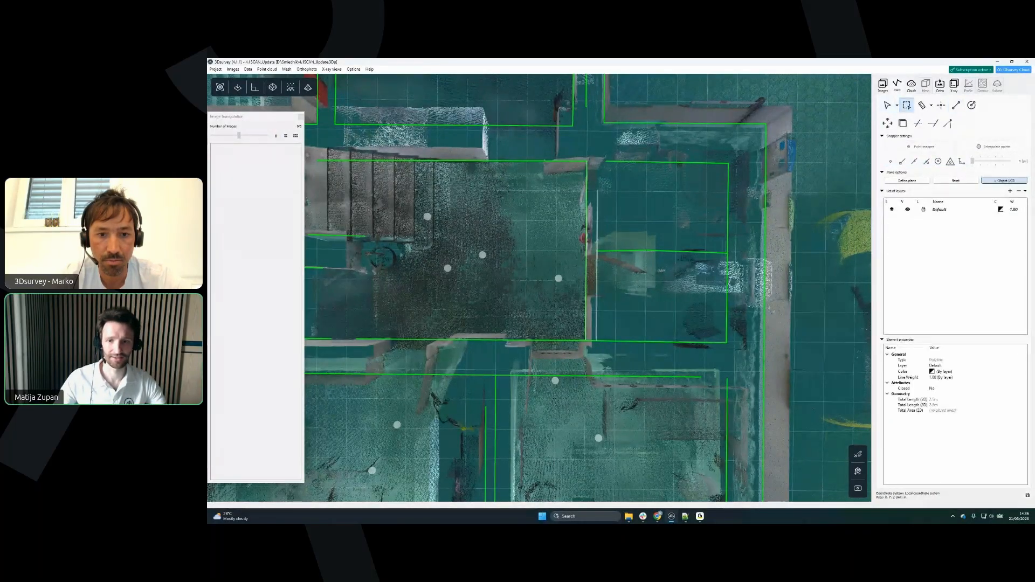
pyautogui.click(975, 372)
pyautogui.click(975, 372)
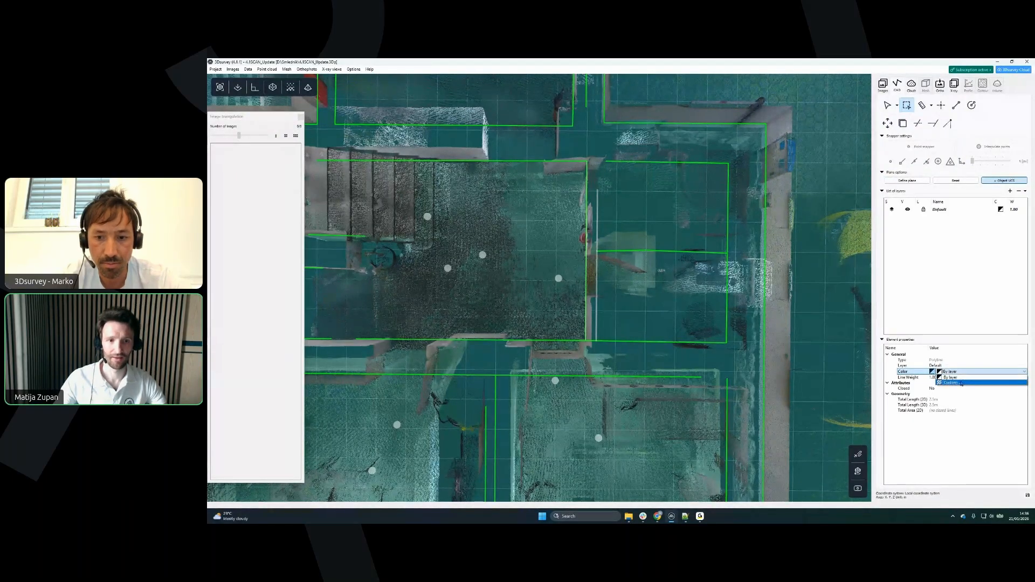
pyautogui.click(961, 383)
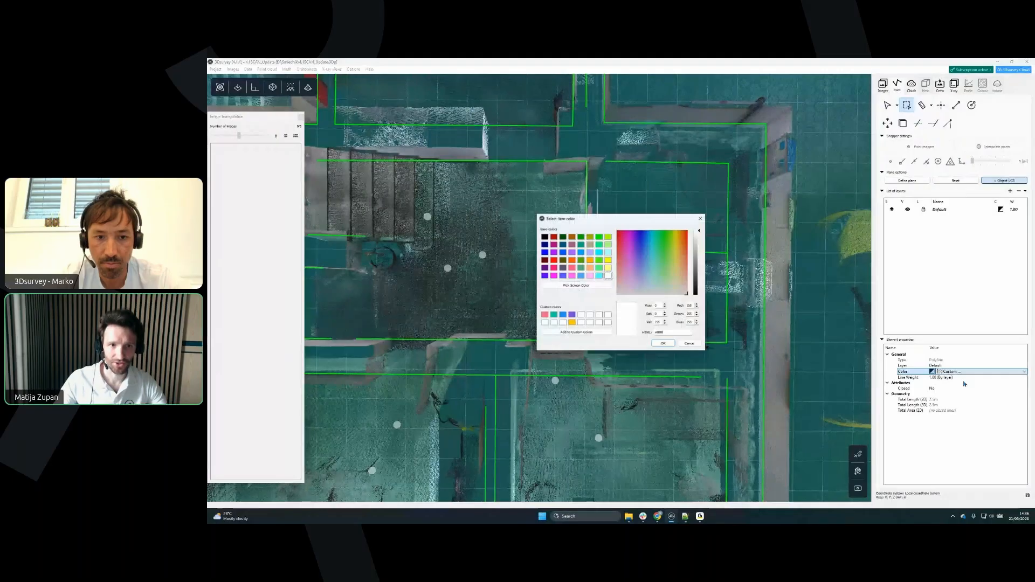
pyautogui.click(599, 237)
pyautogui.click(663, 343)
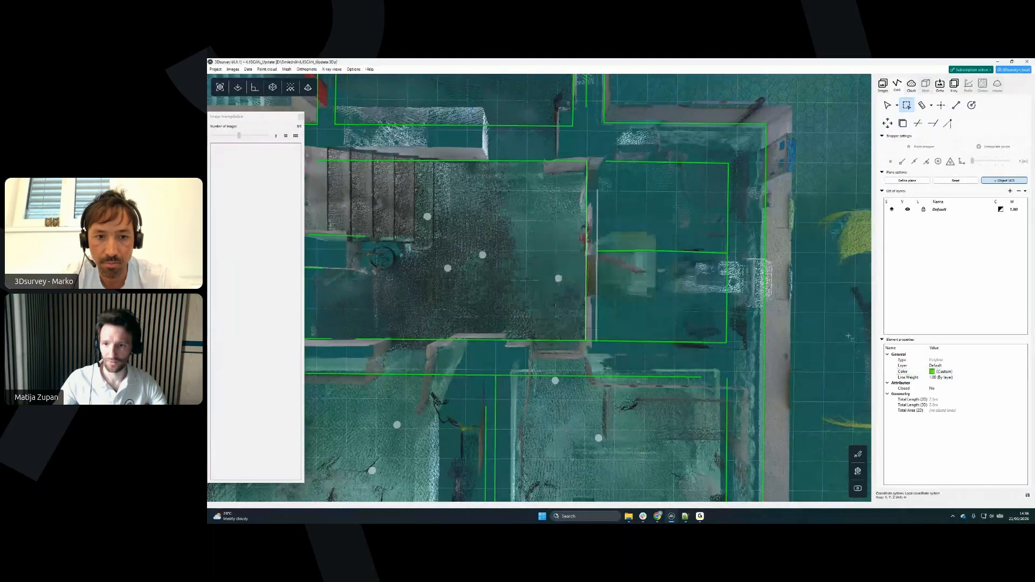
# Step: Set the selected polyline's line weight to a custom 3.00 and deselect it
pyautogui.click(975, 379)
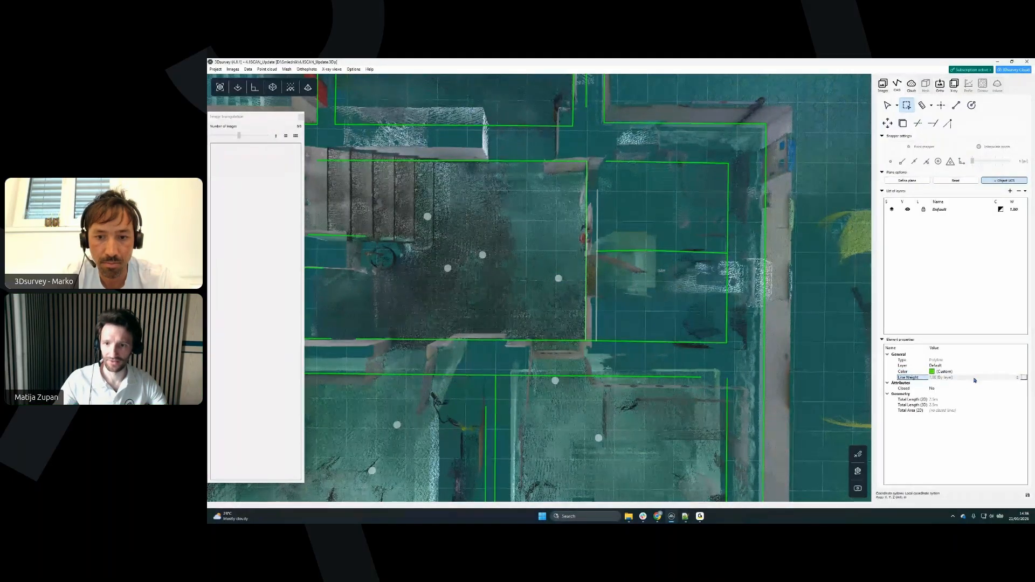
pyautogui.click(1023, 377)
pyautogui.scroll(2, 977, 377)
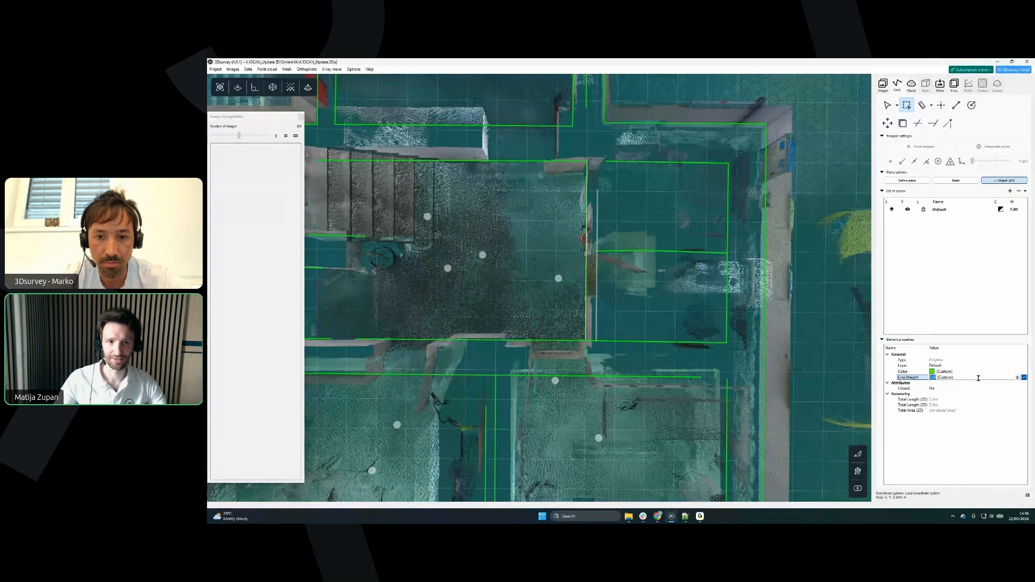
pyautogui.click(980, 306)
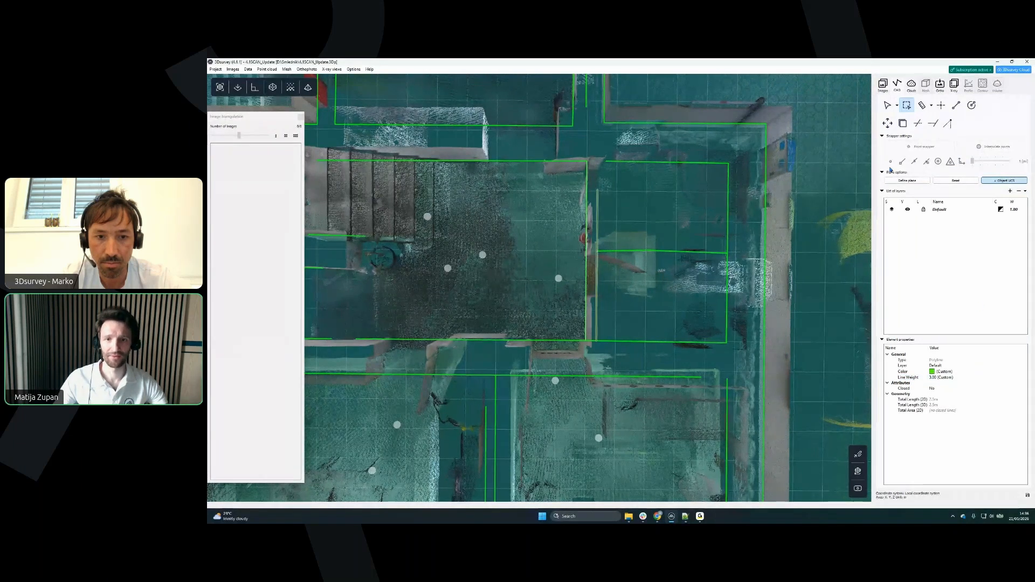
pyautogui.click(887, 105)
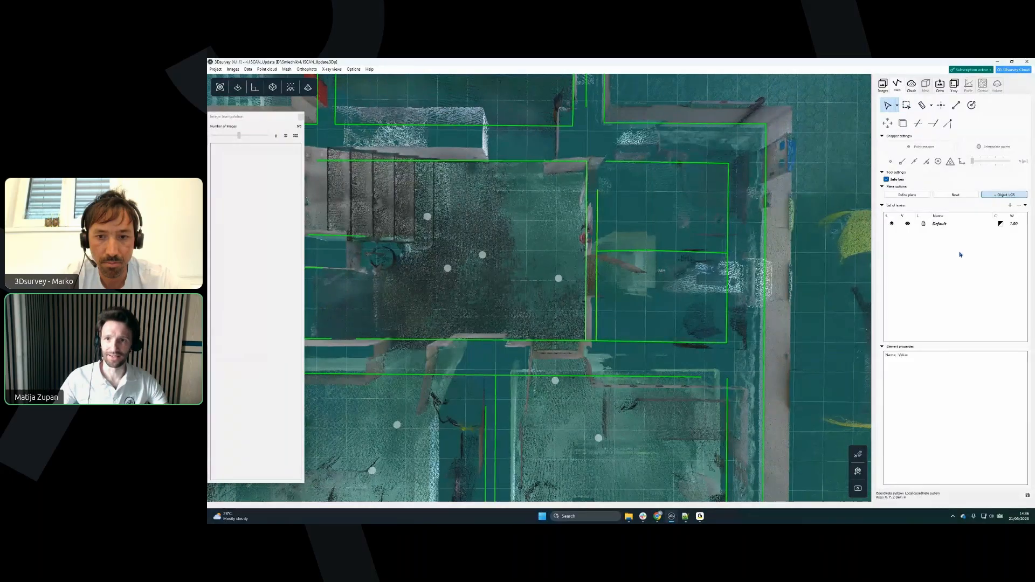
pyautogui.click(949, 125)
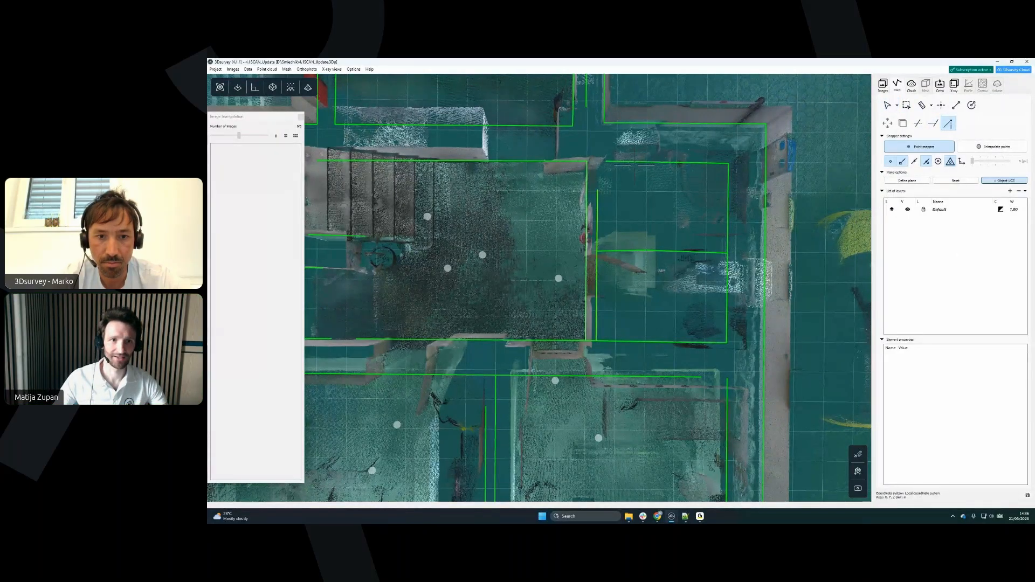
pyautogui.click(918, 124)
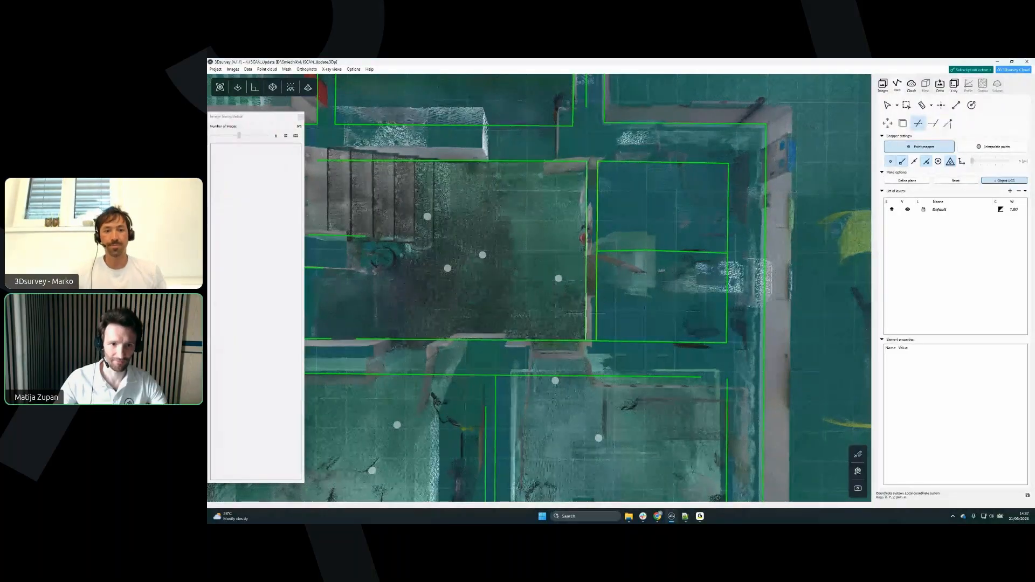
pyautogui.scroll(-3, 517, 284)
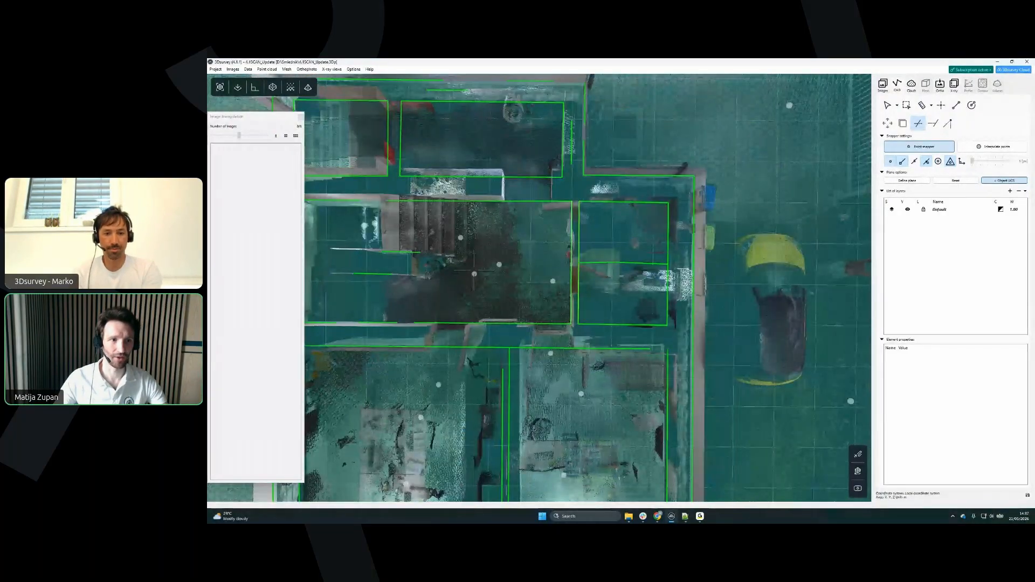
pyautogui.scroll(-2, 474, 274)
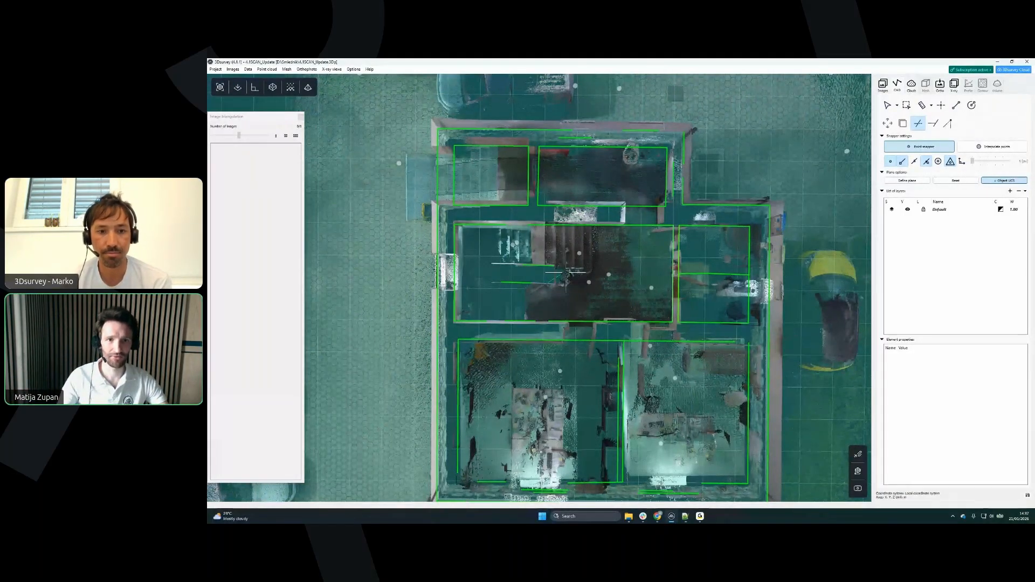
pyautogui.moveTo(566, 273); pyautogui.dragTo(620, 261, button='middle')
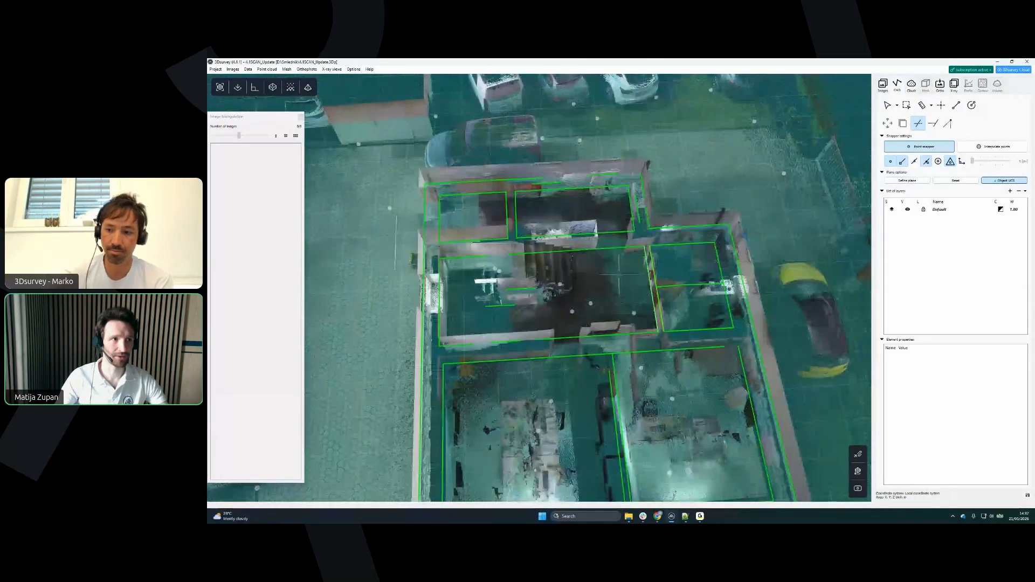
# Step: Review the geometry export options and layer list for saving the CAD drawing, and leave without saving
pyautogui.click(245, 70)
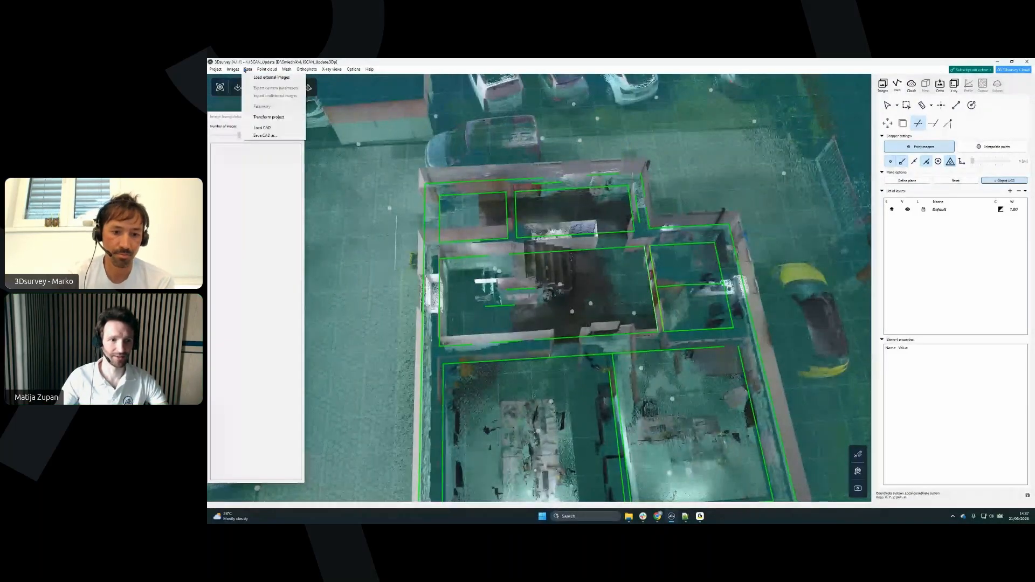
pyautogui.click(264, 136)
pyautogui.click(526, 384)
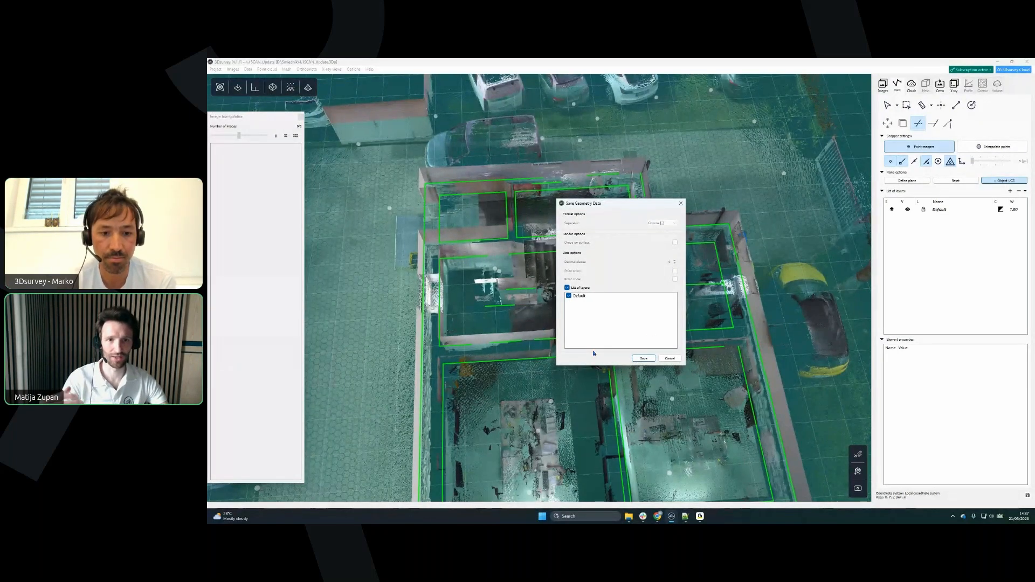
pyautogui.click(669, 357)
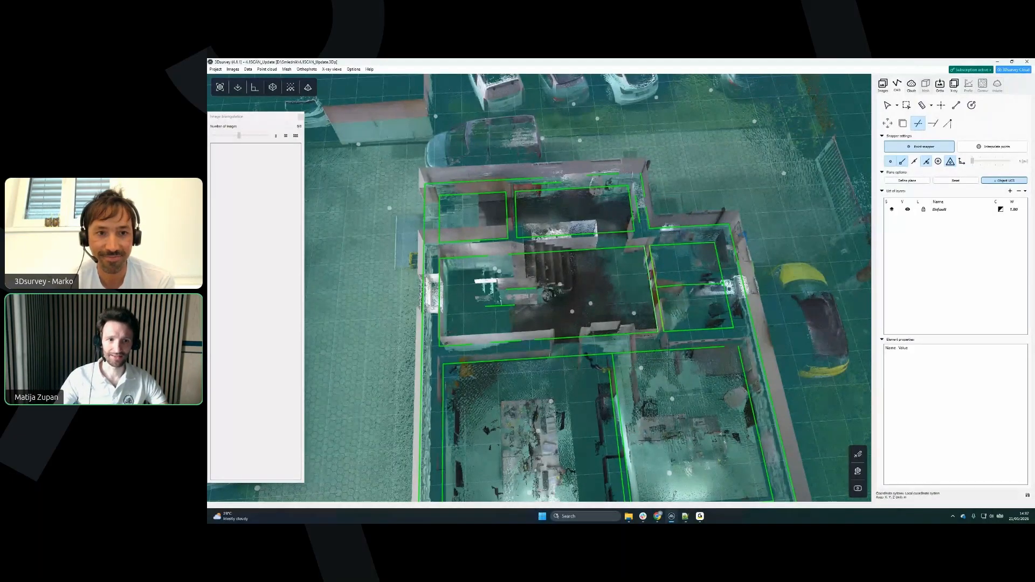
# Step: Switch to the open aerial village survey project and show its CAD drawing with the layer list
pyautogui.moveTo(669, 361); pyautogui.dragTo(758, 294, button='middle')
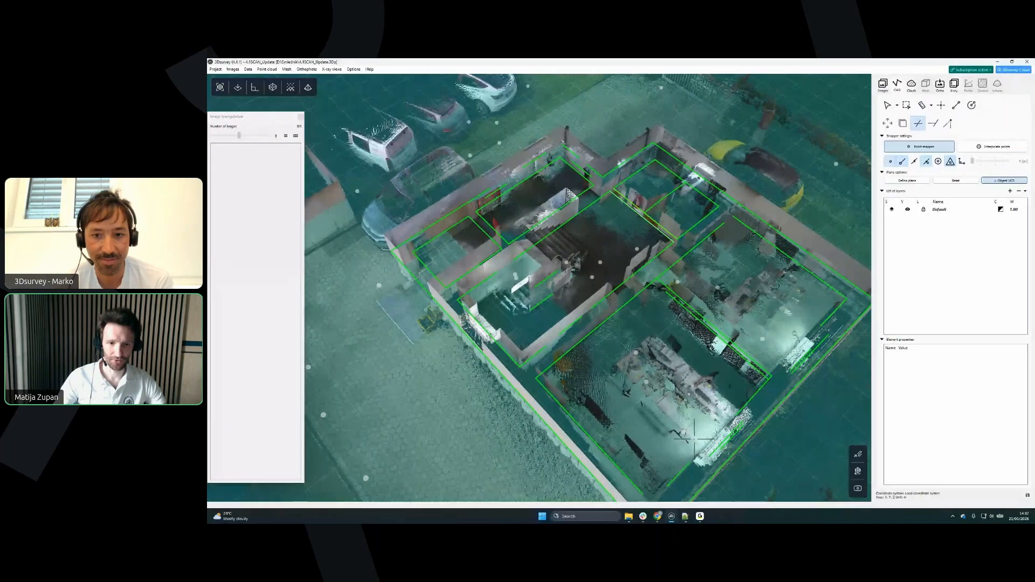
pyautogui.click(671, 516)
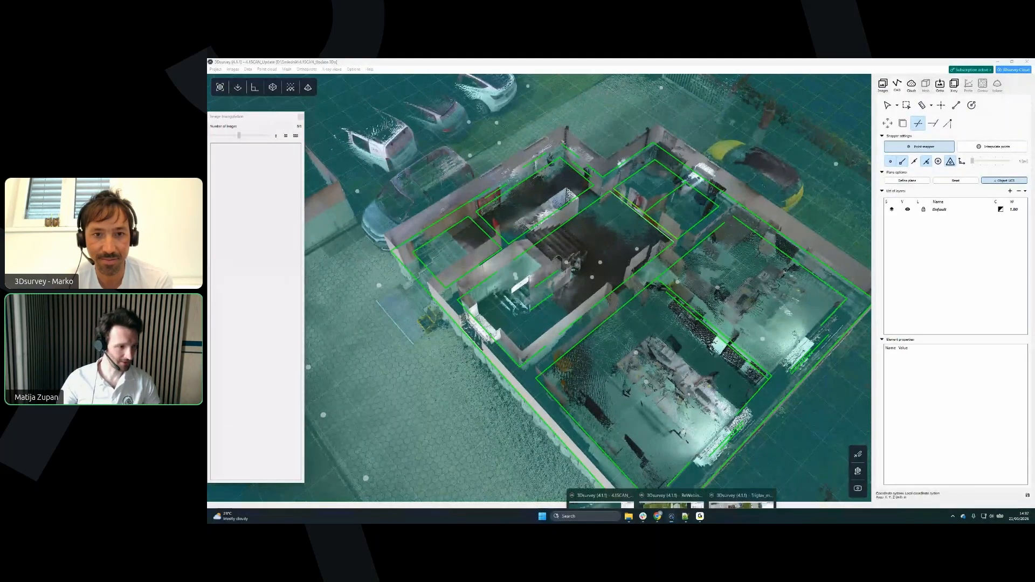
pyautogui.click(671, 496)
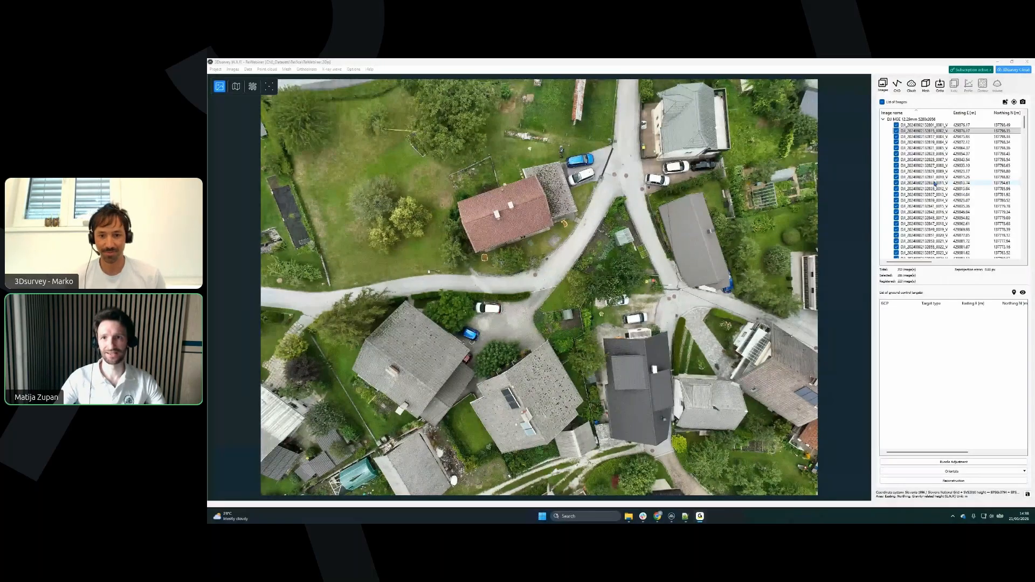
pyautogui.click(897, 83)
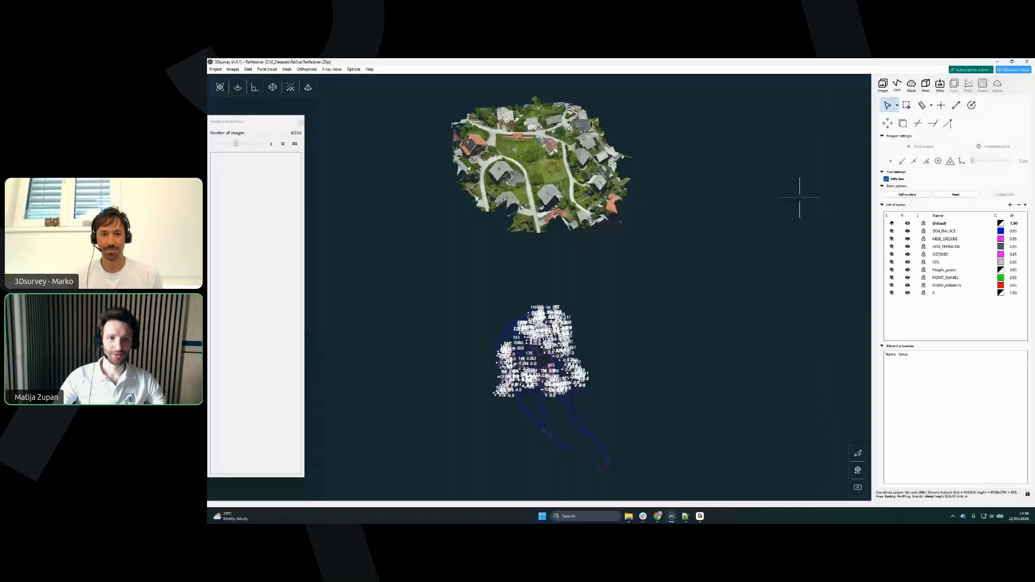
# Step: Delete all existing CAD layers and their contents from the village project
pyautogui.scroll(2, 622, 288)
pyautogui.moveTo(625, 237); pyautogui.dragTo(622, 288)
pyautogui.moveTo(670, 237); pyautogui.dragTo(678, 220)
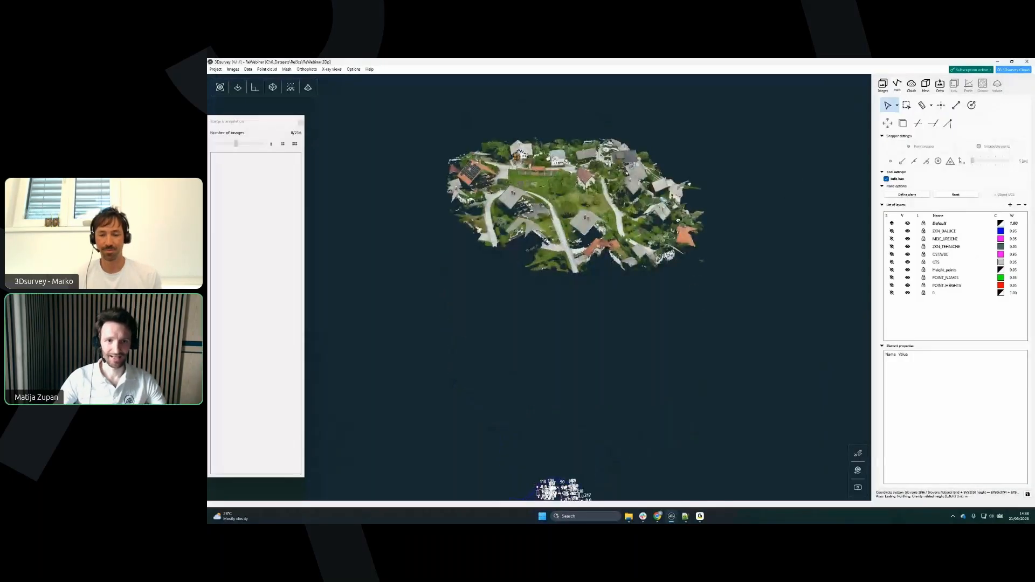
pyautogui.moveTo(678, 220); pyautogui.dragTo(697, 327, button='right')
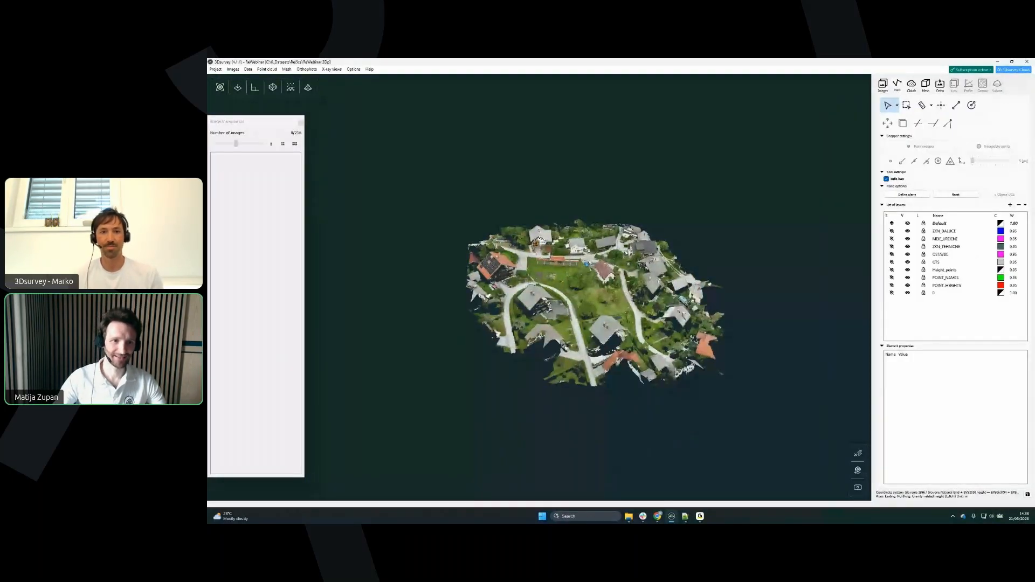
pyautogui.scroll(2, 605, 325)
pyautogui.moveTo(604, 326); pyautogui.dragTo(561, 307)
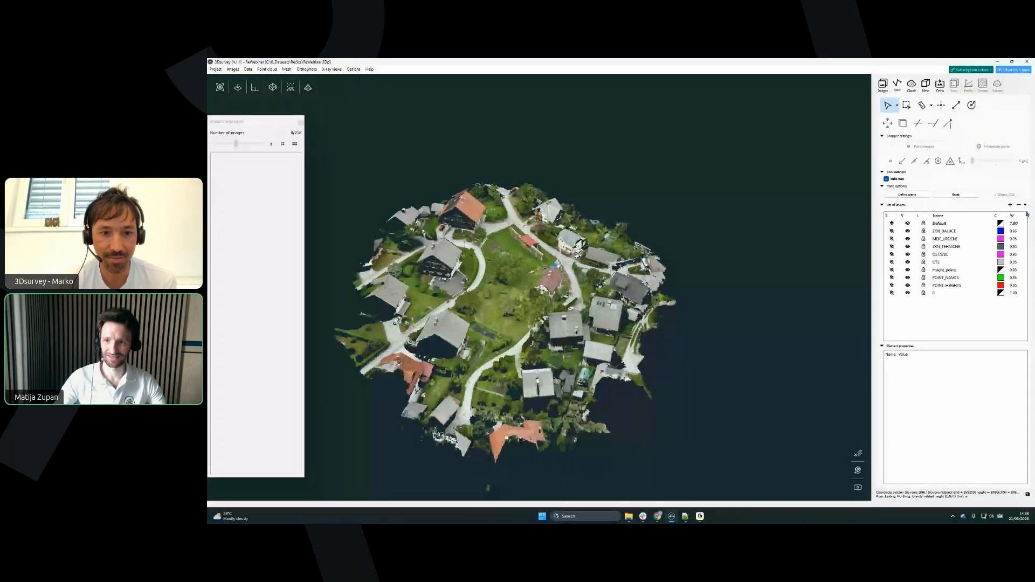
pyautogui.click(1024, 205)
pyautogui.click(998, 214)
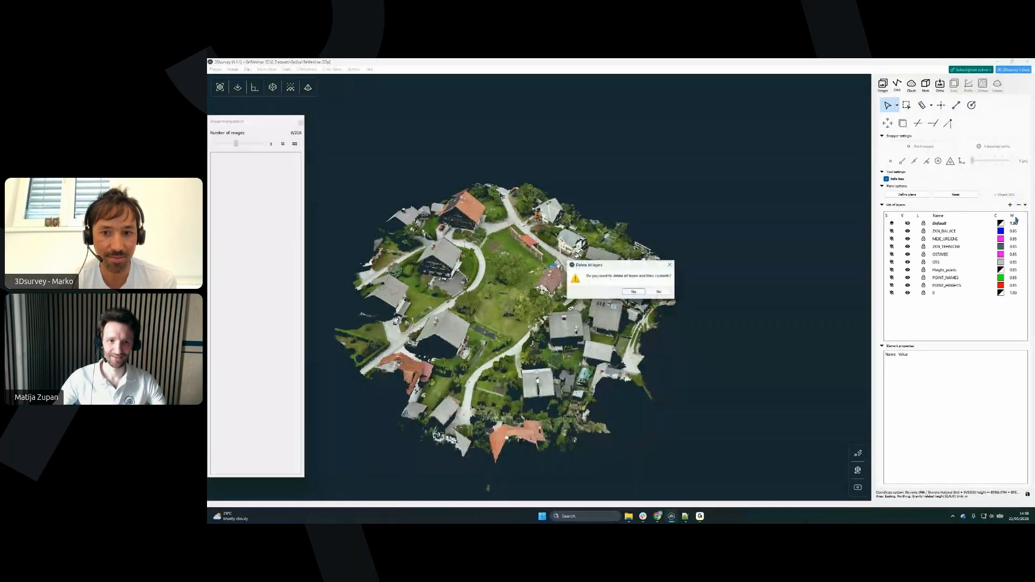
pyautogui.click(631, 295)
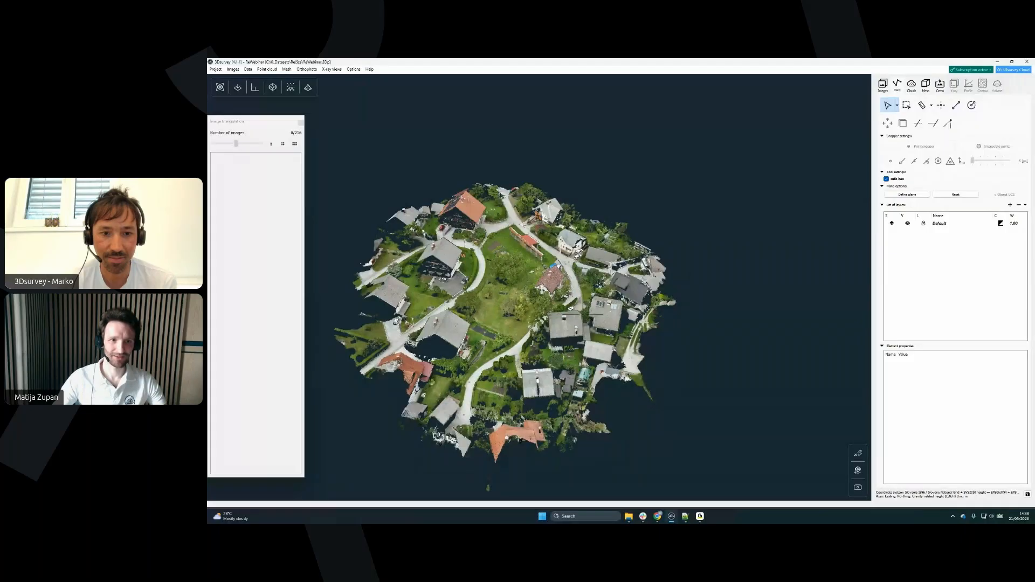
# Step: Display the last full 3D mesh in the village project's mesh list
pyautogui.scroll(3, 586, 315)
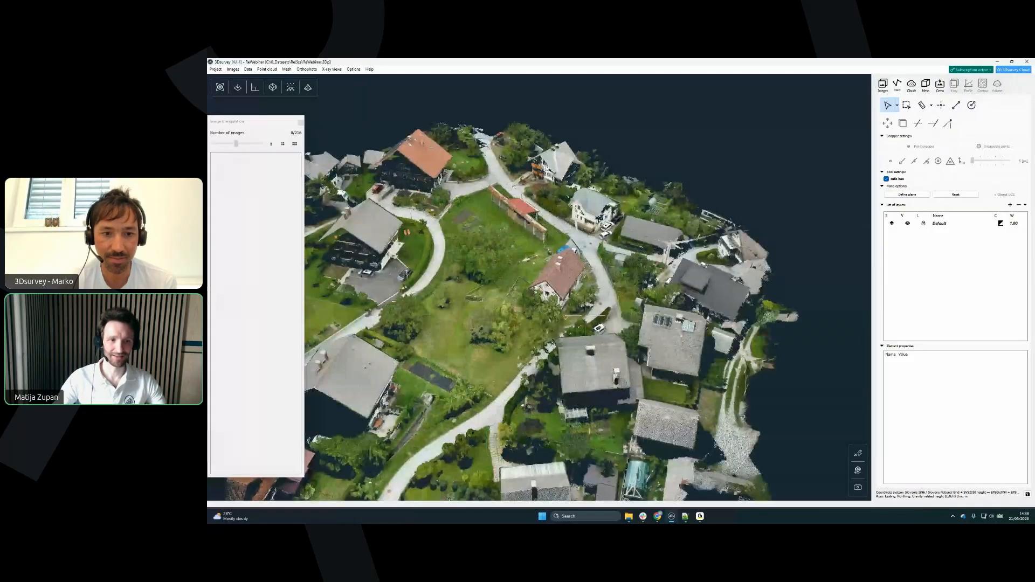
pyautogui.scroll(6, 587, 316)
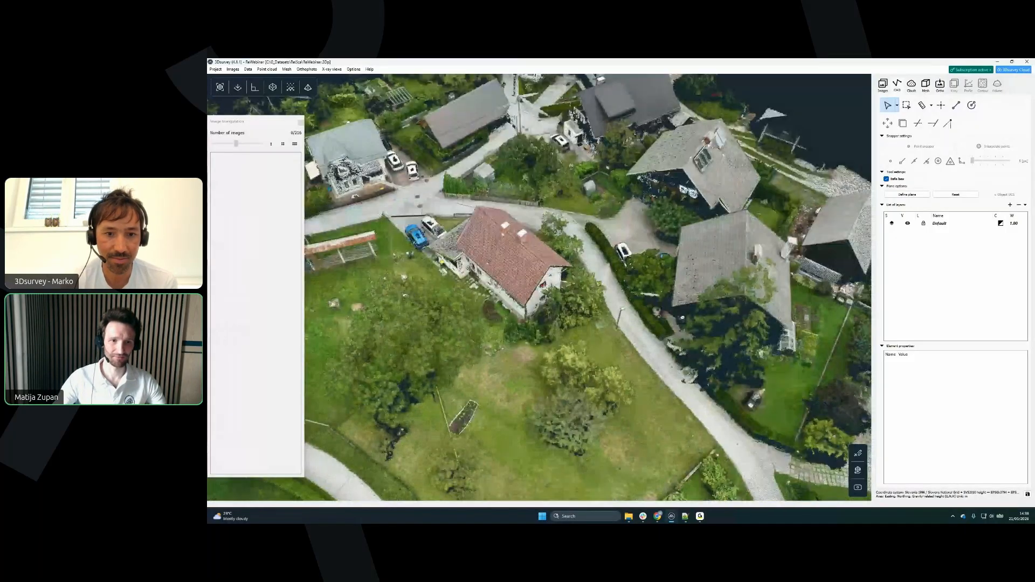
pyautogui.moveTo(700, 291); pyautogui.dragTo(520, 306)
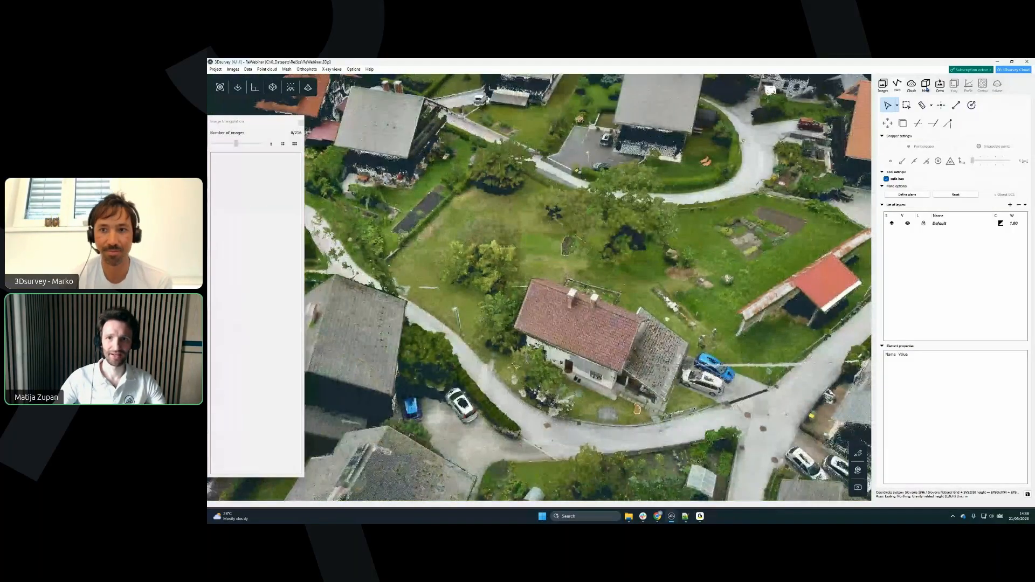
pyautogui.click(926, 85)
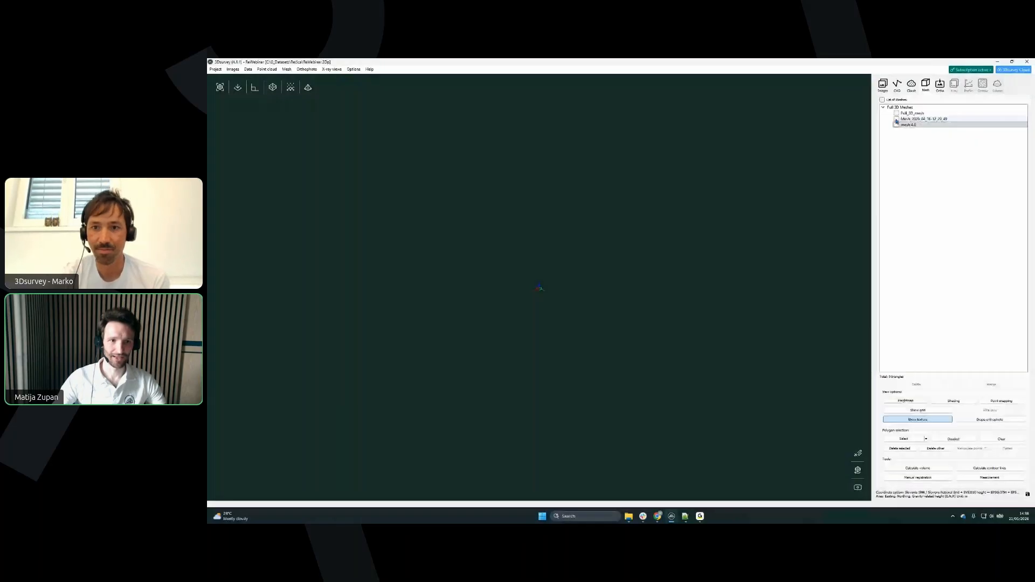
pyautogui.click(896, 124)
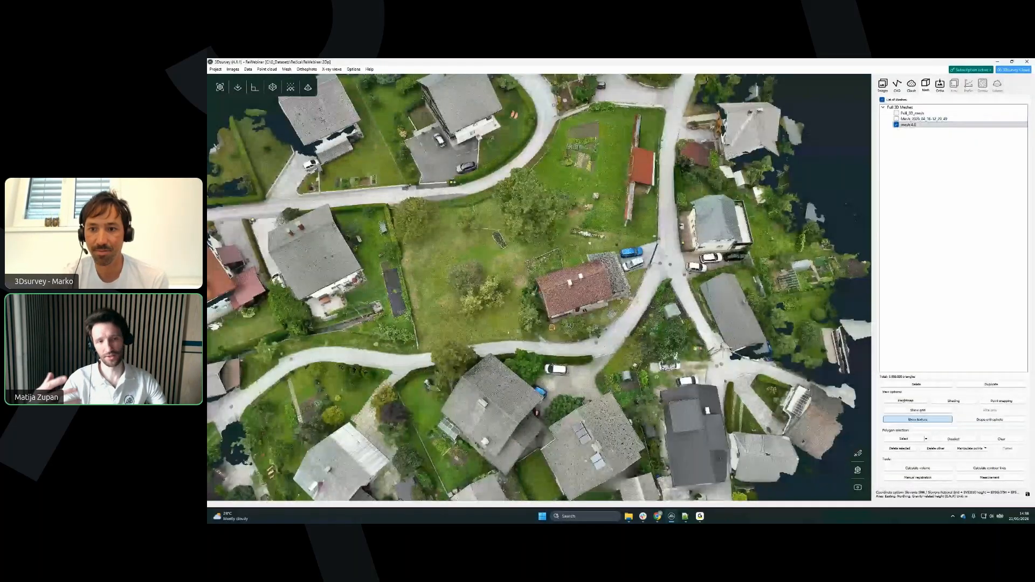
pyautogui.scroll(-2, 552, 296)
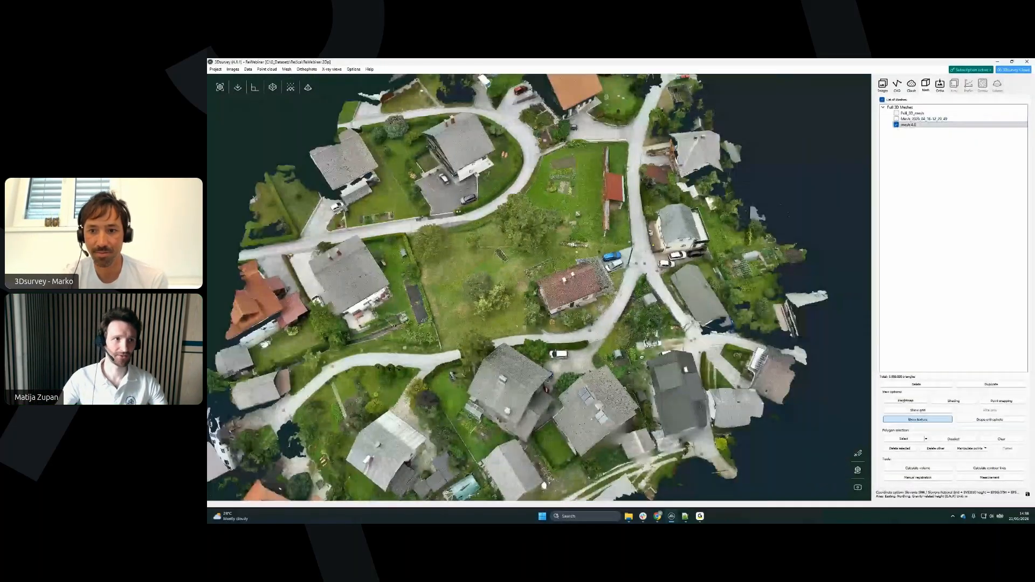
pyautogui.moveTo(539, 296); pyautogui.dragTo(593, 294)
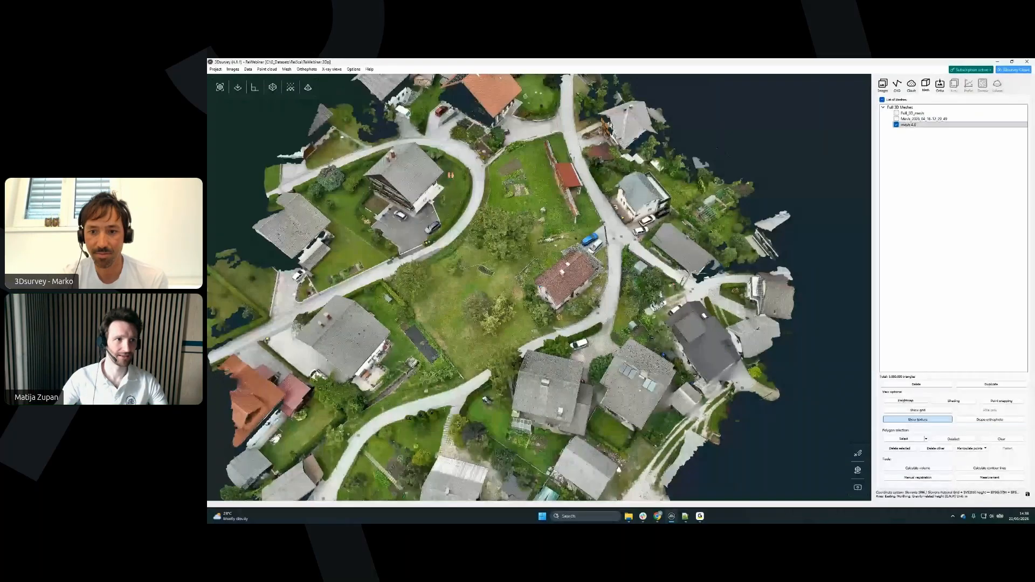
# Step: Load the 2D cadastre DXF drawing into the project and hide the image triangulation panel
pyautogui.click(252, 72)
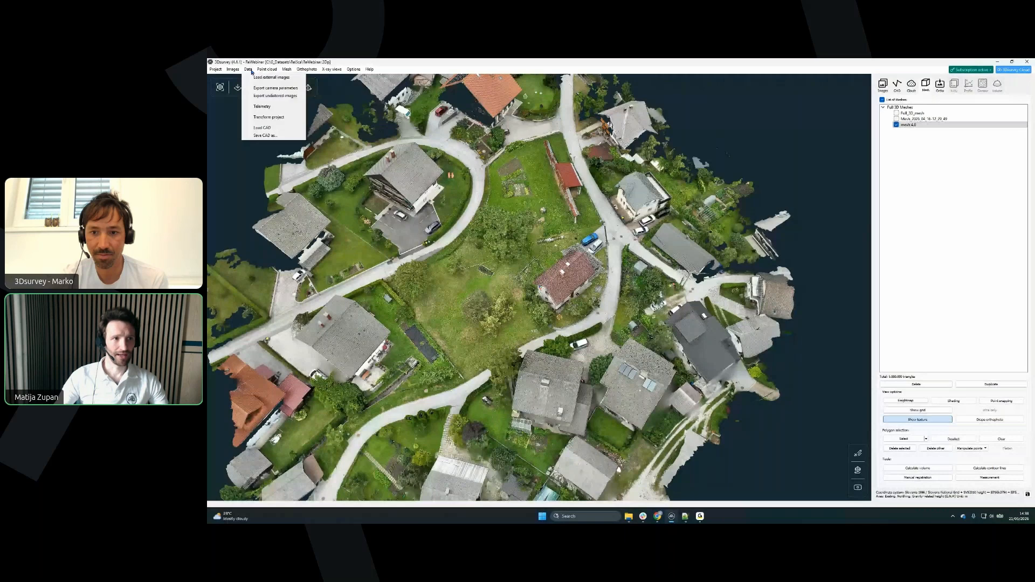
pyautogui.click(293, 128)
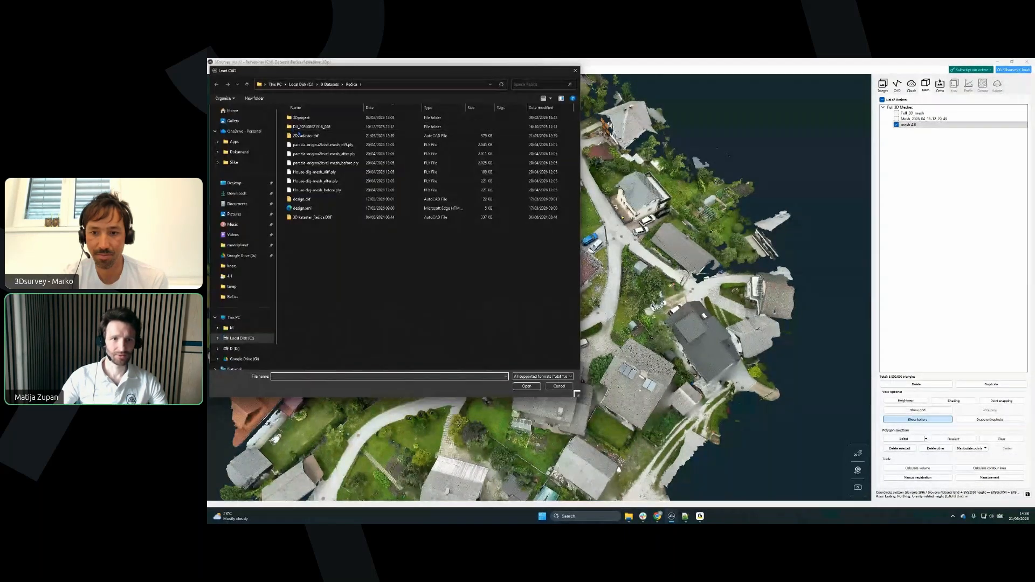
pyautogui.doubleClick(302, 135)
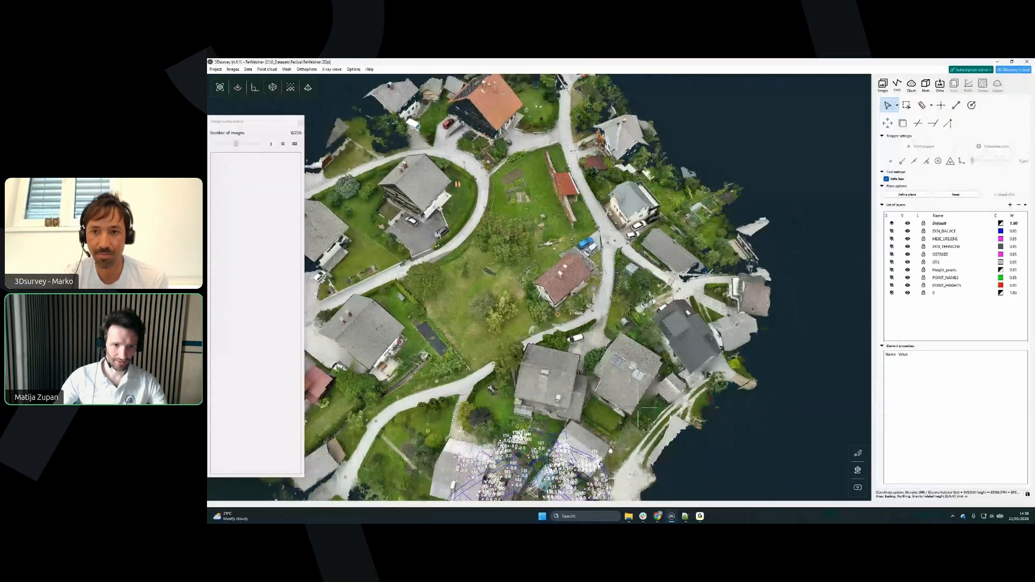
pyautogui.moveTo(637, 404); pyautogui.dragTo(676, 259, button='middle')
pyautogui.click(301, 121)
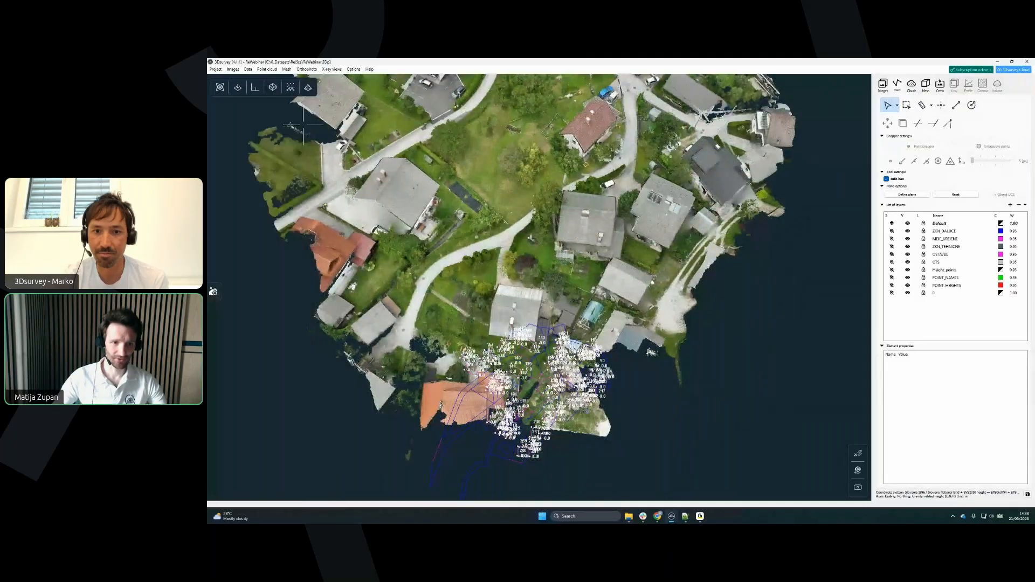
# Step: Switch to an orthographic top view to see the cadastre drawing overlaid on the village mesh
pyautogui.moveTo(555, 493); pyautogui.dragTo(559, 454, button='middle')
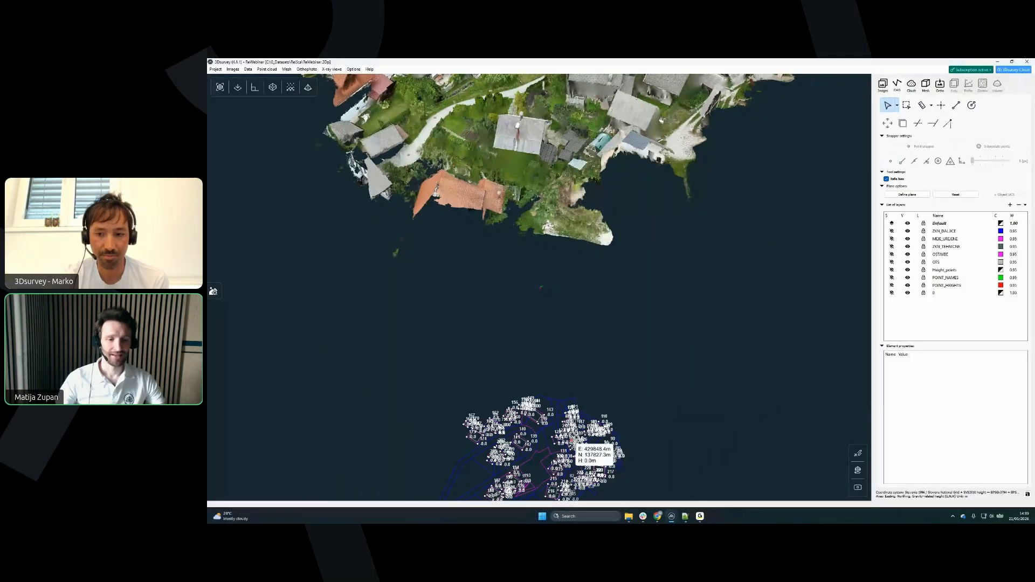
pyautogui.moveTo(571, 441); pyautogui.dragTo(624, 208, button='middle')
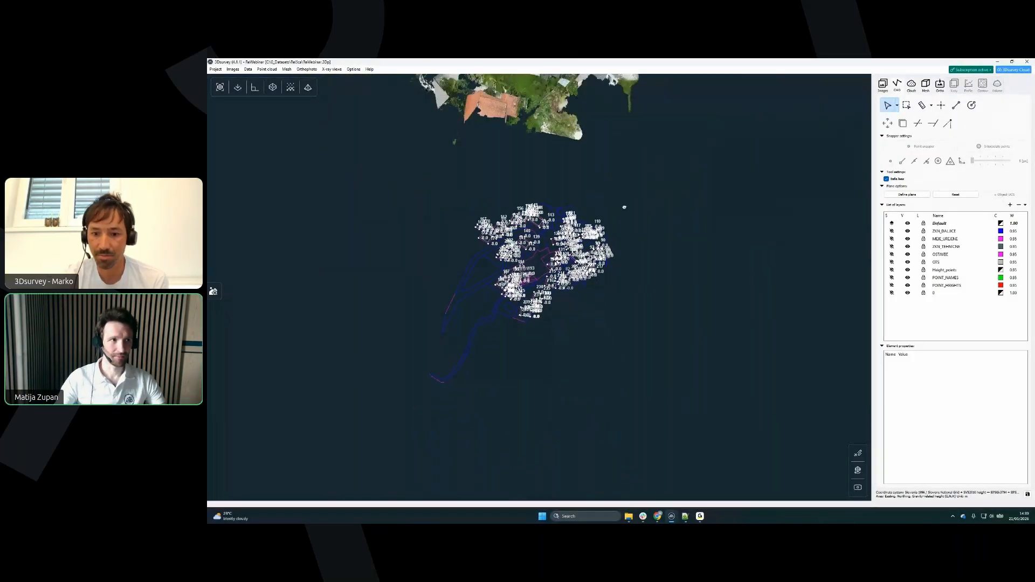
pyautogui.click(249, 91)
pyautogui.click(238, 87)
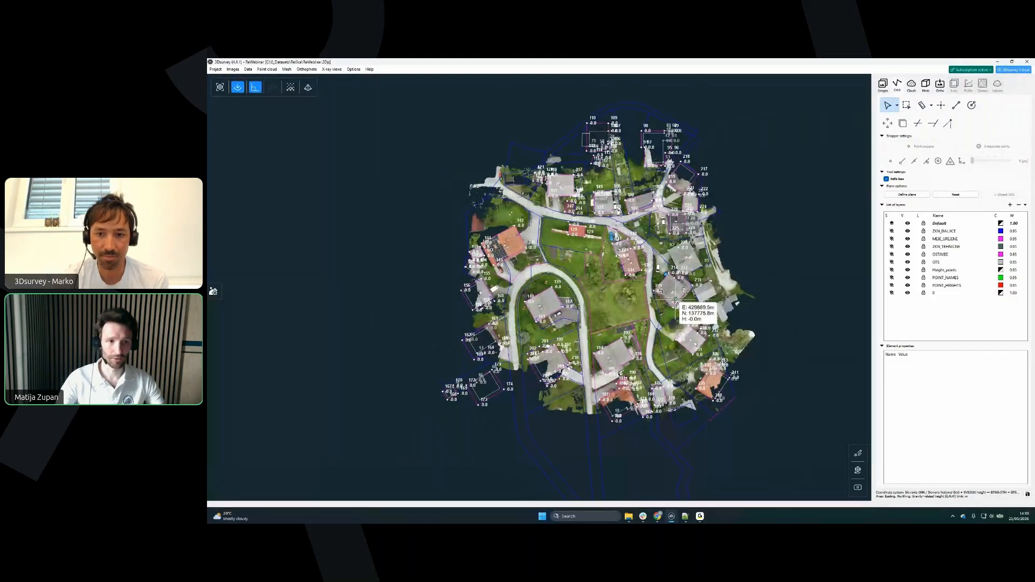
# Step: Leave the orthographic top view and compare the height of the cadastre drawing with the village mesh in 3D
pyautogui.scroll(3, 676, 300)
pyautogui.moveTo(668, 299); pyautogui.dragTo(607, 311, button='middle')
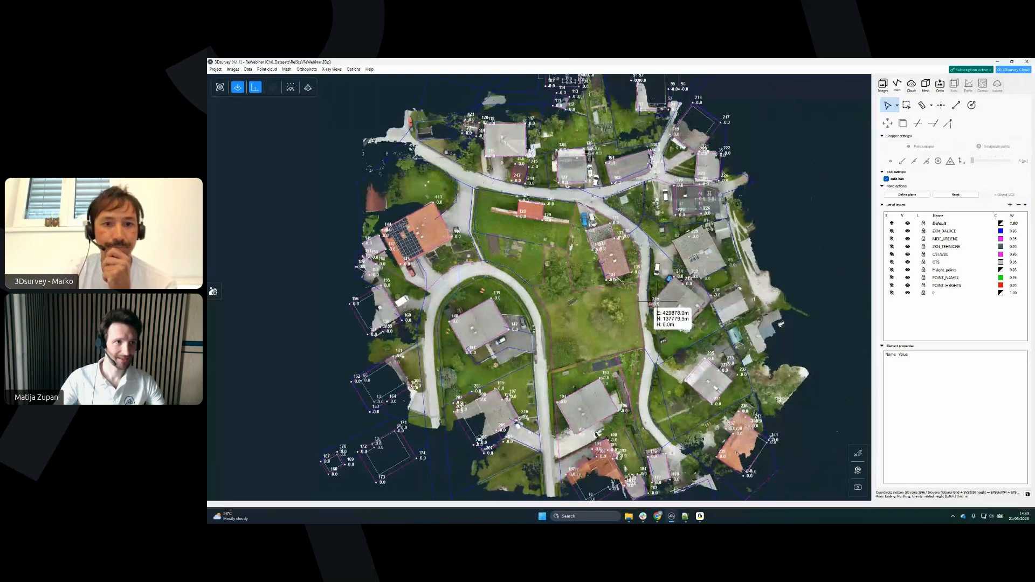
pyautogui.click(238, 87)
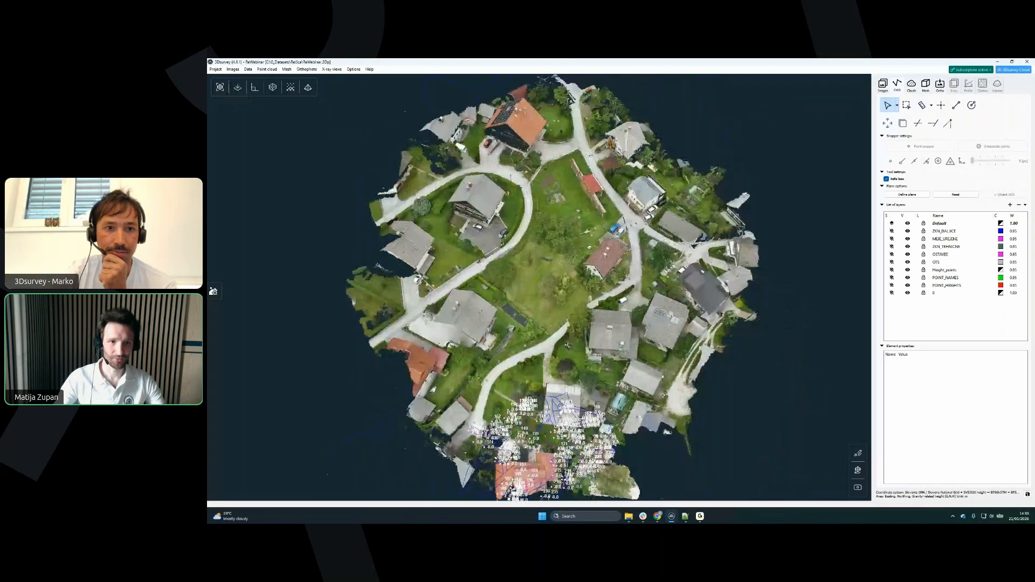
pyautogui.moveTo(539, 287); pyautogui.dragTo(539, 242, button='middle')
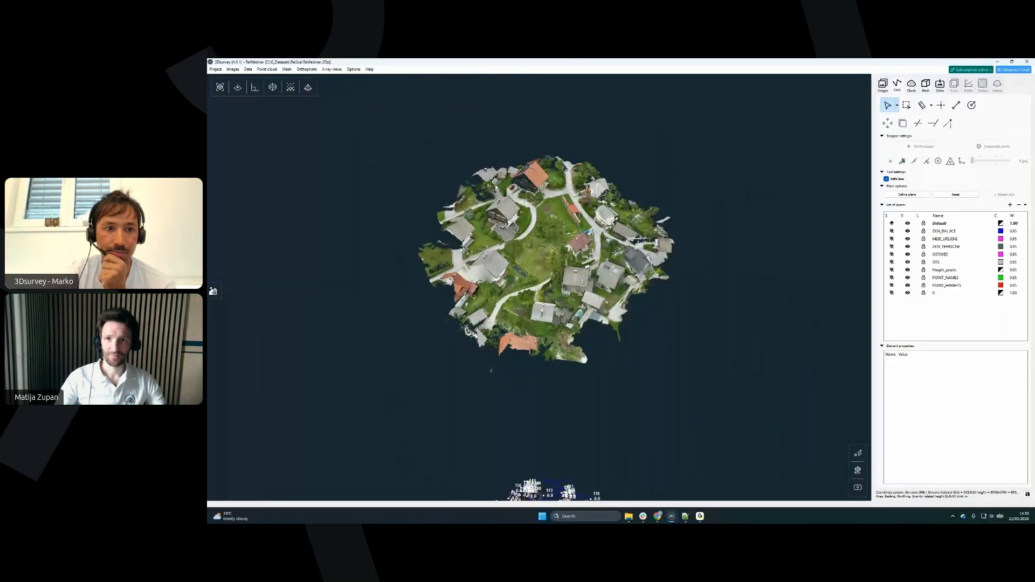
# Step: Display the village point cloud instead of the mesh and hide its 1 - Unassigned class
pyautogui.click(926, 84)
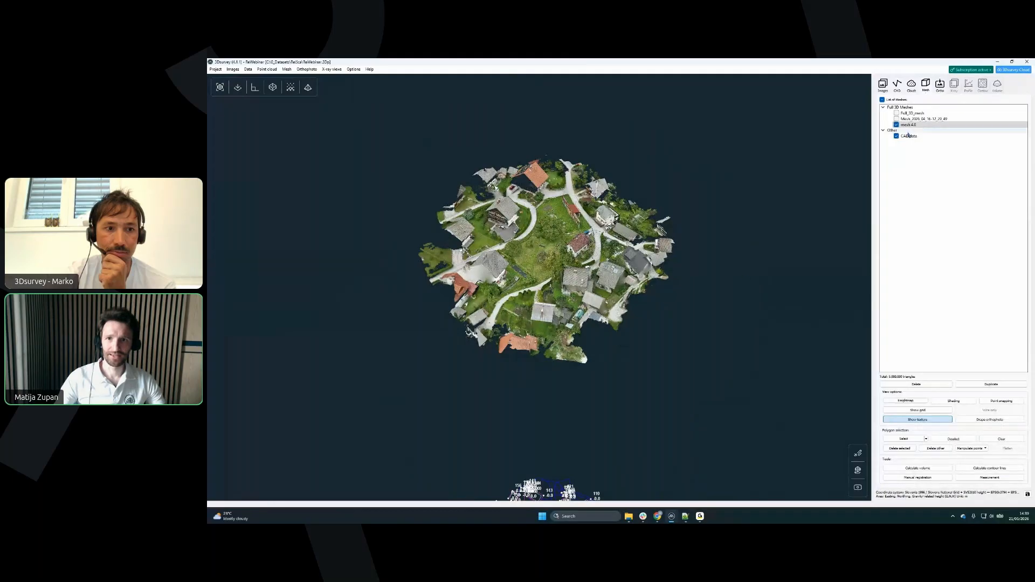
pyautogui.click(912, 84)
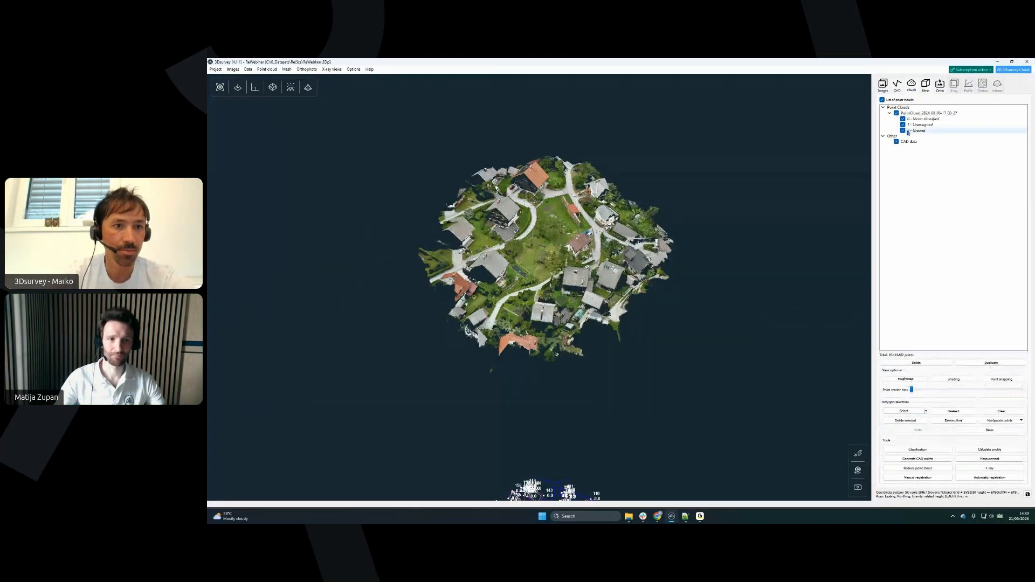
pyautogui.scroll(5, 614, 201)
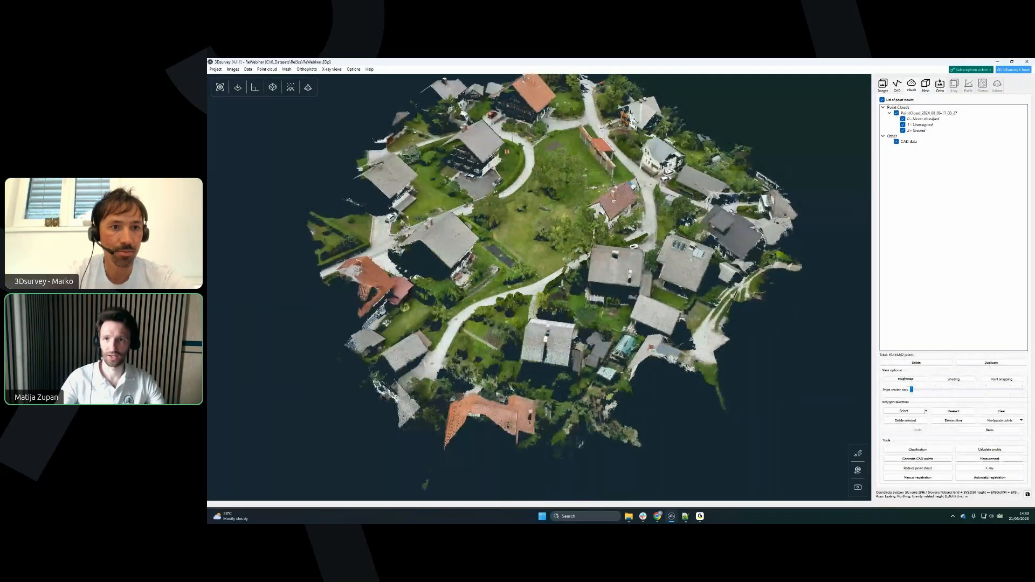
pyautogui.moveTo(613, 202); pyautogui.dragTo(618, 256)
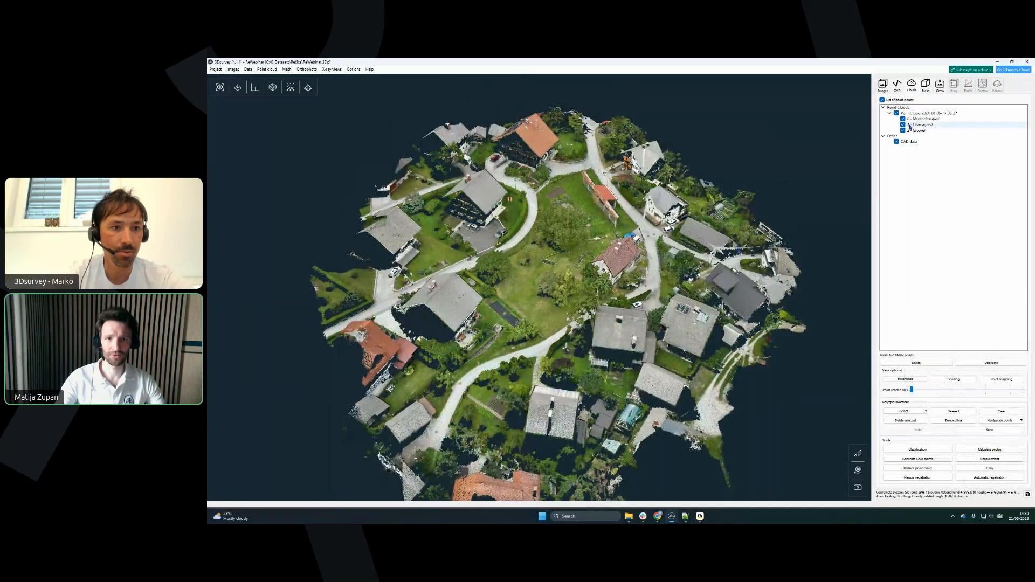
pyautogui.click(903, 124)
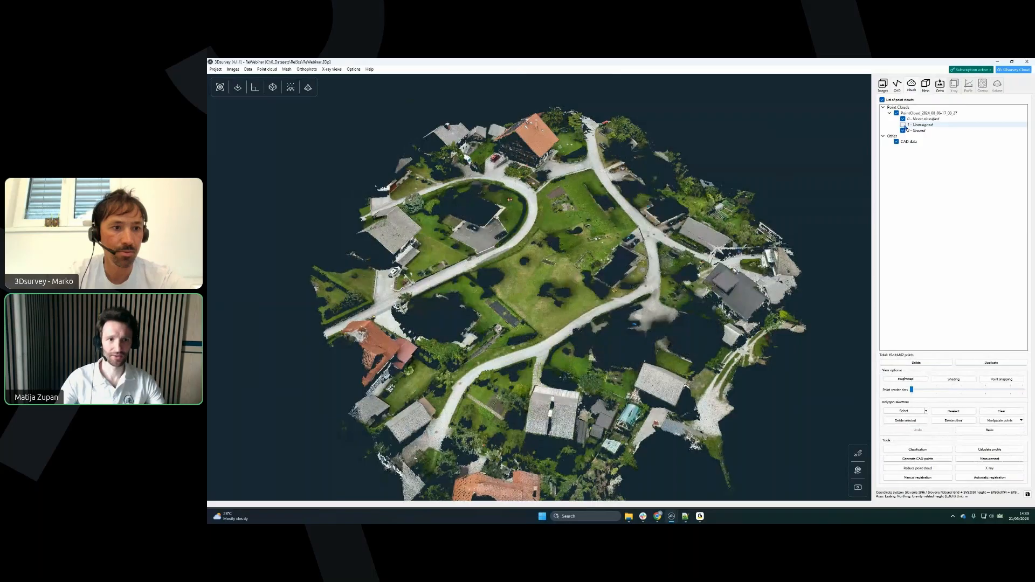
pyautogui.moveTo(582, 244)
pyautogui.mouseDown()
pyautogui.moveTo(589, 268)
pyautogui.moveTo(586, 244)
pyautogui.mouseUp()
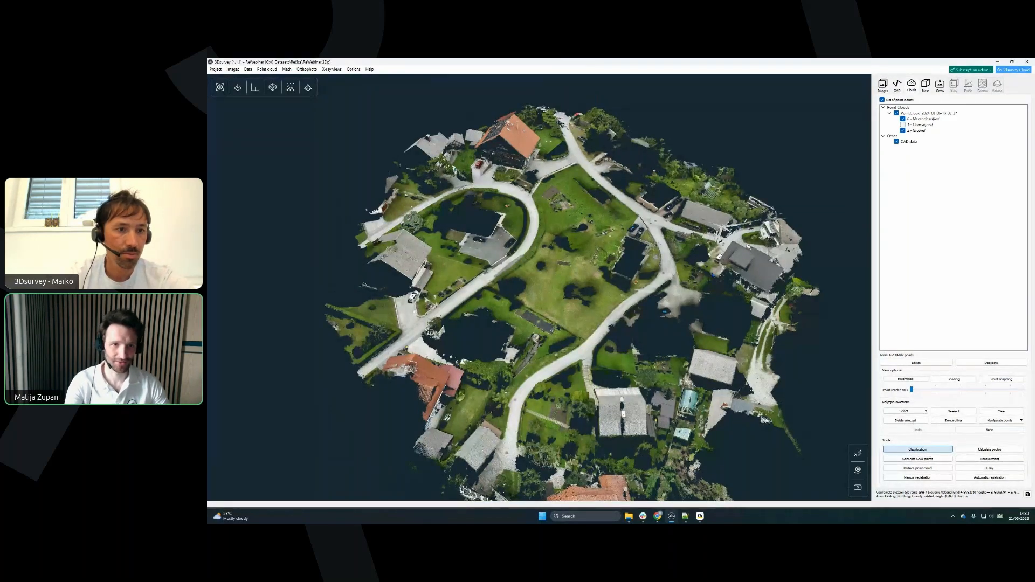
# Step: Classify the point cloud's ground, picking terrain regions on the upper-left road junction and the eastern track, and recalculate the result
pyautogui.click(917, 449)
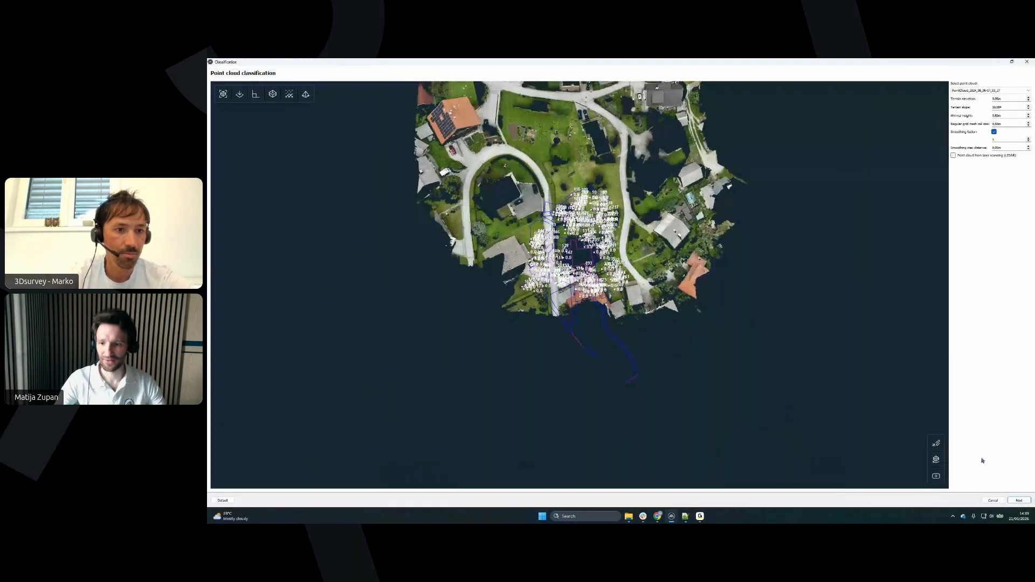
pyautogui.click(1009, 501)
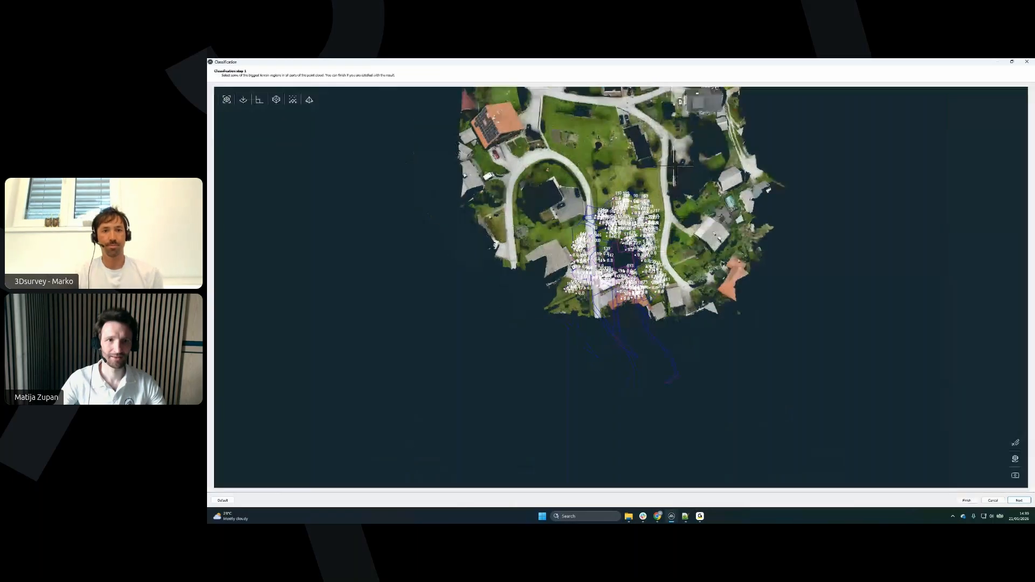
pyautogui.moveTo(596, 247); pyautogui.dragTo(582, 232)
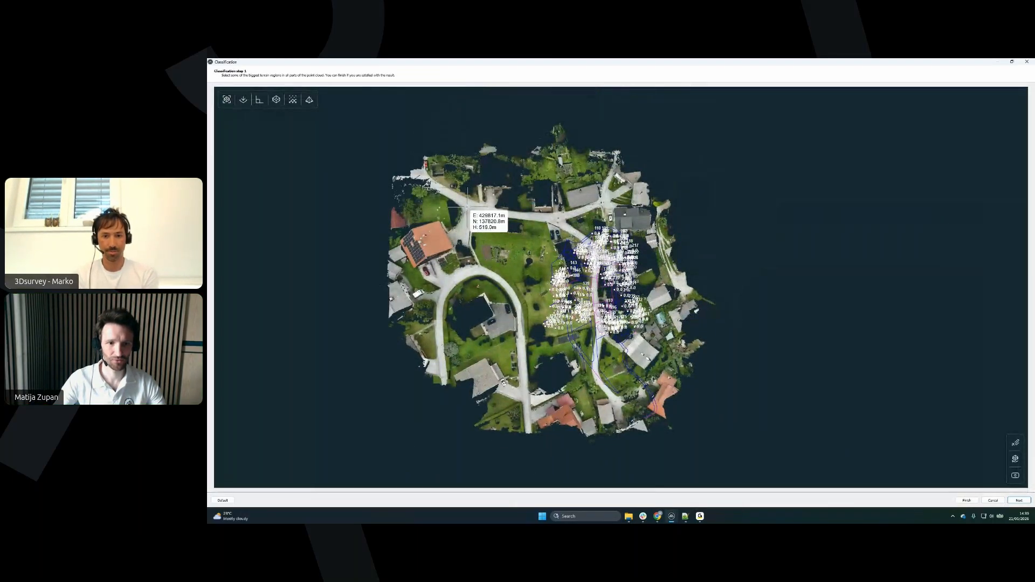
pyautogui.click(456, 210)
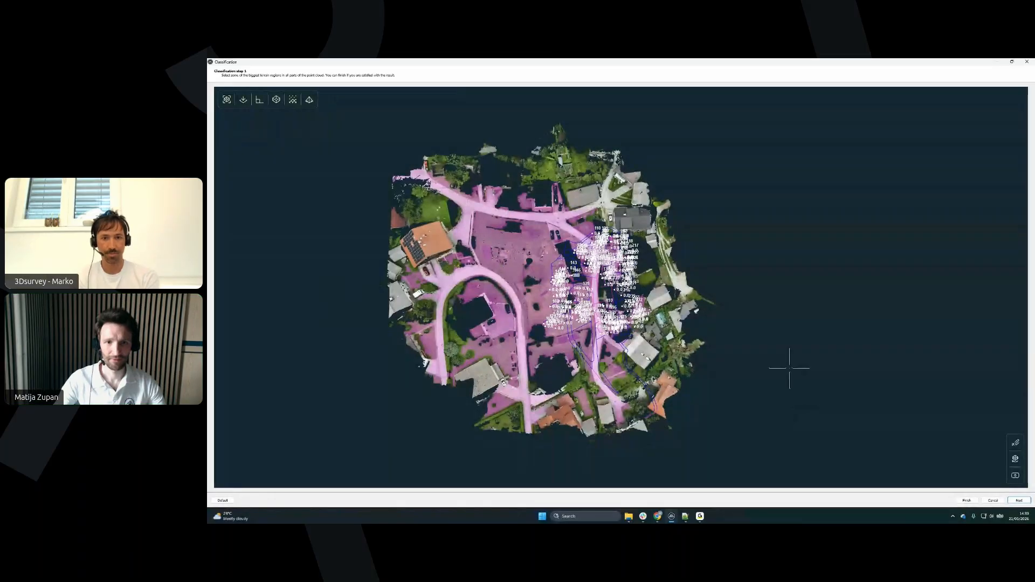
pyautogui.click(680, 288)
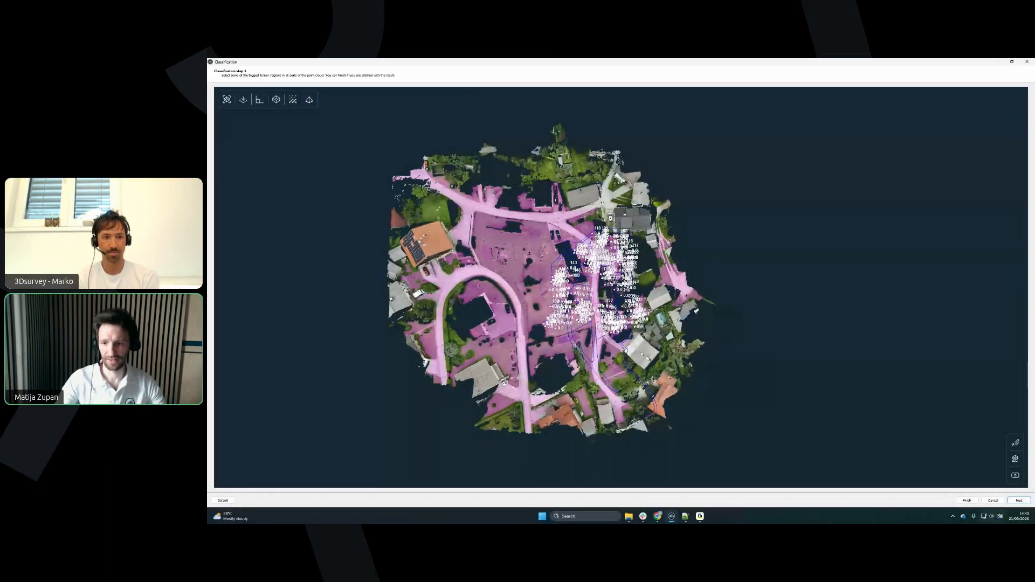
pyautogui.click(1017, 501)
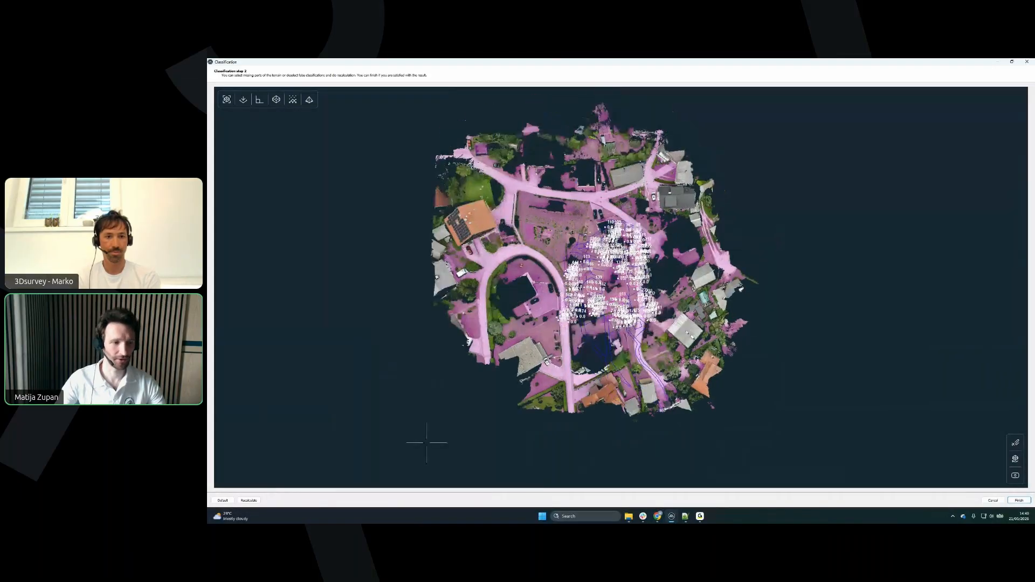
pyautogui.click(250, 501)
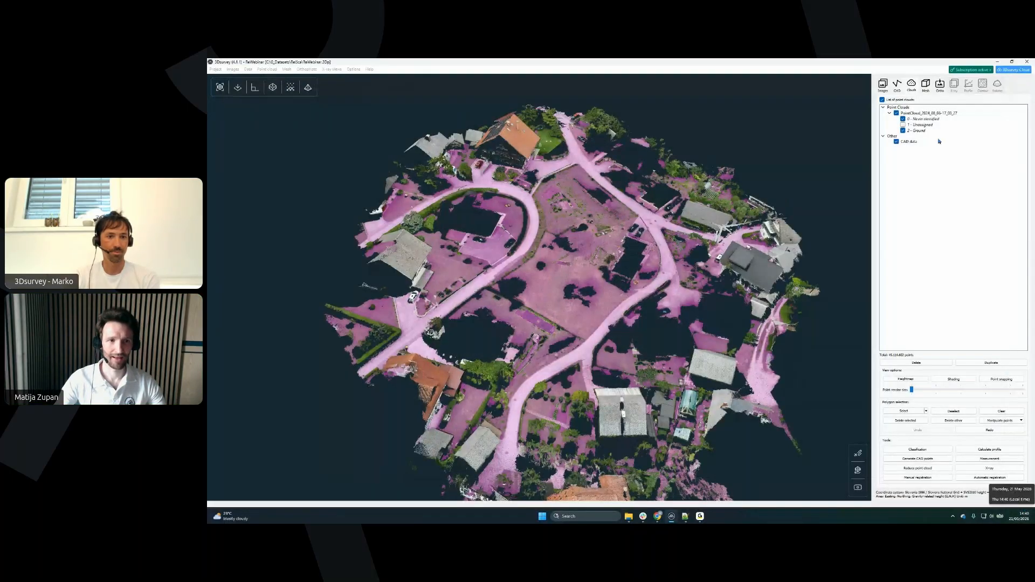
# Step: Hide the Unassigned class and calculate a regular grid mesh from the 0 - Never classified and 2 - Ground classes
pyautogui.click(903, 124)
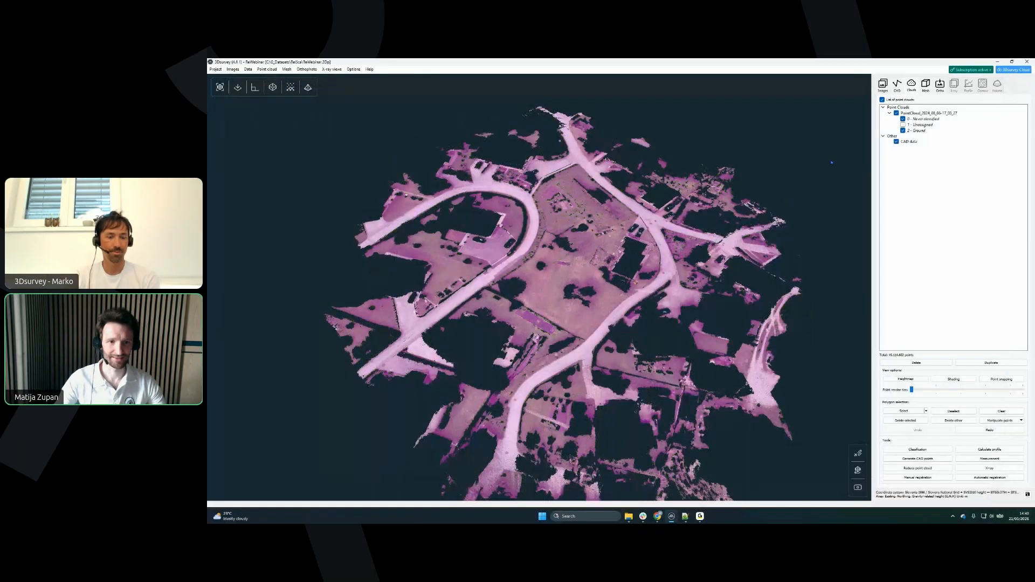
pyautogui.moveTo(550, 324); pyautogui.dragTo(680, 325)
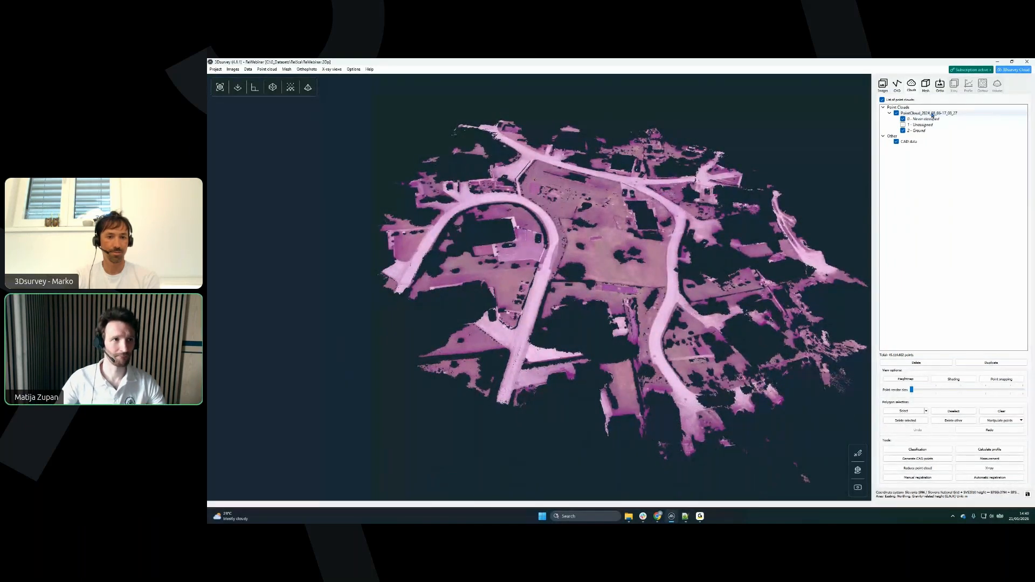
pyautogui.click(286, 69)
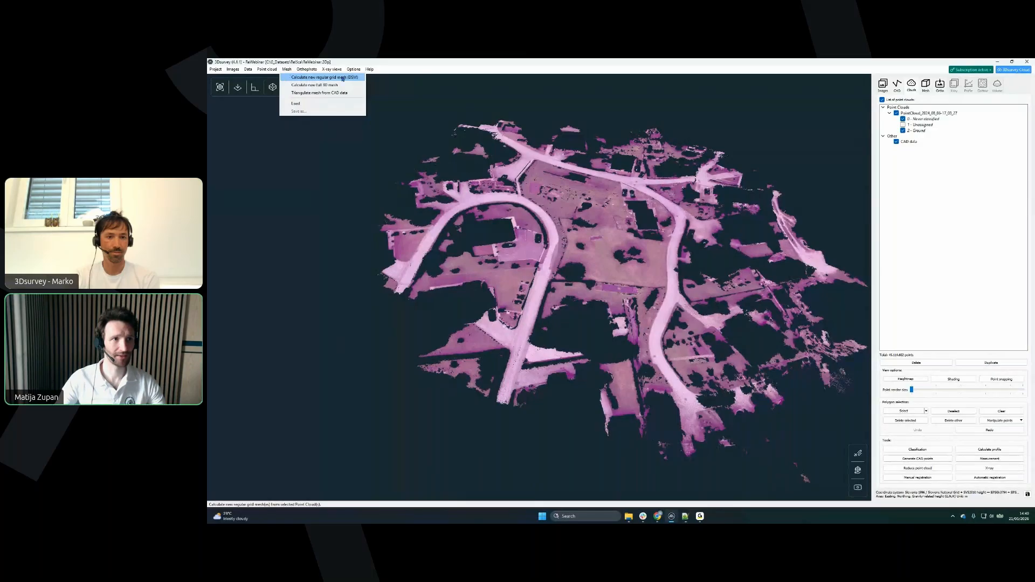
pyautogui.click(357, 77)
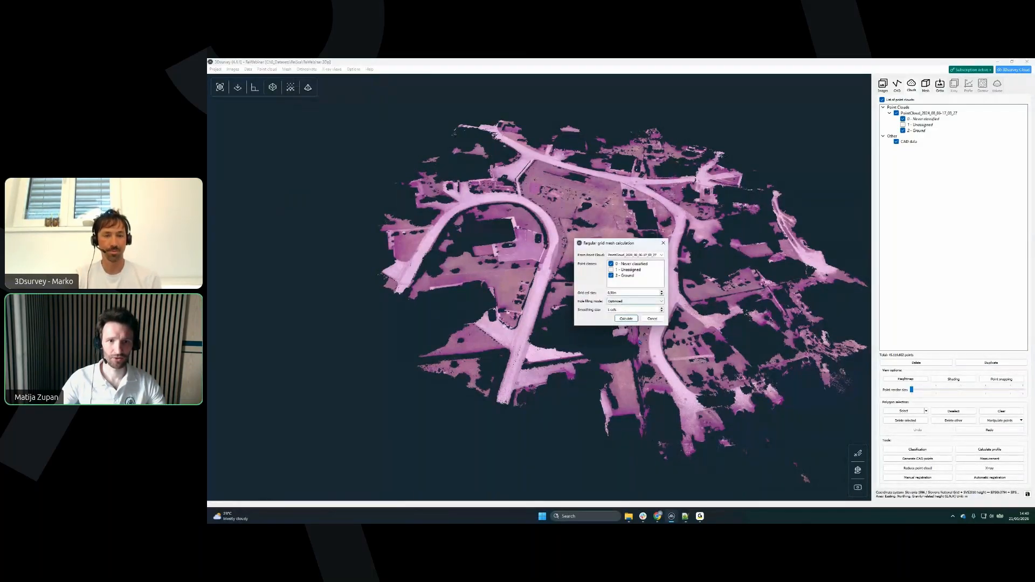
pyautogui.click(626, 319)
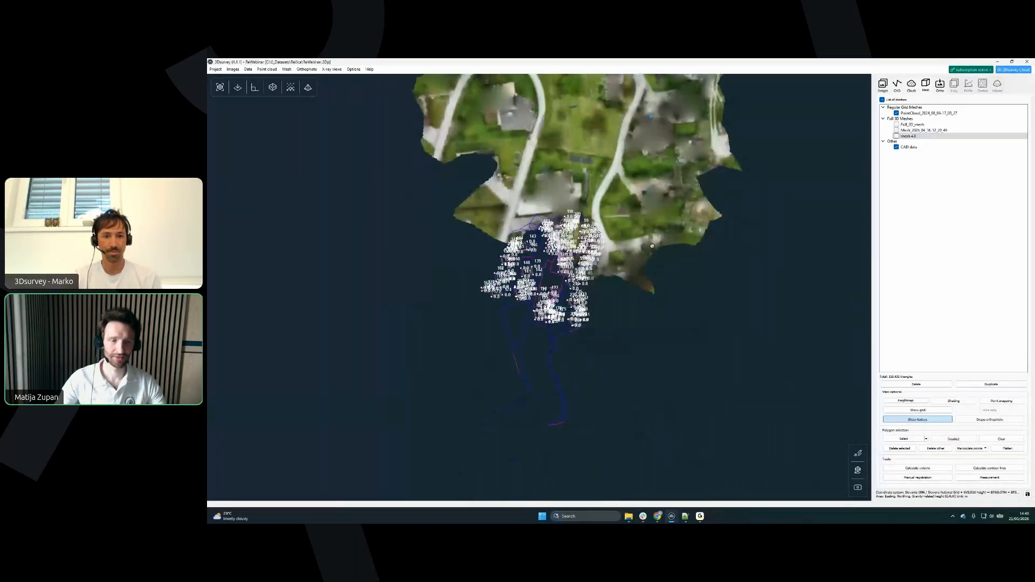
# Step: Examine the new regular grid mesh in 3D, checking a terrain point with point snapping temporarily switched on
pyautogui.moveTo(652, 246); pyautogui.dragTo(591, 168)
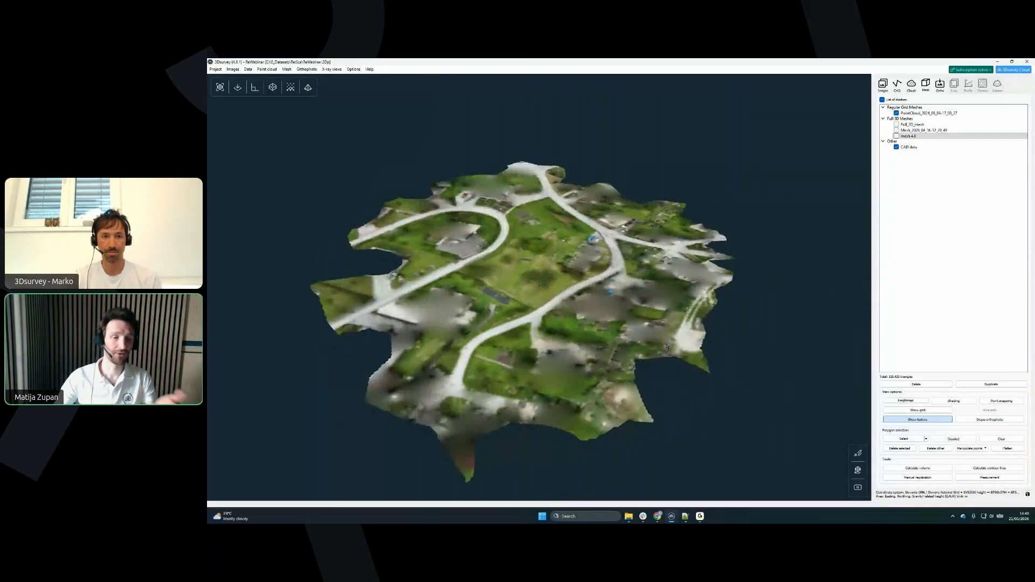
pyautogui.moveTo(667, 347); pyautogui.dragTo(692, 341)
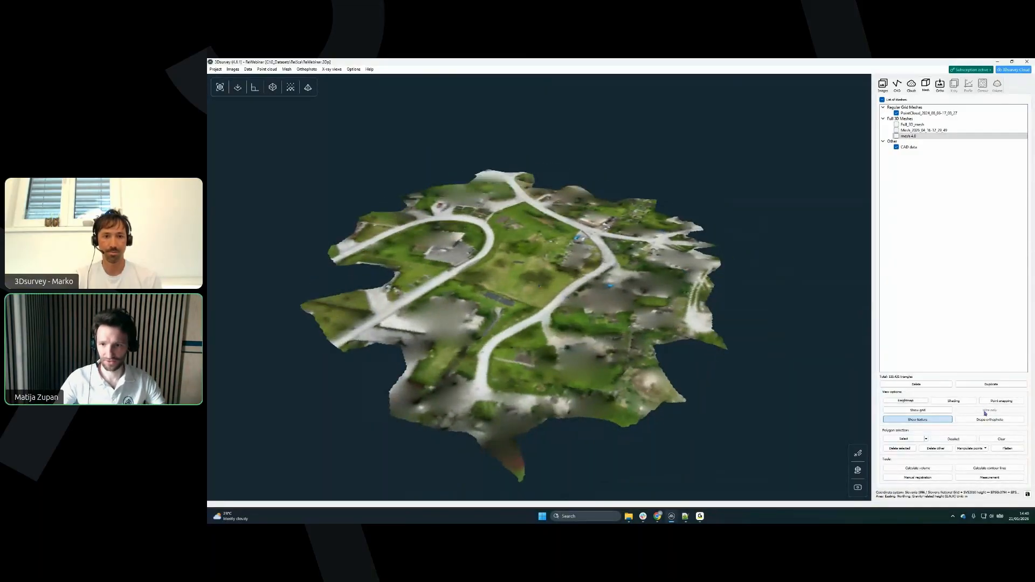
pyautogui.click(1011, 402)
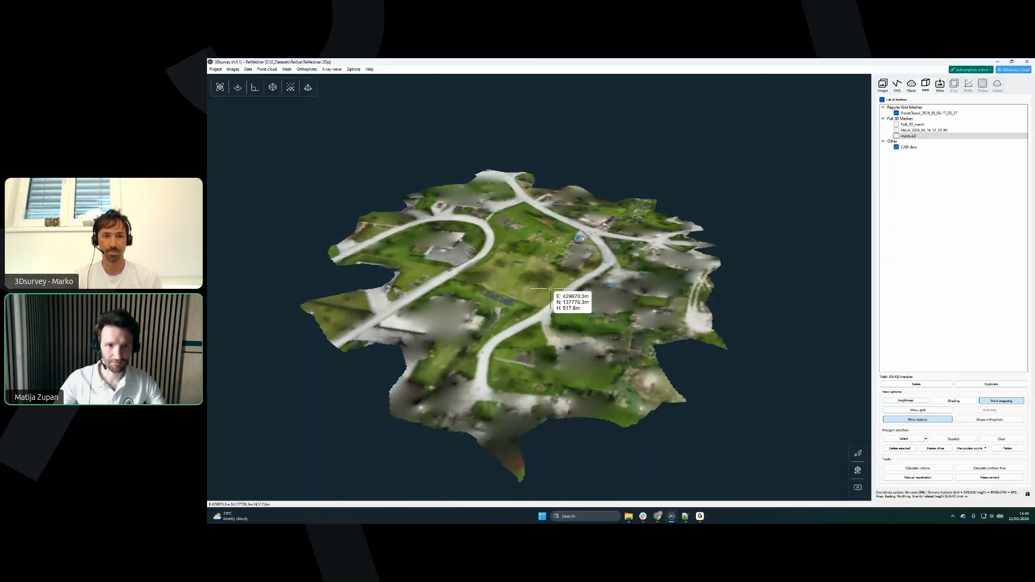
pyautogui.click(1011, 402)
# Step: Project the CAD elements of all cadastre layers onto the regular grid mesh
pyautogui.rightClick(909, 114)
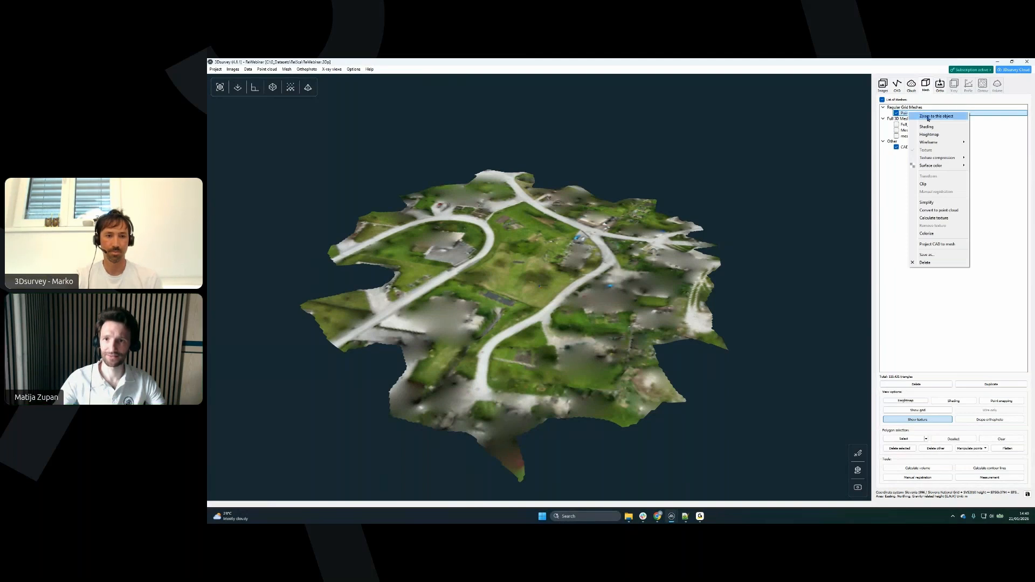
pyautogui.click(960, 247)
pyautogui.scroll(-3, 620, 264)
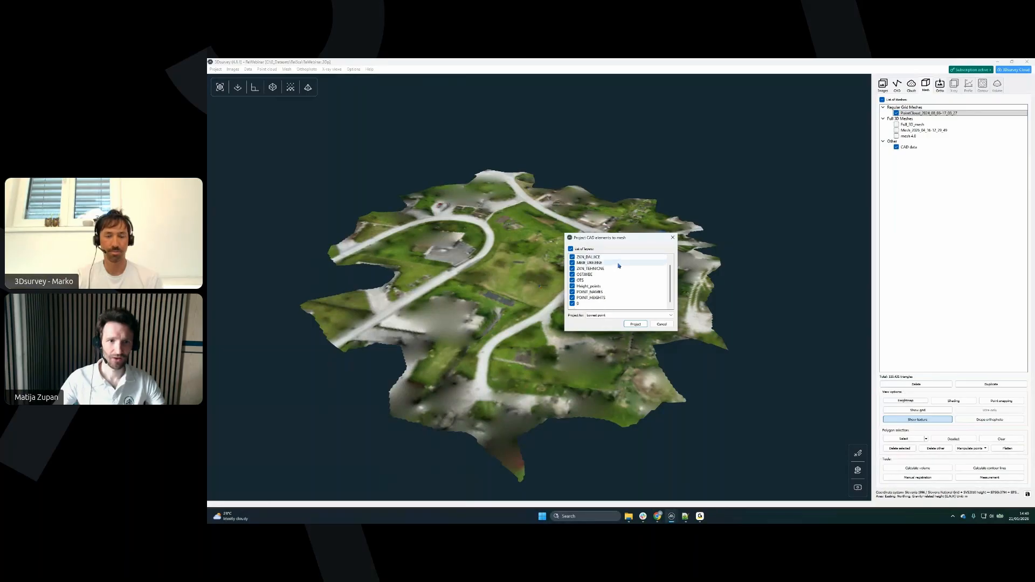
pyautogui.scroll(2, 631, 291)
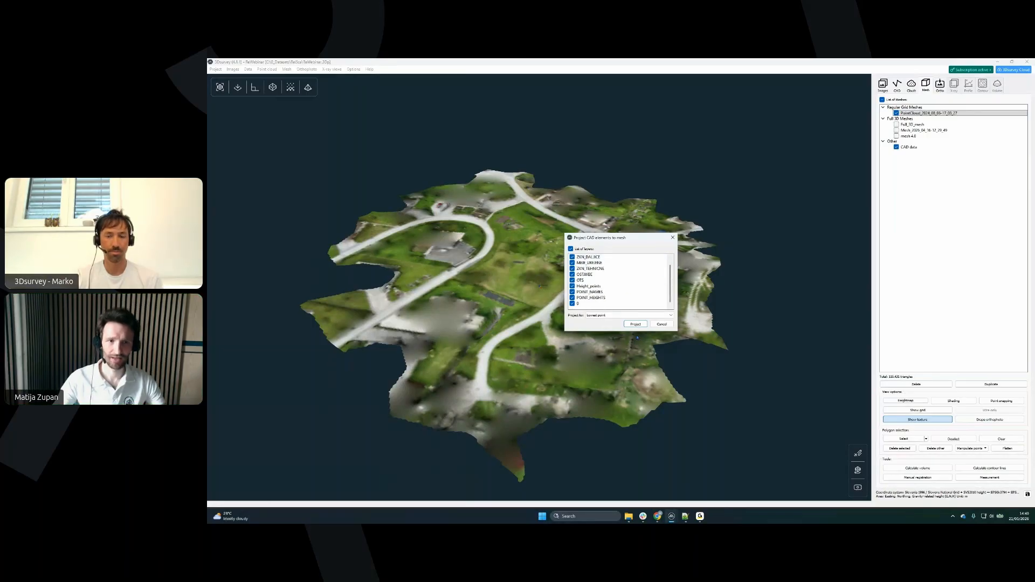
pyautogui.click(639, 325)
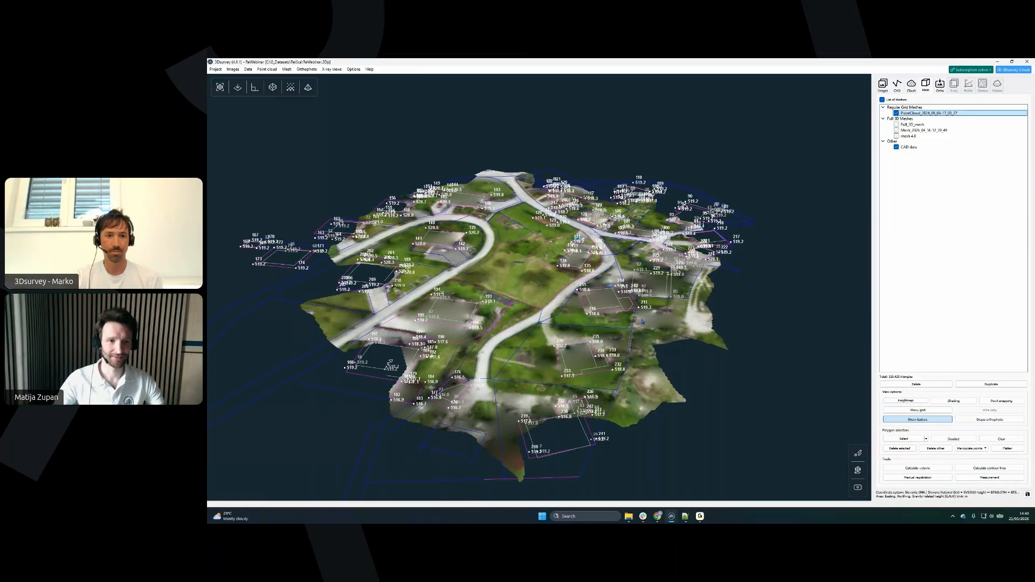
# Step: Inspect the projected cadastre lines and point heights on the regular grid mesh from several angles
pyautogui.scroll(2, 588, 325)
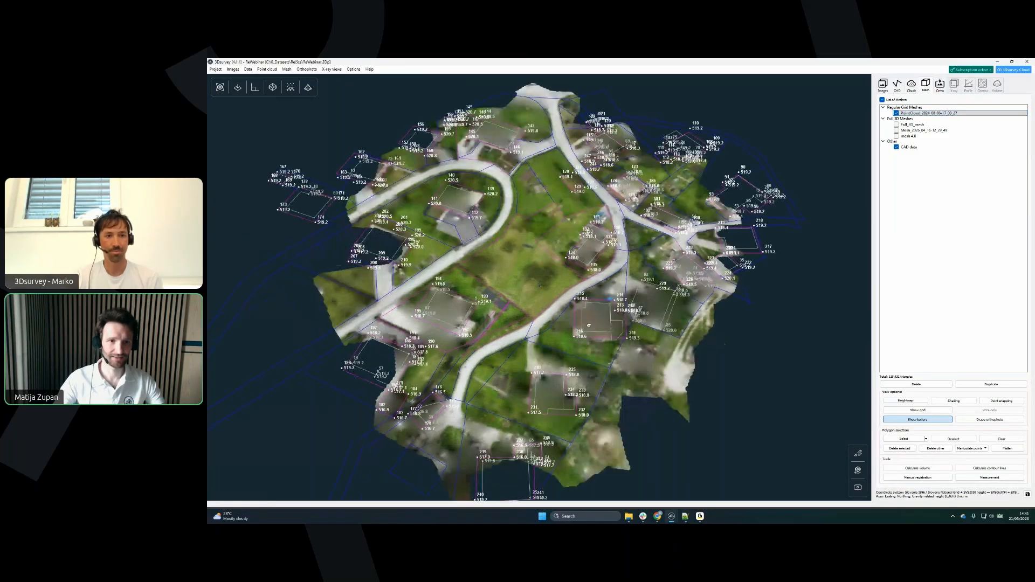
pyautogui.moveTo(589, 325); pyautogui.dragTo(531, 252)
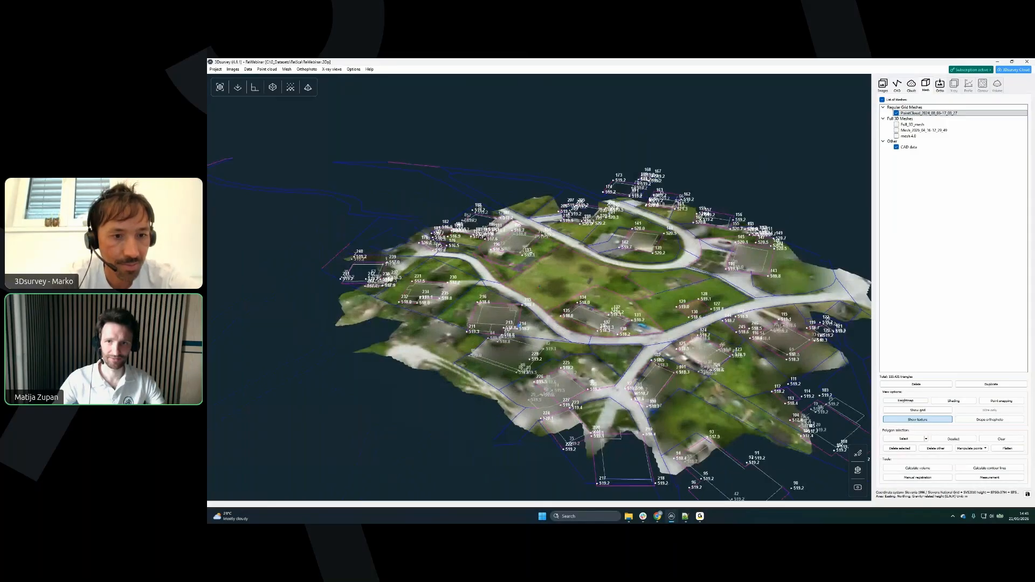
pyautogui.moveTo(531, 253); pyautogui.dragTo(534, 273)
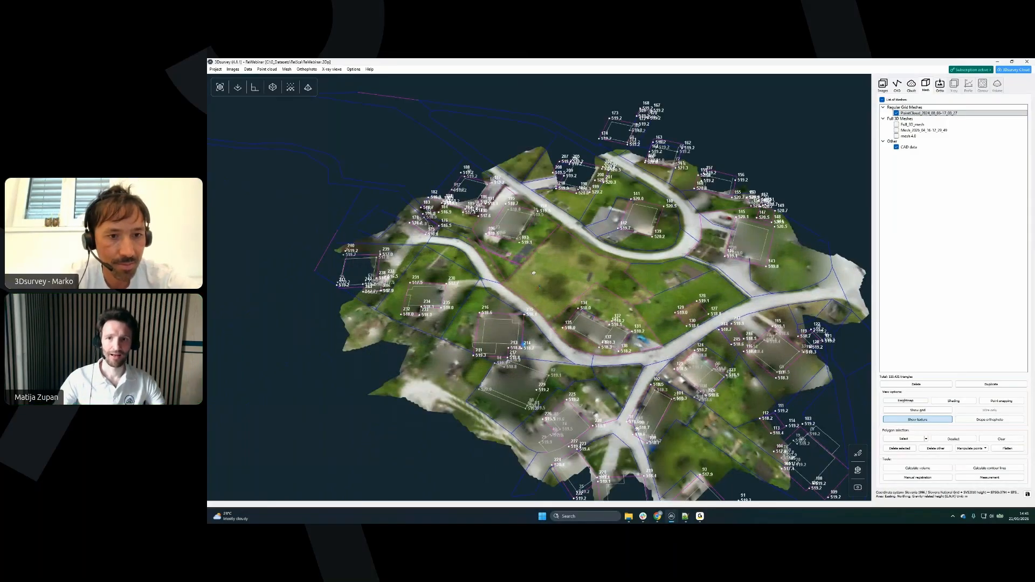
pyautogui.scroll(3, 533, 273)
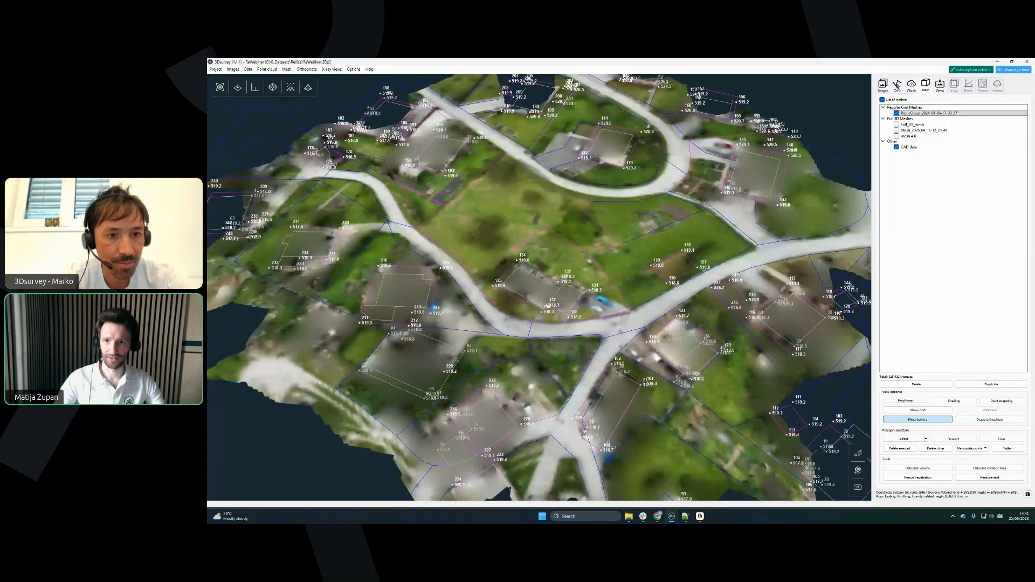
# Step: Hide the point cloud and show the projected cadastre lines over the grid mesh in the CAD workspace
pyautogui.click(912, 93)
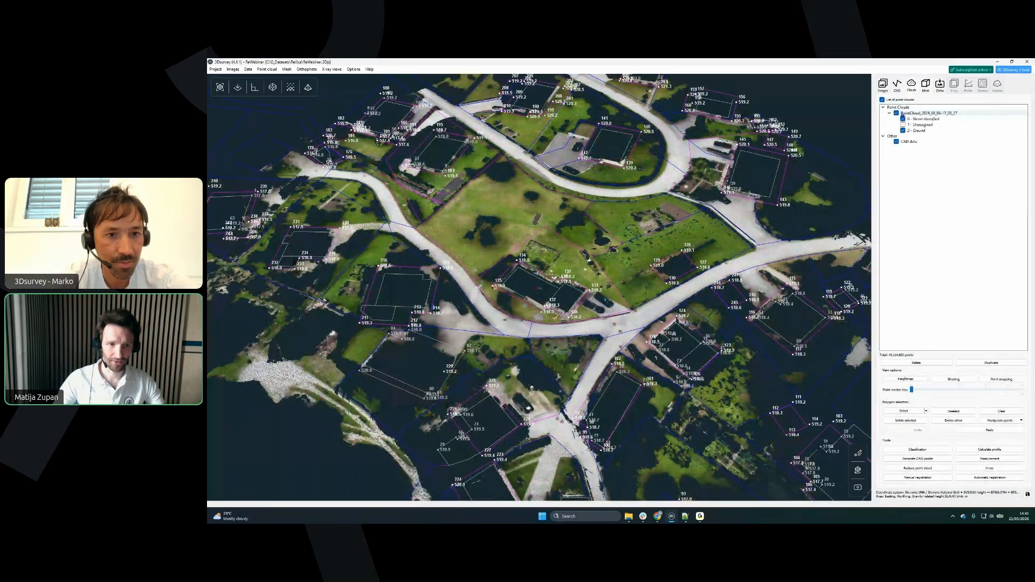
pyautogui.click(896, 113)
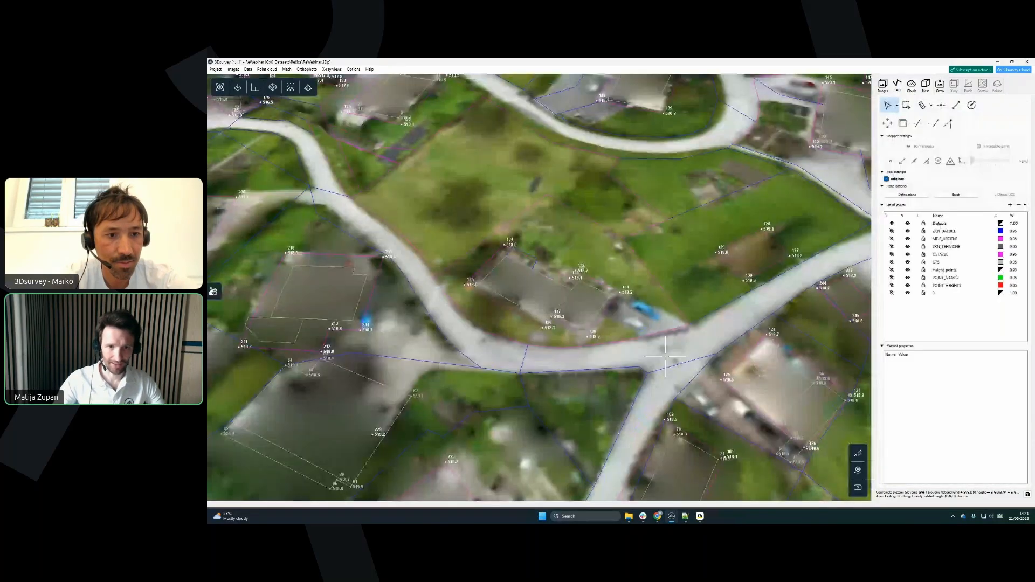
pyautogui.moveTo(674, 356); pyautogui.dragTo(628, 315, button='middle')
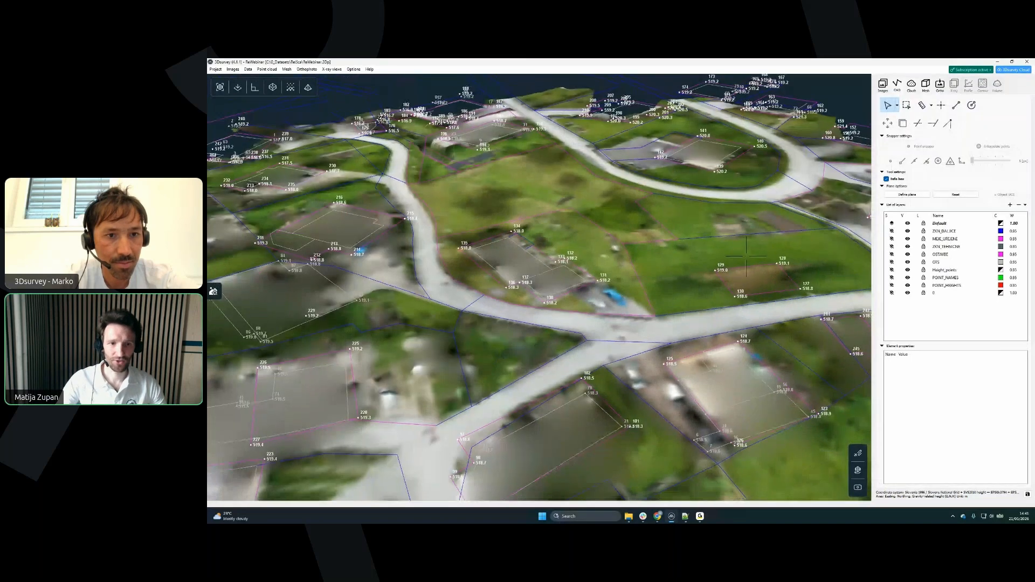
# Step: Inspect a parcel boundary vertex beside the road junction in the source images, enlarging the image previews and the Image triangulation window
pyautogui.click(654, 318)
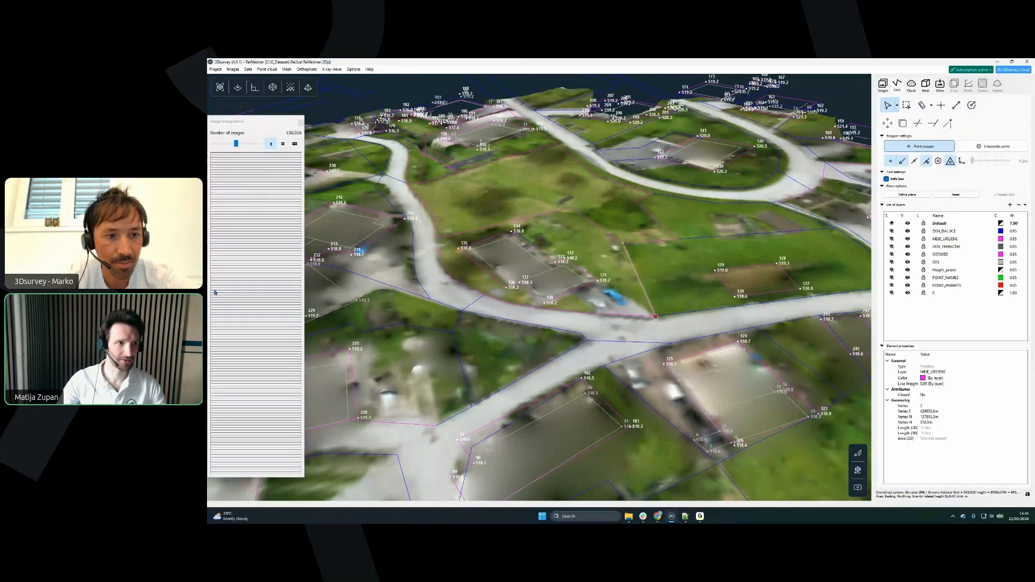
pyautogui.click(270, 144)
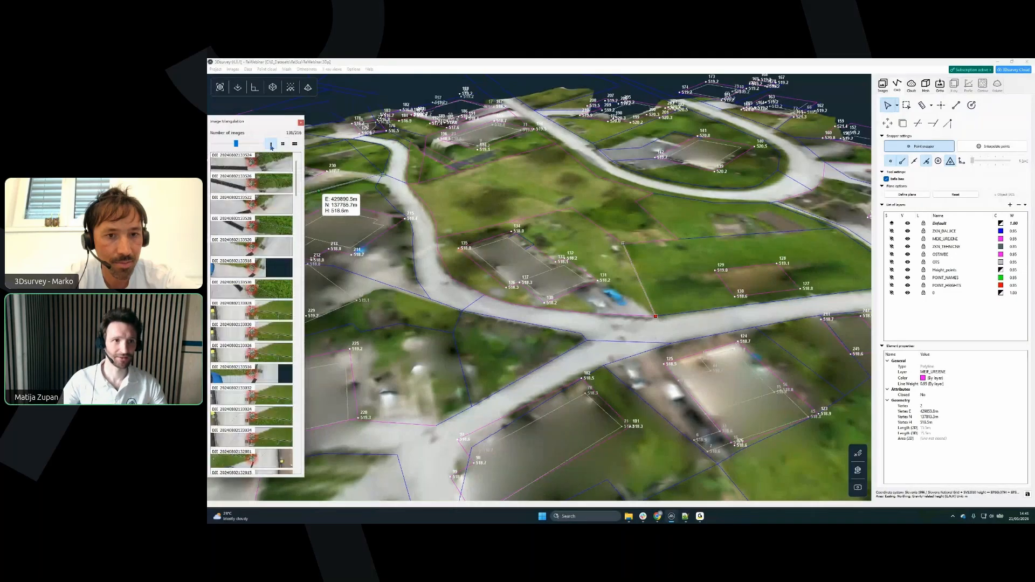
pyautogui.click(271, 145)
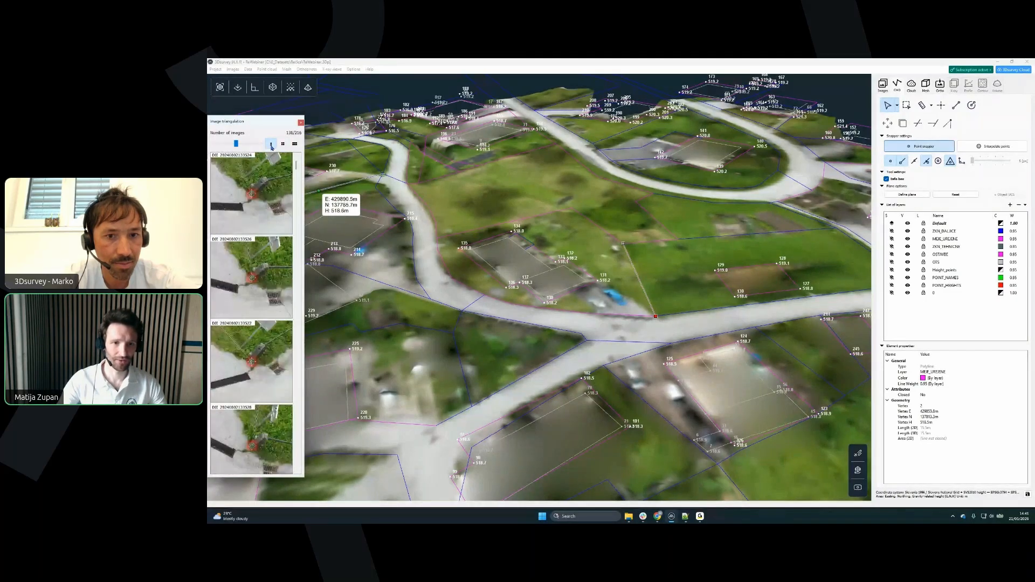
pyautogui.scroll(-3, 308, 254)
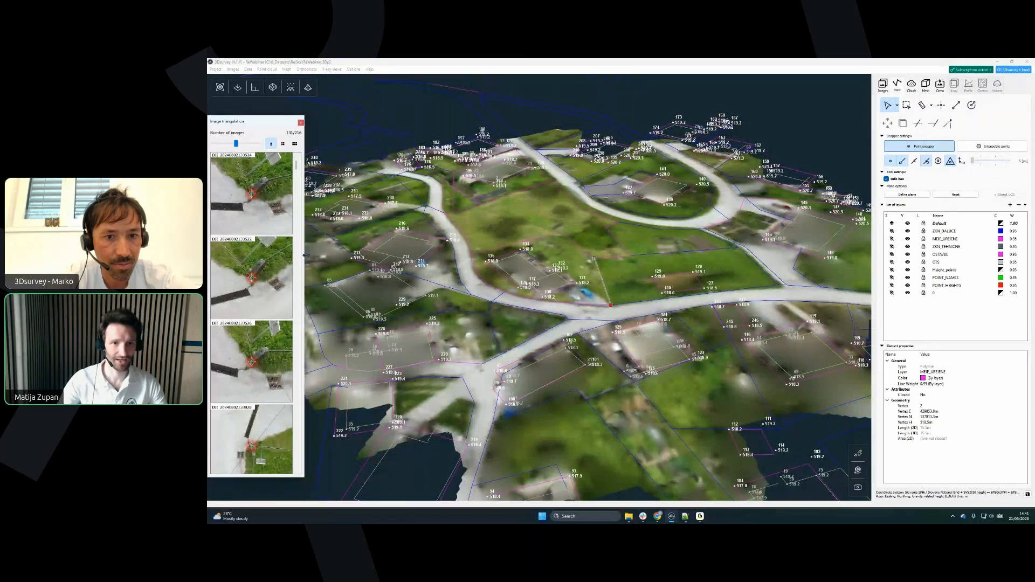
pyautogui.moveTo(306, 255); pyautogui.dragTo(394, 267)
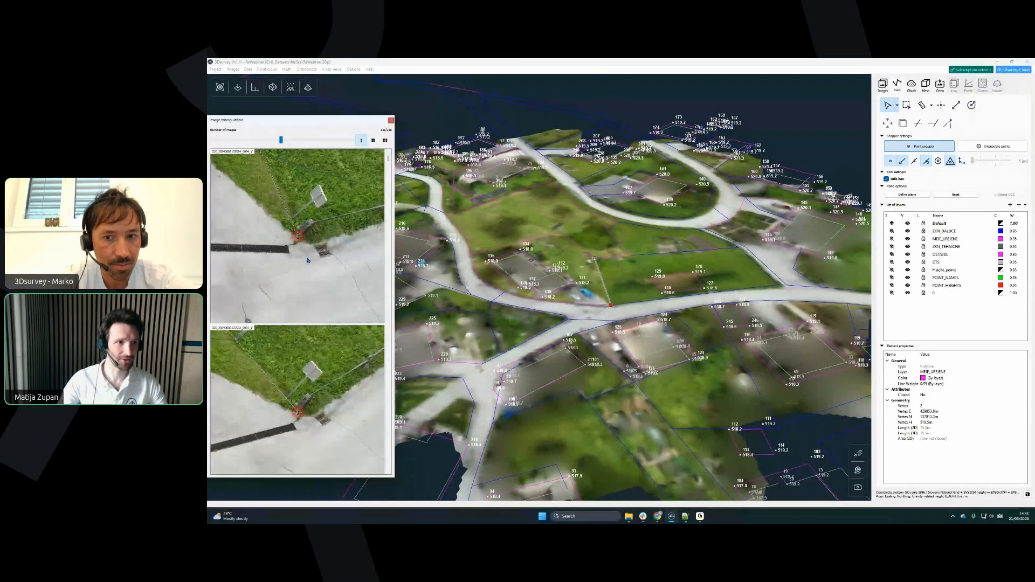
pyautogui.scroll(2, 307, 260)
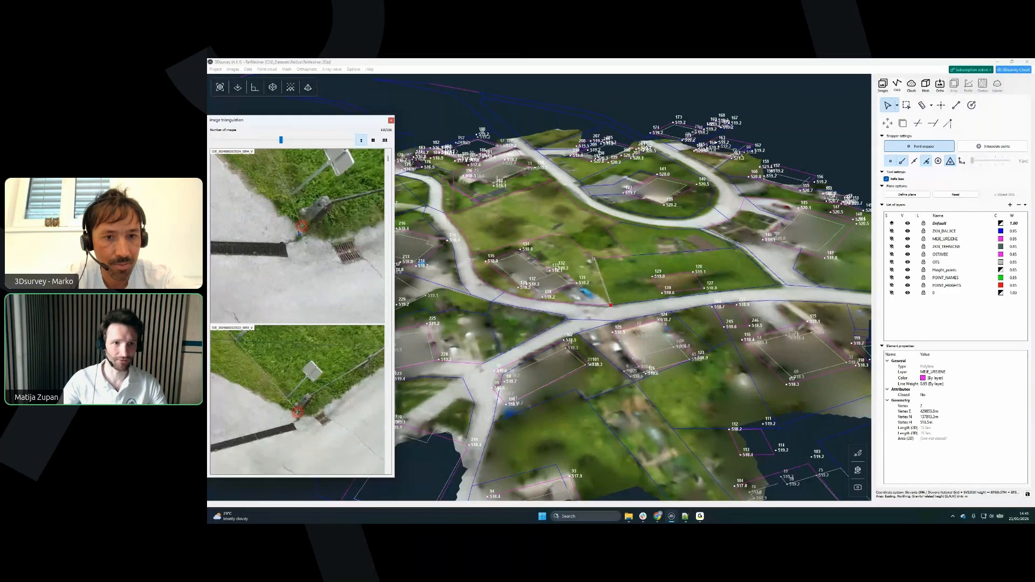
pyautogui.scroll(-2, 300, 233)
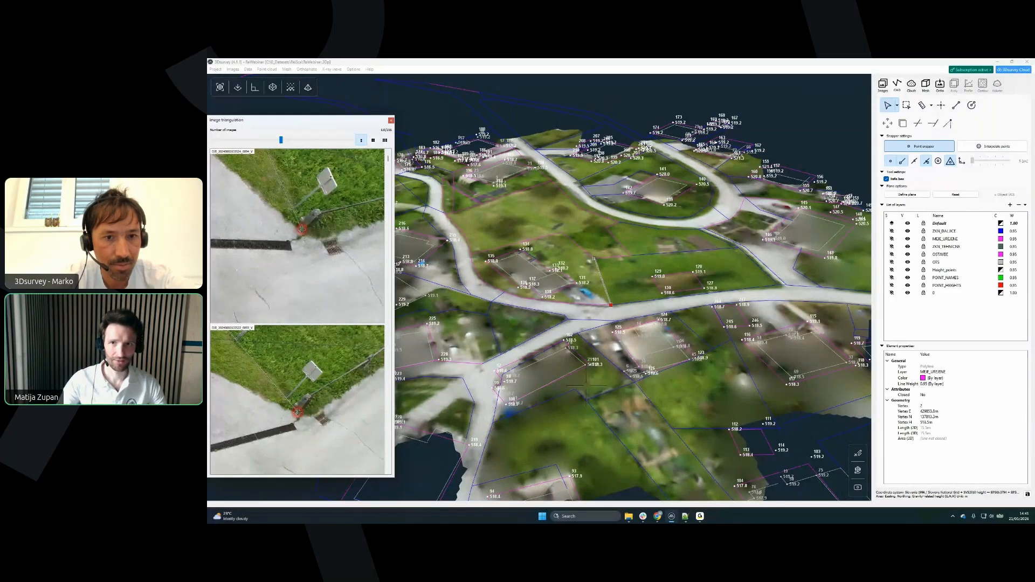
# Step: Check further cadastre boundary vertices along the roads against the source images
pyautogui.click(568, 320)
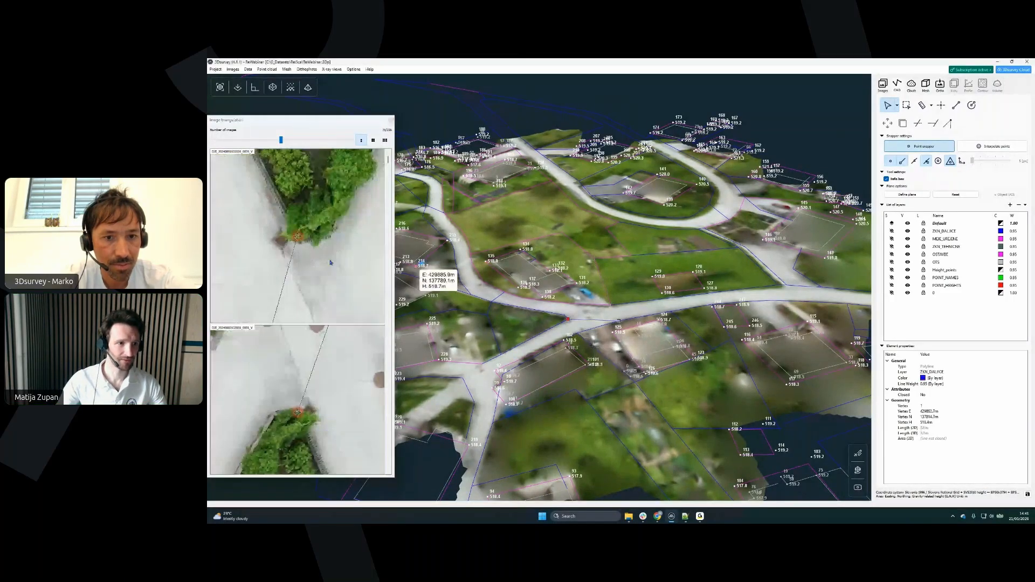
pyautogui.scroll(2, 331, 262)
pyautogui.scroll(-2, 408, 265)
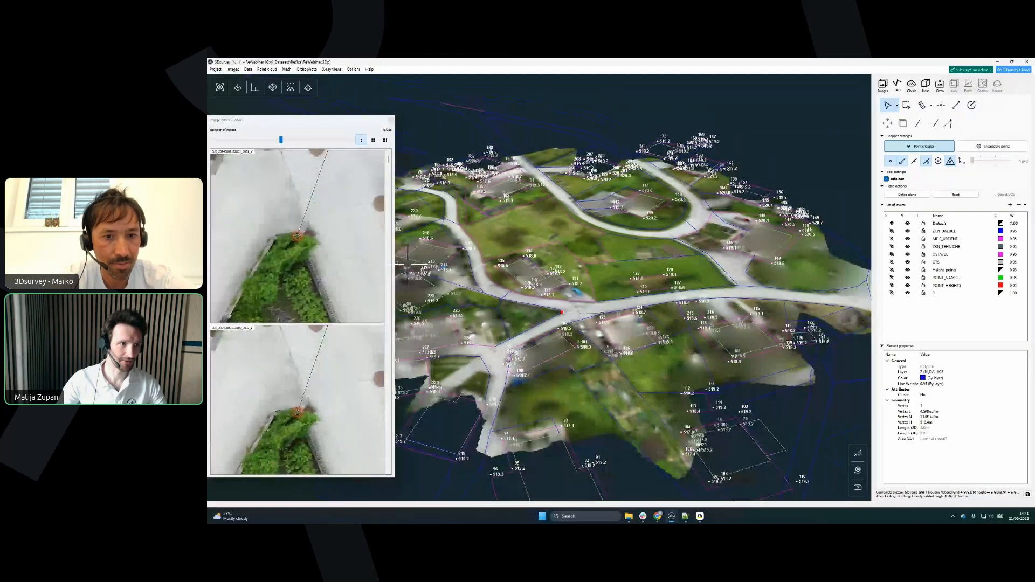
pyautogui.moveTo(532, 311); pyautogui.dragTo(409, 271, button='middle')
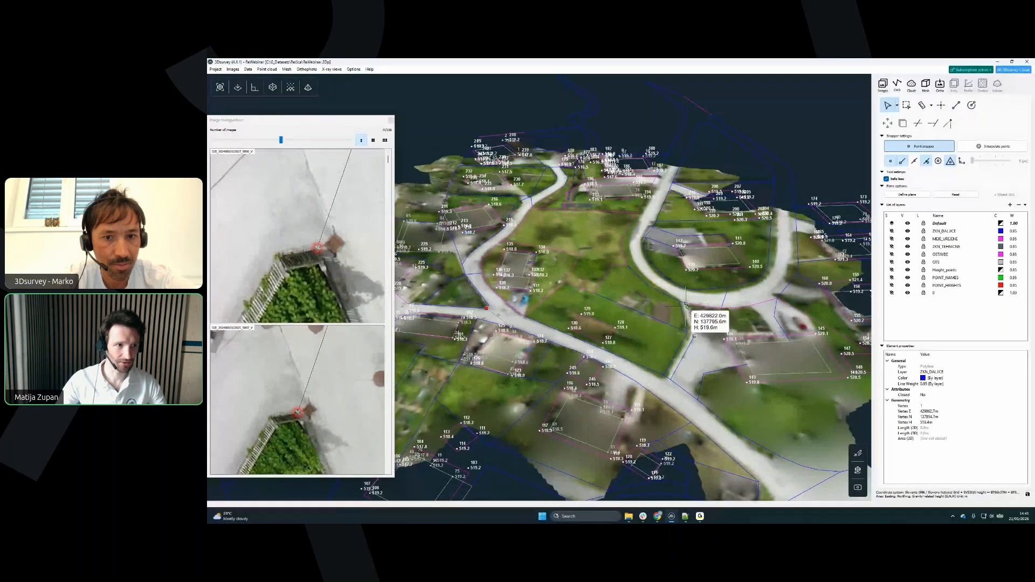
pyautogui.moveTo(689, 306); pyautogui.dragTo(676, 327, button='middle')
pyautogui.click(676, 326)
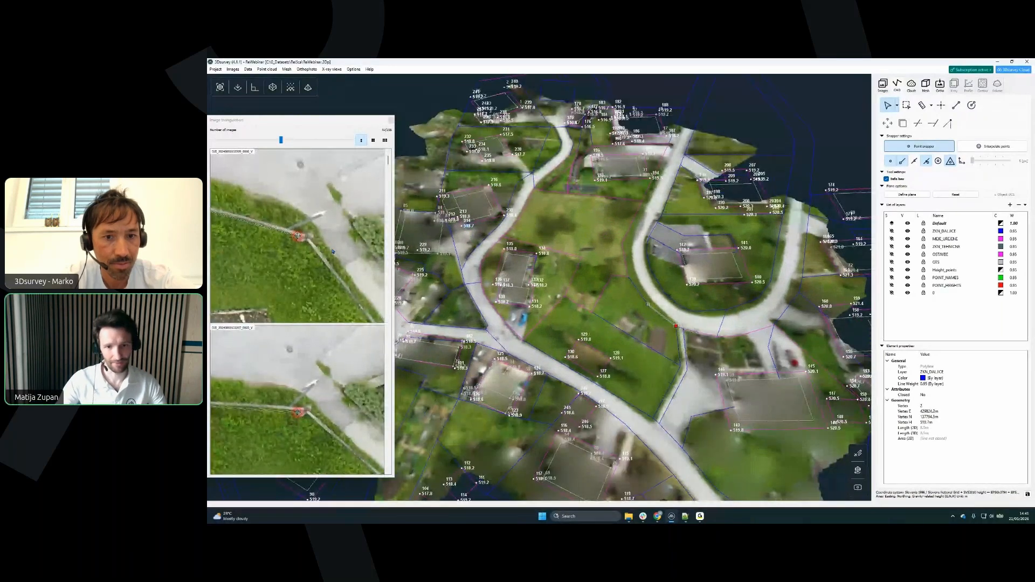
# Step: Check the boundary corner at the loop road's driveway in the images and on the mesh, and close Image triangulation
pyautogui.click(774, 325)
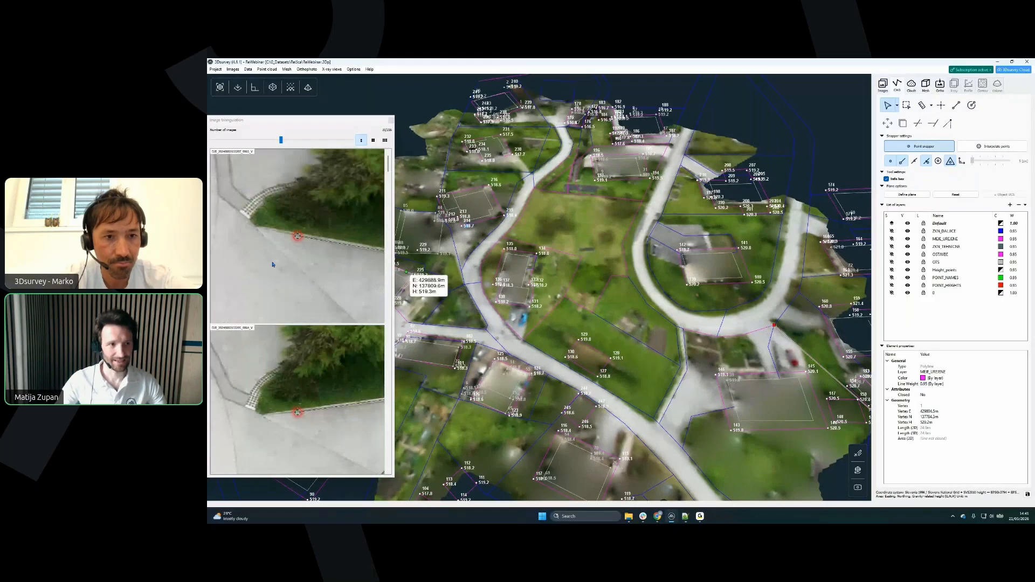
pyautogui.moveTo(571, 275); pyautogui.dragTo(674, 270)
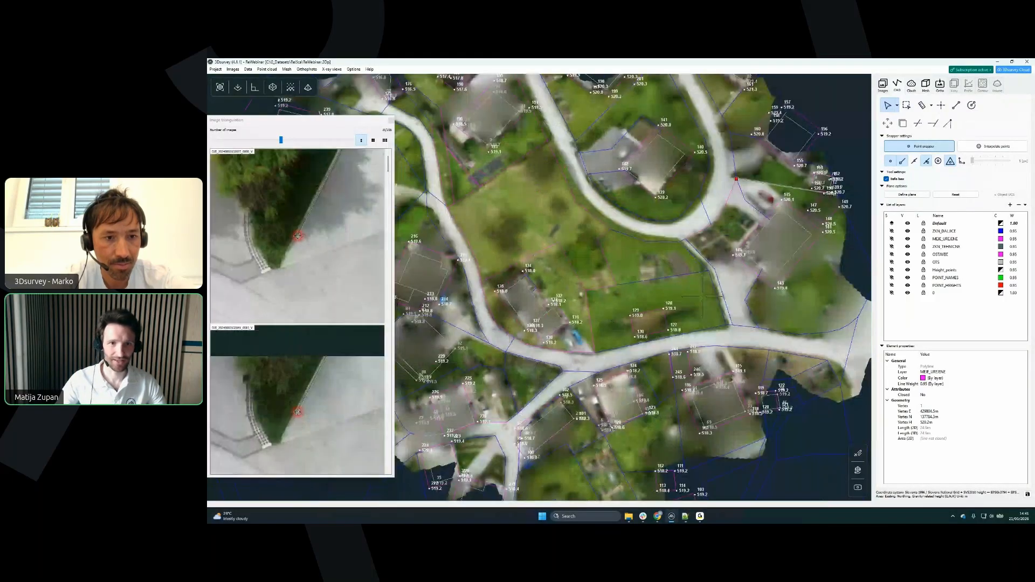
pyautogui.moveTo(673, 270); pyautogui.dragTo(637, 318, button='right')
pyautogui.scroll(3, 681, 270)
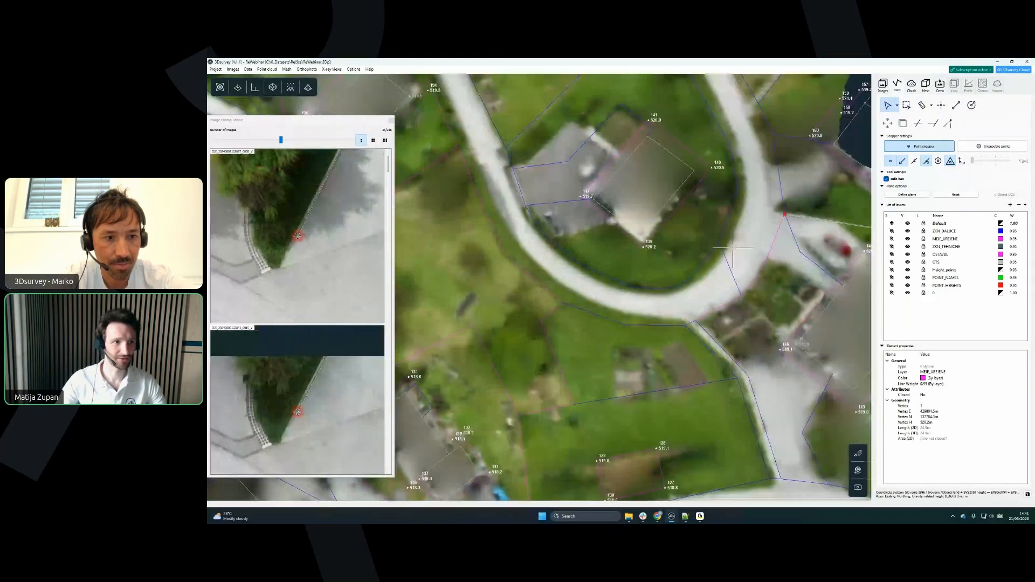
pyautogui.moveTo(820, 214); pyautogui.dragTo(722, 276, button='right')
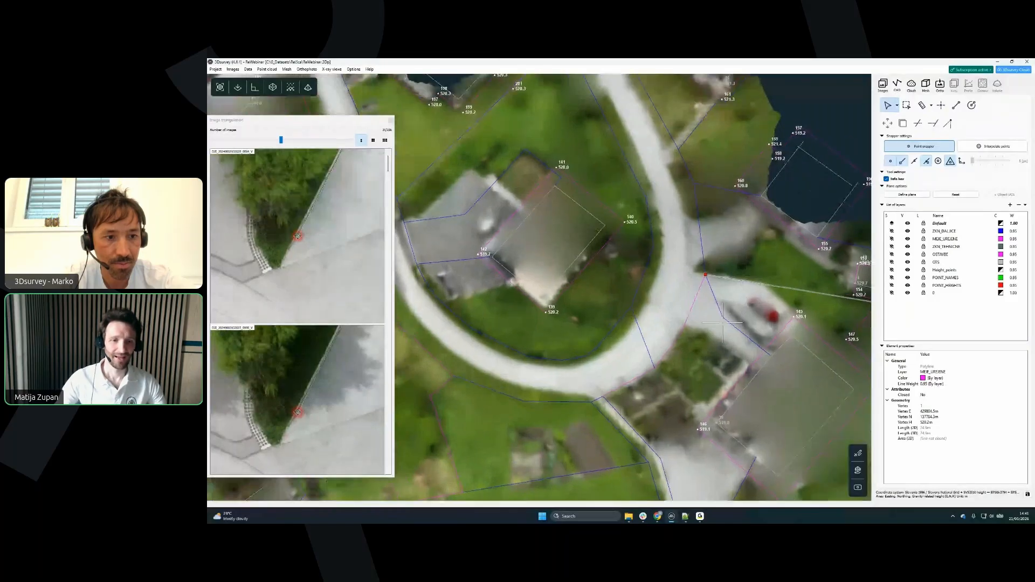
pyautogui.scroll(-3, 628, 339)
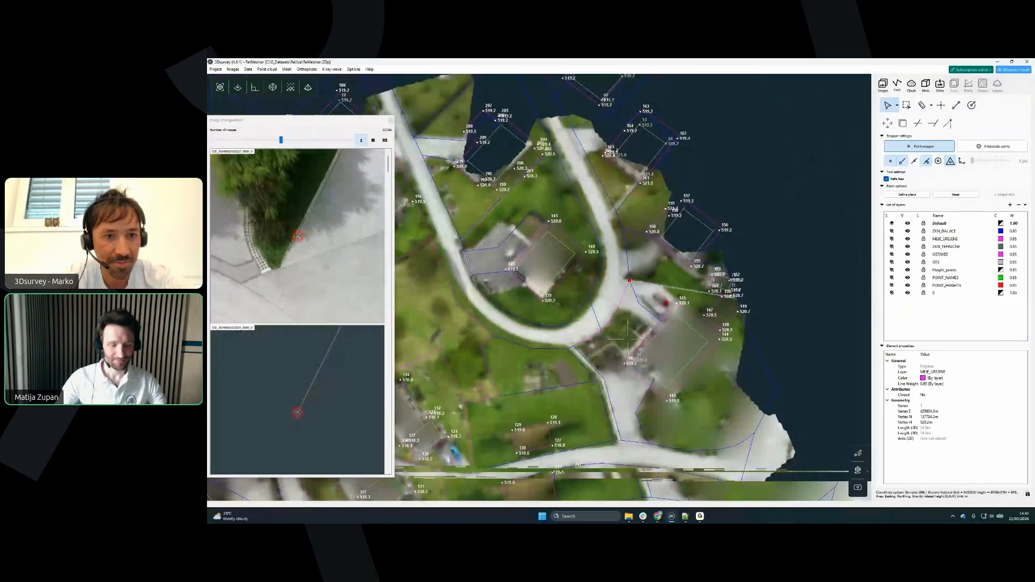
pyautogui.scroll(-2, 628, 339)
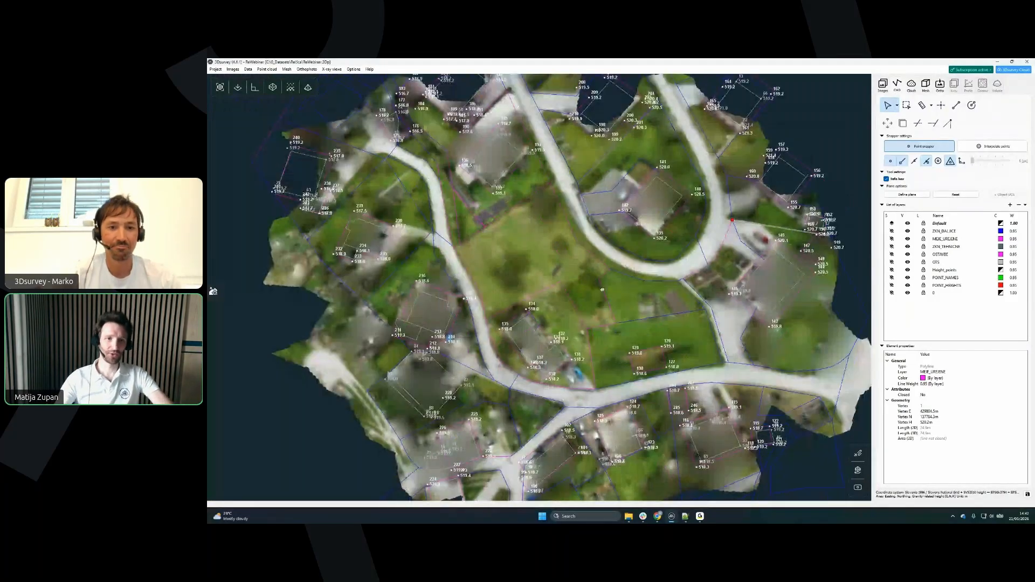
# Step: Examine the whole grid mesh with its projected cadastre lines and point heights from low, oblique and overhead angles
pyautogui.moveTo(602, 290); pyautogui.dragTo(623, 265)
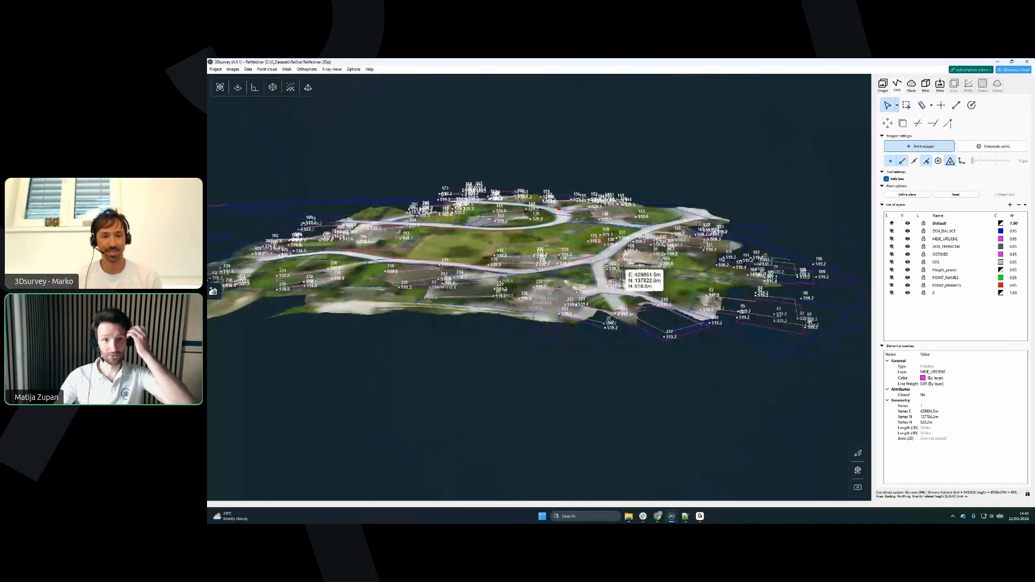
pyautogui.moveTo(624, 264); pyautogui.dragTo(619, 273)
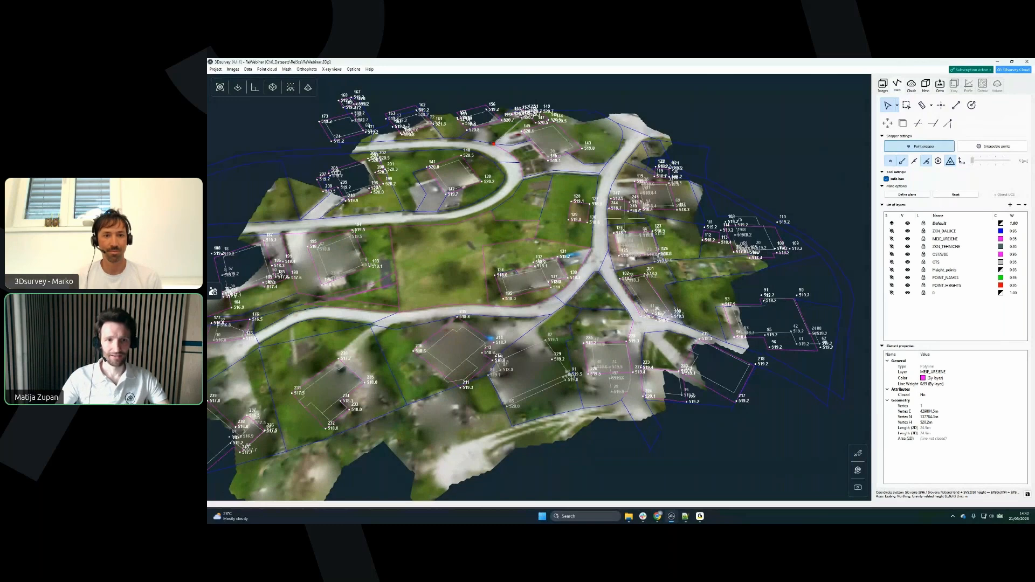
pyautogui.scroll(3, 626, 246)
pyautogui.moveTo(625, 246); pyautogui.dragTo(619, 254)
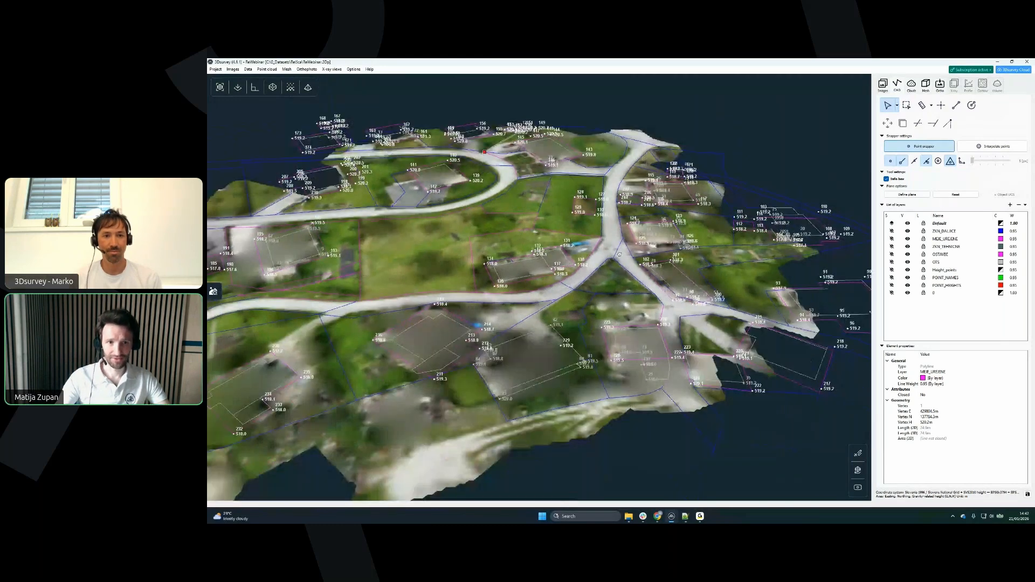
pyautogui.scroll(3, 619, 254)
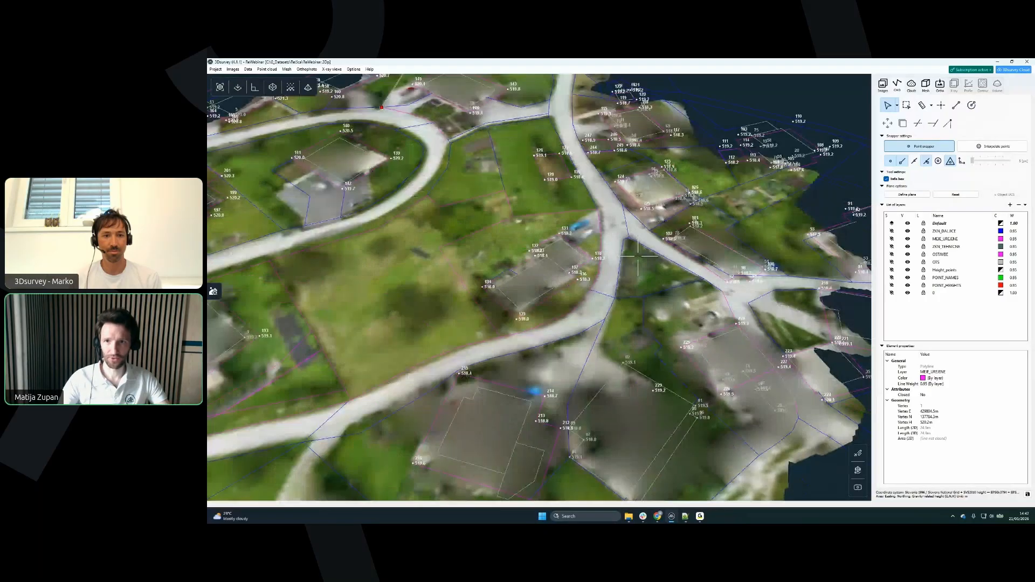
pyautogui.scroll(-3, 638, 256)
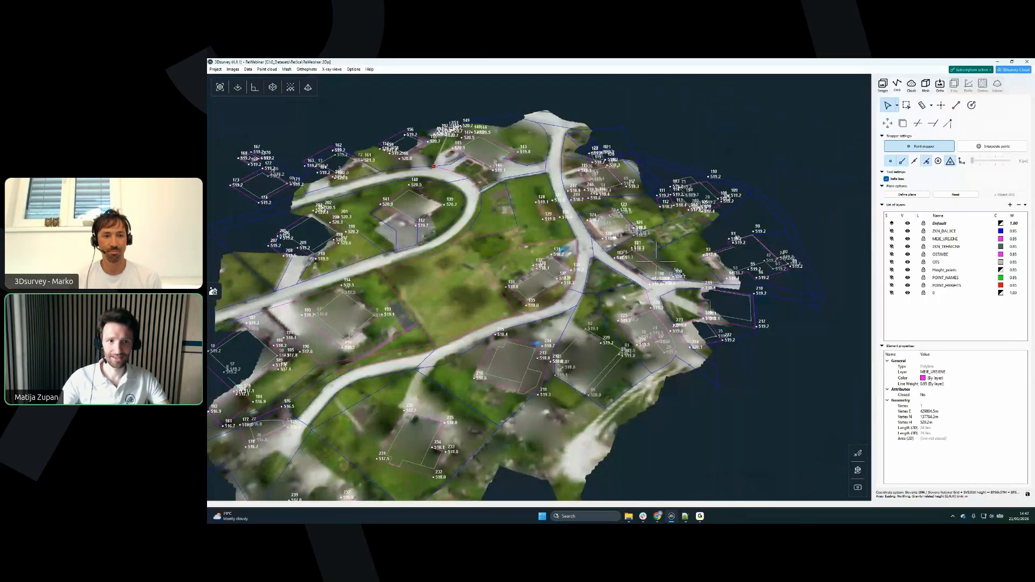
pyautogui.scroll(-1, 551, 291)
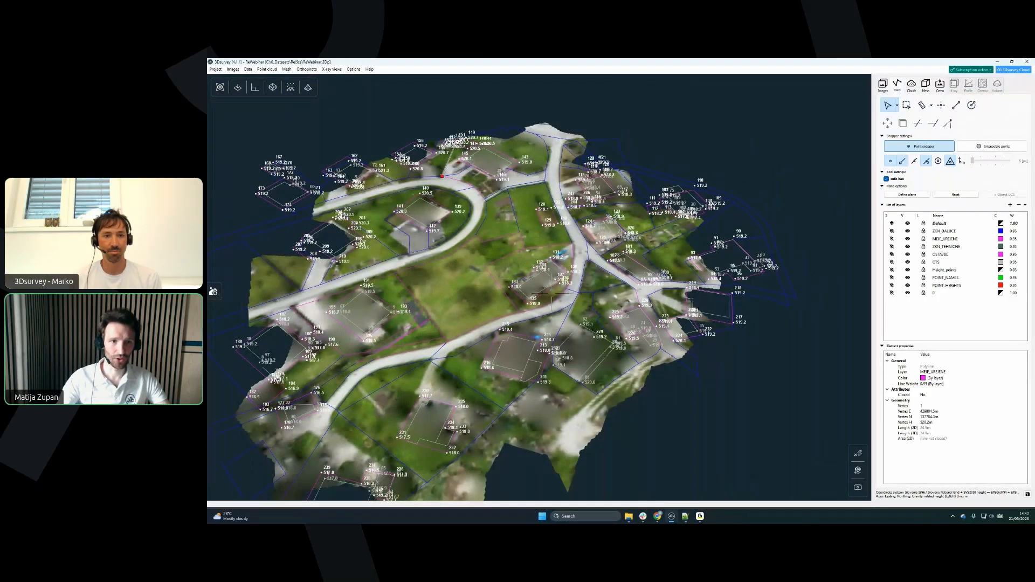
pyautogui.moveTo(551, 293); pyautogui.dragTo(549, 258, button='middle')
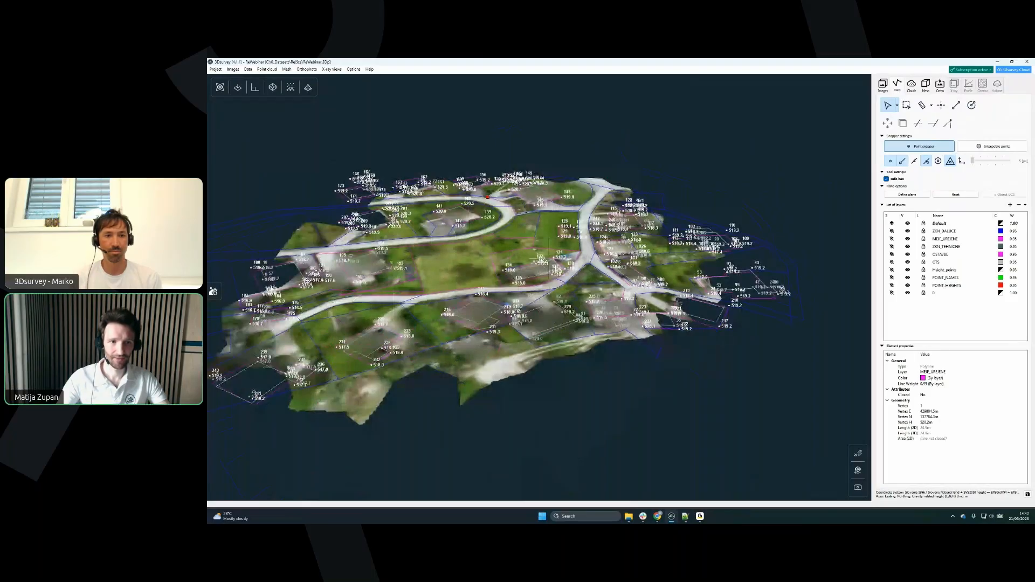
pyautogui.scroll(2, 600, 300)
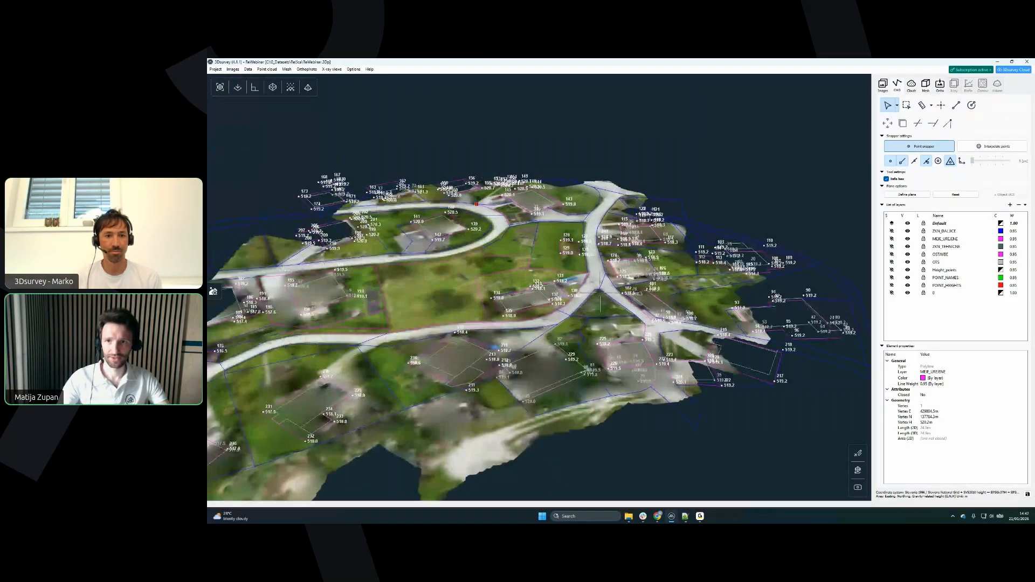
pyautogui.moveTo(600, 294); pyautogui.dragTo(612, 324, button='middle')
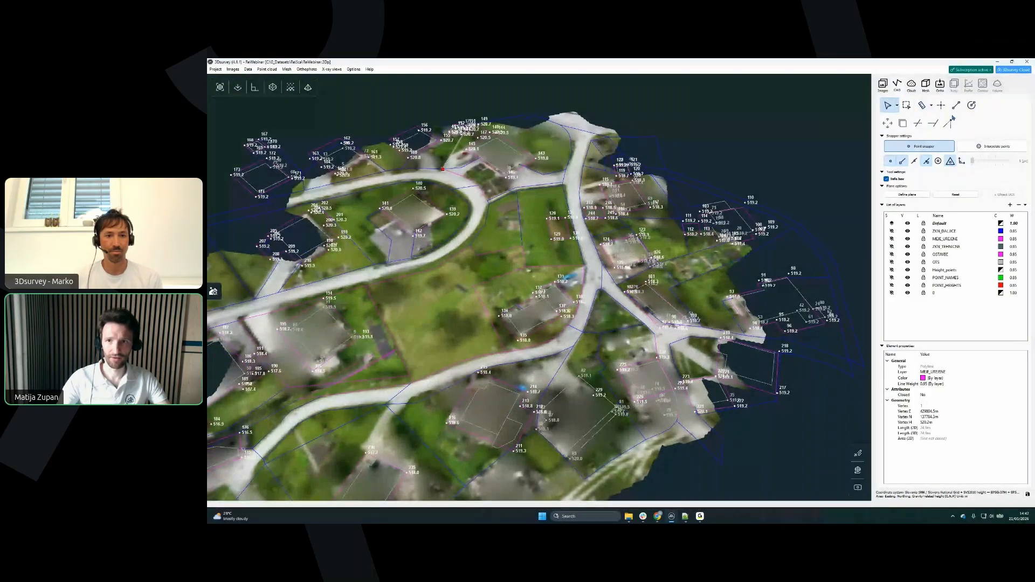
# Step: Place a CAD point on the mesh beside the far end of the main road and set its height to 520 m
pyautogui.click(955, 105)
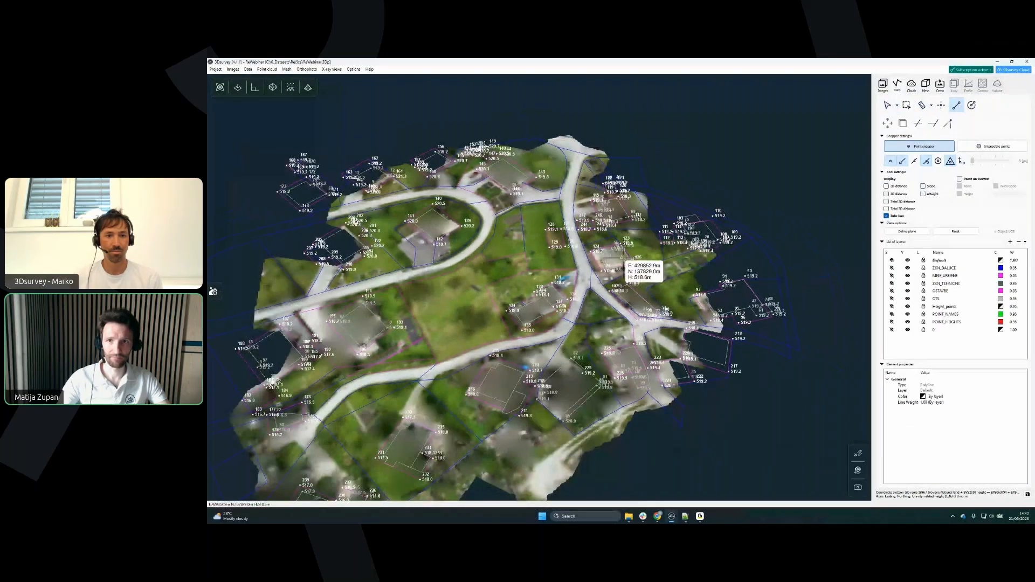
pyautogui.click(941, 110)
pyautogui.click(559, 166)
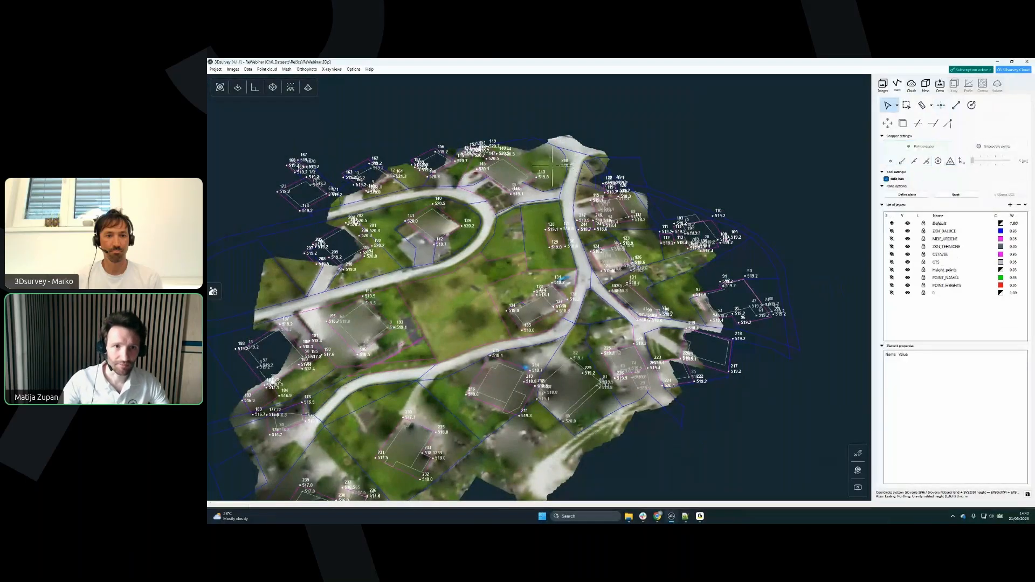
pyautogui.click(559, 166)
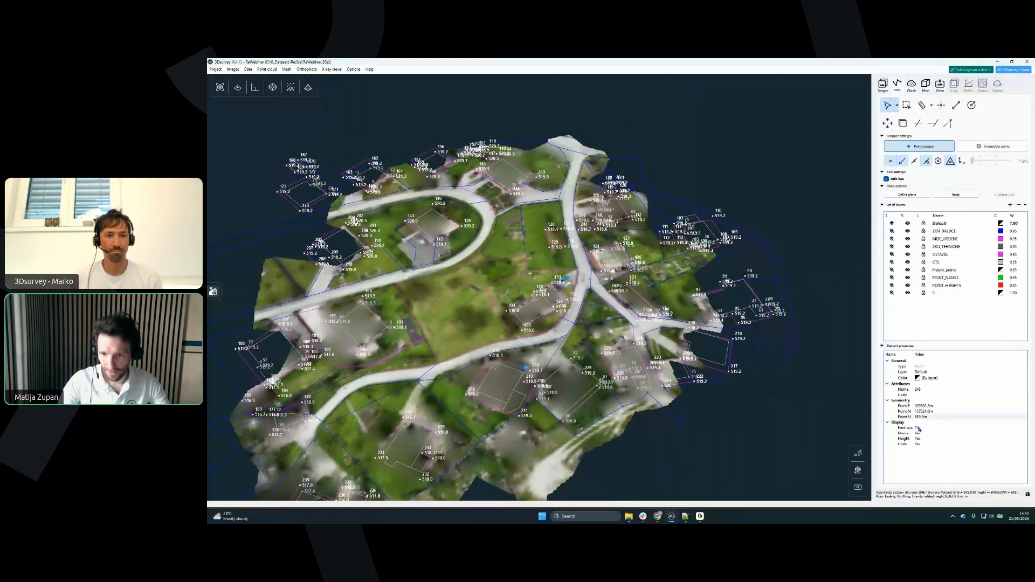
pyautogui.doubleClick(936, 417)
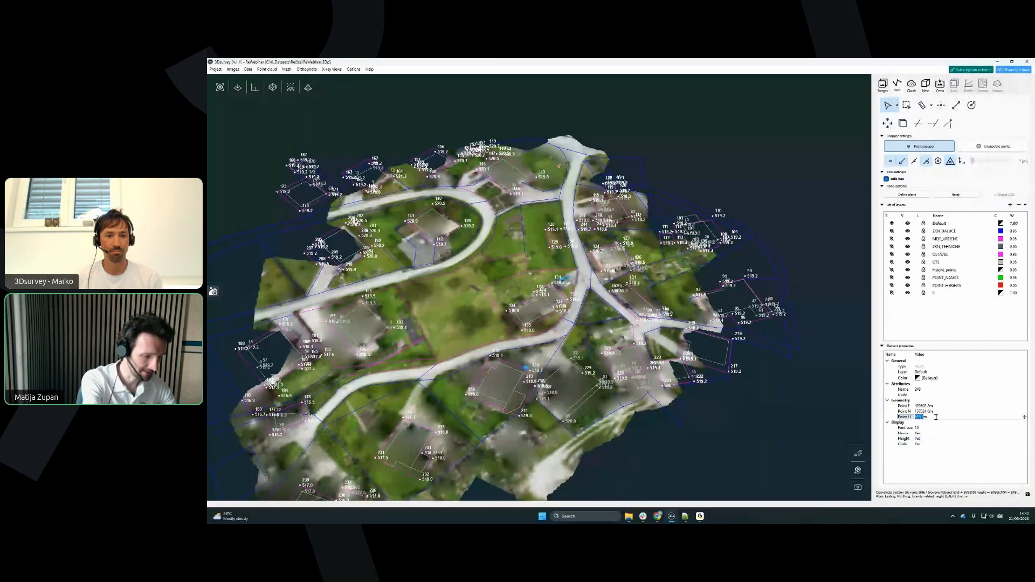
pyautogui.write('520m')
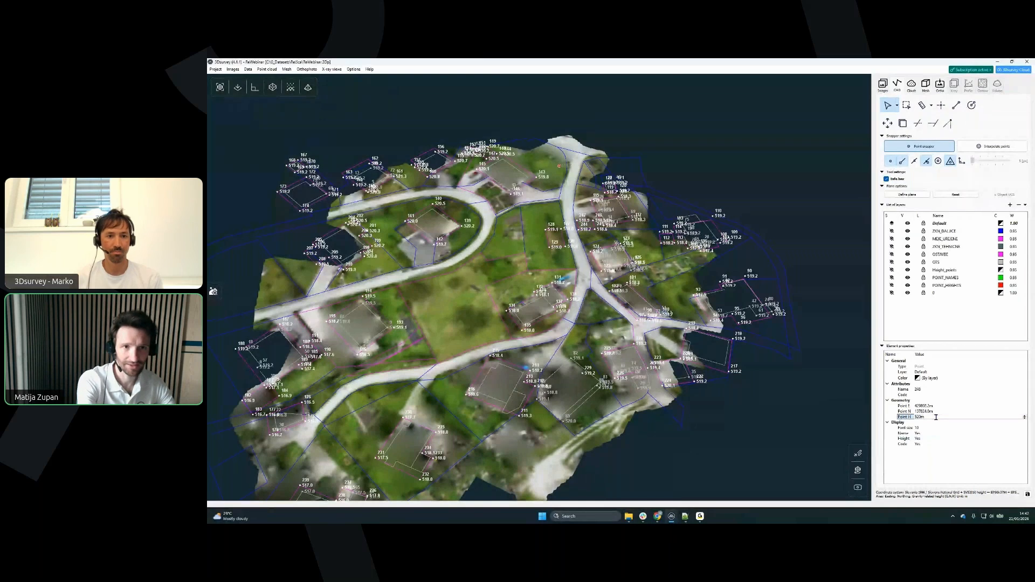
pyautogui.press('Return')
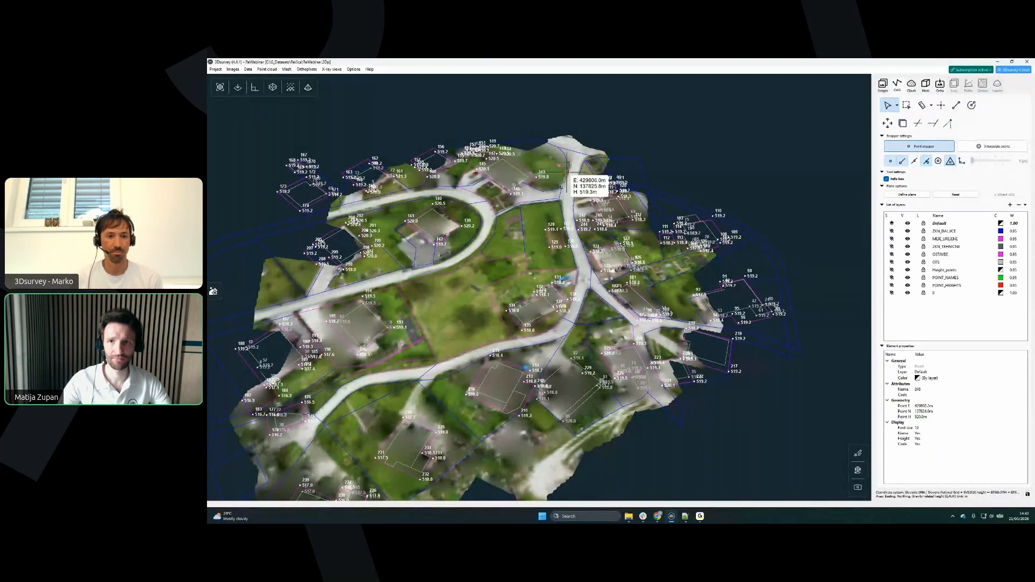
# Step: Place further CAD points on the mesh, on the pale ground at its near edge and beside the lower road end
pyautogui.click(940, 105)
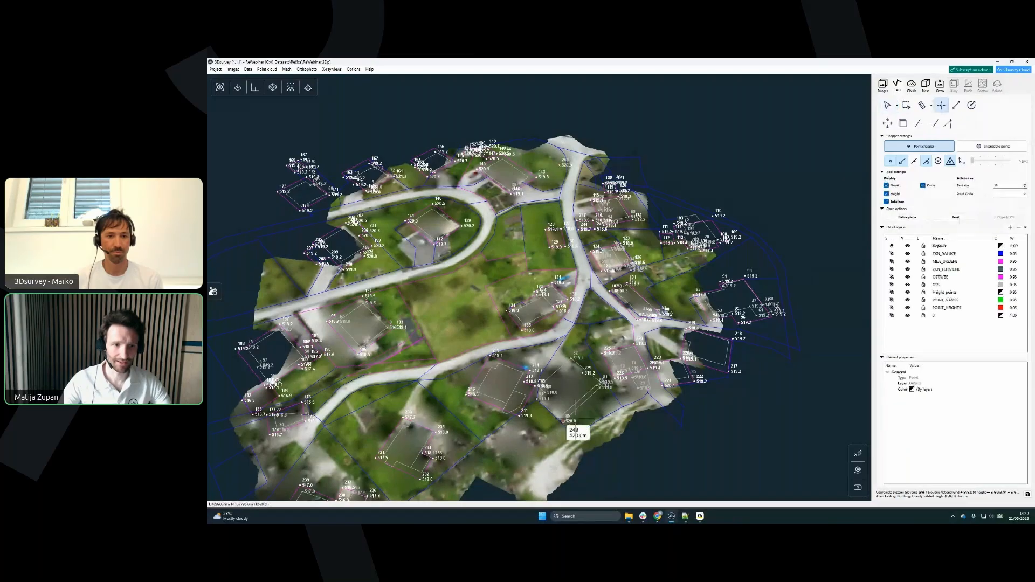
pyautogui.moveTo(571, 418); pyautogui.dragTo(642, 333, button='middle')
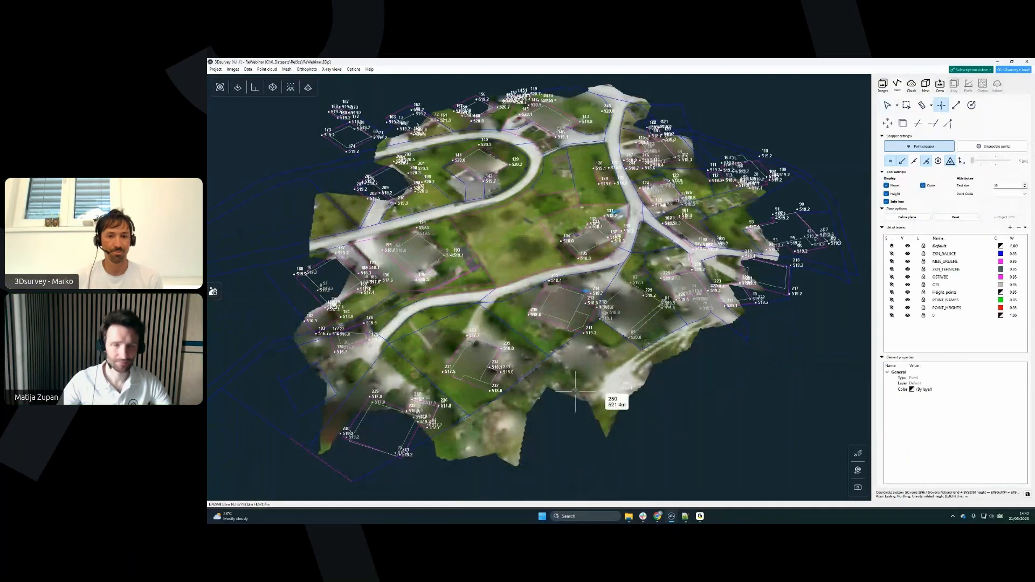
pyautogui.click(346, 363)
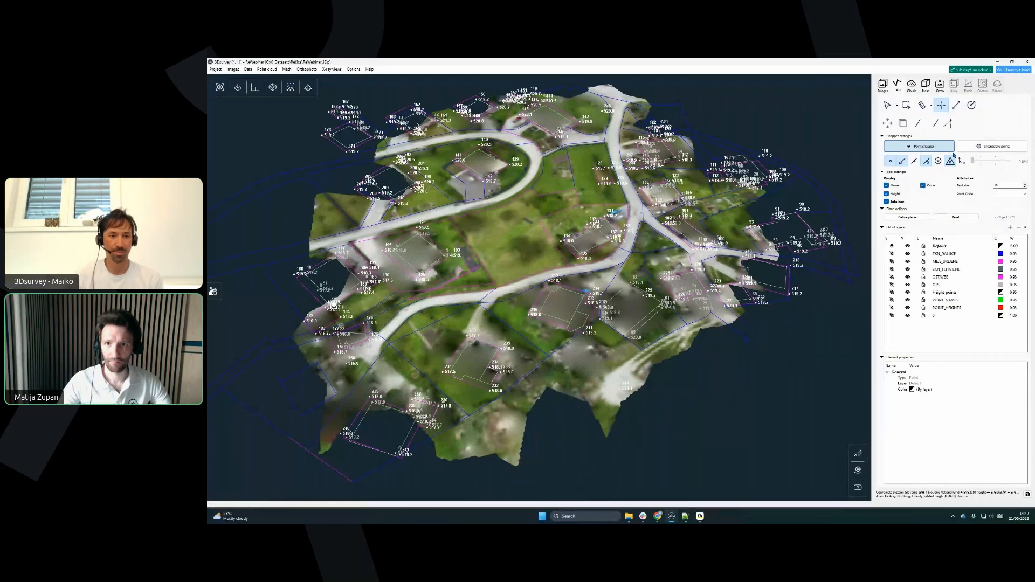
# Step: Set the height of the CAD point on the pale ground at the mesh's near edge to 520 m
pyautogui.press('Escape')
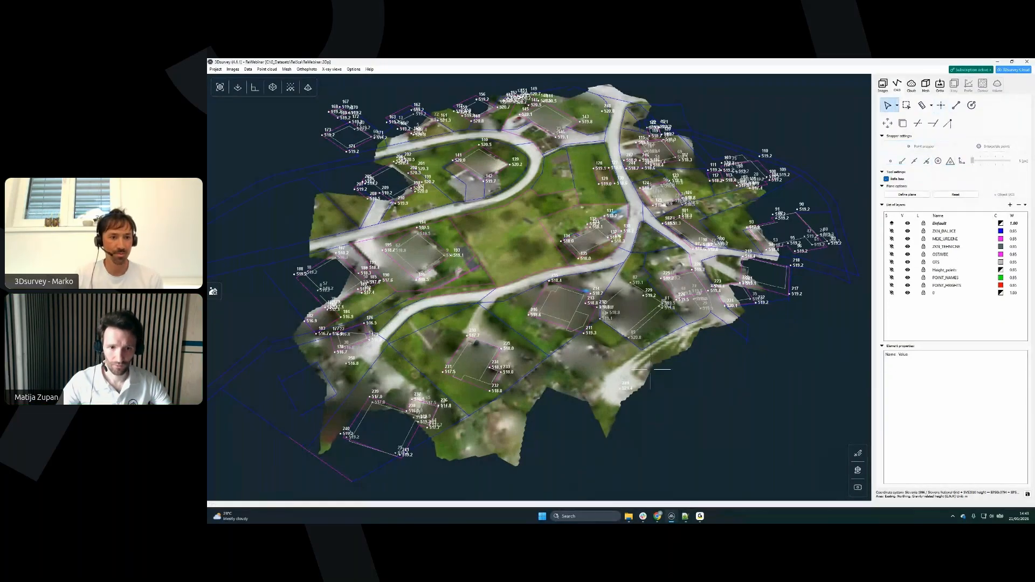
pyautogui.click(625, 387)
pyautogui.click(936, 418)
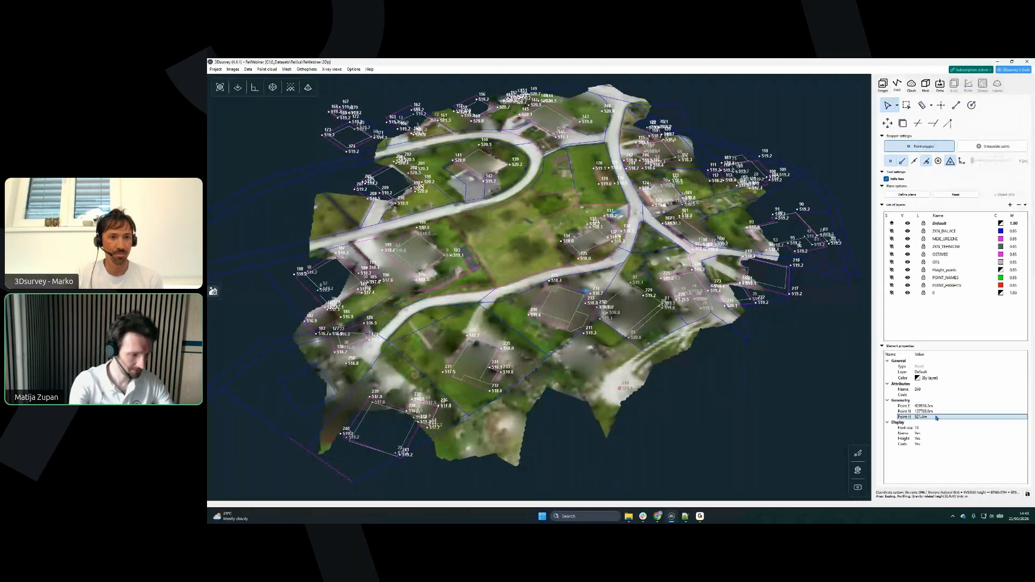
pyautogui.write('5')
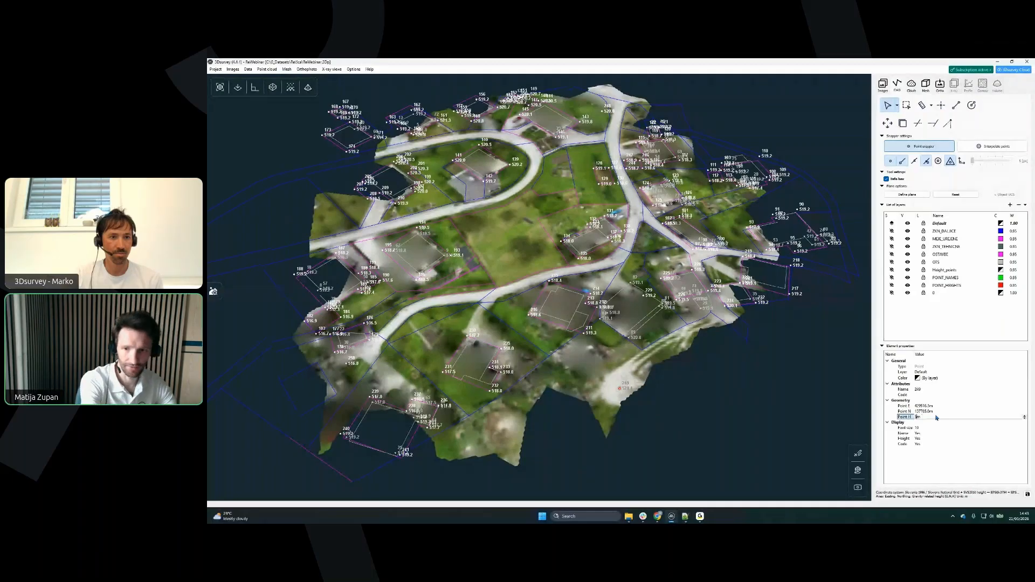
pyautogui.write('20')
pyautogui.press('Return')
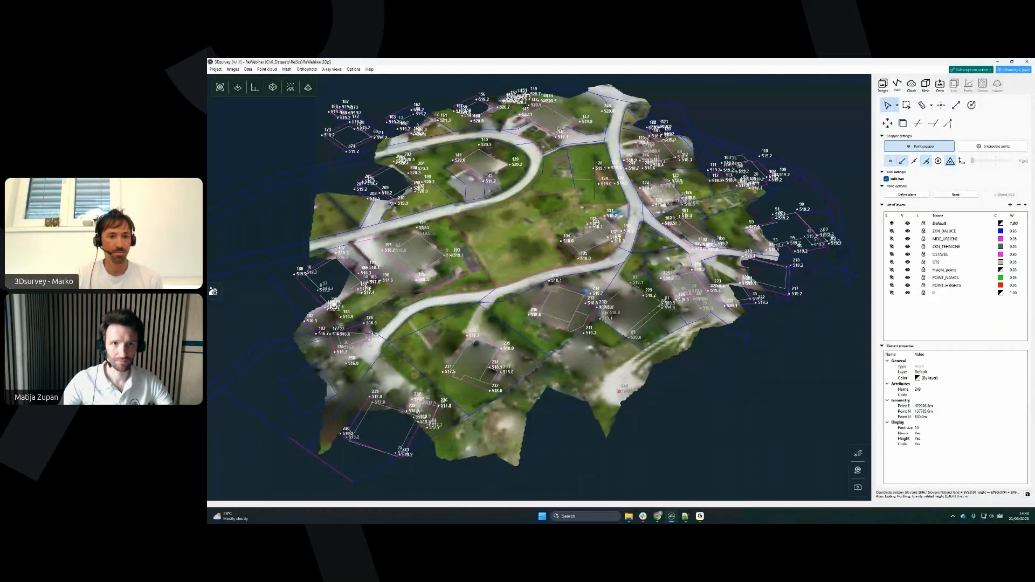
# Step: Add a new layer and draw a closed four-corner polyline on it around the village mesh at 520 m height
pyautogui.moveTo(595, 179); pyautogui.dragTo(592, 215, button='middle')
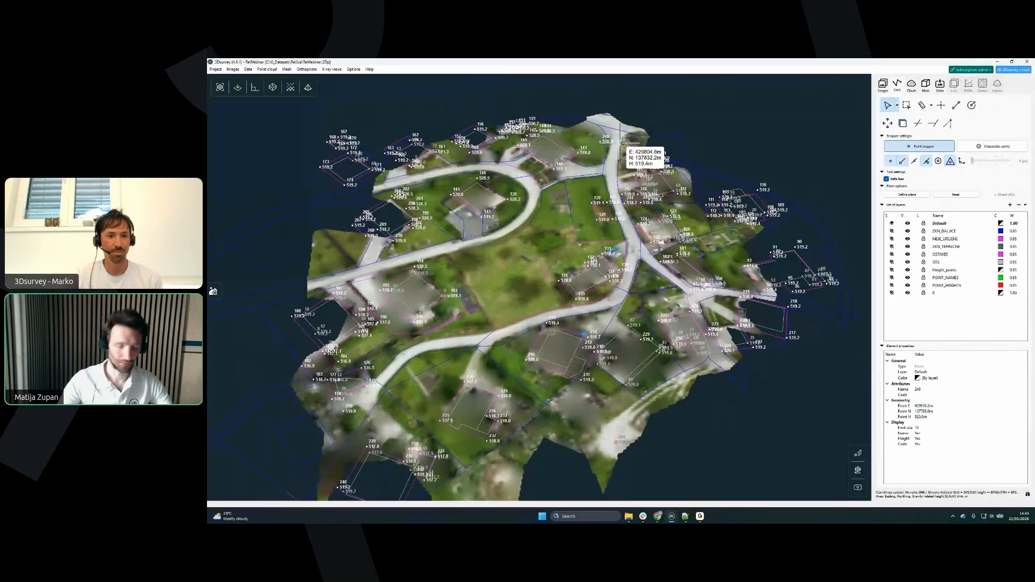
pyautogui.click(1010, 205)
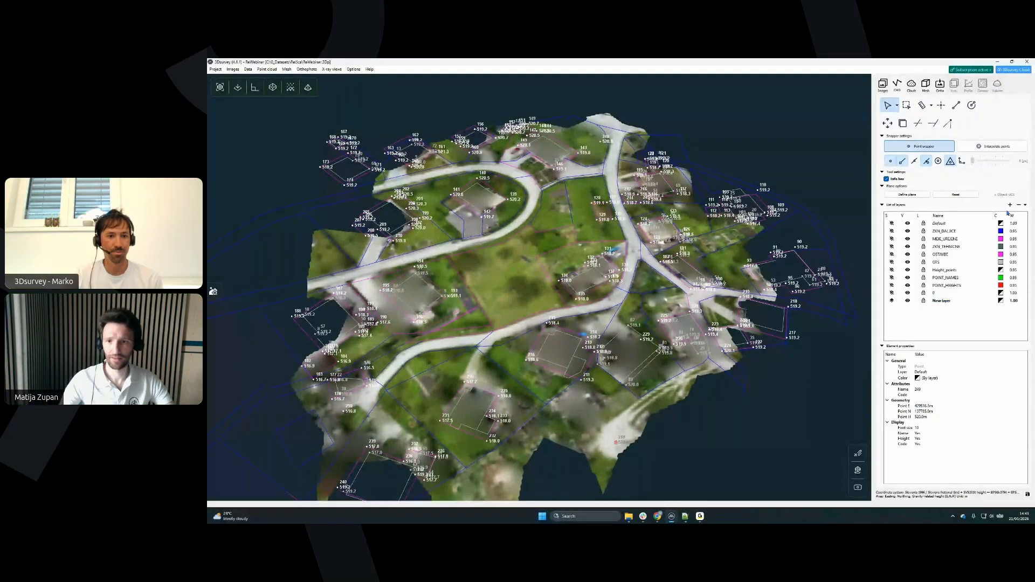
pyautogui.click(956, 105)
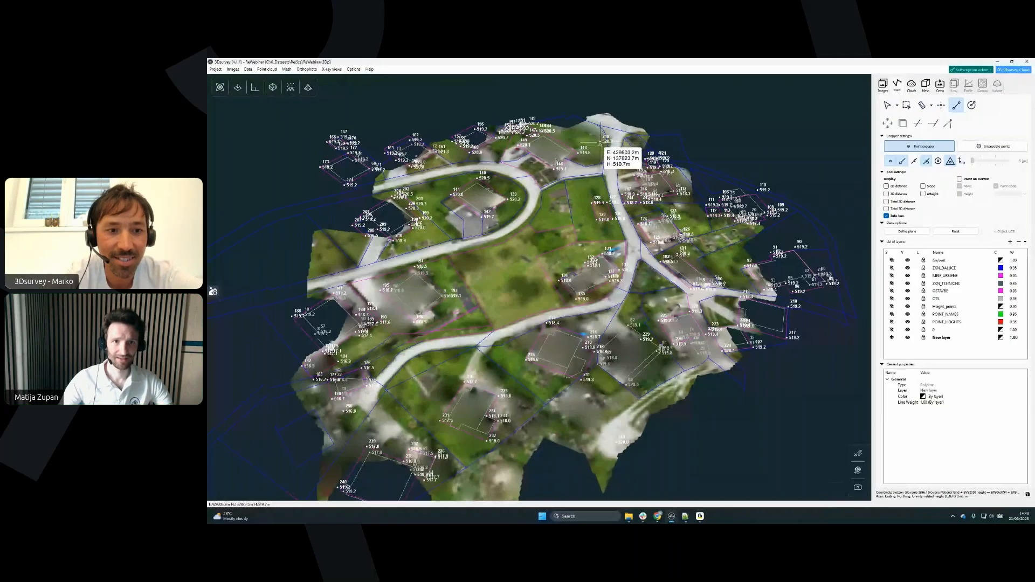
pyautogui.click(600, 146)
pyautogui.click(795, 368)
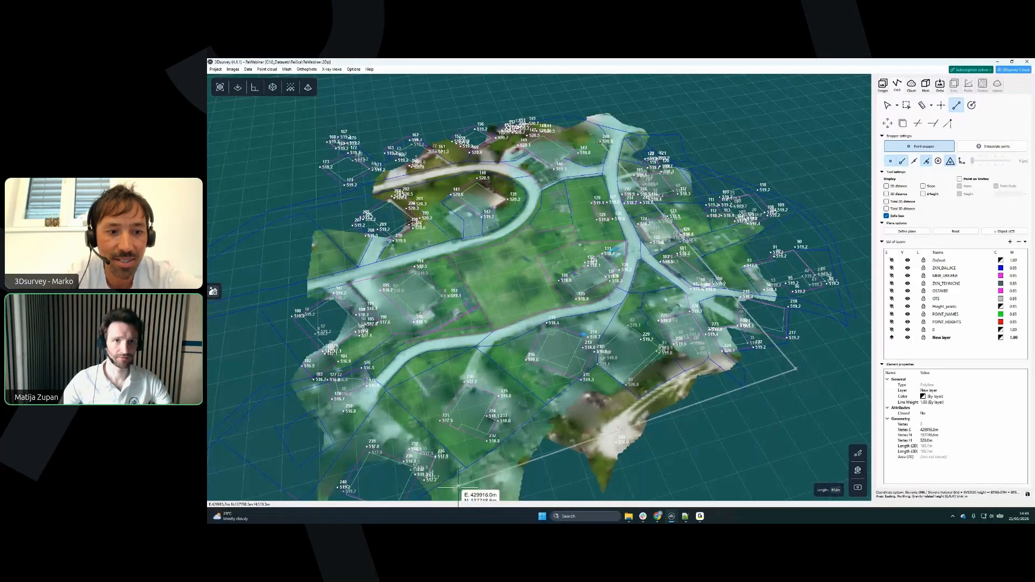
pyautogui.click(458, 487)
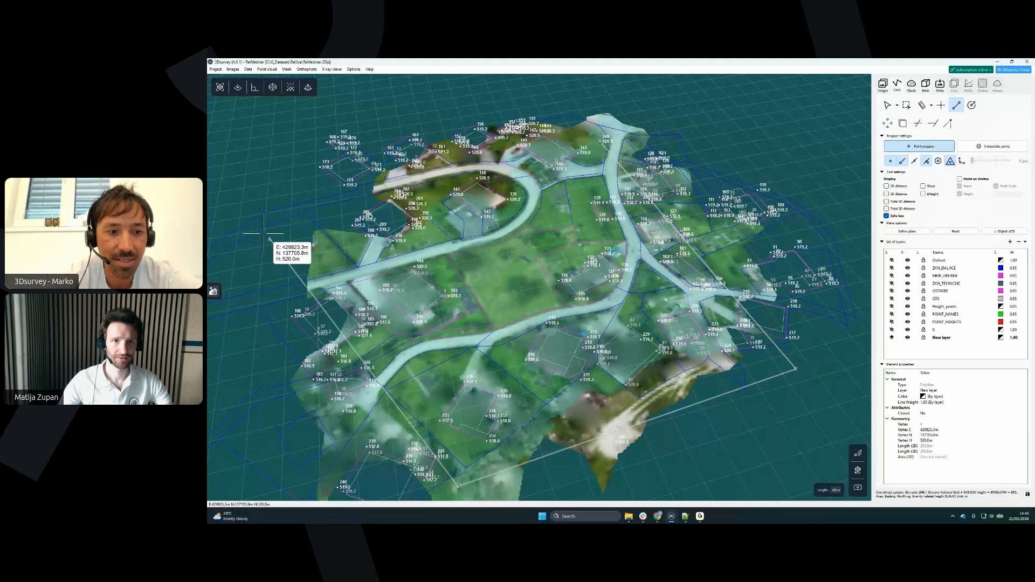
pyautogui.click(242, 200)
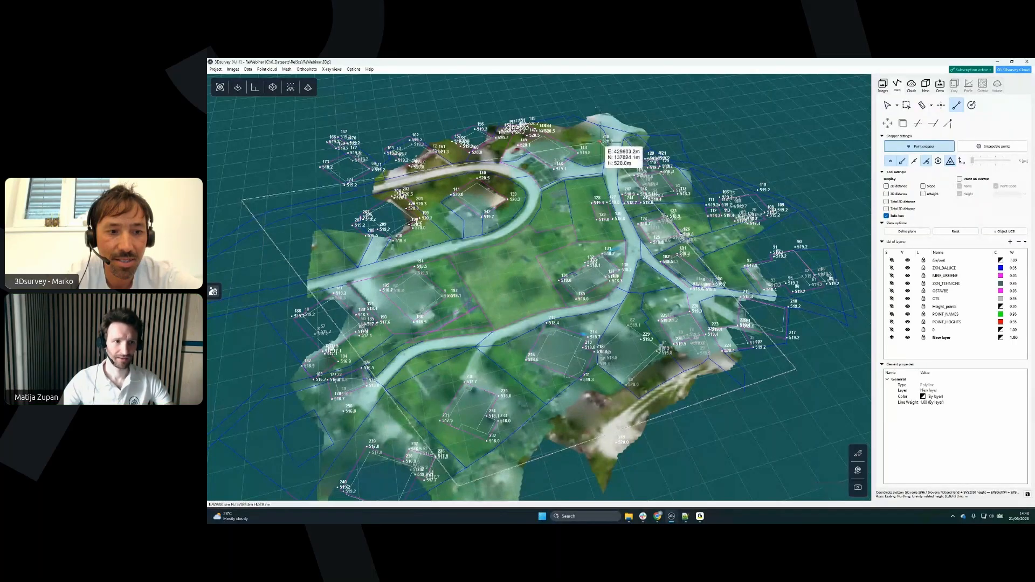
pyautogui.click(601, 141)
# Step: Triangulate a mesh from the CAD data, using only New layer as the source
pyautogui.moveTo(636, 299)
pyautogui.mouseDown(button='middle')
pyautogui.moveTo(627, 263)
pyautogui.moveTo(648, 281)
pyautogui.mouseUp(button='middle')
pyautogui.click(286, 69)
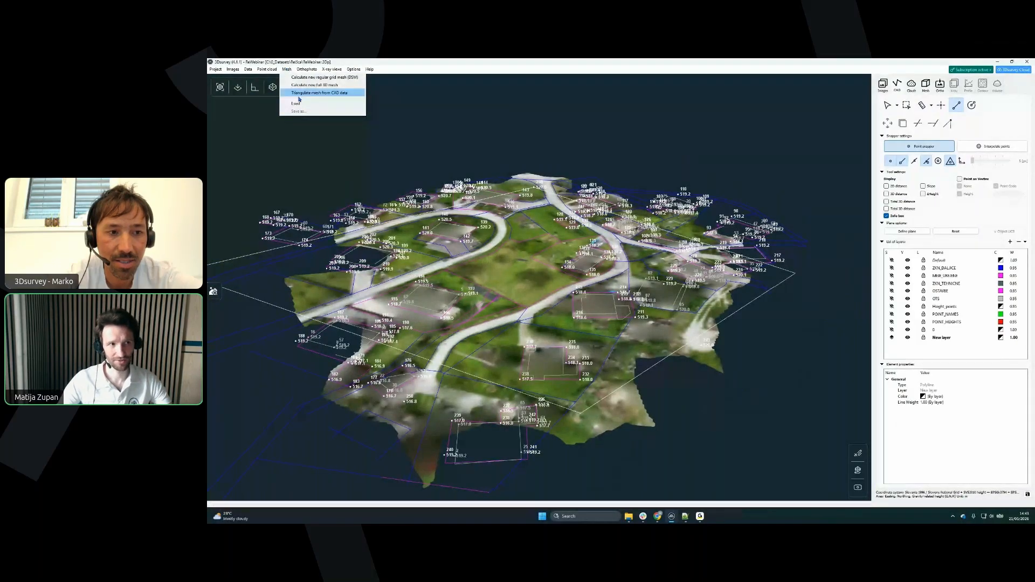
pyautogui.click(354, 97)
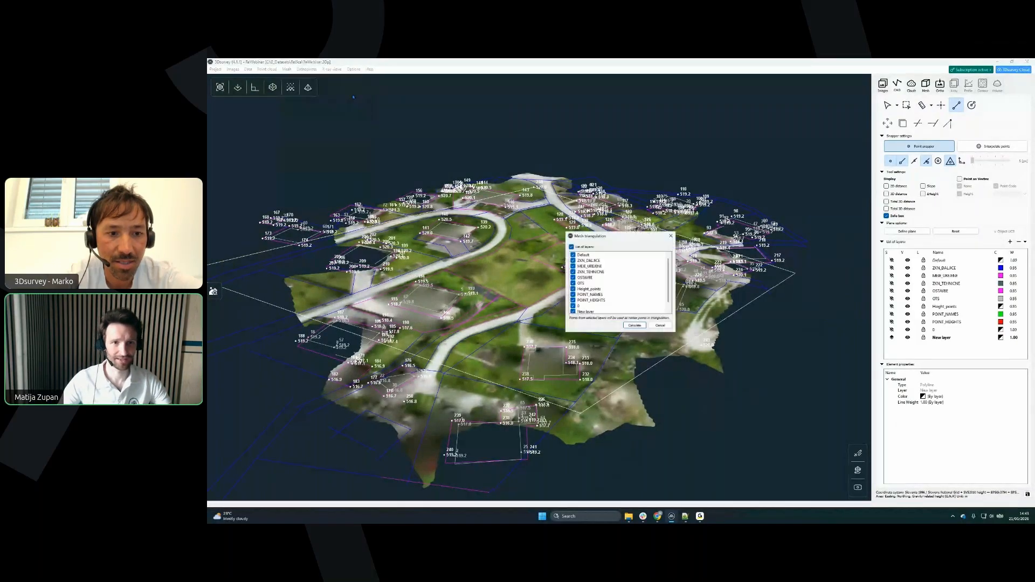
pyautogui.click(571, 246)
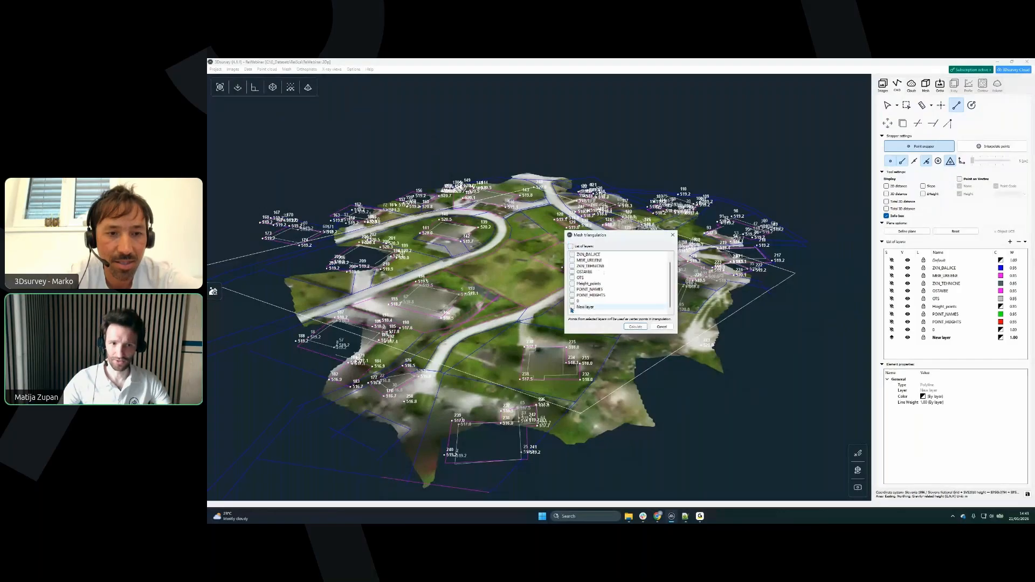
pyautogui.click(571, 307)
pyautogui.click(661, 327)
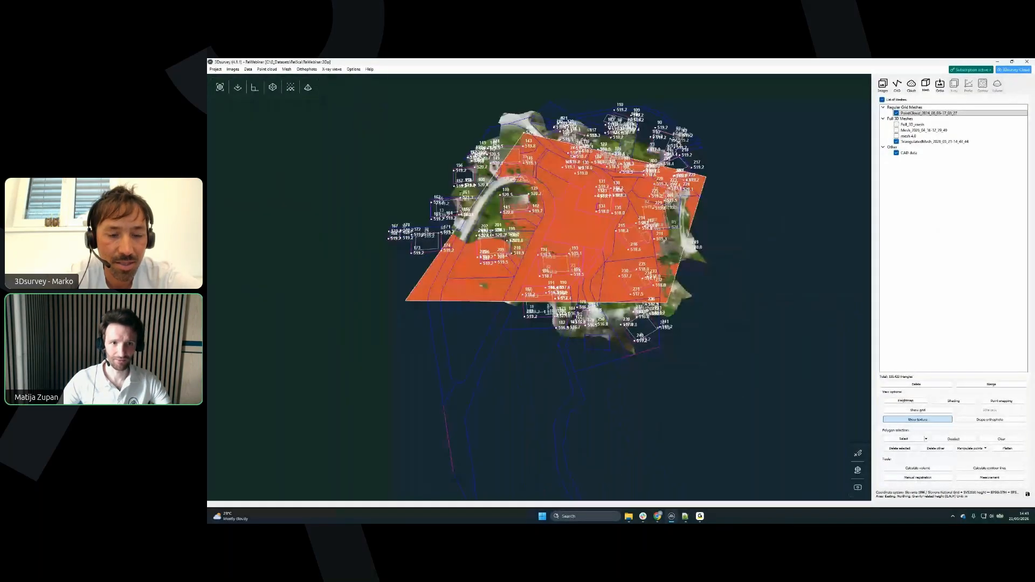
# Step: Project the CAD elements of all layers except New layer onto the triangulated mesh and inspect them from several angles
pyautogui.moveTo(631, 302); pyautogui.dragTo(578, 278)
pyautogui.scroll(-2, 577, 305)
pyautogui.scroll(3, 577, 280)
pyautogui.moveTo(622, 333); pyautogui.dragTo(630, 330)
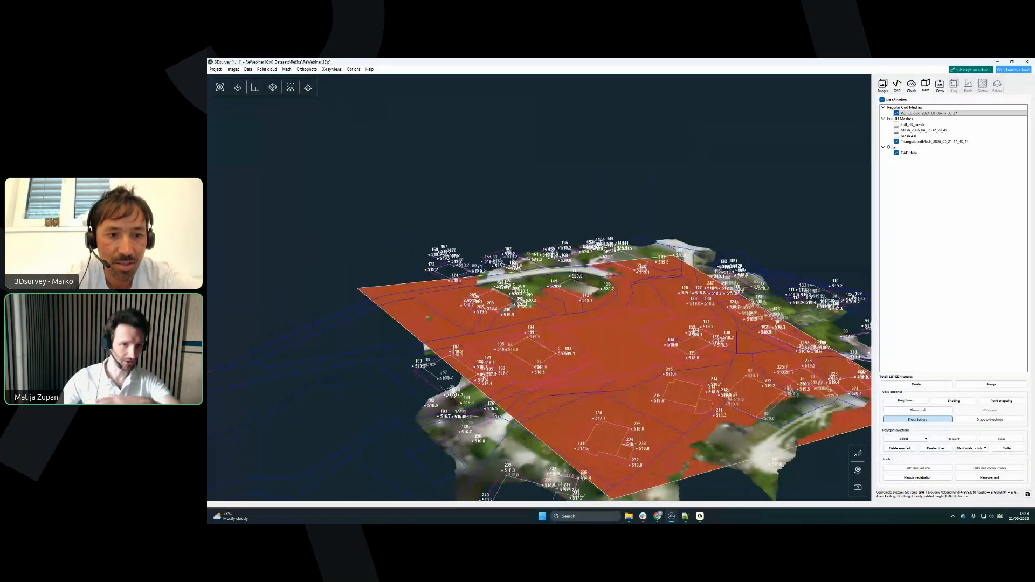
pyautogui.moveTo(599, 367); pyautogui.dragTo(526, 312, button='middle')
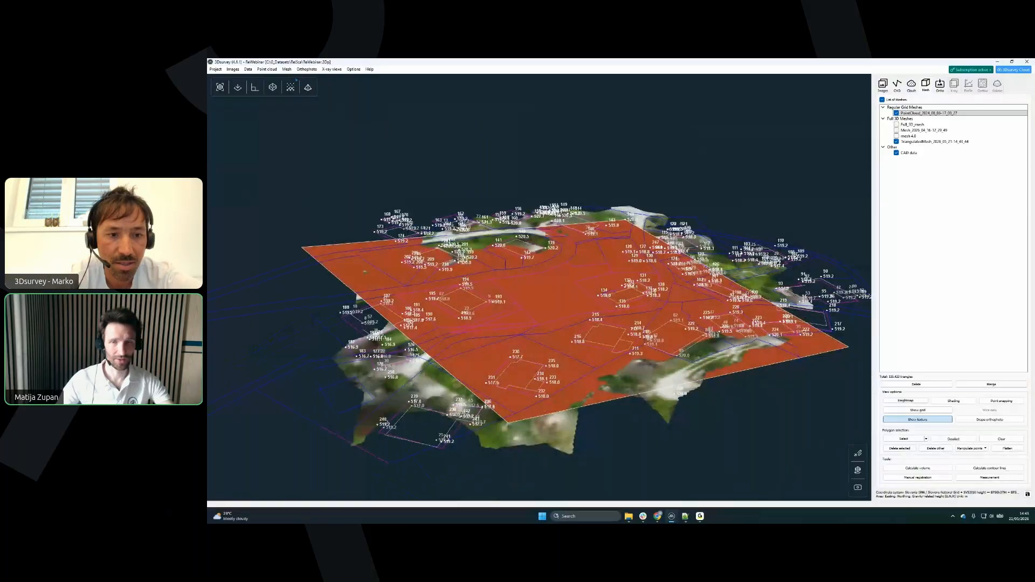
pyautogui.click(933, 141)
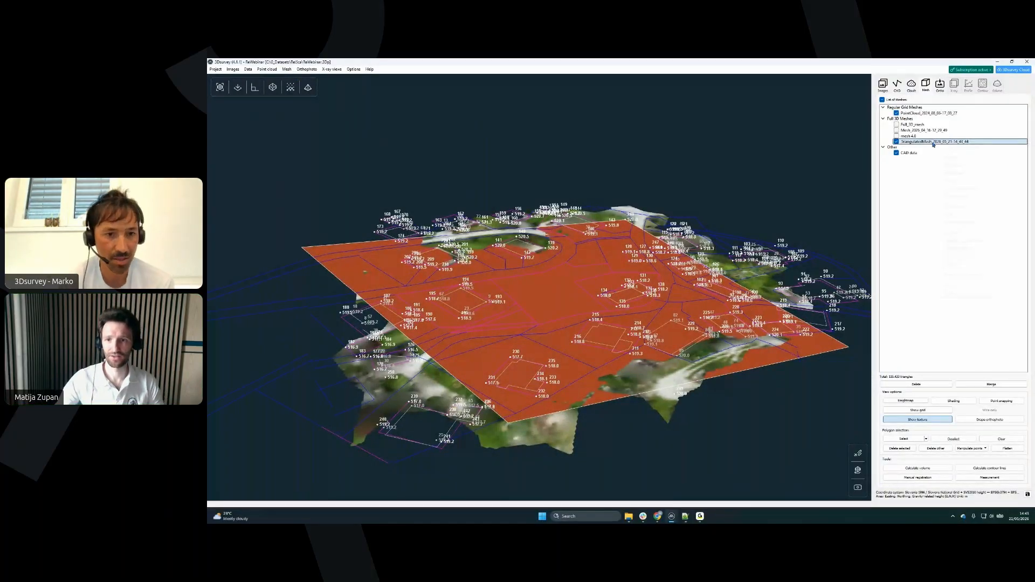
pyautogui.rightClick(933, 143)
pyautogui.click(980, 279)
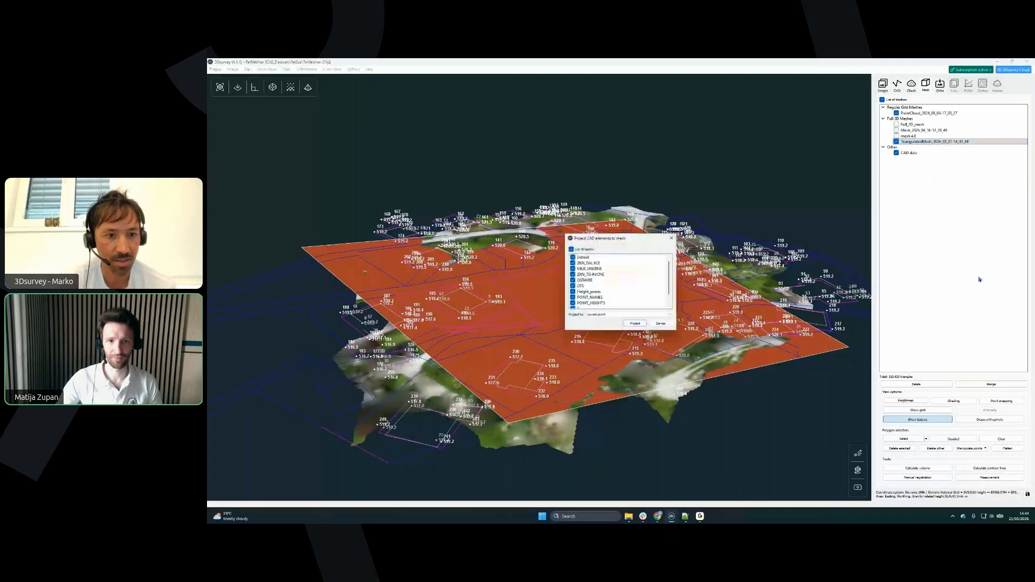
pyautogui.scroll(-2, 610, 288)
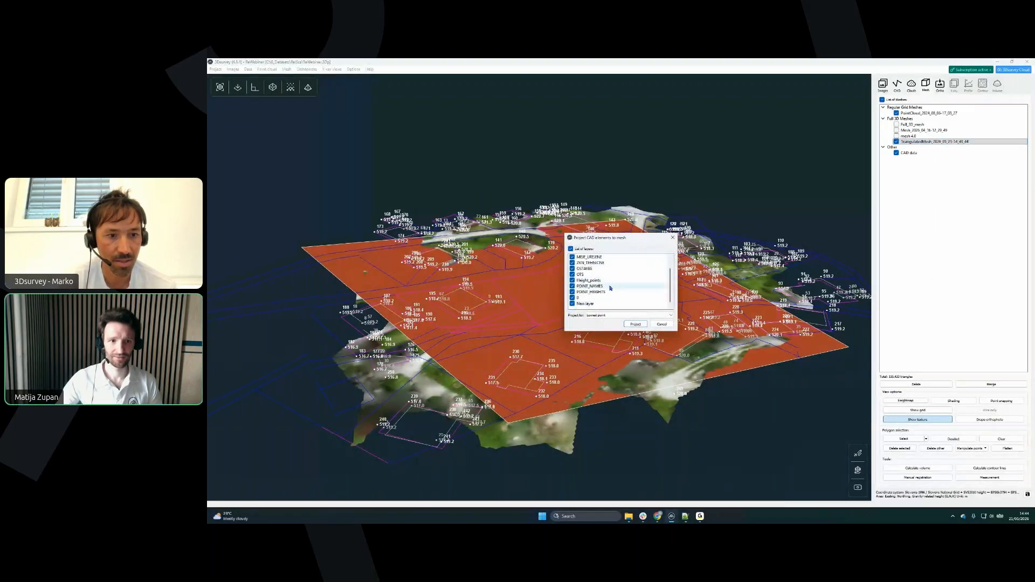
pyautogui.click(572, 304)
pyautogui.scroll(2, 579, 262)
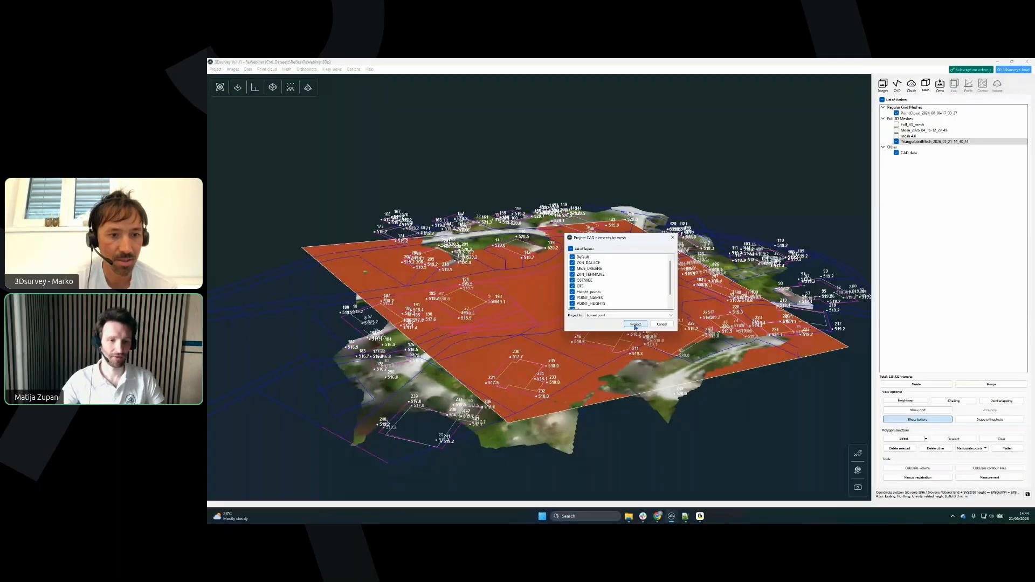
pyautogui.click(635, 324)
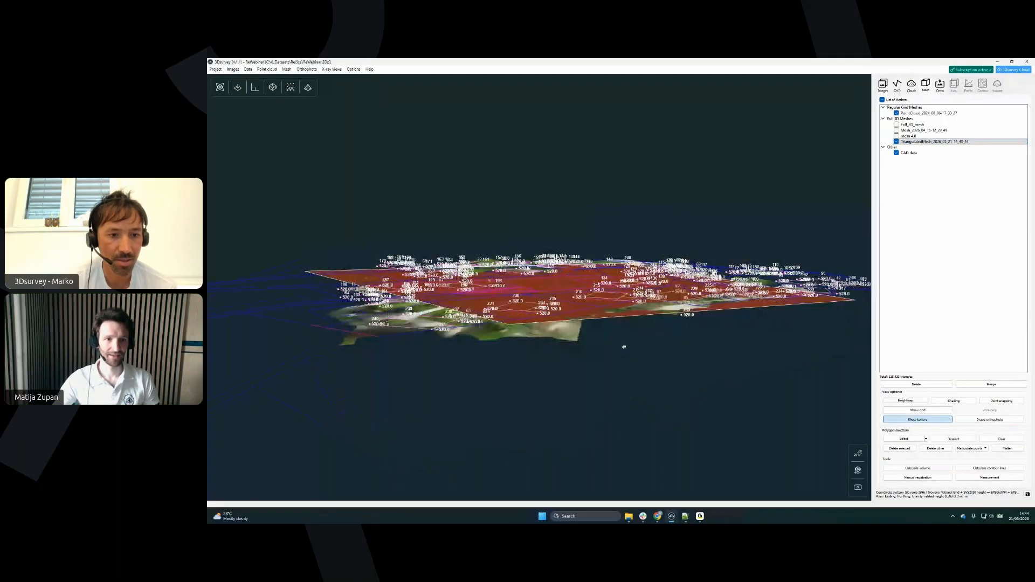
pyautogui.moveTo(631, 385); pyautogui.dragTo(630, 392)
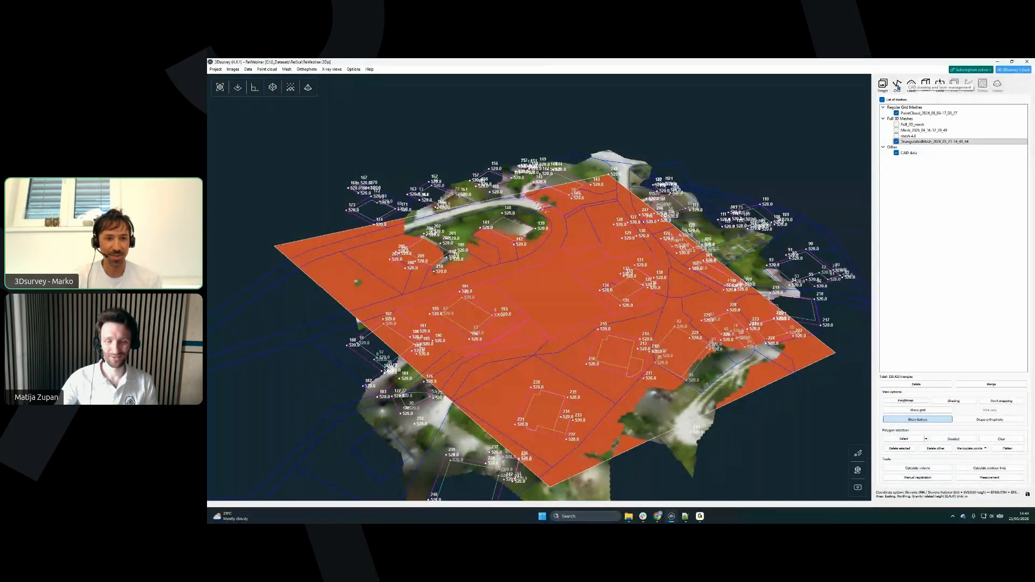
# Step: Switch from the village project to the building scan project and display its list of point clouds
pyautogui.click(997, 63)
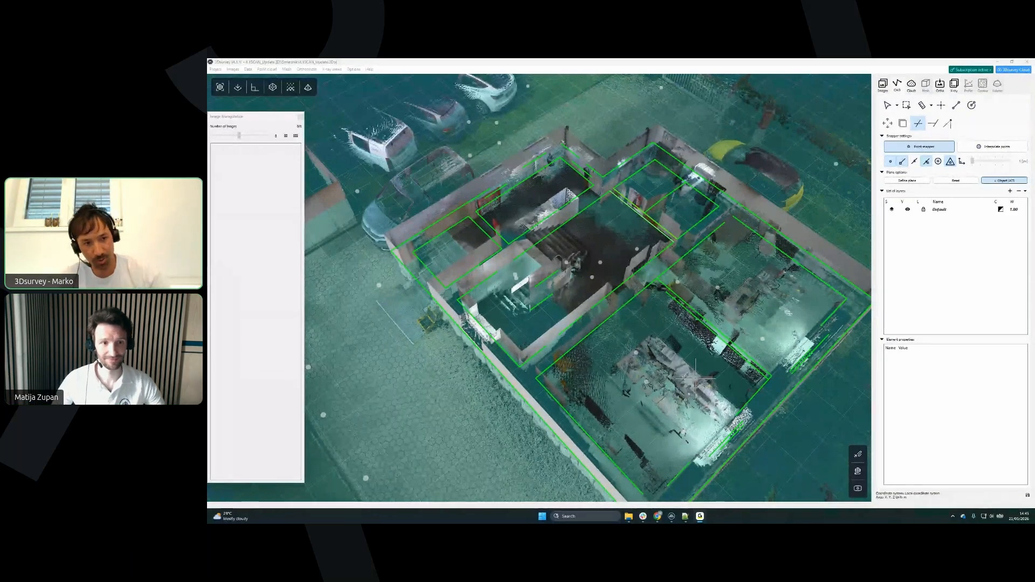
pyautogui.scroll(-5, 828, 331)
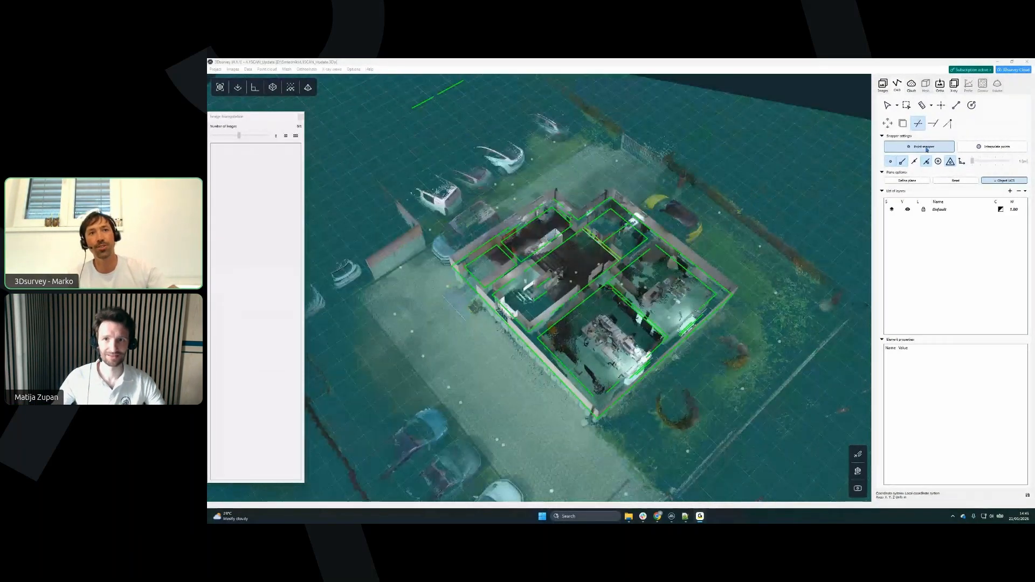
pyautogui.click(915, 90)
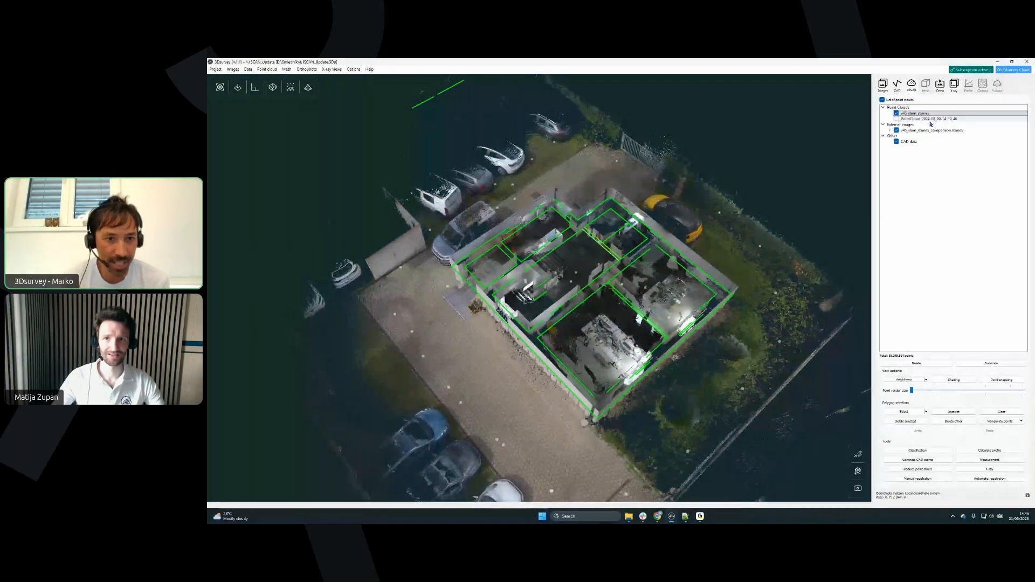
# Step: Try out a Z offset on the building's point cloud, with the CAD data included among the objects, and cancel the transform
pyautogui.rightClick(933, 114)
pyautogui.click(978, 175)
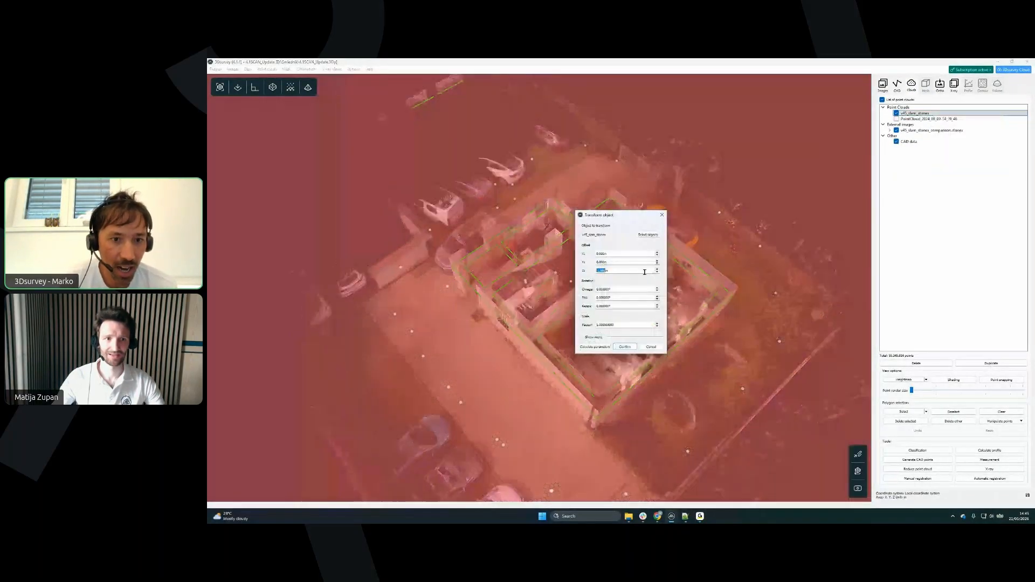
pyautogui.doubleClick(644, 271)
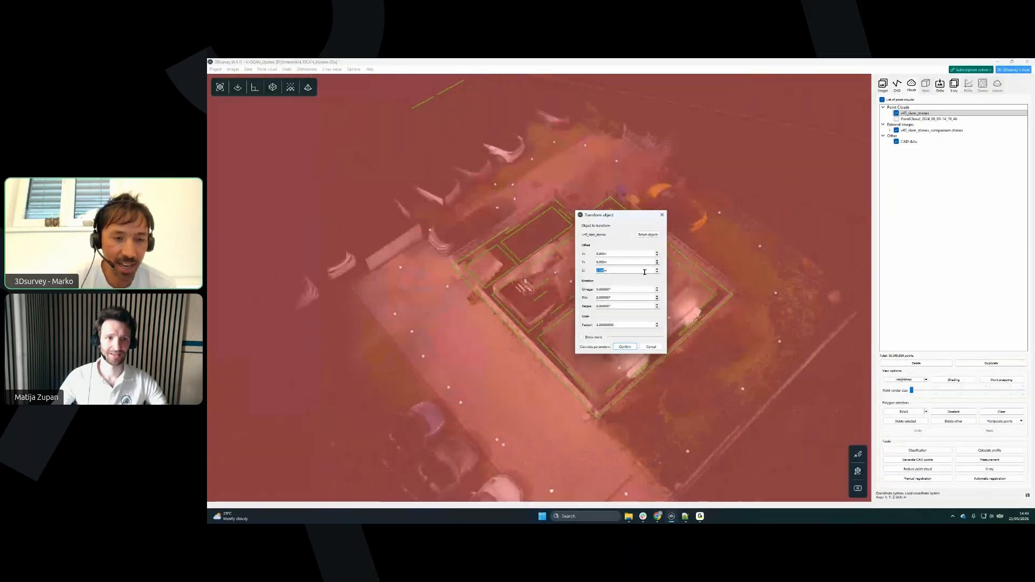
pyautogui.scroll(-5, 645, 272)
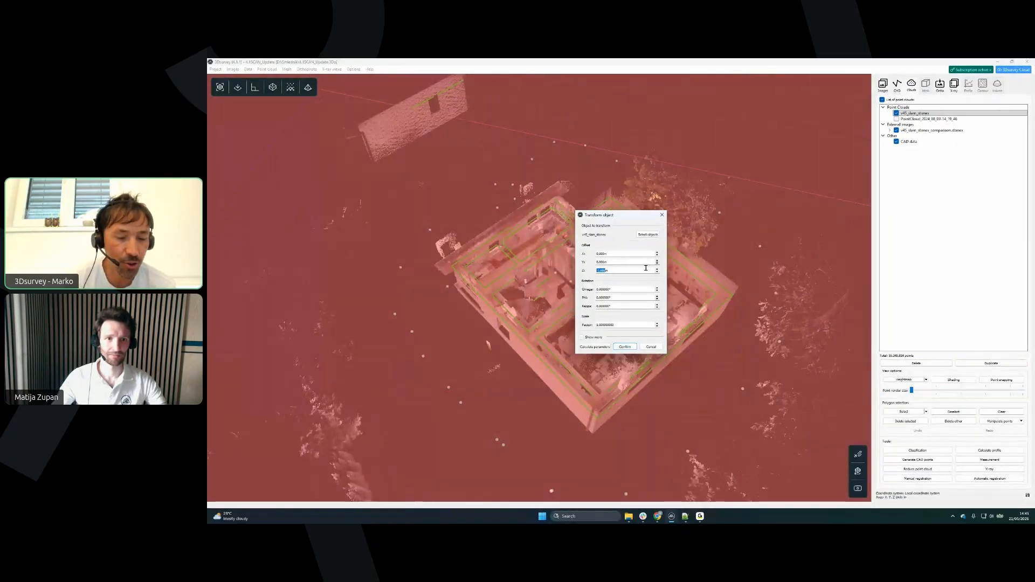
pyautogui.click(647, 235)
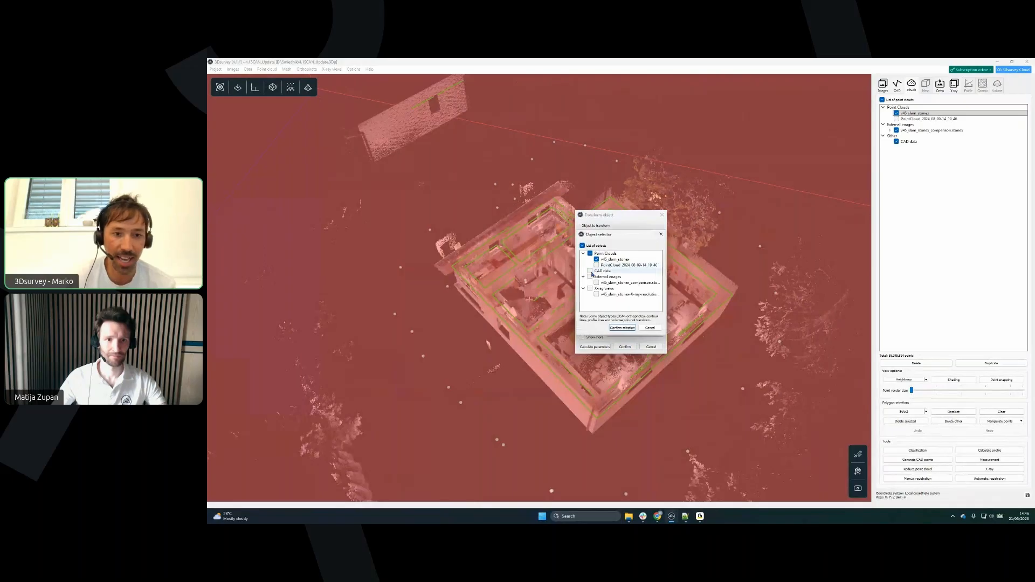
pyautogui.click(590, 271)
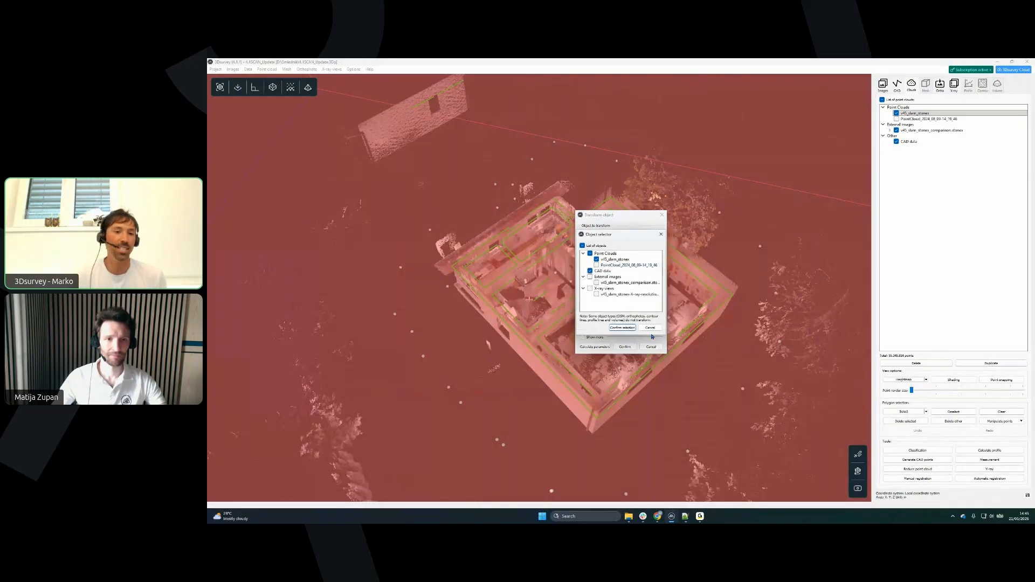
pyautogui.click(650, 327)
pyautogui.click(651, 347)
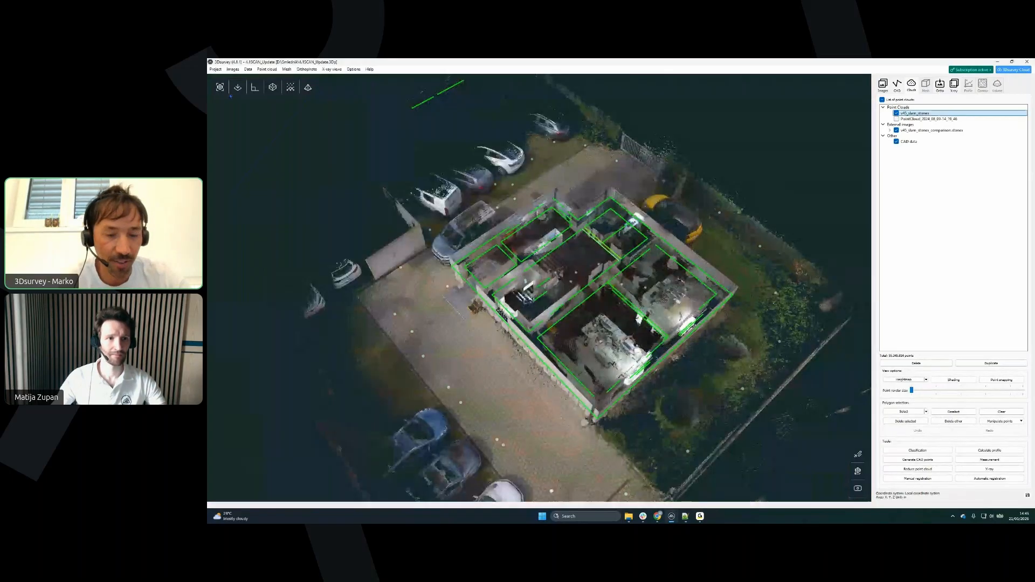
pyautogui.click(220, 88)
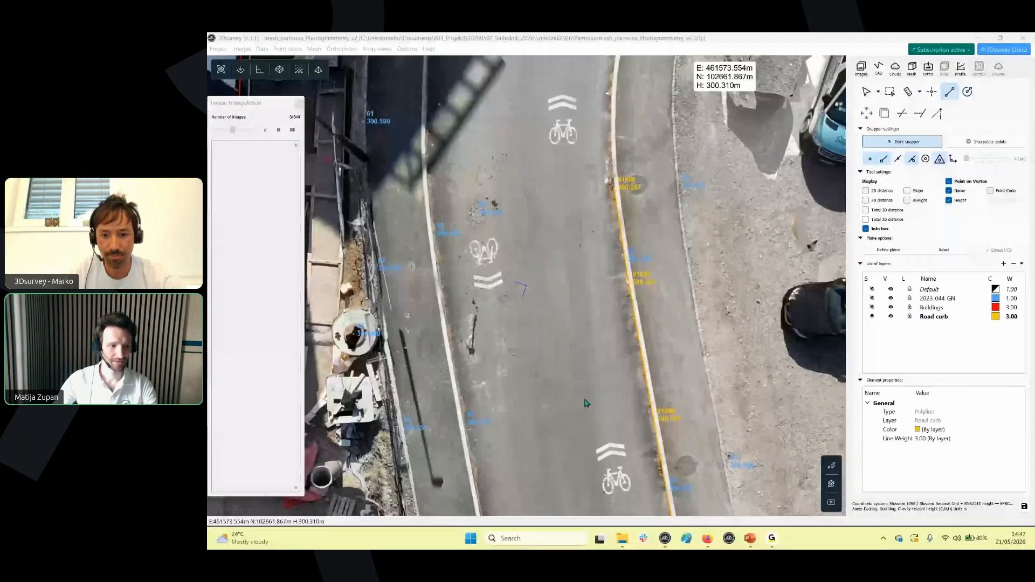
# Step: Switch to the Parmova photogrammetry project and view its road curb lines, building outlines and surrounding street obliquely from farther away
pyautogui.click(665, 539)
pyautogui.click(617, 484)
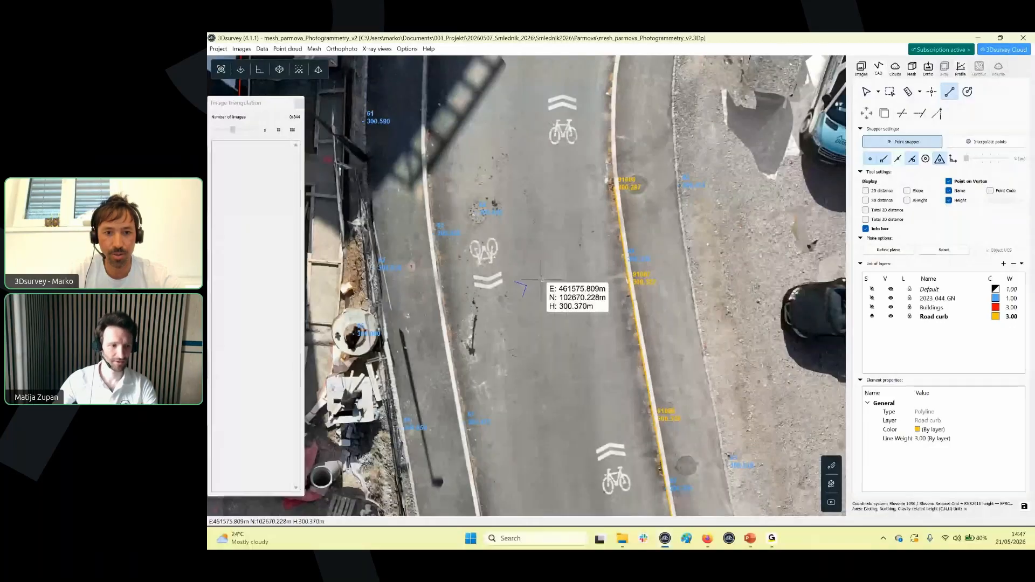
pyautogui.scroll(-4, 560, 313)
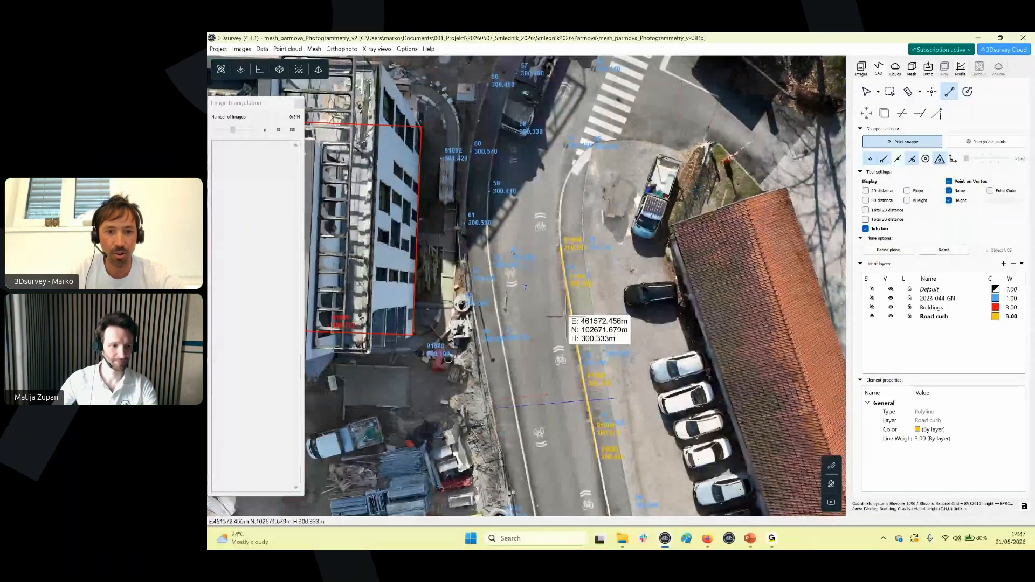
pyautogui.moveTo(565, 316); pyautogui.dragTo(596, 252, button='middle')
pyautogui.scroll(-3, 596, 252)
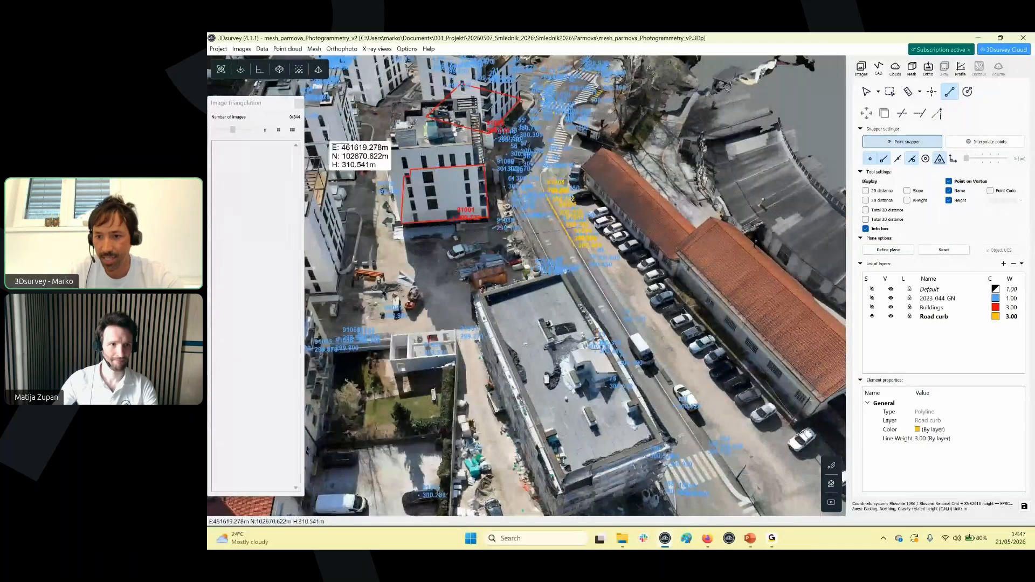
# Step: Show the street mesh from the top in orthographic projection
pyautogui.moveTo(544, 269); pyautogui.dragTo(599, 300, button='middle')
pyautogui.scroll(-2, 571, 280)
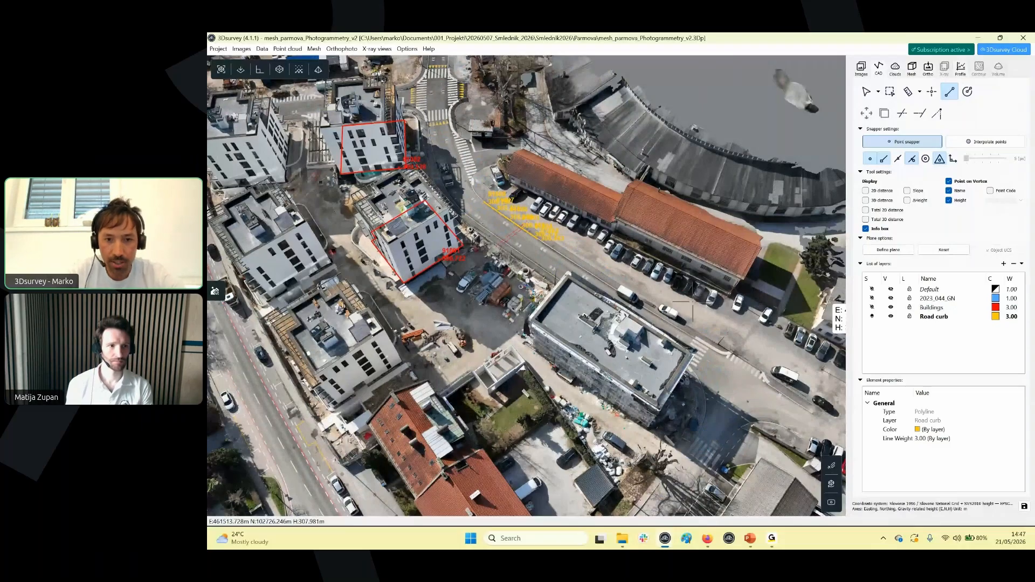
pyautogui.scroll(-2, 620, 333)
pyautogui.moveTo(692, 302); pyautogui.dragTo(472, 256, button='middle')
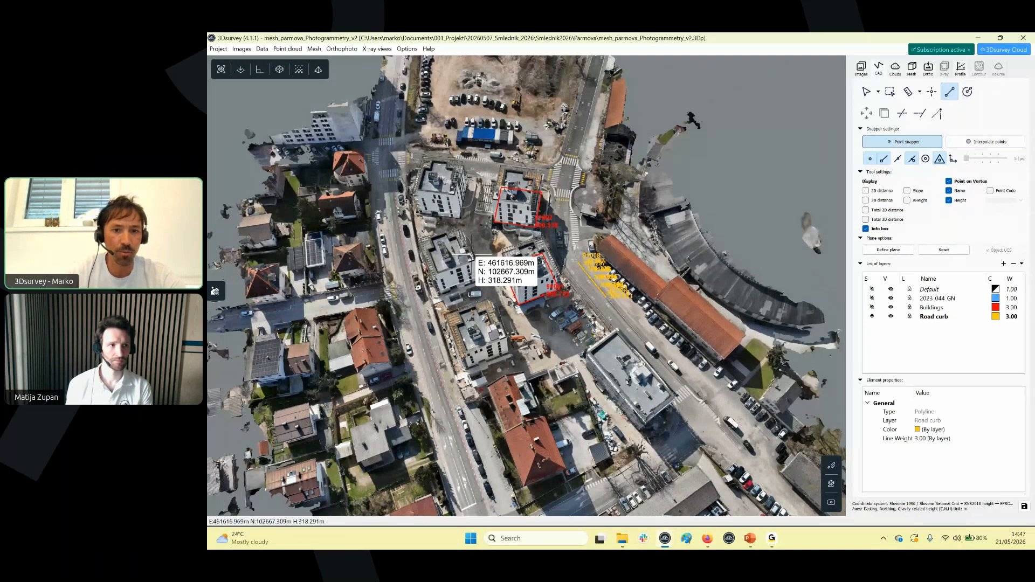
pyautogui.click(241, 70)
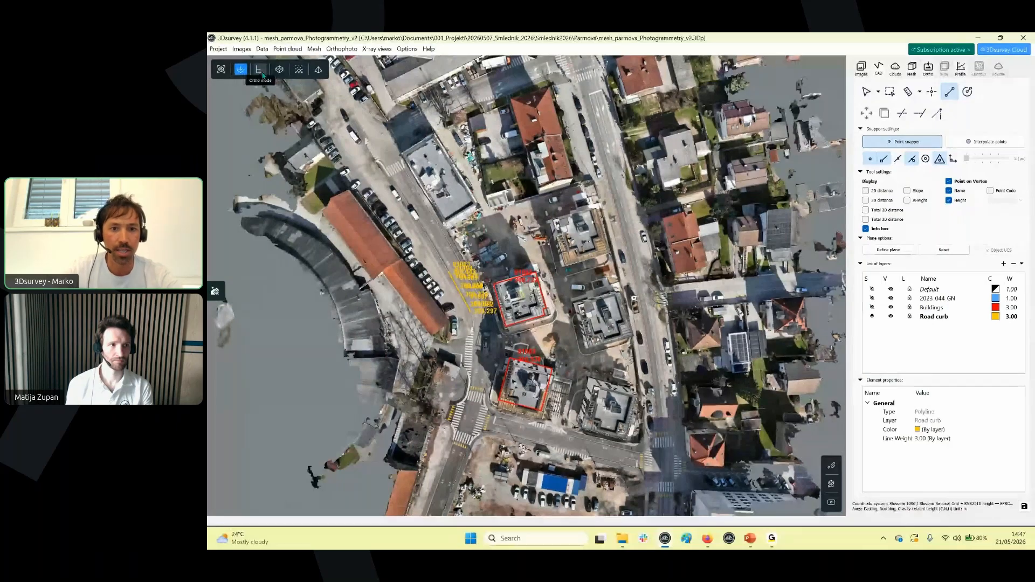
pyautogui.click(260, 71)
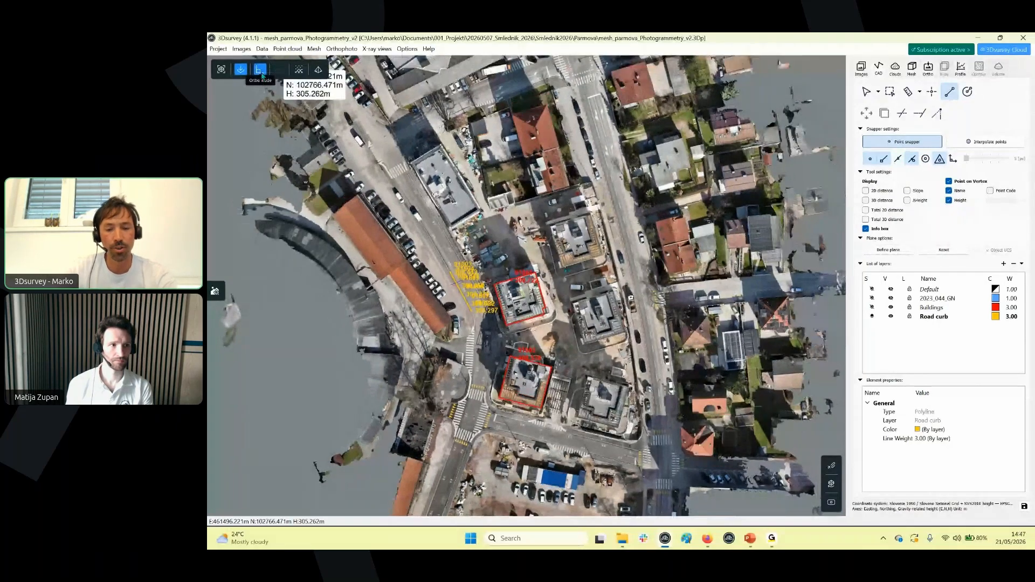
pyautogui.click(260, 71)
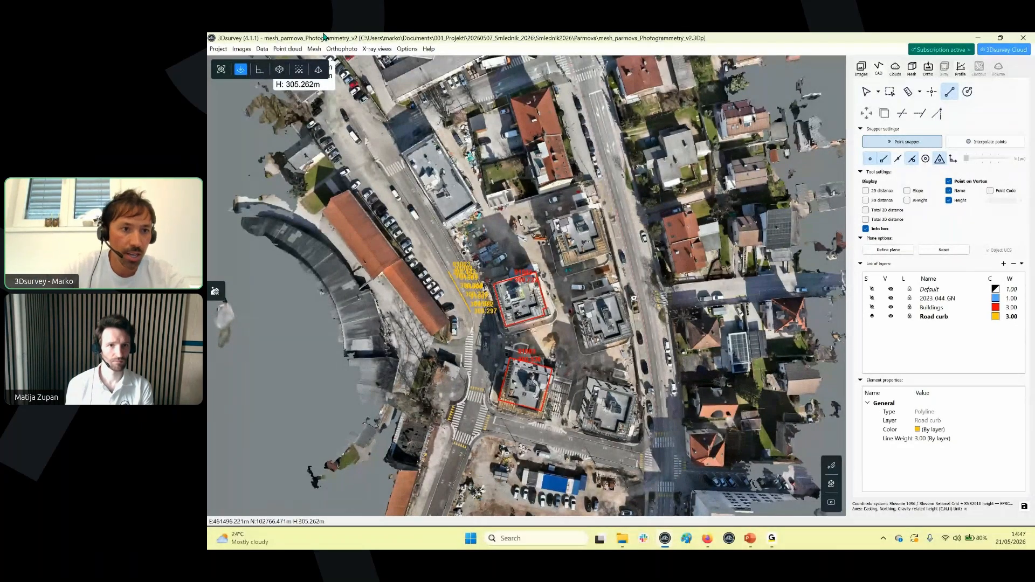
pyautogui.click(259, 70)
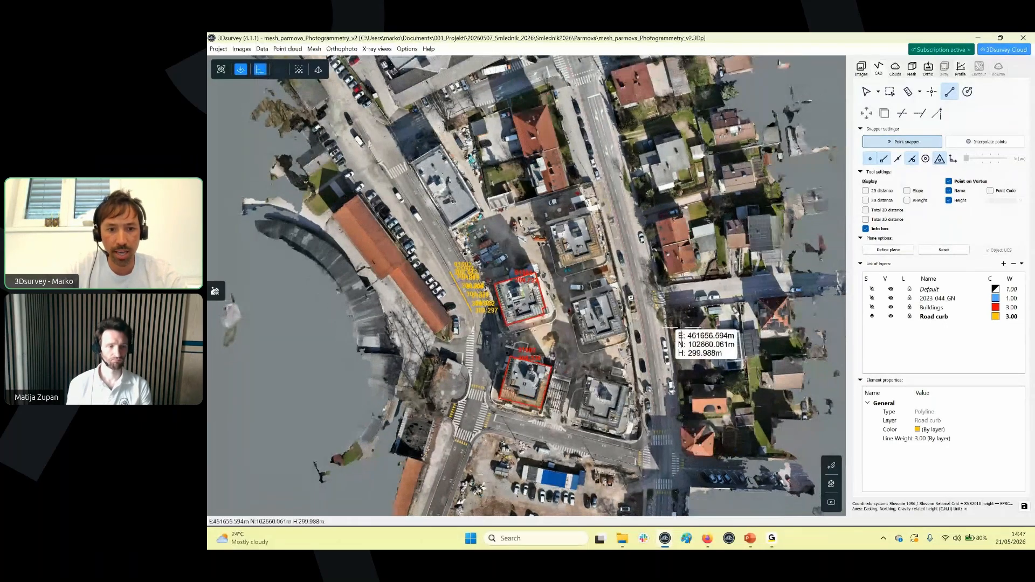
# Step: Start a polyline on the Road curb layer along the curved edge of the green island beside the crosswalk
pyautogui.scroll(3, 681, 312)
pyautogui.scroll(3, 293, 352)
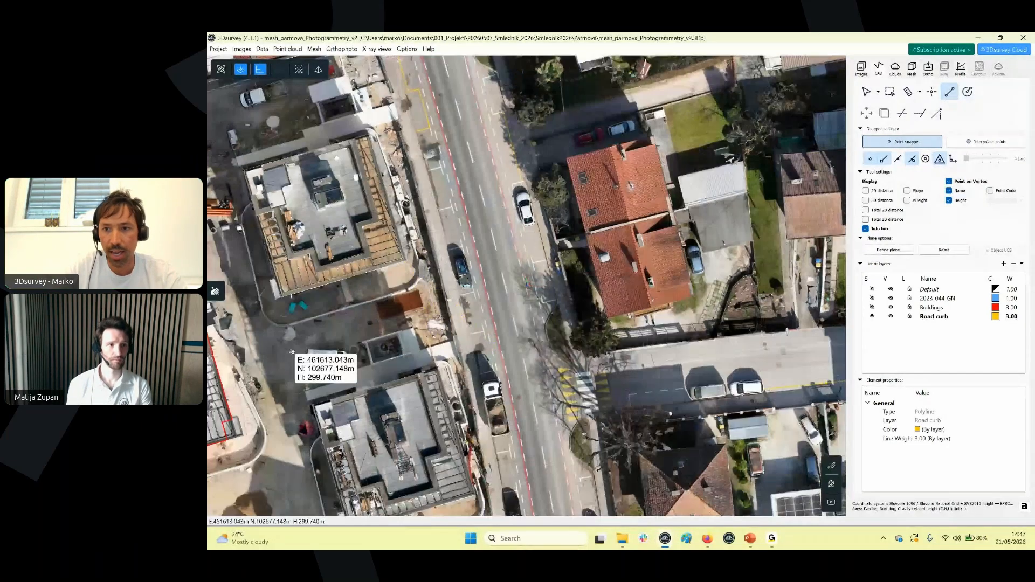
pyautogui.scroll(5, 496, 338)
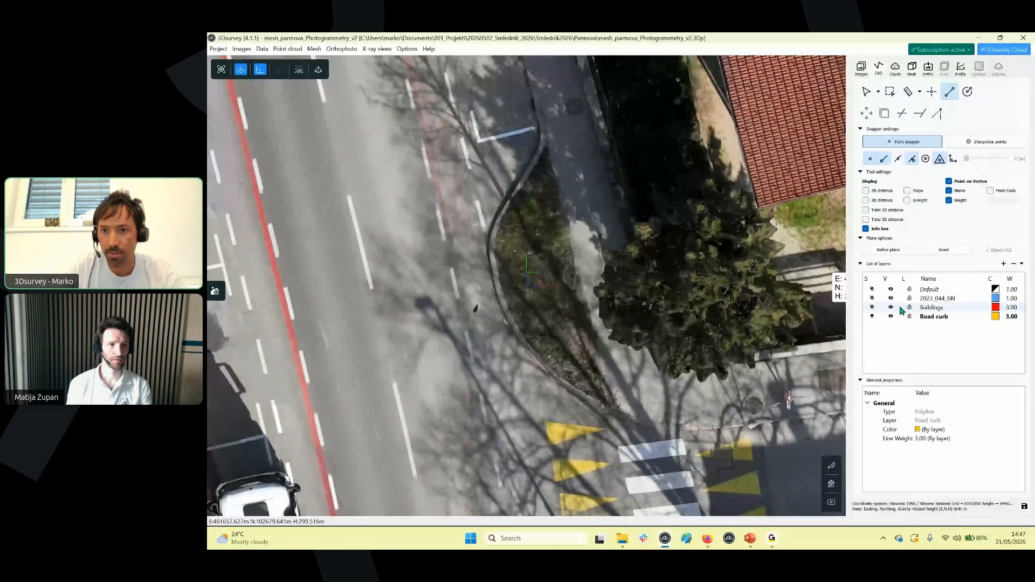
pyautogui.click(580, 398)
pyautogui.click(556, 382)
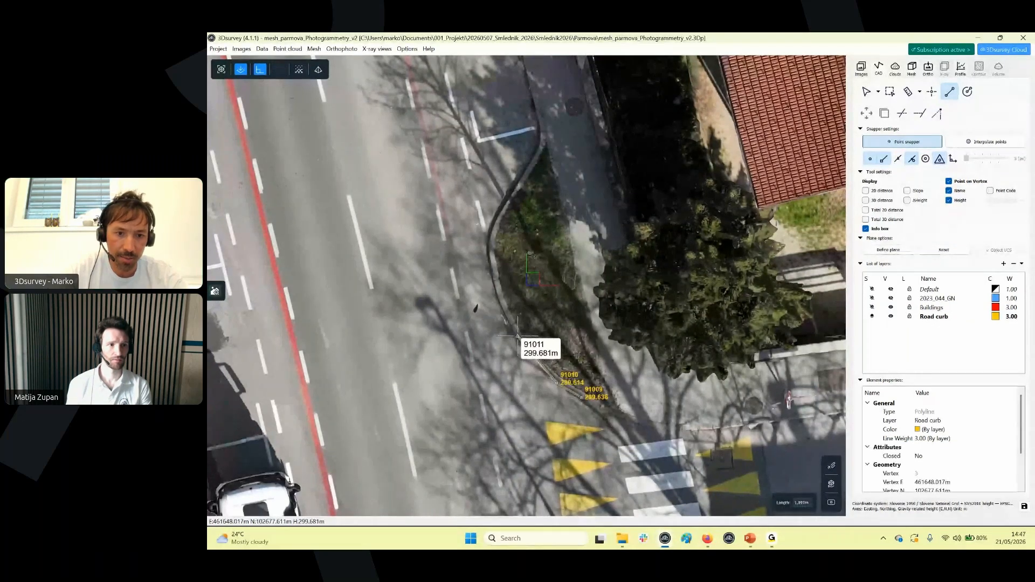
pyautogui.click(516, 335)
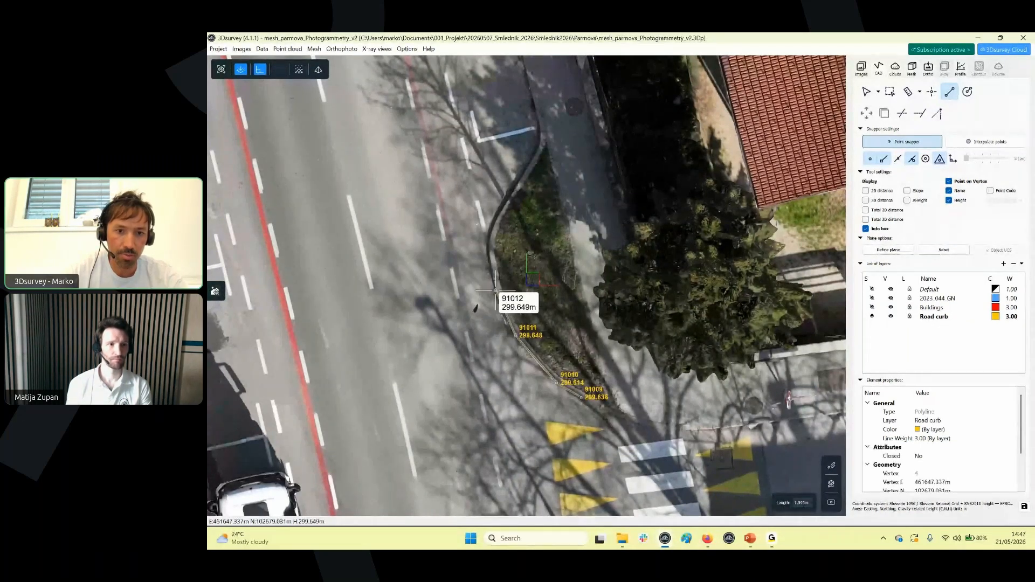
pyautogui.click(496, 289)
pyautogui.click(488, 246)
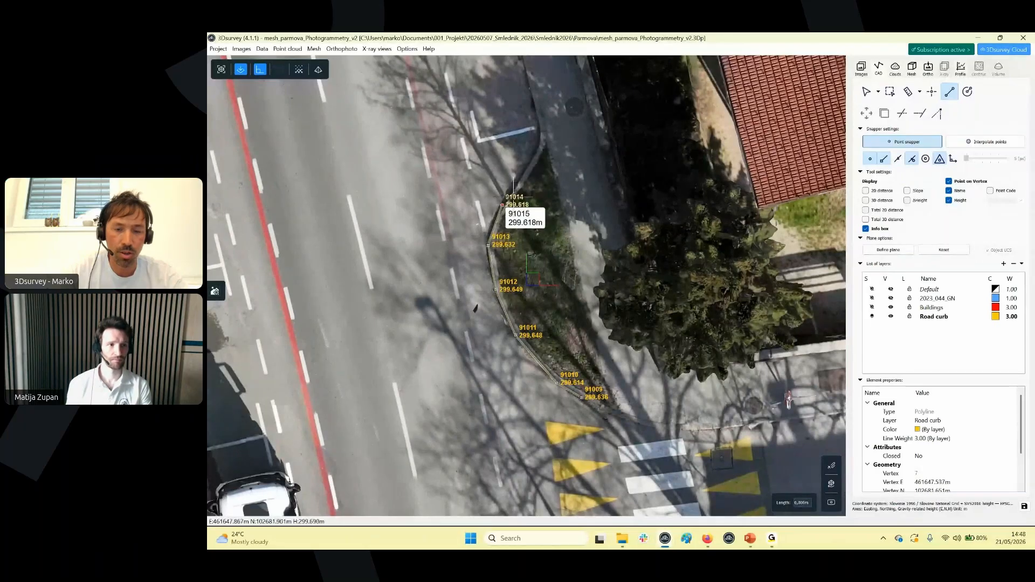
pyautogui.click(502, 204)
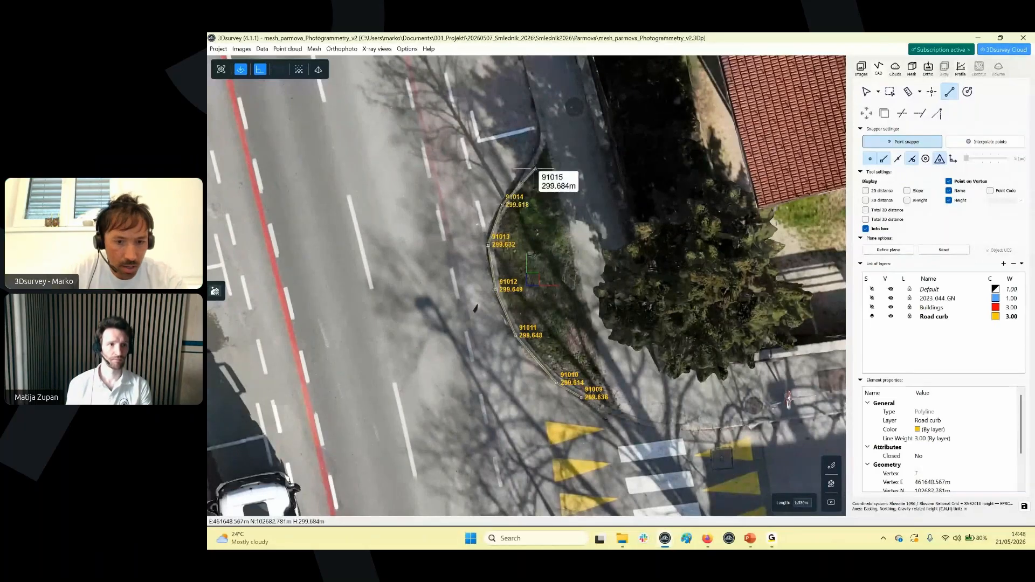
# Step: Continue the curb polyline past the island's corner and along the straight sidewalk edge beyond the parked white car, and finish it
pyautogui.scroll(-3, 539, 167)
pyautogui.scroll(3, 557, 312)
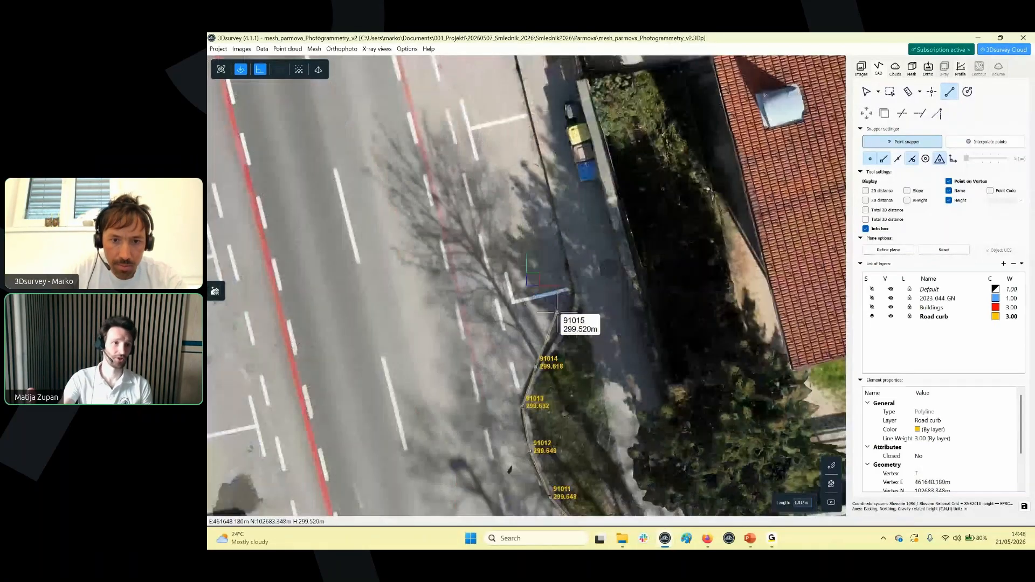
pyautogui.click(564, 323)
pyautogui.click(576, 294)
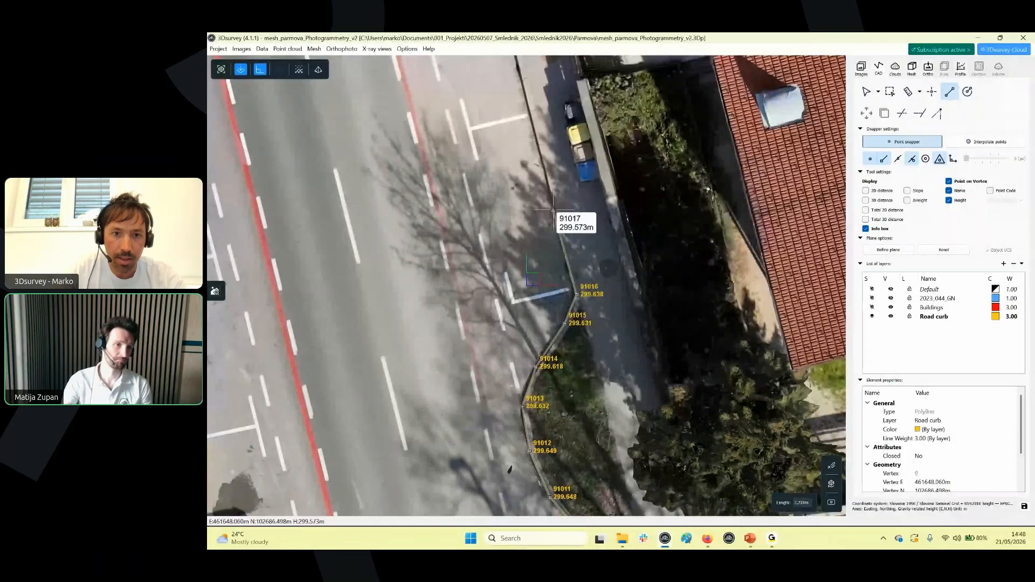
pyautogui.click(553, 211)
pyautogui.moveTo(544, 154); pyautogui.dragTo(580, 339, button='middle')
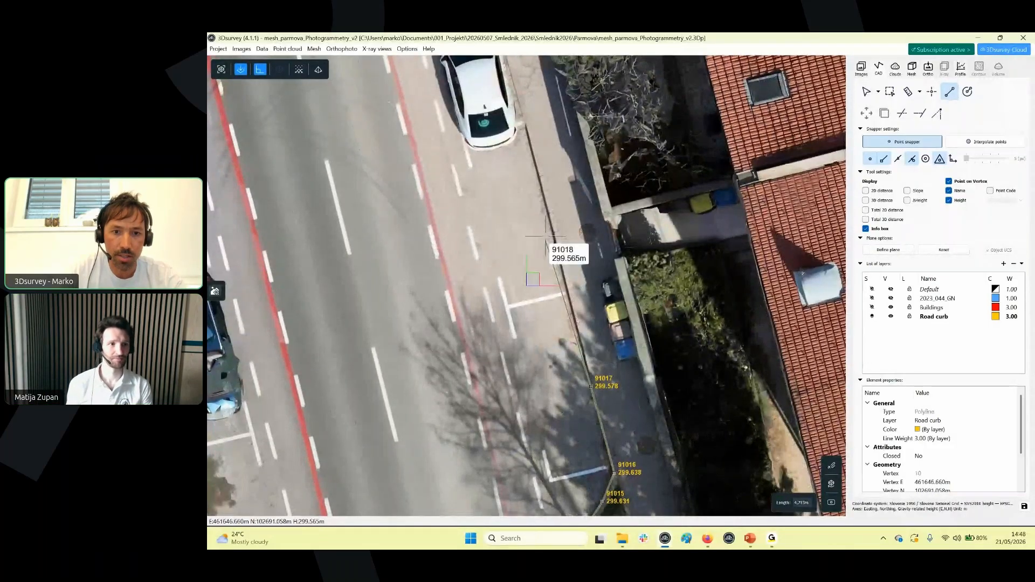
pyautogui.click(546, 236)
pyautogui.moveTo(546, 236); pyautogui.dragTo(570, 350, button='middle')
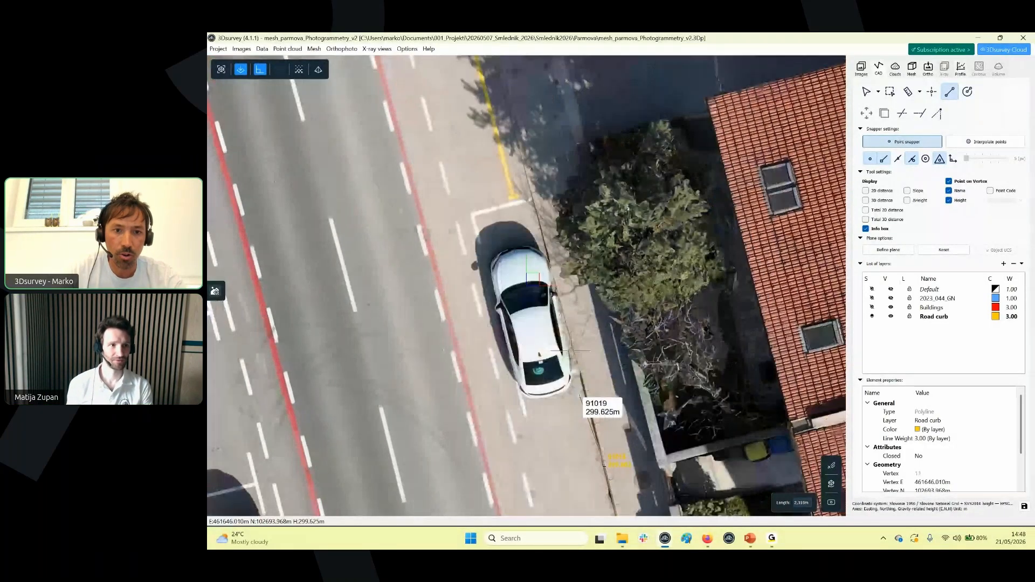
pyautogui.click(538, 208)
pyautogui.moveTo(538, 207); pyautogui.dragTo(565, 297, button='middle')
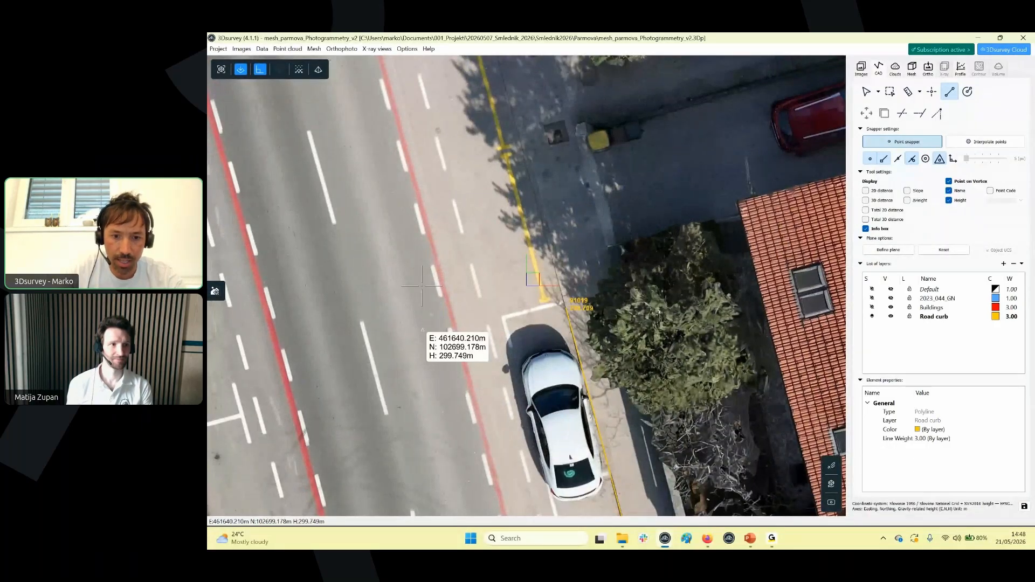
# Step: Draw a second polyline on the Road curb layer along the dashed centre line of the road
pyautogui.moveTo(447, 477); pyautogui.dragTo(538, 110, button='middle')
pyautogui.click(566, 404)
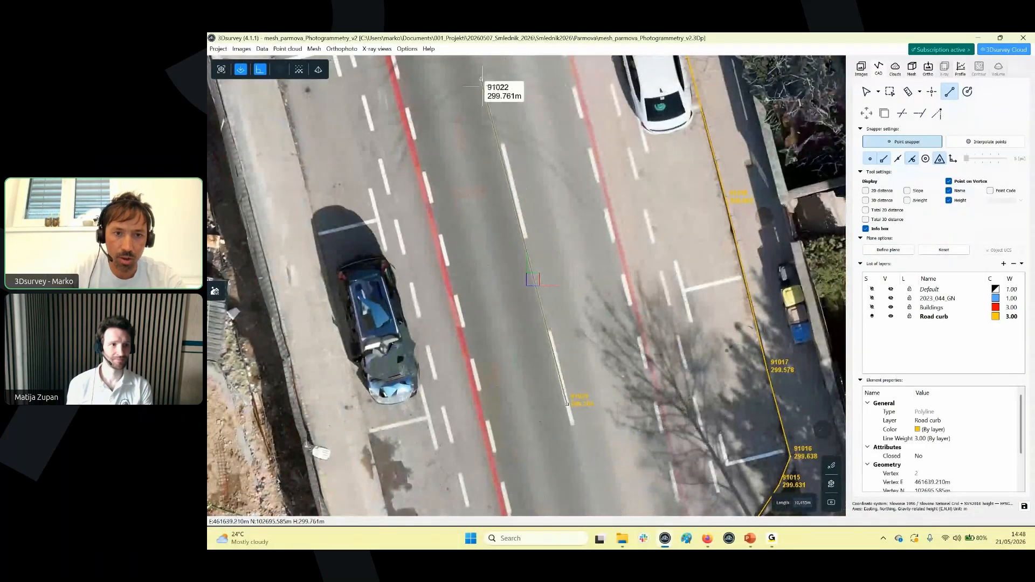
pyautogui.click(495, 112)
pyautogui.moveTo(495, 111); pyautogui.dragTo(597, 463, button='middle')
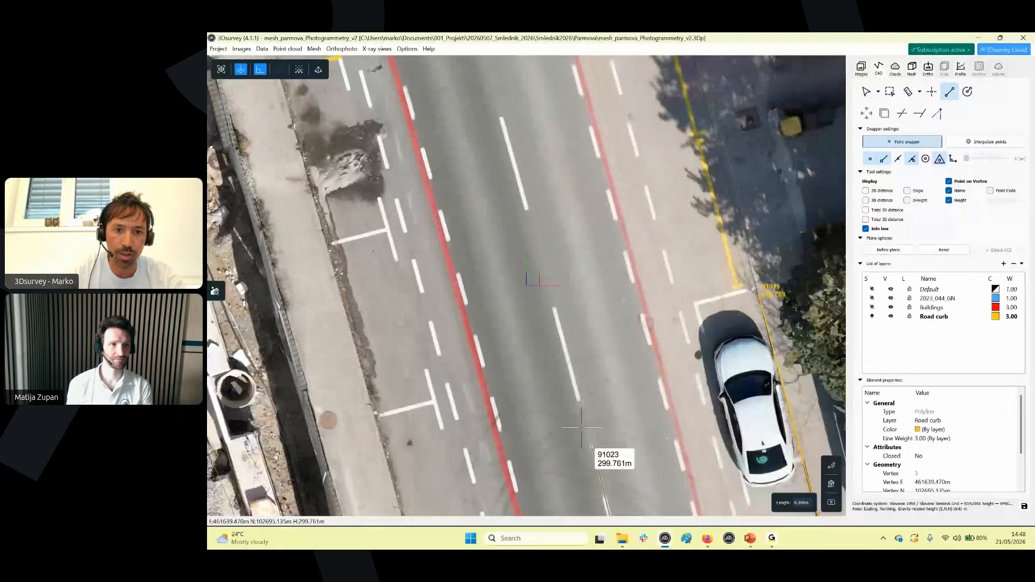
pyautogui.click(506, 144)
pyautogui.moveTo(506, 145); pyautogui.dragTo(605, 438, button='middle')
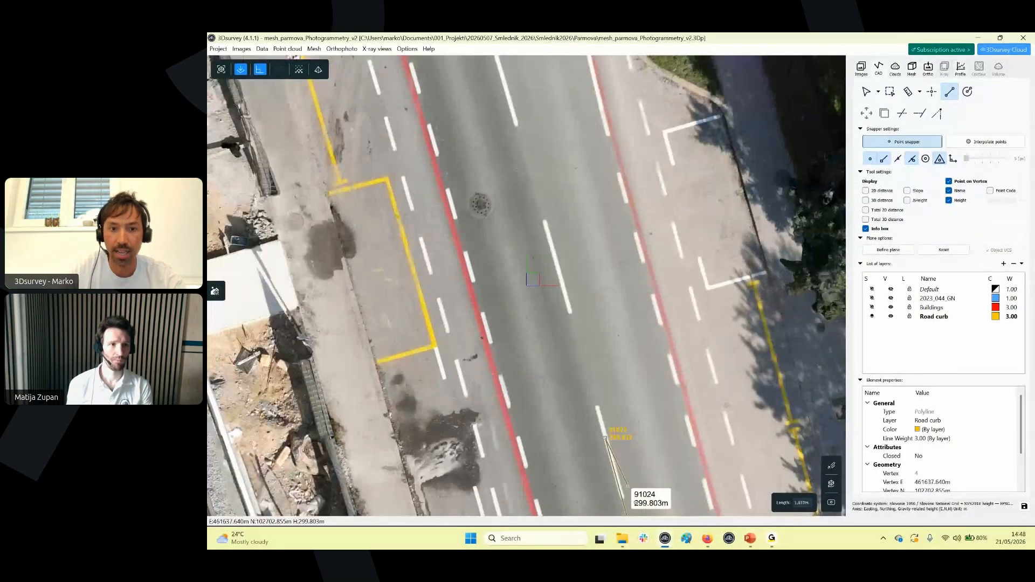
pyautogui.moveTo(517, 112); pyautogui.dragTo(547, 186, button='middle')
pyautogui.click(546, 187)
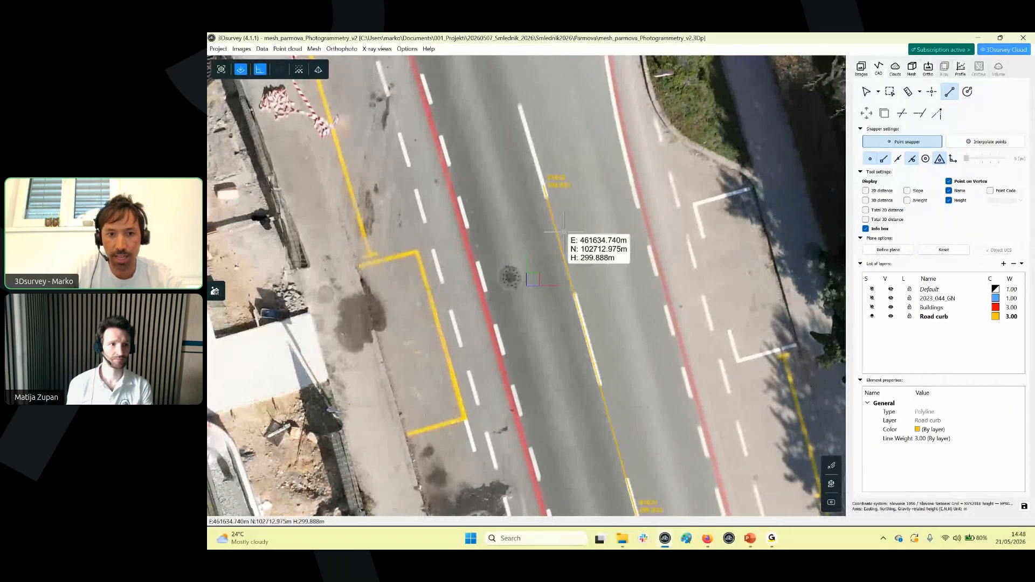
# Step: Examine the newly drawn road lines from above and the roof edges and corner of the building without a red outline
pyautogui.scroll(-5, 565, 232)
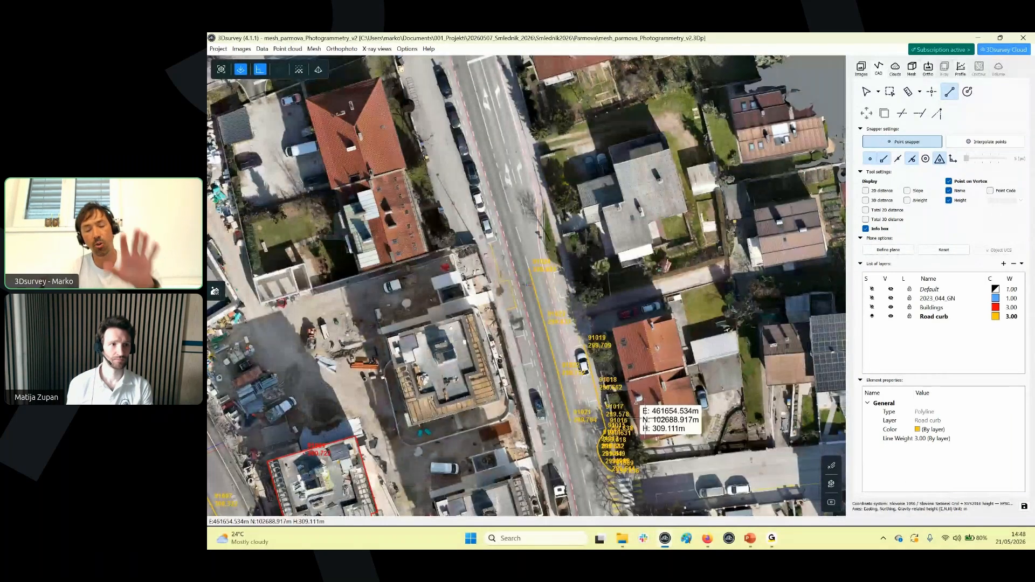
pyautogui.moveTo(628, 255); pyautogui.dragTo(573, 87, button='middle')
pyautogui.moveTo(633, 381)
pyautogui.mouseDown(button='middle')
pyautogui.moveTo(601, 310)
pyautogui.moveTo(631, 382)
pyautogui.mouseUp(button='middle')
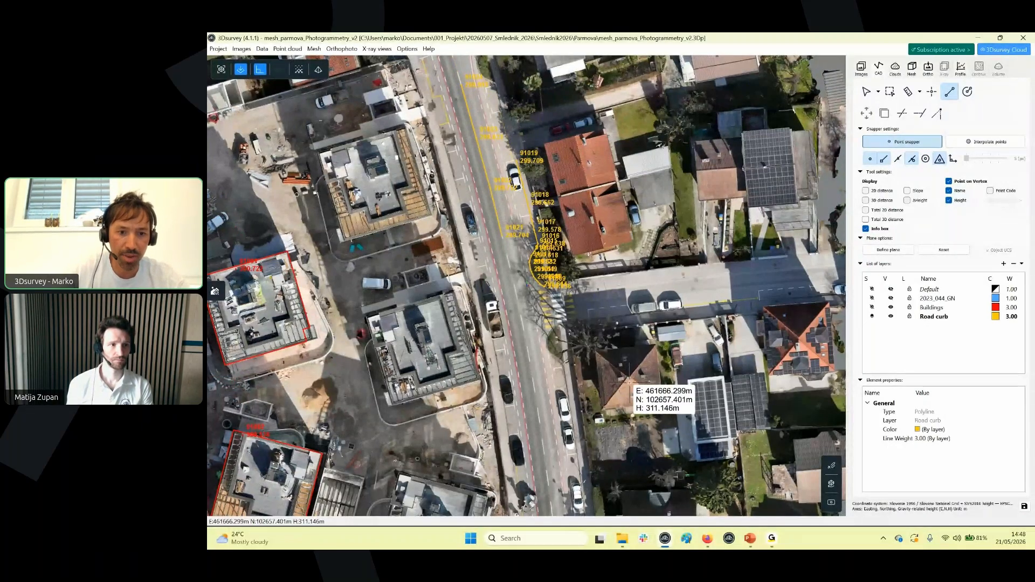
pyautogui.scroll(-3, 577, 258)
pyautogui.scroll(8, 690, 195)
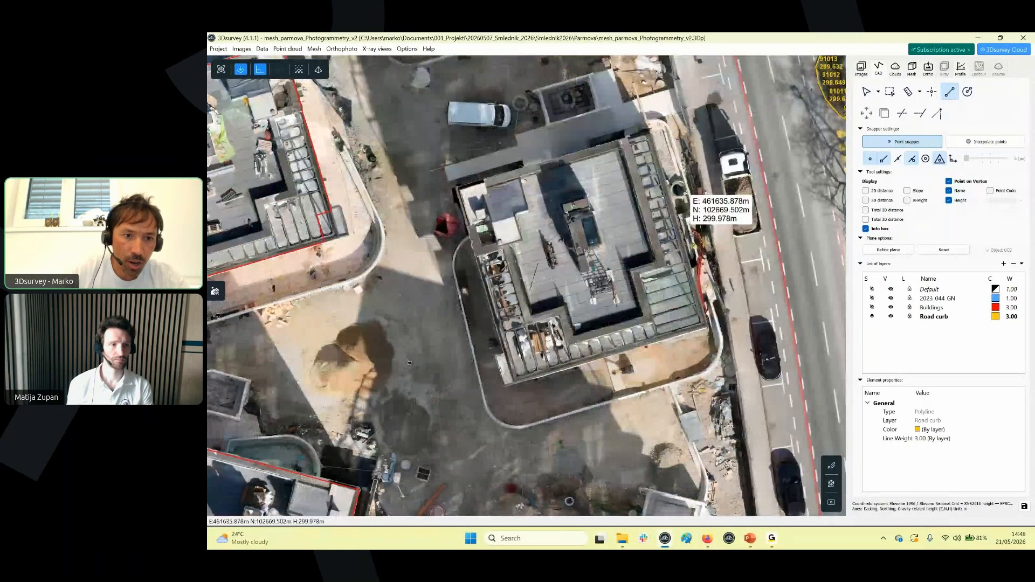
pyautogui.scroll(5, 635, 232)
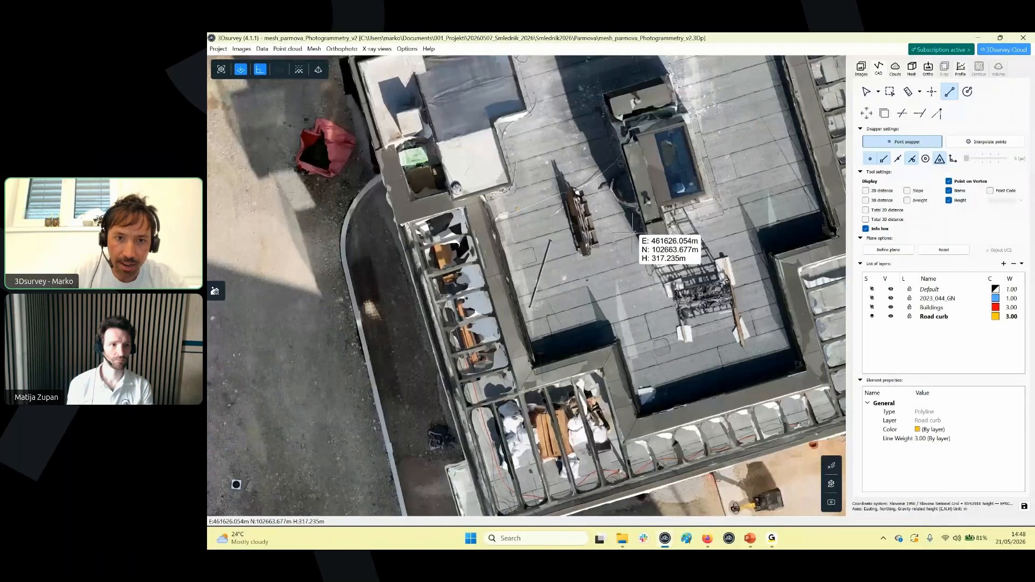
pyautogui.scroll(-2, 469, 479)
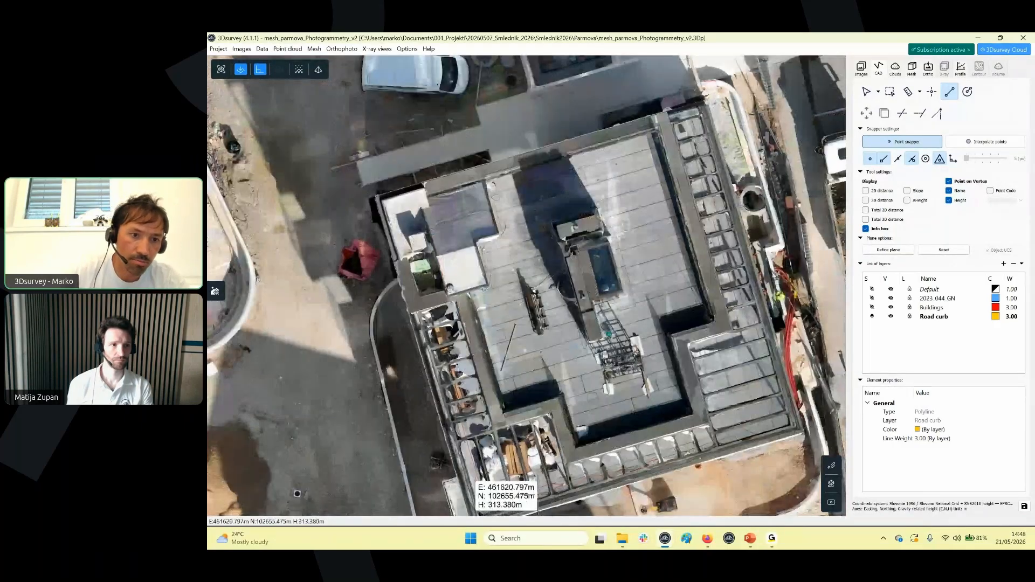
pyautogui.scroll(2, 268, 224)
pyautogui.moveTo(269, 231); pyautogui.dragTo(452, 262, button='middle')
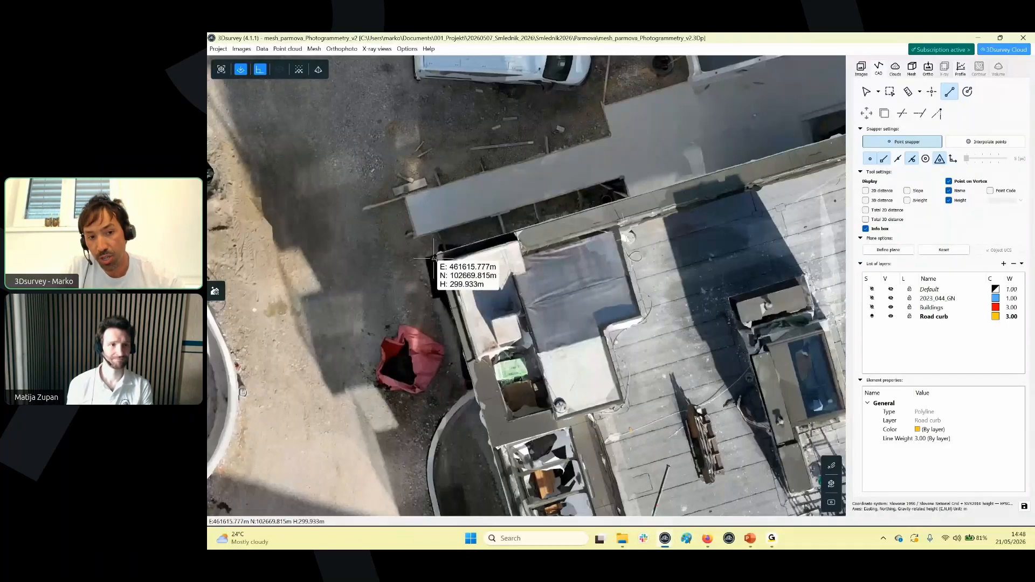
pyautogui.scroll(-2, 495, 260)
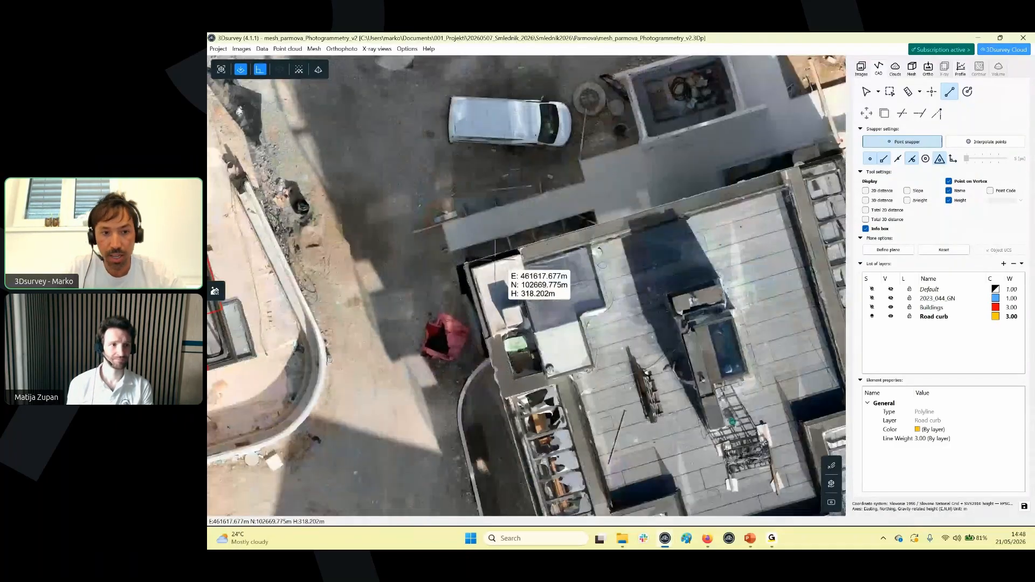
pyautogui.scroll(-1, 496, 262)
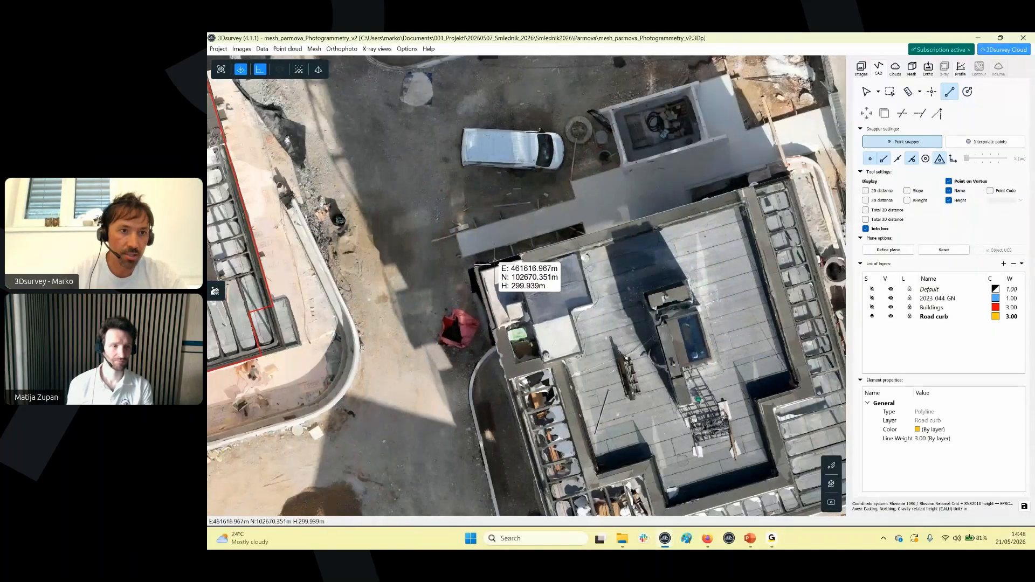
pyautogui.scroll(-5, 494, 263)
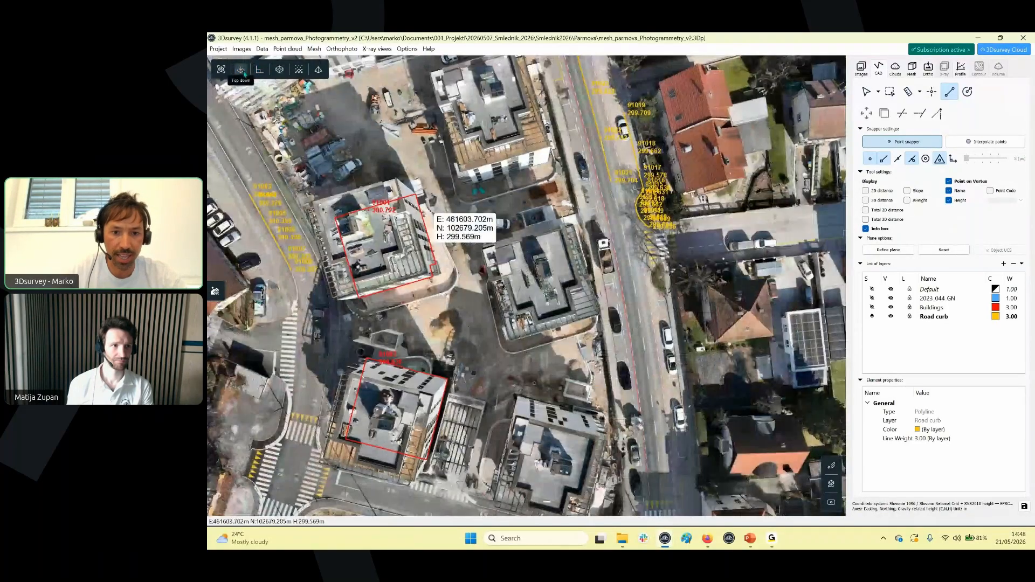
# Step: Enable the clipping box and pull its sides in around the southeastern building without a red outline
pyautogui.click(241, 69)
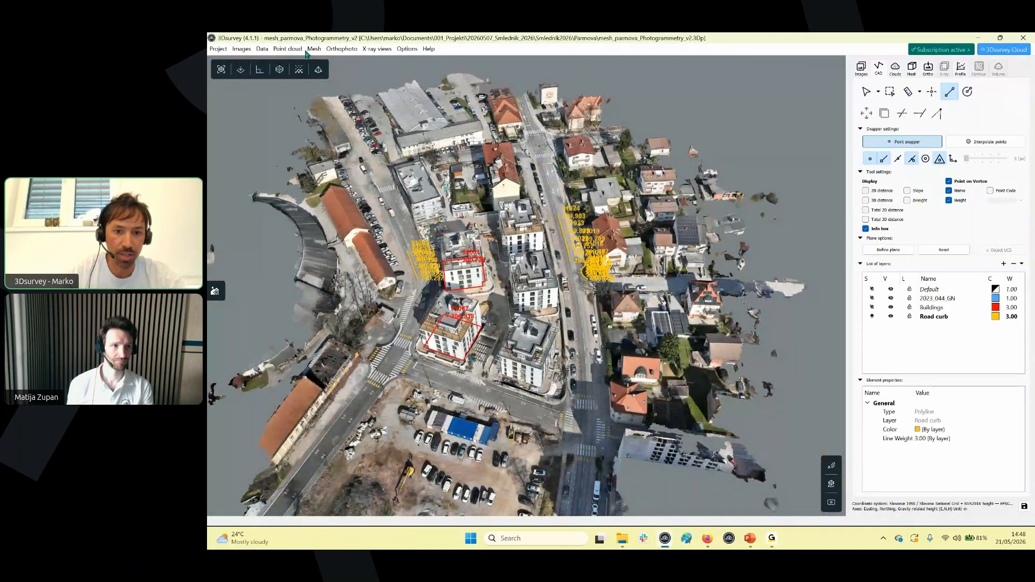
pyautogui.click(280, 69)
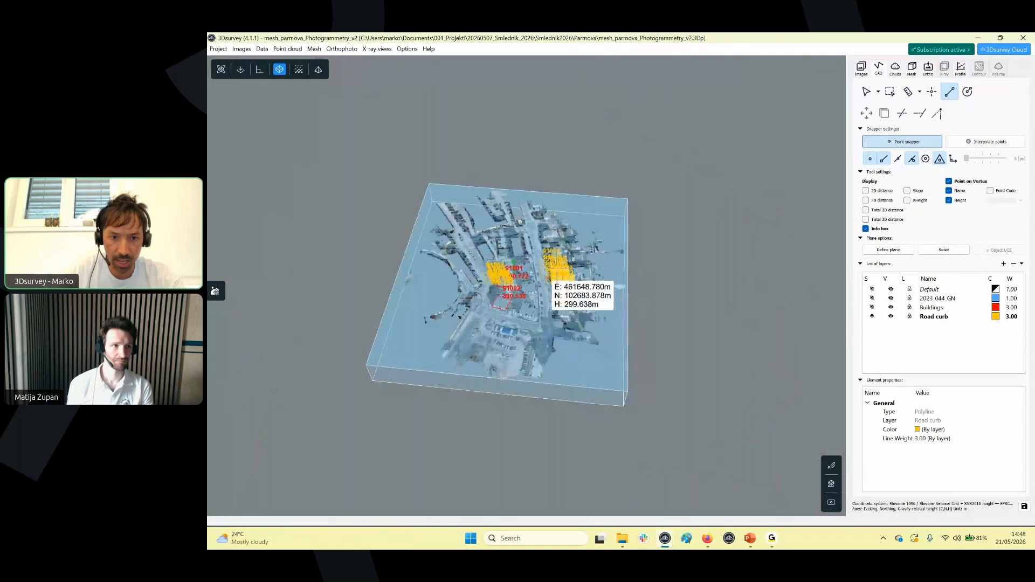
pyautogui.moveTo(564, 268)
pyautogui.mouseDown()
pyautogui.moveTo(570, 169)
pyautogui.moveTo(566, 273)
pyautogui.moveTo(577, 265)
pyautogui.mouseUp()
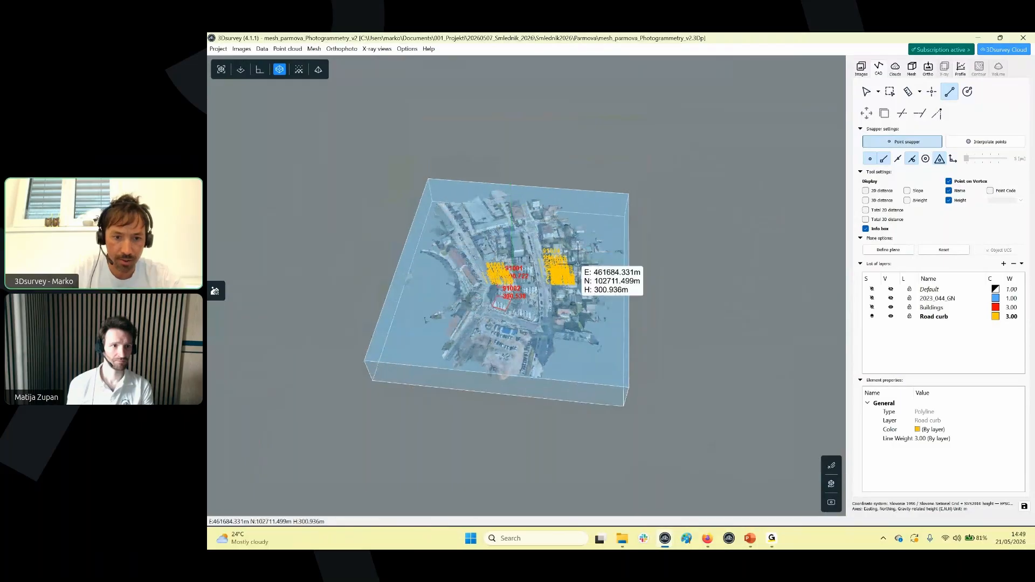
pyautogui.moveTo(536, 387); pyautogui.dragTo(528, 338, button='middle')
pyautogui.moveTo(527, 337); pyautogui.dragTo(561, 334)
pyautogui.moveTo(561, 335); pyautogui.dragTo(628, 325, button='middle')
pyautogui.moveTo(681, 354); pyautogui.dragTo(567, 318)
pyautogui.moveTo(568, 318); pyautogui.dragTo(487, 319, button='middle')
pyautogui.moveTo(711, 358); pyautogui.dragTo(580, 296)
pyautogui.scroll(5, 571, 283)
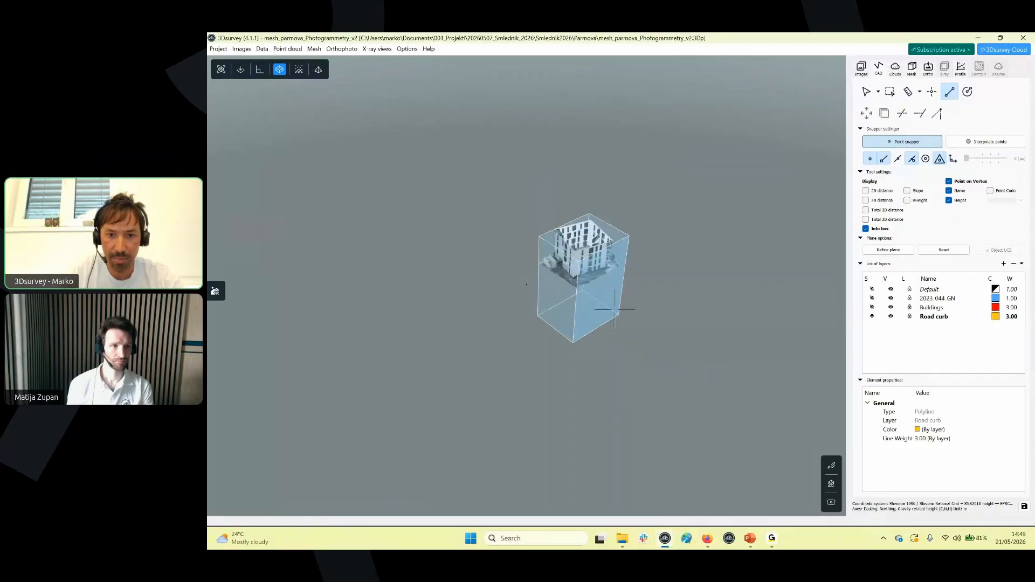
# Step: Raise the clipping box's bottom and lower its top to leave a thin horizontal slice through the building's walls
pyautogui.moveTo(654, 354); pyautogui.dragTo(578, 491, button='middle')
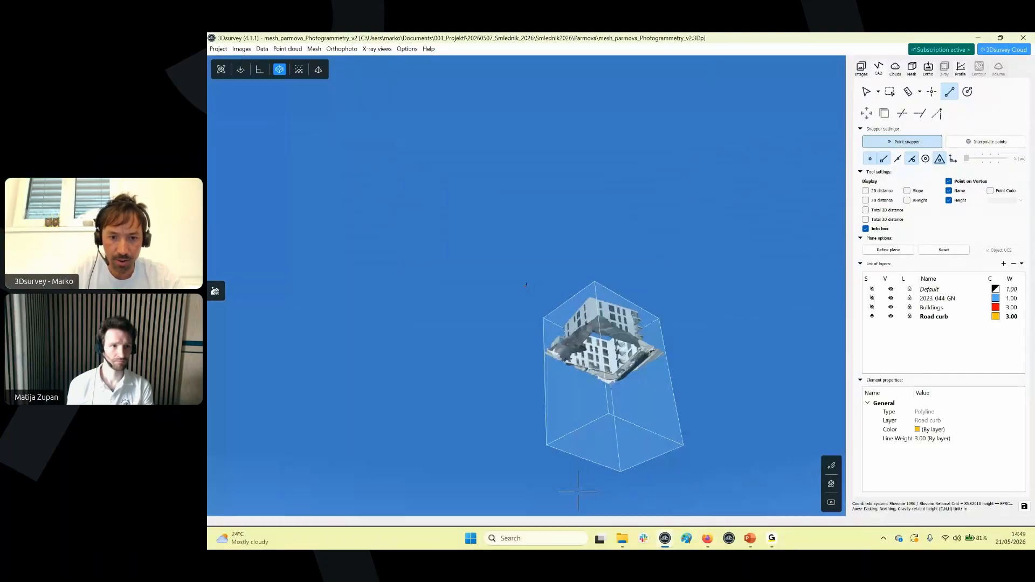
pyautogui.moveTo(614, 441); pyautogui.dragTo(615, 379)
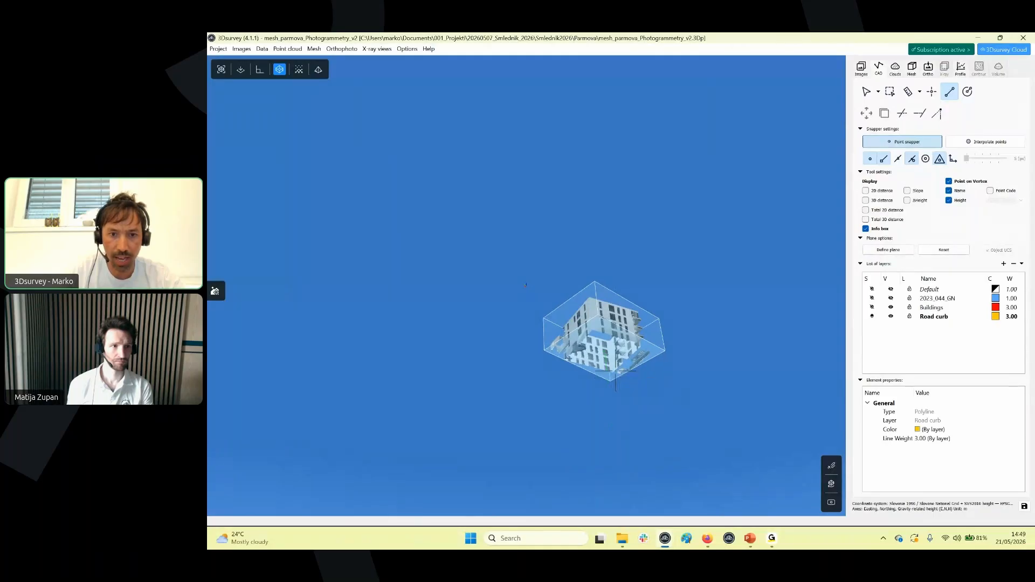
pyautogui.moveTo(614, 379); pyautogui.dragTo(607, 226, button='middle')
pyautogui.moveTo(608, 226); pyautogui.dragTo(603, 257)
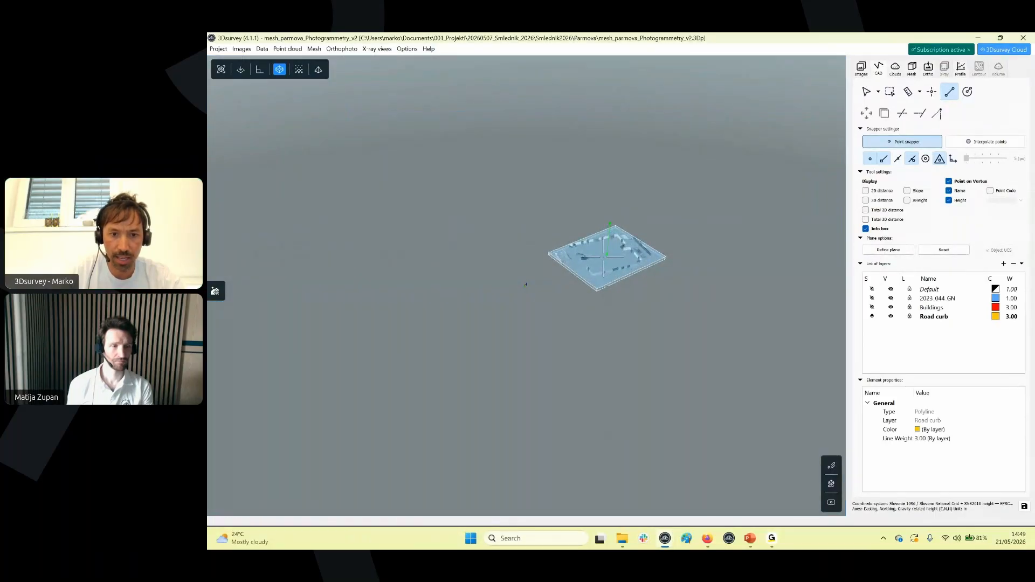
# Step: Display the thin wall slice in orthographic top view and centre it
pyautogui.scroll(5, 603, 258)
pyautogui.scroll(2, 505, 287)
pyautogui.moveTo(761, 203); pyautogui.dragTo(628, 341, button='middle')
pyautogui.scroll(3, 621, 274)
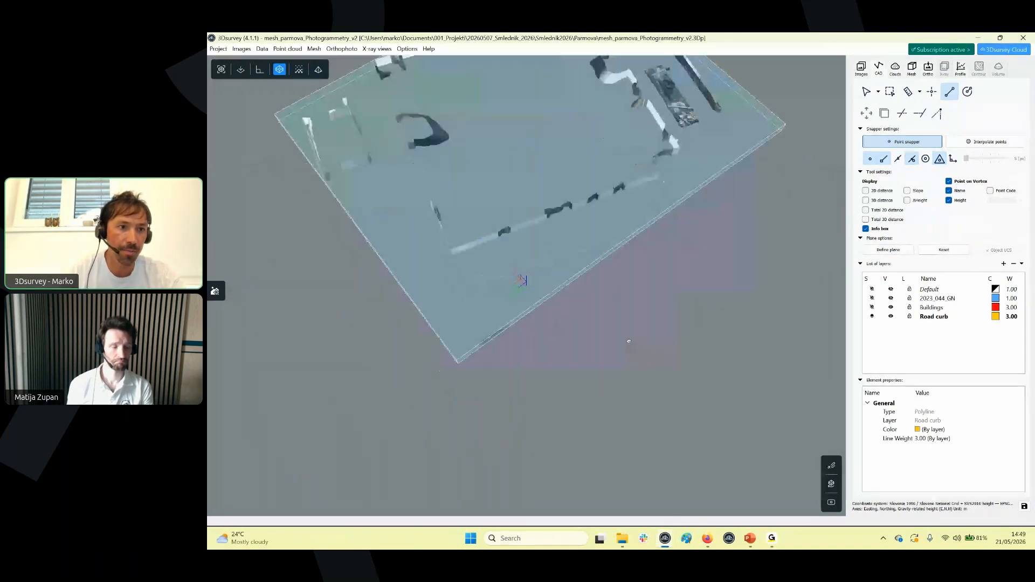
pyautogui.click(241, 70)
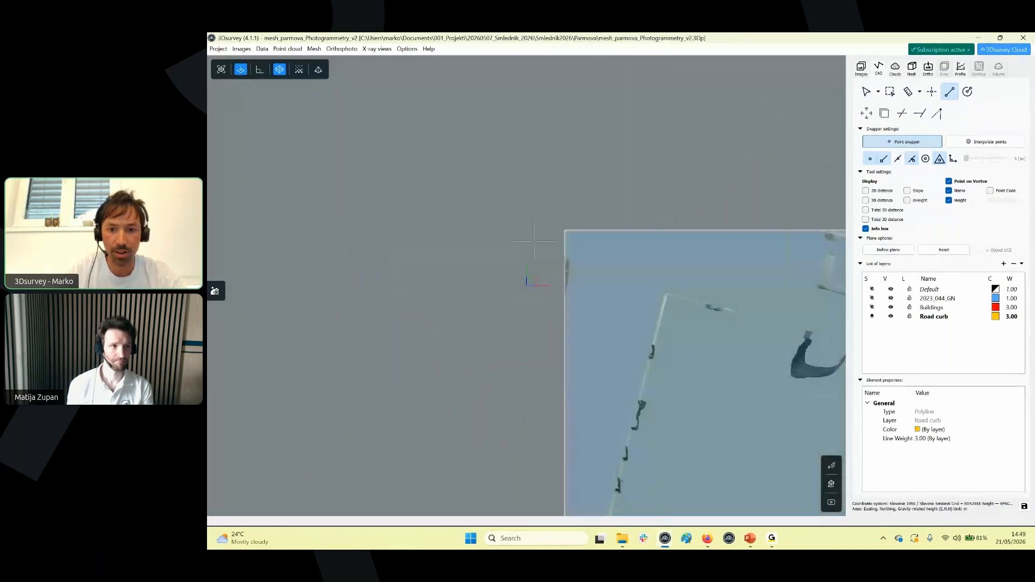
pyautogui.click(260, 70)
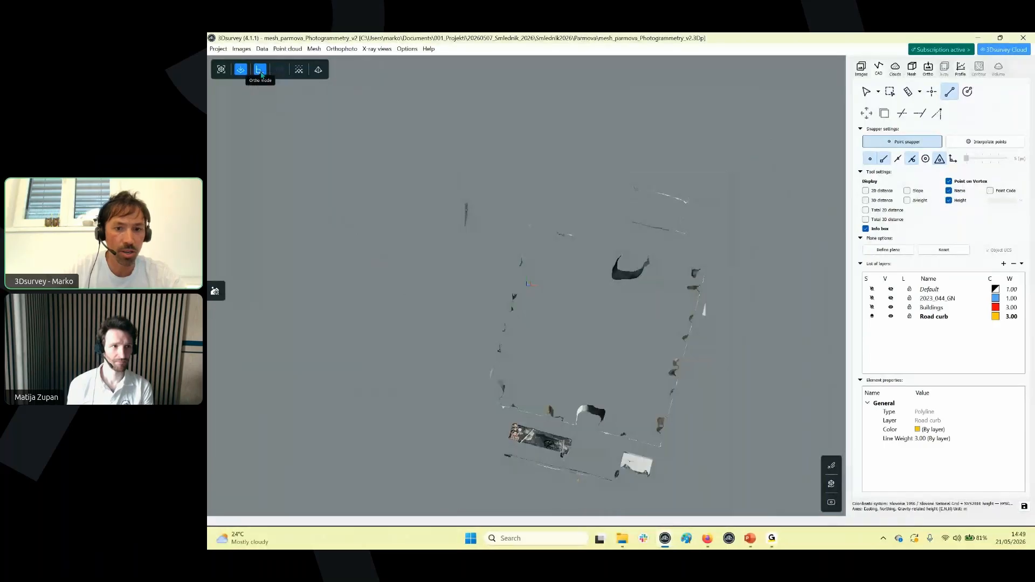
pyautogui.moveTo(532, 228); pyautogui.dragTo(493, 178, button='middle')
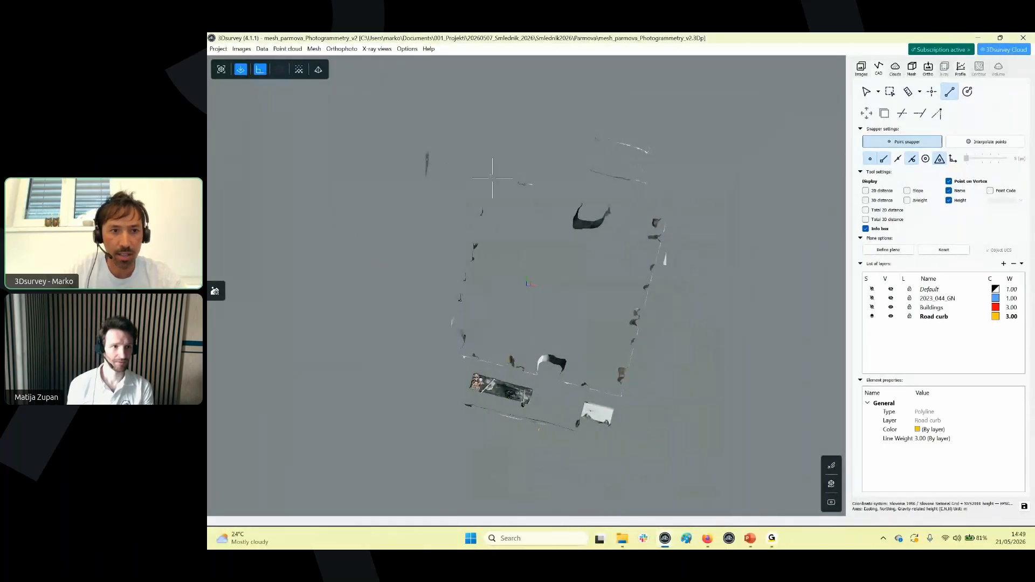
# Step: Turn off the horizon background in the application's color settings to get a plain dark background behind the slice
pyautogui.click(408, 49)
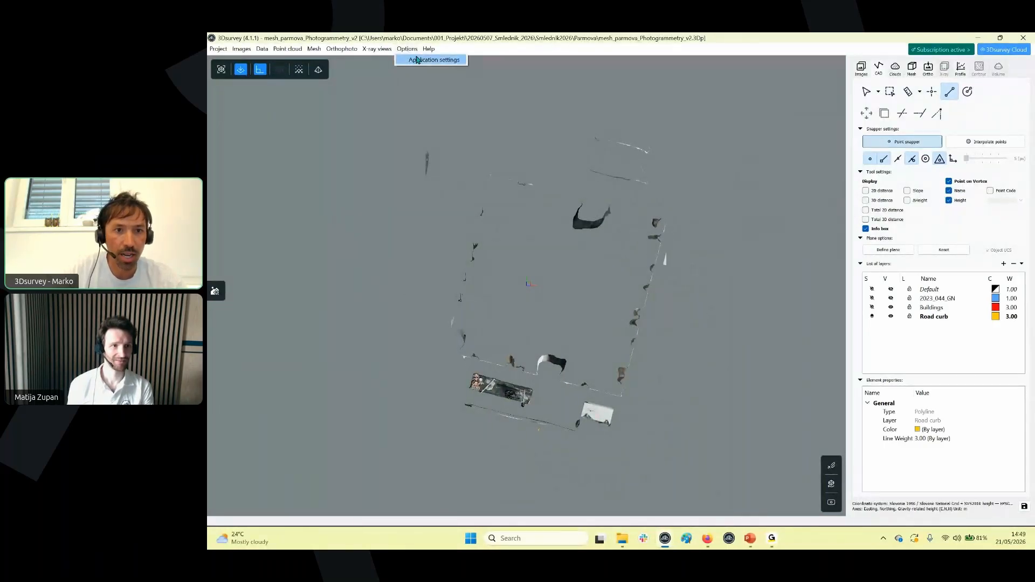
pyautogui.click(420, 62)
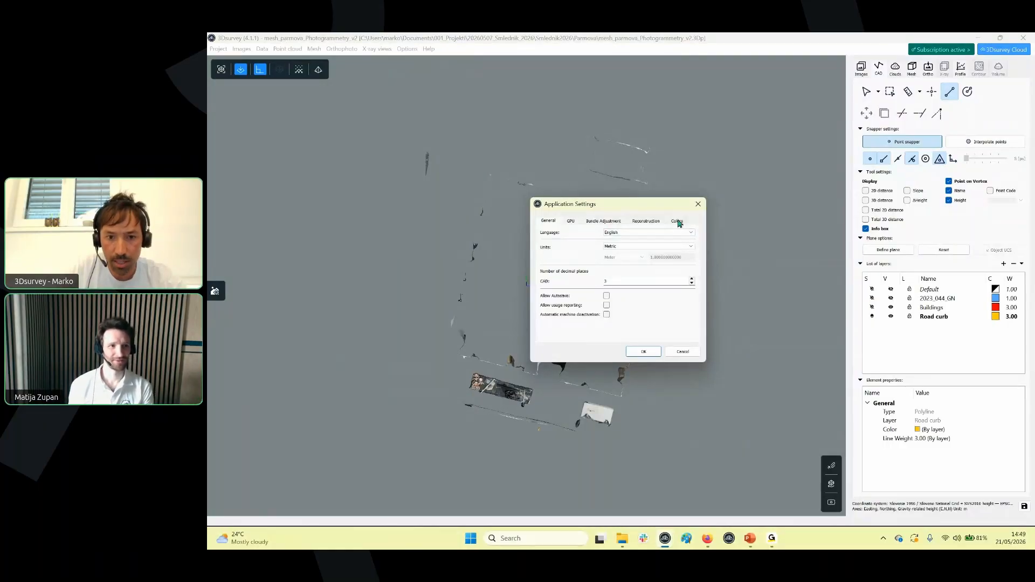
pyautogui.click(677, 221)
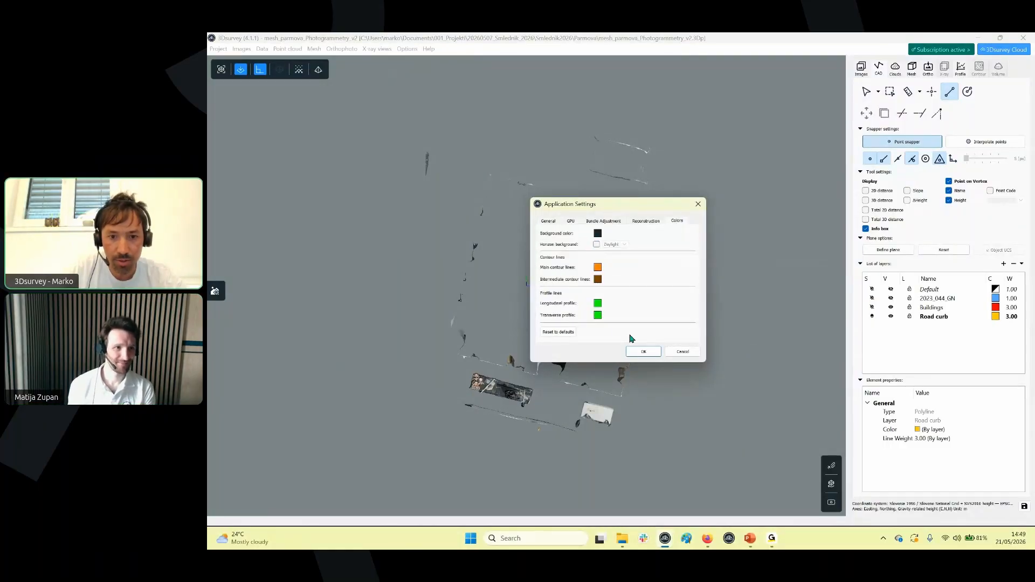
pyautogui.click(643, 351)
pyautogui.scroll(3, 483, 234)
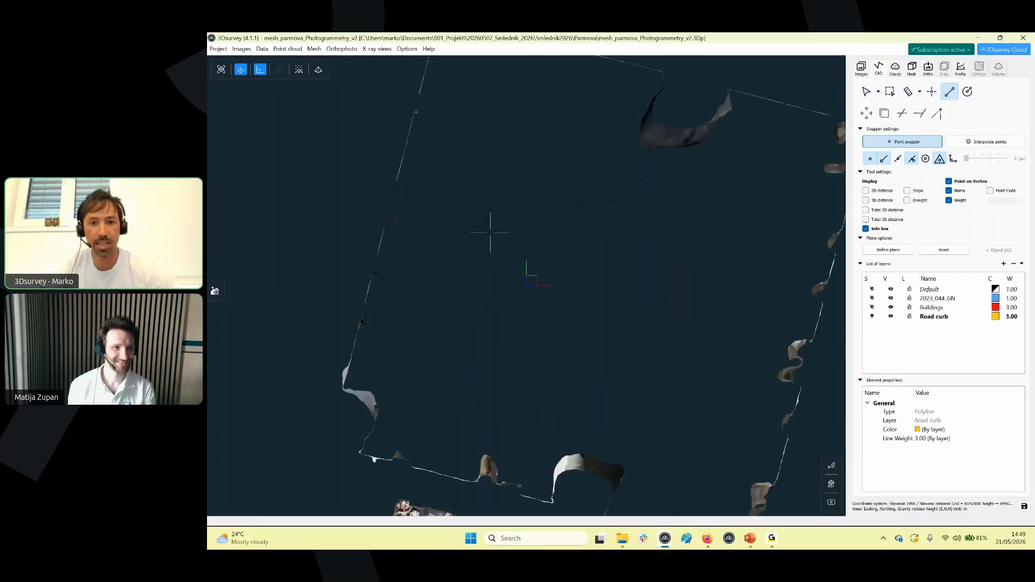
# Step: Make Buildings the current layer and start the polyline tool with the whole wall slice in view
pyautogui.moveTo(525, 237); pyautogui.dragTo(533, 258, button='middle')
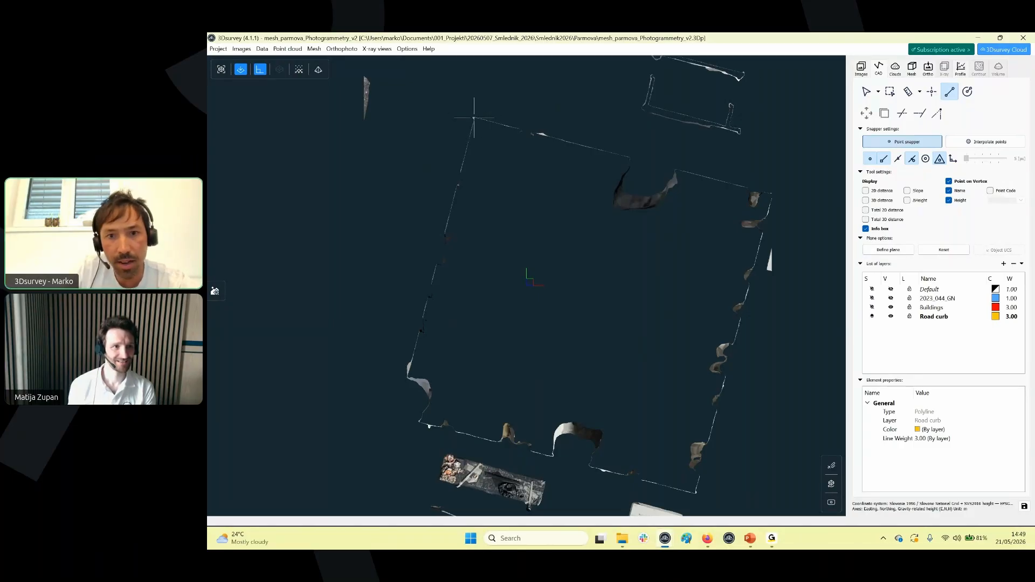
pyautogui.click(871, 307)
pyautogui.scroll(-1, 611, 219)
pyautogui.moveTo(611, 220); pyautogui.dragTo(596, 184, button='middle')
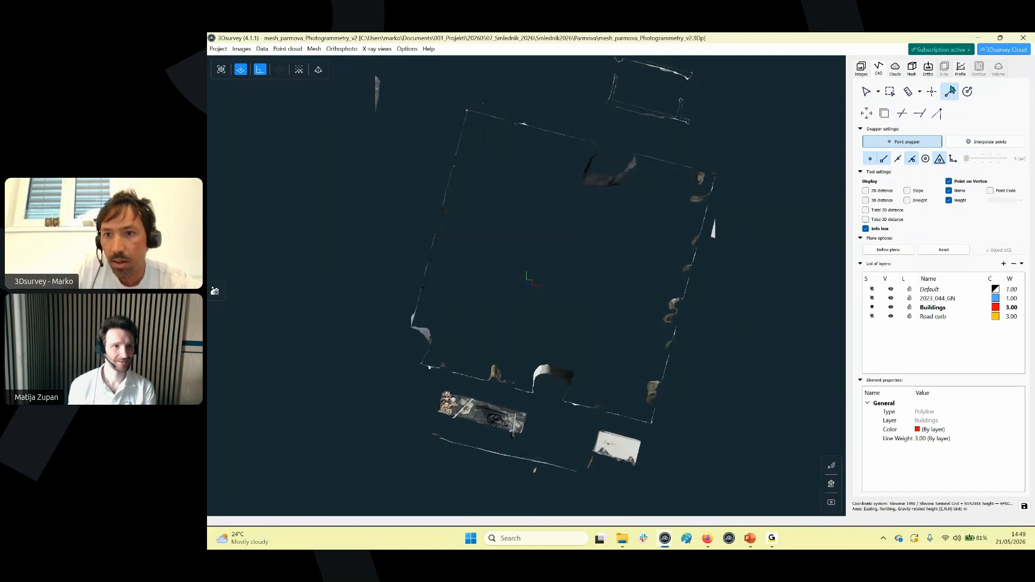
pyautogui.click(934, 91)
pyautogui.click(950, 90)
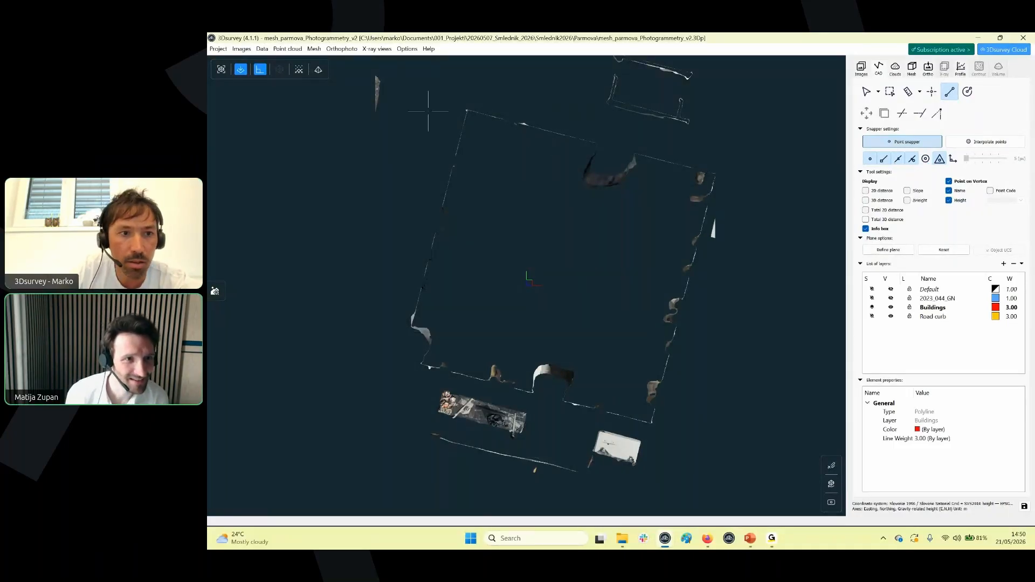
# Step: Show the point cloud PointCloud_2026_03_09-17_05_24 over the slice and reduce its point render size to the minimum
pyautogui.click(896, 69)
pyautogui.click(883, 108)
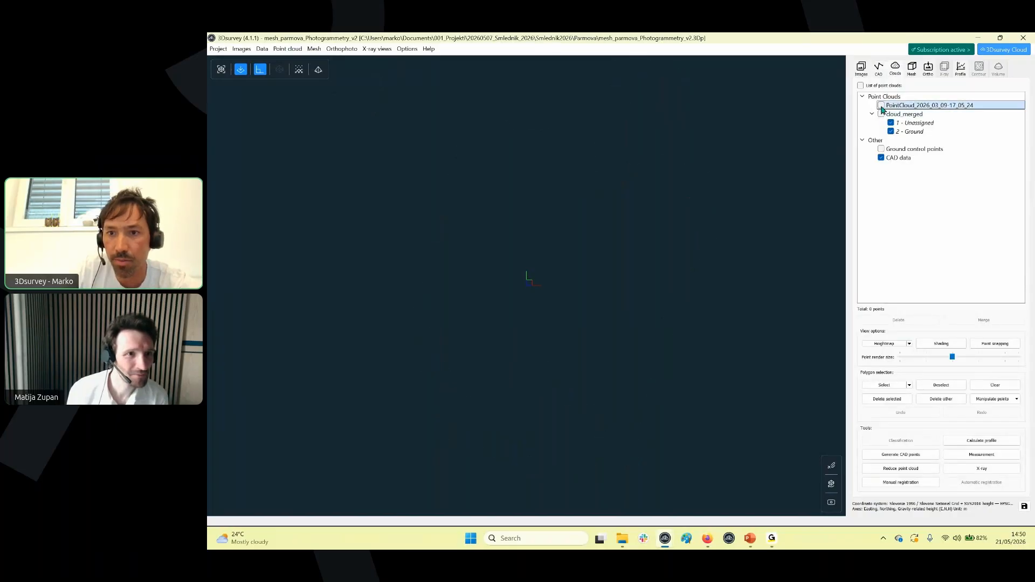
pyautogui.click(881, 106)
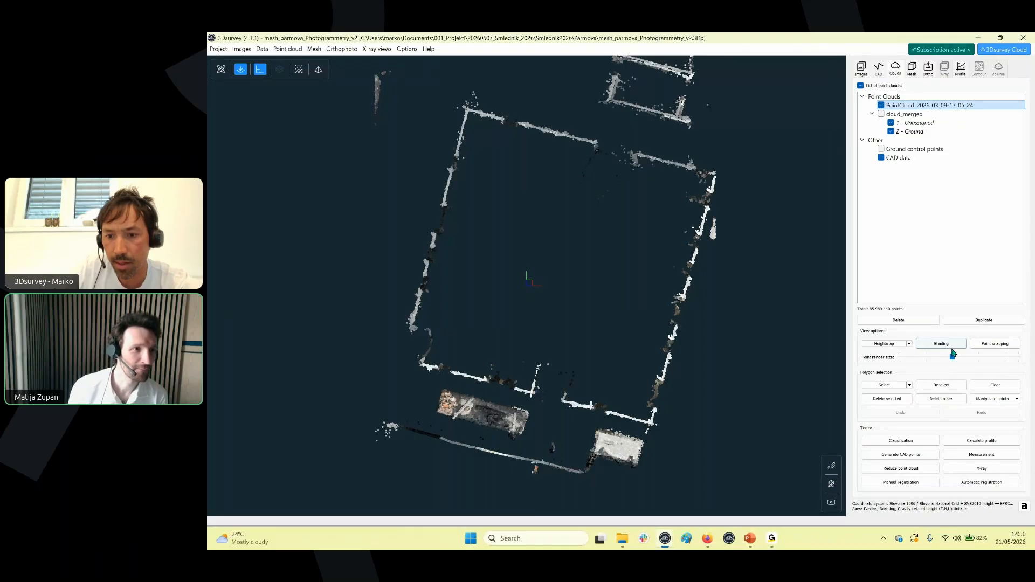
pyautogui.moveTo(953, 353); pyautogui.dragTo(900, 355)
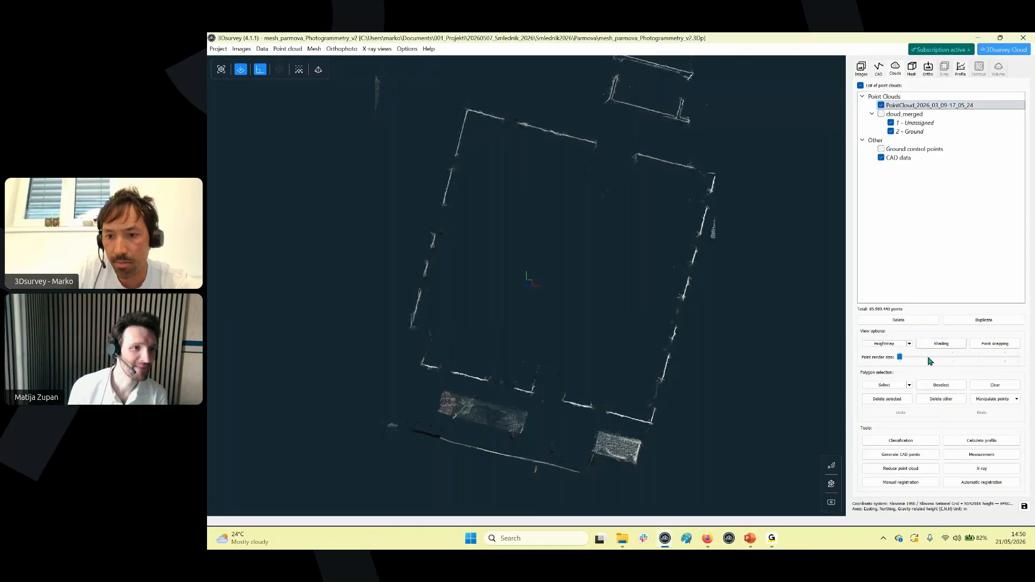
pyautogui.click(911, 70)
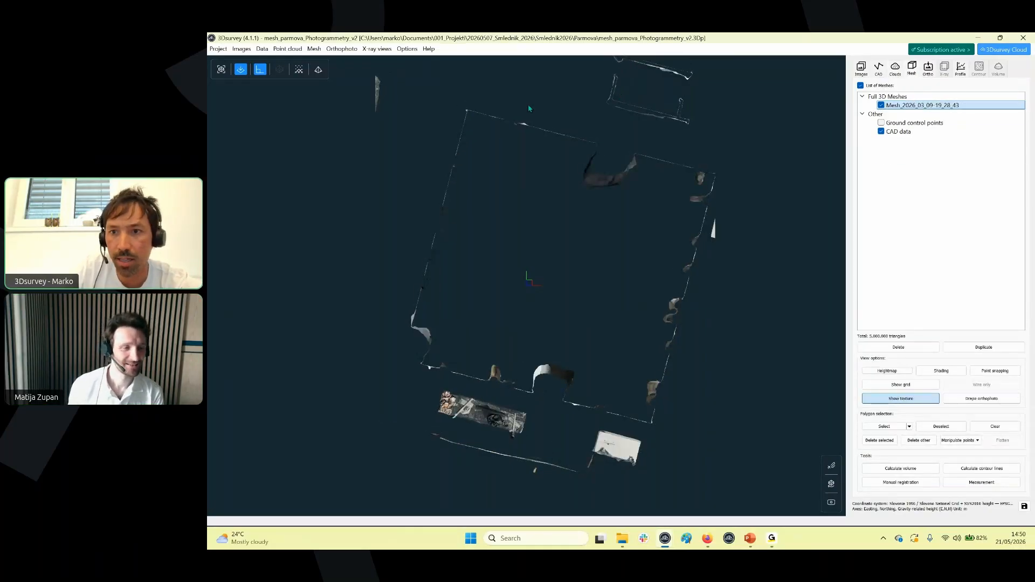
# Step: Draw a closed polyline on the Buildings layer around the sliced walls, snapping to five corners, including the short chamfered southwest corner
pyautogui.click(879, 69)
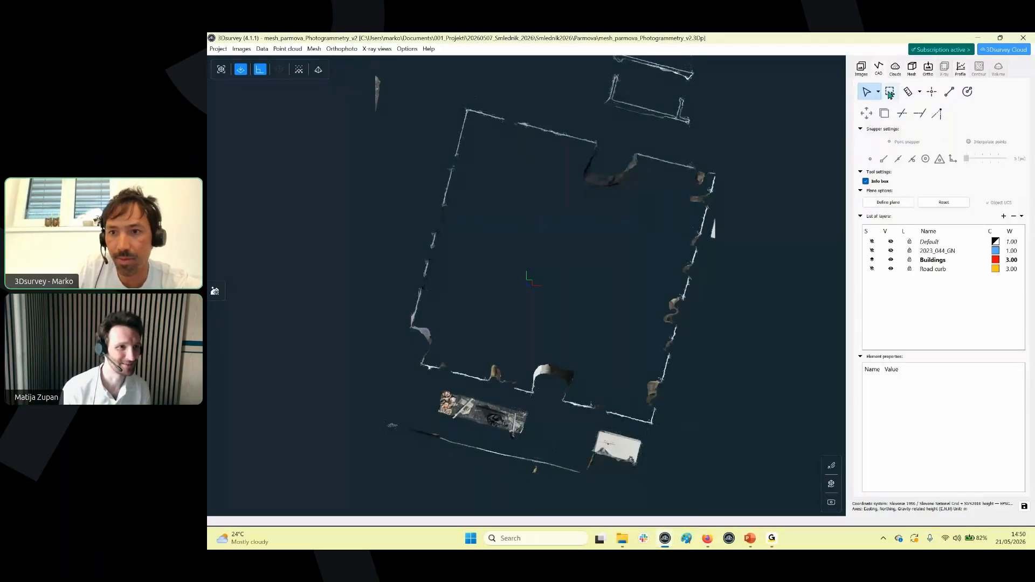
pyautogui.click(949, 92)
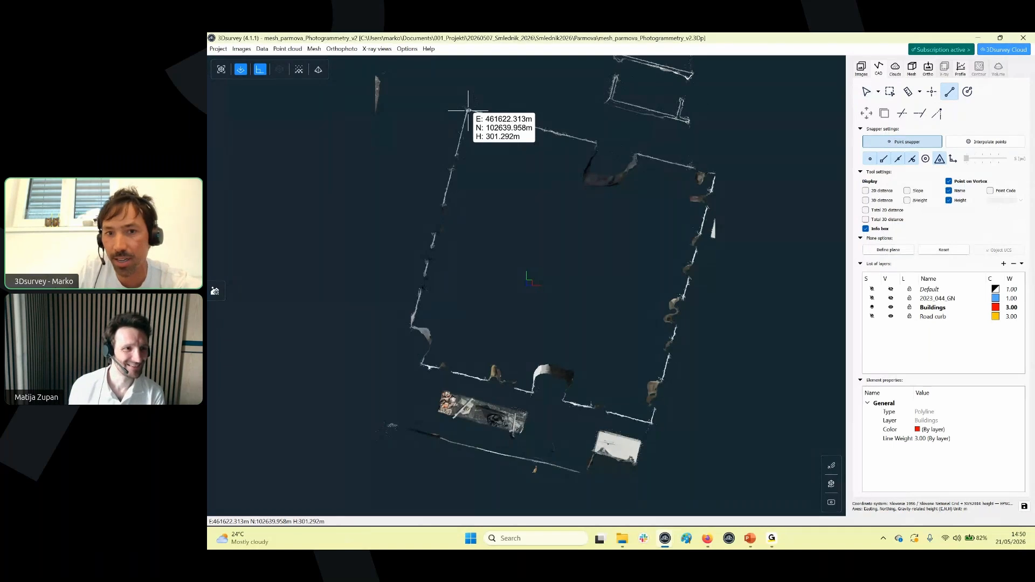
pyautogui.click(455, 135)
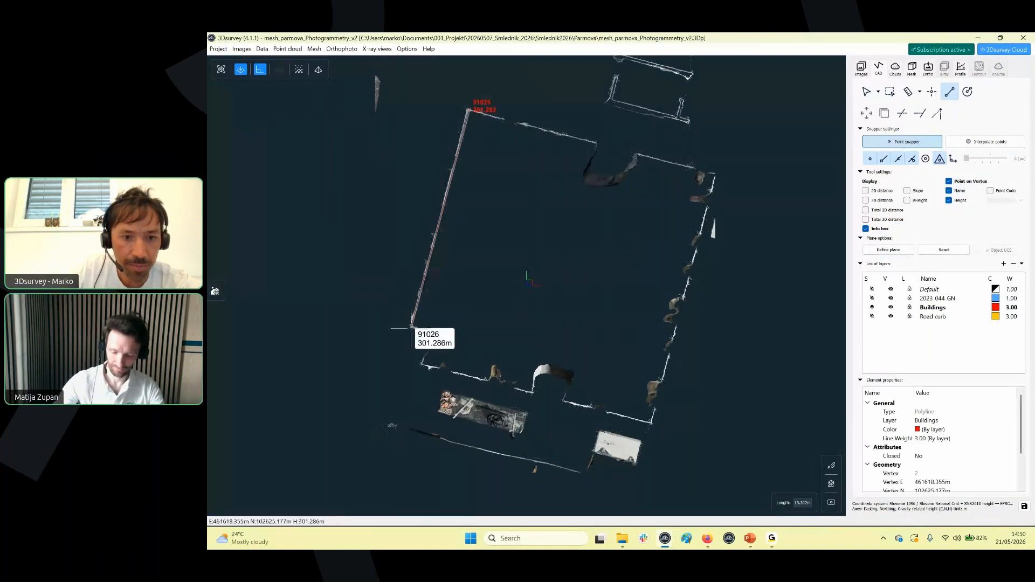
pyautogui.click(411, 326)
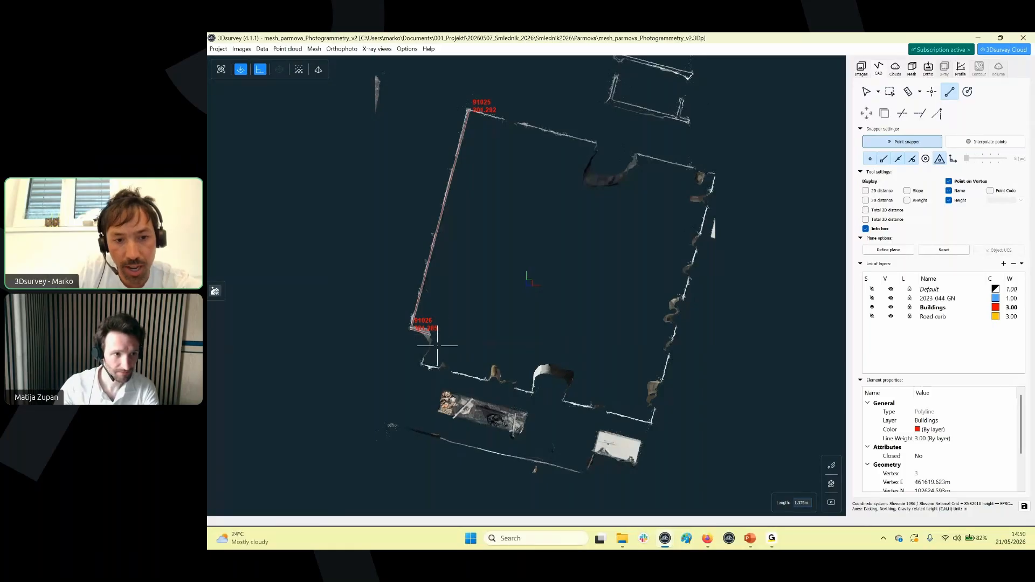
pyautogui.click(884, 250)
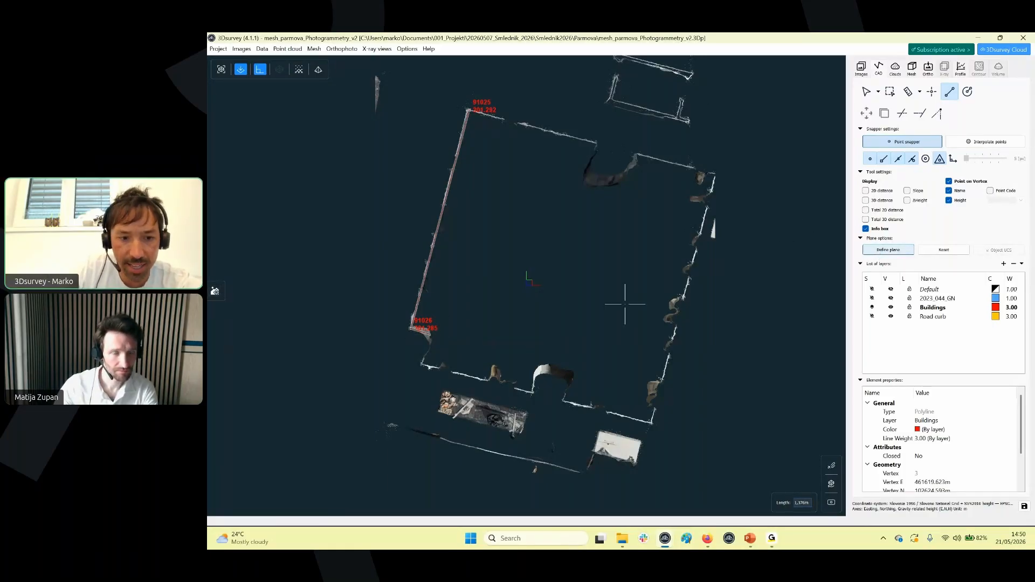
pyautogui.click(423, 361)
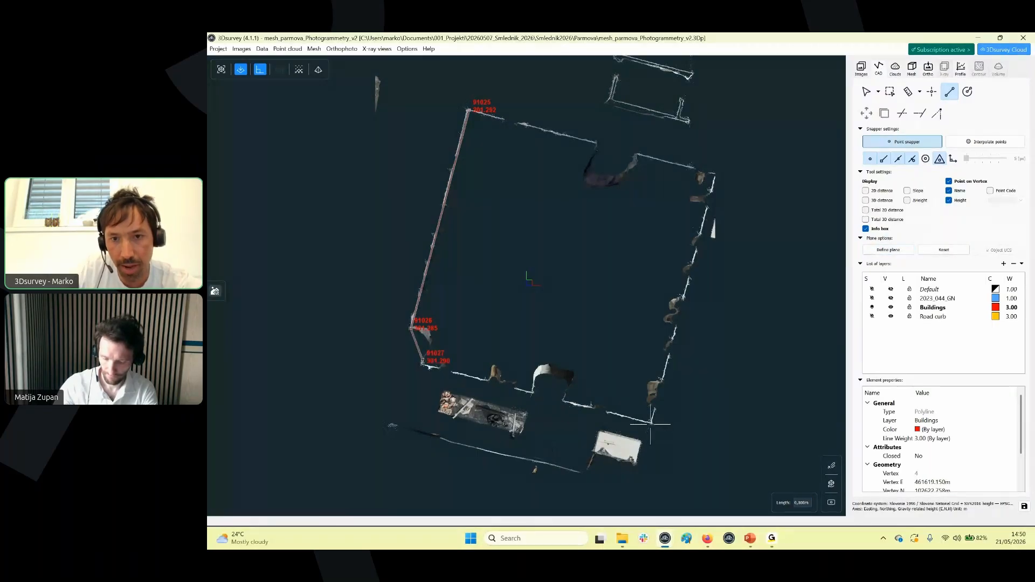
pyautogui.click(651, 423)
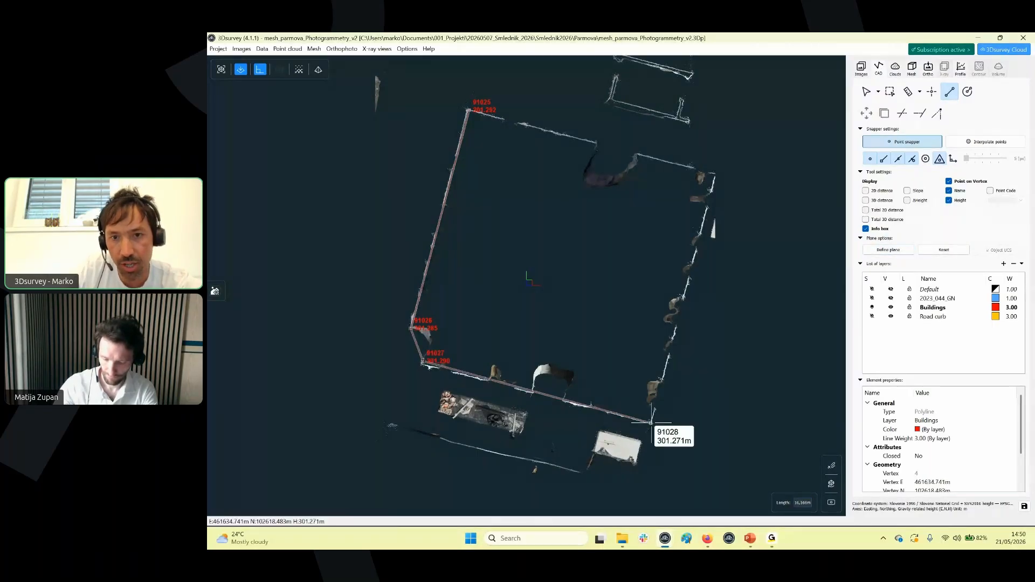
pyautogui.click(712, 172)
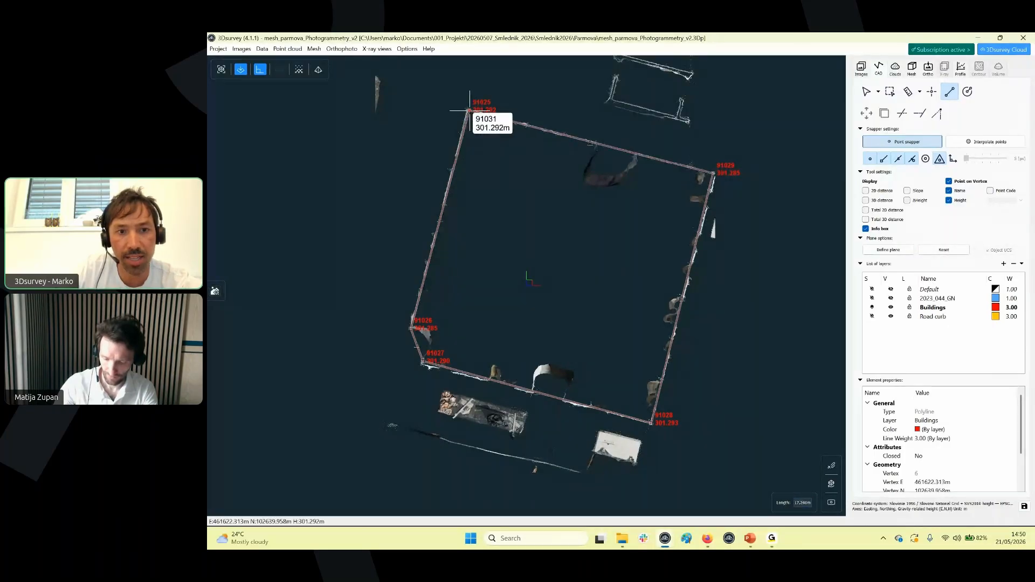
pyautogui.click(469, 110)
pyautogui.scroll(-1, 633, 238)
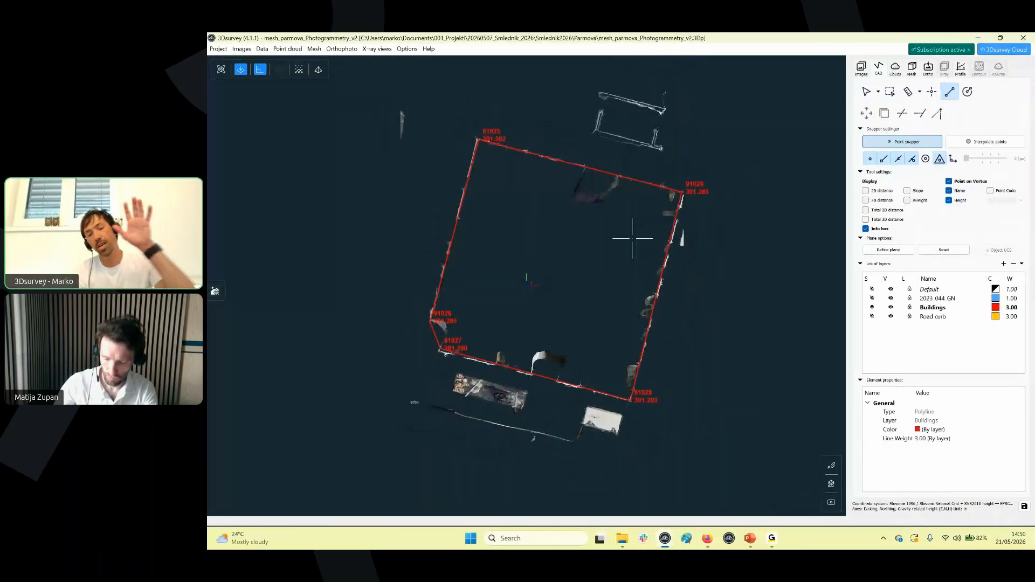
# Step: Remove the clipping and orthographic mode, and show the full model with all building outlines from above
pyautogui.scroll(-1, 633, 238)
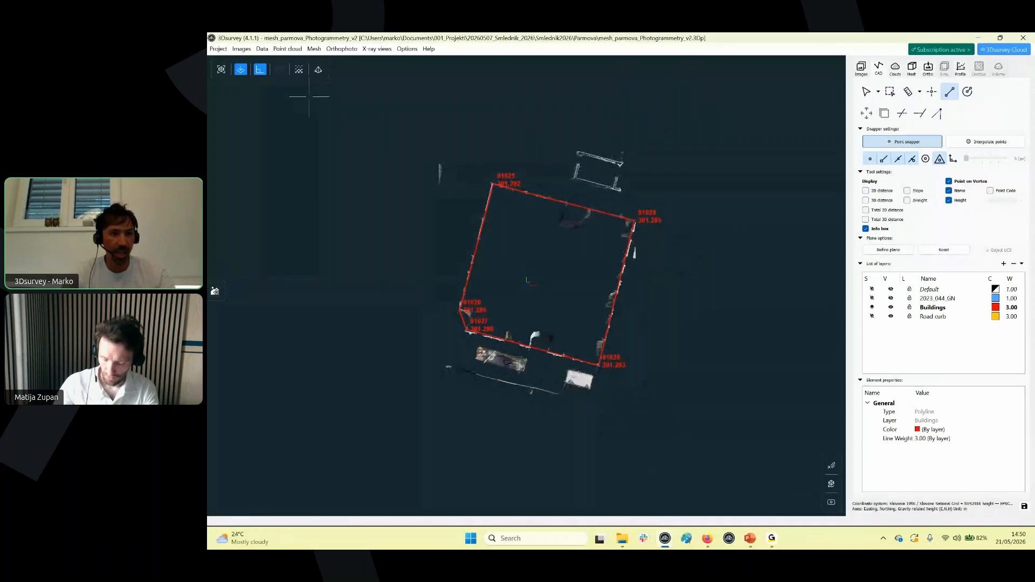
pyautogui.click(221, 70)
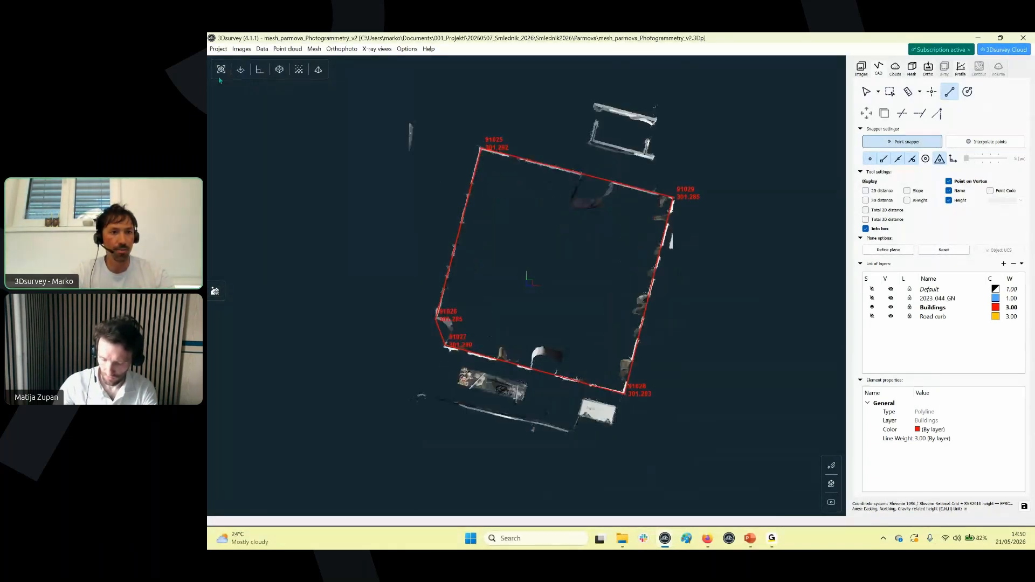
pyautogui.click(224, 73)
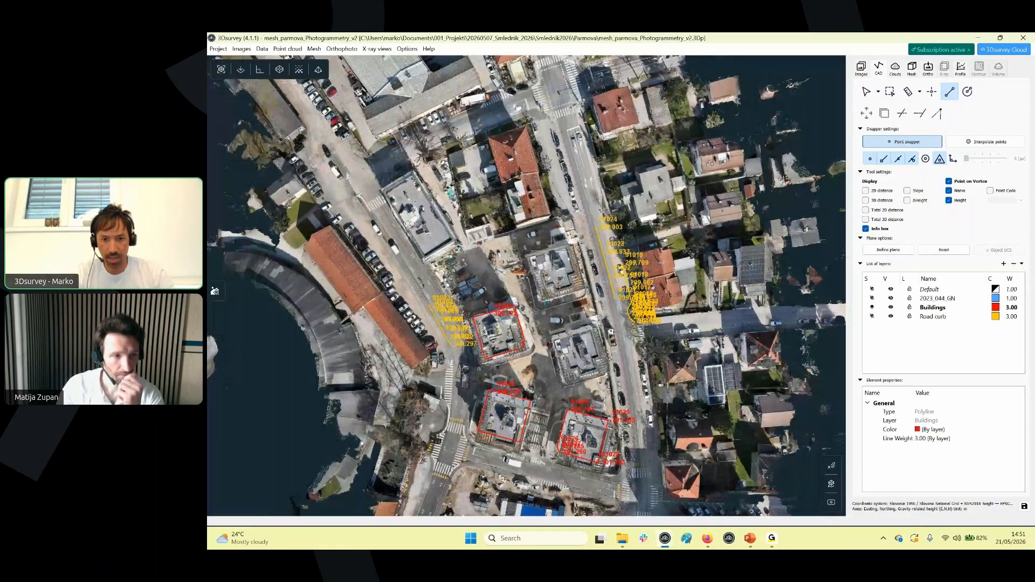
pyautogui.scroll(-3, 551, 251)
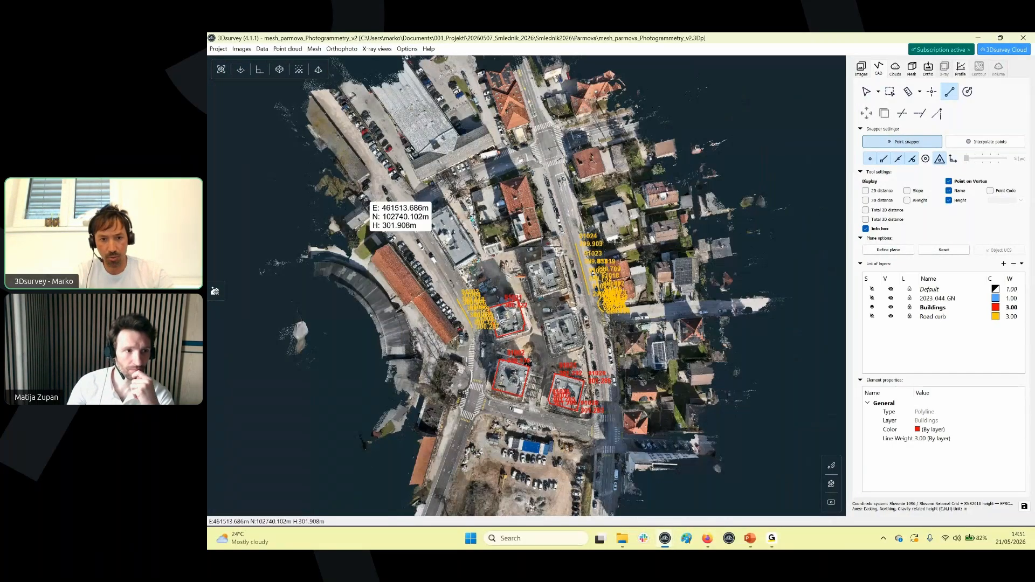
# Step: Examine the red building outlines against the building facades and the street in an oblique 3D view
pyautogui.moveTo(552, 407); pyautogui.dragTo(636, 330)
pyautogui.scroll(4, 636, 330)
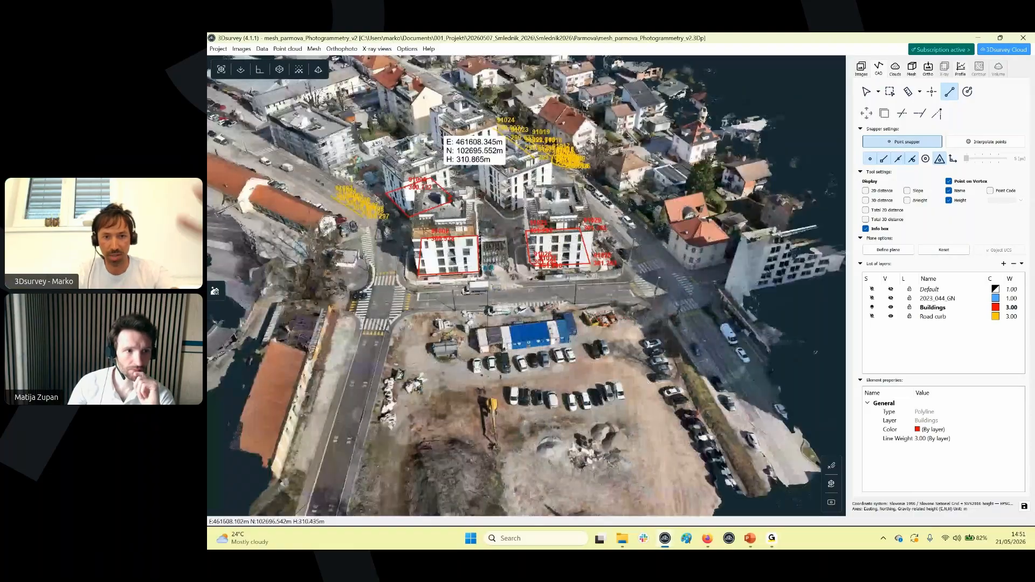
pyautogui.moveTo(474, 282); pyautogui.dragTo(535, 263)
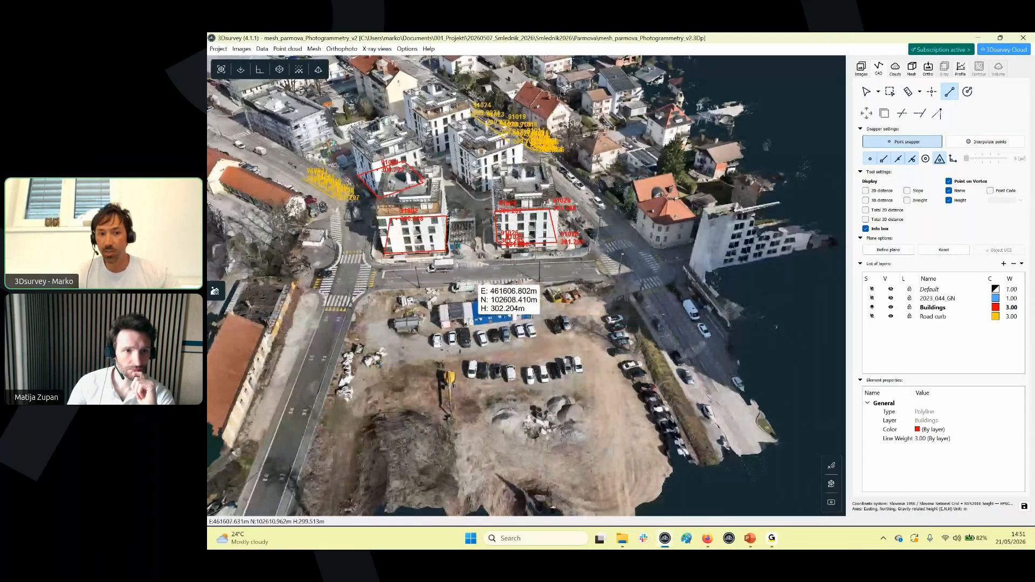
pyautogui.scroll(1, 500, 280)
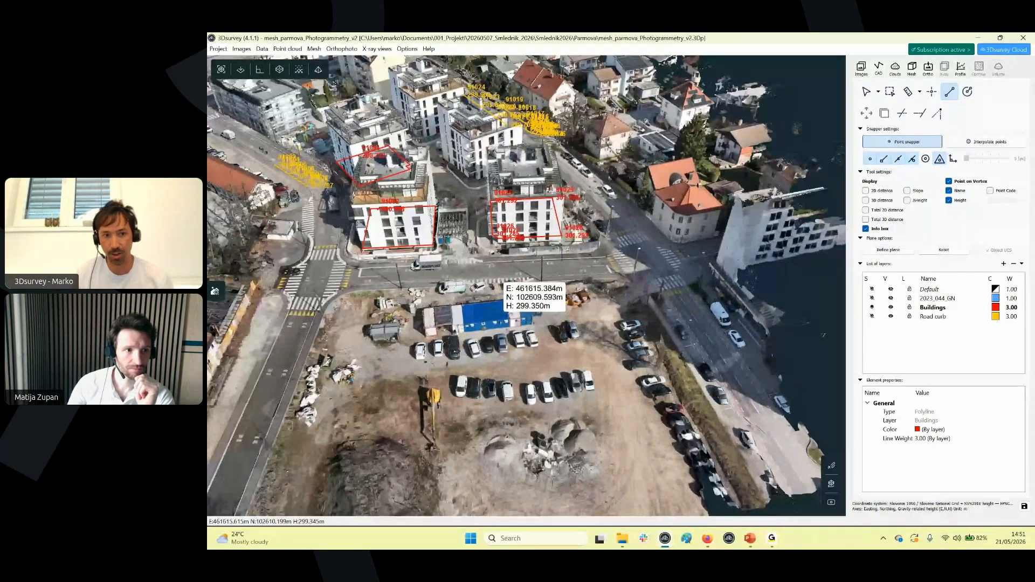
pyautogui.scroll(3, 503, 284)
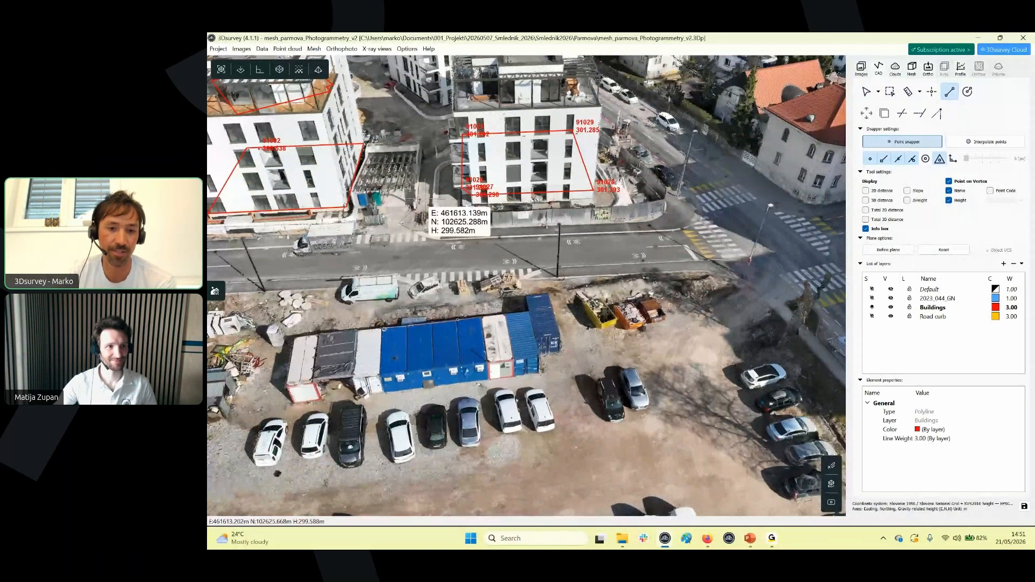
pyautogui.scroll(-2, 511, 419)
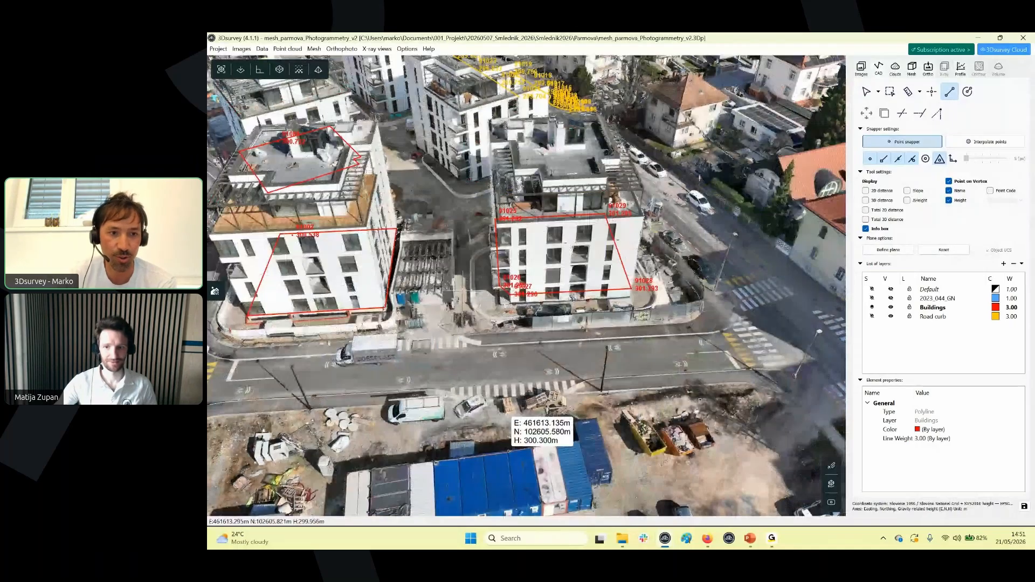
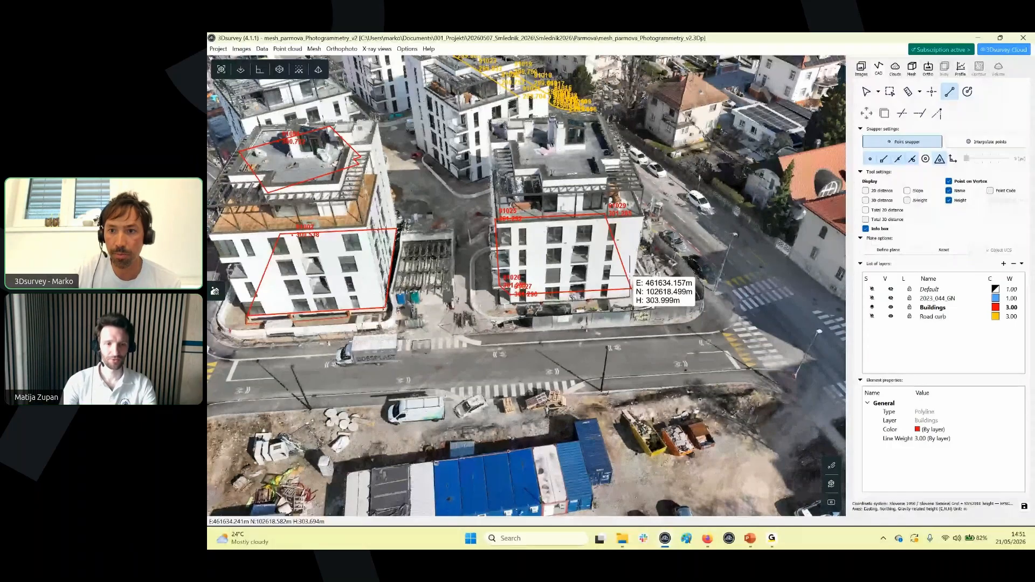
pyautogui.scroll(-2, 631, 280)
# Step: Hide the point cloud PointCloud_2026_03_09-17_05_24 and return to the CAD tools
pyautogui.click(895, 68)
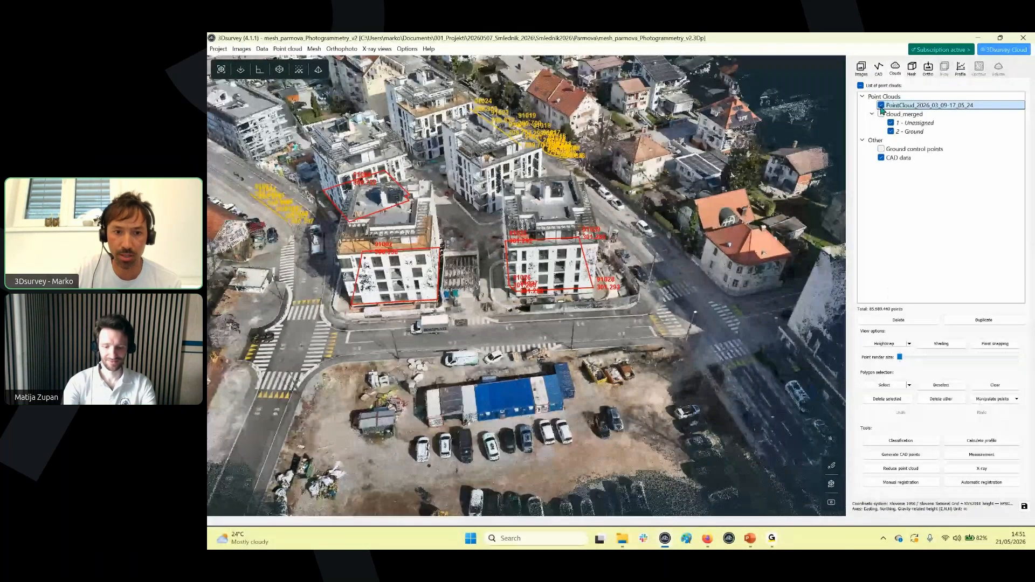
pyautogui.click(881, 105)
pyautogui.click(878, 68)
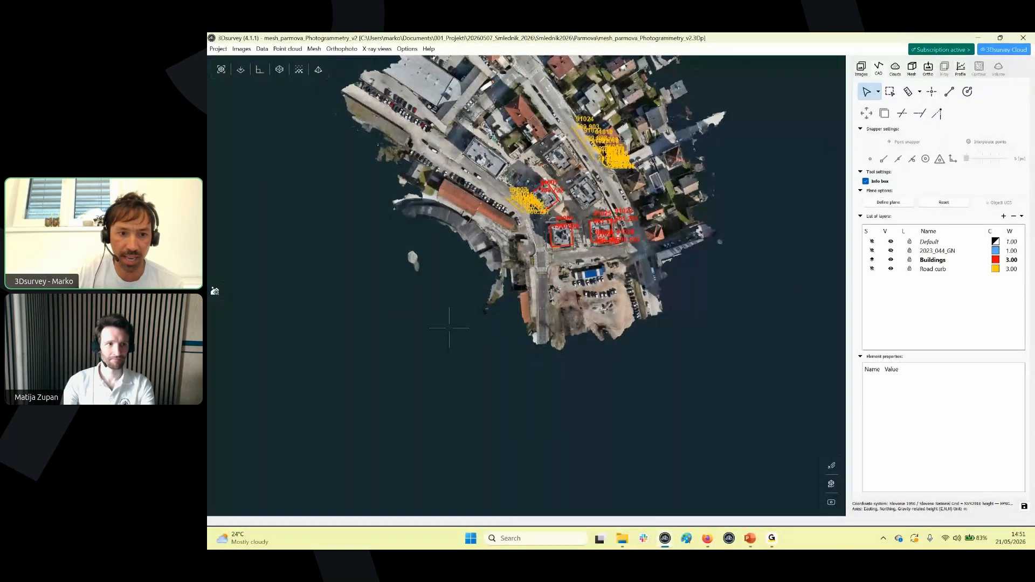
# Step: Start the polyline tool, look at the whole model from above, and define and confirm a drawing plane
pyautogui.press('l')
pyautogui.moveTo(473, 438); pyautogui.dragTo(557, 372)
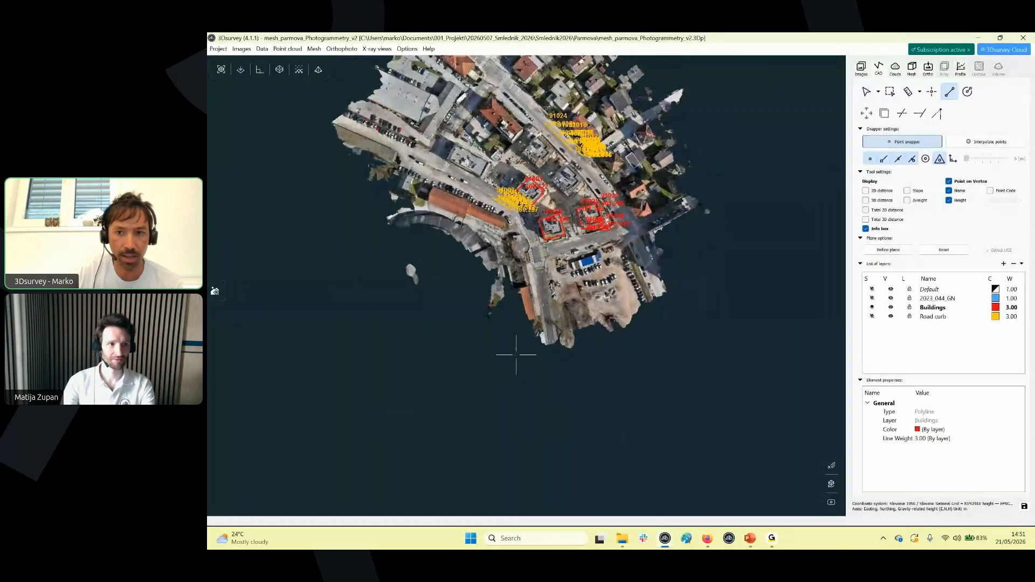
pyautogui.moveTo(516, 353); pyautogui.dragTo(535, 401, button='middle')
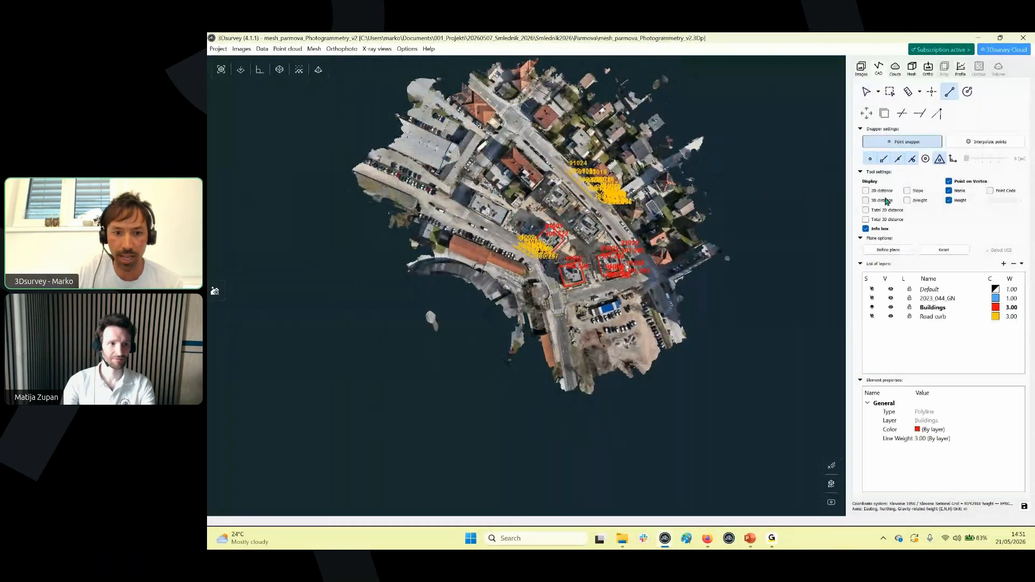
pyautogui.click(890, 249)
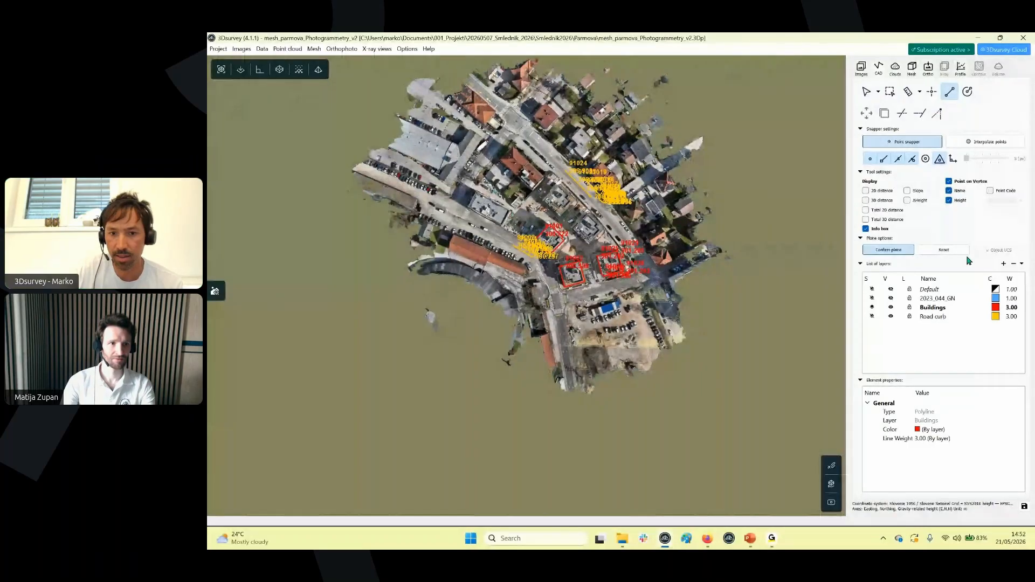
pyautogui.click(896, 250)
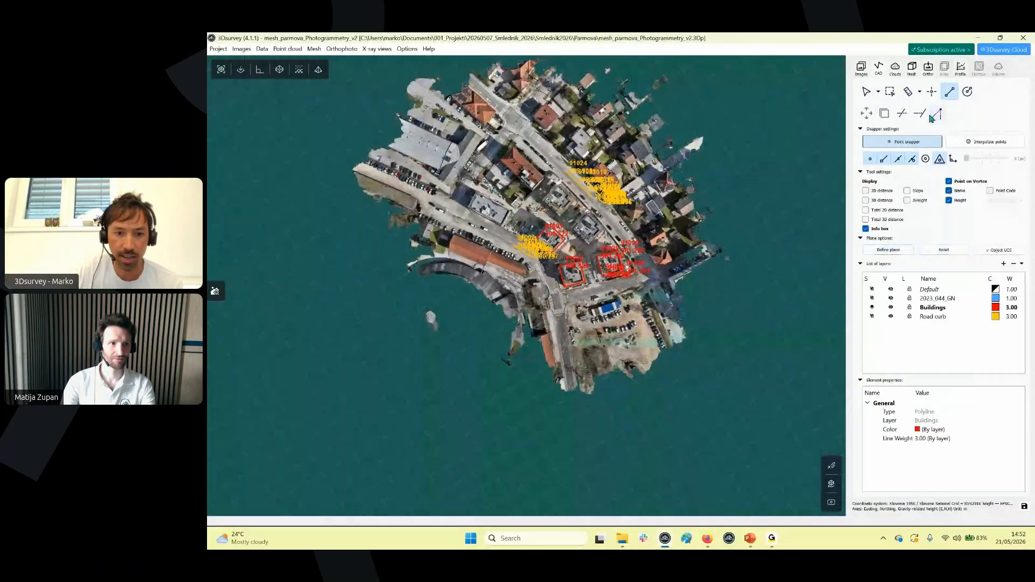
# Step: Draw a closed freehand polyline with seven vertices on the drawing plane in the empty area below the model
pyautogui.click(457, 391)
pyautogui.click(425, 460)
pyautogui.click(564, 456)
pyautogui.click(606, 411)
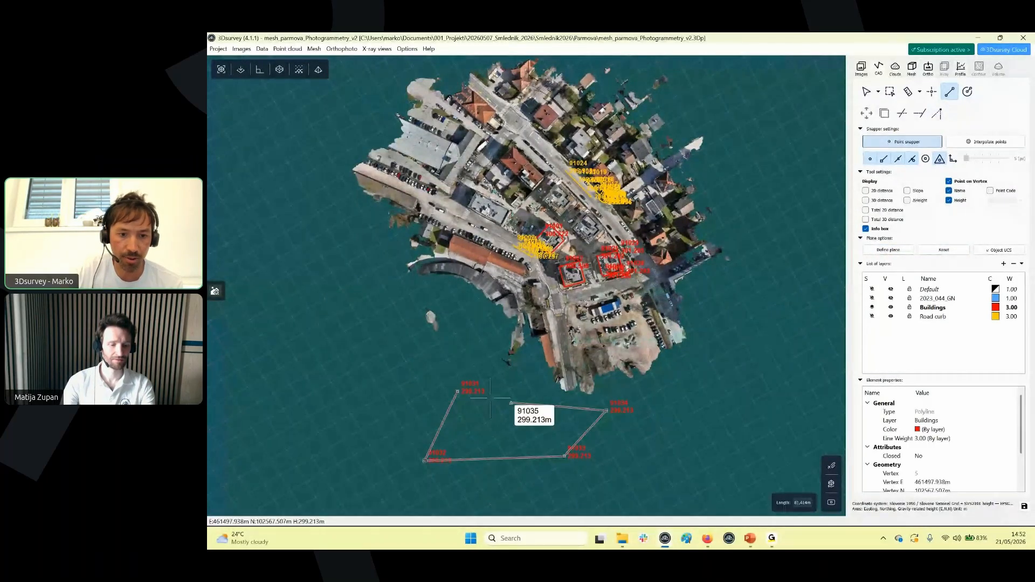
pyautogui.click(490, 396)
pyautogui.click(477, 432)
pyautogui.click(465, 412)
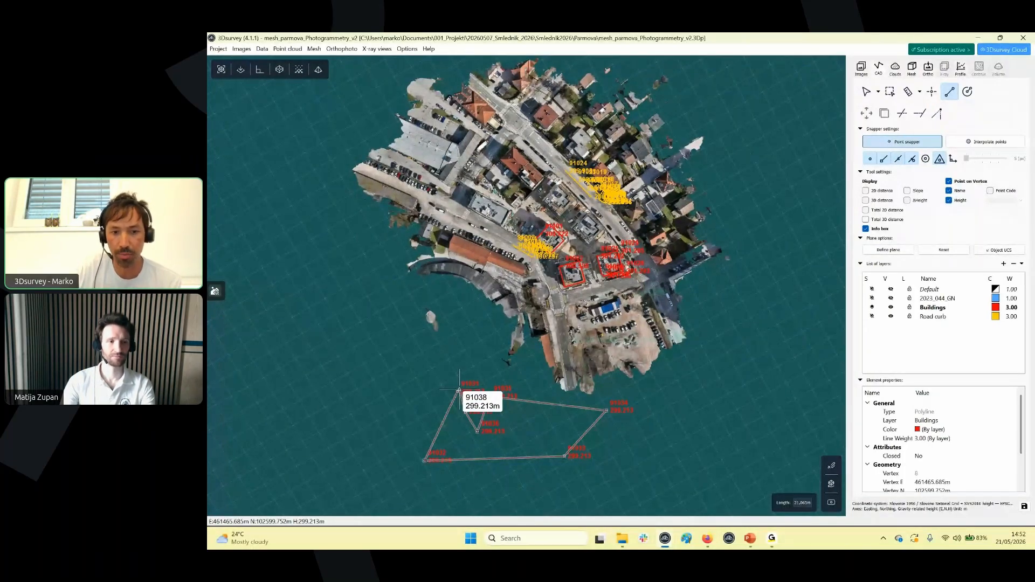
pyautogui.click(459, 390)
# Step: Begin a second polyline with three points beside the curved grandstand-like roof and turn on Object UCS
pyautogui.scroll(3, 458, 389)
pyautogui.click(437, 333)
pyautogui.click(435, 366)
pyautogui.click(478, 359)
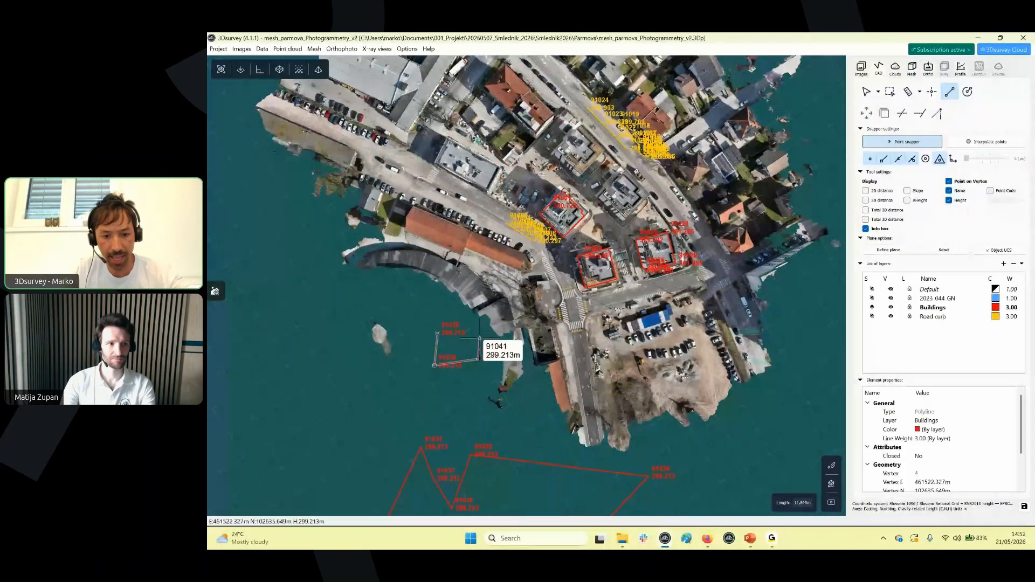
pyautogui.press('u')
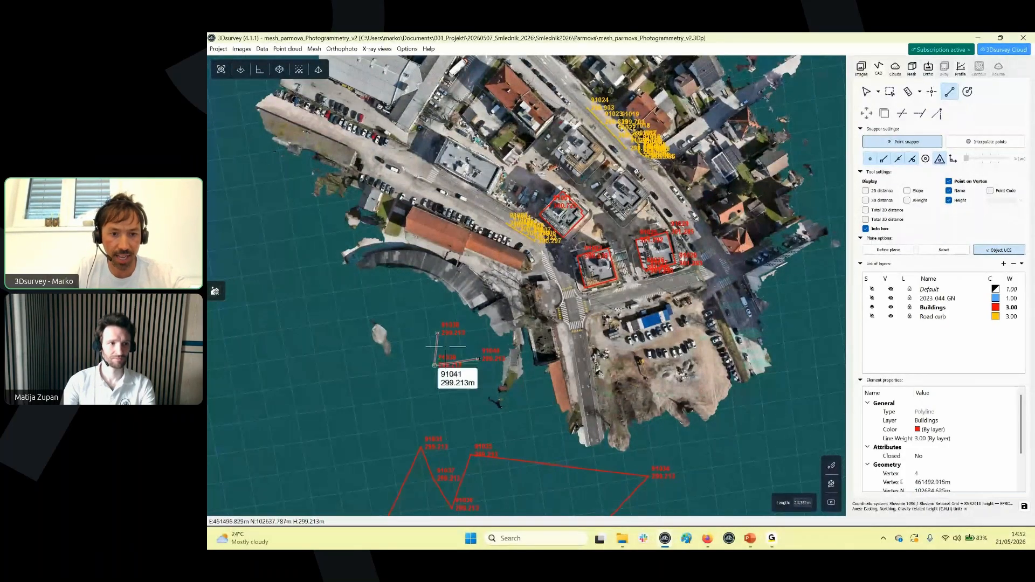
# Step: Continue the polyline with six more points at right angles along the object UCS grid and finish it open
pyautogui.click(474, 340)
pyautogui.click(431, 346)
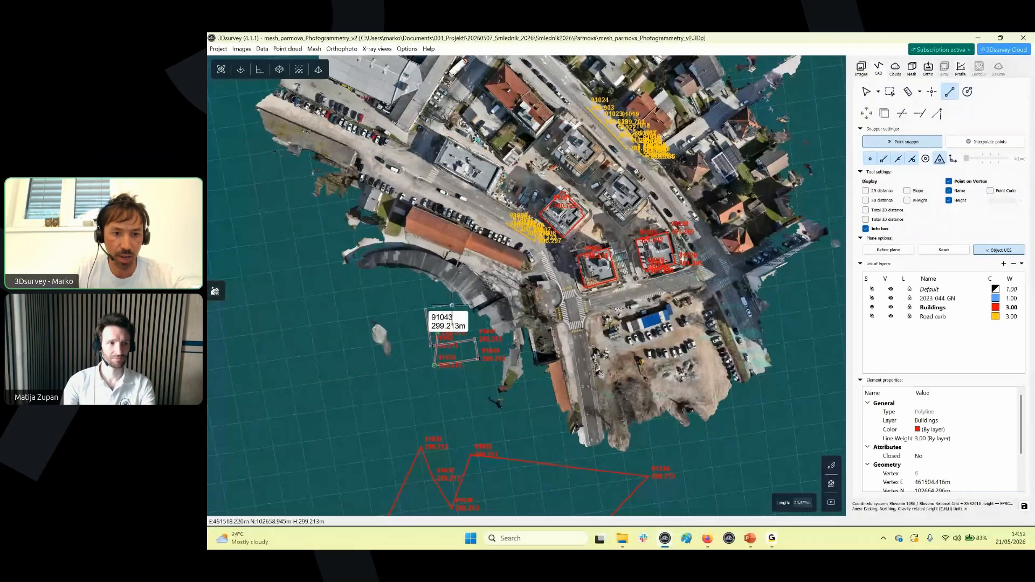
pyautogui.click(425, 309)
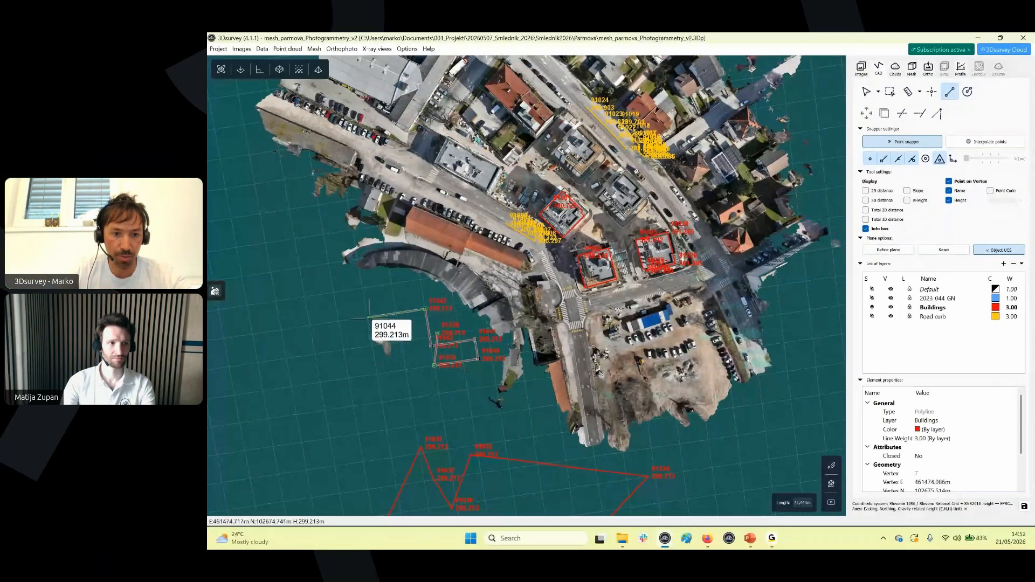
pyautogui.click(368, 318)
pyautogui.click(385, 413)
pyautogui.click(430, 406)
pyautogui.rightClick(431, 406)
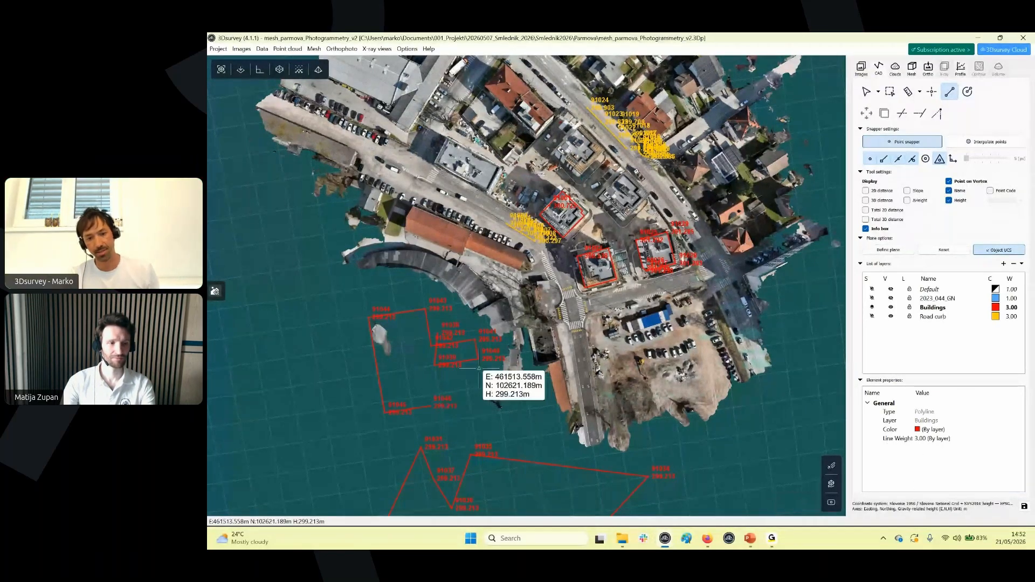
# Step: Review the new polylines on the plane and the building outlines on the mesh from above
pyautogui.scroll(-3, 479, 369)
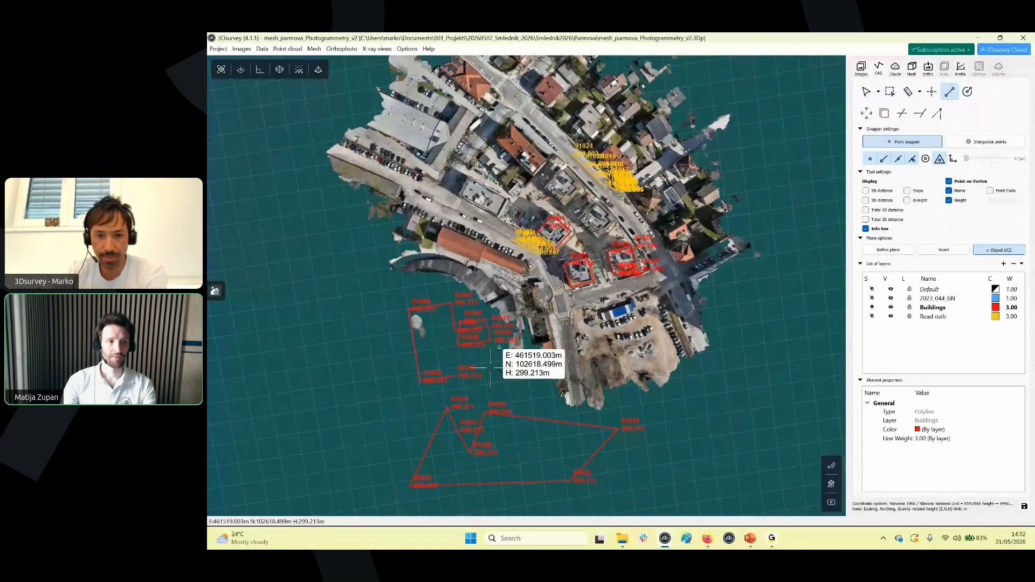
pyautogui.moveTo(525, 331); pyautogui.dragTo(601, 341, button='middle')
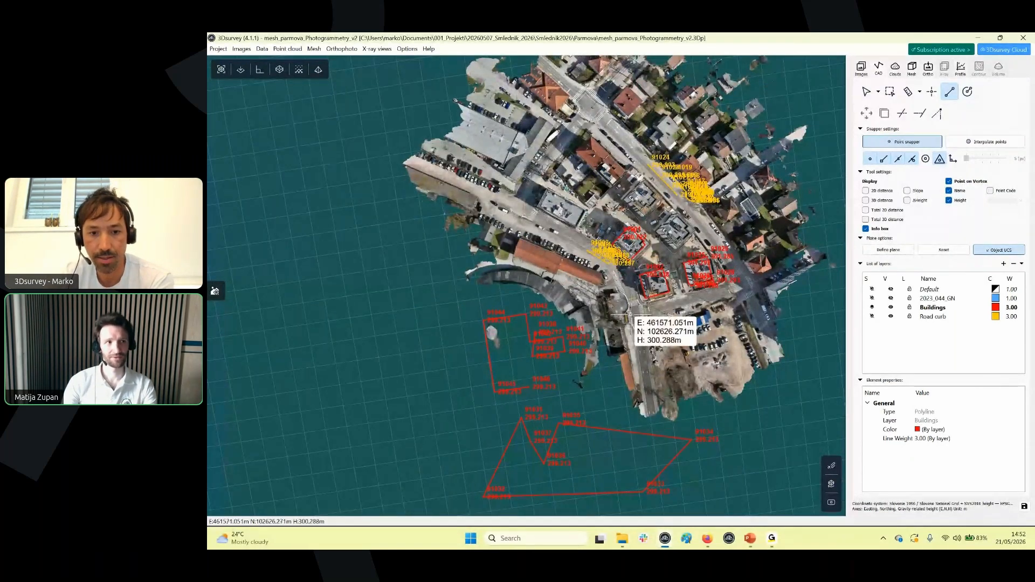
pyautogui.scroll(2, 628, 314)
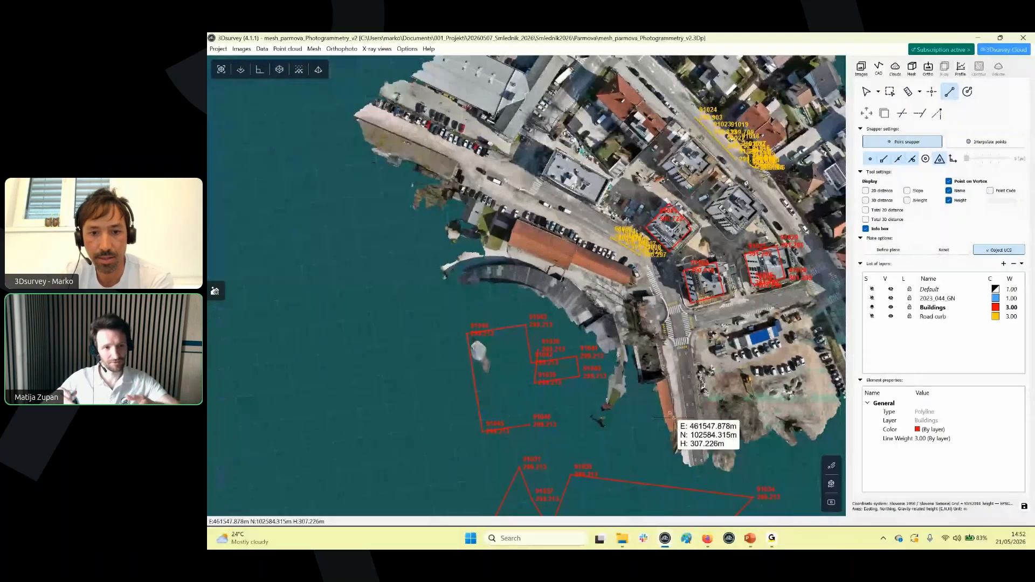
pyautogui.moveTo(673, 418); pyautogui.dragTo(549, 414, button='middle')
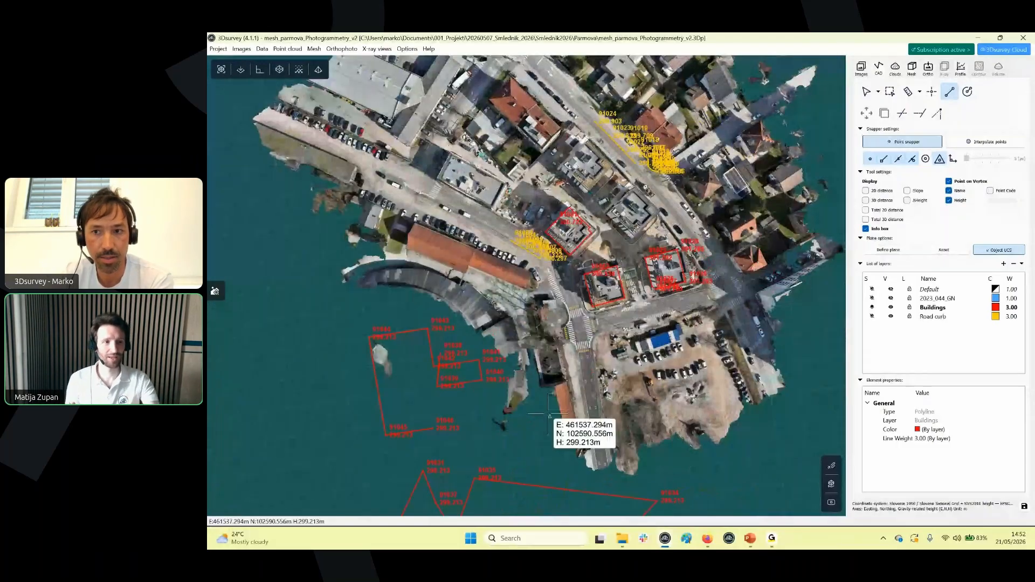
pyautogui.scroll(7, 585, 221)
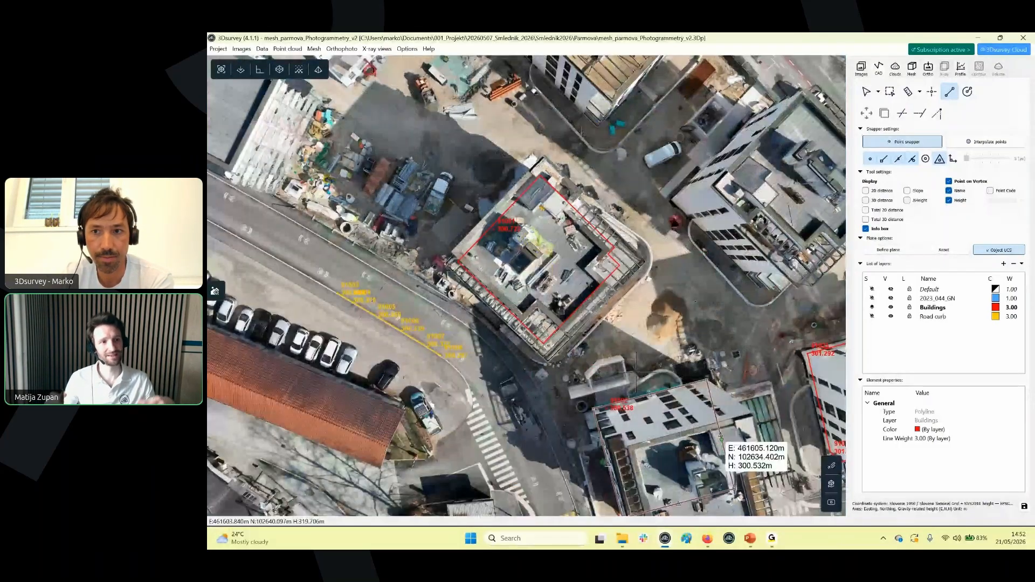
pyautogui.scroll(3, 563, 243)
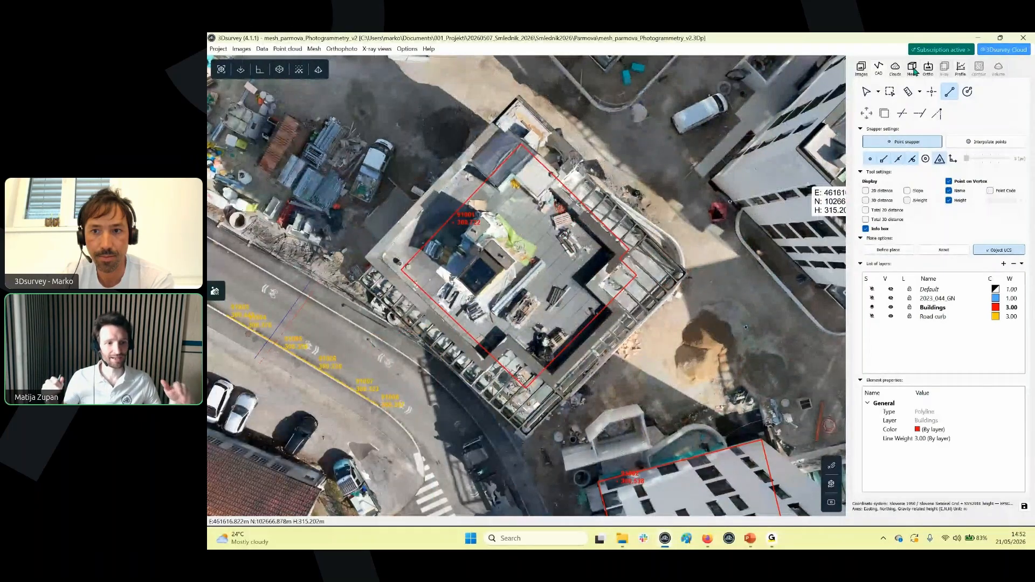
pyautogui.click(914, 70)
pyautogui.click(878, 70)
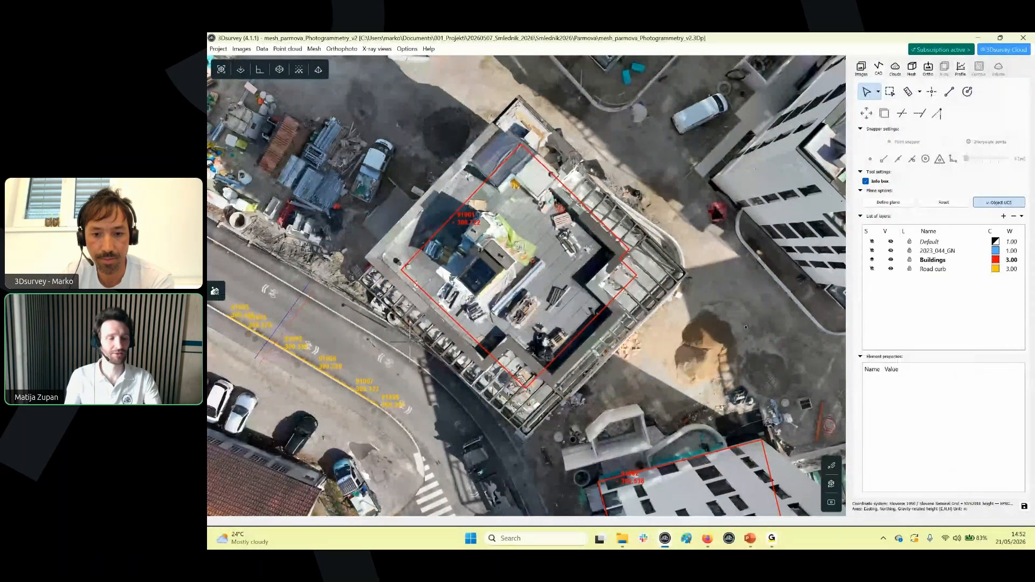
pyautogui.scroll(-4, 410, 341)
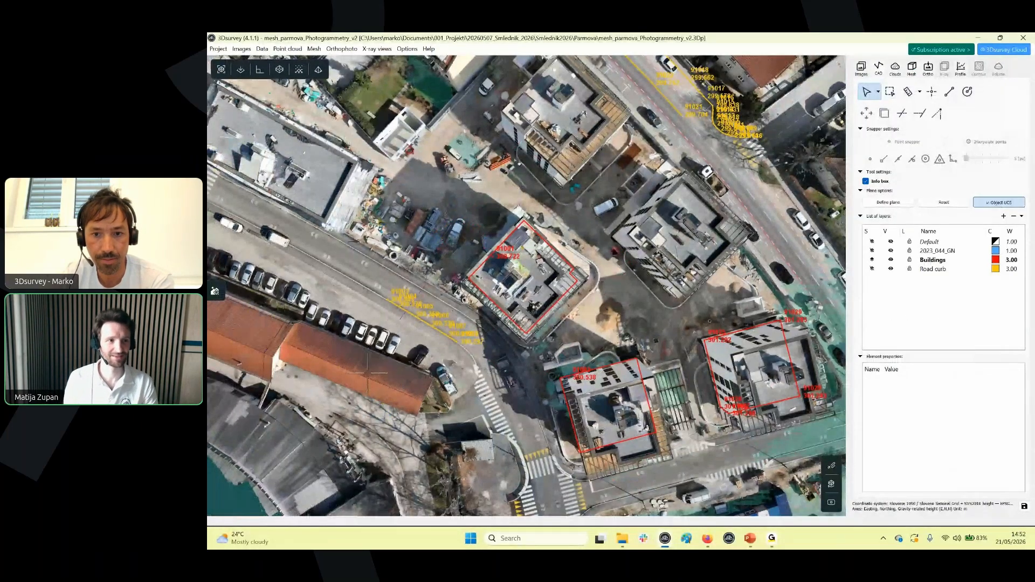
pyautogui.scroll(-2, 368, 372)
pyautogui.moveTo(406, 441); pyautogui.dragTo(529, 319, button='middle')
pyautogui.scroll(-1, 588, 258)
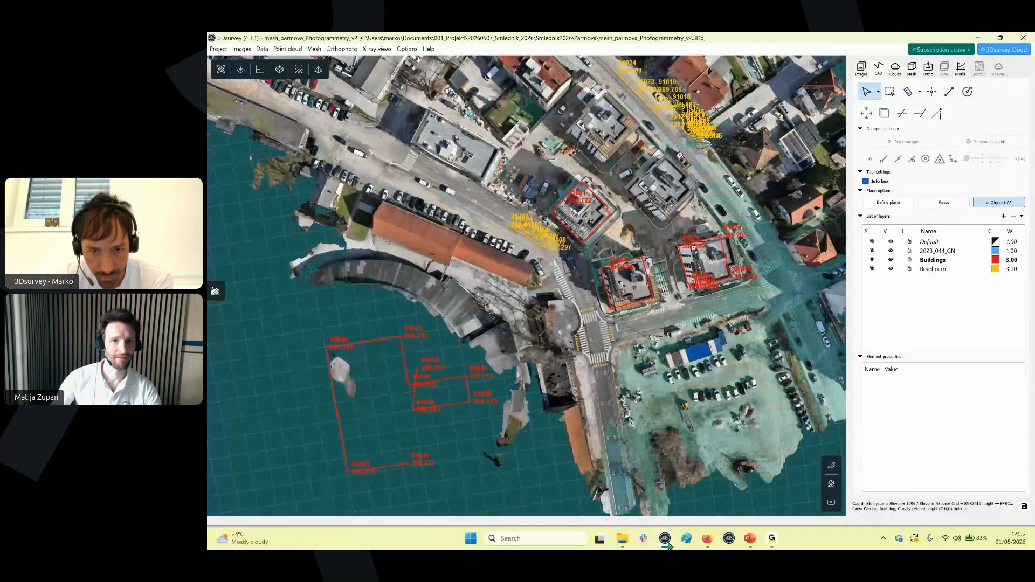
# Step: Switch to the Potocnikova_2_Ground_orthophoto project and view its textured mesh Mesh_4_0 around the parking lot and buildings
pyautogui.moveTo(668, 545)
pyautogui.click(704, 513)
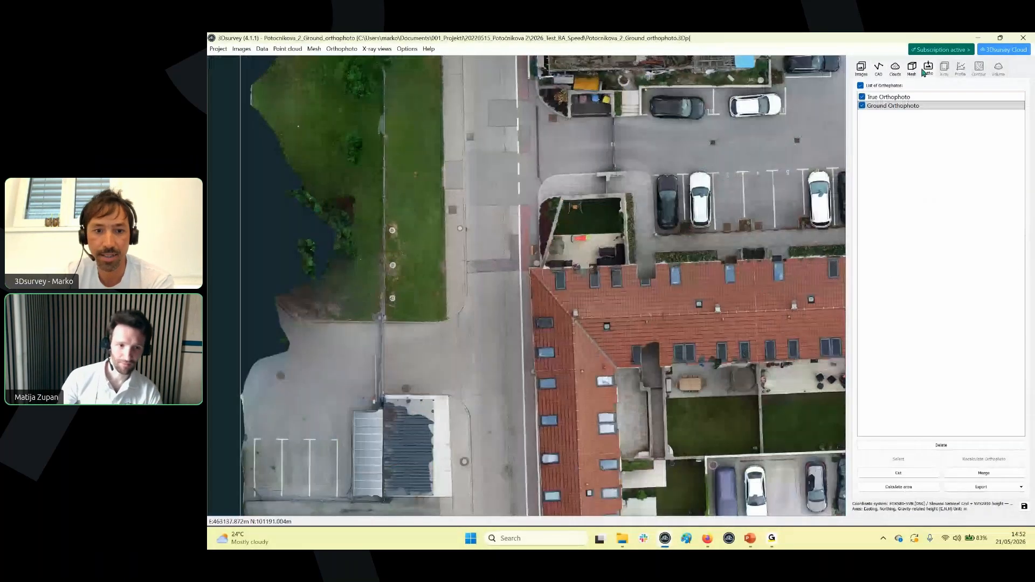
pyautogui.click(912, 67)
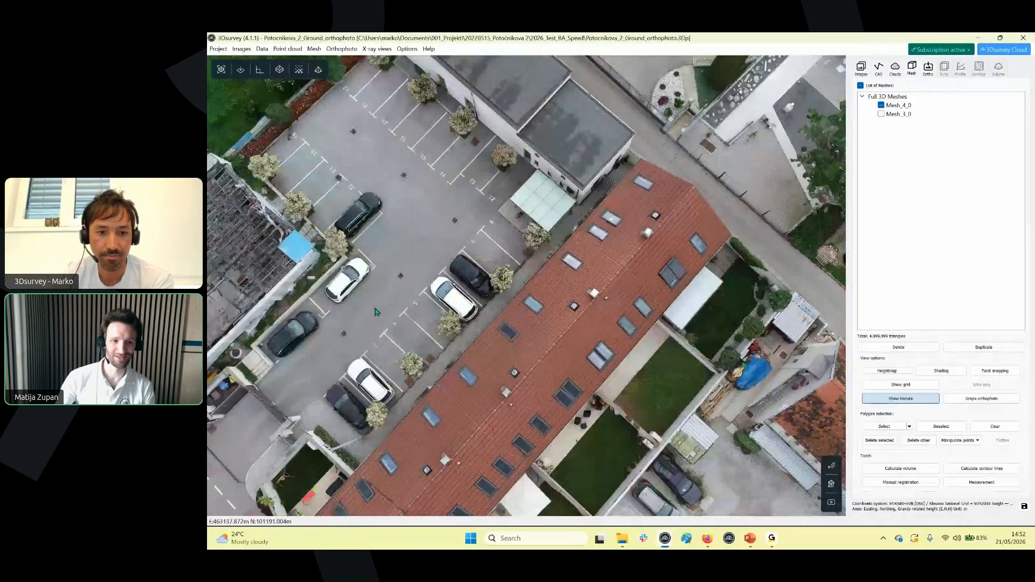
pyautogui.moveTo(377, 312); pyautogui.dragTo(468, 332)
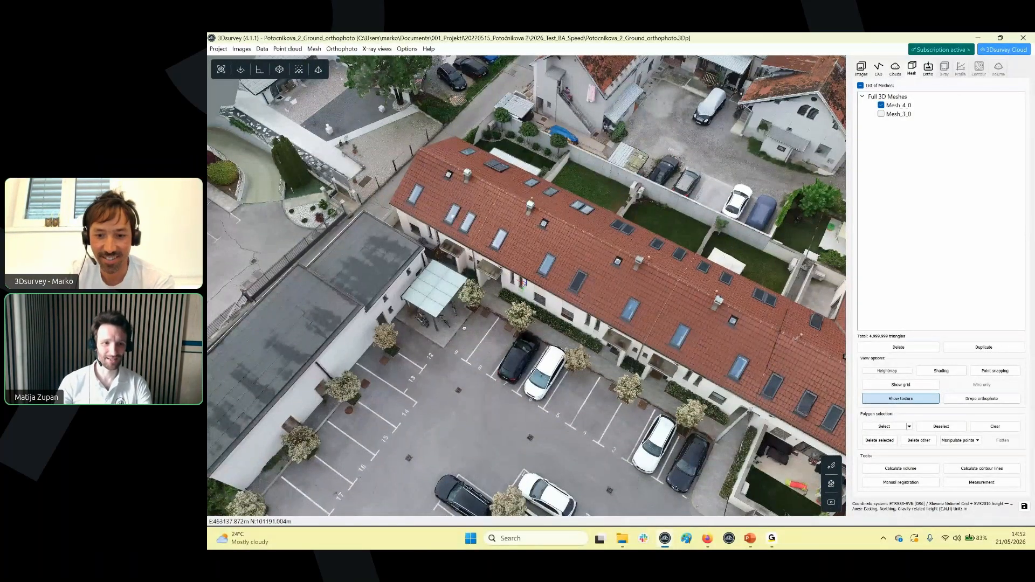
pyautogui.moveTo(464, 329); pyautogui.dragTo(549, 258, button='middle')
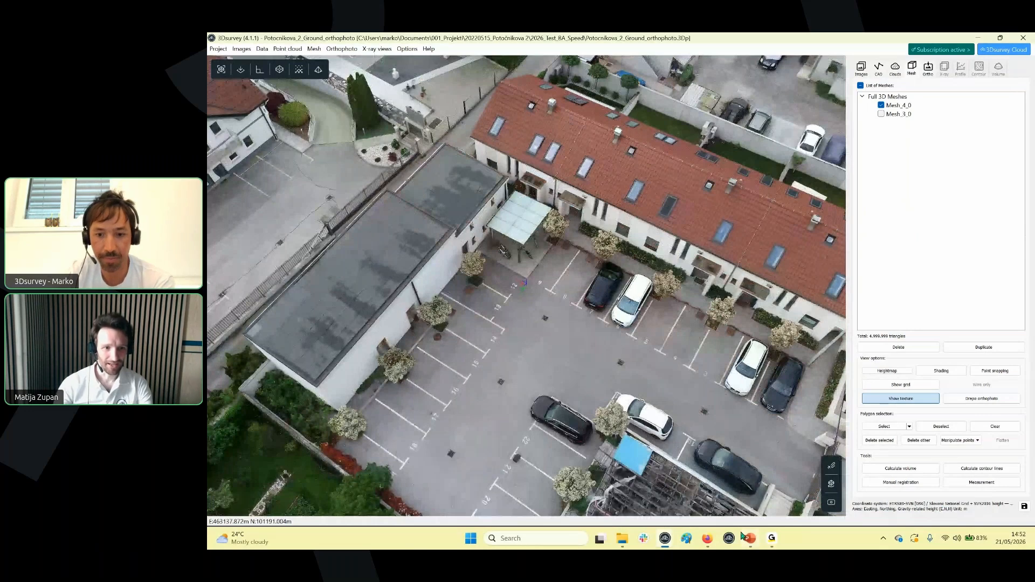
pyautogui.moveTo(751, 540)
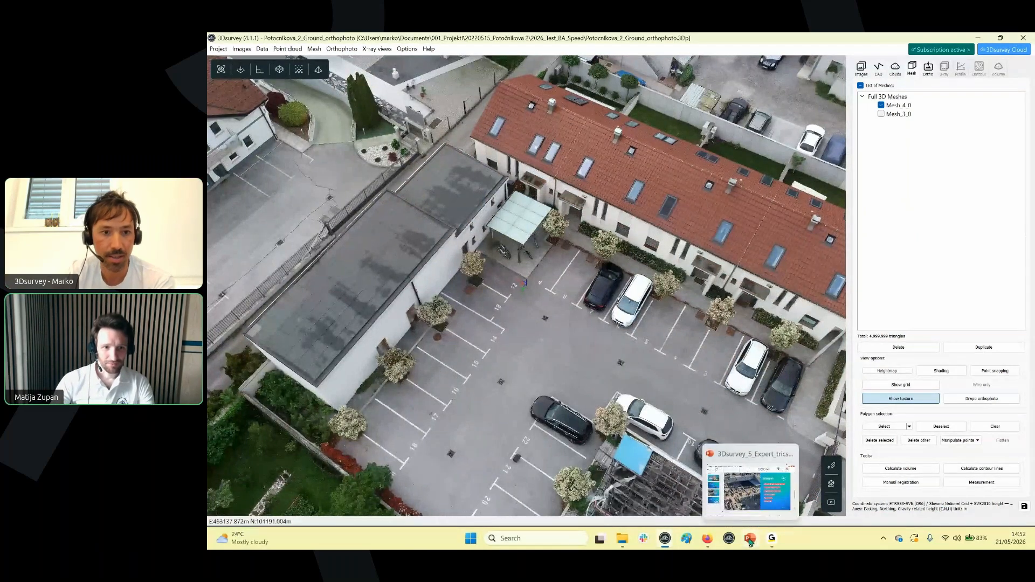
pyautogui.click(844, 498)
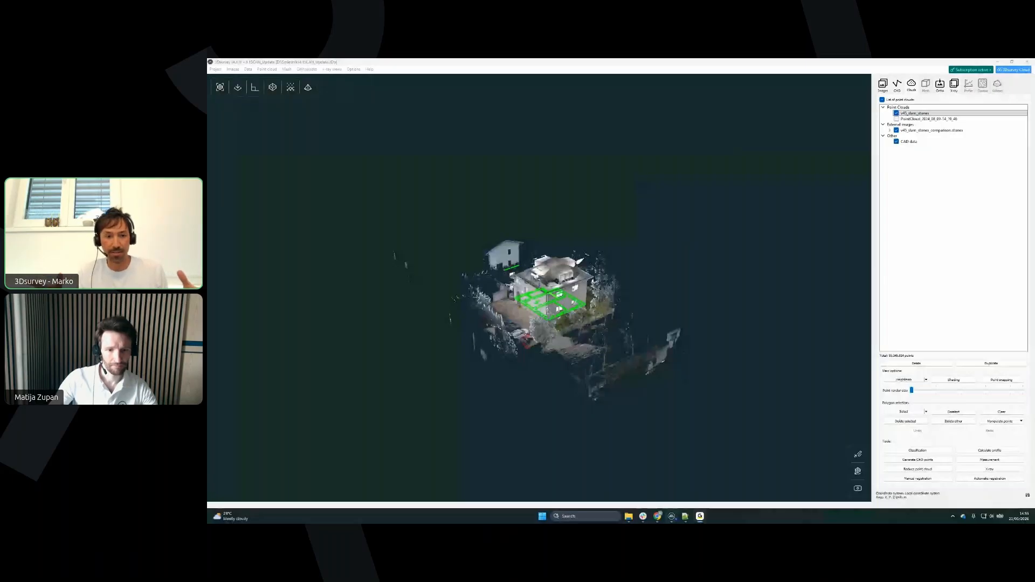
pyautogui.moveTo(671, 516)
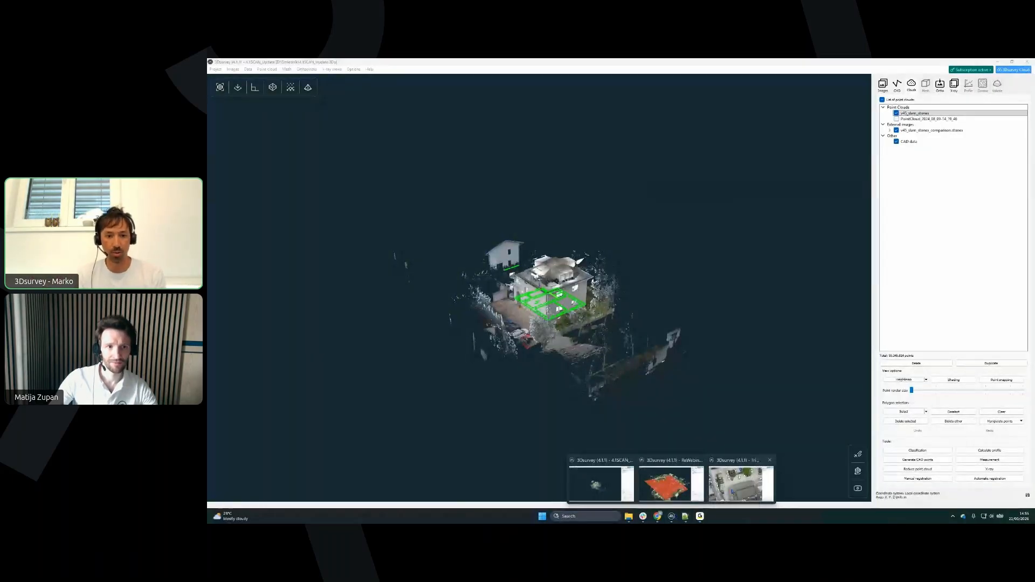
# Step: Switch to the town parking lot project with the textured mesh NewMesh and display the camera positions above it
pyautogui.click(732, 492)
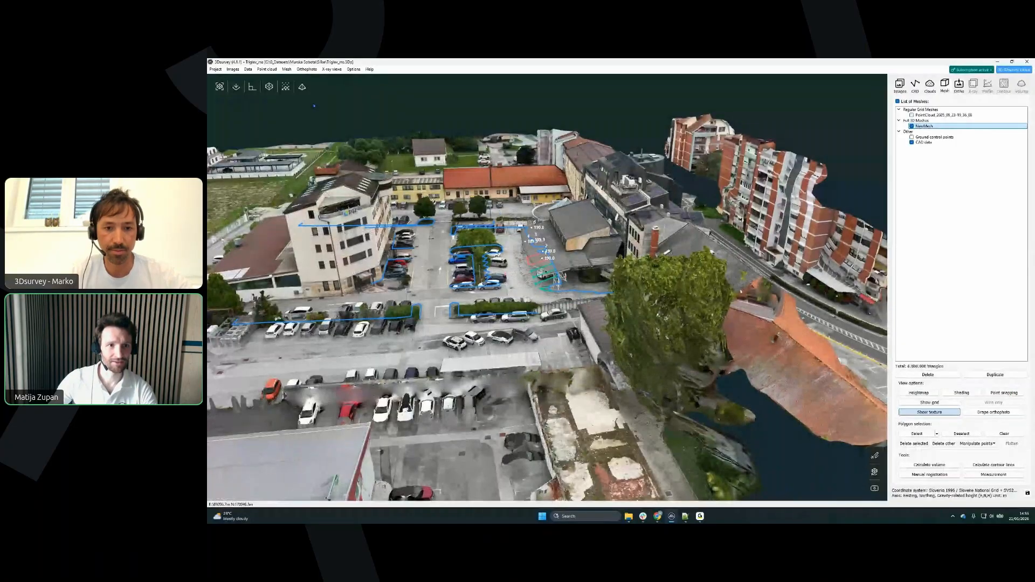
pyautogui.click(302, 87)
pyautogui.moveTo(496, 181); pyautogui.dragTo(518, 315)
pyautogui.moveTo(397, 333); pyautogui.dragTo(355, 326)
pyautogui.moveTo(641, 380); pyautogui.dragTo(238, 341)
pyautogui.scroll(3, 237, 340)
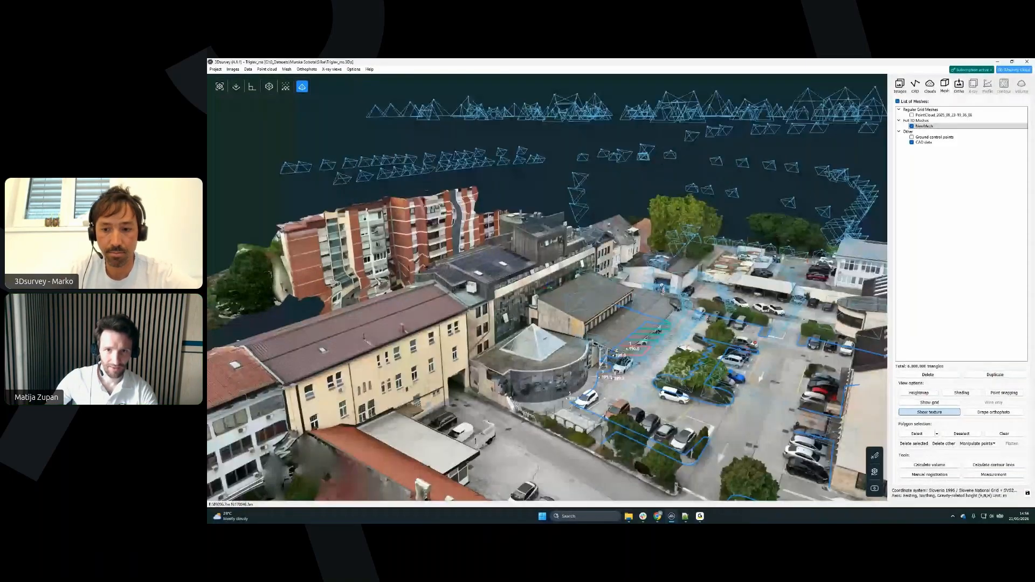
# Step: Examine the camera positions above the mesh and the CAD lines on the parking lot beside the building's canopy
pyautogui.moveTo(717, 240); pyautogui.dragTo(672, 233)
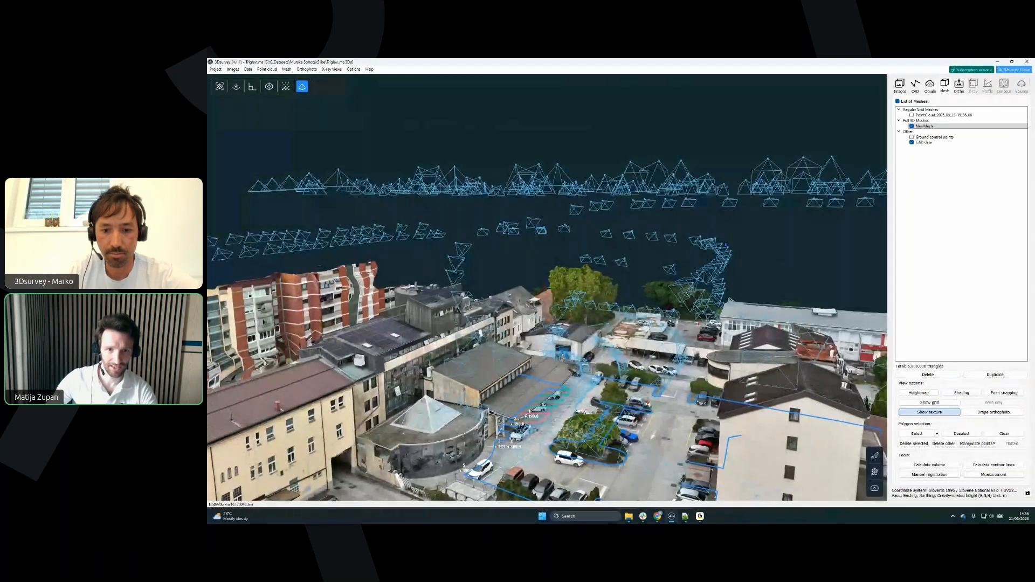
pyautogui.moveTo(722, 281); pyautogui.dragTo(740, 243)
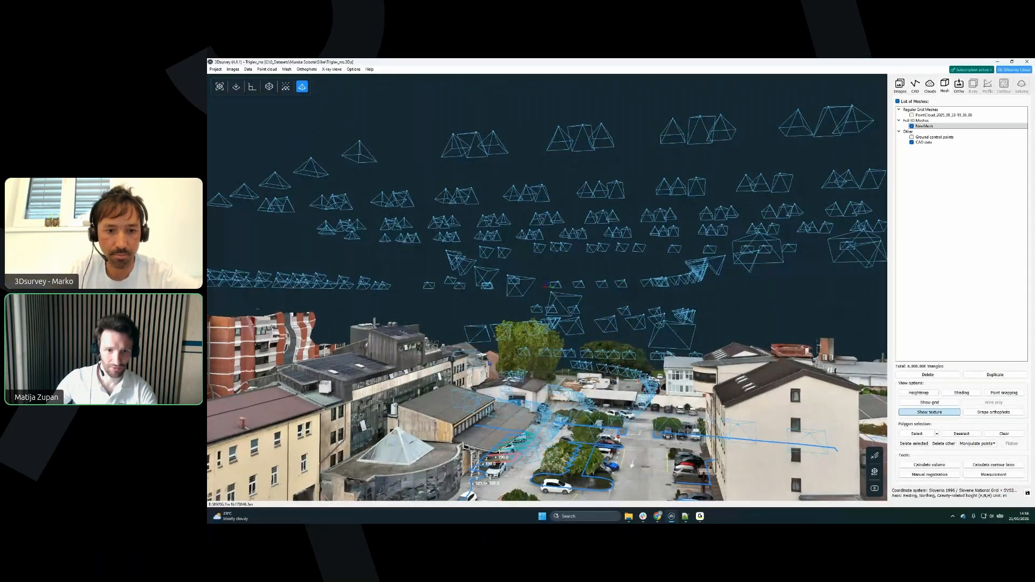
pyautogui.scroll(1, 489, 364)
pyautogui.scroll(1, 489, 364)
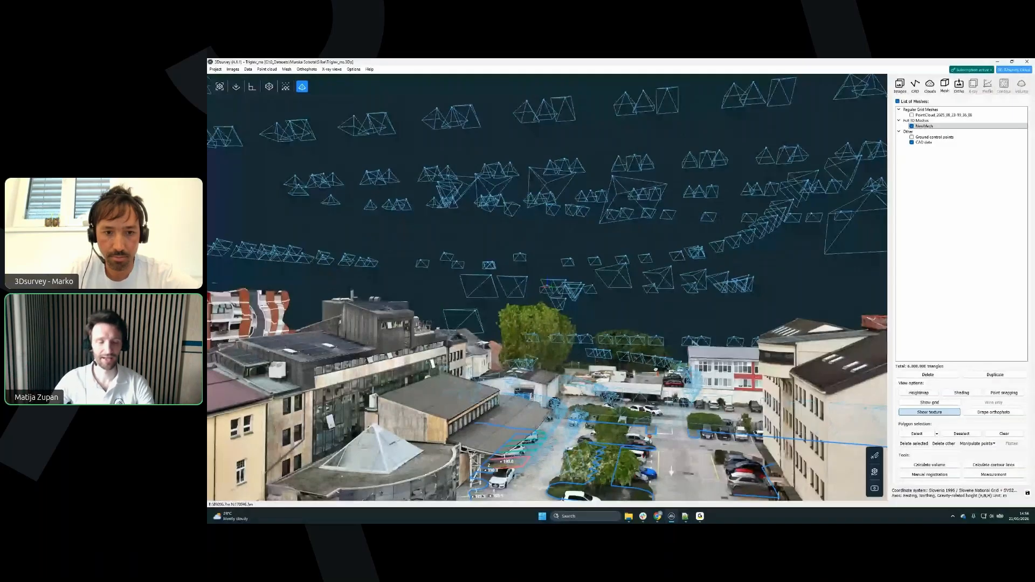
pyautogui.moveTo(655, 370); pyautogui.dragTo(672, 329)
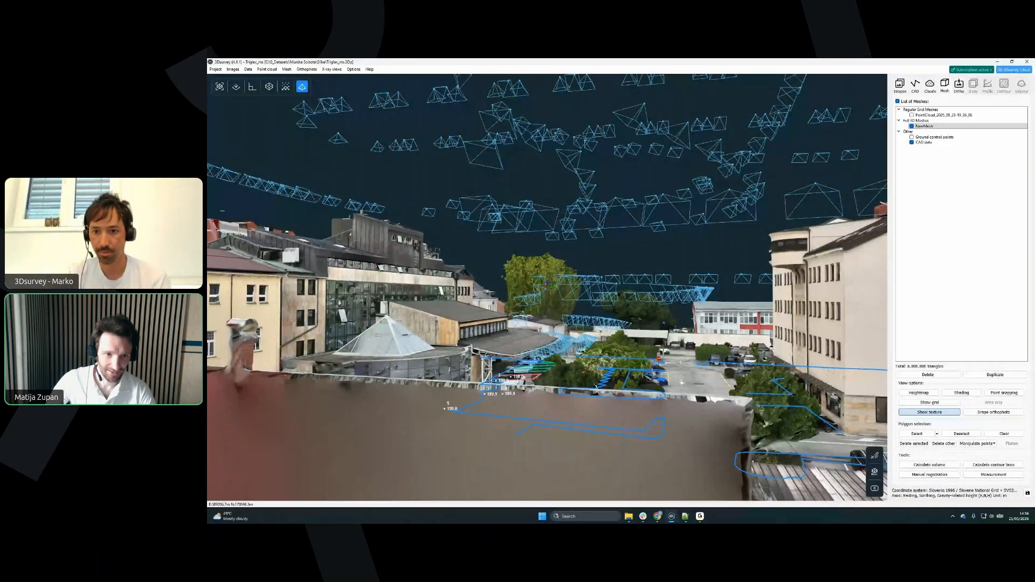
pyautogui.scroll(3, 596, 386)
pyautogui.scroll(2, 604, 400)
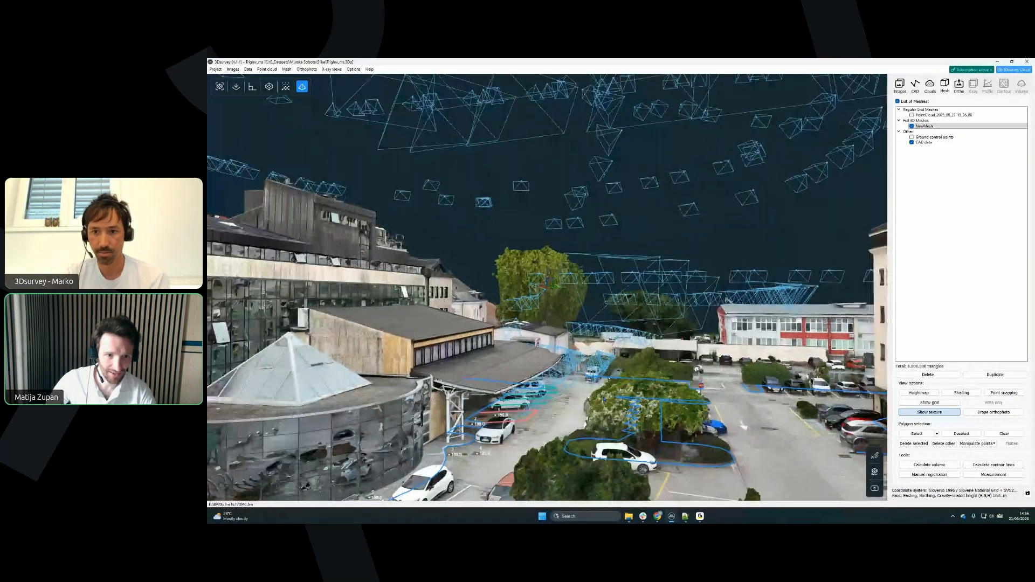
pyautogui.scroll(2, 555, 405)
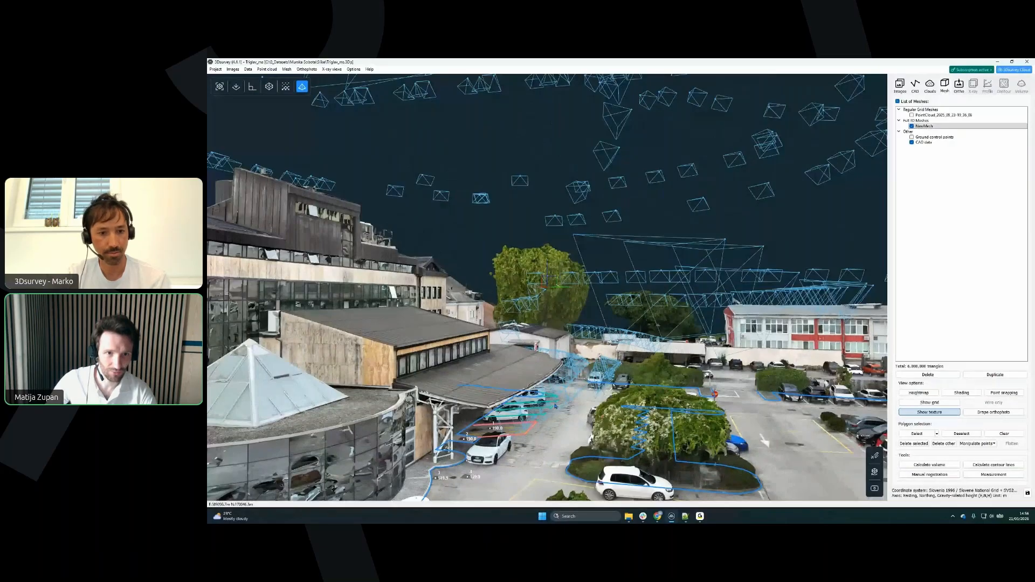
pyautogui.scroll(2, 555, 405)
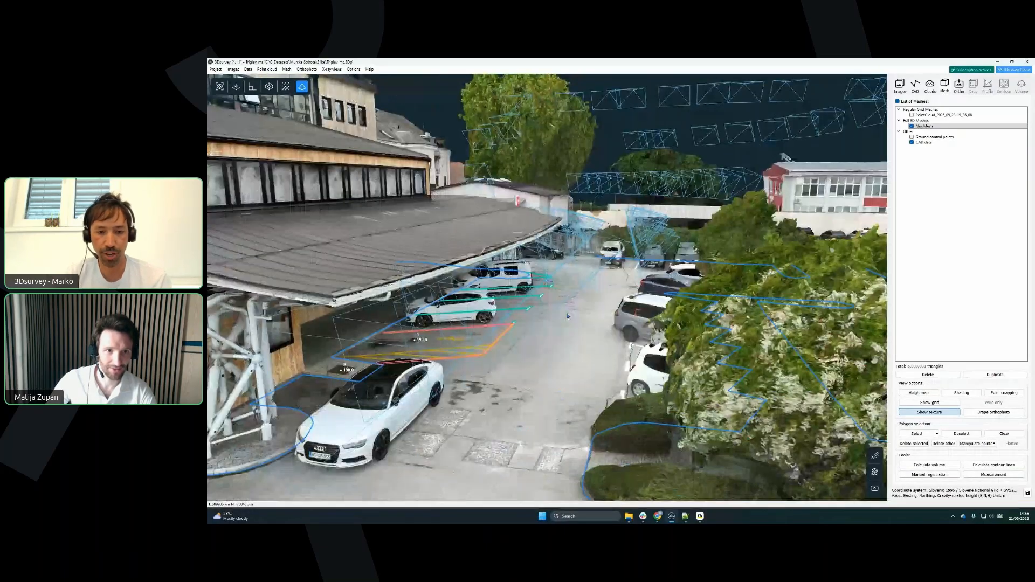
pyautogui.moveTo(567, 316); pyautogui.dragTo(580, 307)
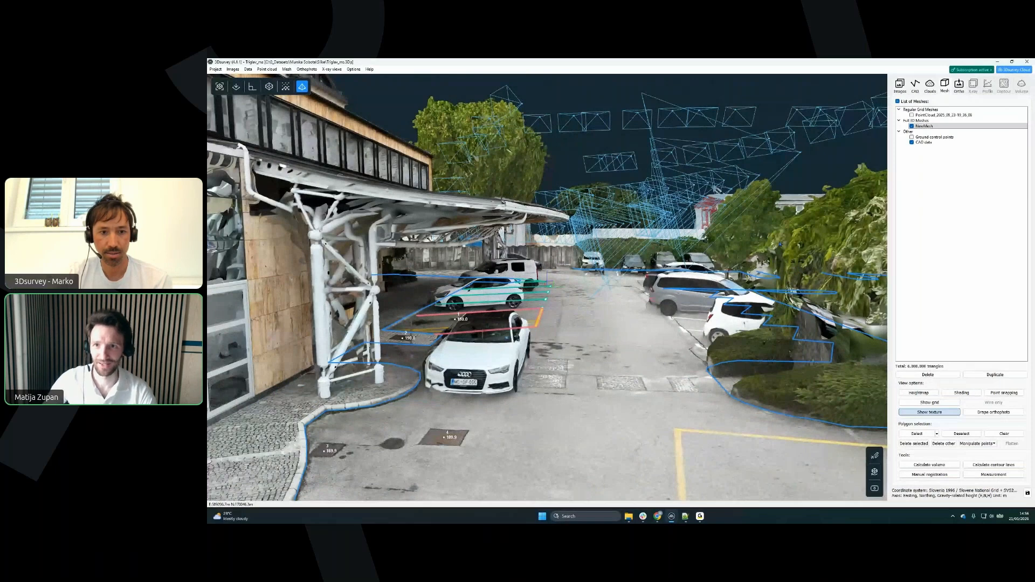
# Step: Start a CAD measurement that displays only the height difference, with 3D distance, total 2D and 3D distances and the info box turned off
pyautogui.click(915, 85)
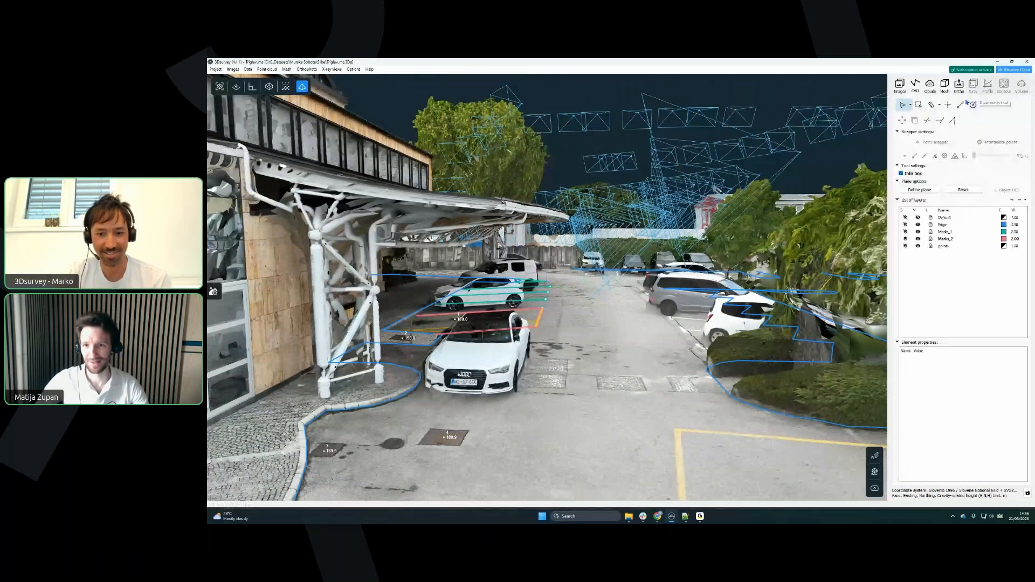
pyautogui.click(939, 104)
pyautogui.click(949, 116)
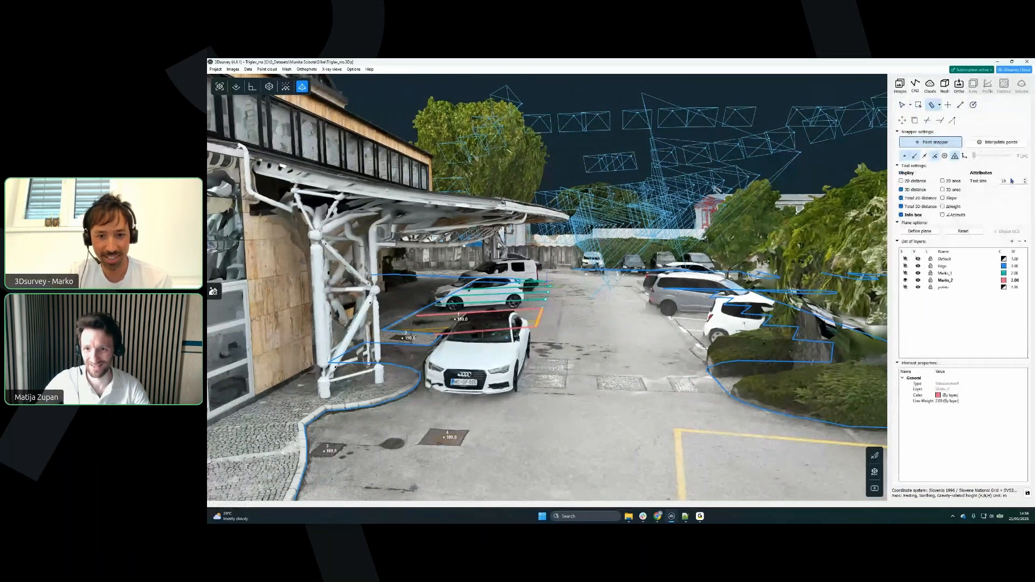
pyautogui.click(901, 191)
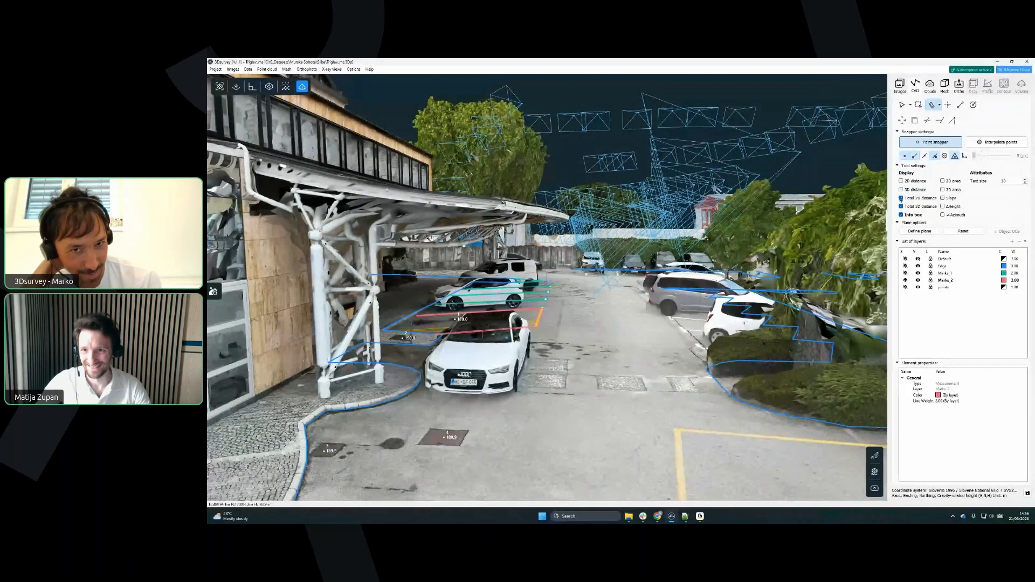
pyautogui.click(901, 198)
pyautogui.click(901, 206)
pyautogui.click(900, 215)
pyautogui.click(942, 206)
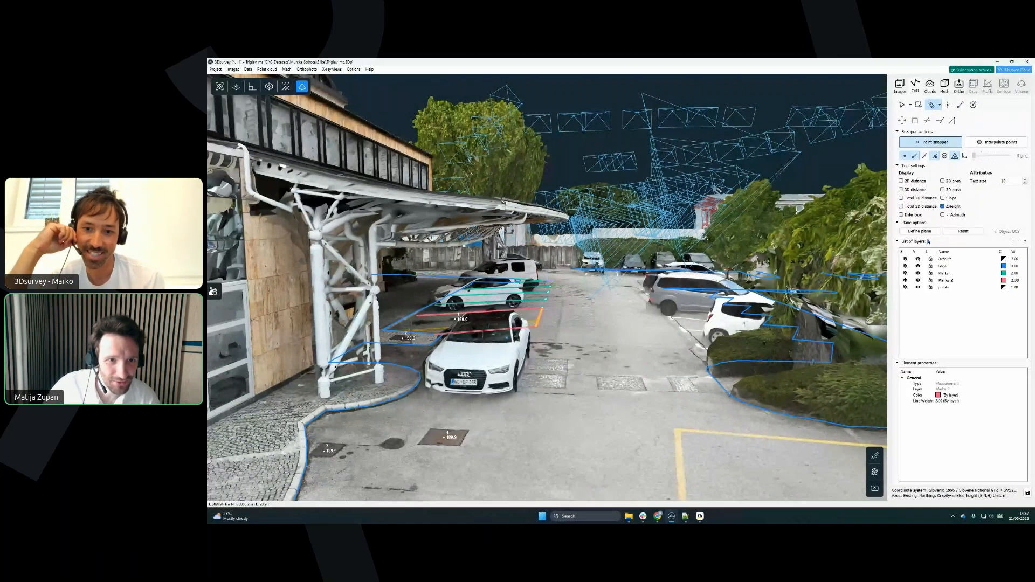
# Step: Measure the height from the outer corner of the canopy roof straight down to the asphalt
pyautogui.moveTo(585, 215); pyautogui.dragTo(558, 216)
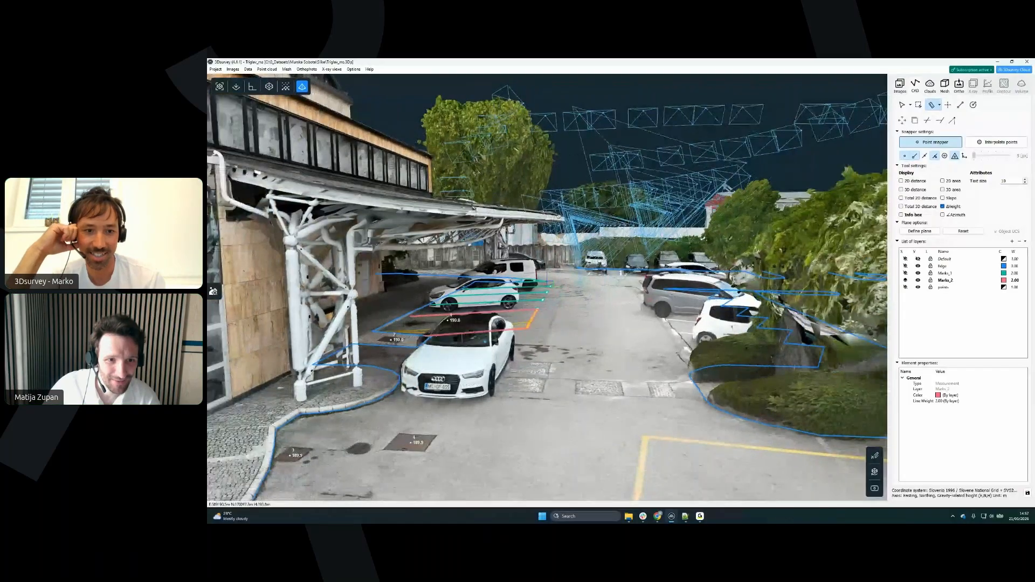
pyautogui.click(558, 217)
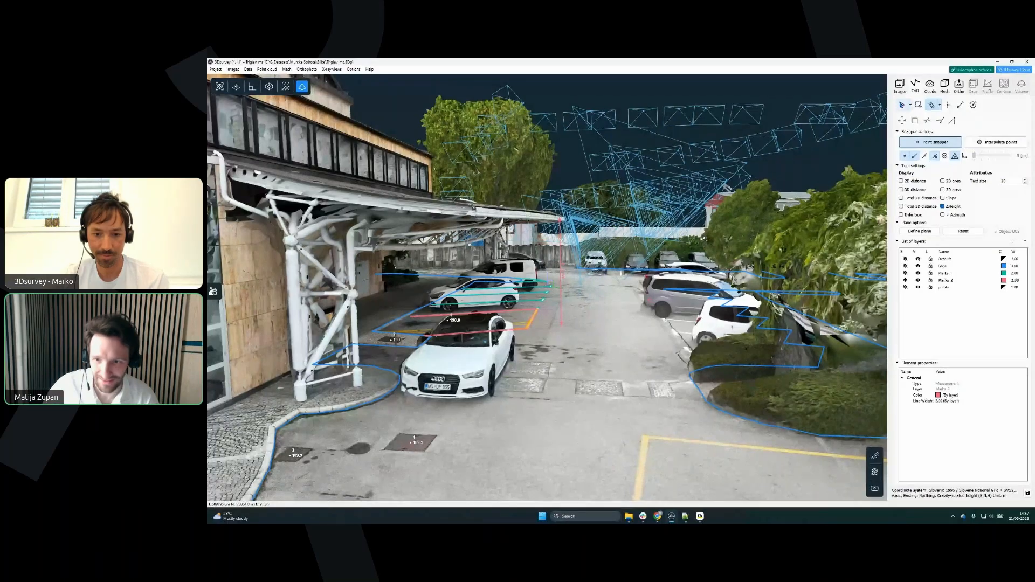
pyautogui.click(902, 105)
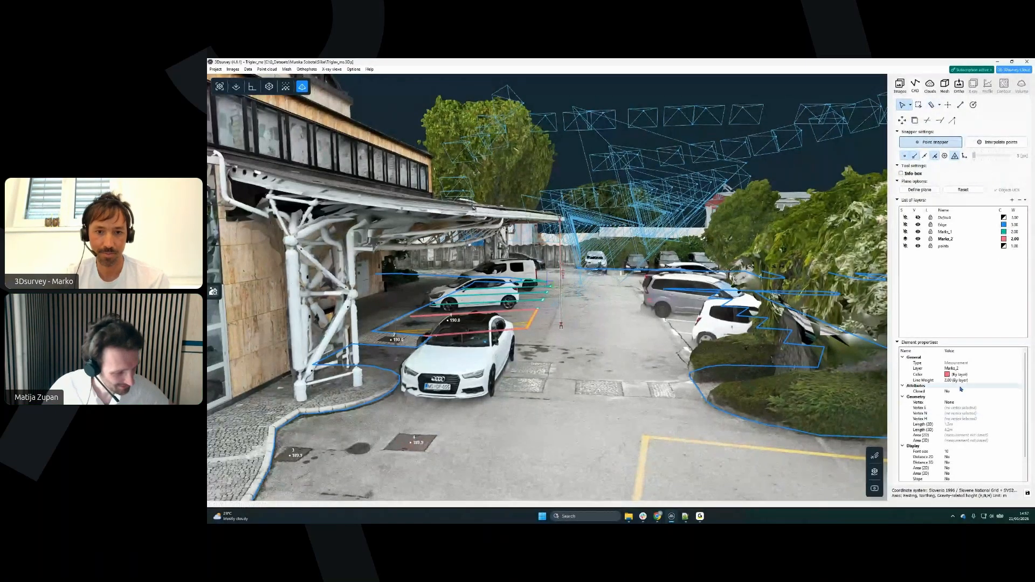
# Step: Set the canopy height measurement's font size to 20, check its label and deselect it
pyautogui.doubleClick(961, 451)
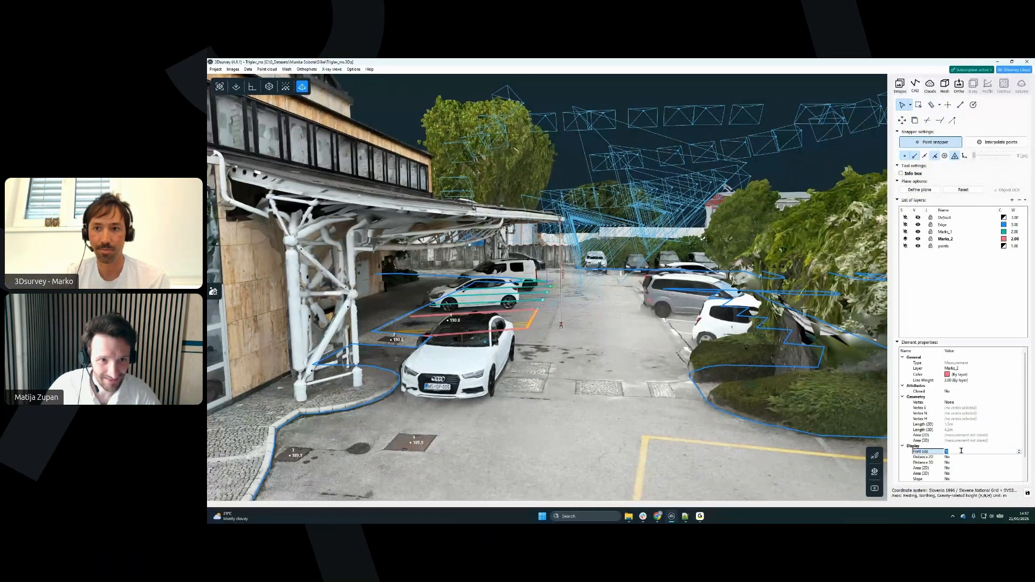
pyautogui.write('20')
pyautogui.press('Return')
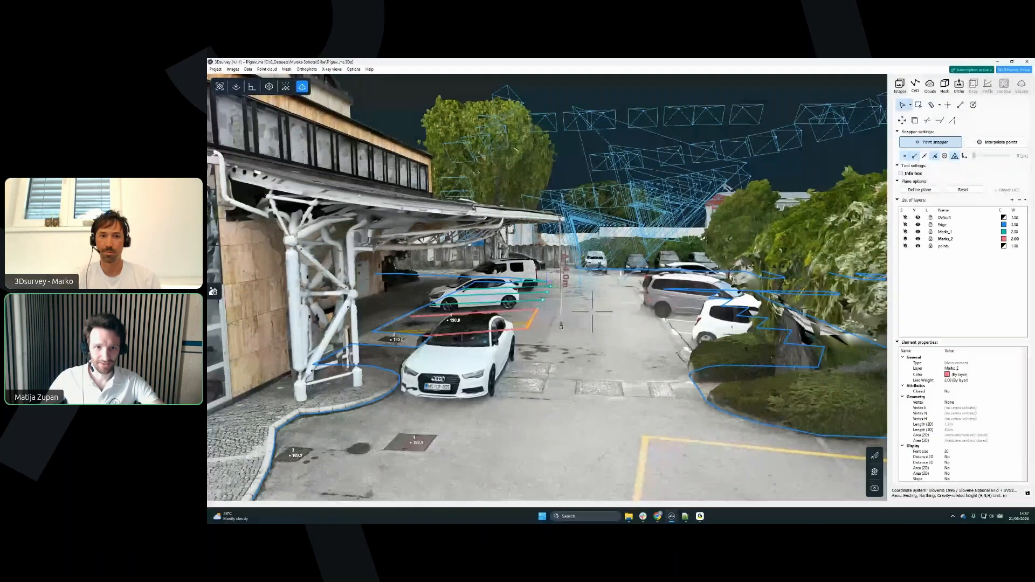
pyautogui.moveTo(593, 311); pyautogui.dragTo(627, 339)
pyautogui.scroll(-3, 627, 340)
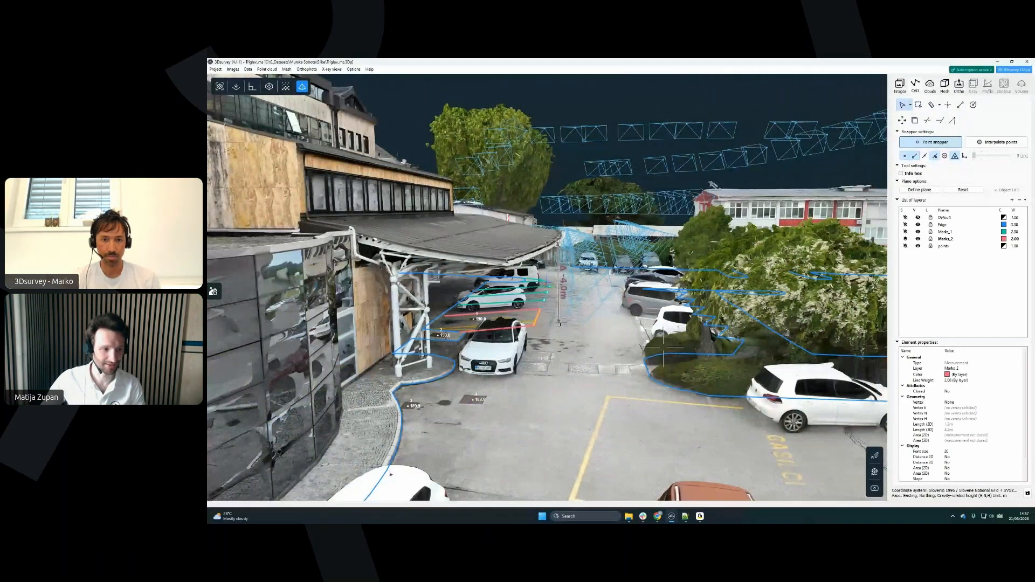
pyautogui.press('Escape')
pyautogui.moveTo(652, 350); pyautogui.dragTo(656, 345)
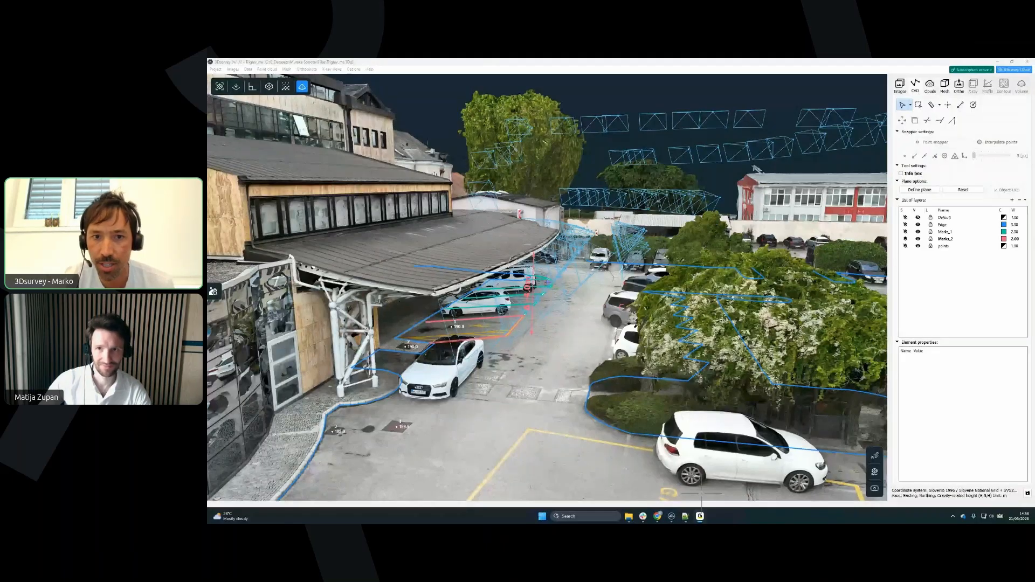
# Step: Review the cloud upload wizard with CAD data, NewMesh and TopDown_Orthophoto chosen, look through the target projects, and close it without uploading
pyautogui.click(1014, 70)
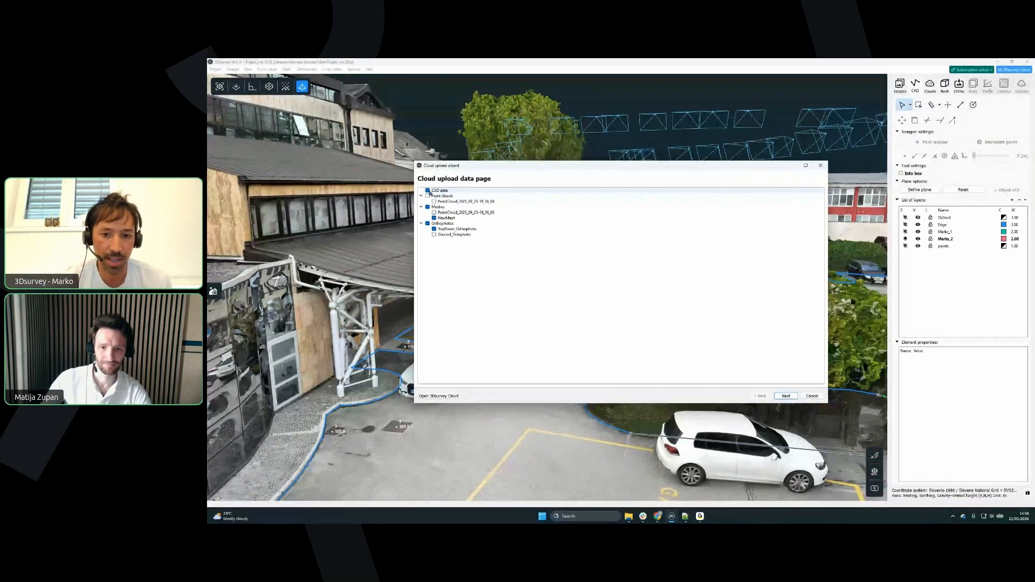
pyautogui.click(787, 396)
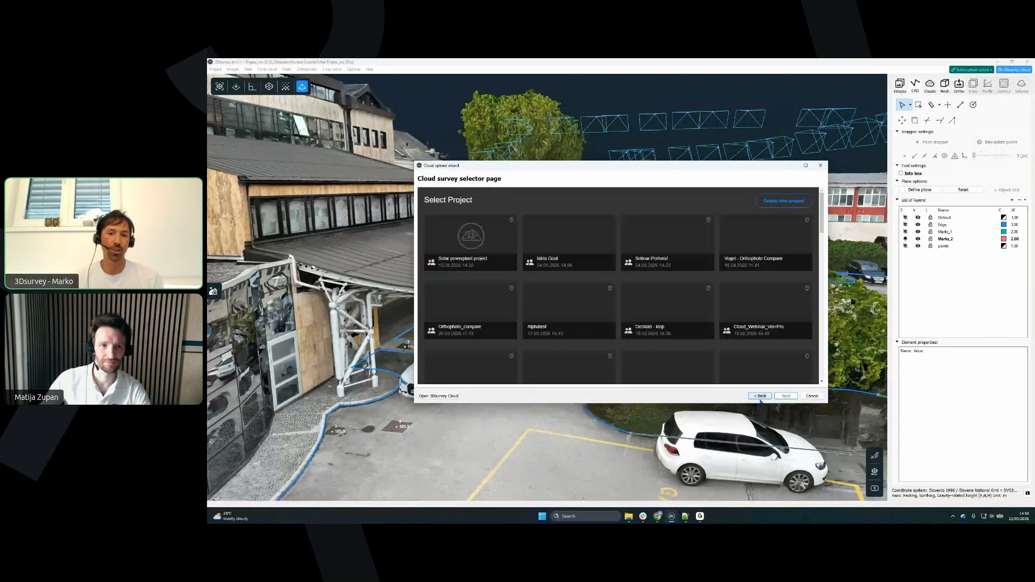
pyautogui.scroll(-1, 655, 331)
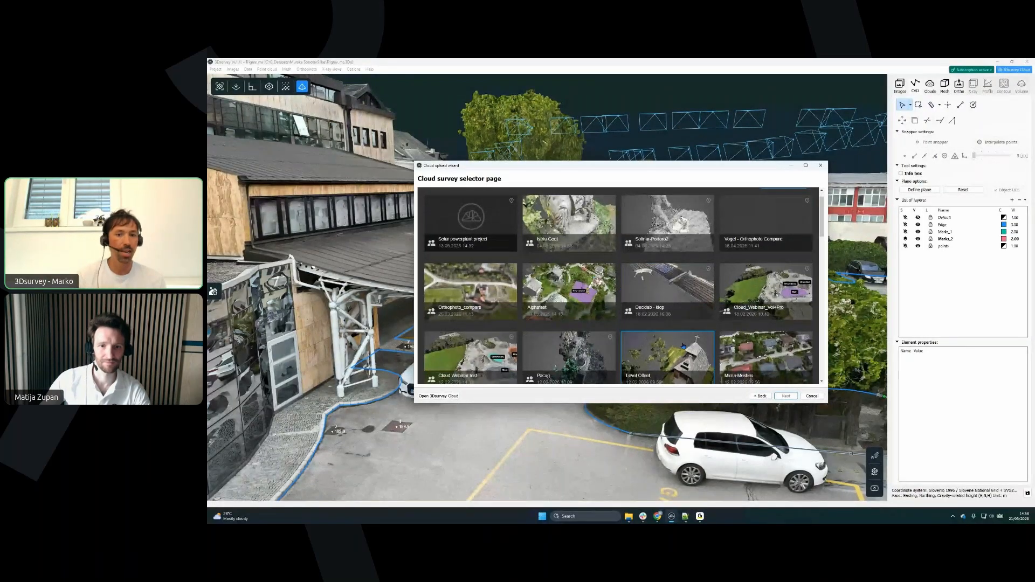
pyautogui.click(682, 346)
pyautogui.click(786, 396)
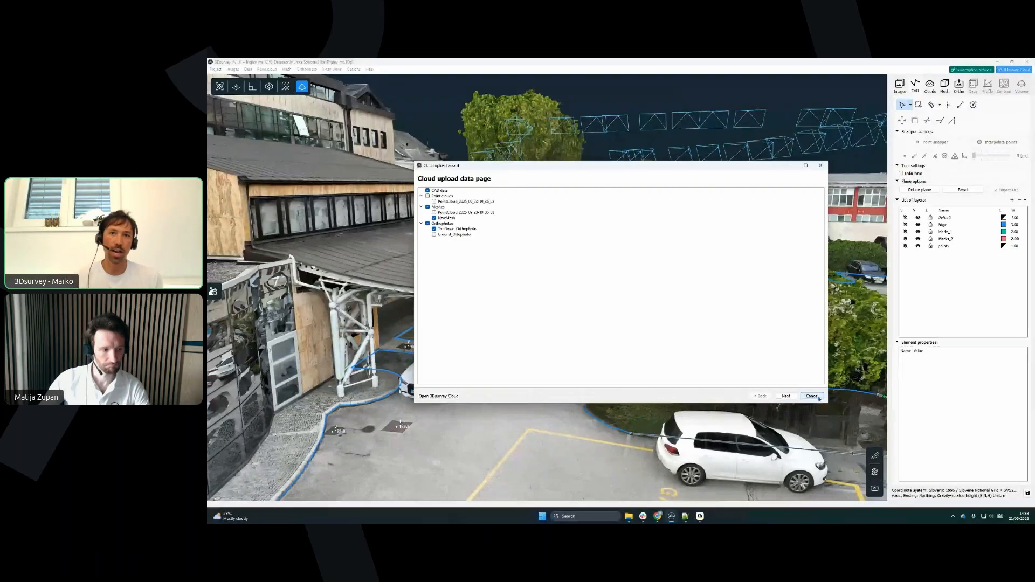
pyautogui.click(812, 396)
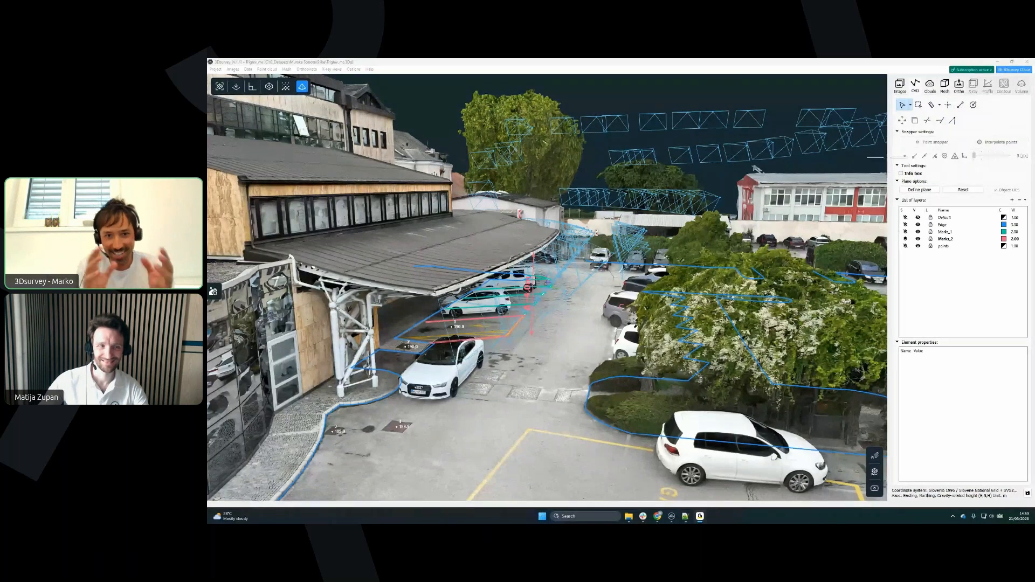
# Step: Open the project transformation and bring up its object selection, enlarged to show the whole list
pyautogui.click(249, 69)
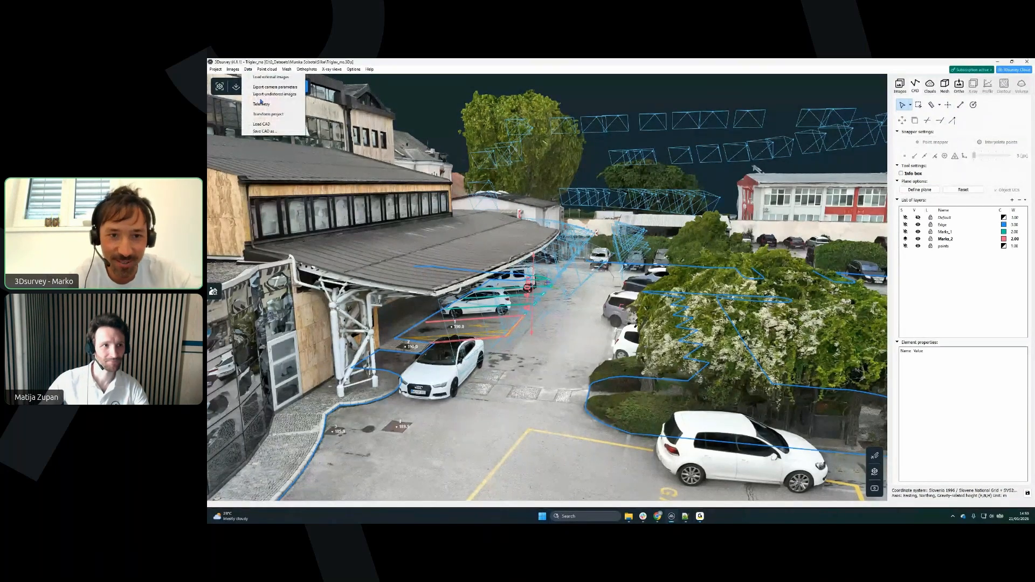
pyautogui.click(284, 115)
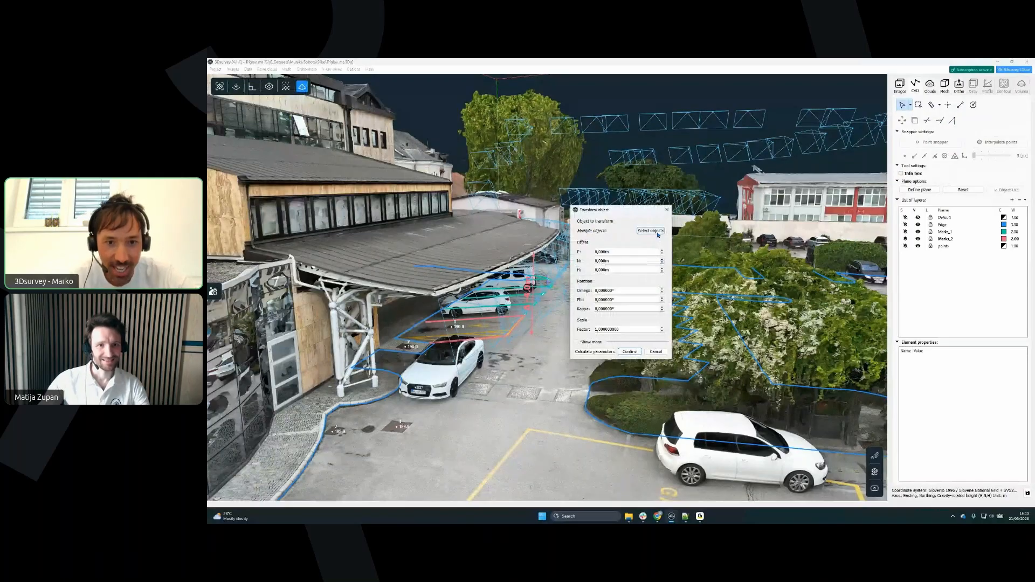
pyautogui.click(651, 231)
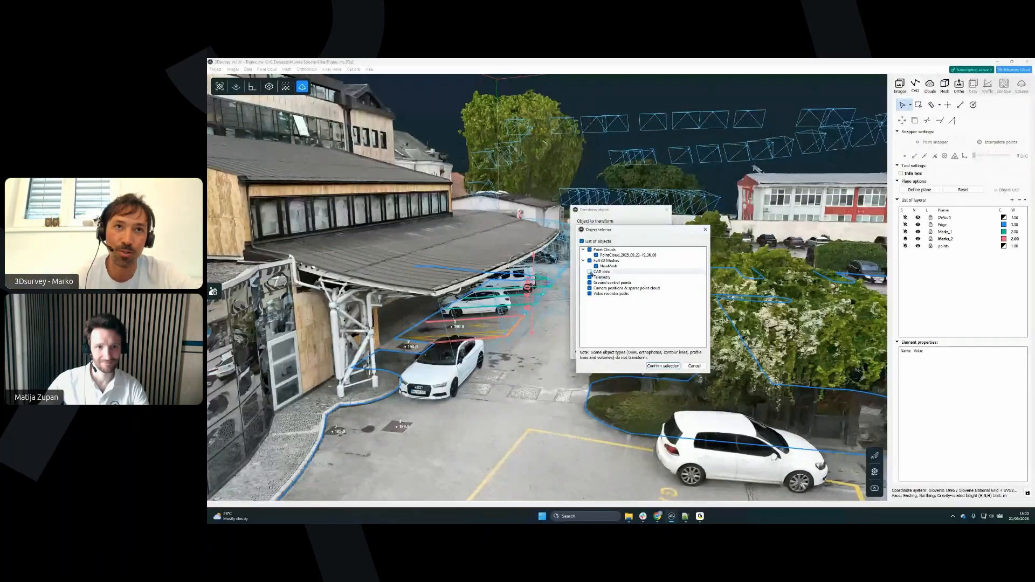
pyautogui.click(663, 366)
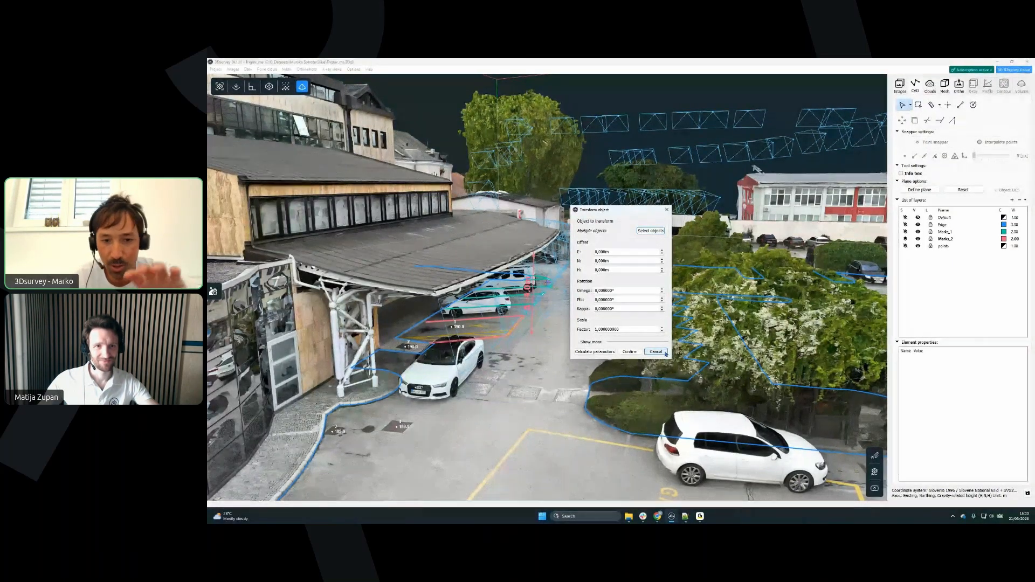
pyautogui.click(656, 232)
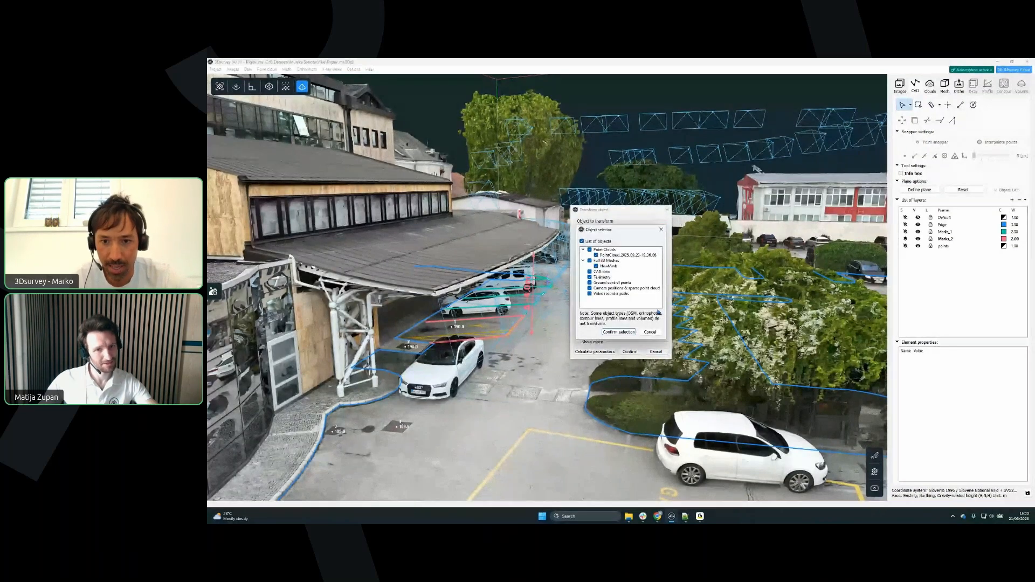
pyautogui.moveTo(666, 338); pyautogui.dragTo(692, 364)
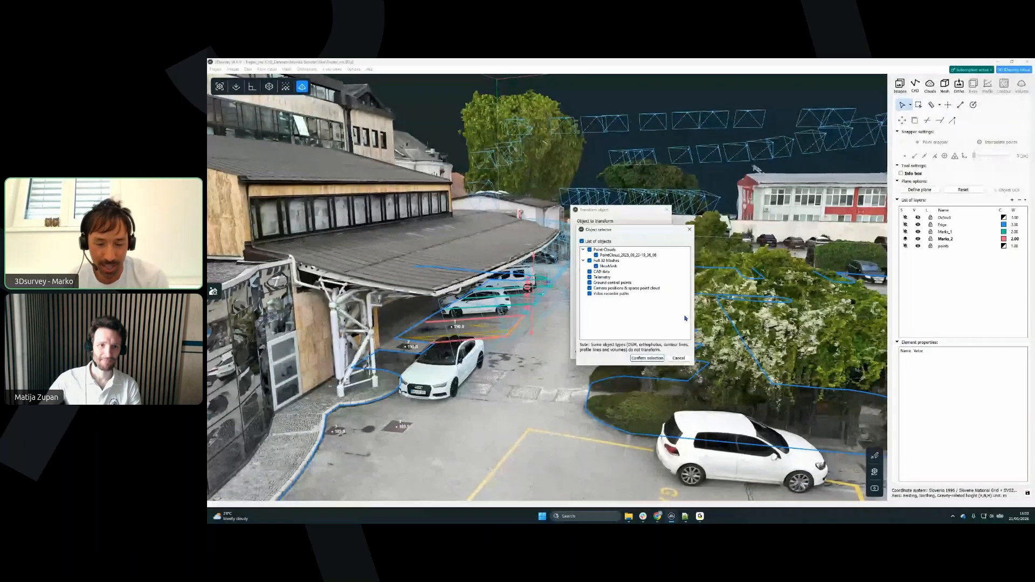
pyautogui.click(590, 249)
pyautogui.click(590, 261)
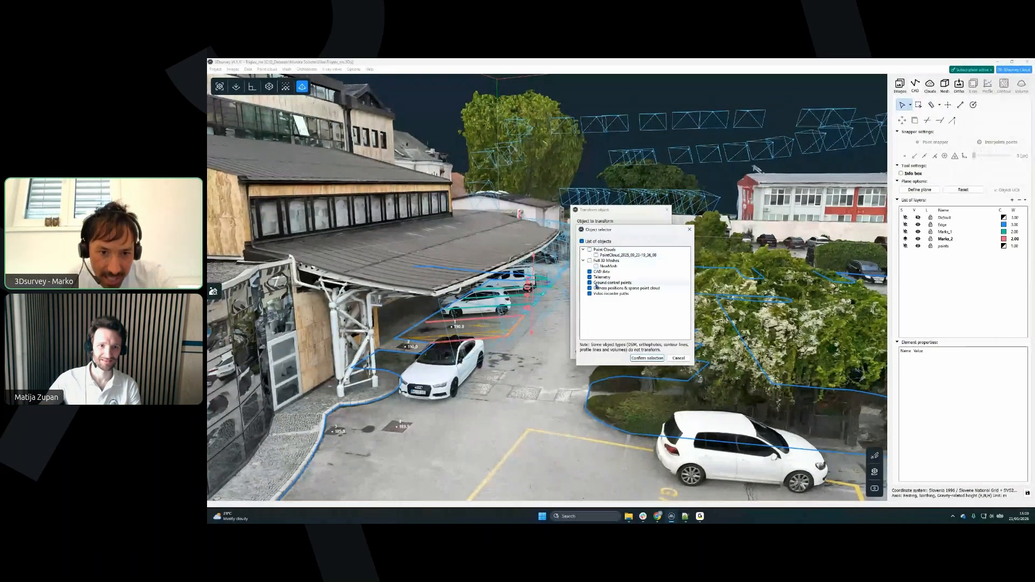
pyautogui.click(590, 277)
pyautogui.click(590, 283)
pyautogui.click(590, 288)
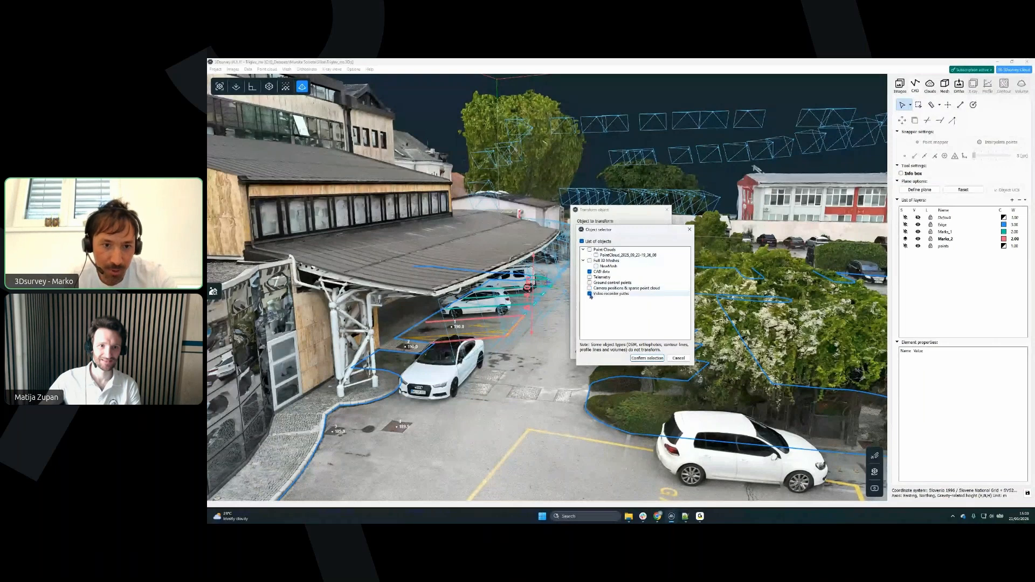
pyautogui.click(589, 294)
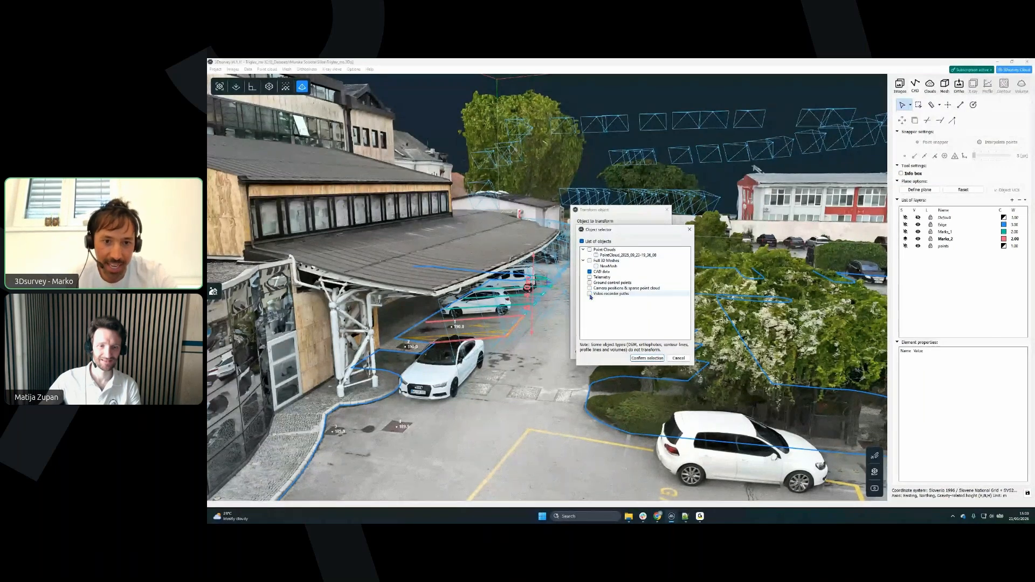
pyautogui.click(654, 360)
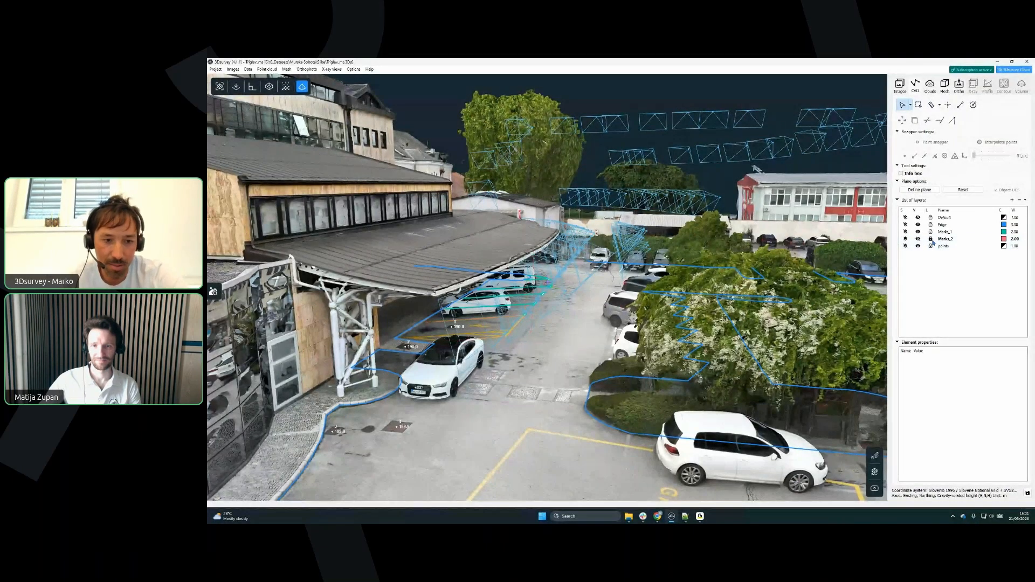
# Step: Reopen the project transformation and restrict the objects to transform to the CAD data only
pyautogui.click(247, 69)
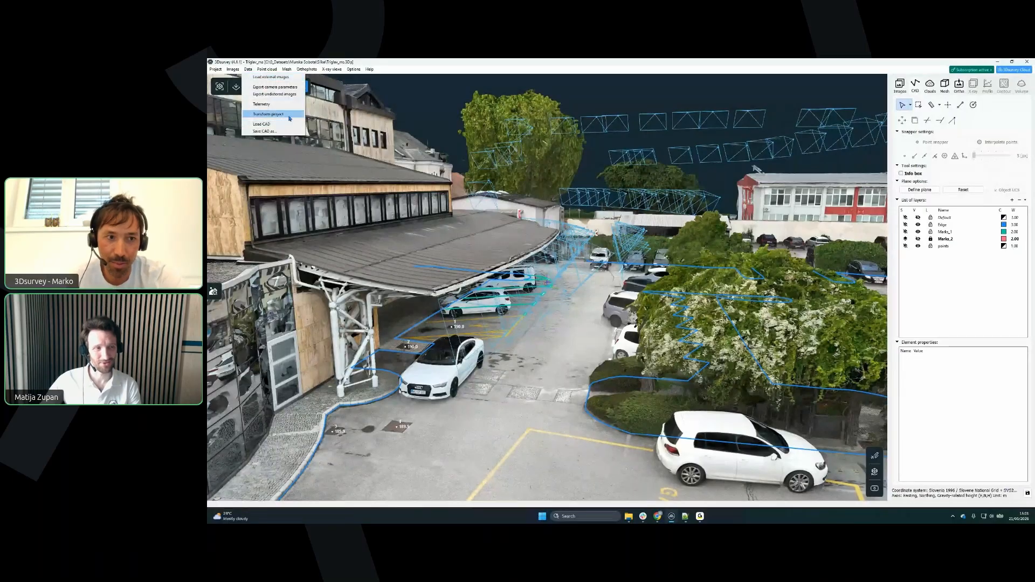
pyautogui.click(269, 114)
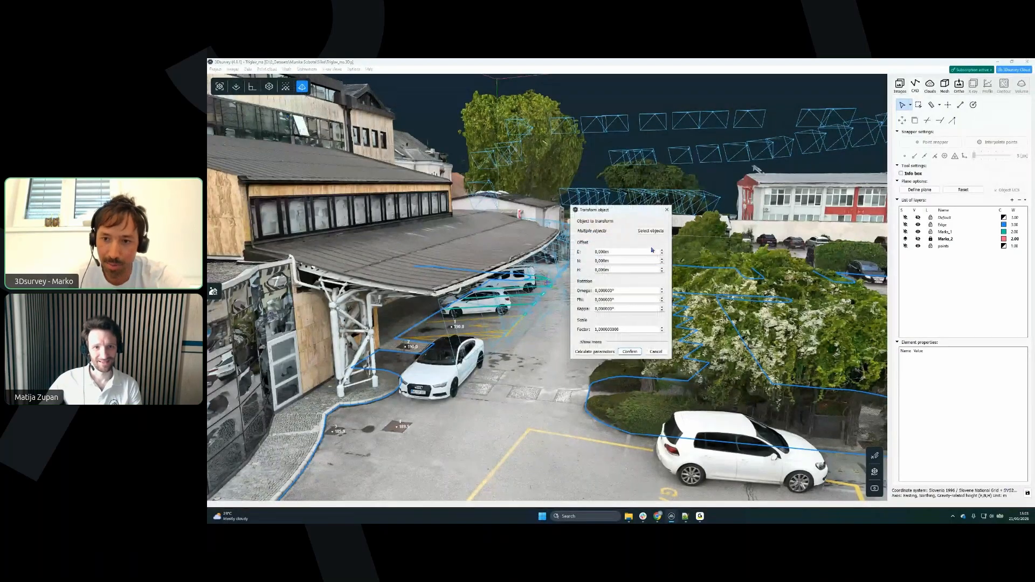
pyautogui.click(650, 231)
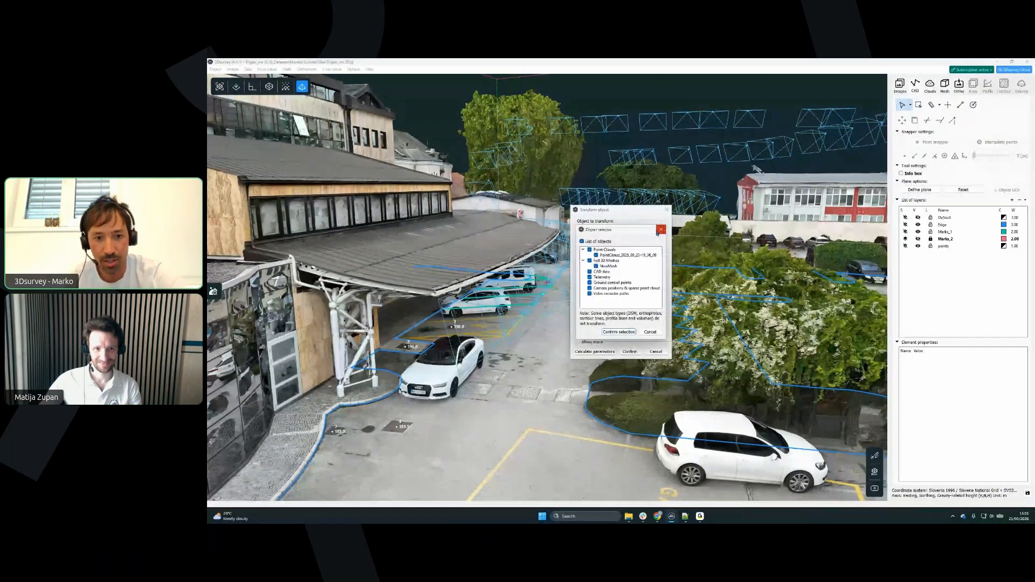
pyautogui.click(582, 241)
pyautogui.click(589, 271)
pyautogui.click(619, 332)
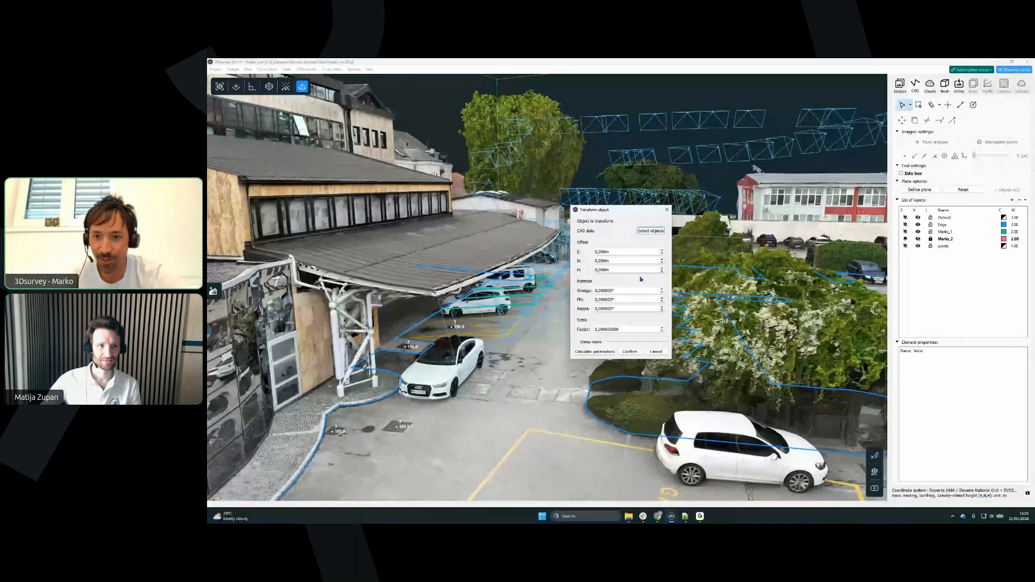
# Step: Raise the CAD data by applying a positive H offset, leaving the E and N offsets at zero
pyautogui.scroll(10, 630, 269)
pyautogui.scroll(-2, 629, 268)
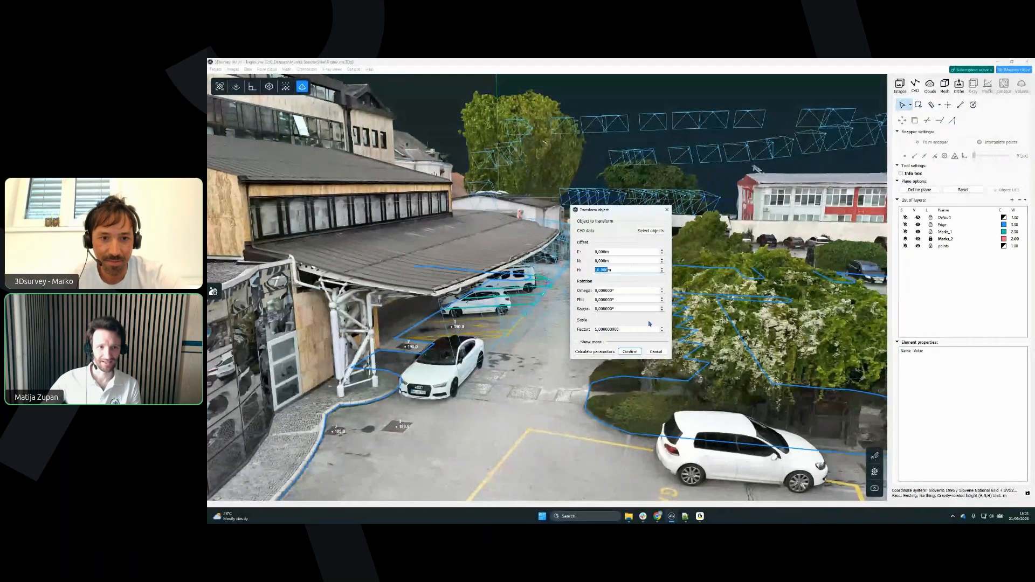
pyautogui.moveTo(624, 213); pyautogui.dragTo(751, 217)
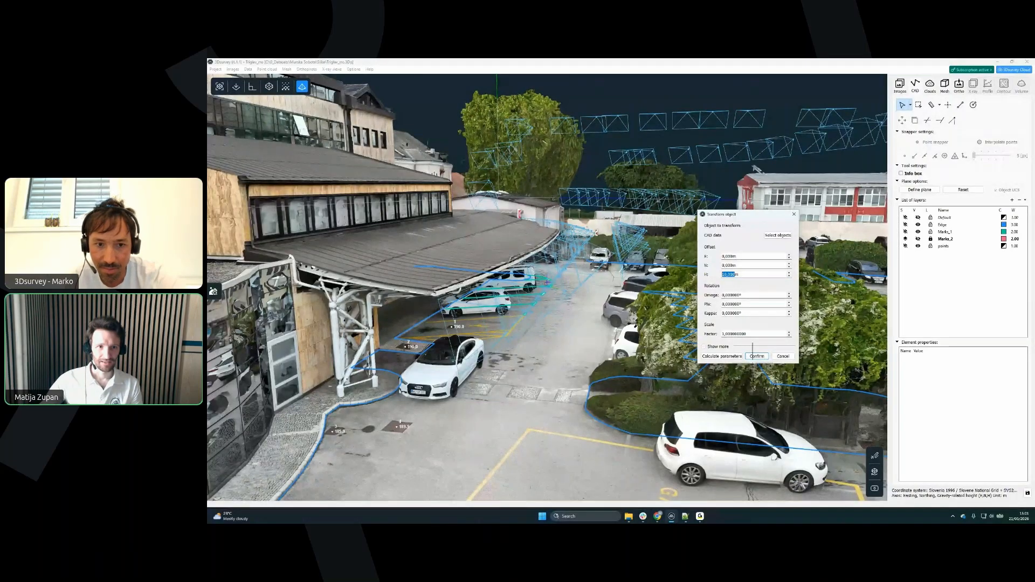
pyautogui.click(755, 355)
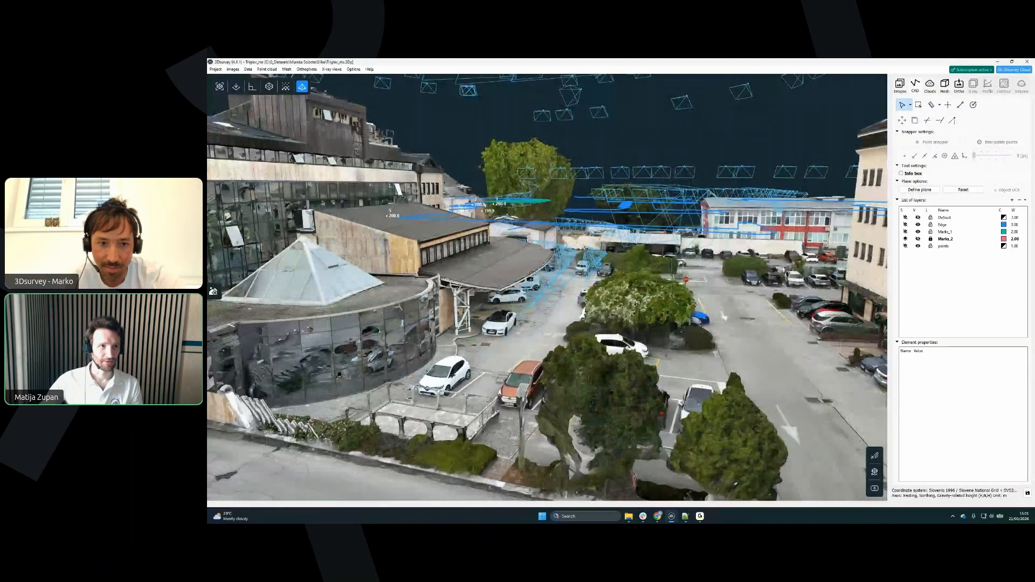
# Step: Hide the camera positions and show the Marks_2 layer to view the shifted CAD data above the car park and canopy
pyautogui.moveTo(671, 279); pyautogui.dragTo(636, 323)
pyautogui.scroll(-4, 636, 323)
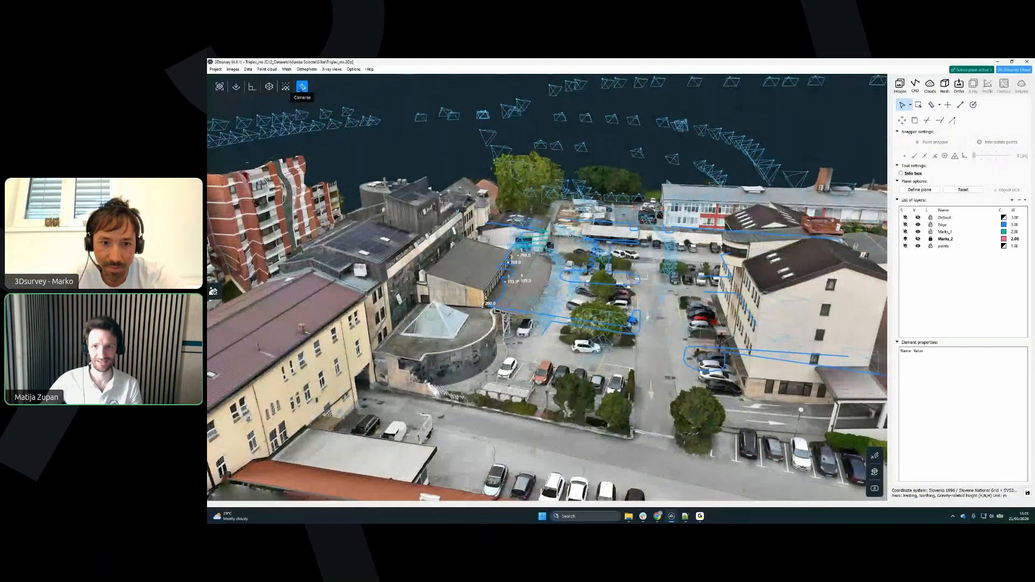
pyautogui.click(301, 86)
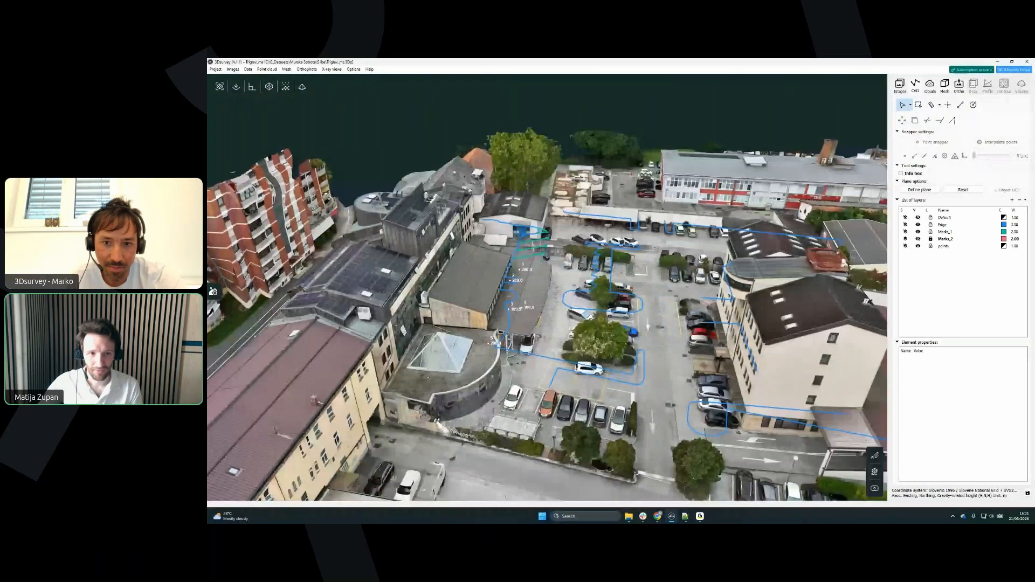
pyautogui.moveTo(469, 190); pyautogui.dragTo(438, 232)
pyautogui.scroll(-3, 437, 232)
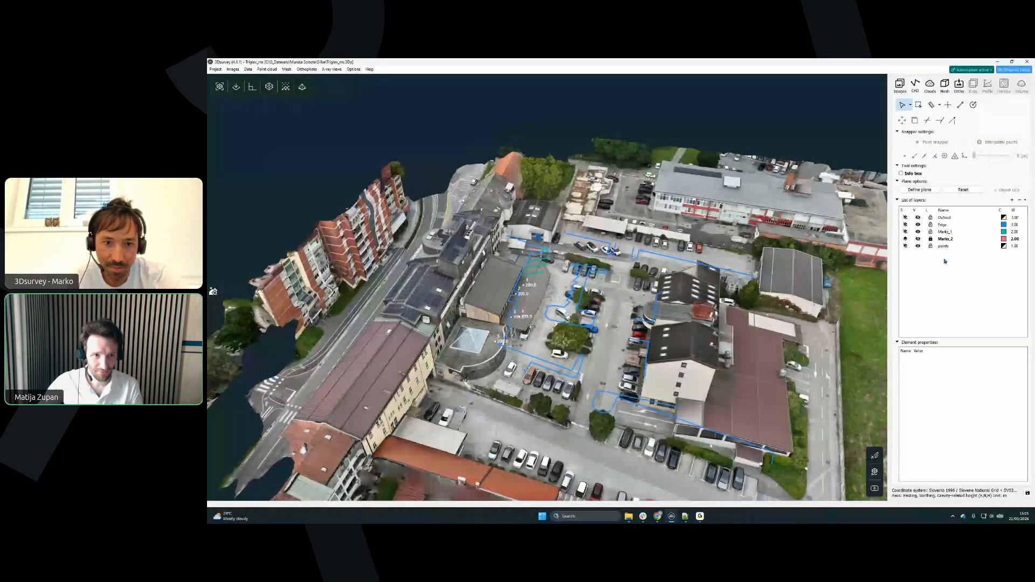
pyautogui.click(918, 238)
pyautogui.moveTo(678, 286); pyautogui.dragTo(680, 257)
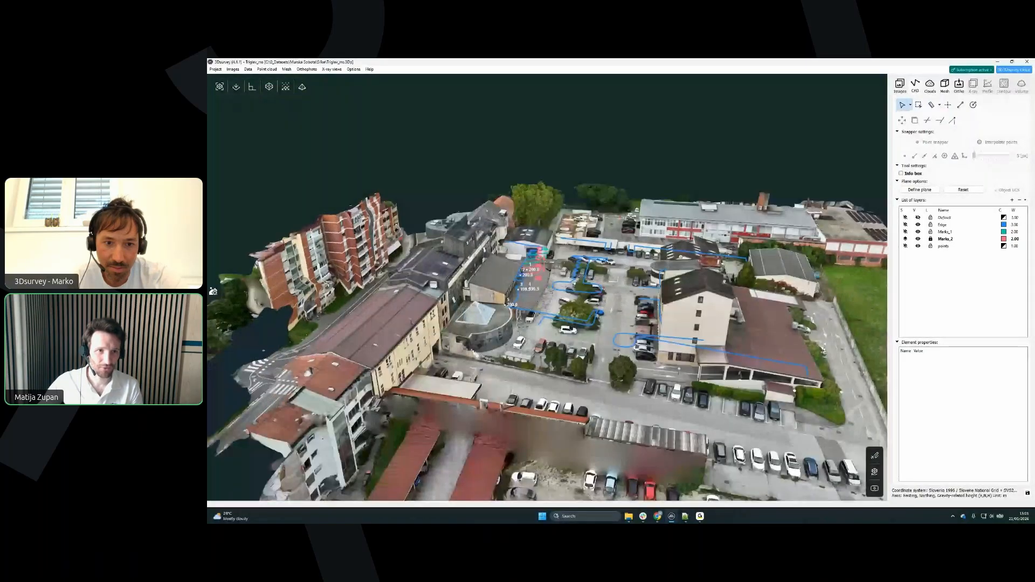
pyautogui.scroll(5, 556, 268)
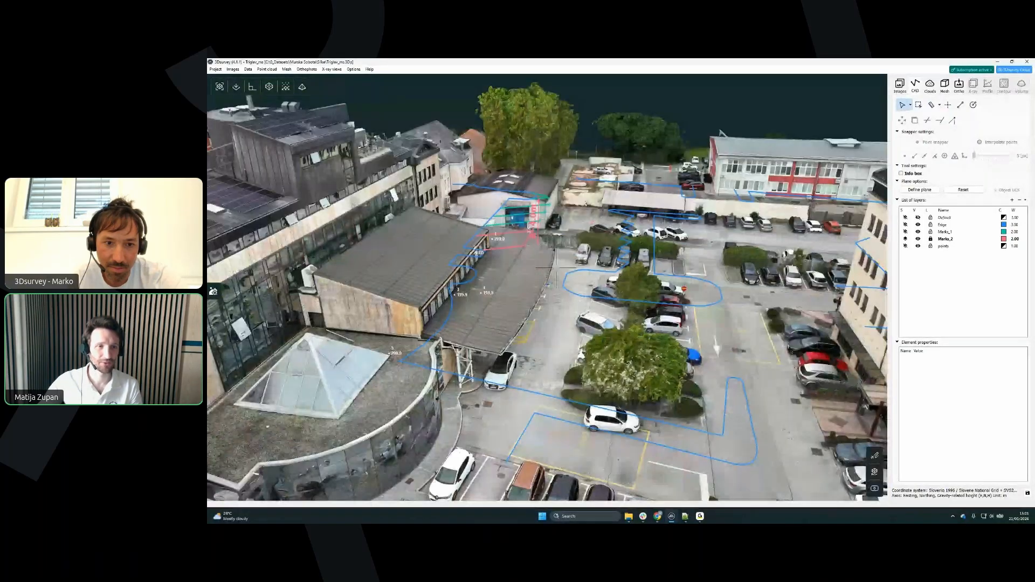
pyautogui.scroll(5, 556, 268)
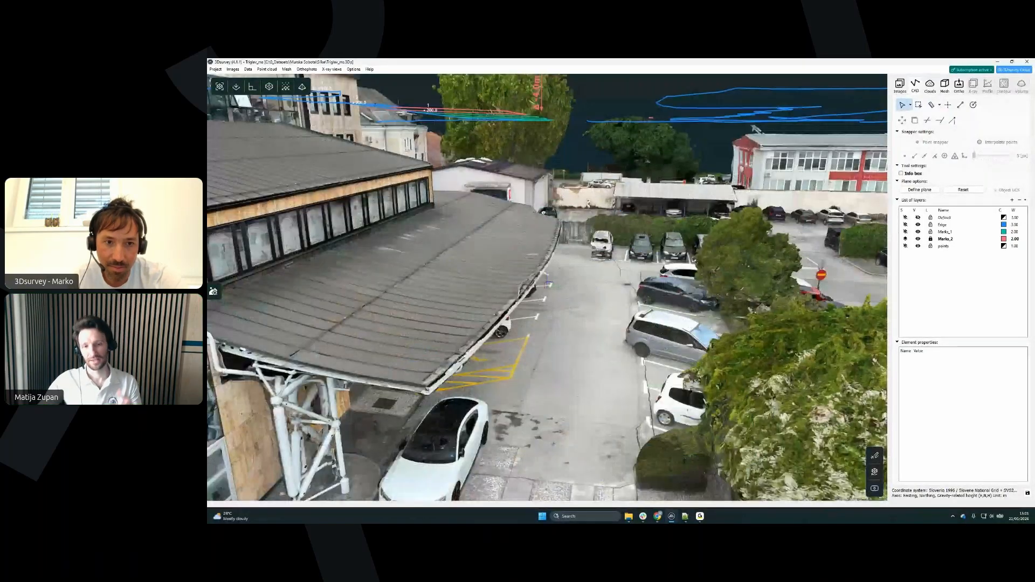
pyautogui.moveTo(507, 200); pyautogui.dragTo(548, 300, button='right')
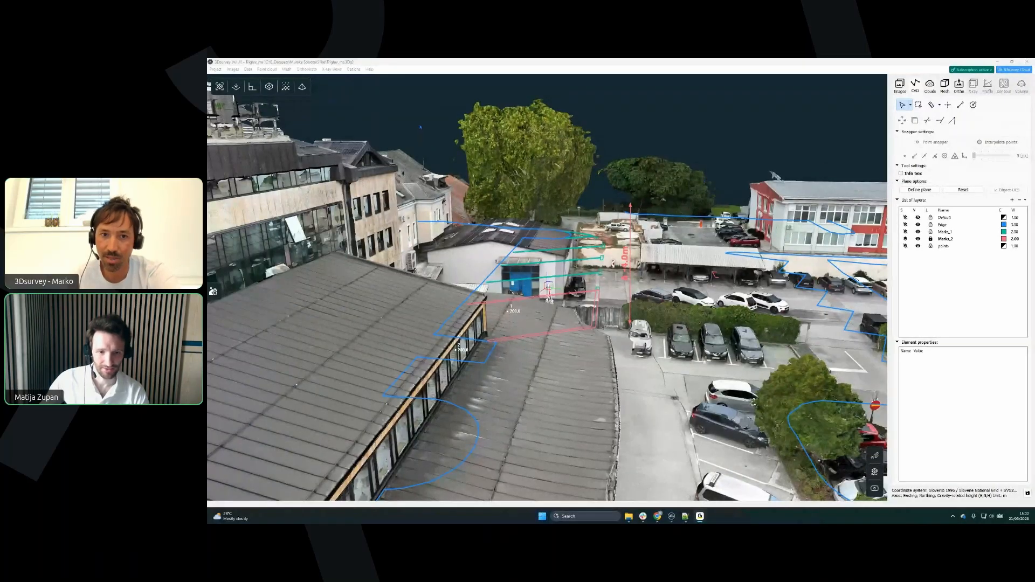
# Step: Switch to the open project with the residential terrain mesh, winding roads and numbered CAD points
pyautogui.click(671, 516)
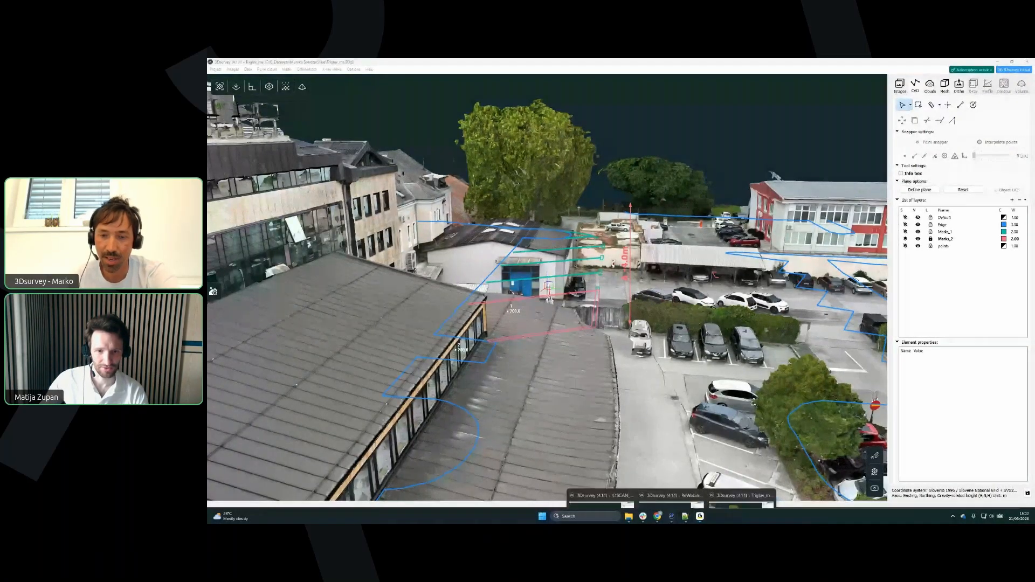
pyautogui.click(671, 499)
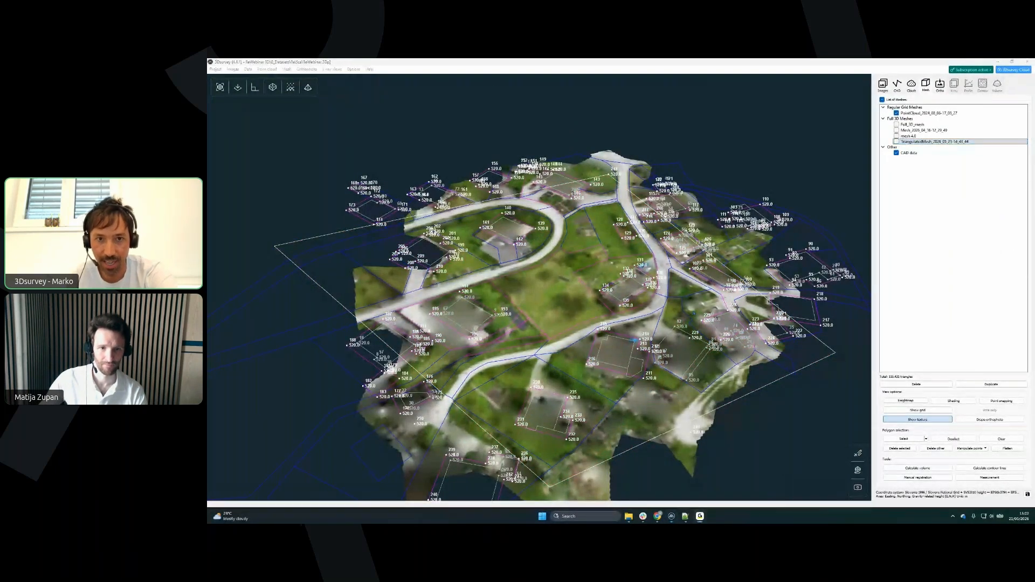
pyautogui.moveTo(694, 313); pyautogui.dragTo(743, 377)
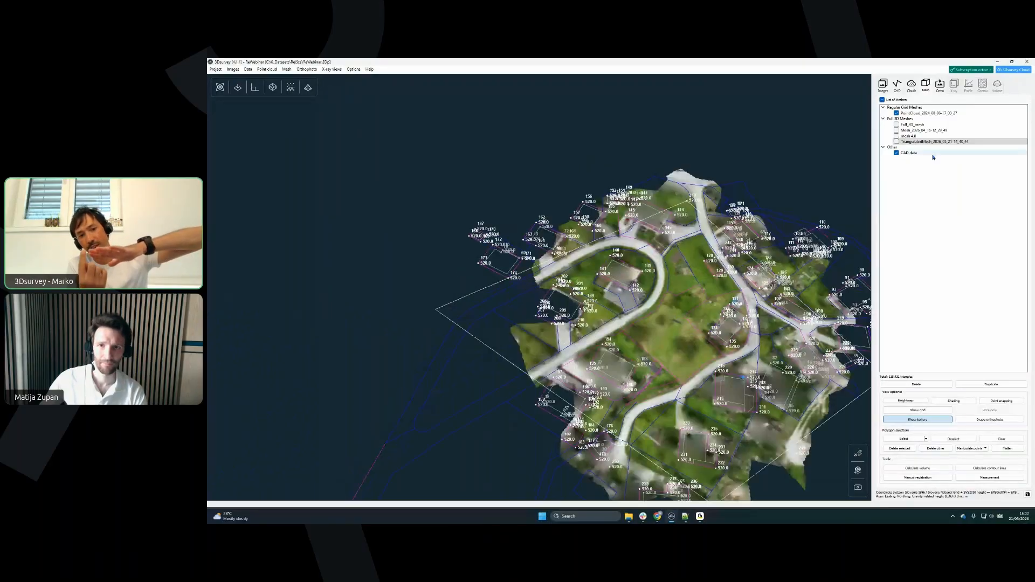
# Step: Project the CAD elements of the listed layers onto the regular grid mesh
pyautogui.rightClick(913, 114)
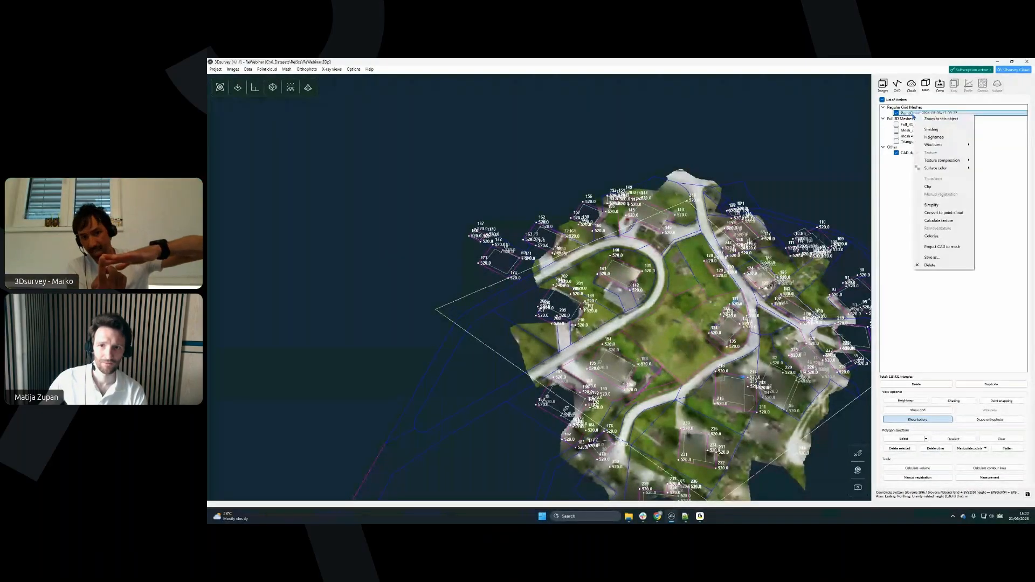
pyautogui.click(917, 246)
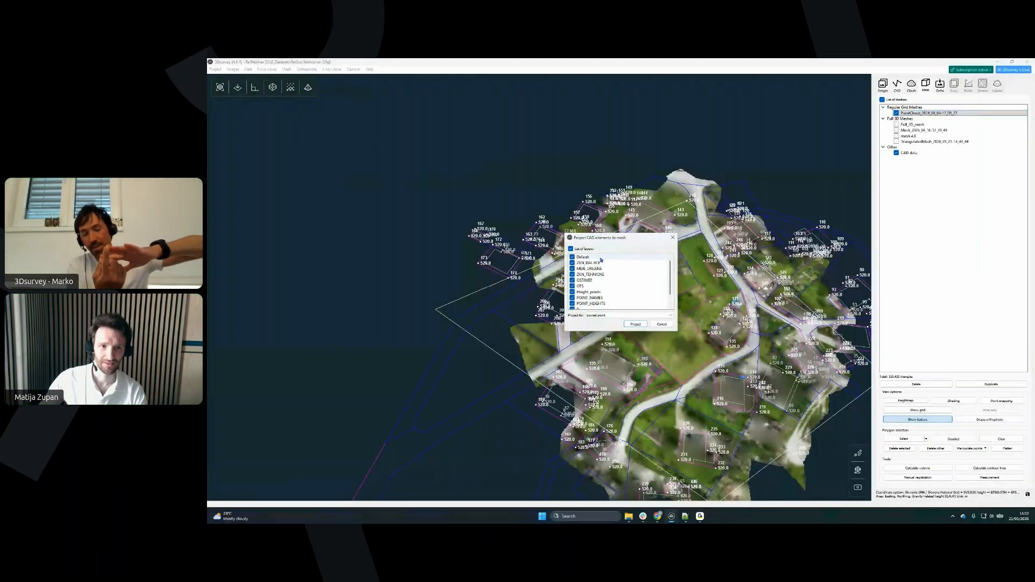
pyautogui.scroll(-1, 621, 289)
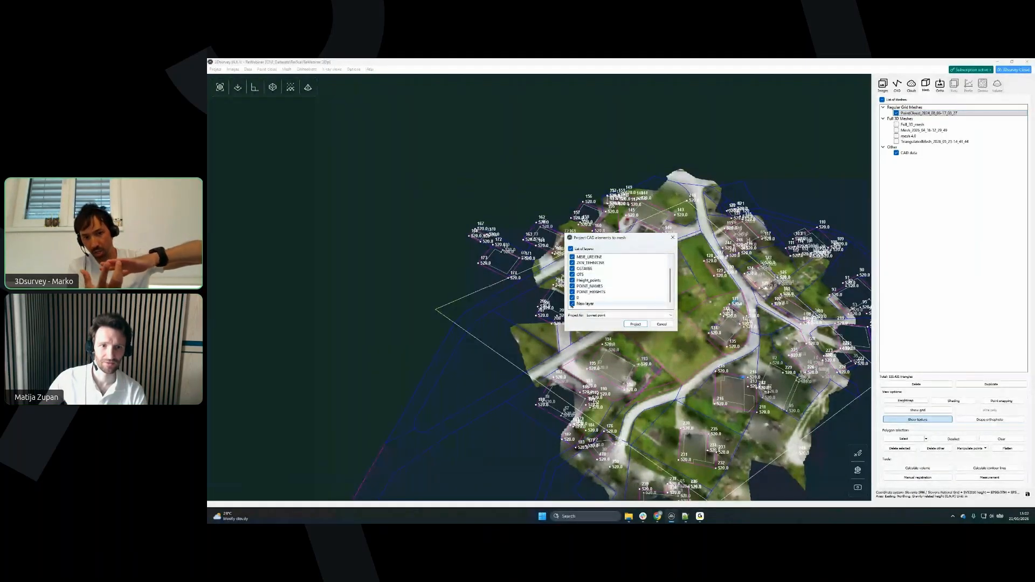
pyautogui.click(635, 324)
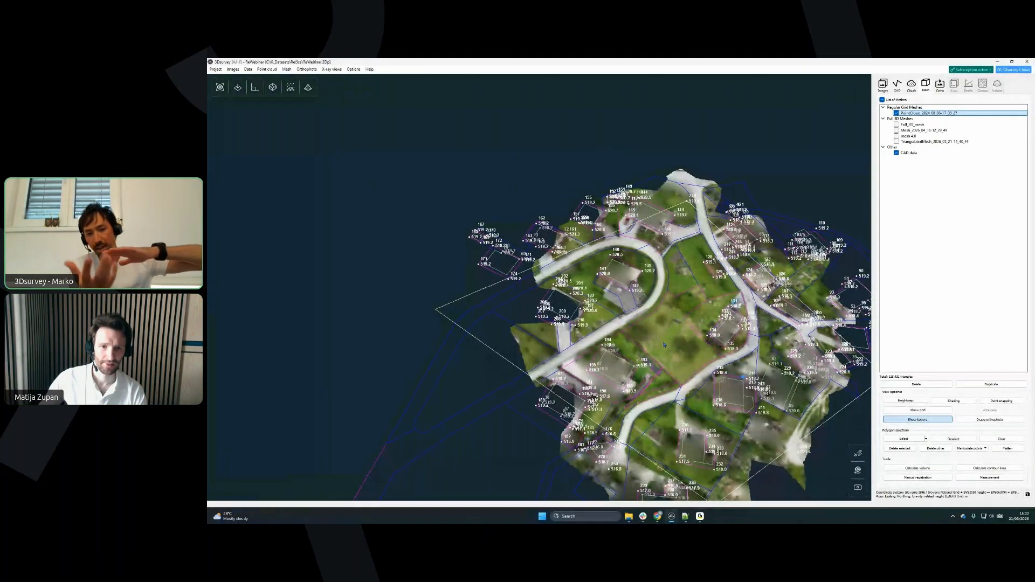
pyautogui.moveTo(698, 332); pyautogui.dragTo(724, 290)
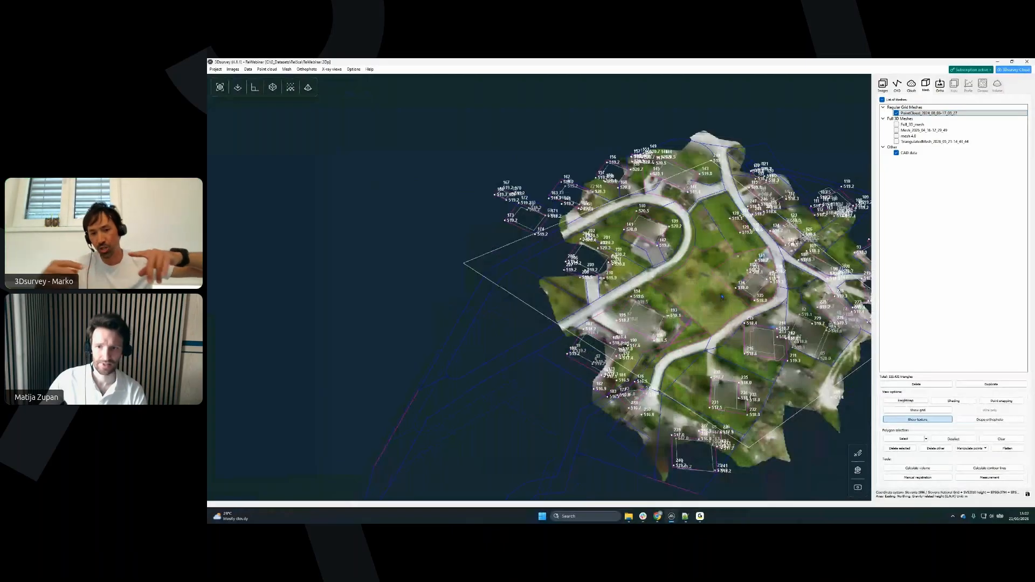
# Step: Probe heights on the mesh with point snapping and the Point tool, and examine from low angles how the CAD elements follow the terrain
pyautogui.click(1011, 403)
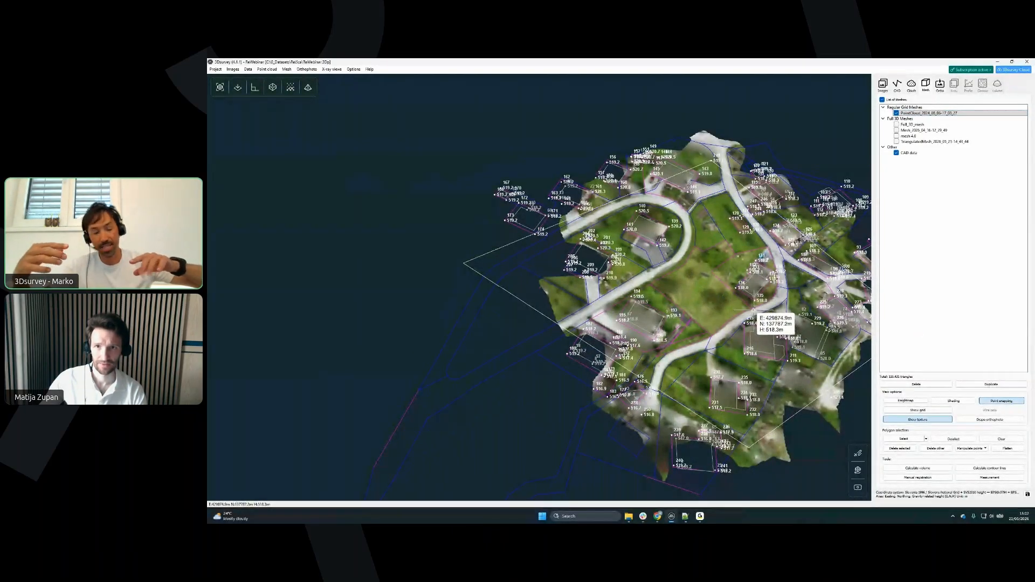
pyautogui.click(897, 83)
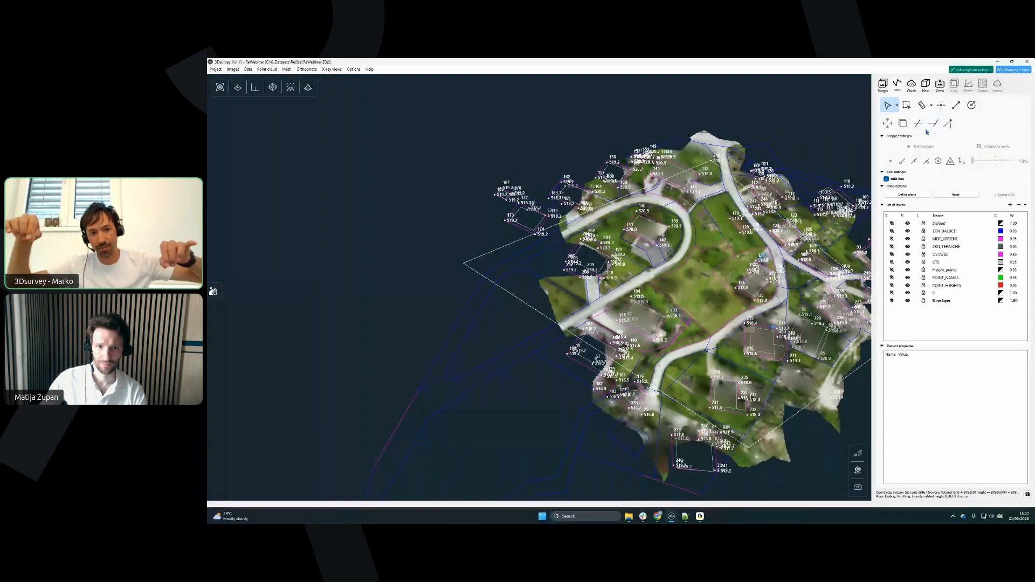
pyautogui.click(941, 105)
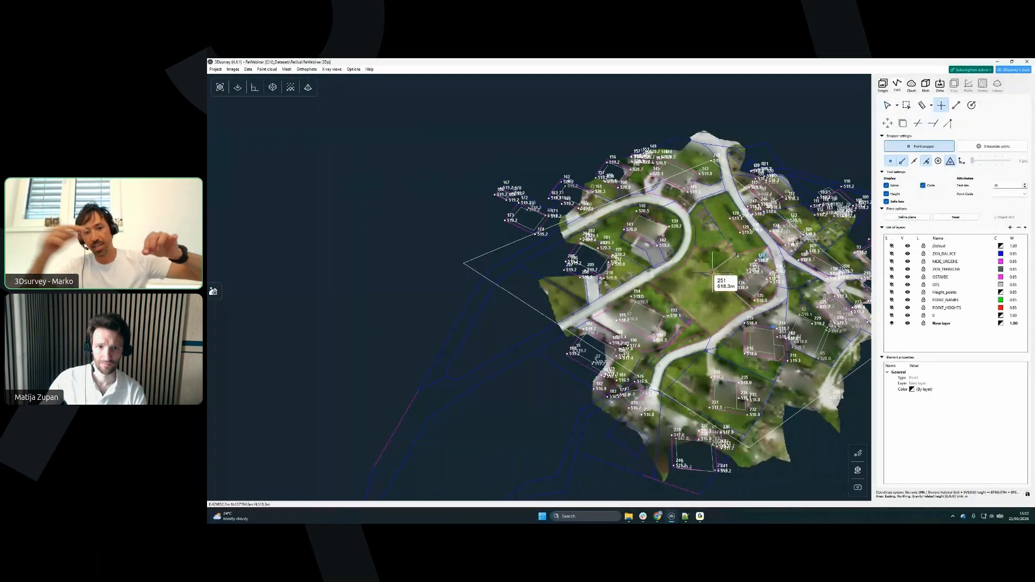
pyautogui.moveTo(712, 338); pyautogui.dragTo(712, 284)
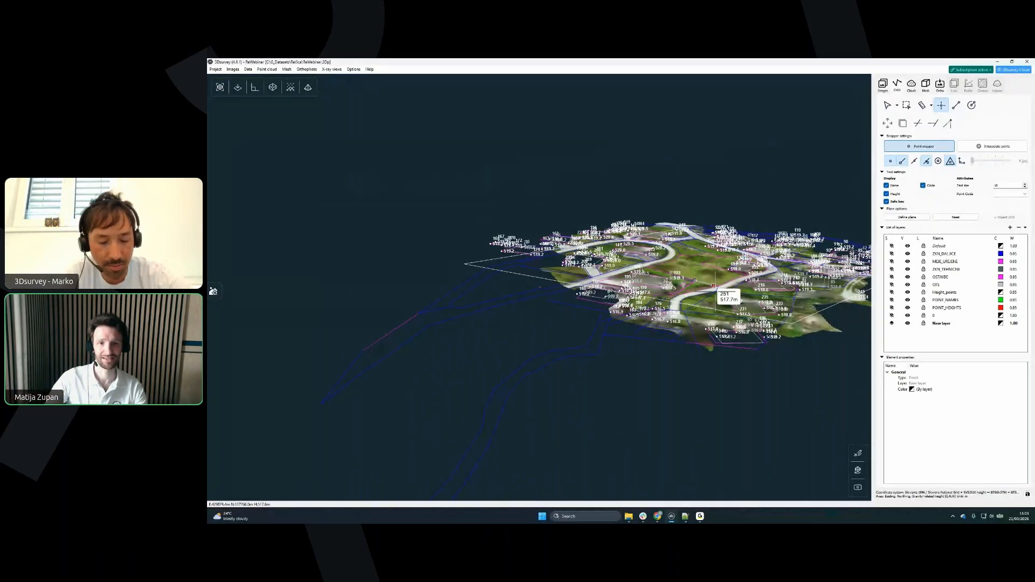
pyautogui.scroll(2, 715, 294)
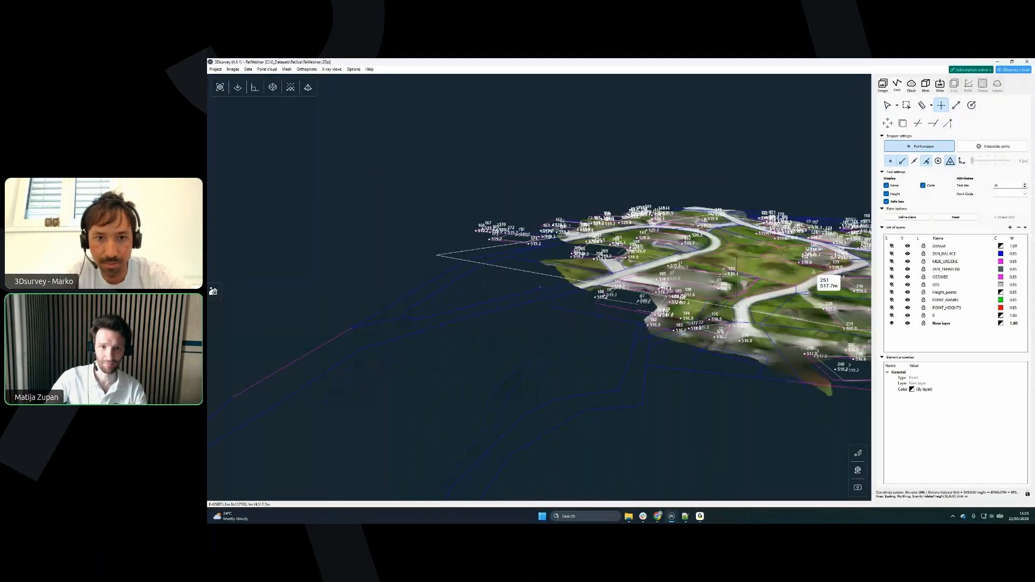
pyautogui.scroll(2, 814, 273)
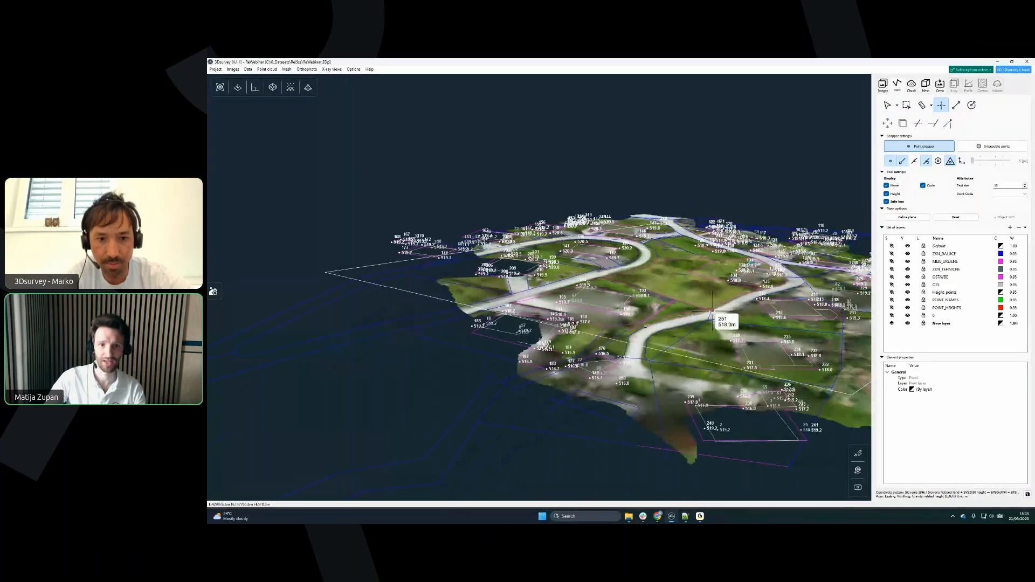
pyautogui.scroll(-2, 695, 295)
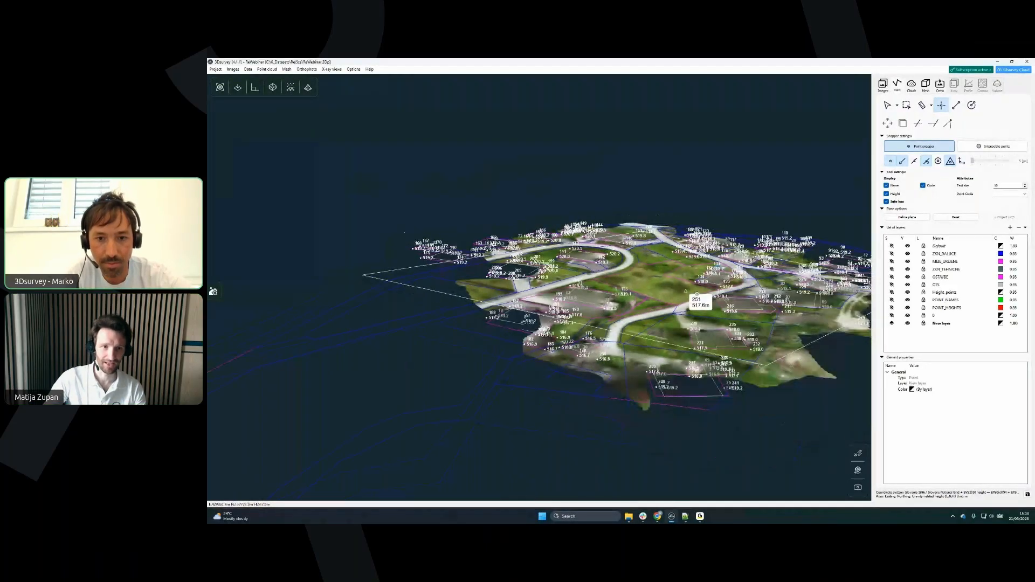
pyautogui.moveTo(696, 294); pyautogui.dragTo(700, 298)
pyautogui.moveTo(700, 298); pyautogui.dragTo(798, 298, button='right')
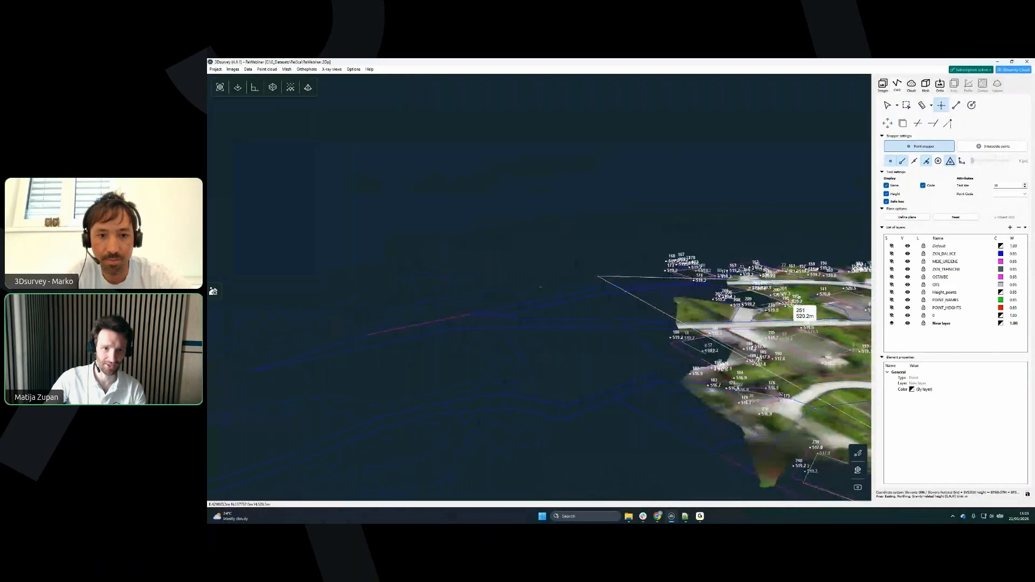
pyautogui.moveTo(792, 301); pyautogui.dragTo(646, 319)
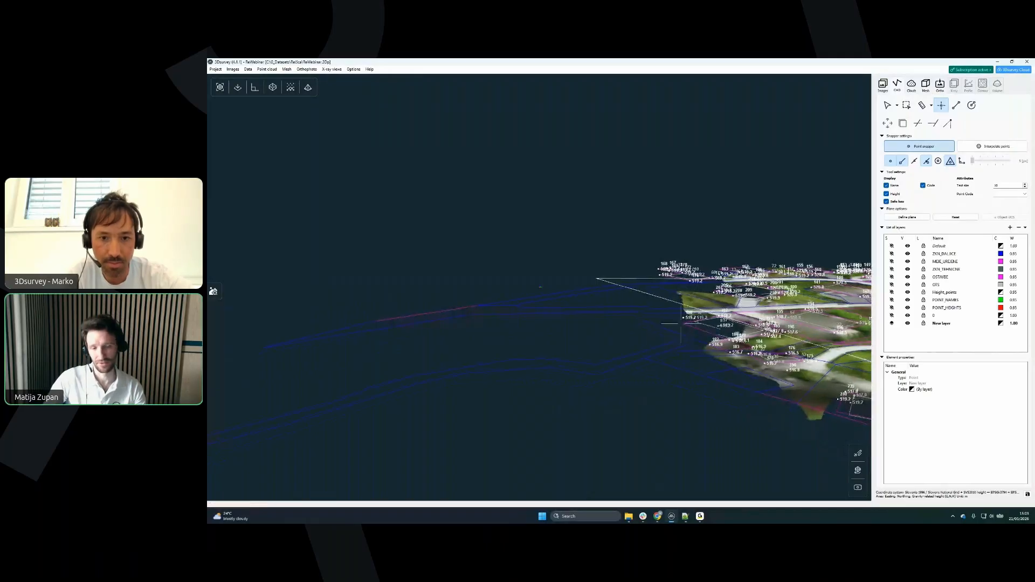
# Step: Examine the CAD lines in and beyond the terrain mesh from low side angles and from above
pyautogui.moveTo(708, 309); pyautogui.dragTo(698, 329)
pyautogui.moveTo(698, 329); pyautogui.dragTo(771, 317, button='right')
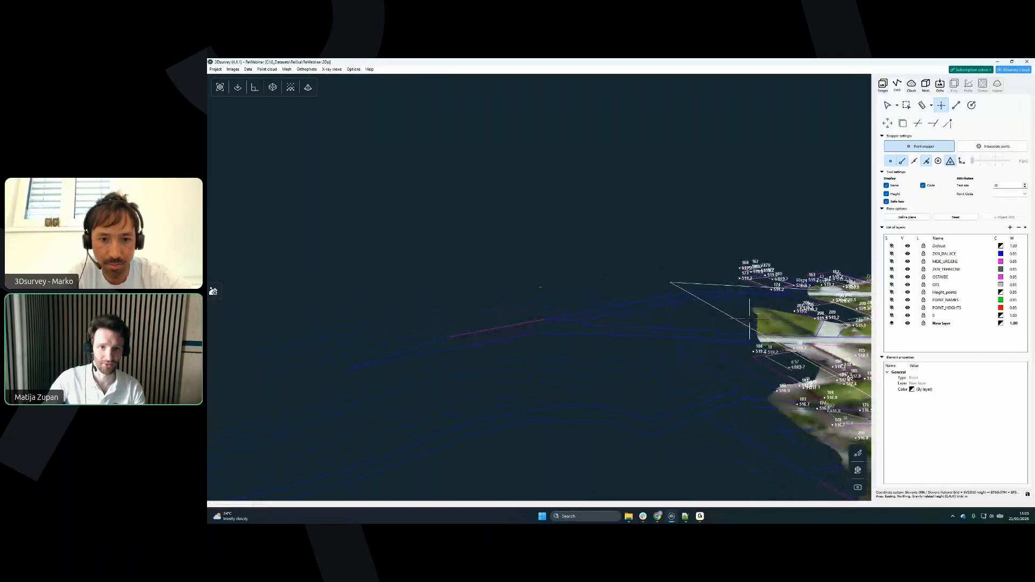
pyautogui.moveTo(751, 309); pyautogui.dragTo(704, 313)
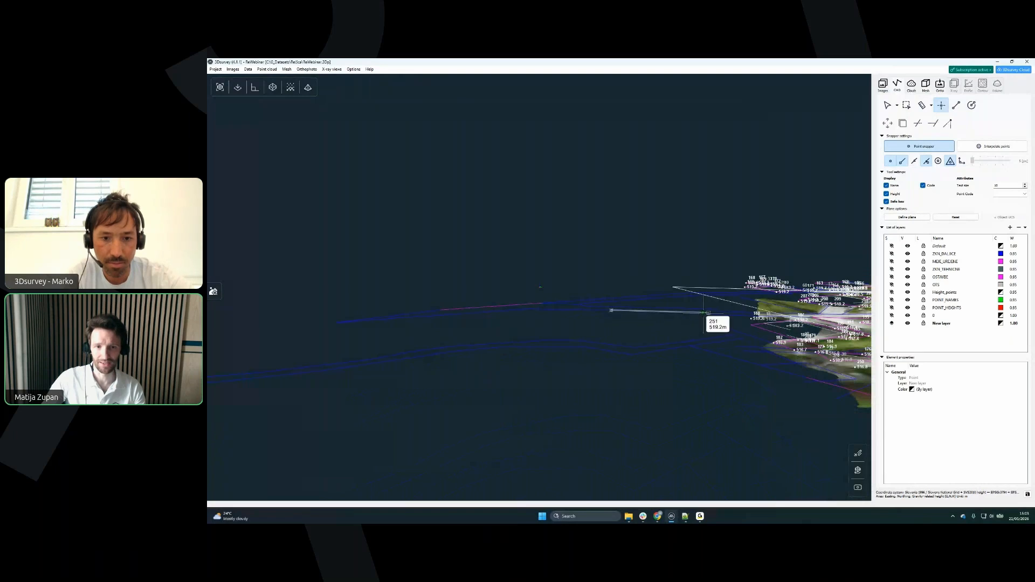
pyautogui.scroll(-3, 703, 313)
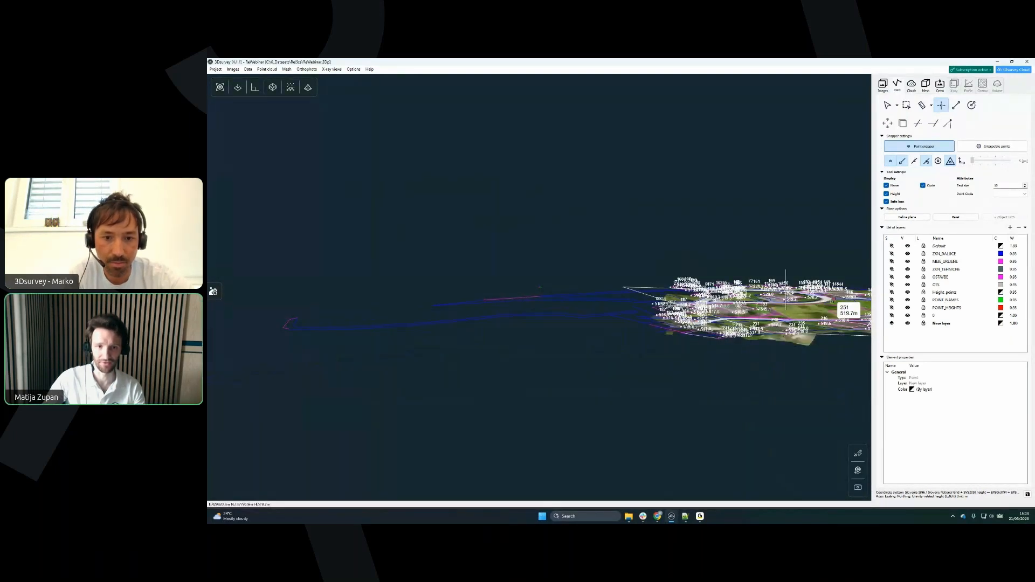
pyautogui.moveTo(732, 306); pyautogui.dragTo(709, 339)
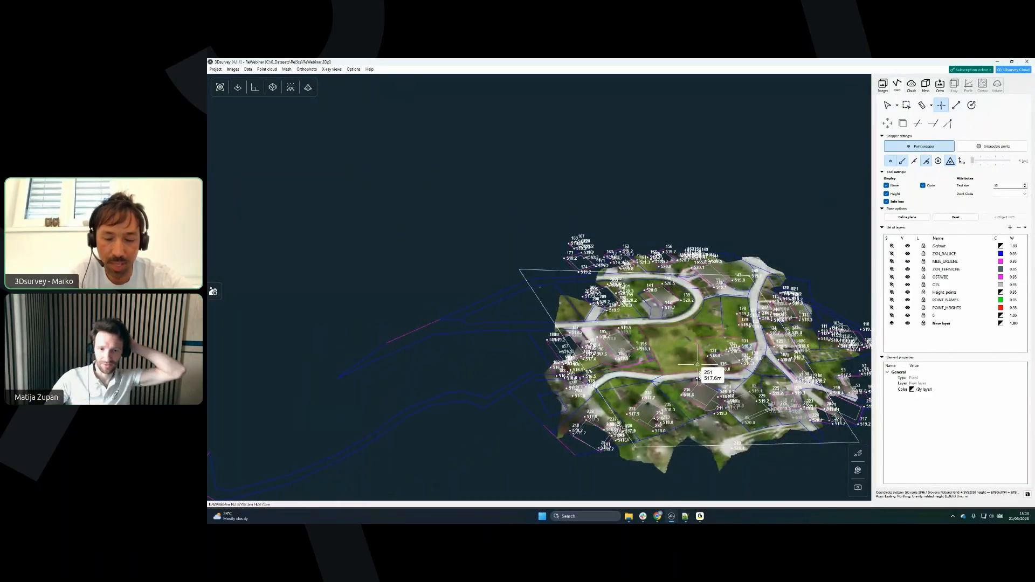
pyautogui.moveTo(692, 366); pyautogui.dragTo(725, 343)
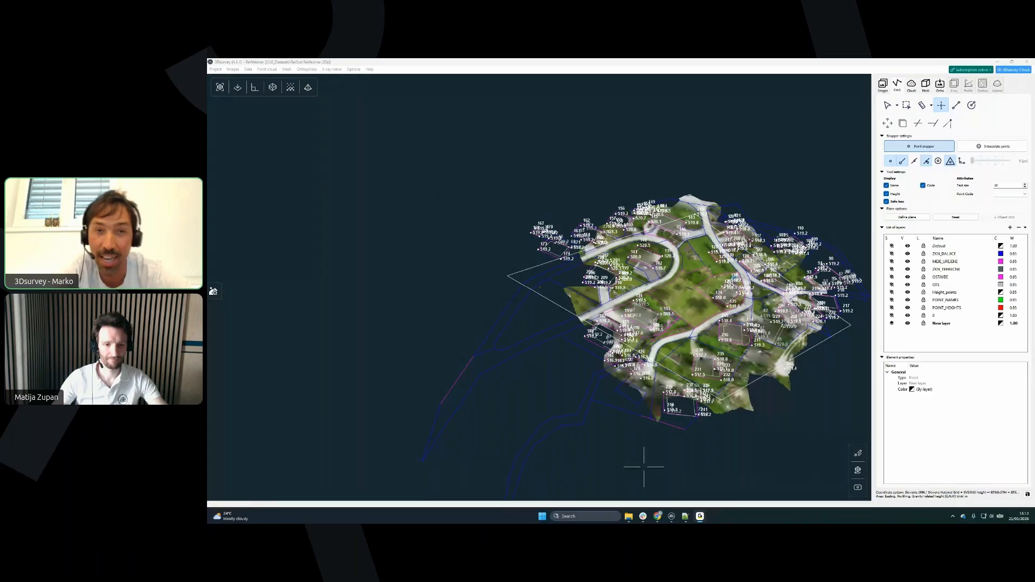
# Step: Switch to Google Chrome, open the 3Dsurvey website in a new tab and go to the RTK Videogrammetry module page
pyautogui.rightClick(657, 516)
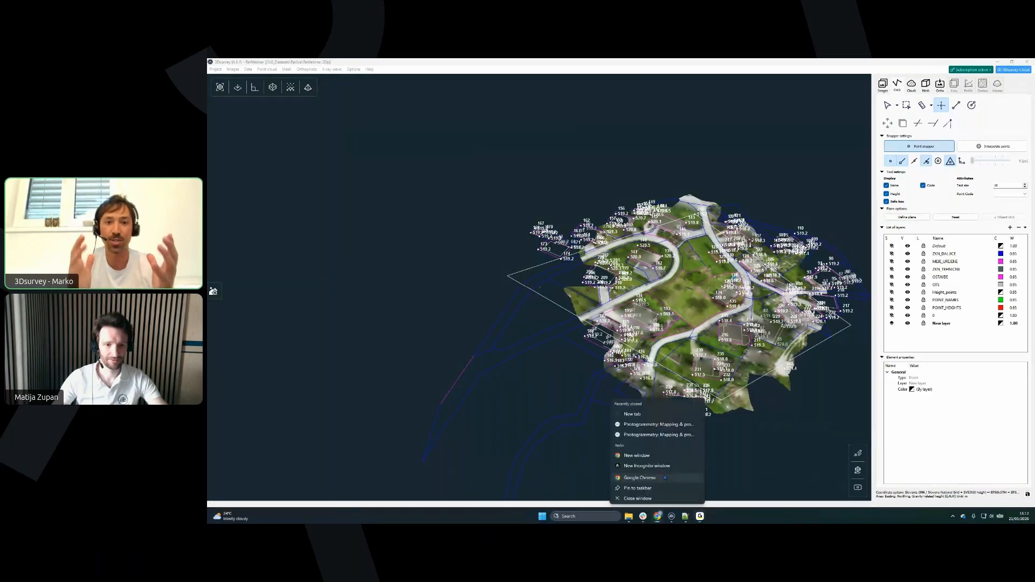
pyautogui.click(665, 478)
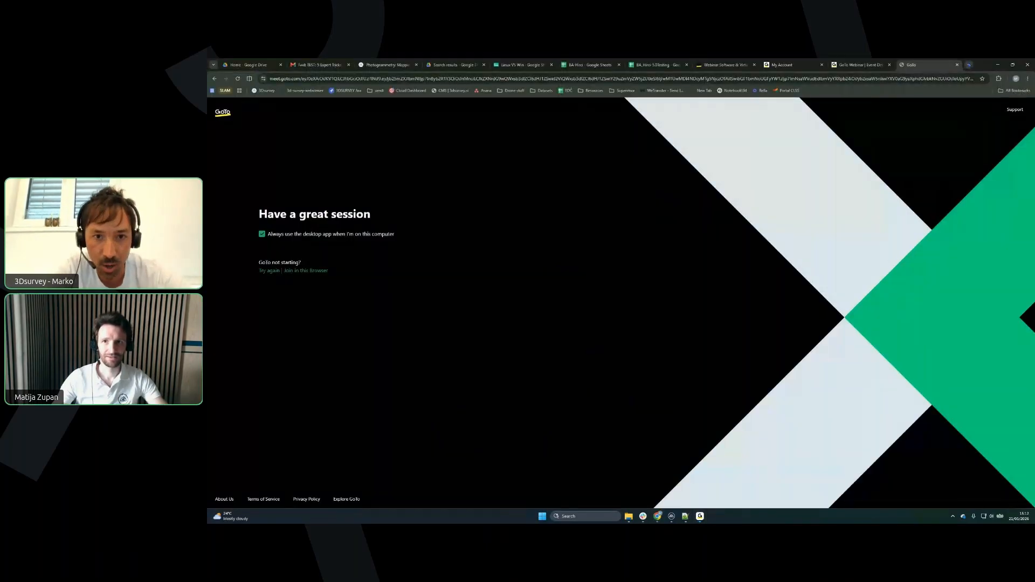
pyautogui.click(969, 65)
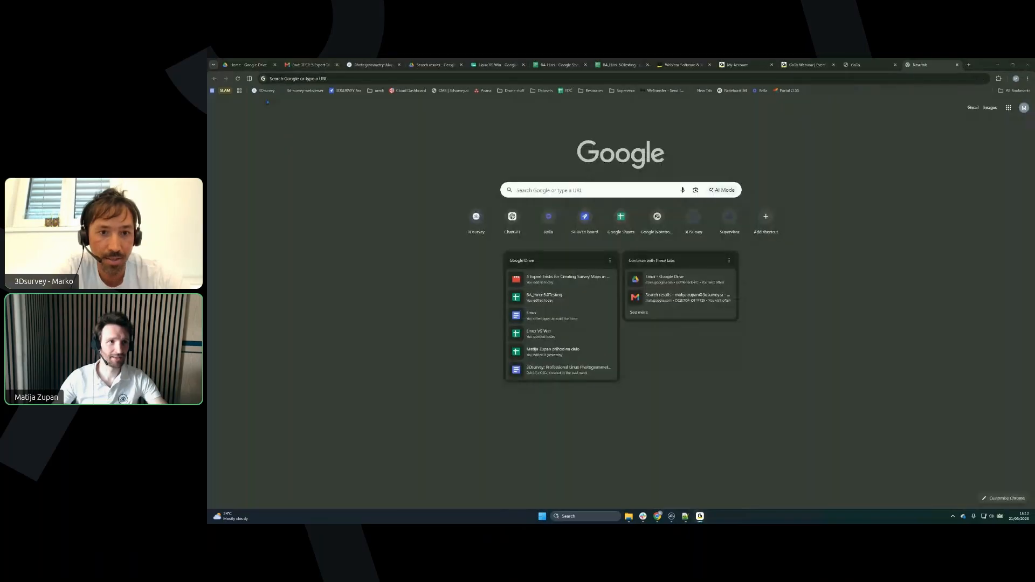
pyautogui.click(263, 91)
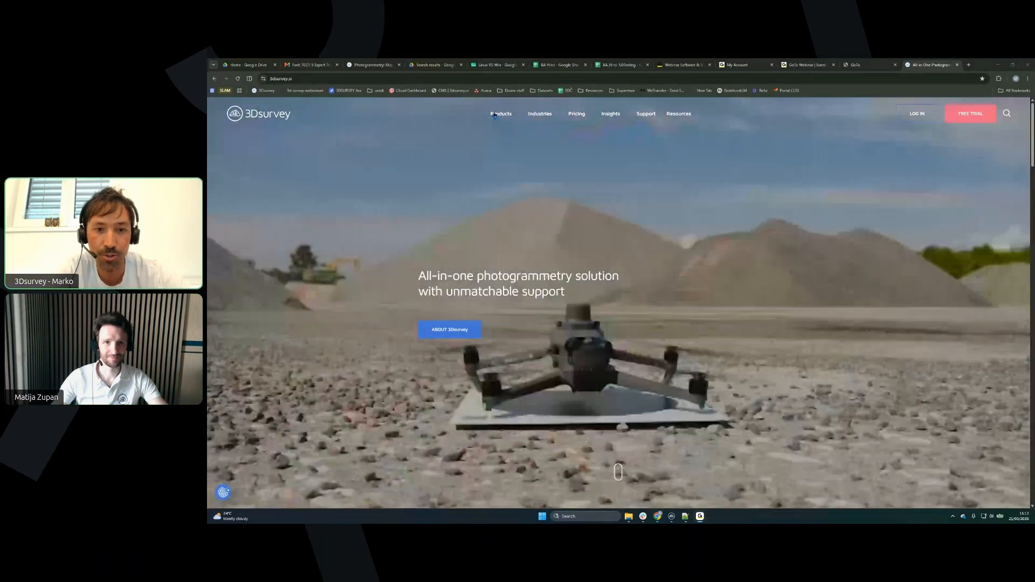
pyautogui.moveTo(494, 114)
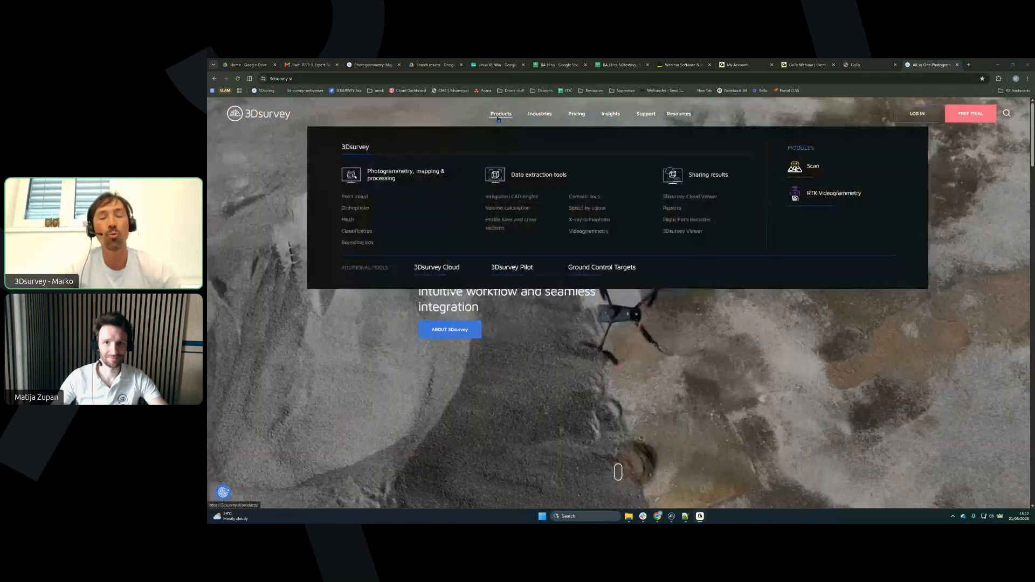
pyautogui.click(820, 197)
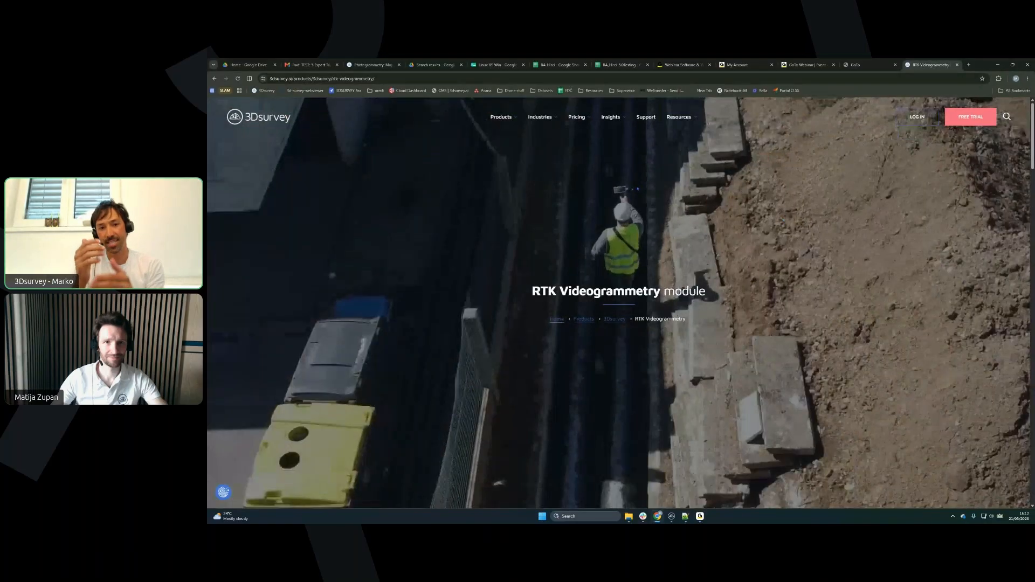
# Step: Read the RTK Videogrammetry page's sections on site documentation, the SiteScan app with mobile RTK support and getting started
pyautogui.scroll(-3, 781, 193)
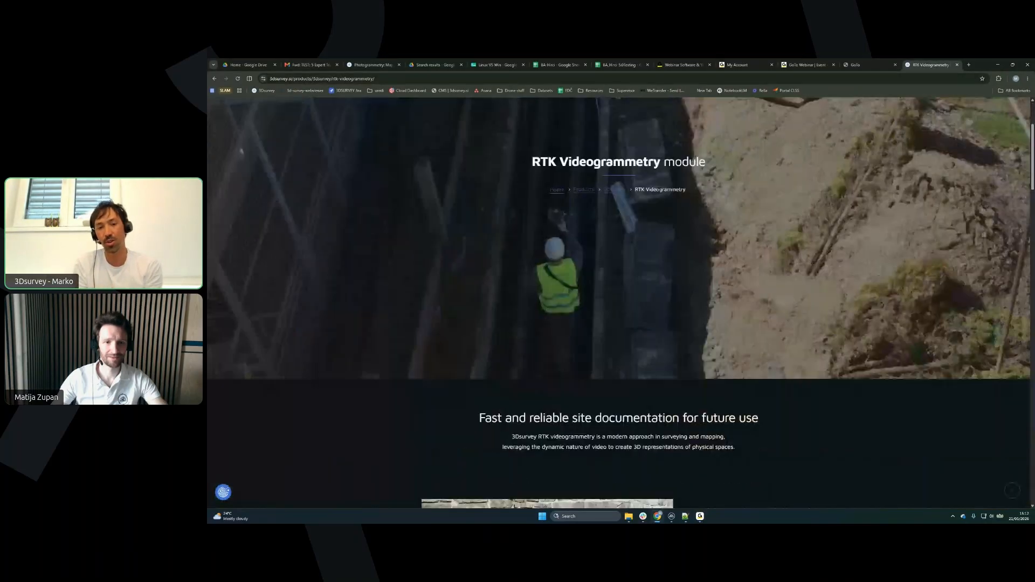
pyautogui.scroll(-5, 661, 195)
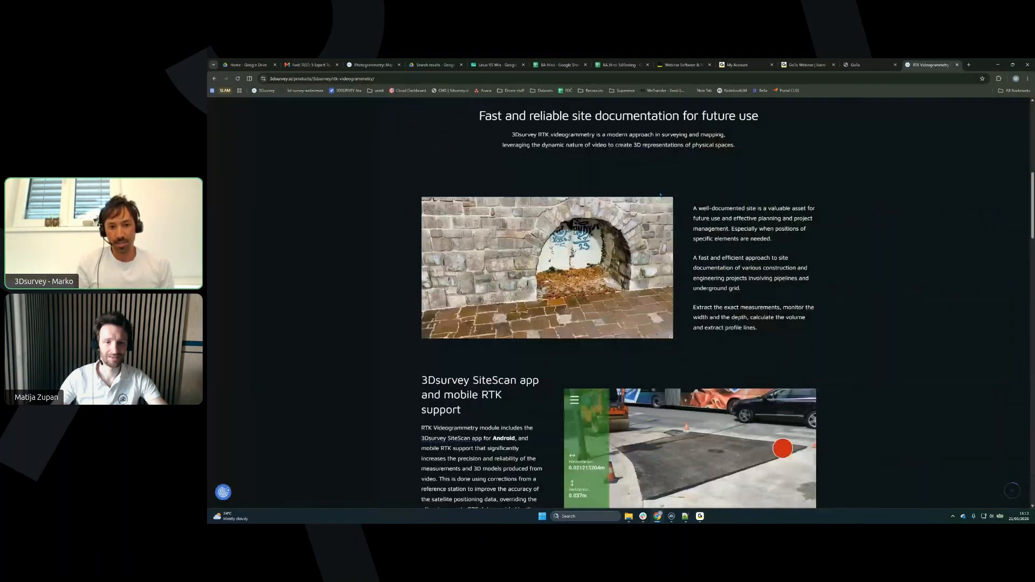
pyautogui.scroll(-3, 661, 195)
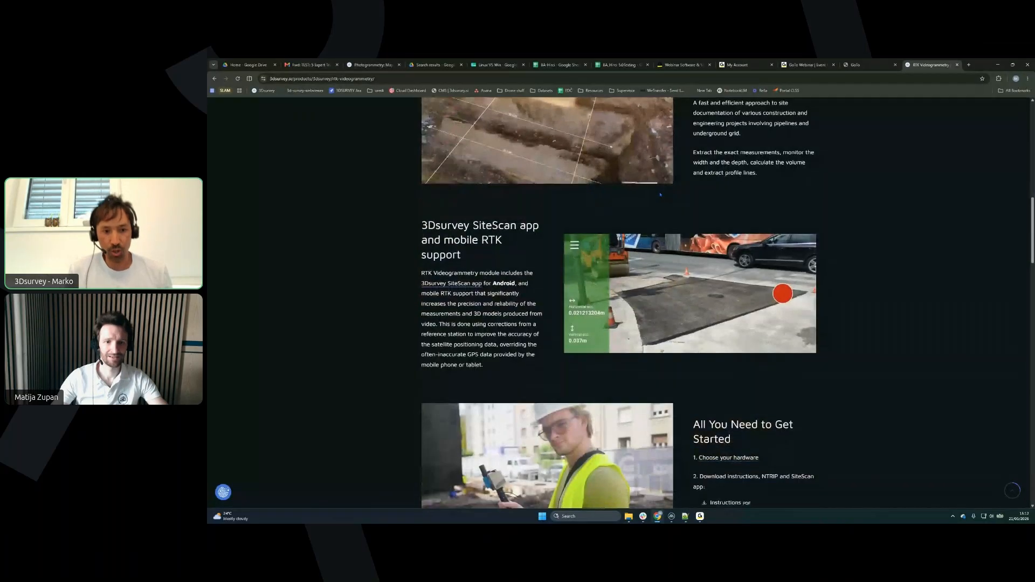
pyautogui.scroll(-2, 660, 194)
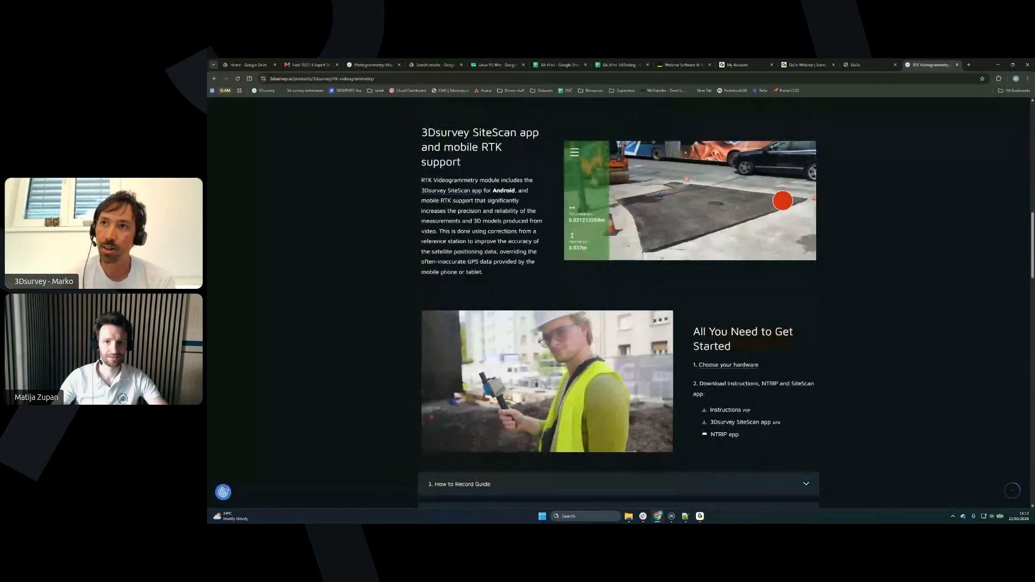
pyautogui.scroll(-1, 660, 195)
pyautogui.scroll(-1, 660, 195)
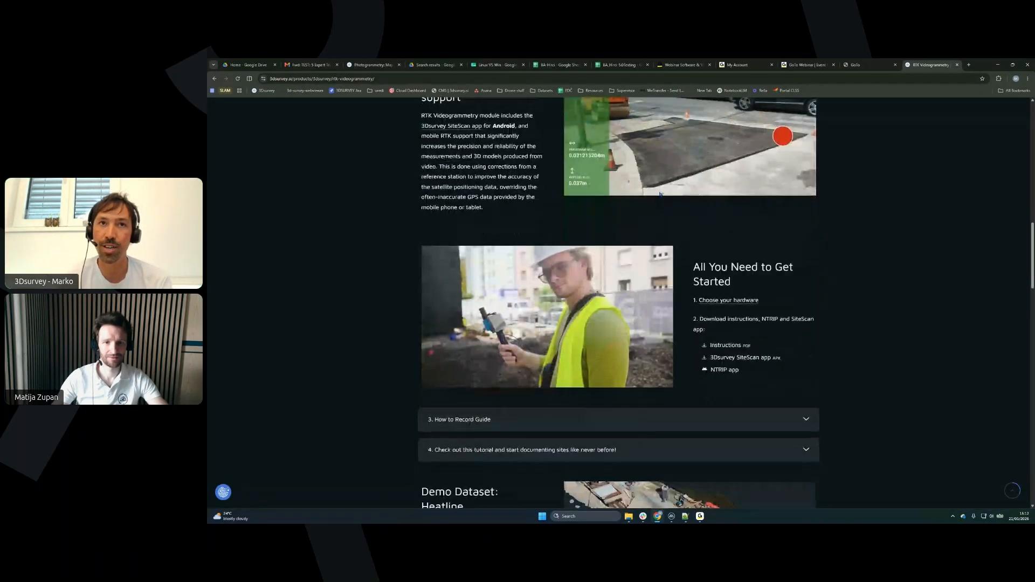
pyautogui.scroll(1, 660, 196)
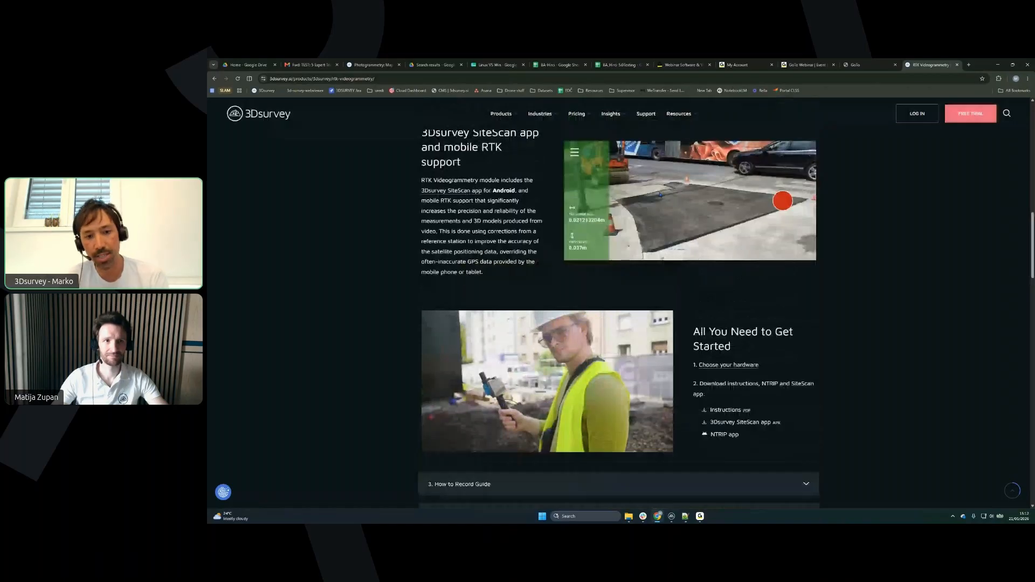
pyautogui.scroll(1, 661, 195)
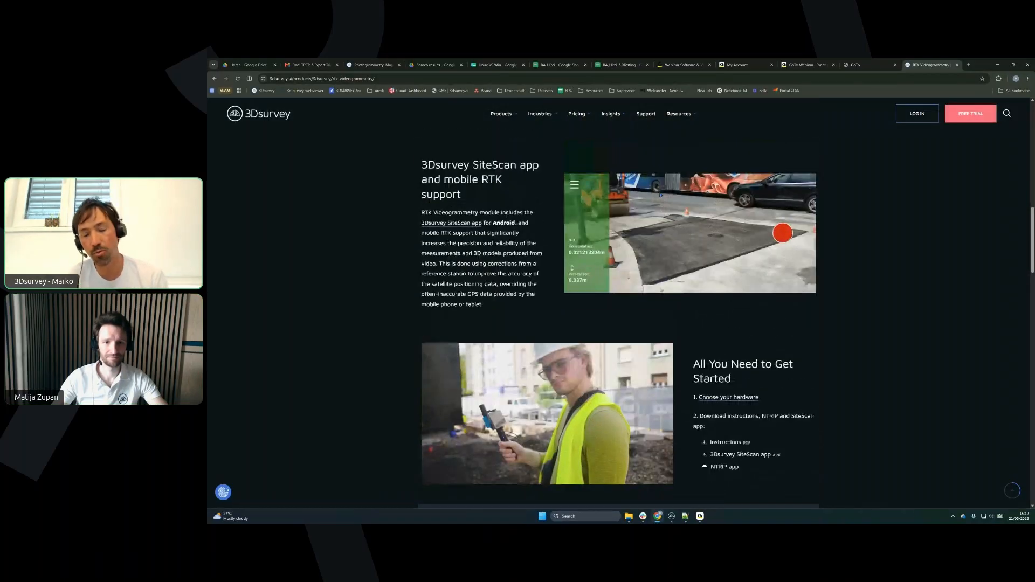
pyautogui.scroll(-2, 661, 194)
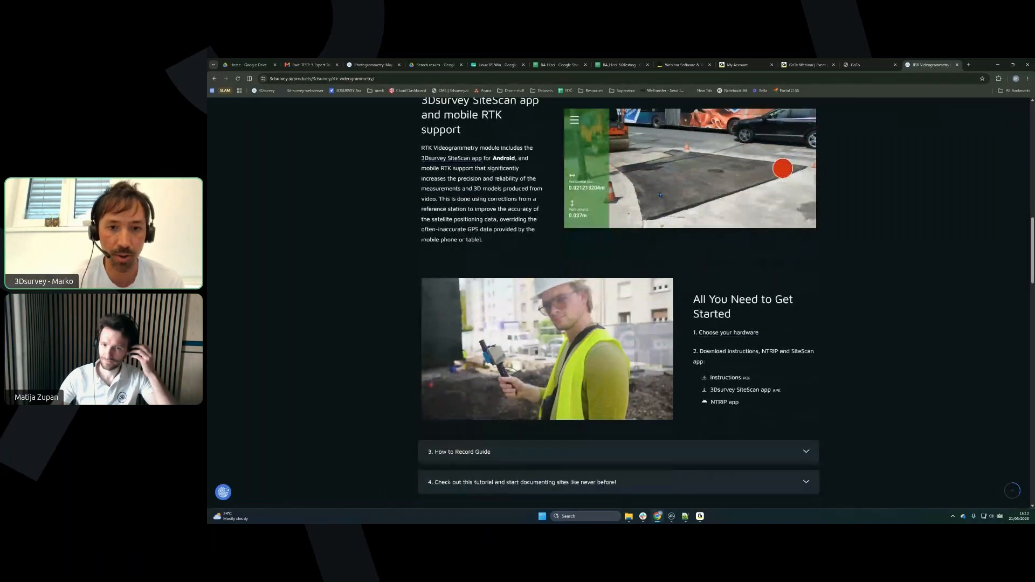
# Step: Look through the page's Heatline demo dataset, tested devices, step-by-step guide and White Paper sections
pyautogui.scroll(-5, 660, 195)
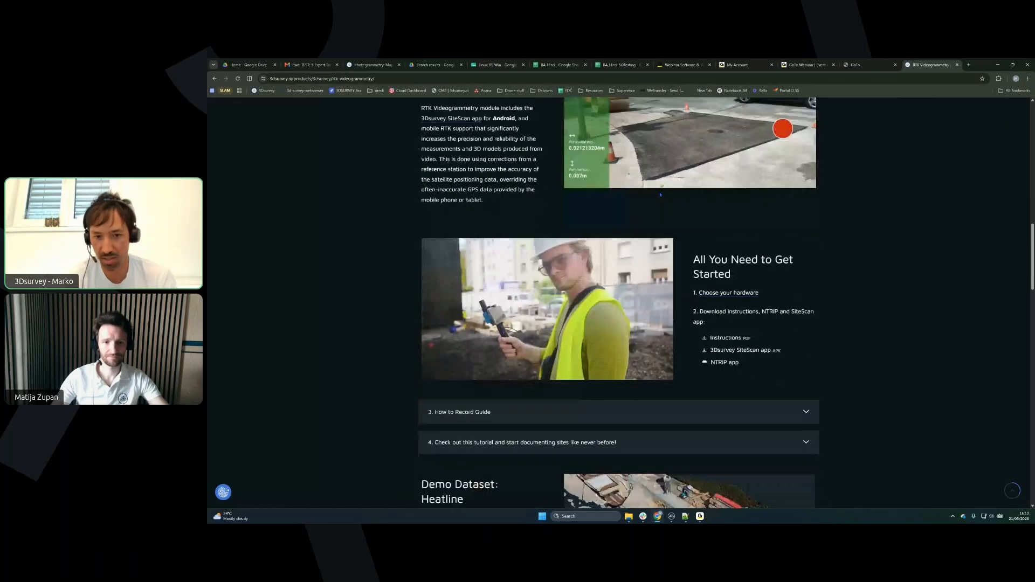
pyautogui.scroll(-5, 661, 195)
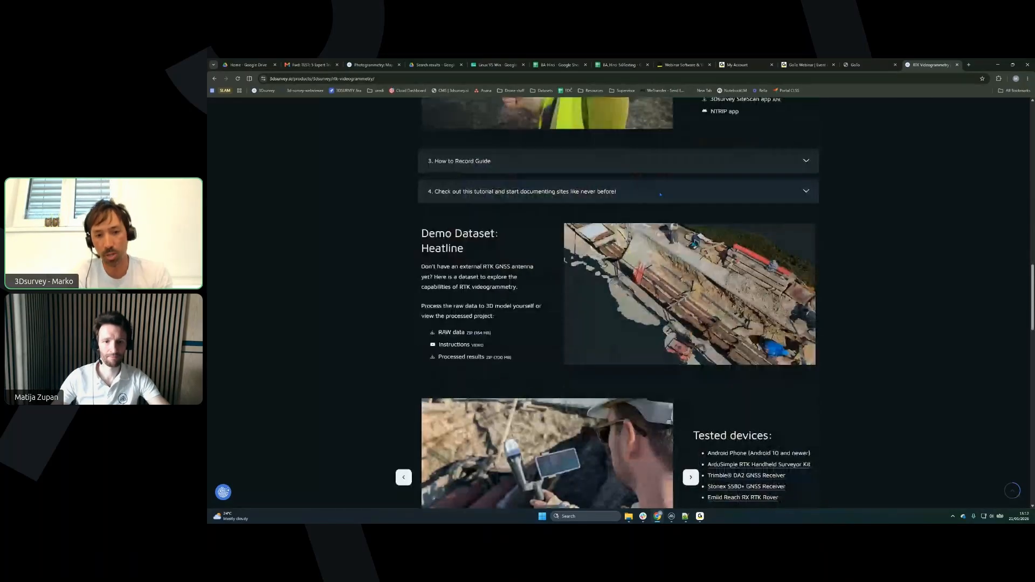
pyautogui.scroll(-1, 661, 195)
pyautogui.scroll(-10, 660, 195)
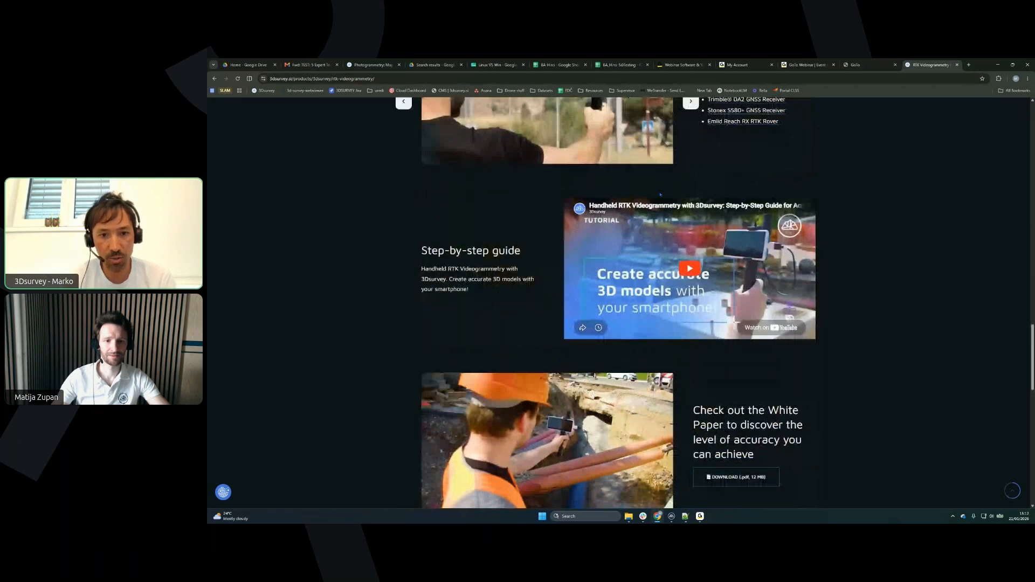
pyautogui.scroll(-5, 660, 196)
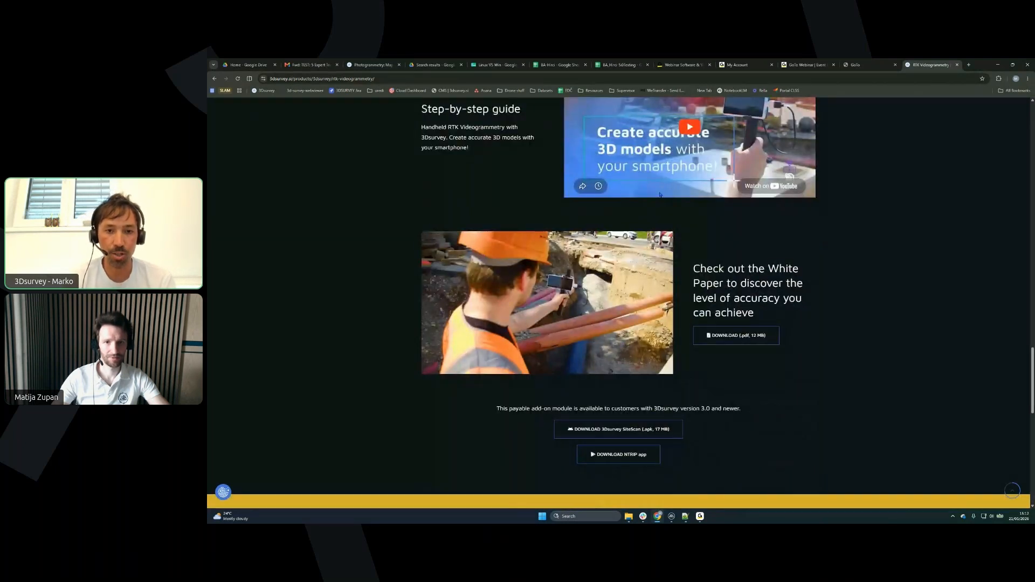
pyautogui.scroll(6, 660, 195)
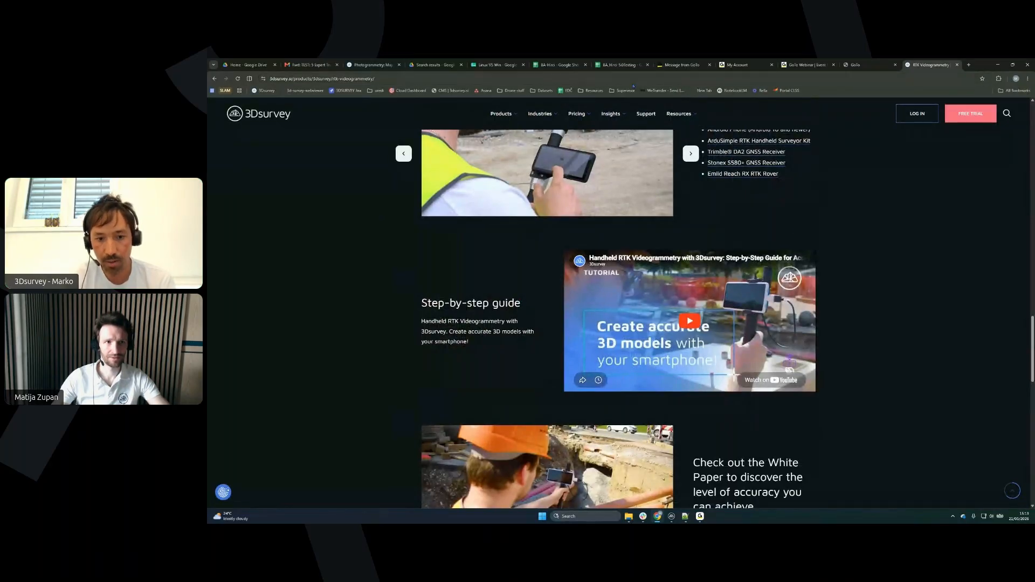
# Step: Select the web address of the RTK Videogrammetry page and switch to the other open window
pyautogui.click(407, 77)
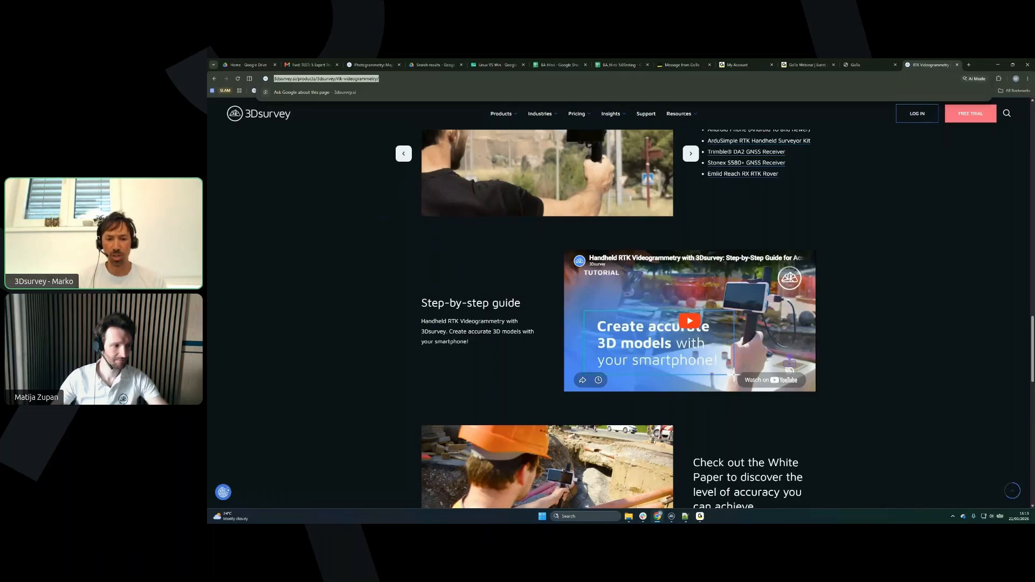
pyautogui.hotkey('alt', 'Tab')
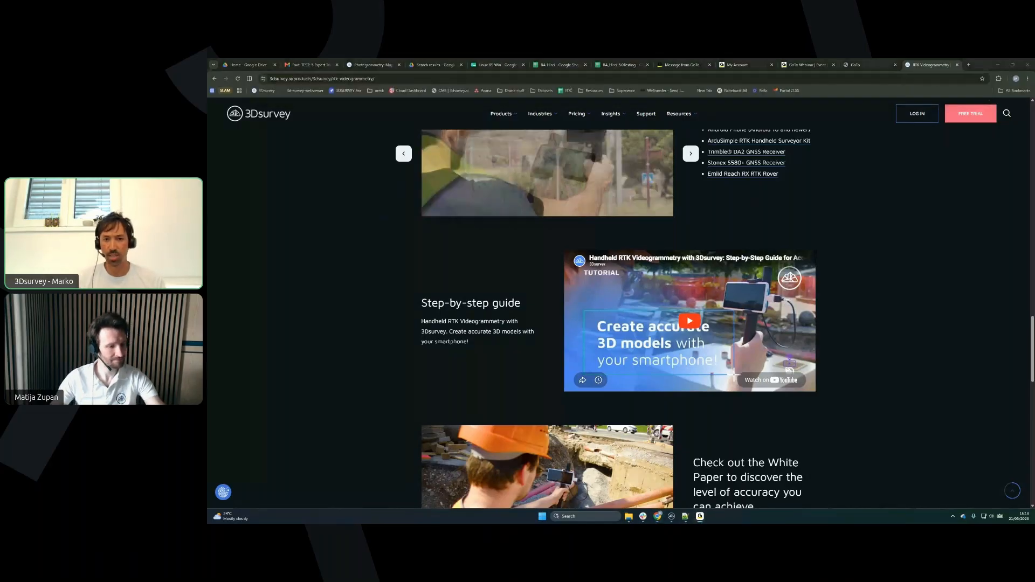
# Step: Open the ArduSimple RTK Handheld Surveyor Kit link from the tested devices, then return to the RTK Videogrammetry page
pyautogui.scroll(1, 813, 188)
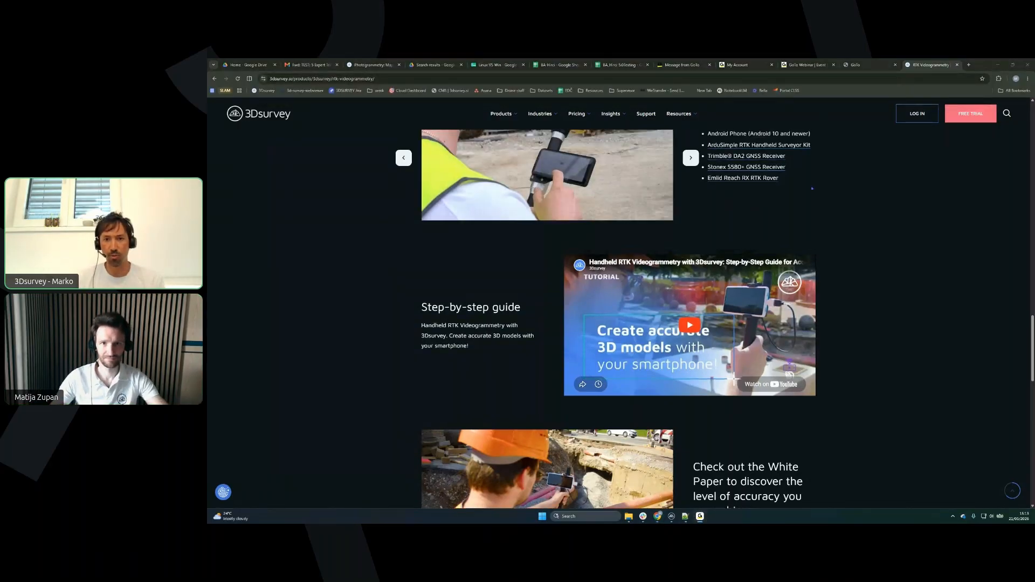
pyautogui.scroll(1, 816, 188)
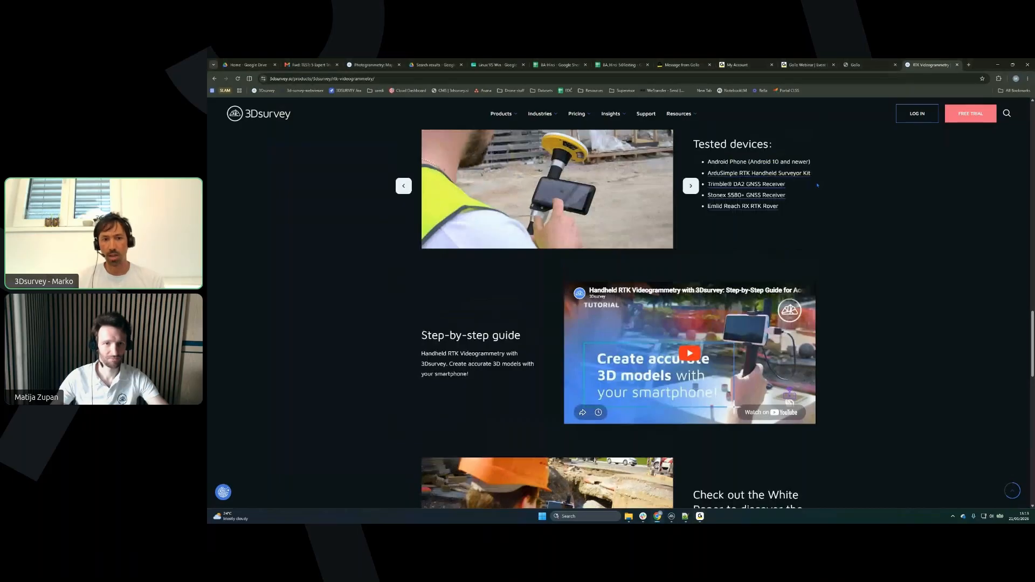
pyautogui.click(766, 173)
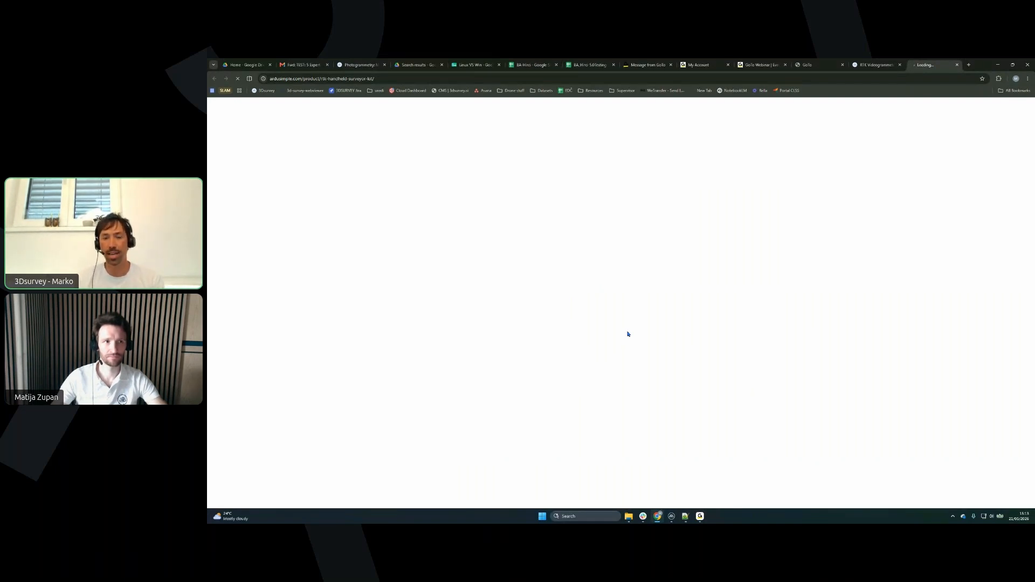
pyautogui.click(871, 67)
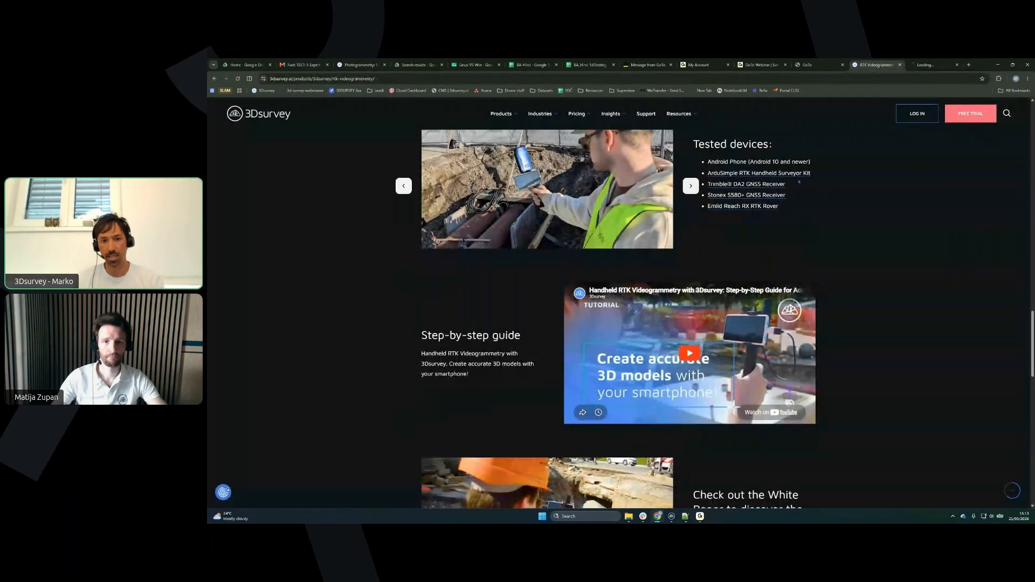
pyautogui.scroll(-1, 799, 182)
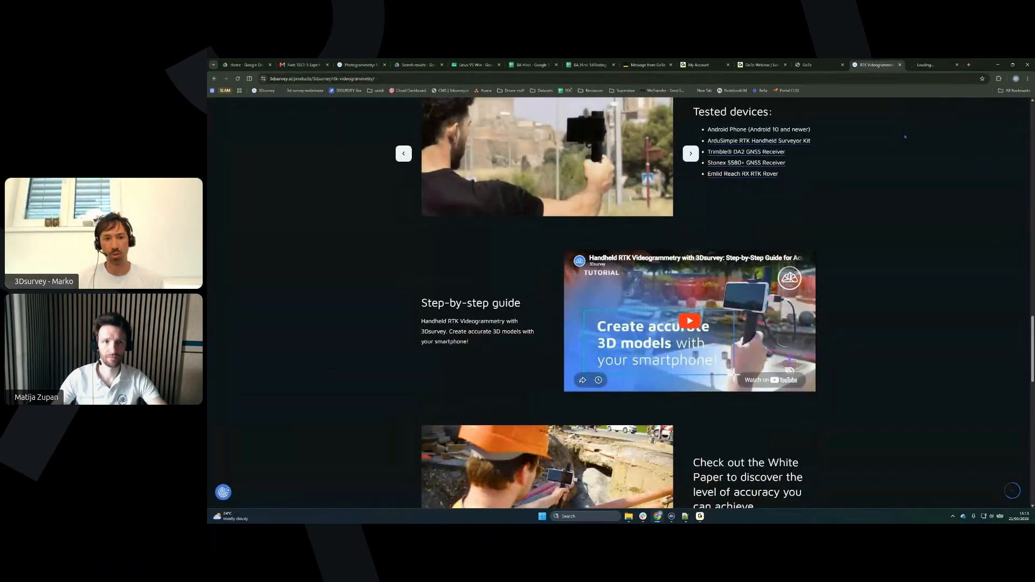
pyautogui.scroll(2, 904, 129)
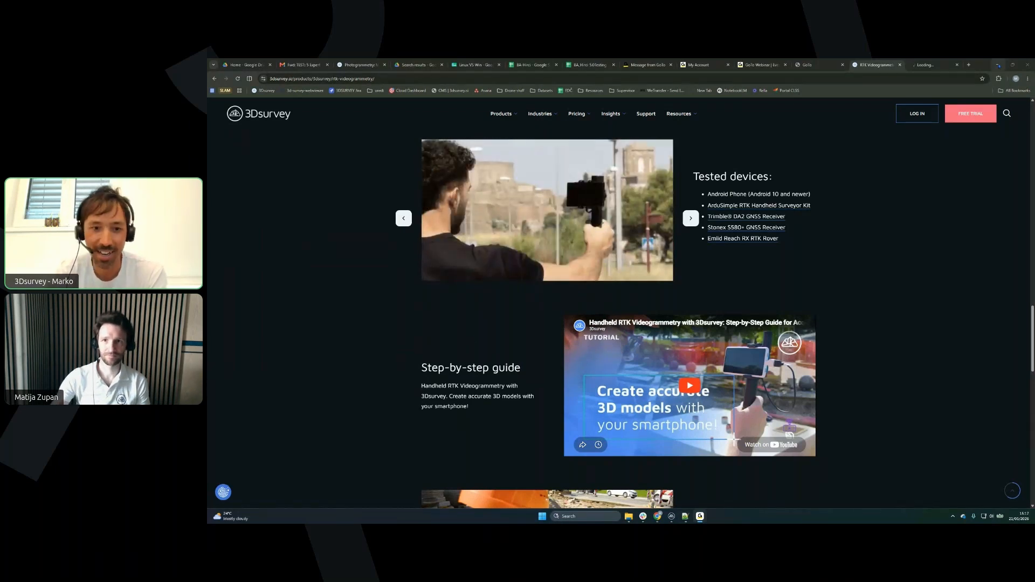
# Step: Switch back to 3Dsurvey and view the terrain mesh with its CAD data enlarged and centred
pyautogui.click(997, 65)
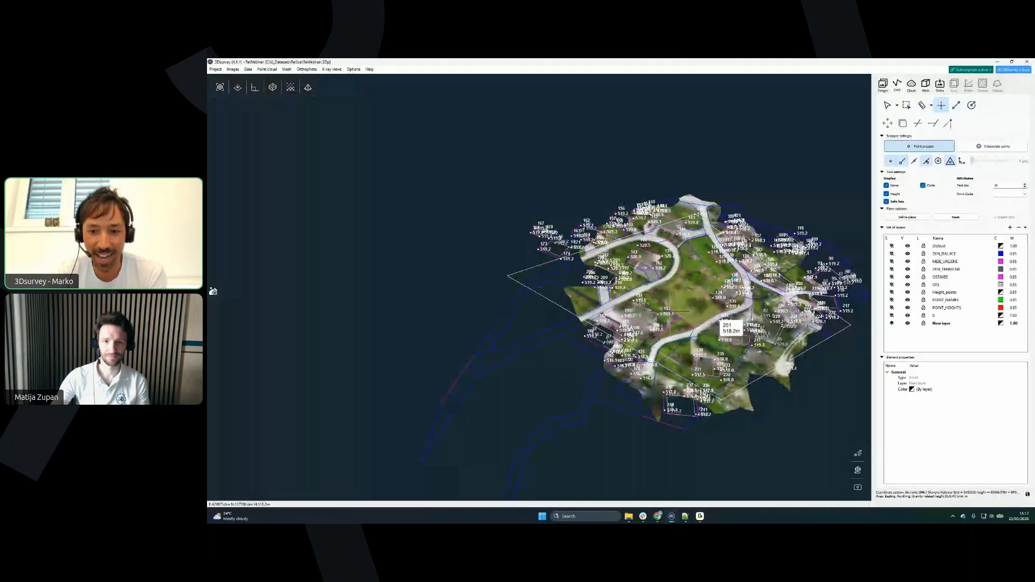
pyautogui.moveTo(787, 369); pyautogui.dragTo(747, 364, button='middle')
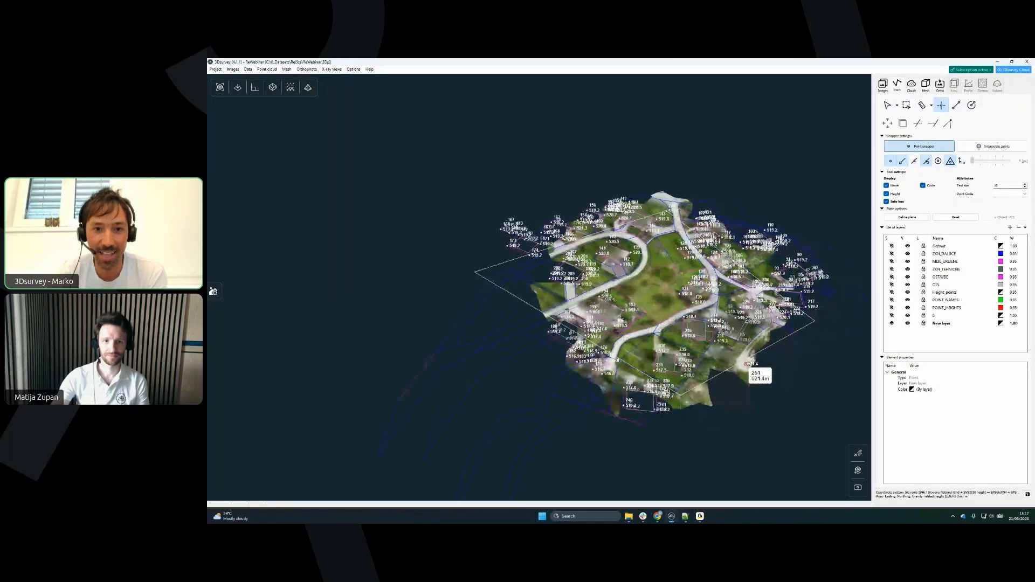
pyautogui.scroll(3, 748, 364)
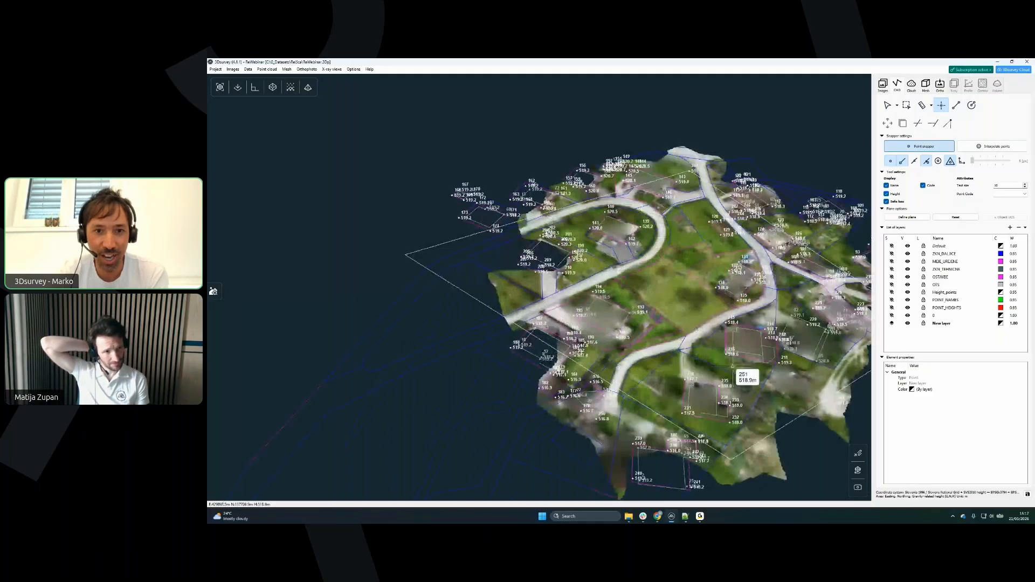
pyautogui.moveTo(734, 368); pyautogui.dragTo(597, 371, button='middle')
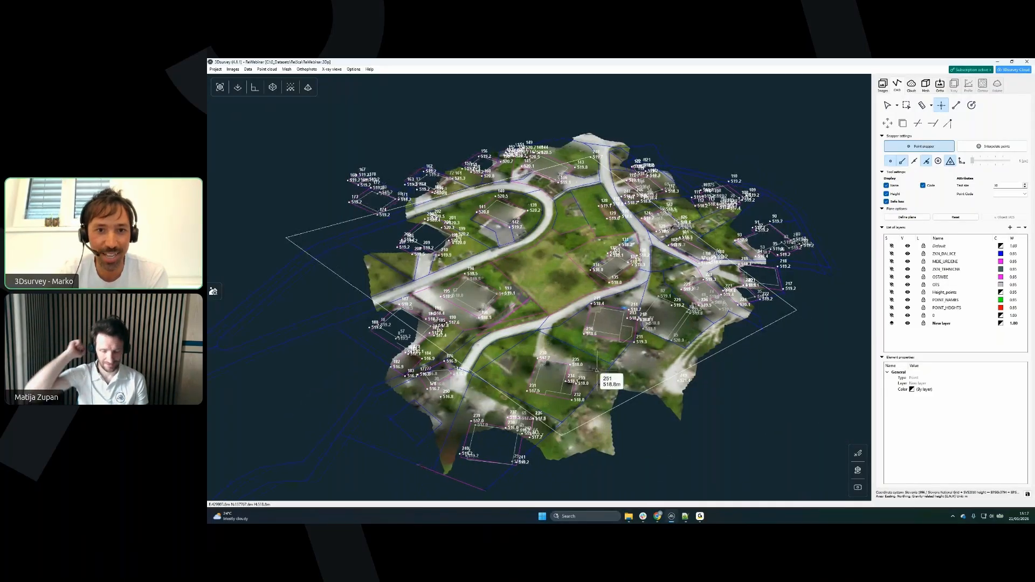